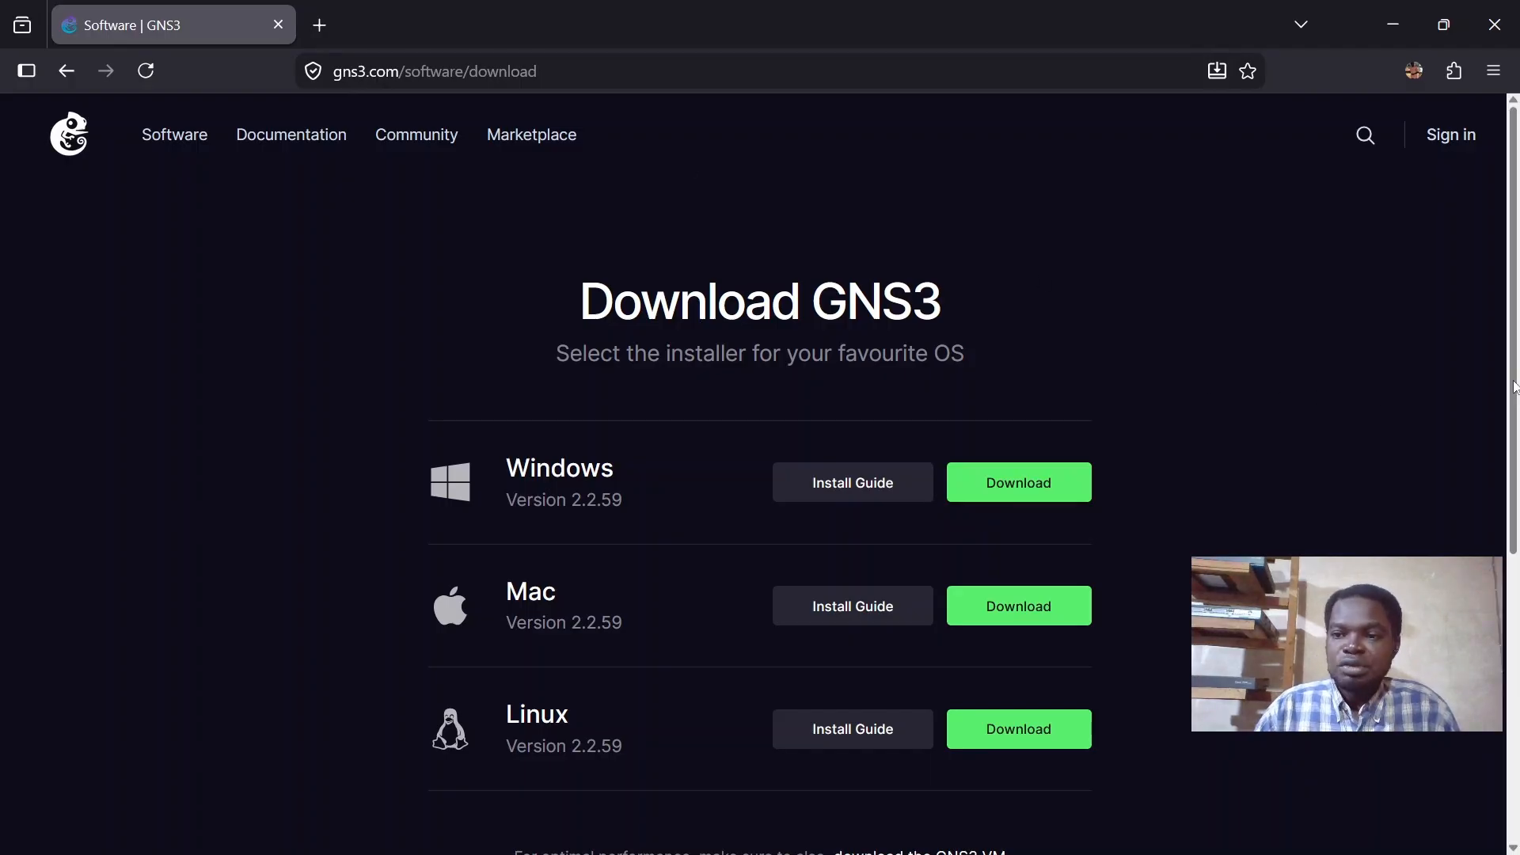
- Check the GNS3 download page down to the GNS3 VM link, and search Google for "gns3 download" in a new browser tab
left_click_drag(1514, 390, 1519, 545)
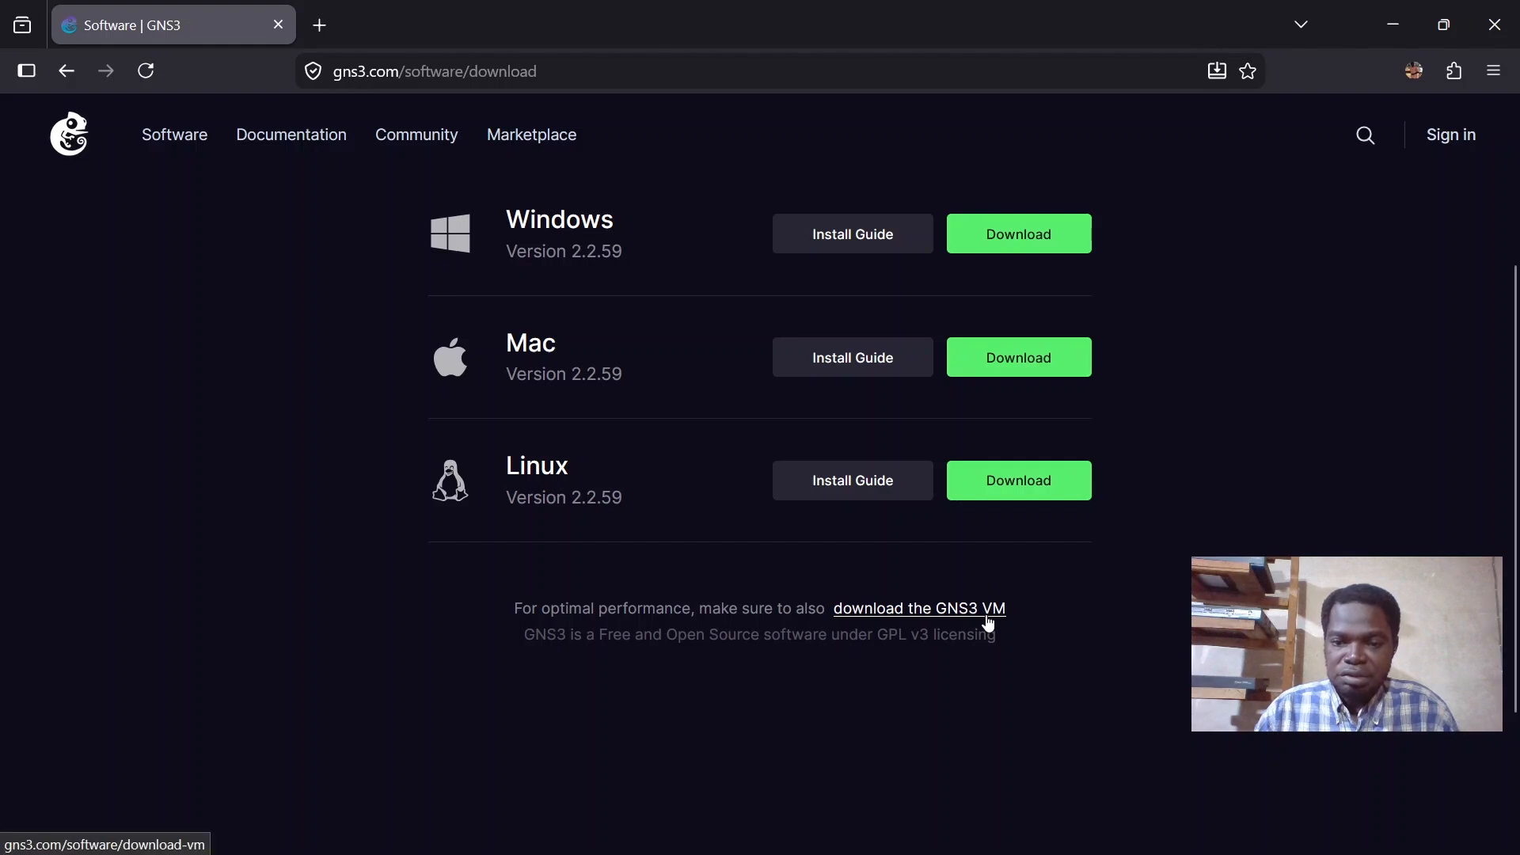
key("ctrl+t")
type("google.com")
key("Return")
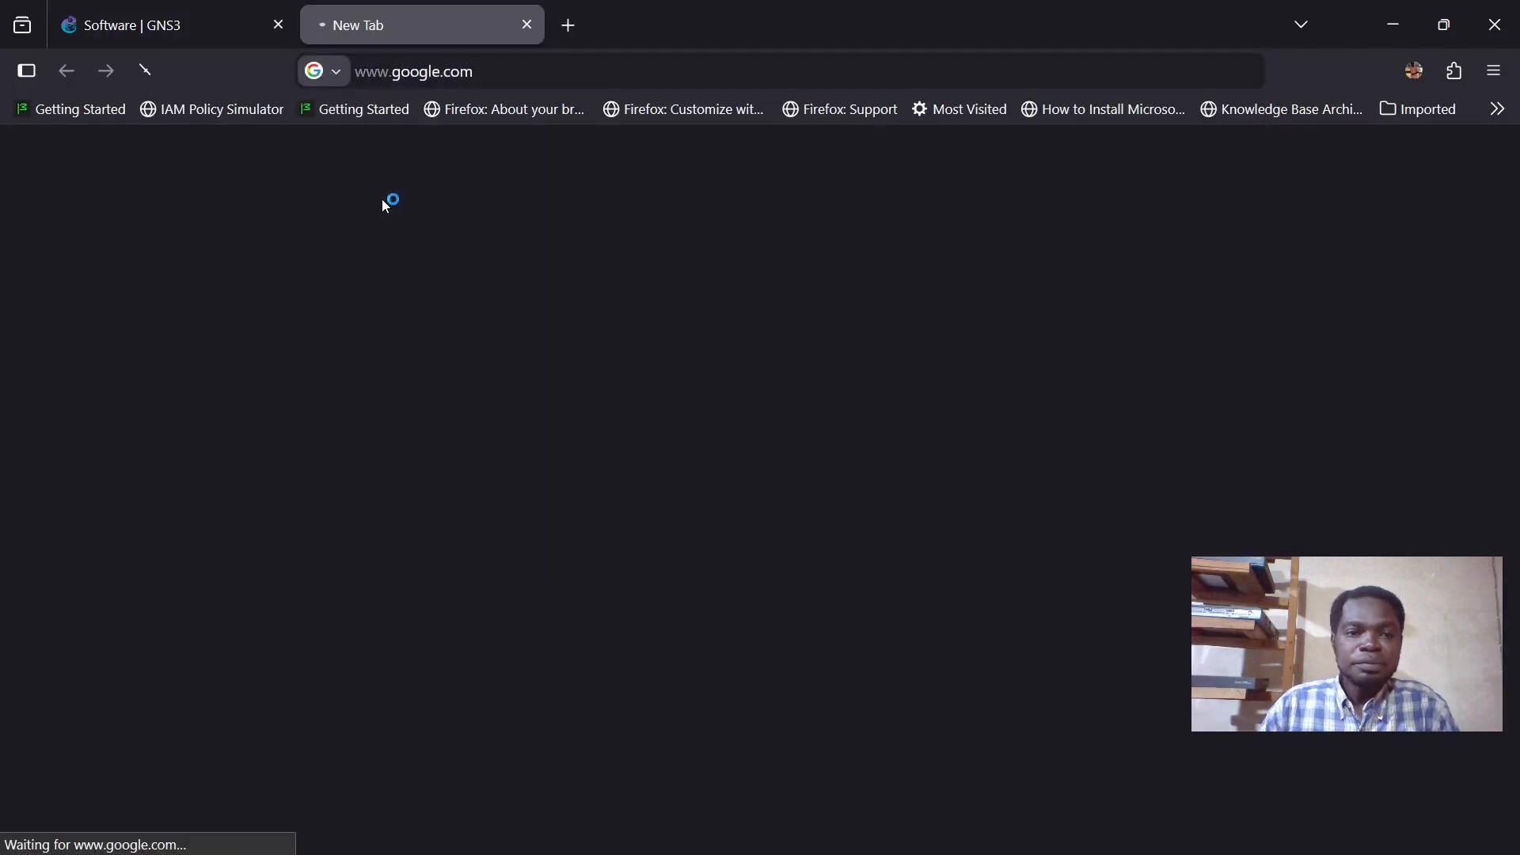
type("g")
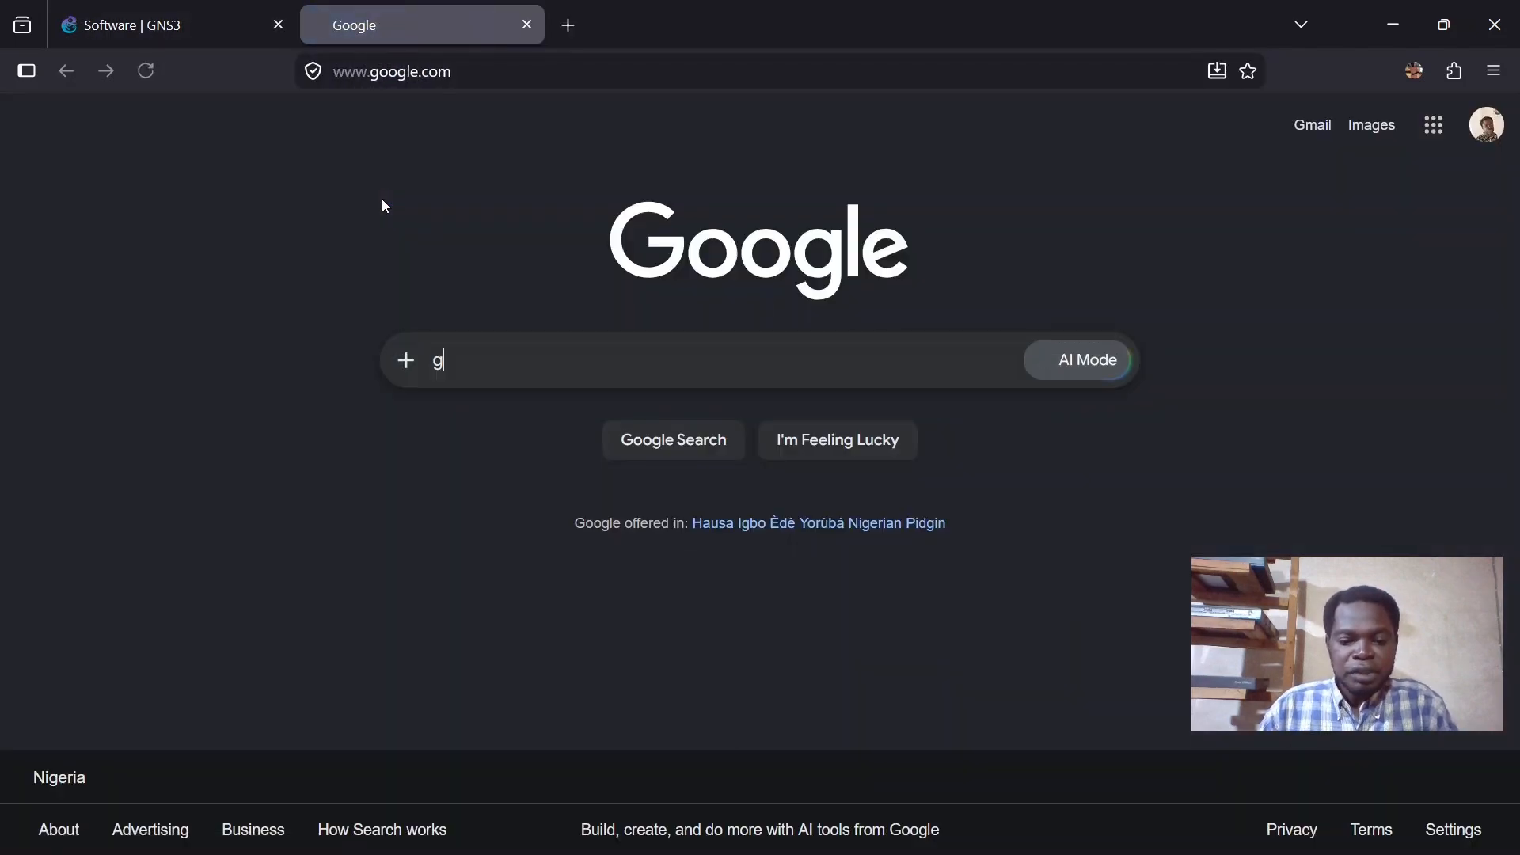
type("ns3")
key("Down")
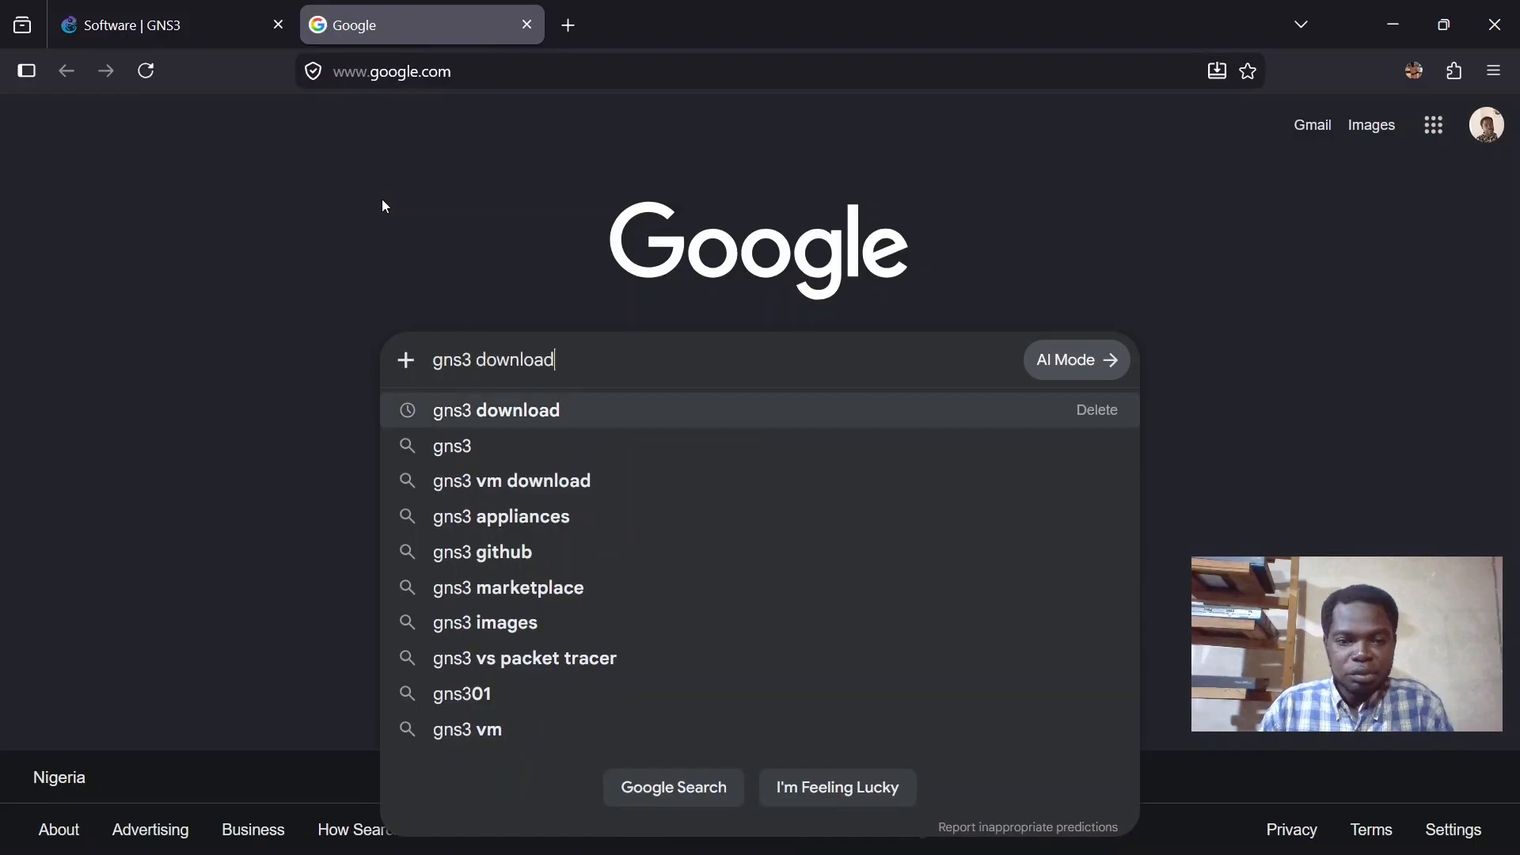
key("Return")
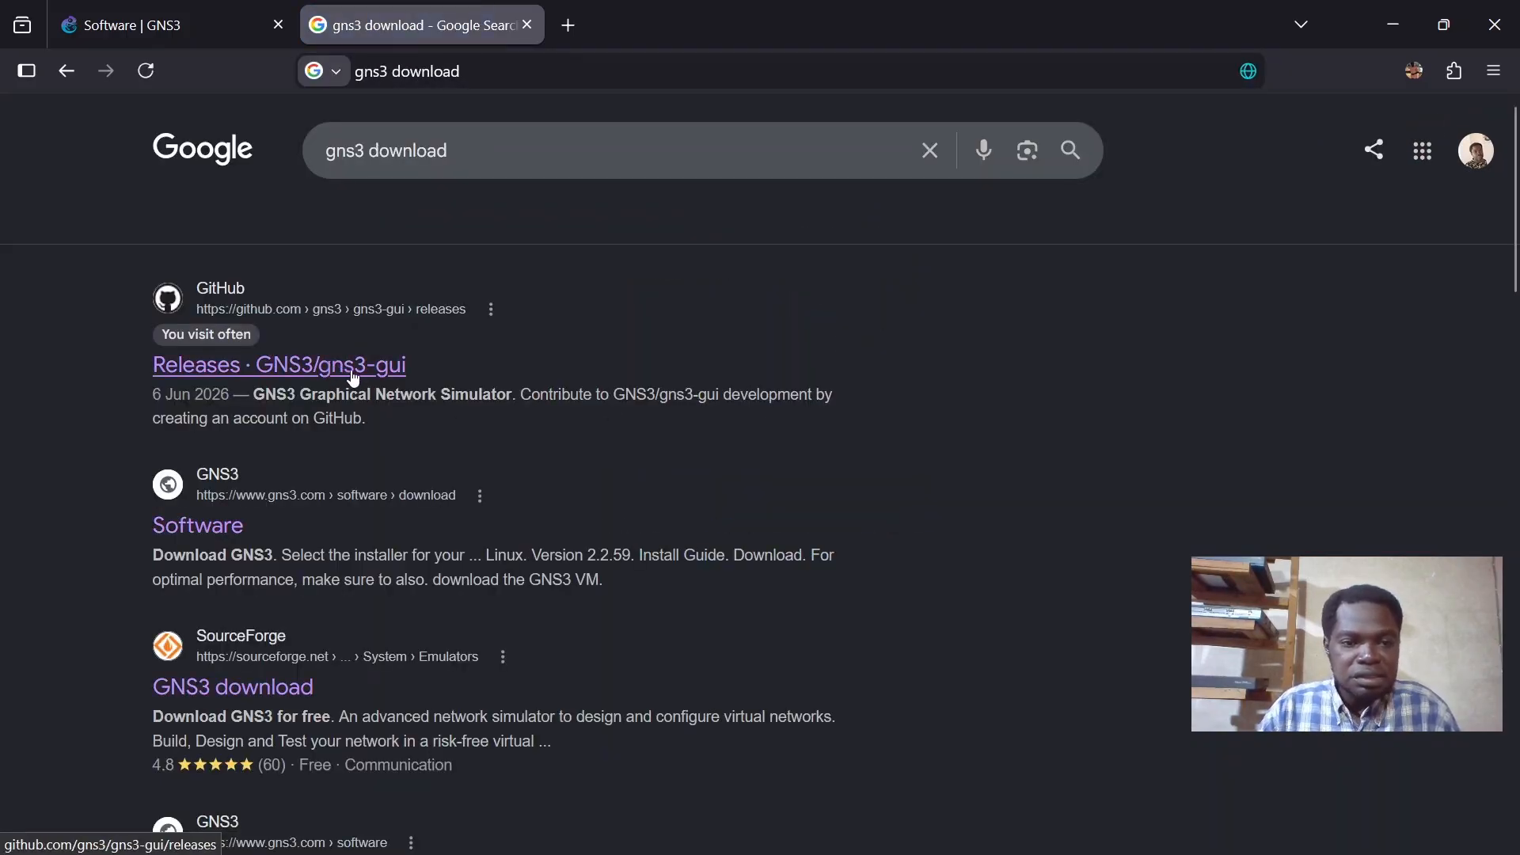
- Open the GNS3/gns3-gui releases page on GitHub and examine the Version 2.2.59 assets, including the VMware Workstation VM archive
left_click(354, 380)
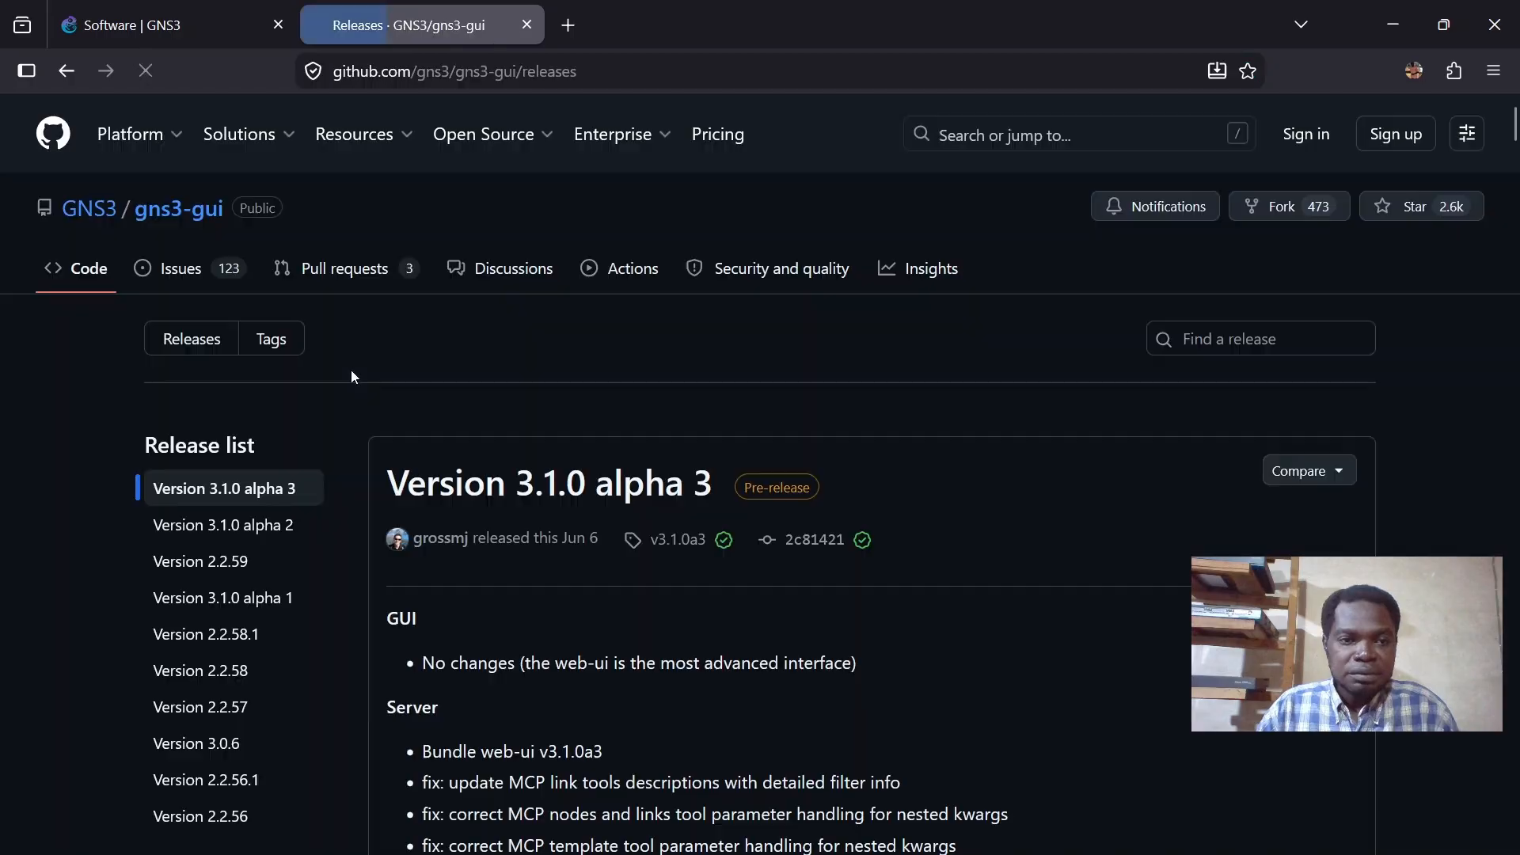
left_click(240, 570)
scroll(553, 604, "down", 9)
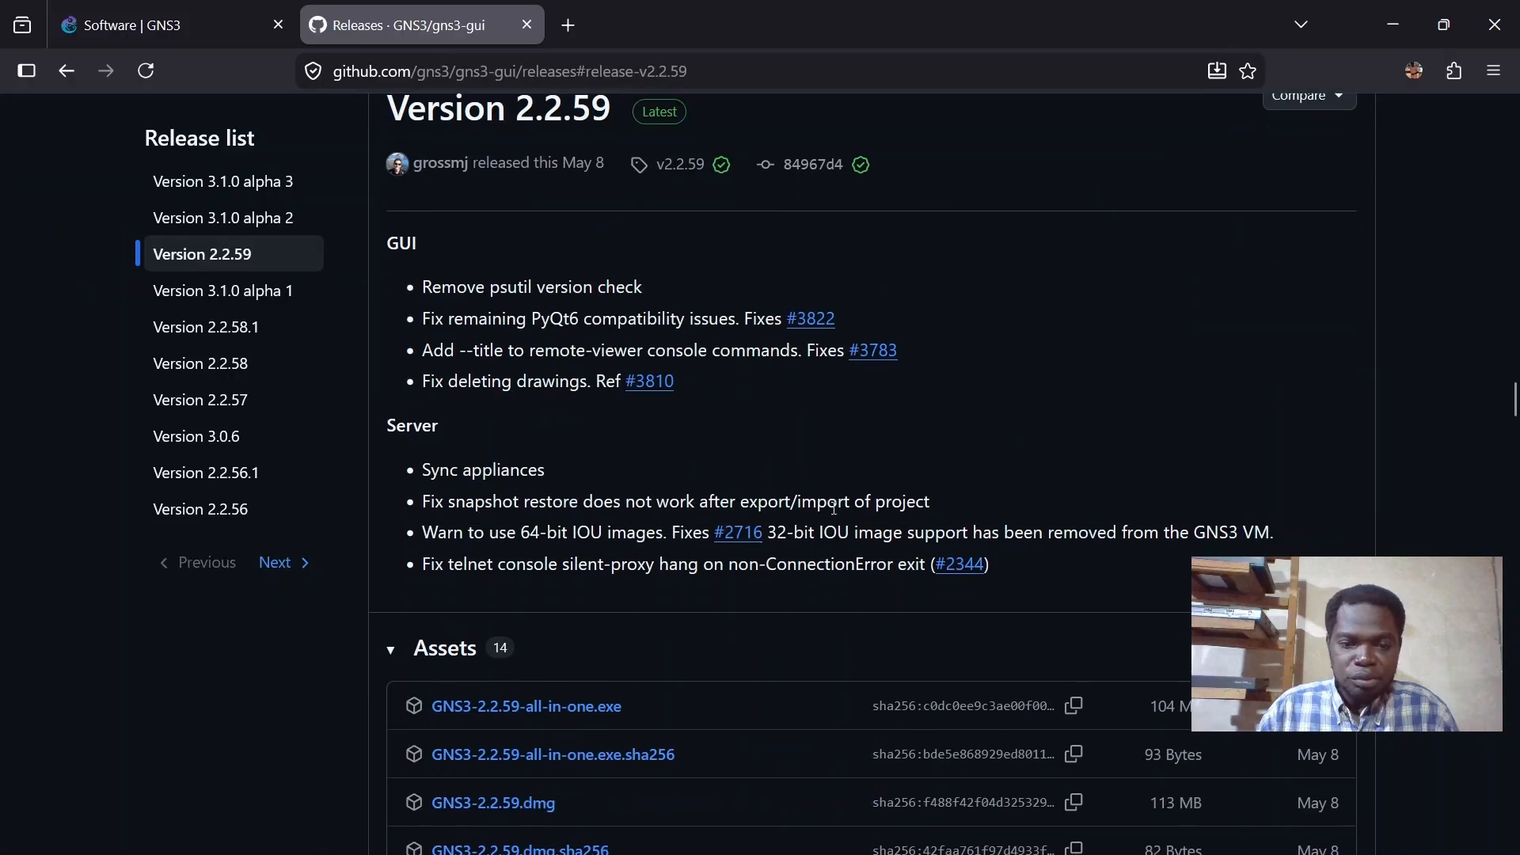
left_click(491, 612)
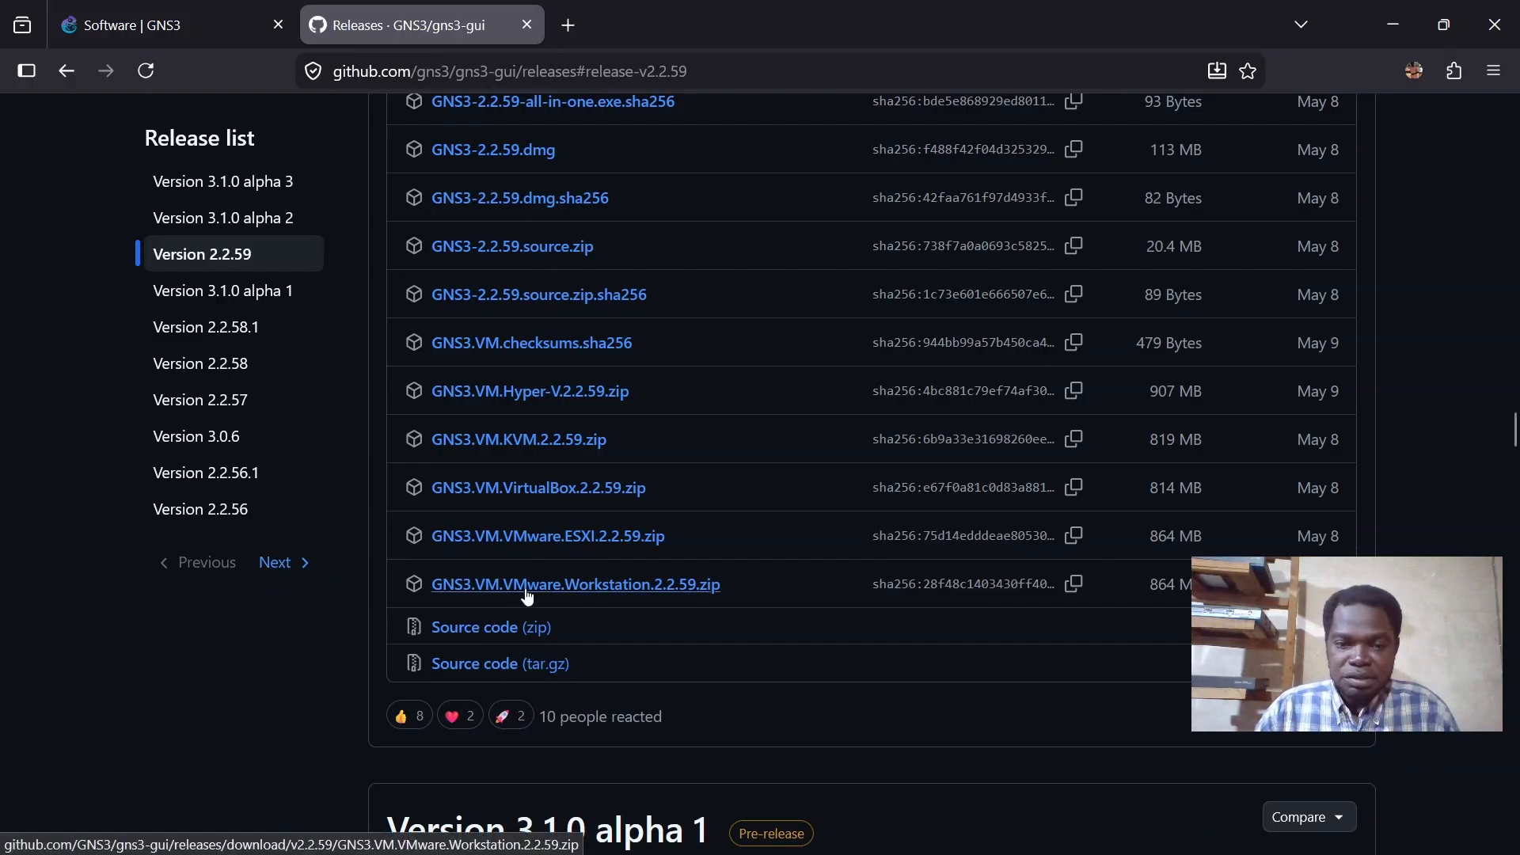
left_click(1062, 320)
scroll(1088, 362, "up", 3)
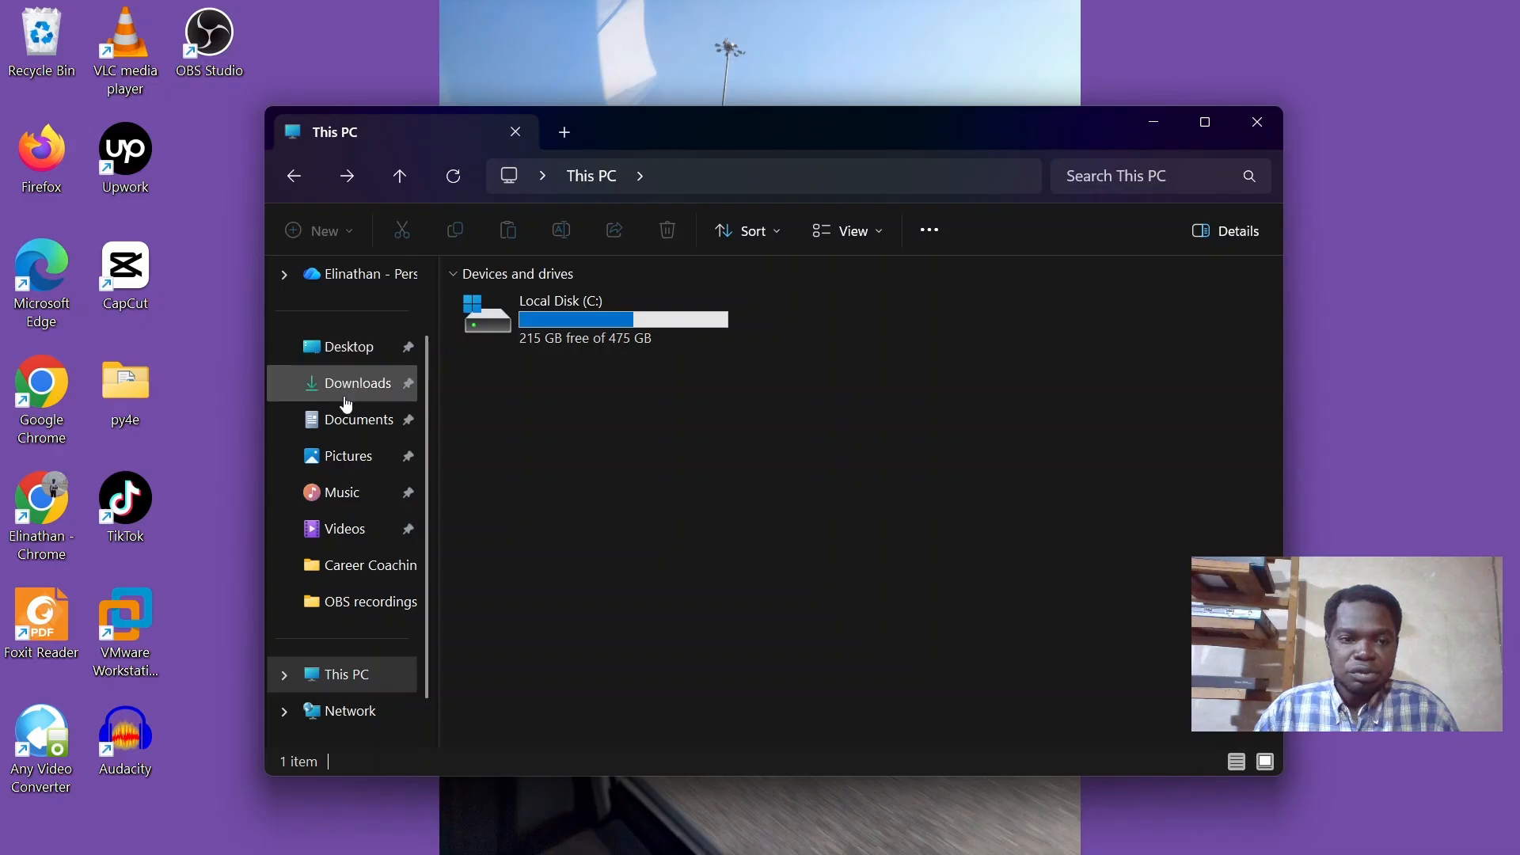
- Launch the GNS3-2.2.59-all-in-one installer from the Downloads folder and accept its license agreement
left_click(343, 396)
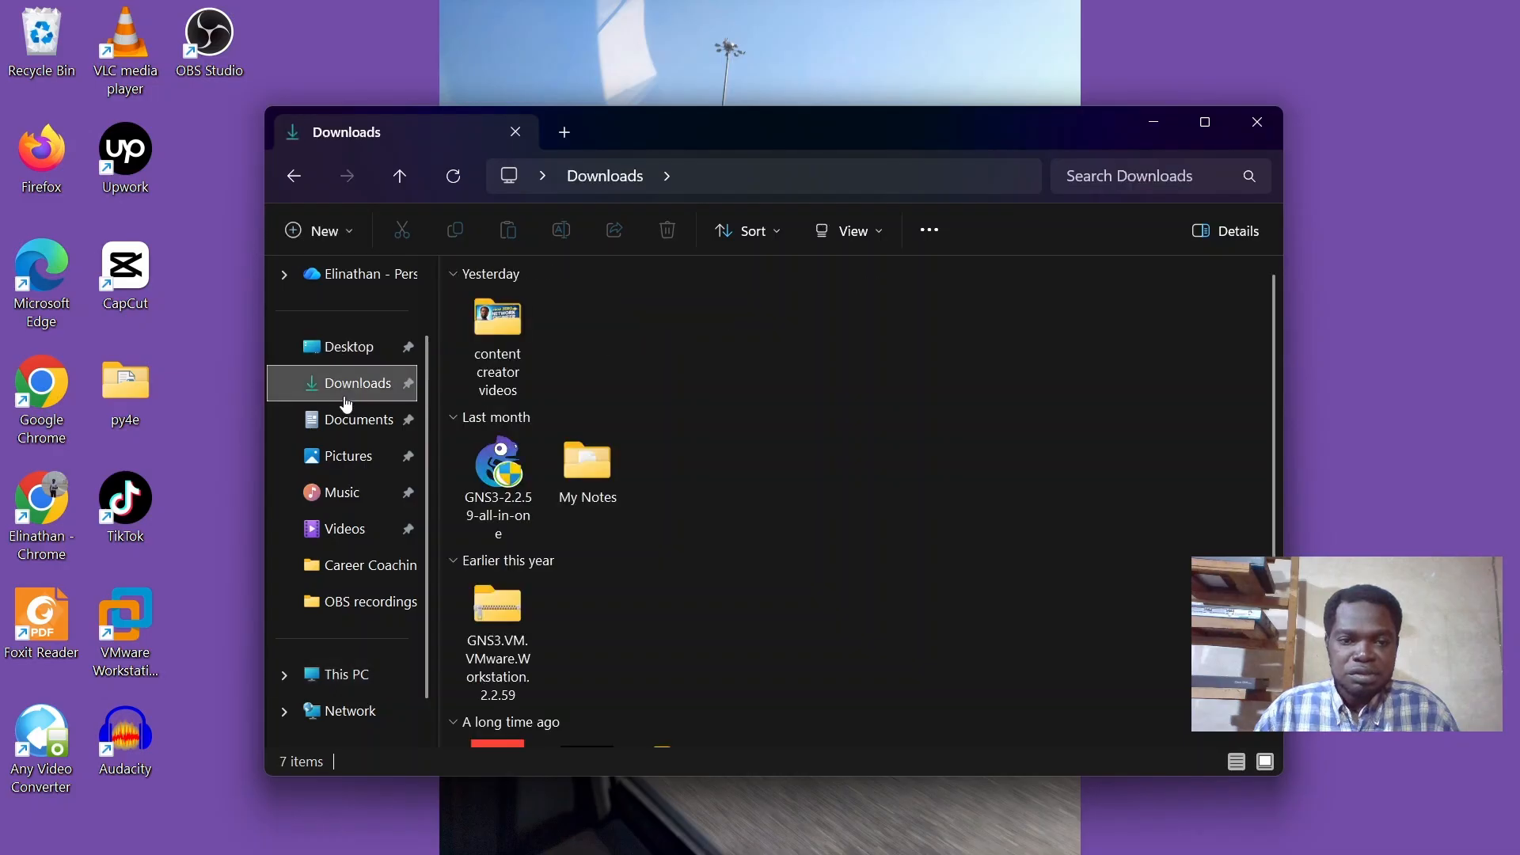
left_click(500, 485)
double_click(501, 485)
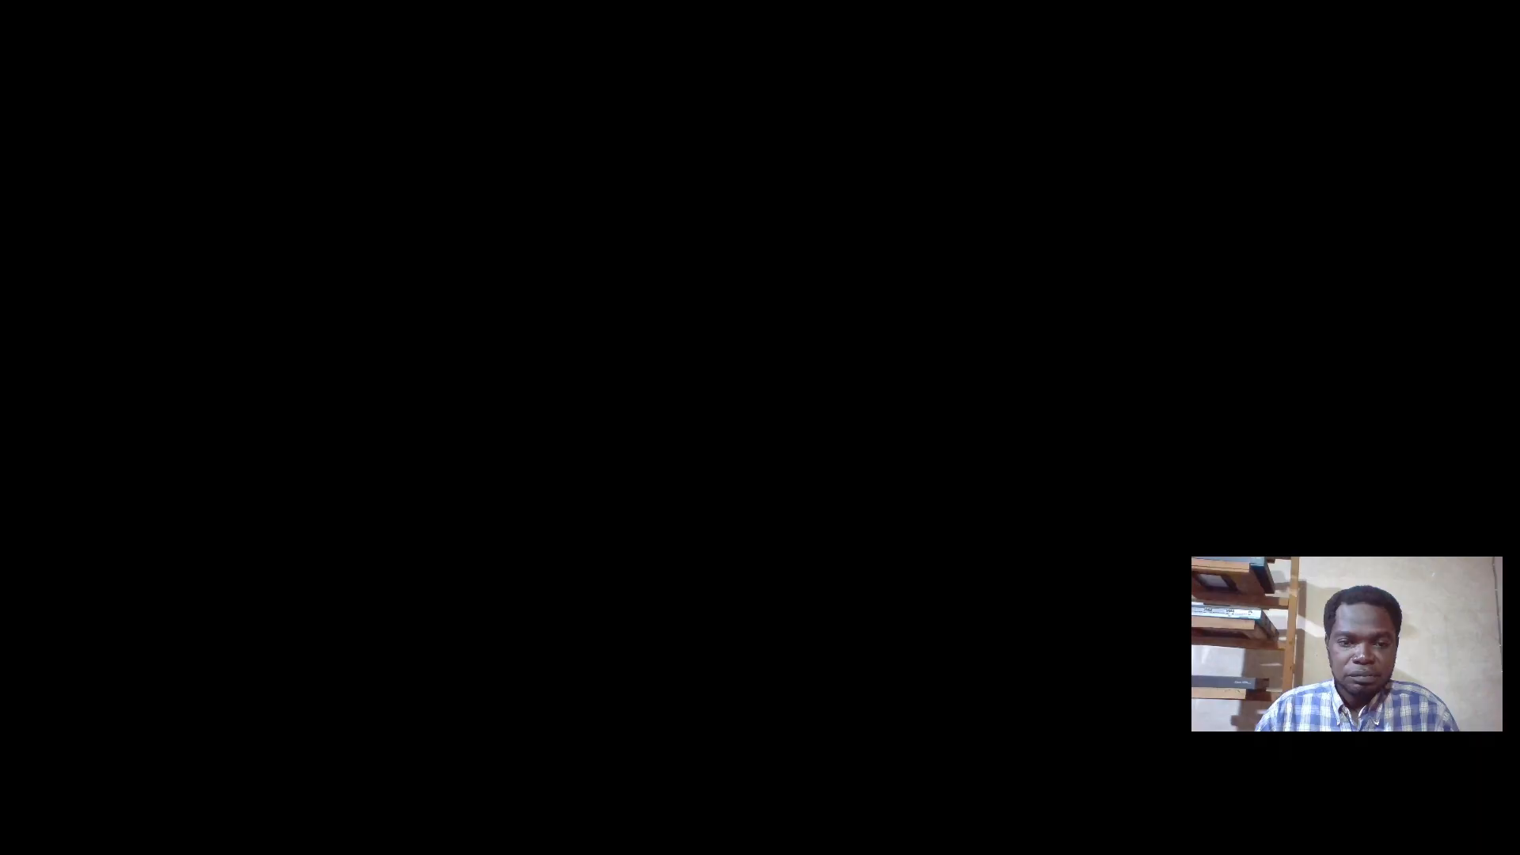
left_click(884, 621)
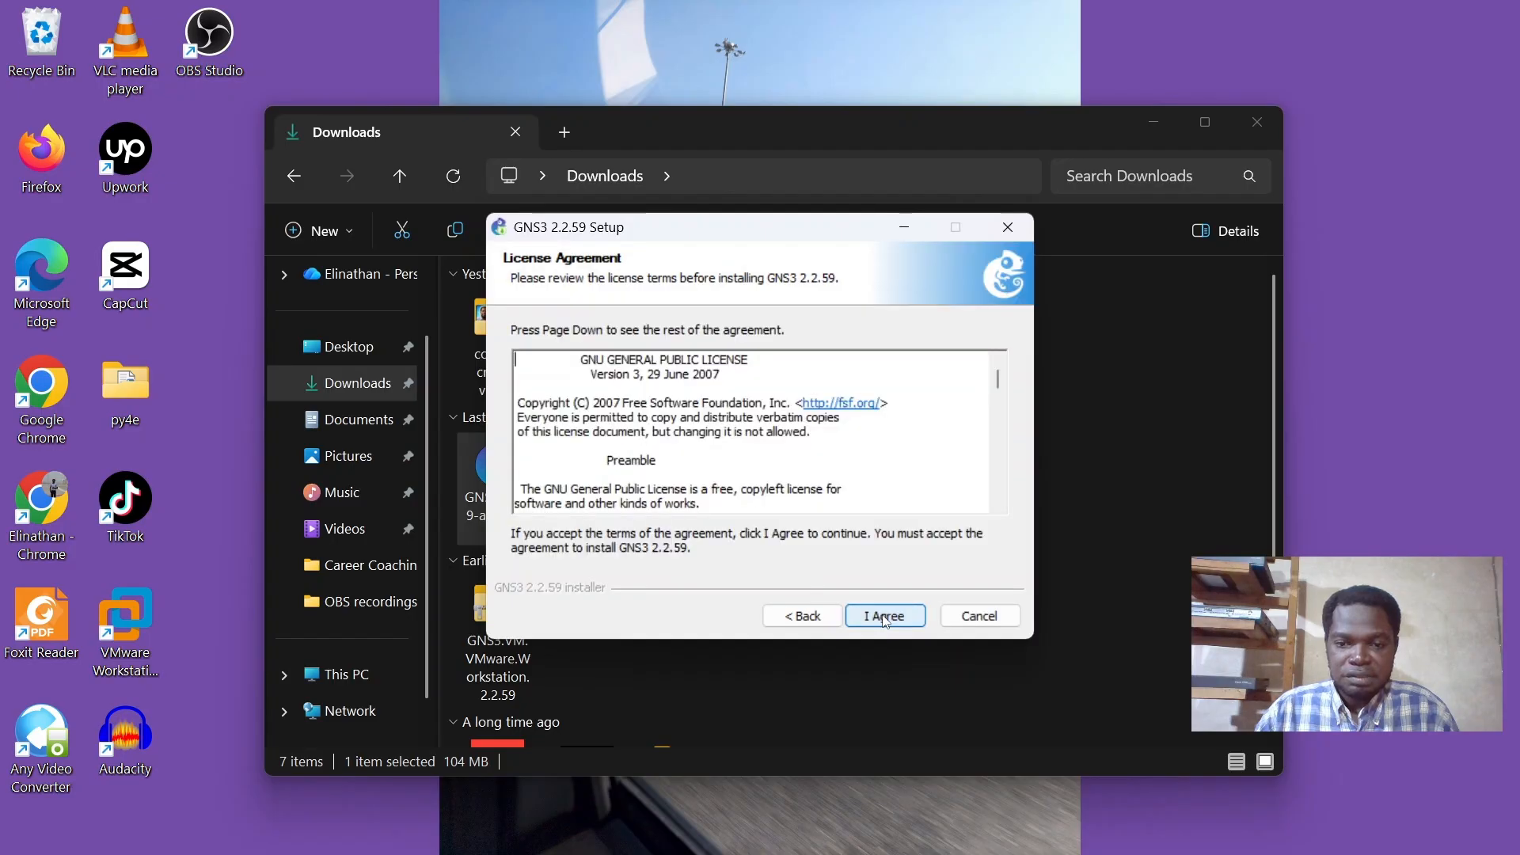
left_click(884, 617)
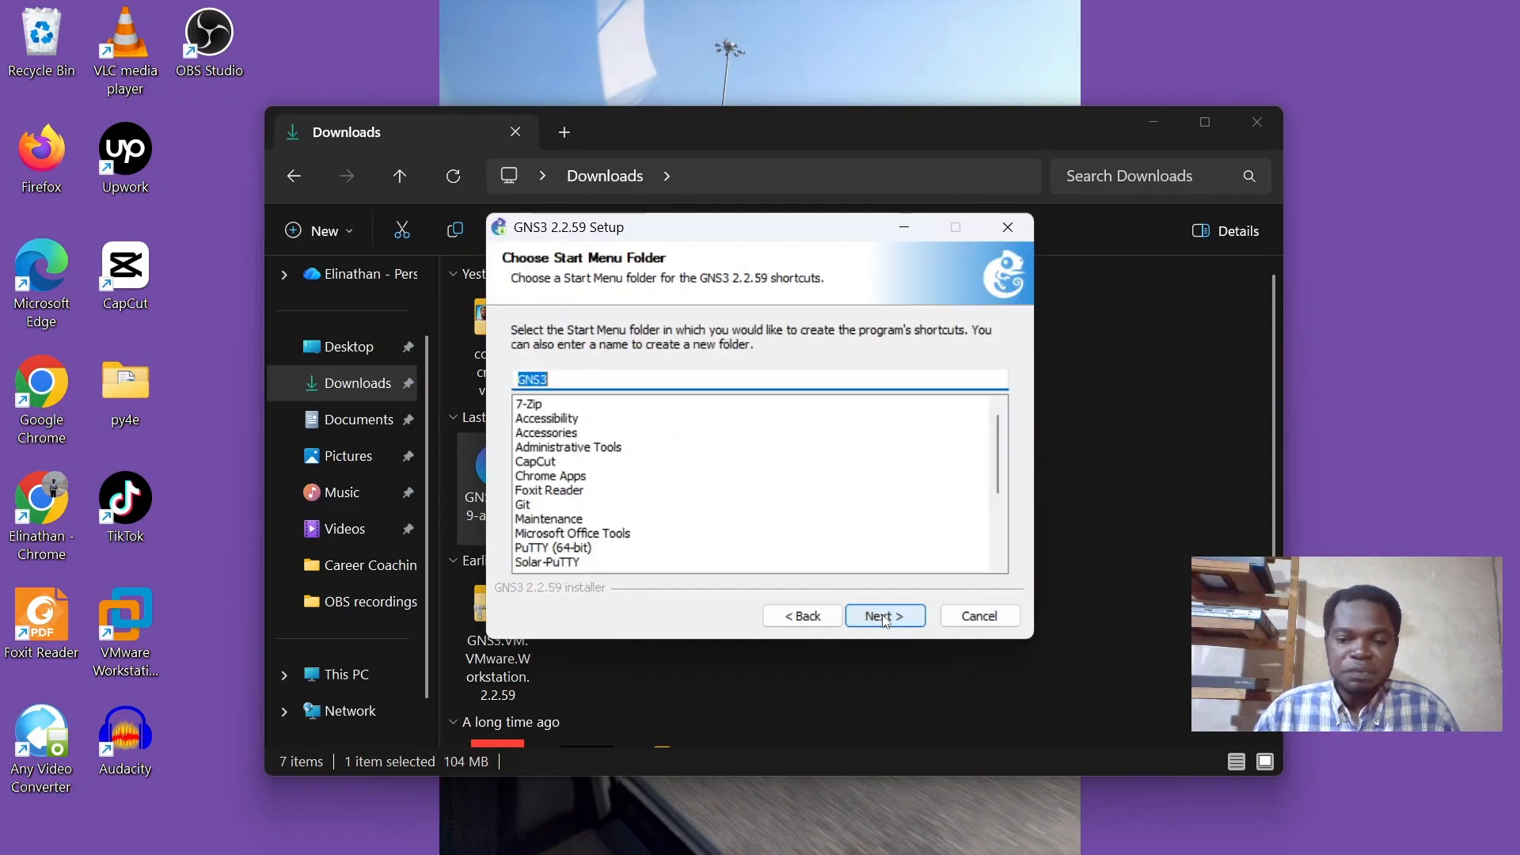
- Install GNS3 in C:\Program Files\GNS3 with WinPCAP included among the tools, keeping GNS3 as the Start Menu folder
left_click(884, 617)
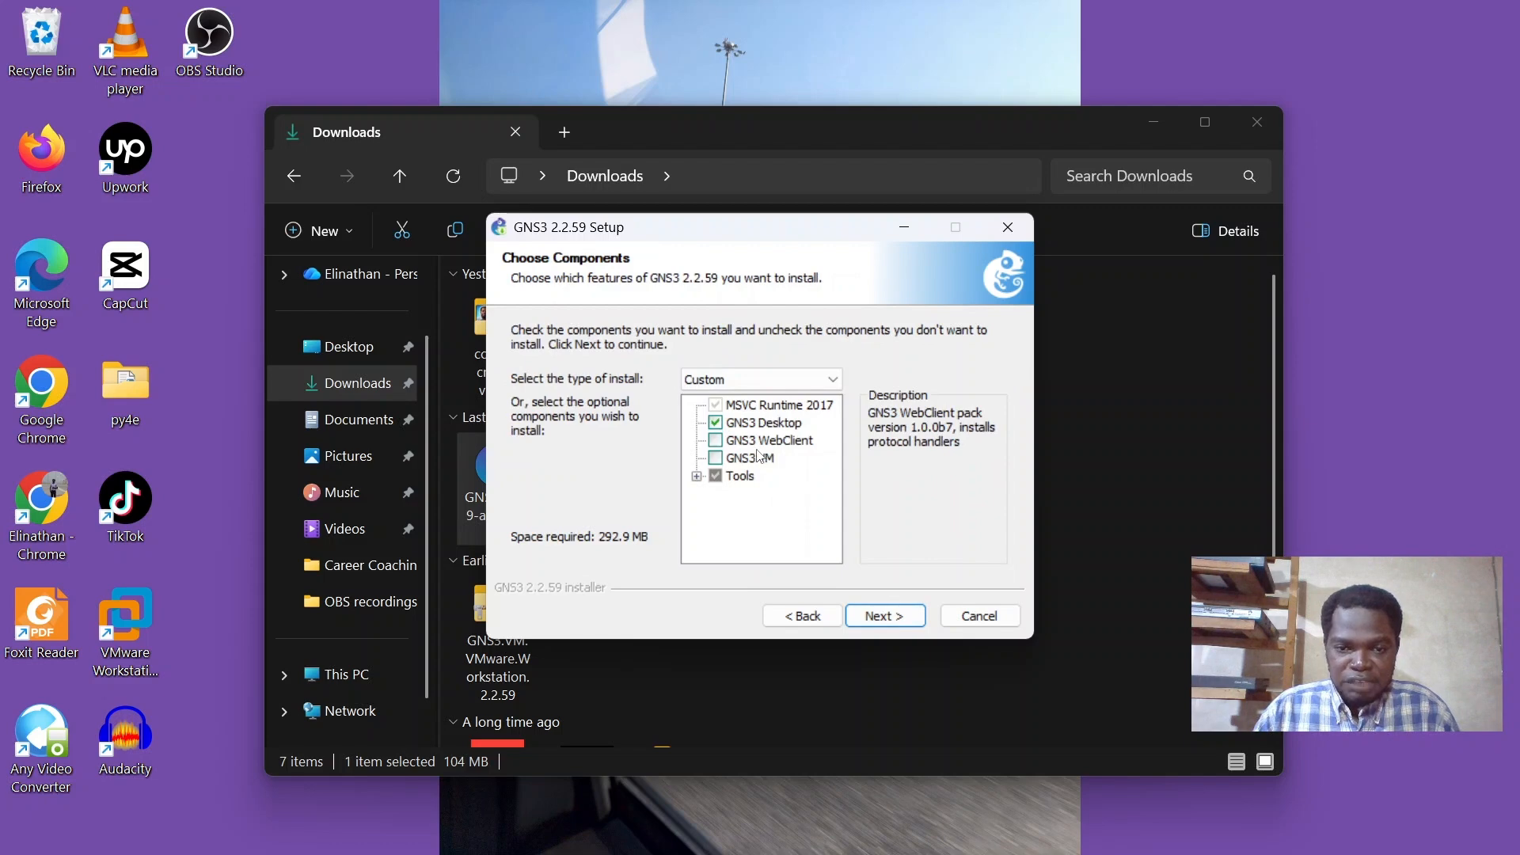
left_click(696, 476)
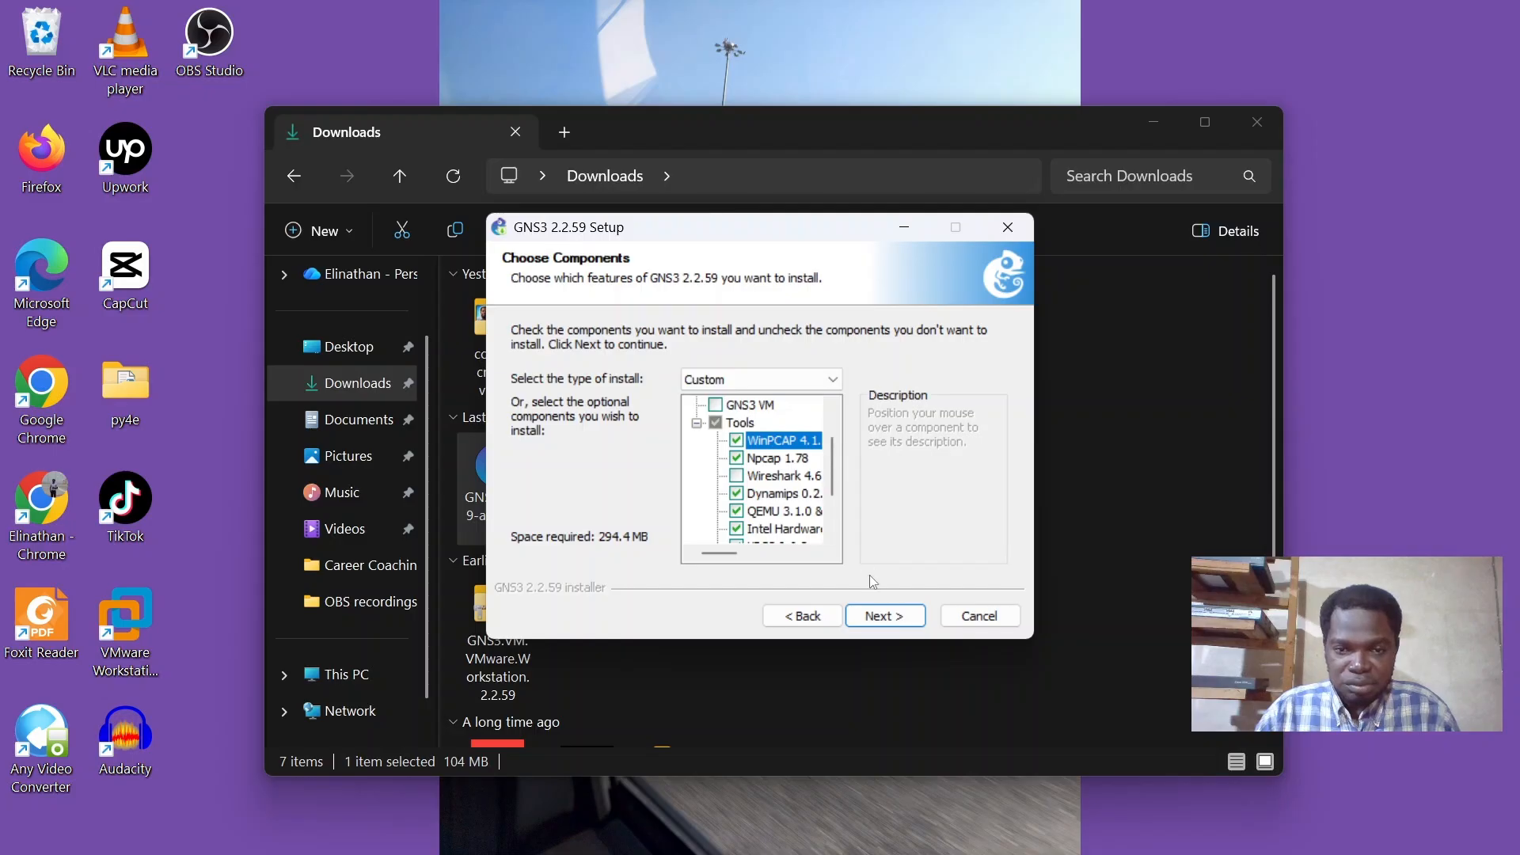
left_click(888, 626)
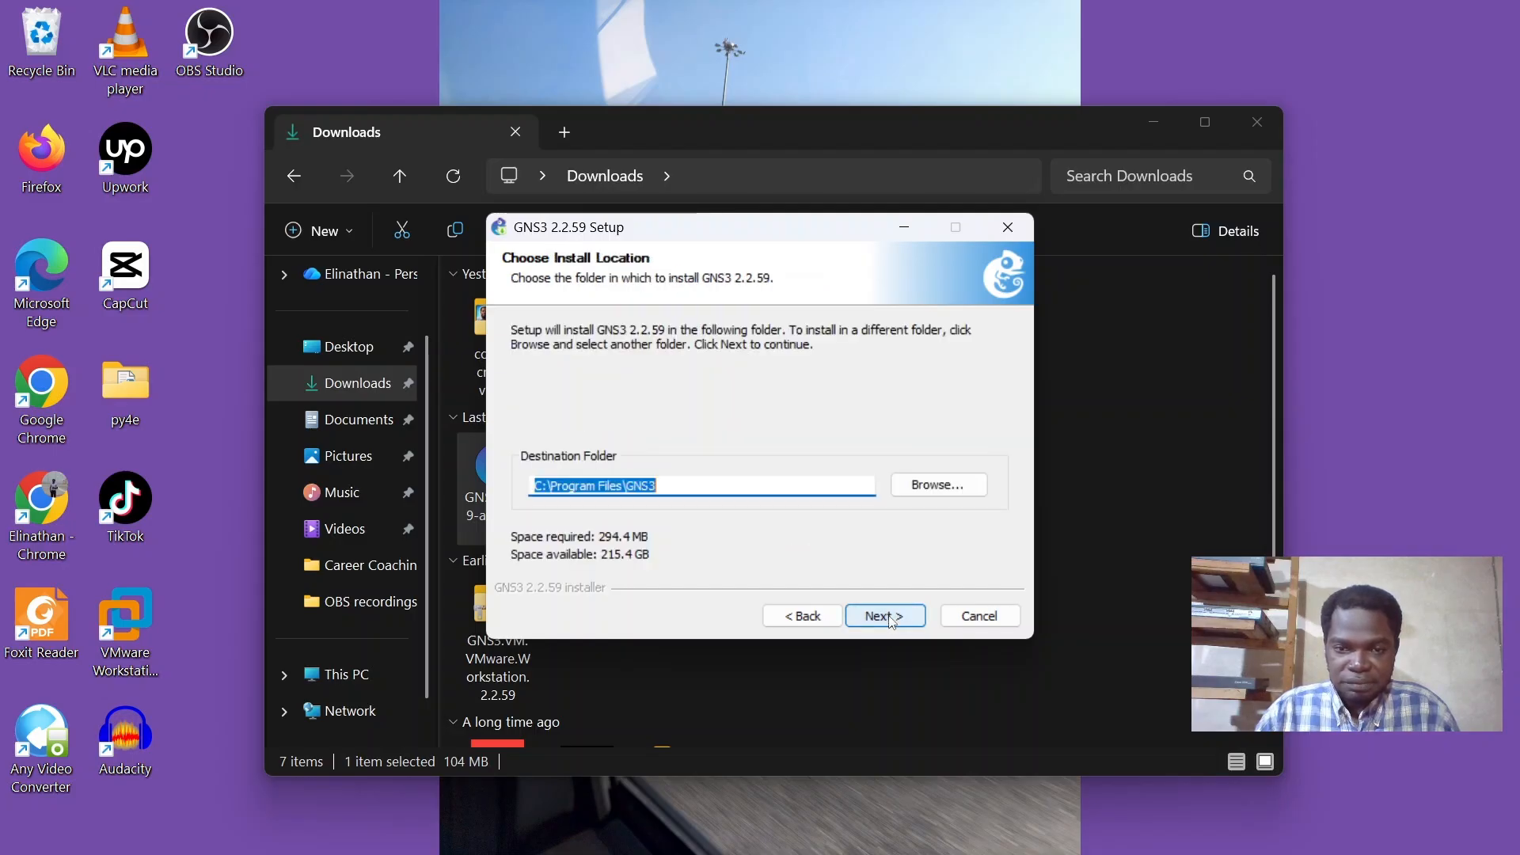
left_click(890, 621)
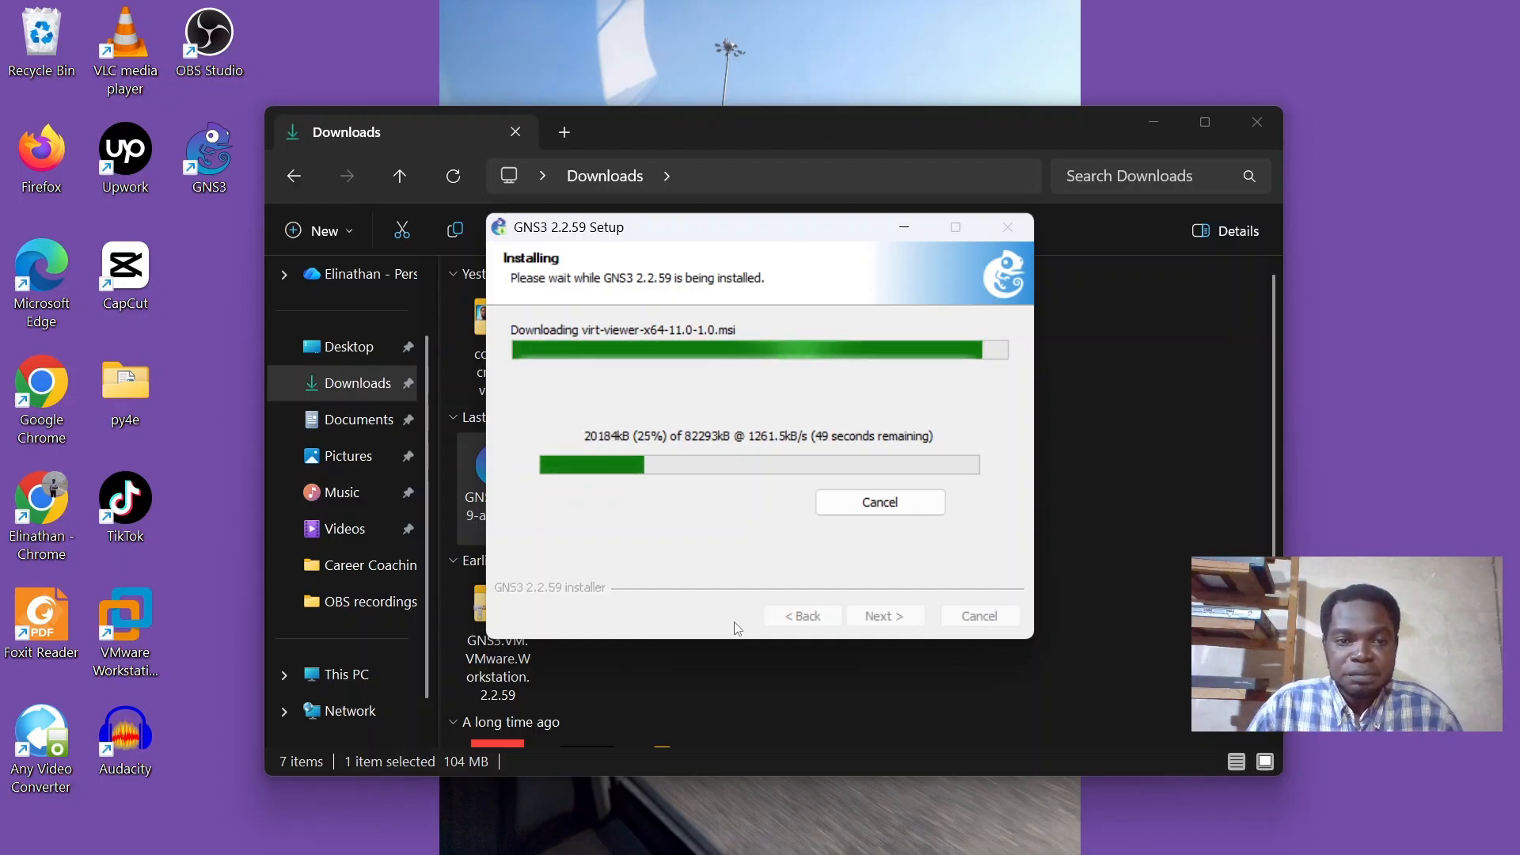
- Decline the Solarwinds Engineer's Toolset trial, finish the GNS3 setup, and close the leftover GNS3 browser tabs
left_click(885, 616)
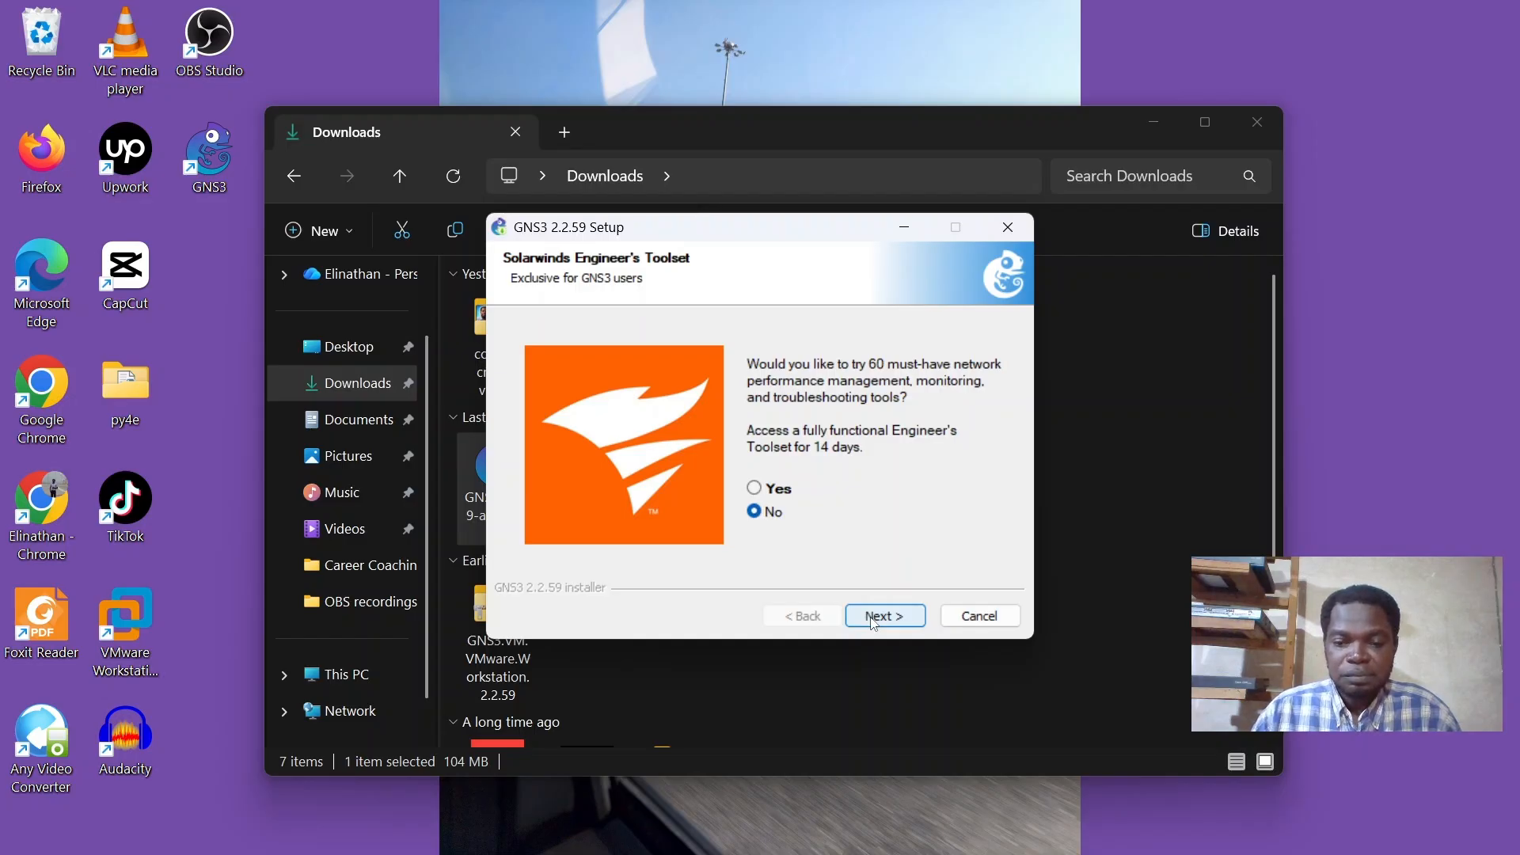
left_click(879, 616)
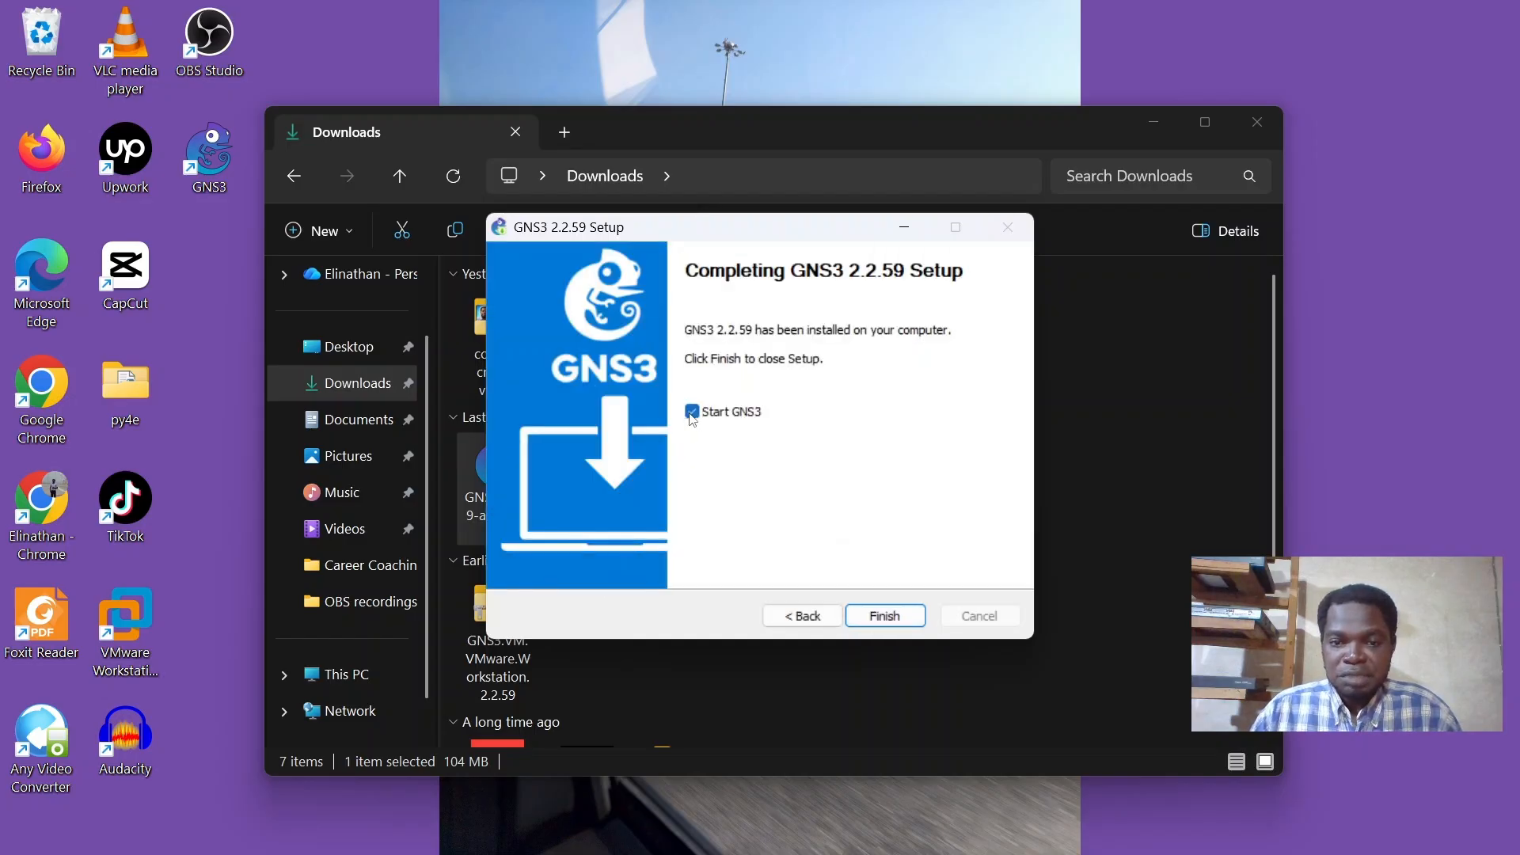
left_click(899, 620)
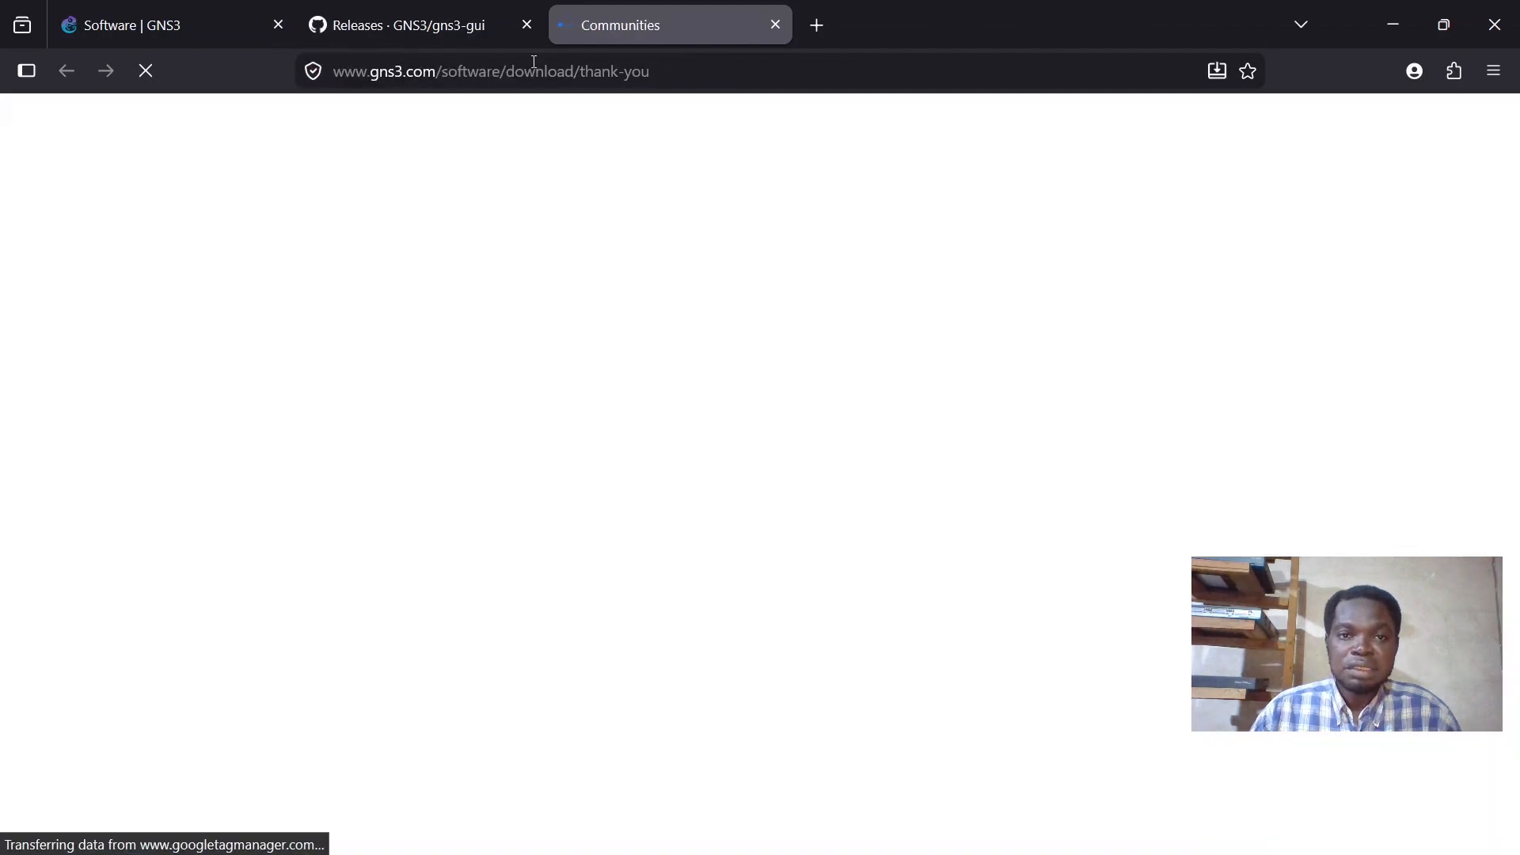
left_click(528, 32)
left_click(278, 27)
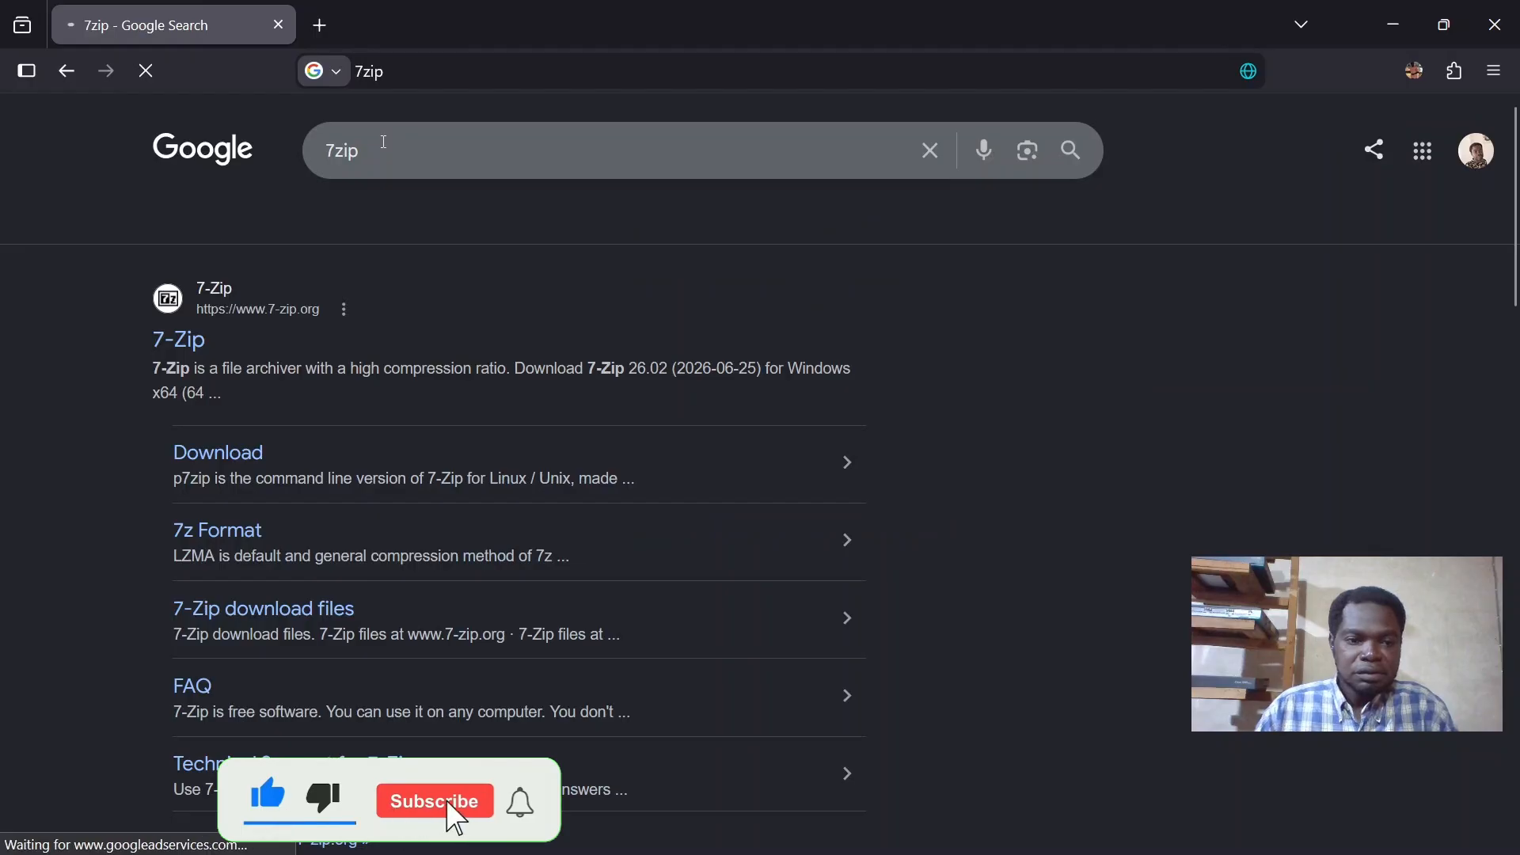
- Start downloading the 64-bit x64 installer of 7-Zip 26.02 from the official 7-Zip website, and cancel the download
left_click(175, 343)
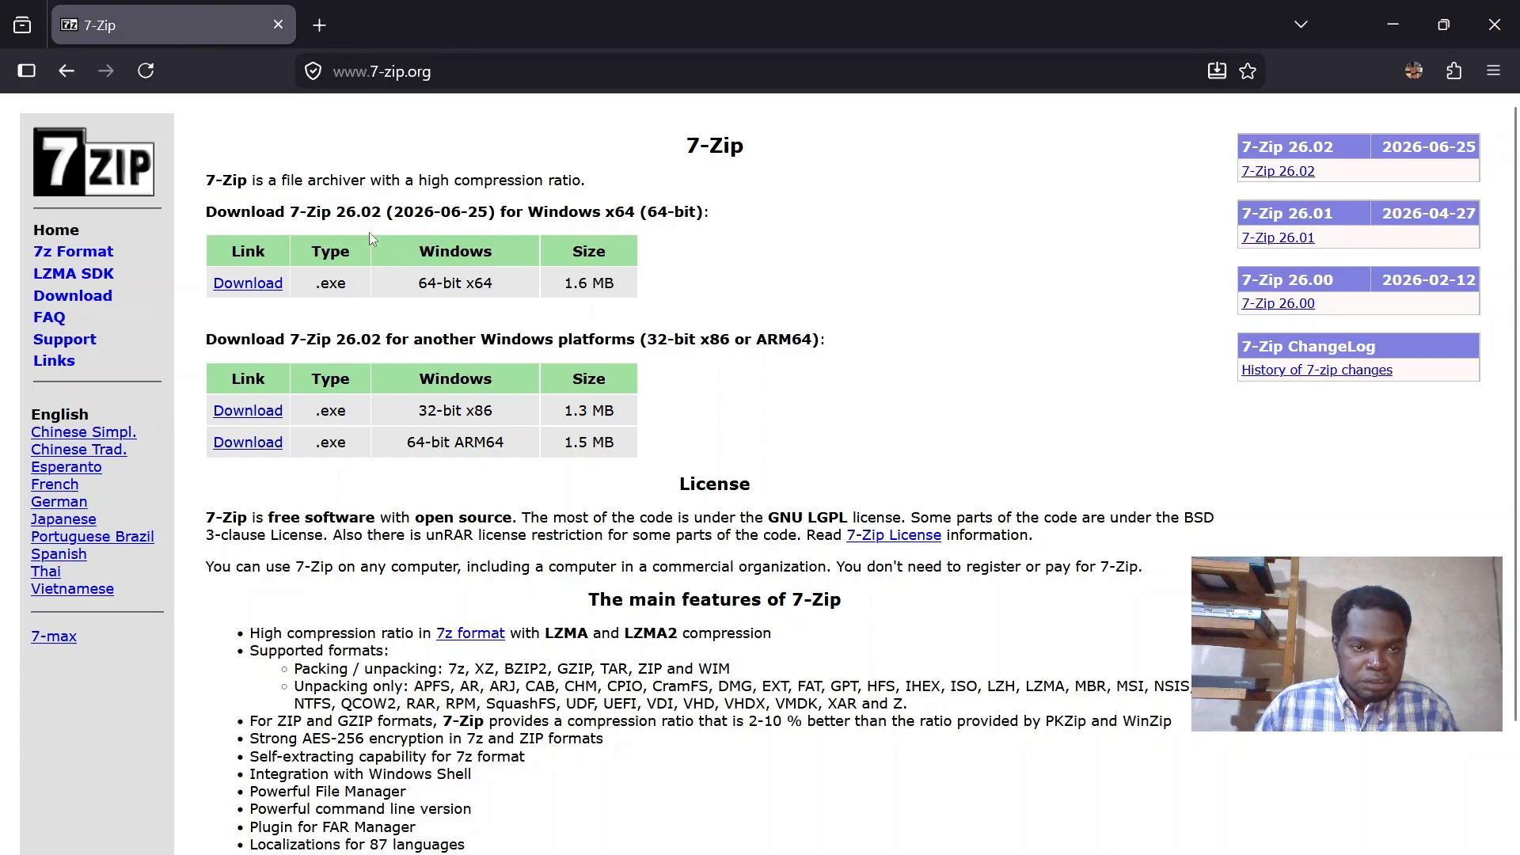
left_click(259, 292)
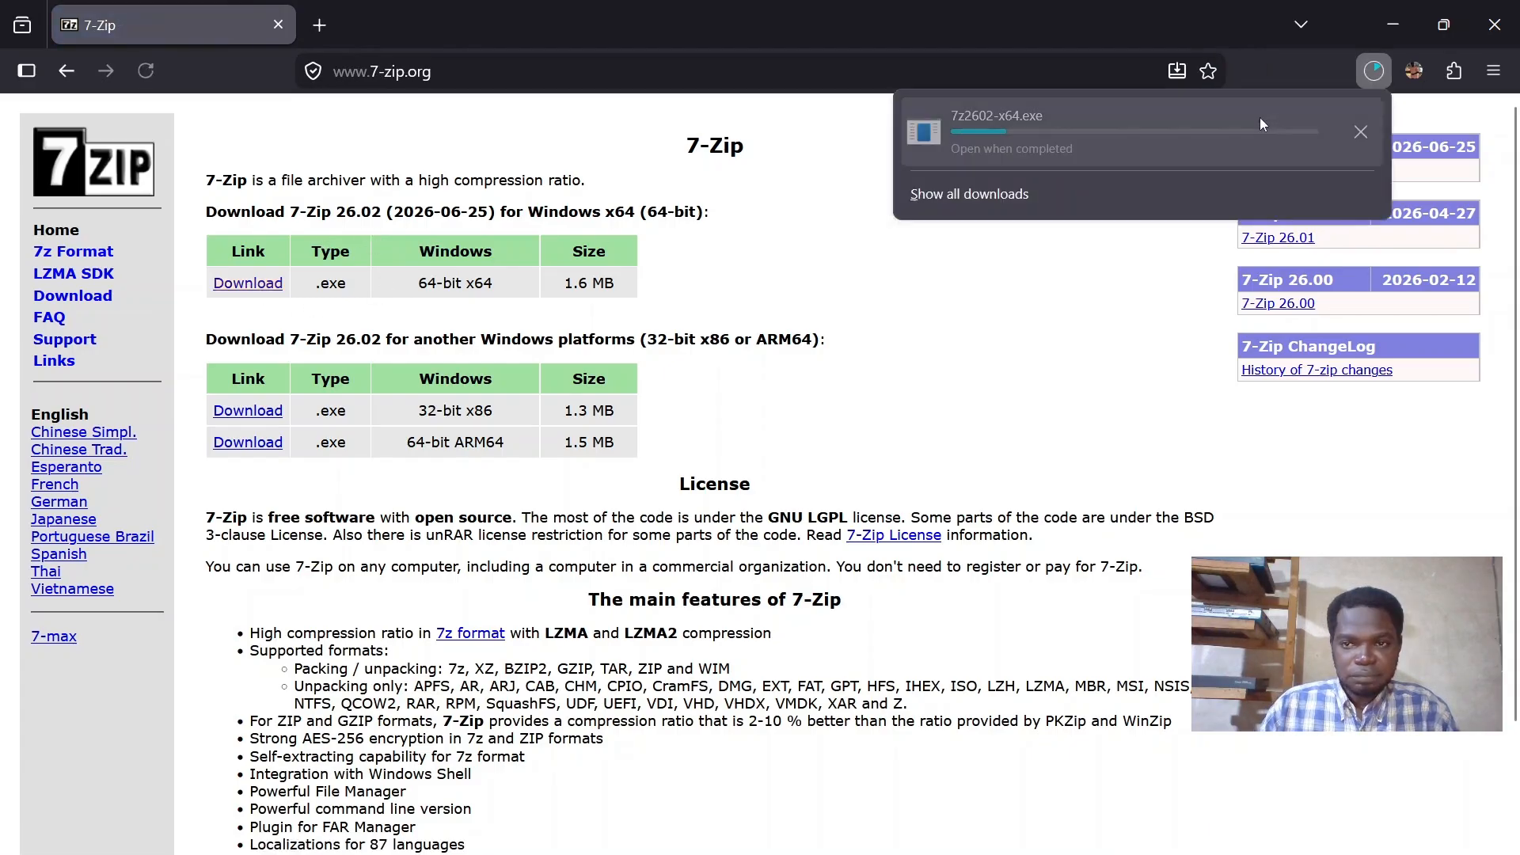
left_click(1360, 126)
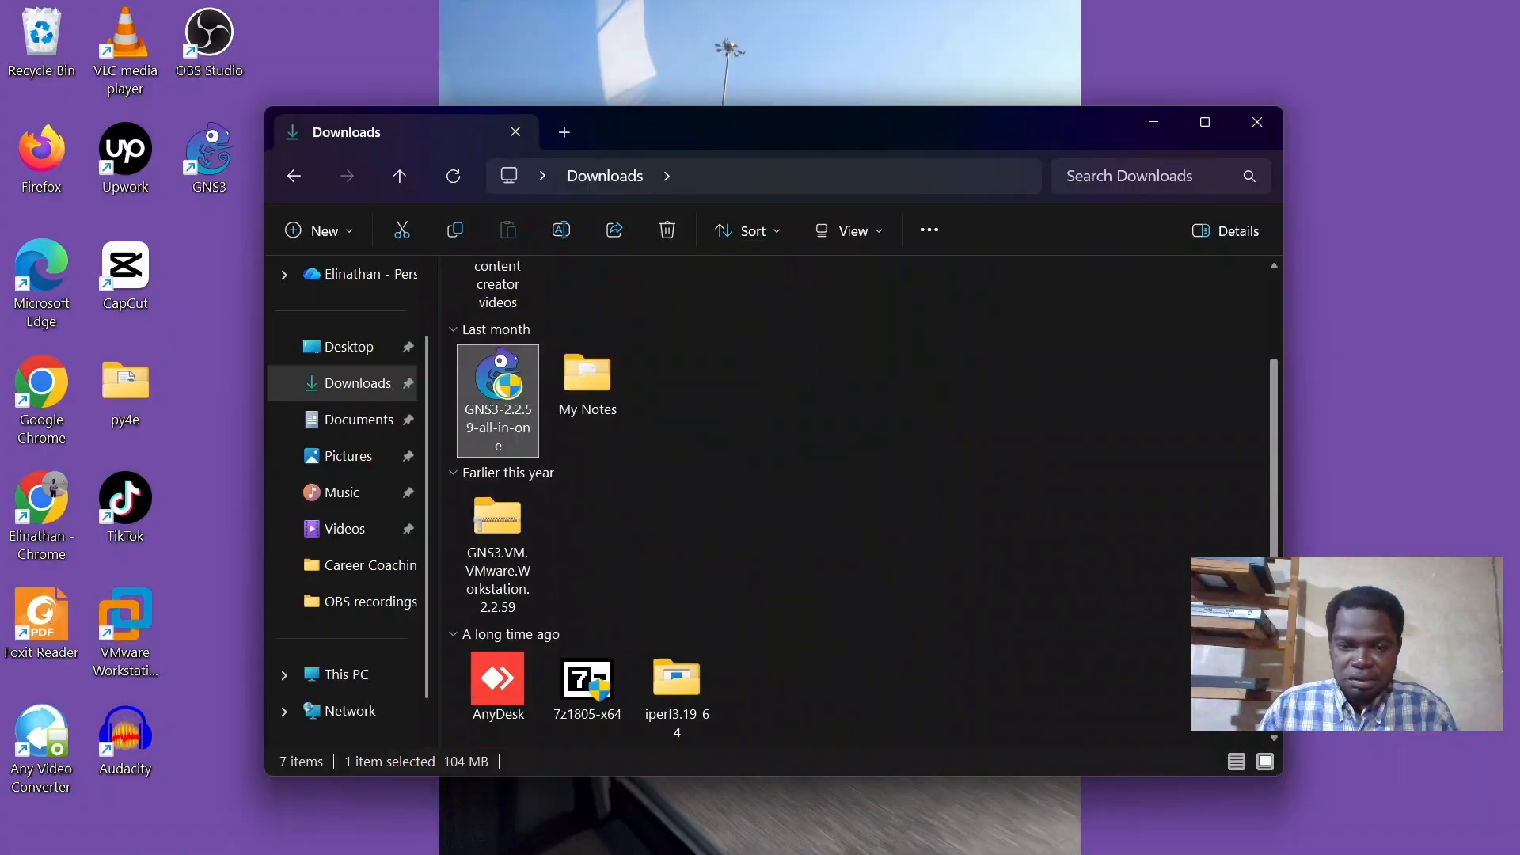
- Extract the GNS3.VM.VMware.Workstation.2.2.59 archive directly into the Downloads folder with 7-Zip
scroll(1277, 466, "up", 2)
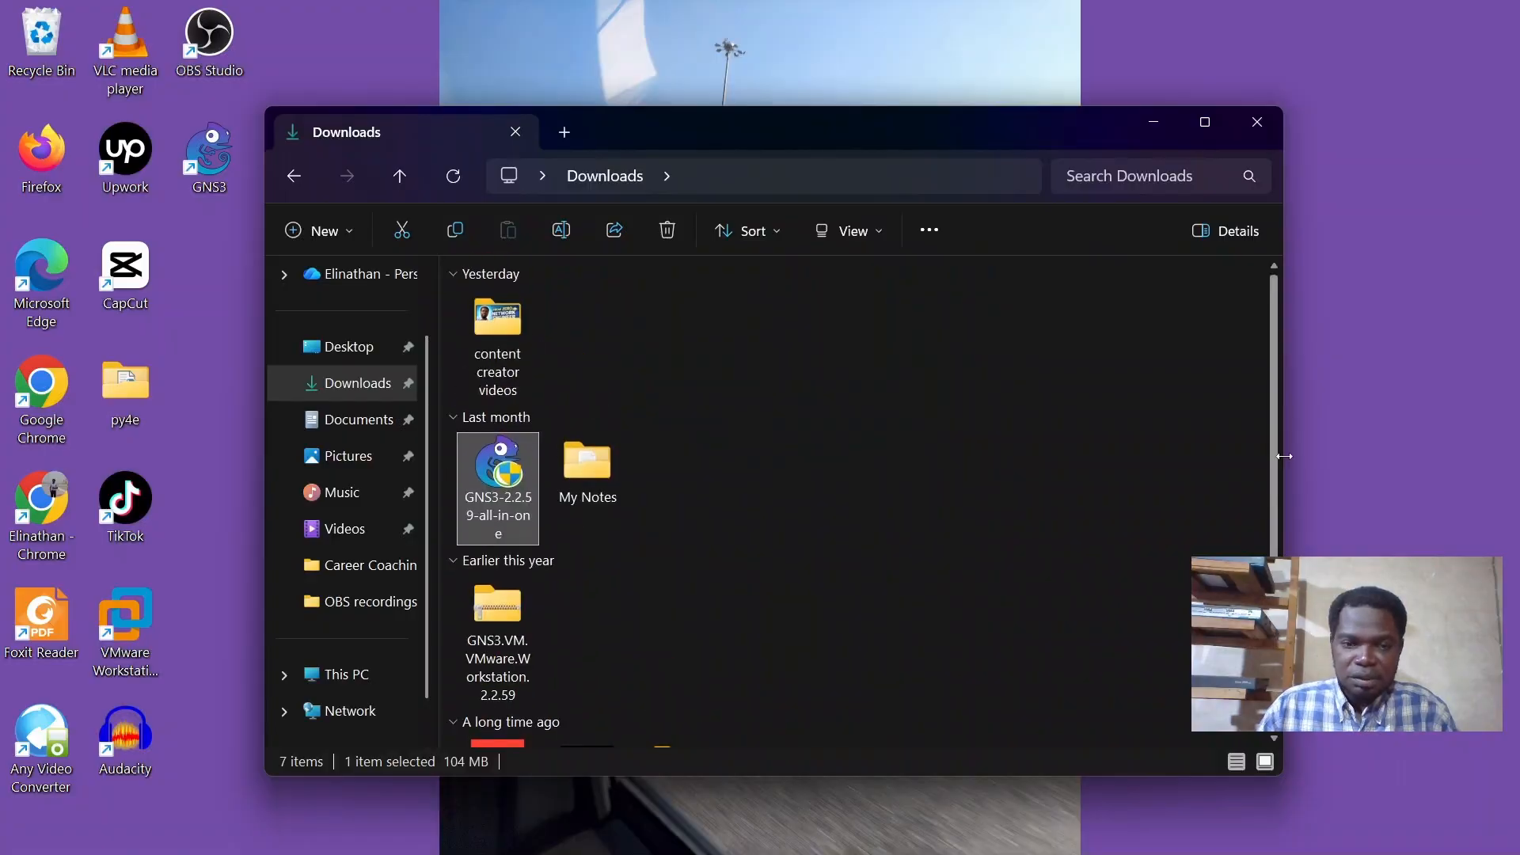
left_click(508, 629)
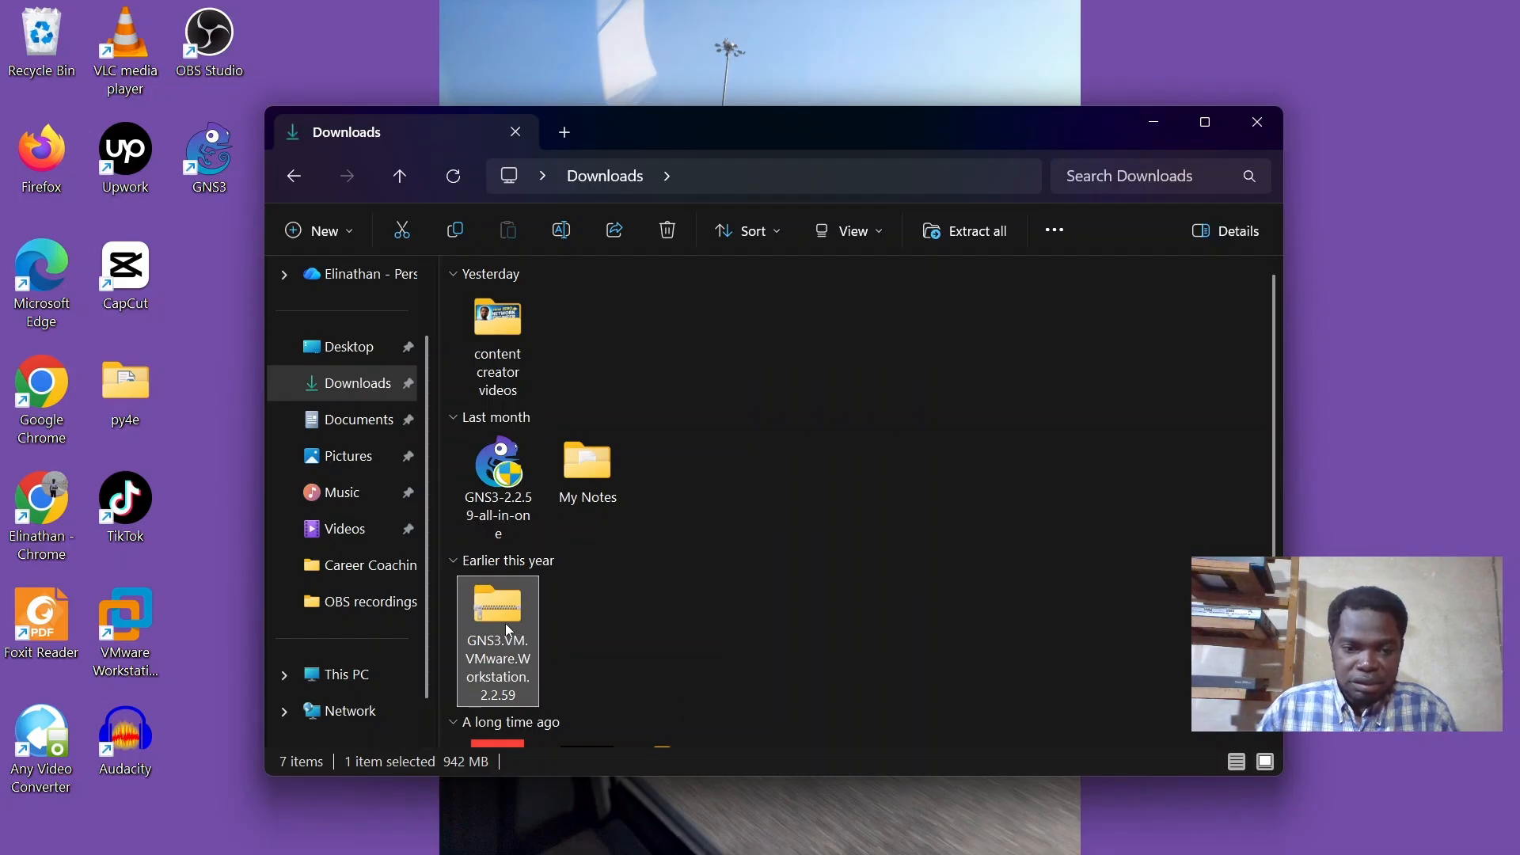
right_click(507, 630)
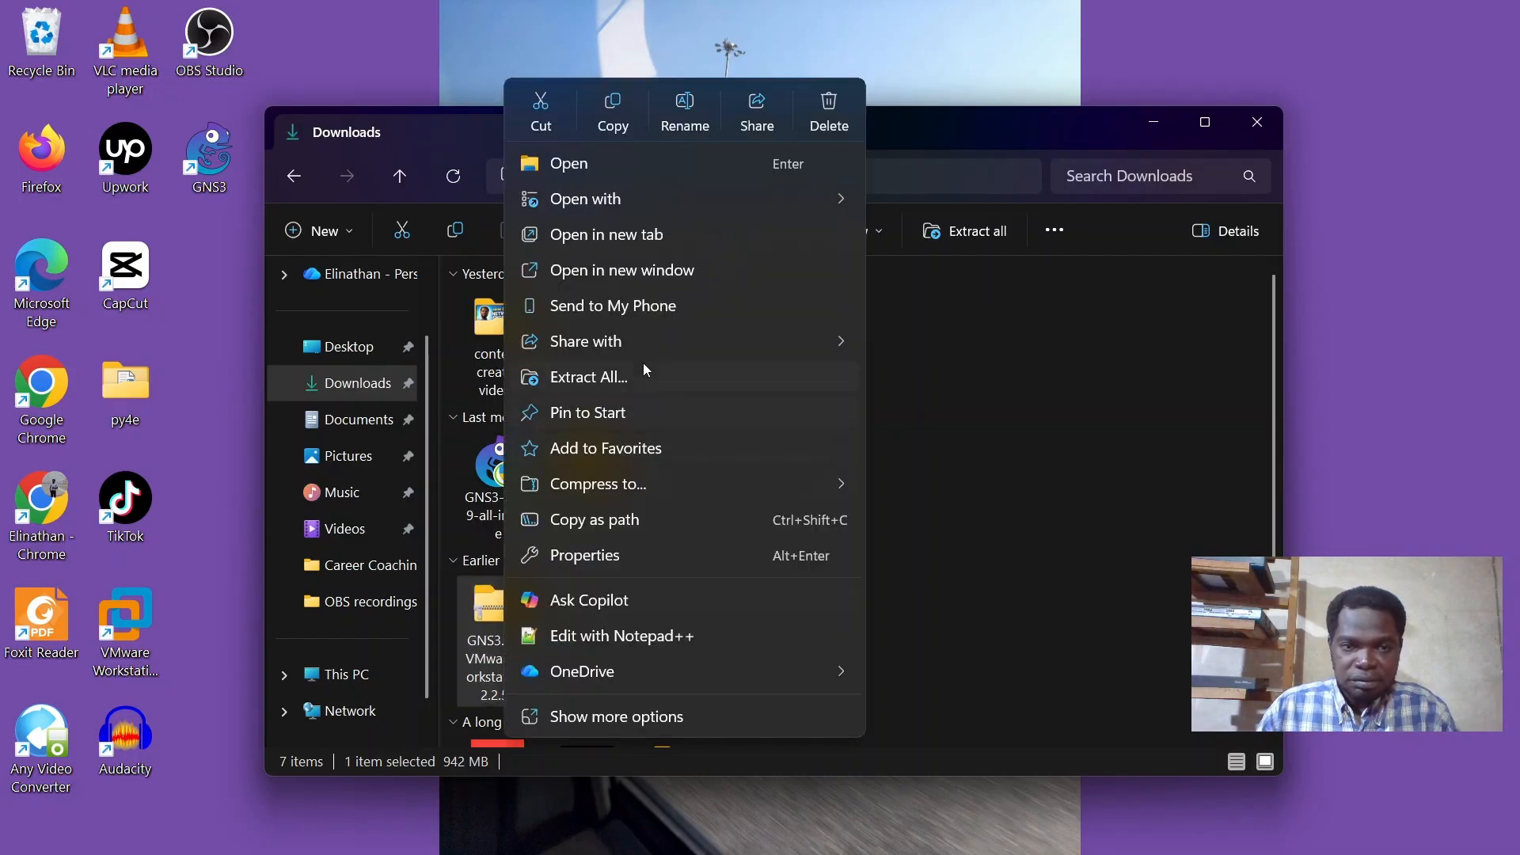
left_click(656, 718)
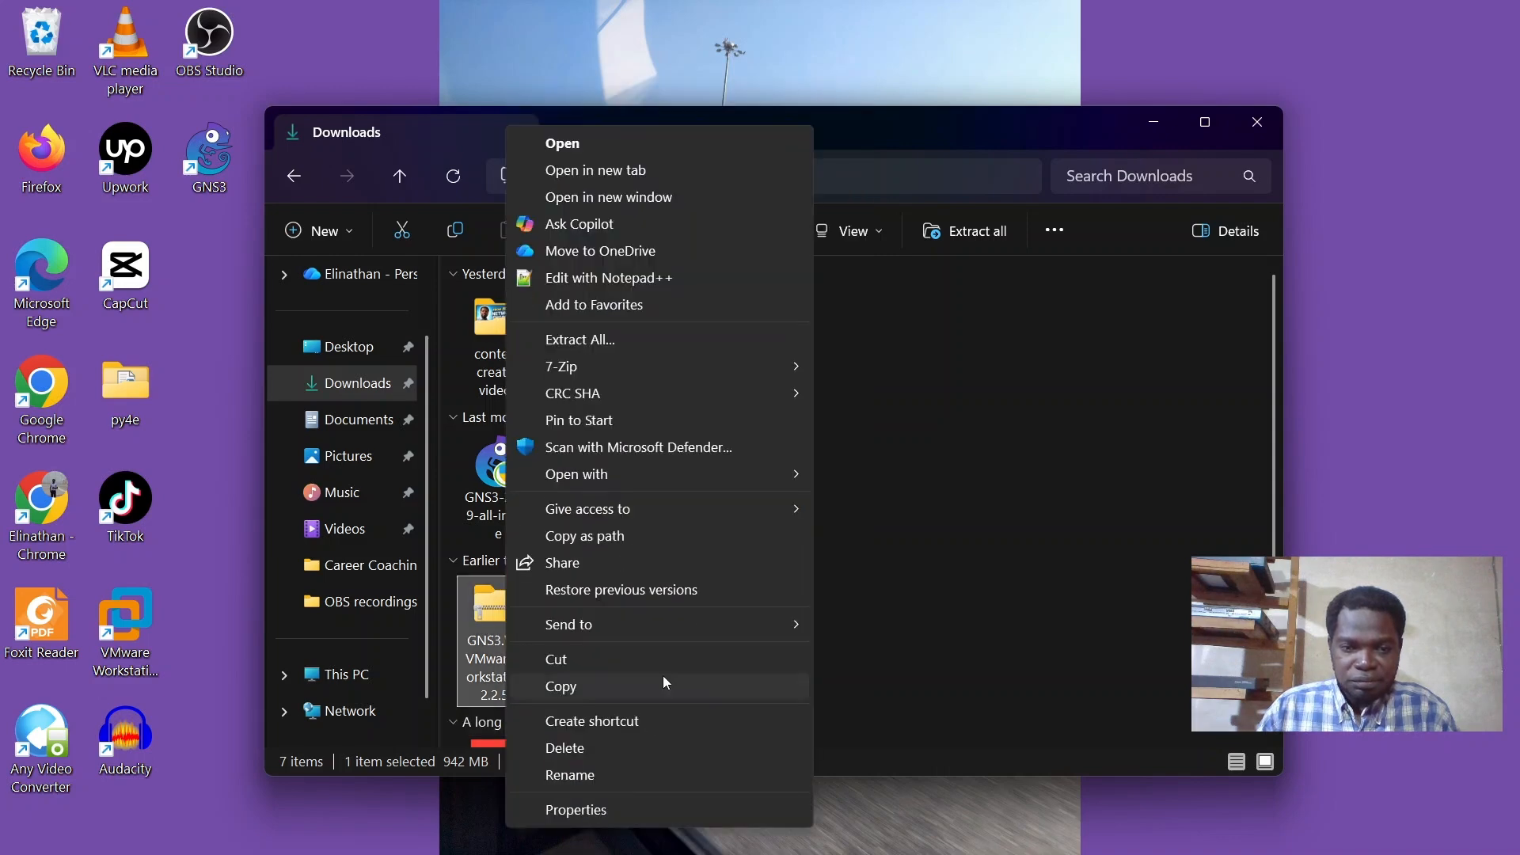
mouse_move(709, 366)
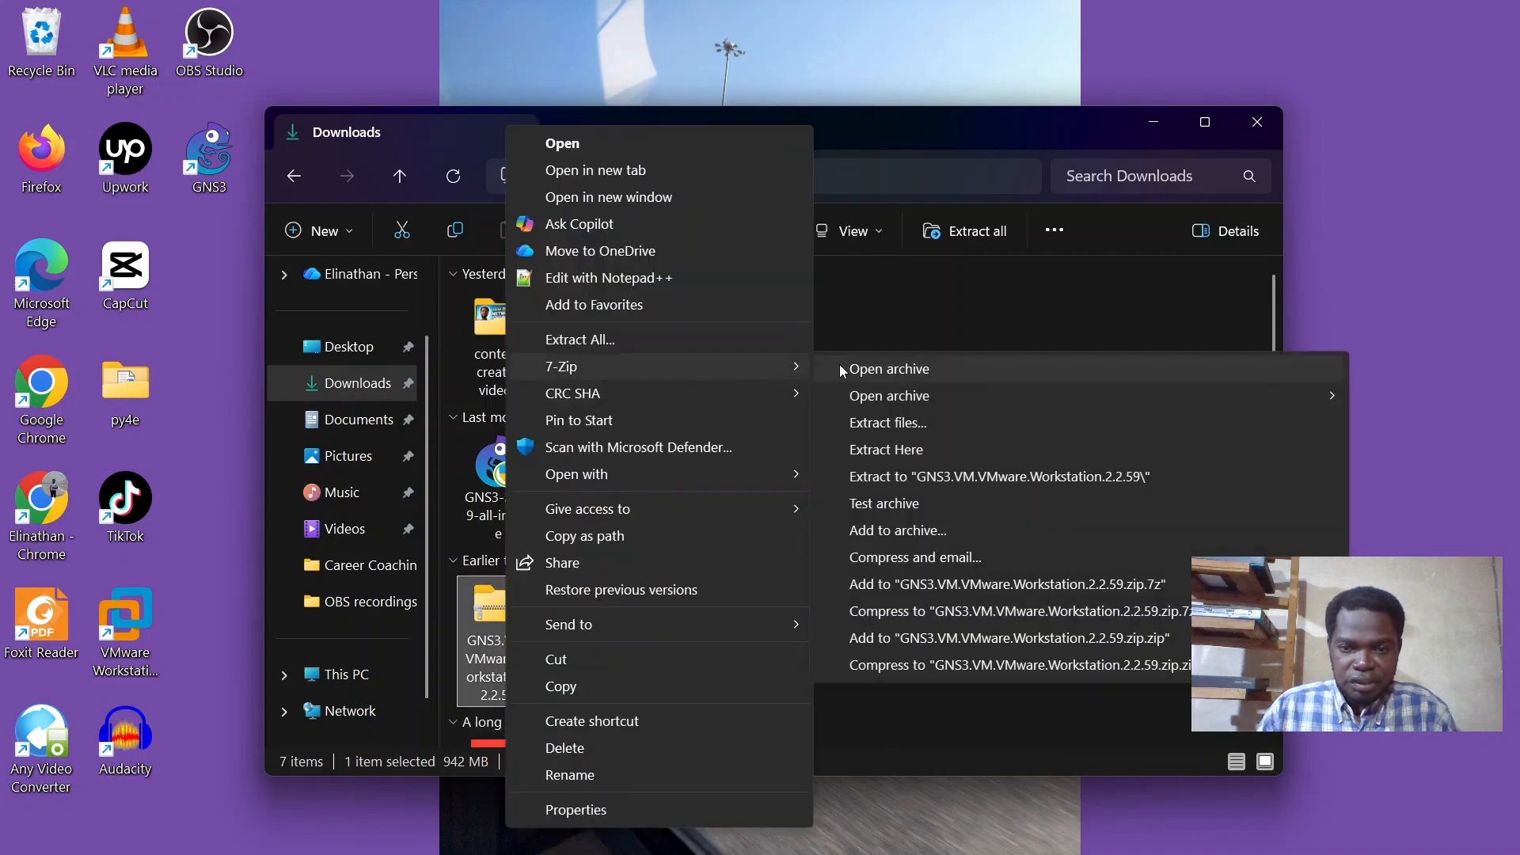
left_click(860, 454)
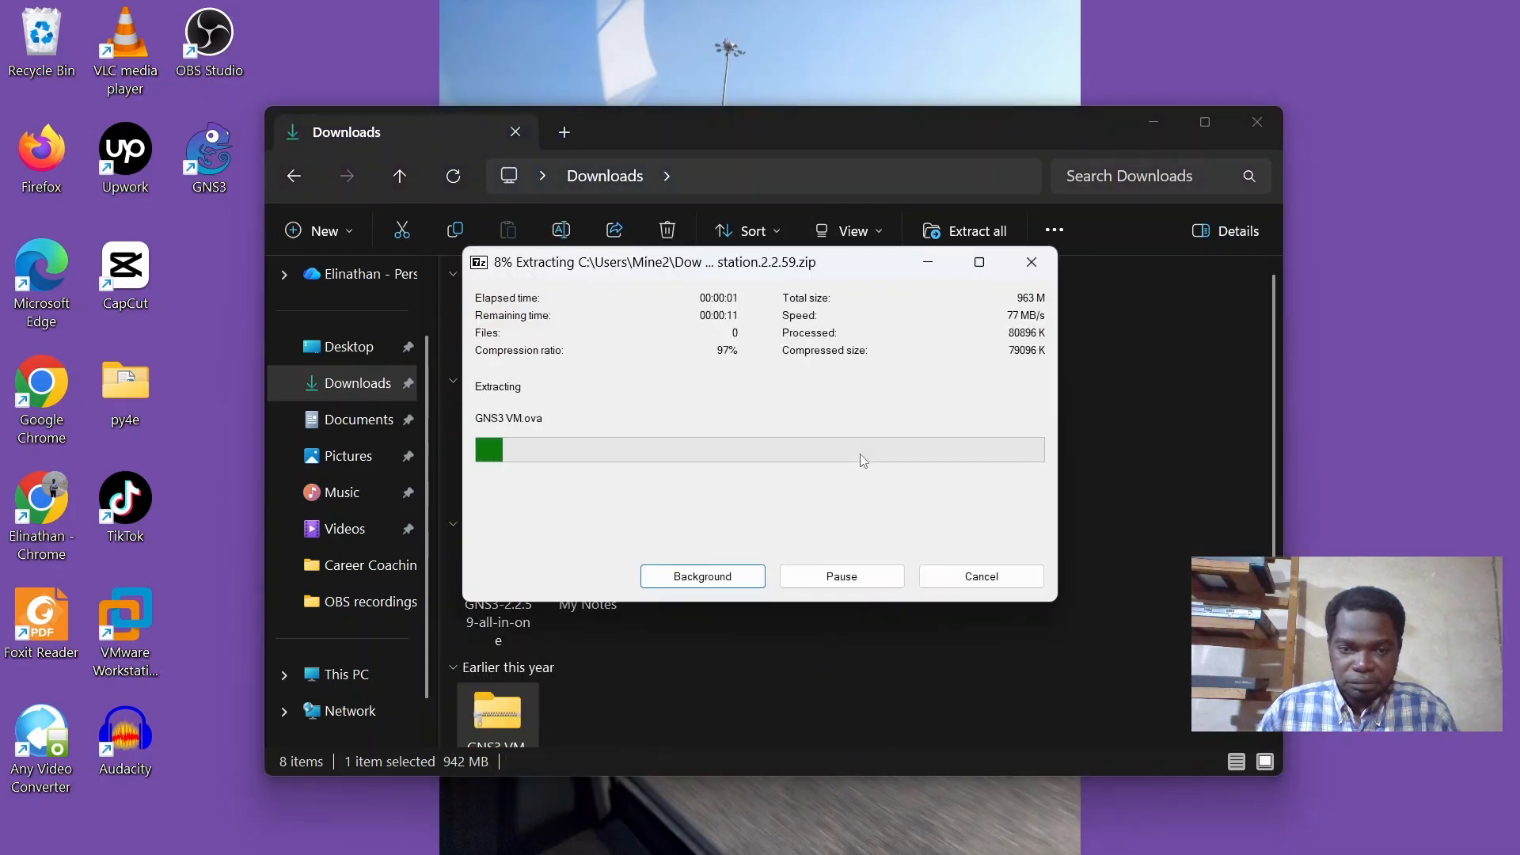
scroll(843, 515, "down", 2)
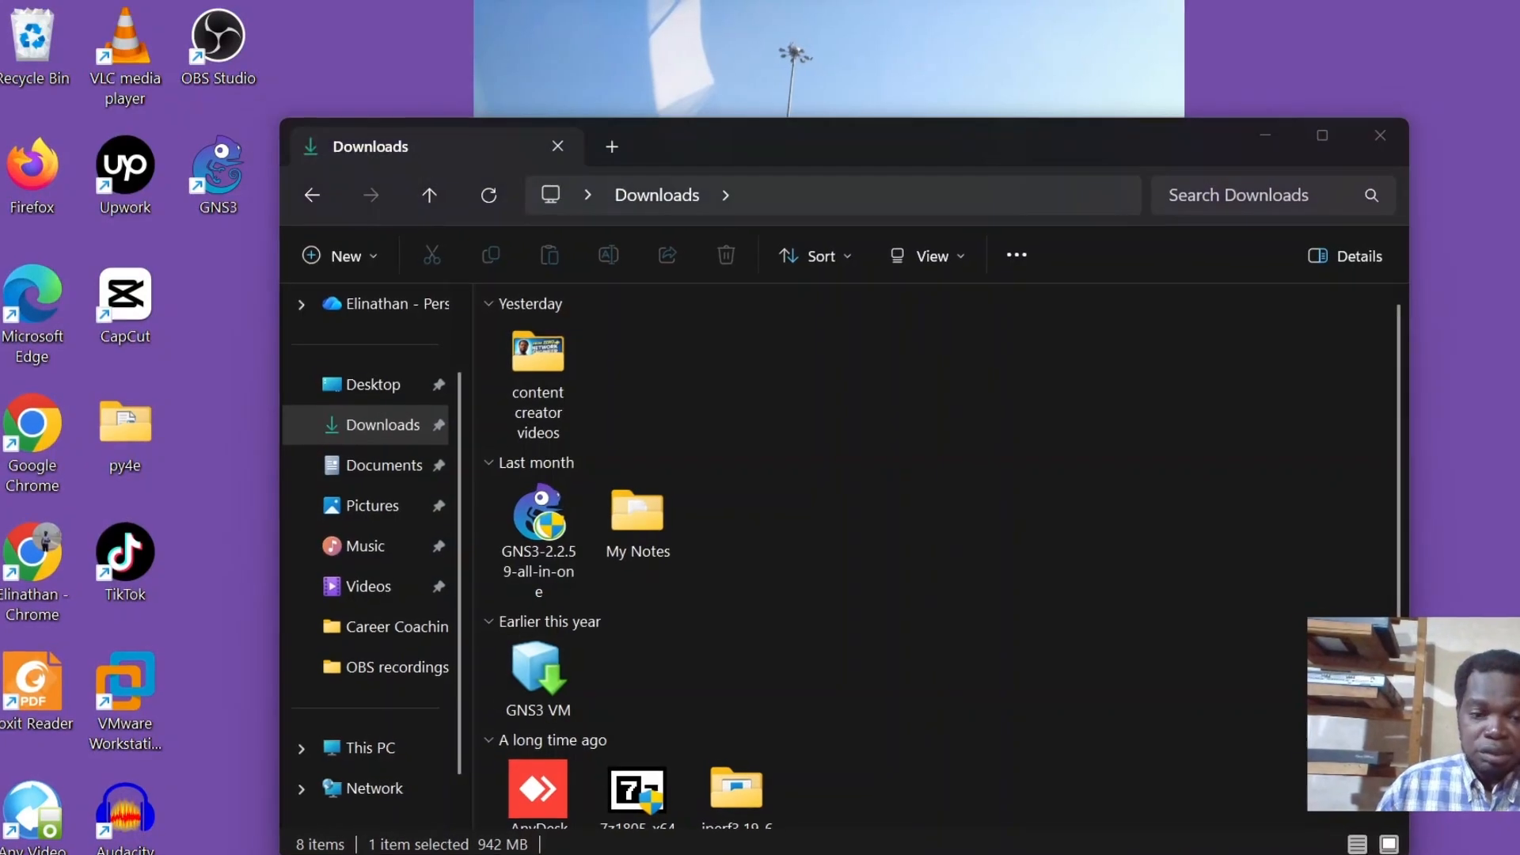
- Open VMware Workstation, check its product name and version in the About information, and close it again
key("super")
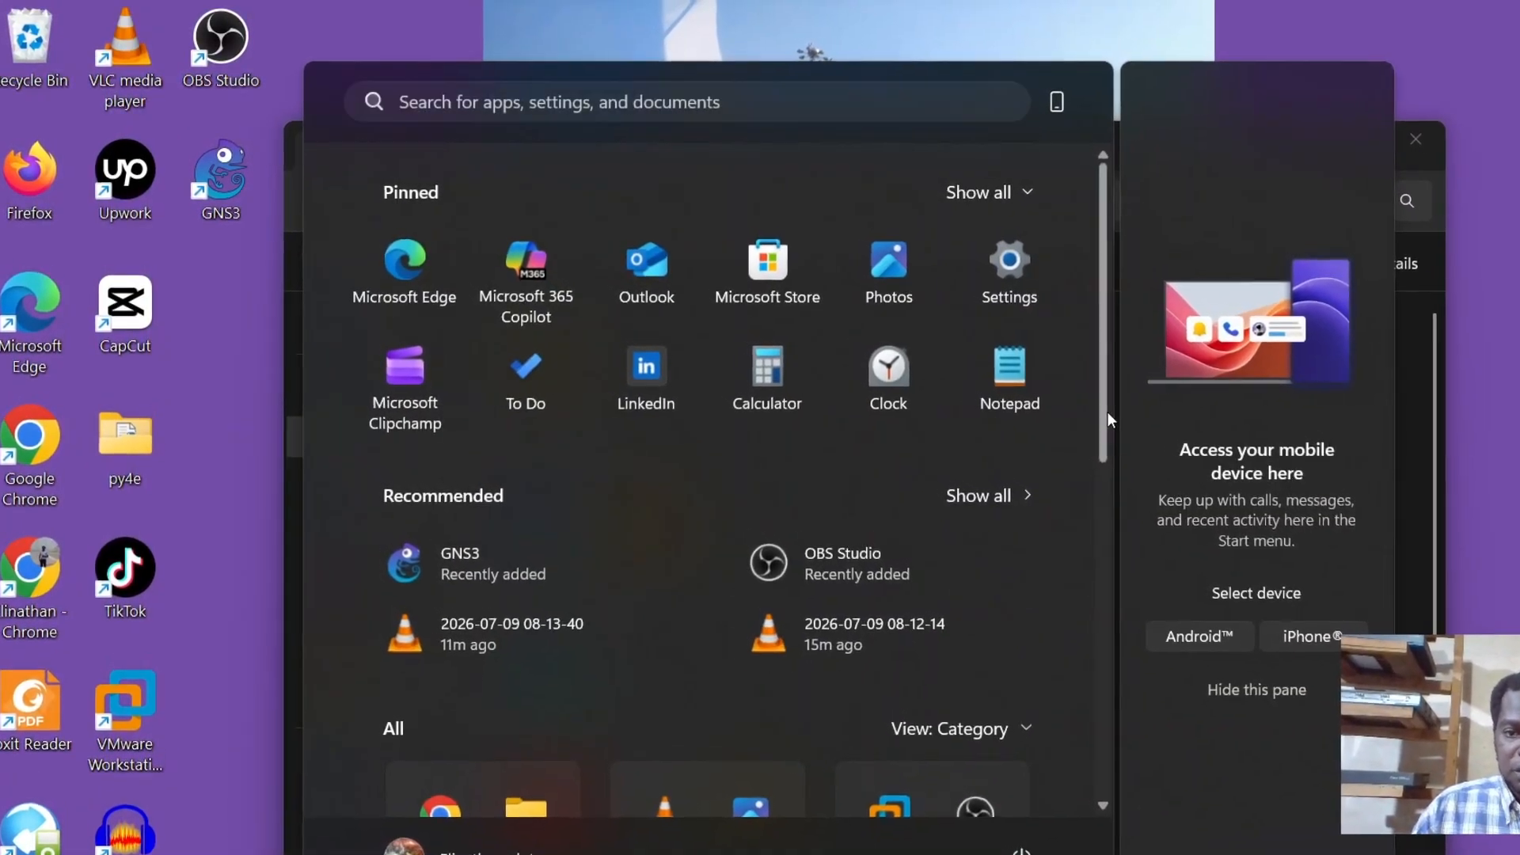
scroll(1109, 411, "down", 5)
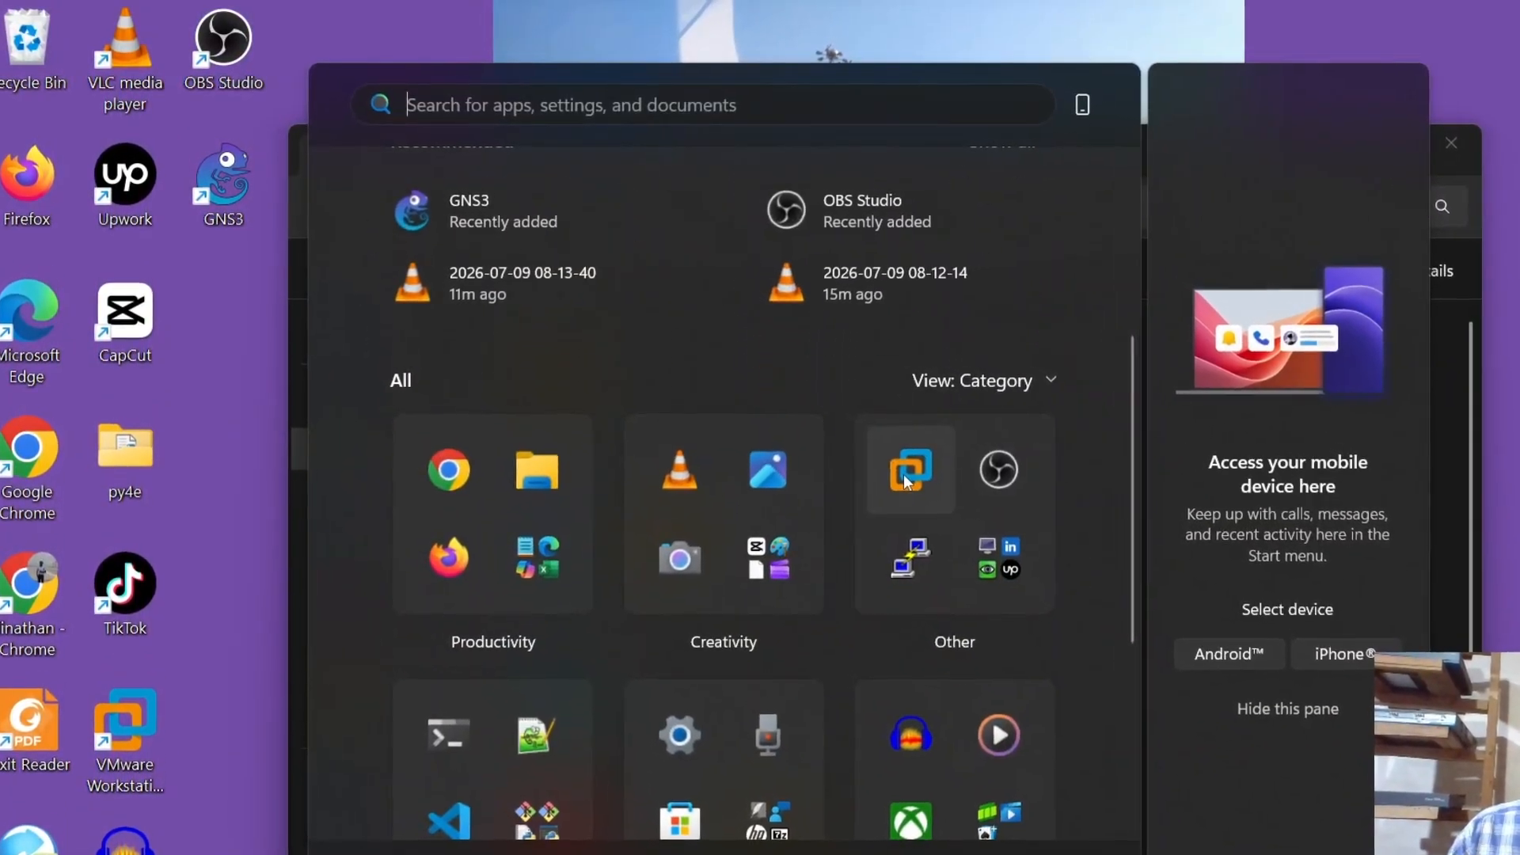
key("Escape")
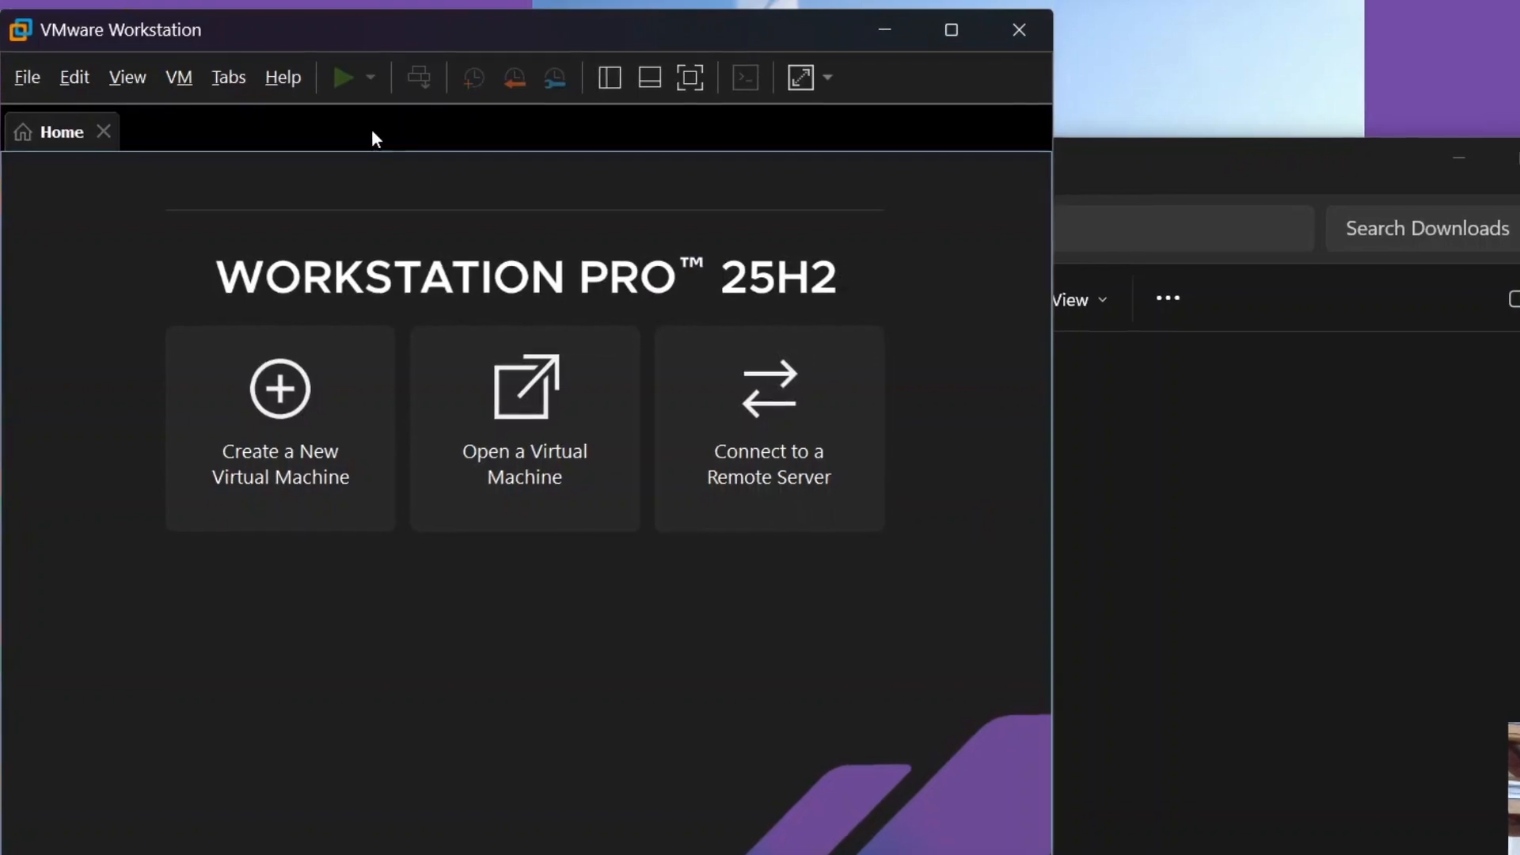
left_click(277, 82)
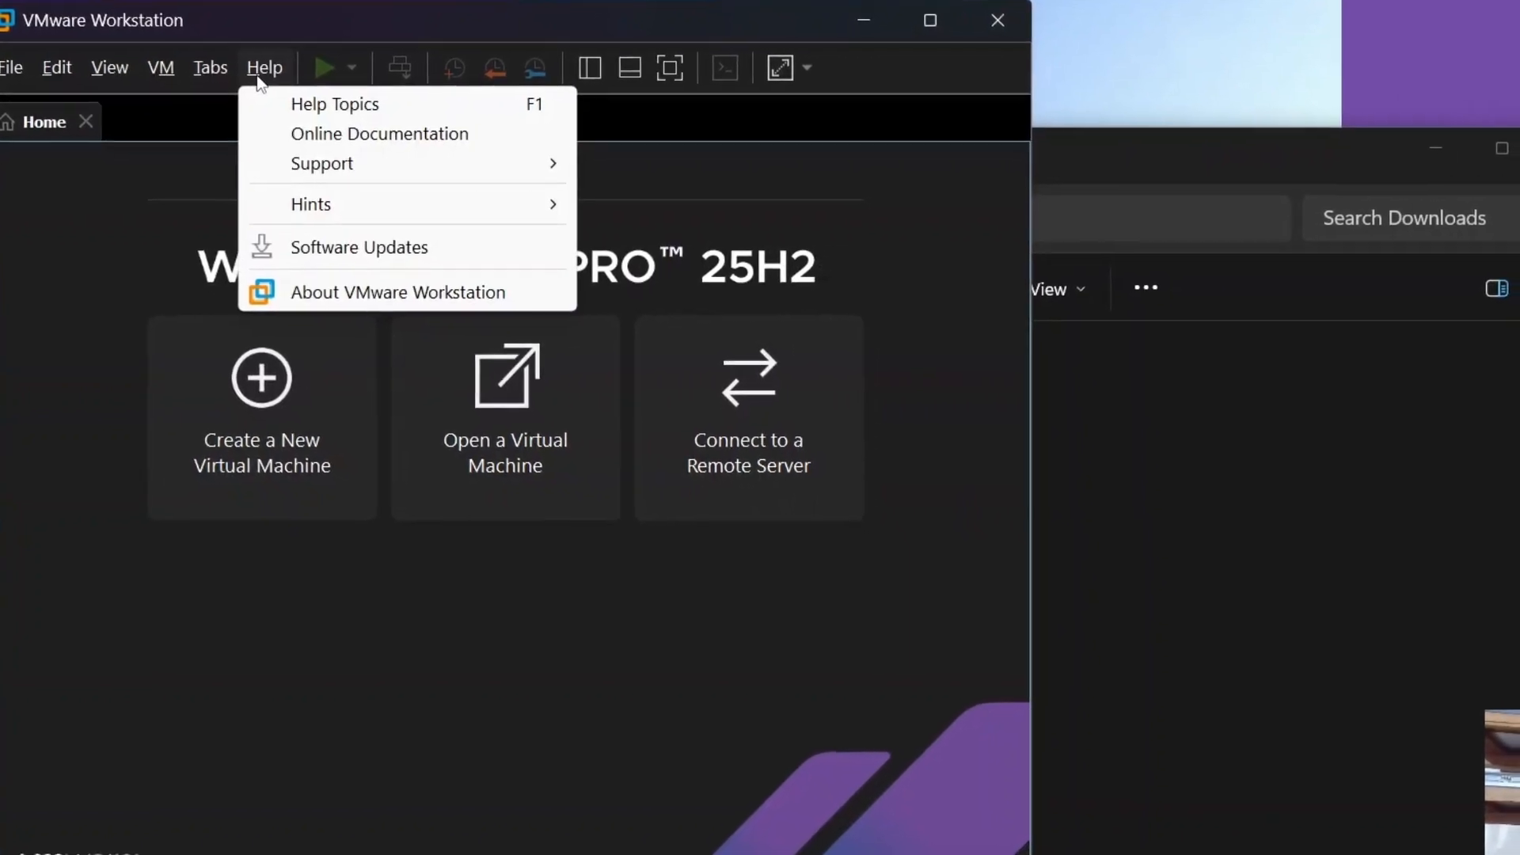
left_click(345, 290)
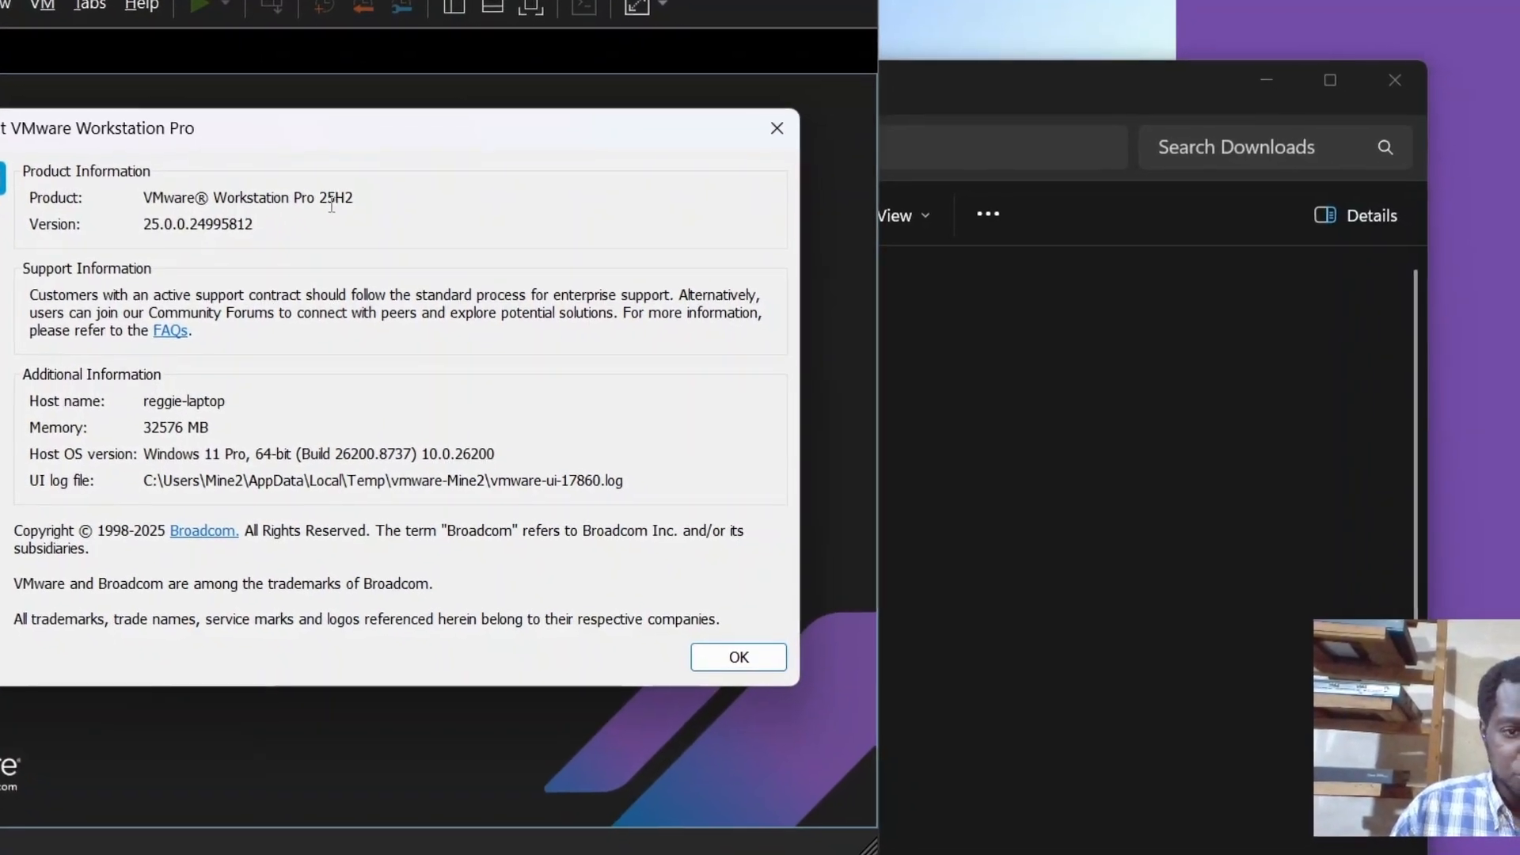
left_click_drag(318, 200, 358, 200)
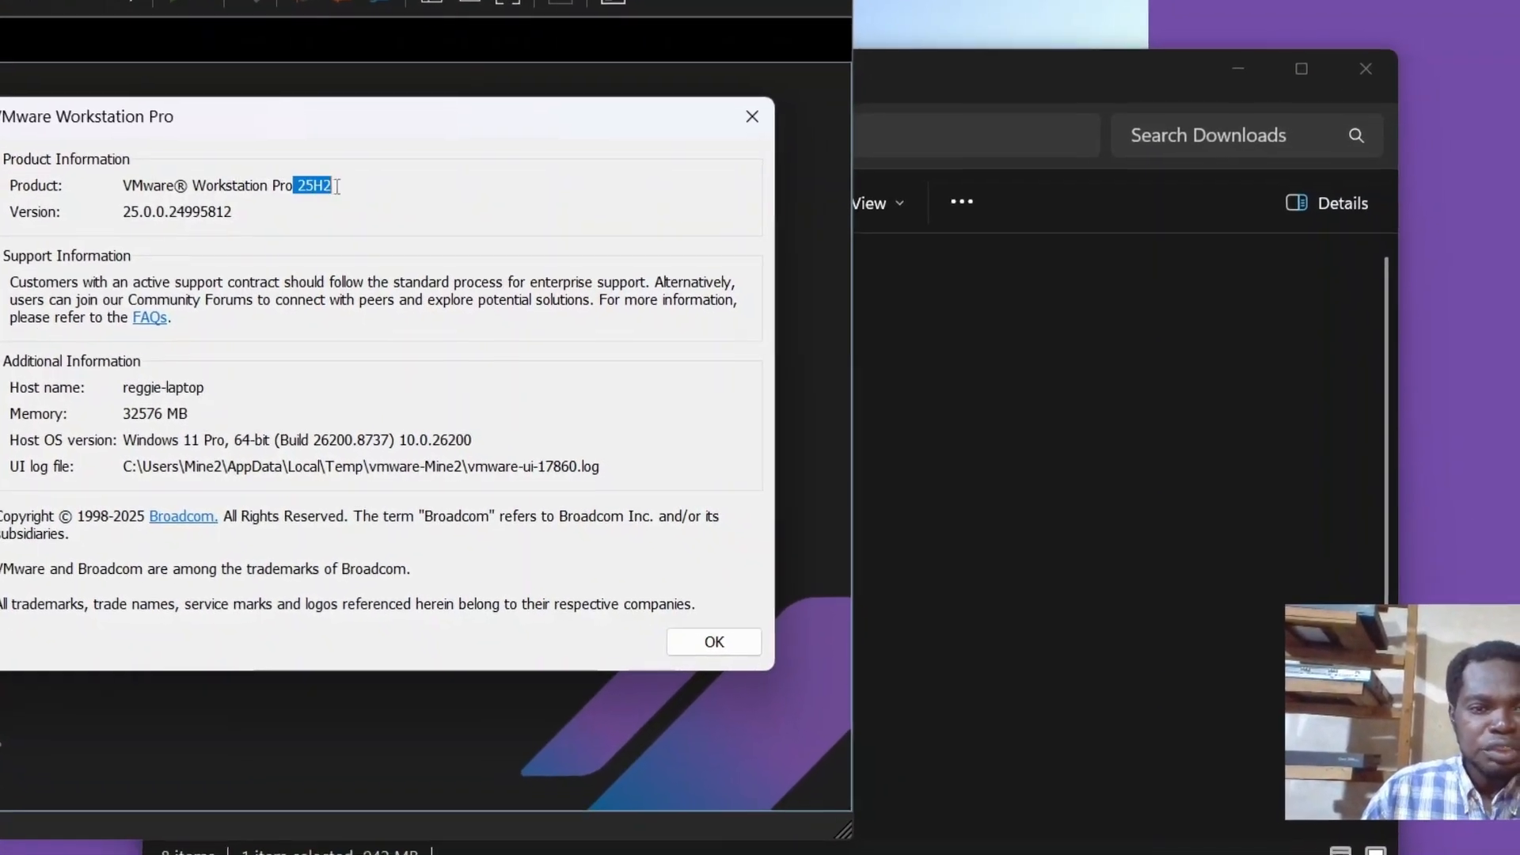
left_click(751, 117)
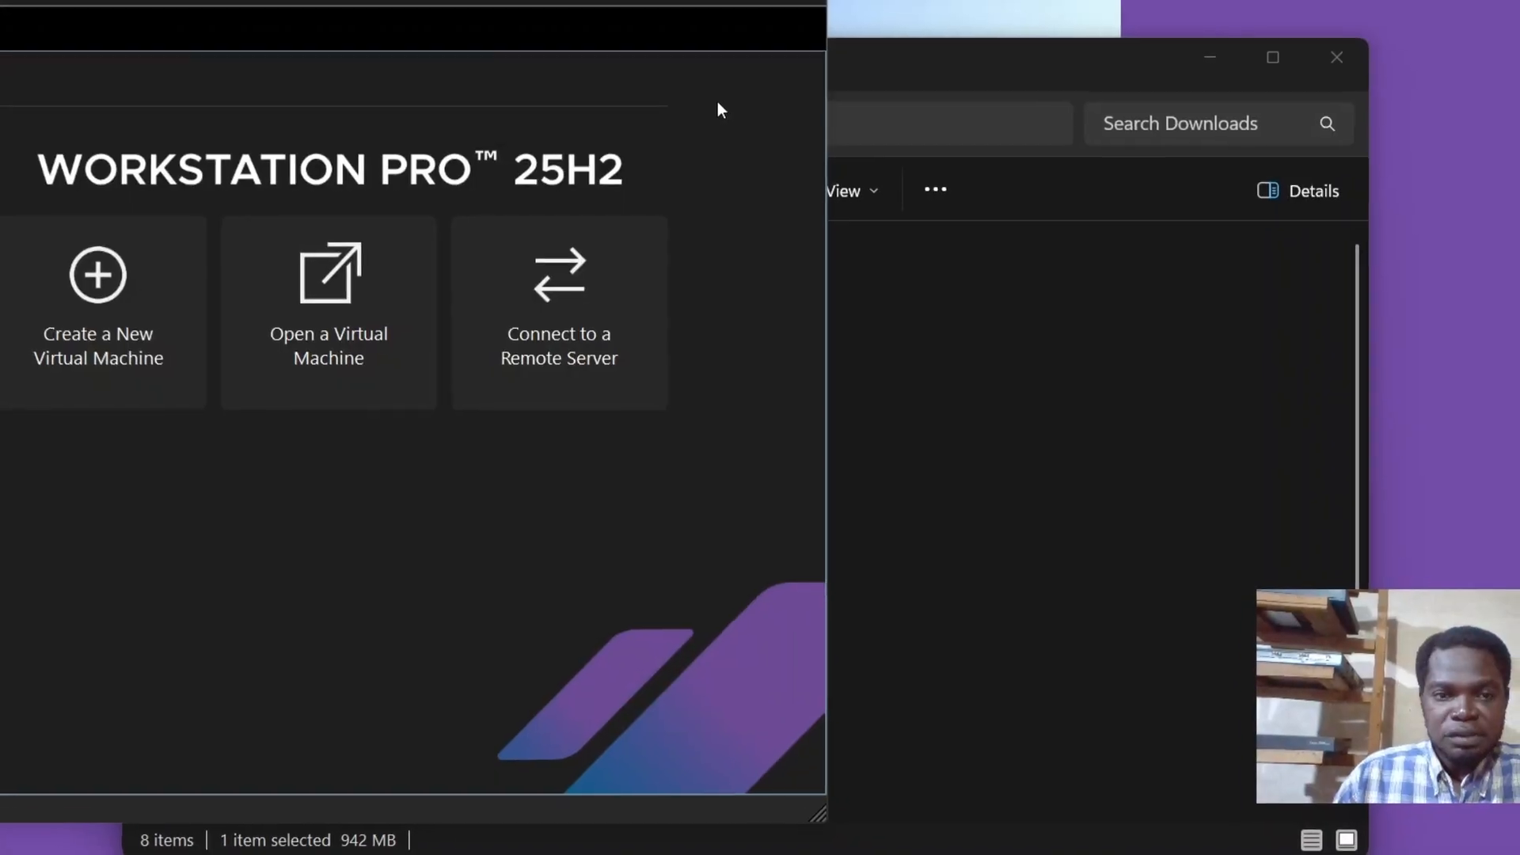
left_click(671, 2)
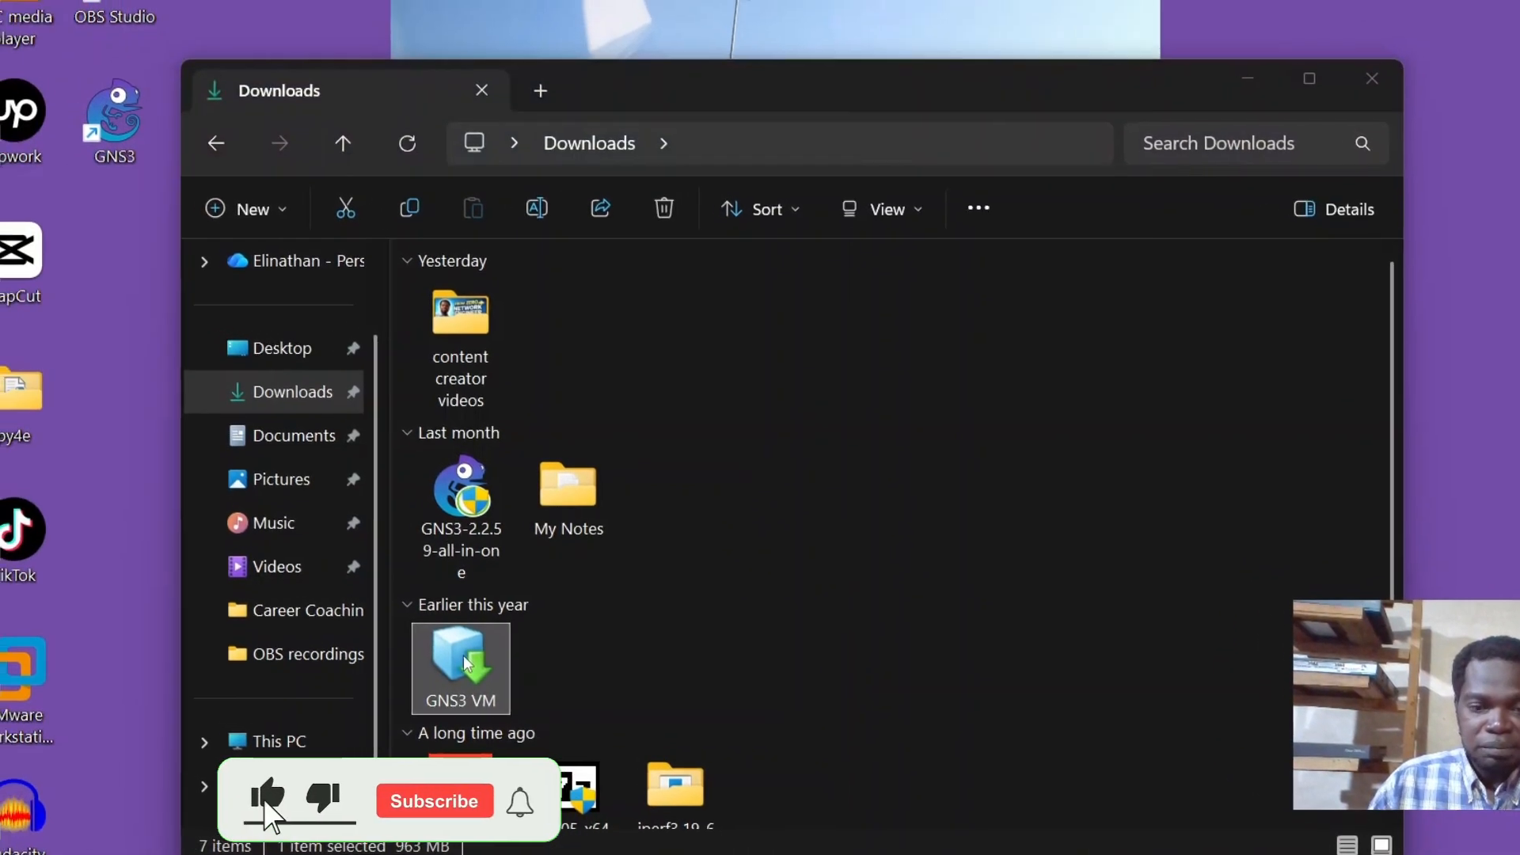
- Import the extracted GNS3 VM from Downloads into VMware Workstation as GNS3 VM, stored in D:\My Virtual machines\GNS3 VM
double_click(465, 664)
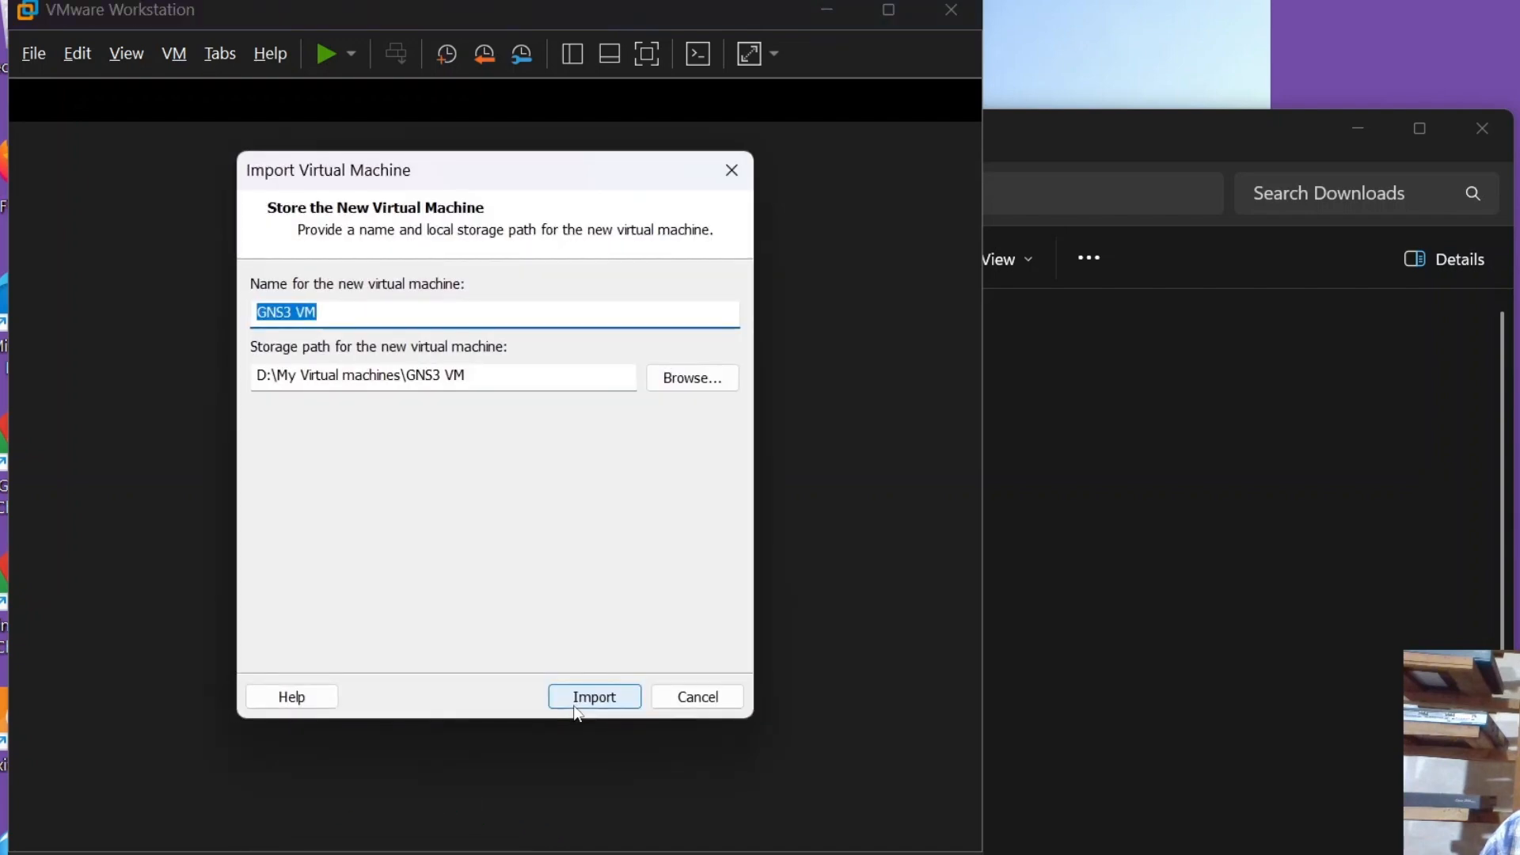
left_click(489, 316)
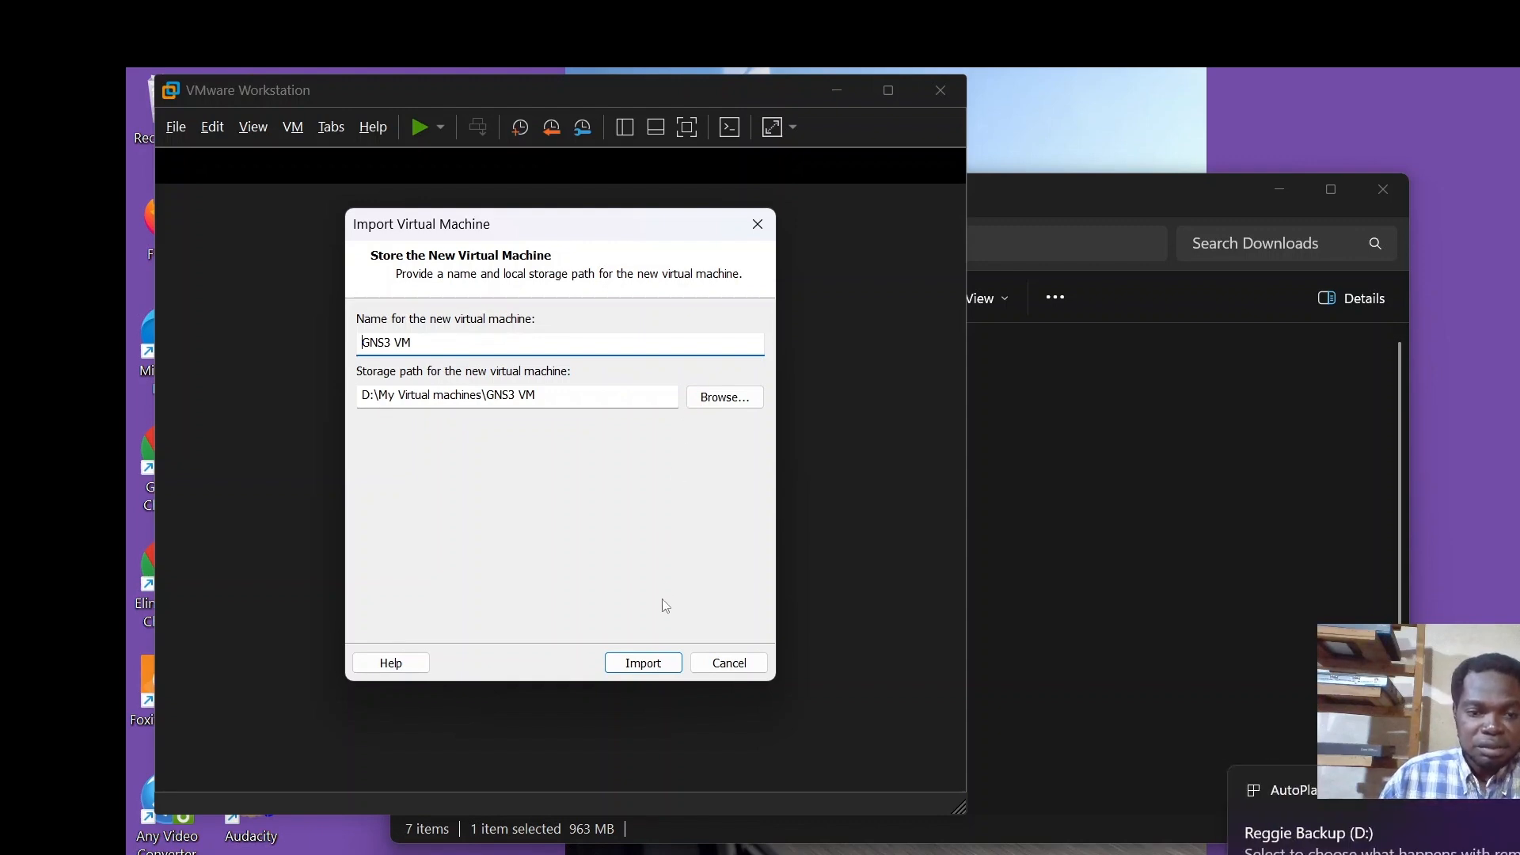
left_click(657, 662)
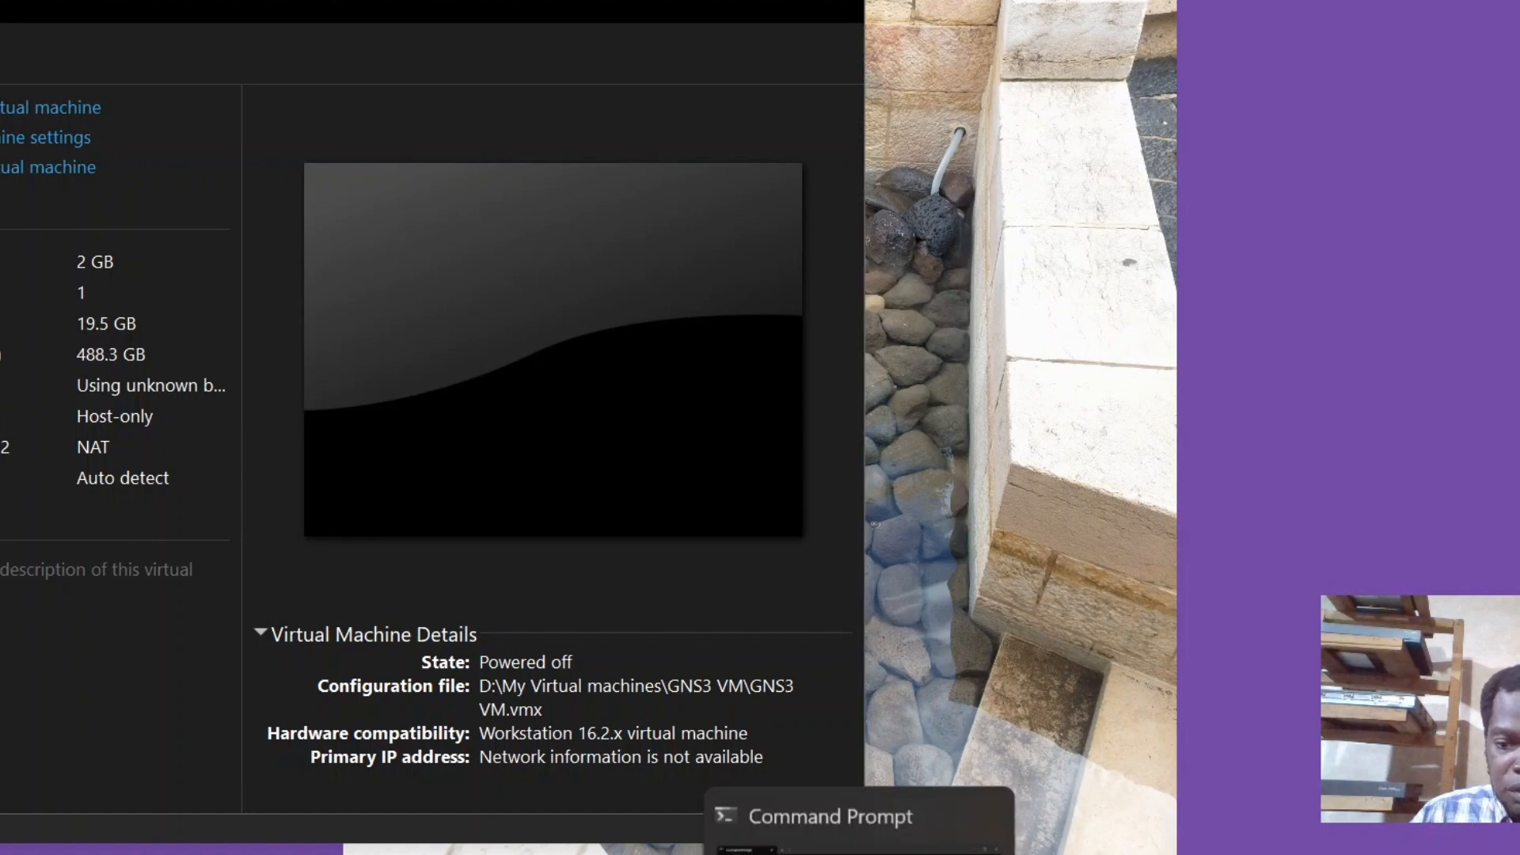
- Run taskmgr from the Command Prompt and check the computer's CPU virtualization status and memory in Task Manager's performance data
left_click(859, 851)
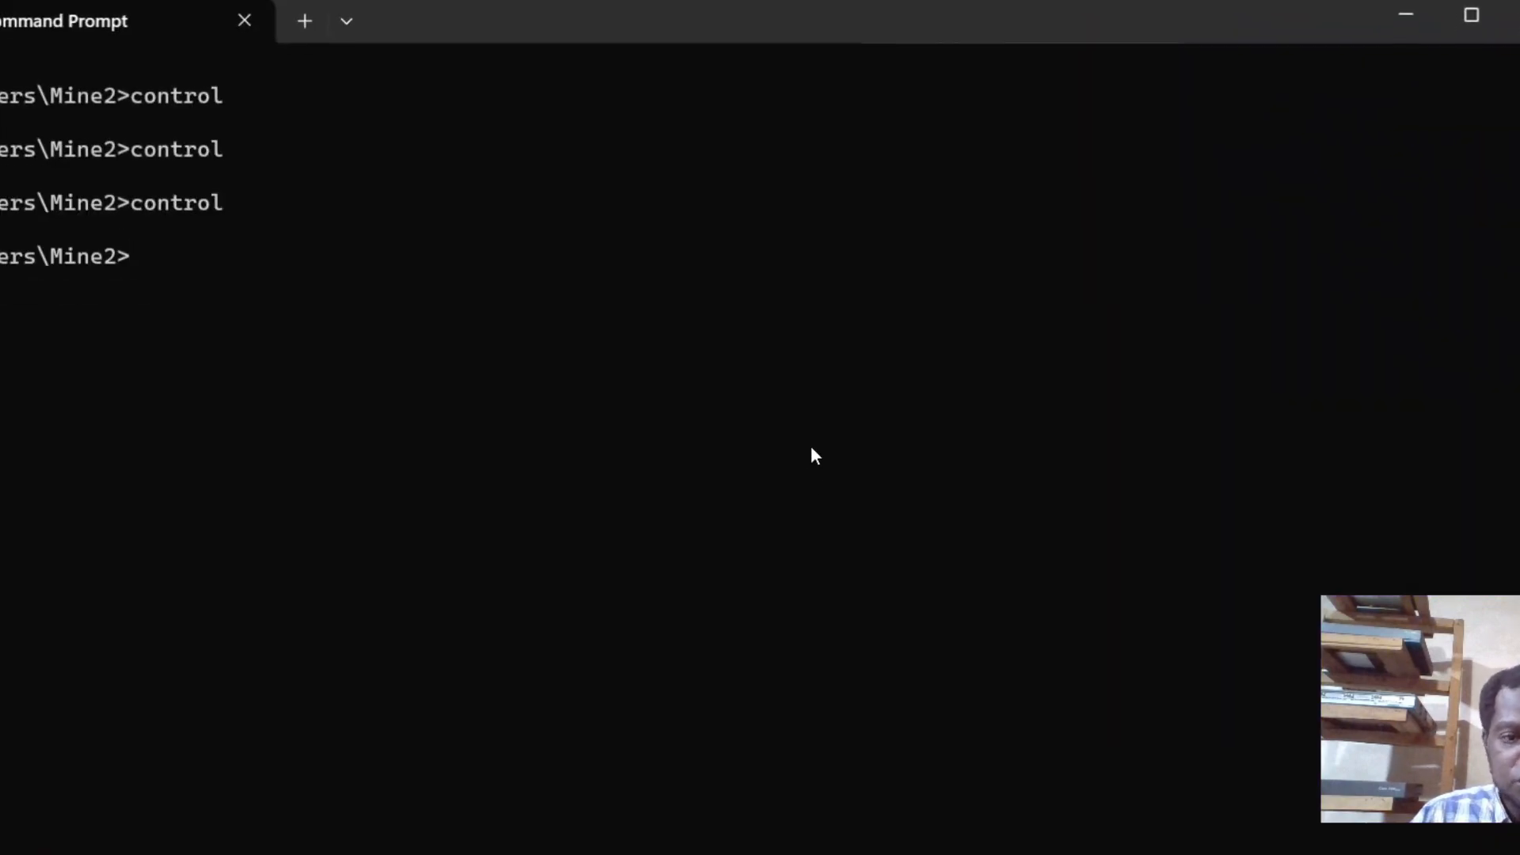
type("taskmg")
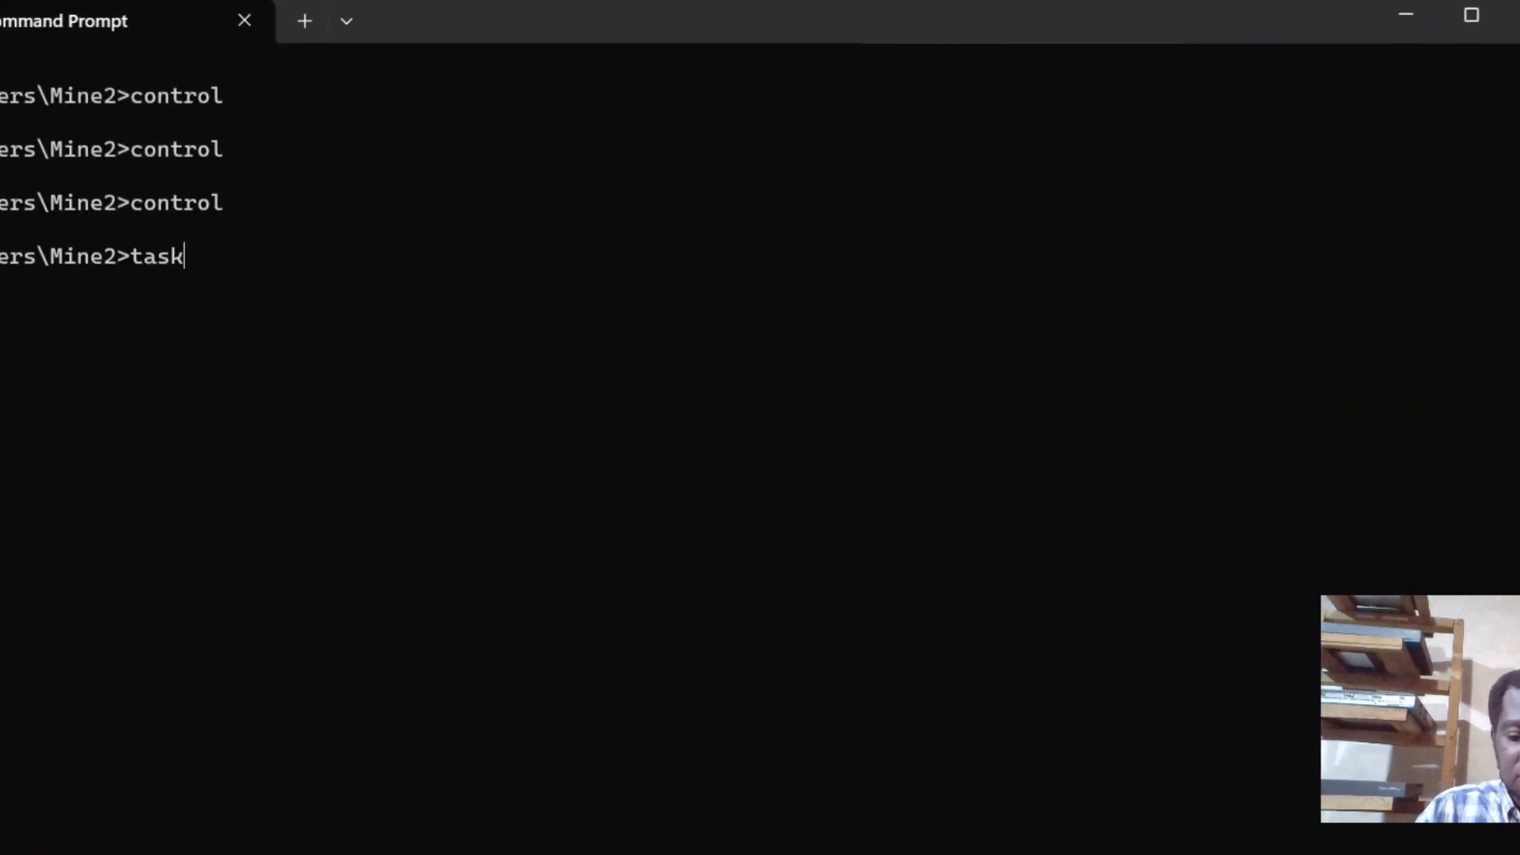
type("r")
key("Return")
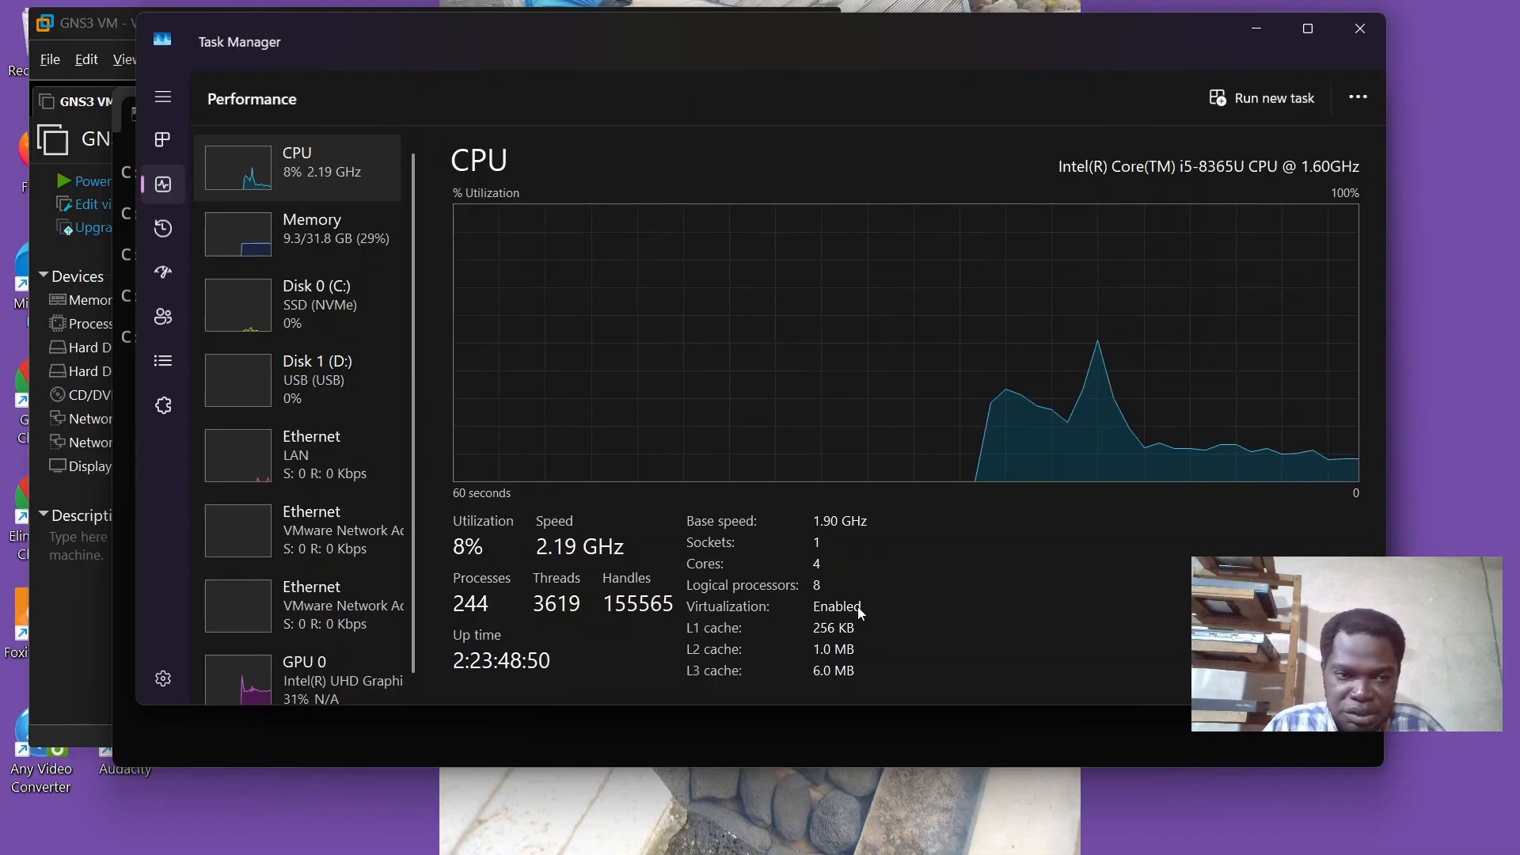
left_click(358, 252)
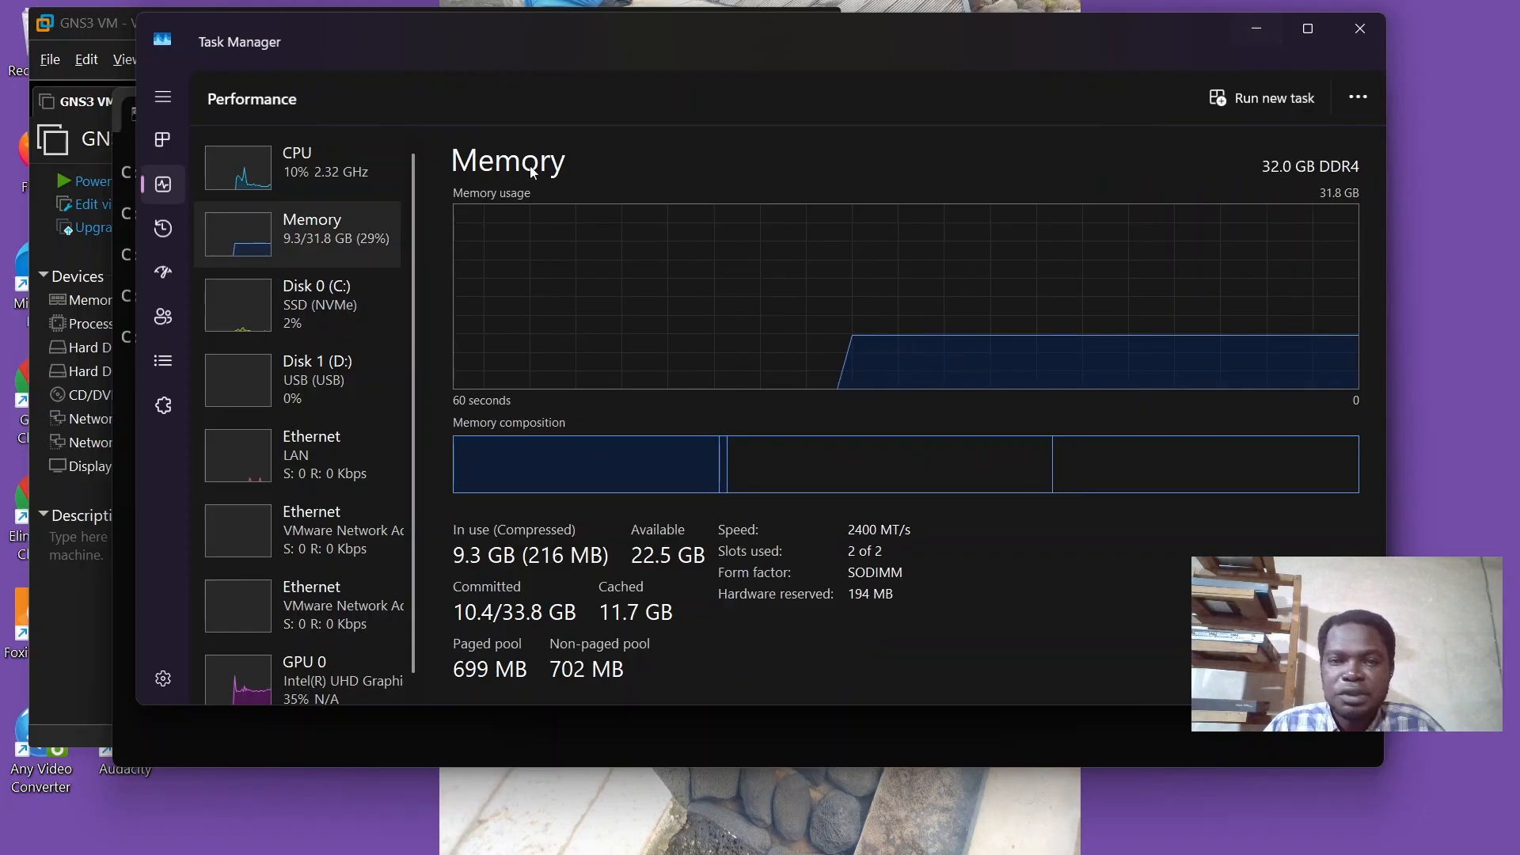
left_click(353, 170)
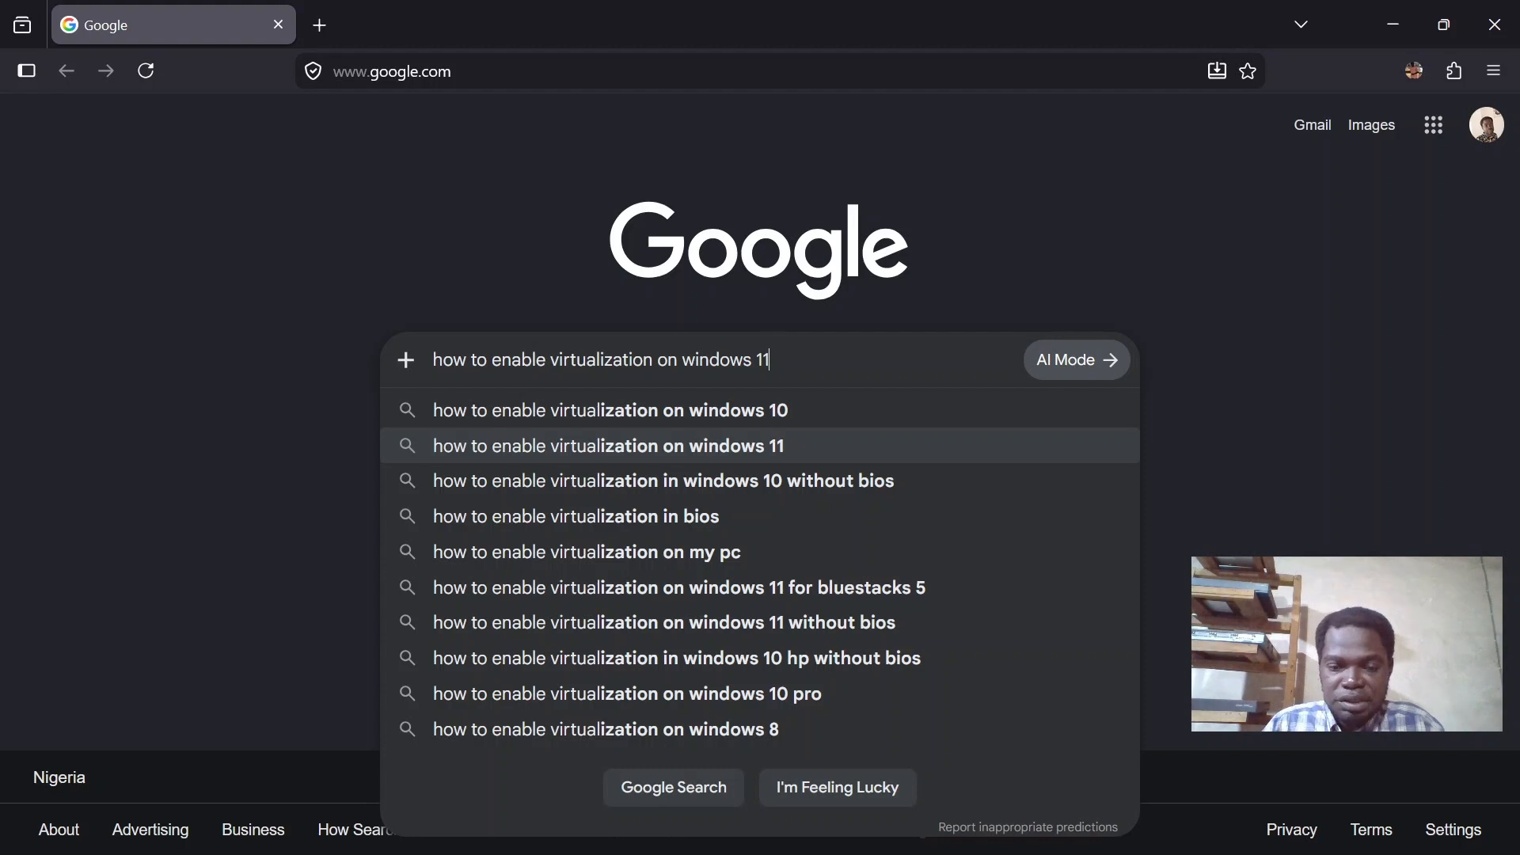
- Search Google for "how to enable virtualization on windows 11" and read the full AI Overview guide
key("Return")
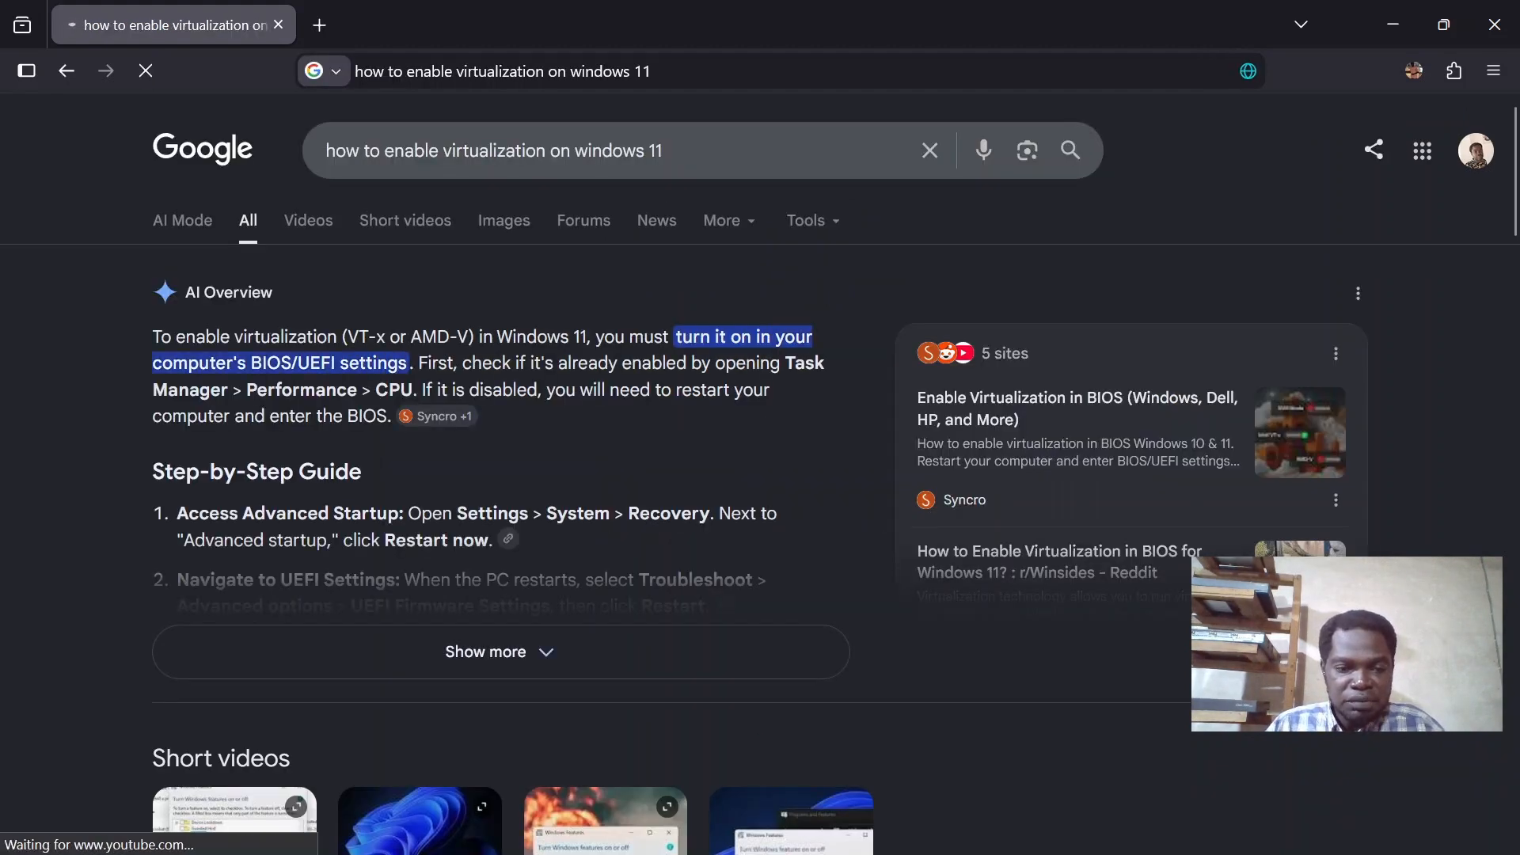
left_click(522, 654)
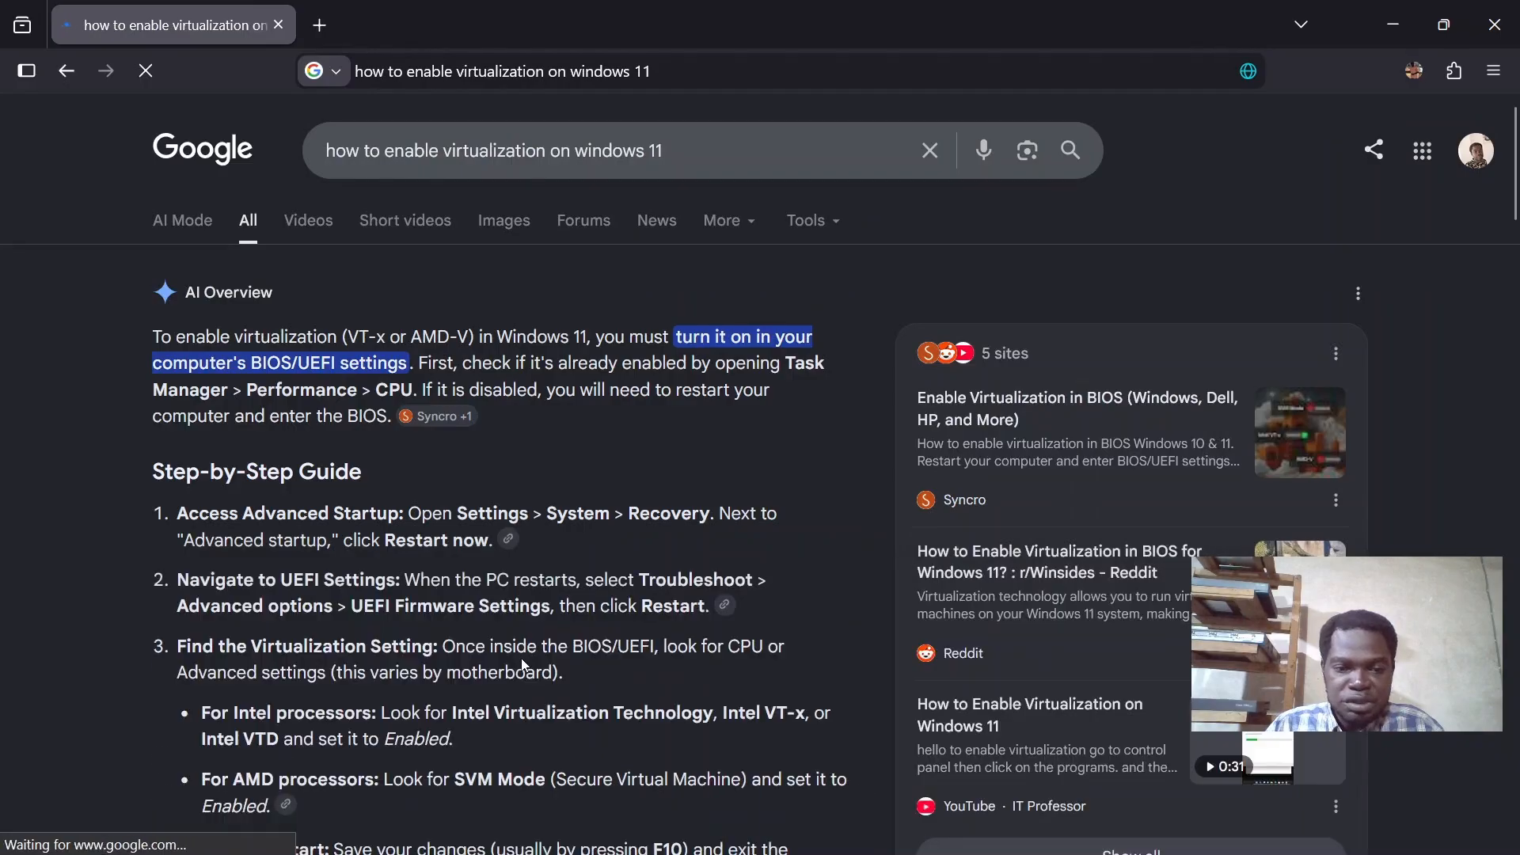
scroll(791, 444, "down", 4)
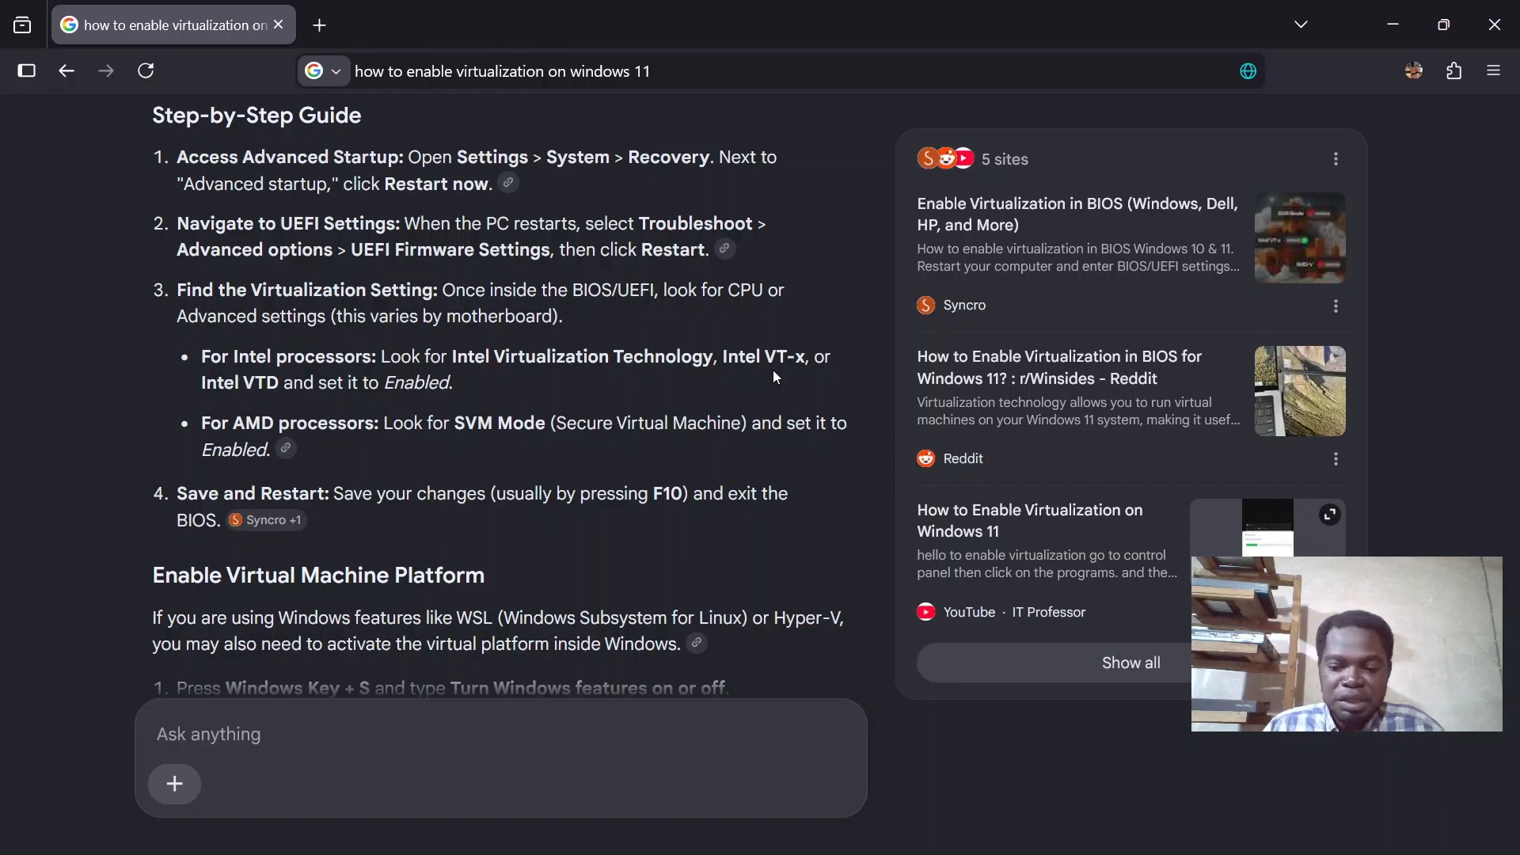
scroll(773, 369, "up", 5)
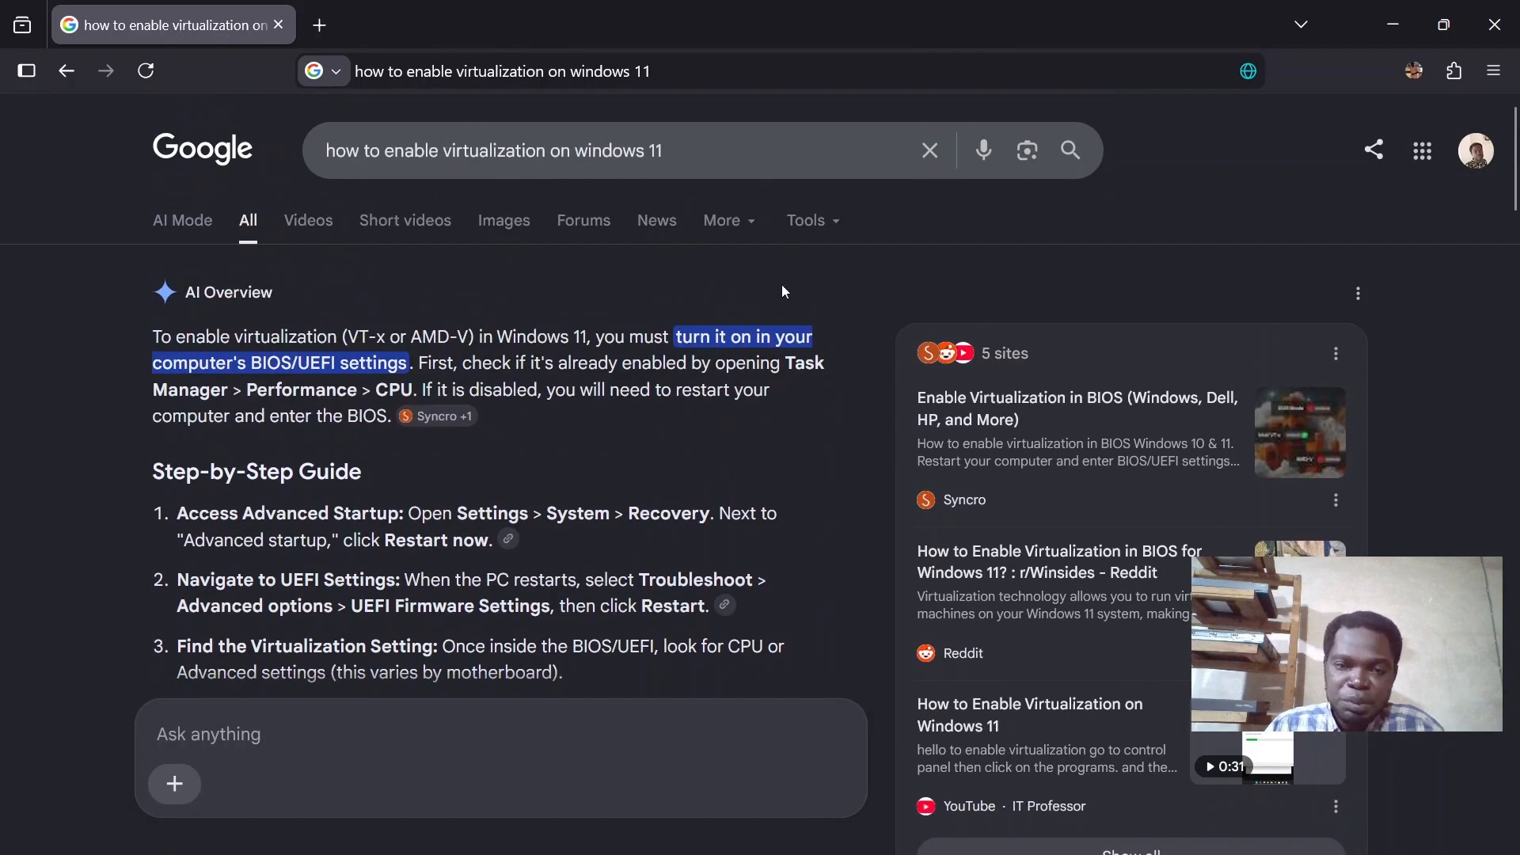
- Refine the Google search to "how to enable virtualization on windows 11 for hp laptop"
left_click(797, 152)
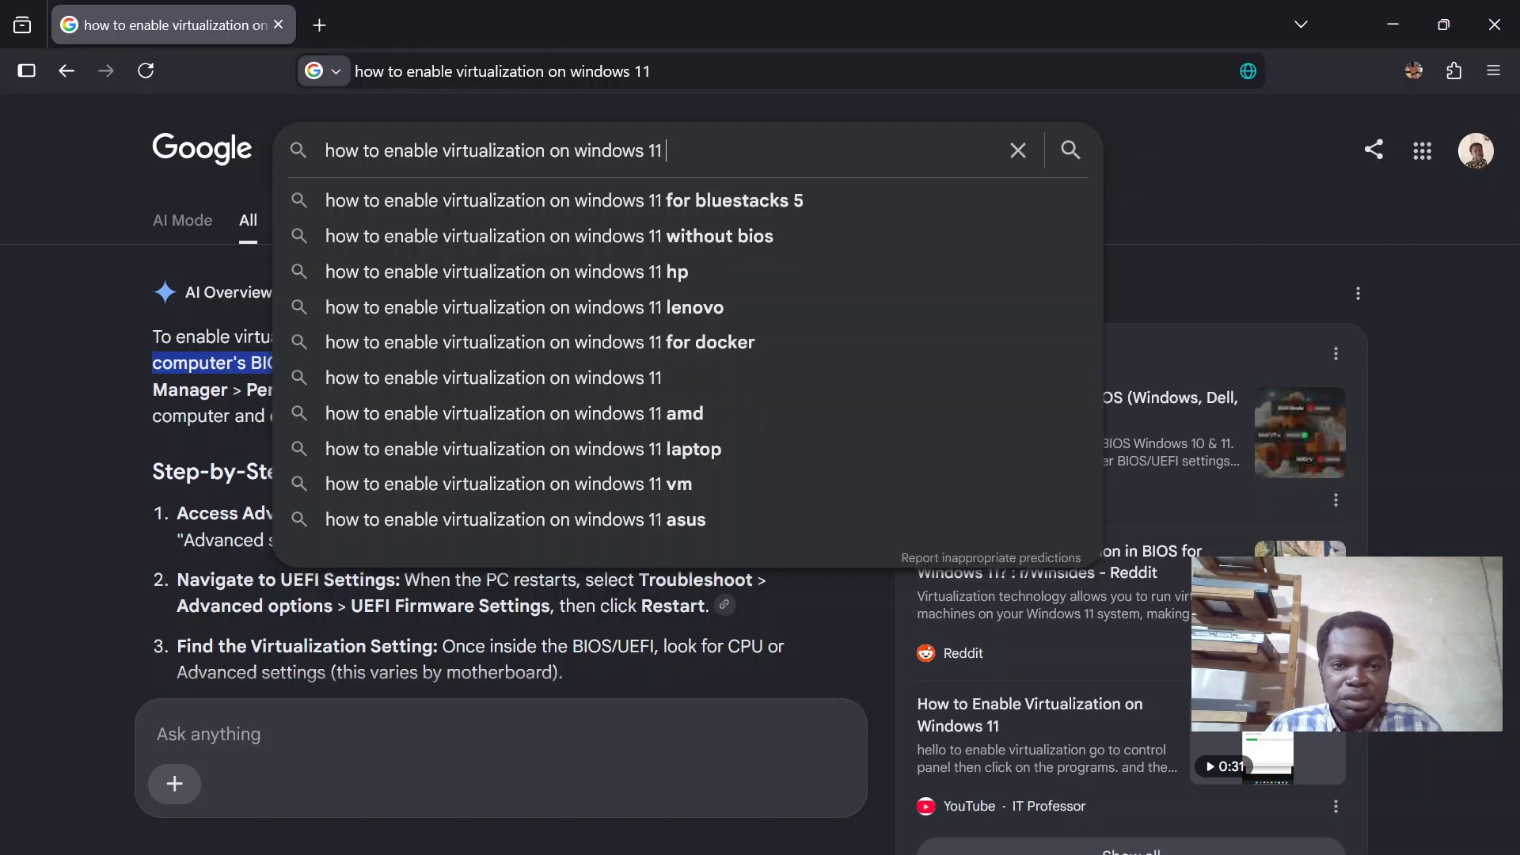
type("f")
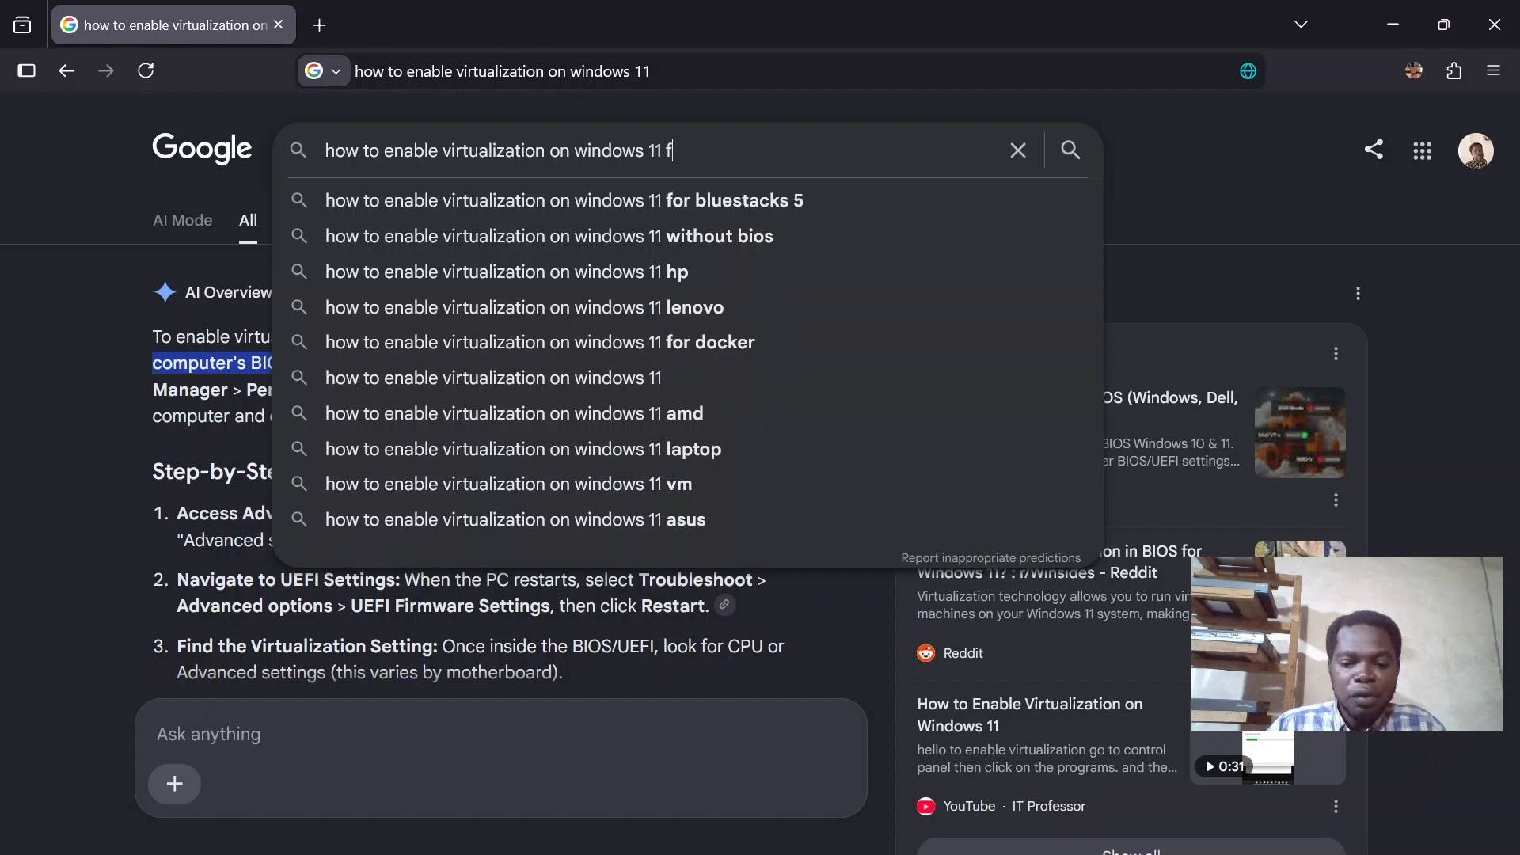
type("or hp ")
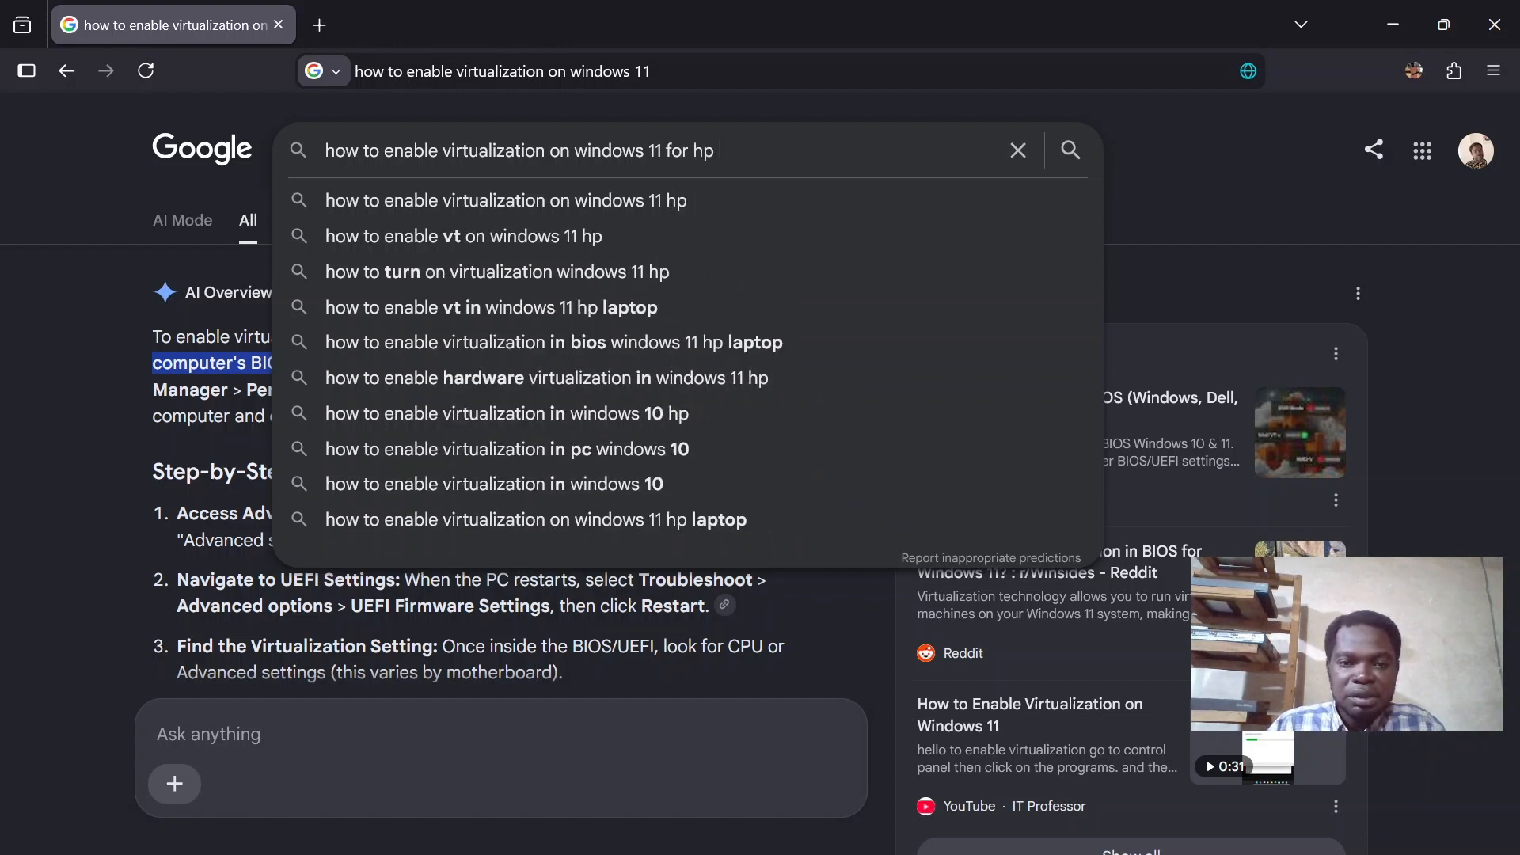
type("laptop")
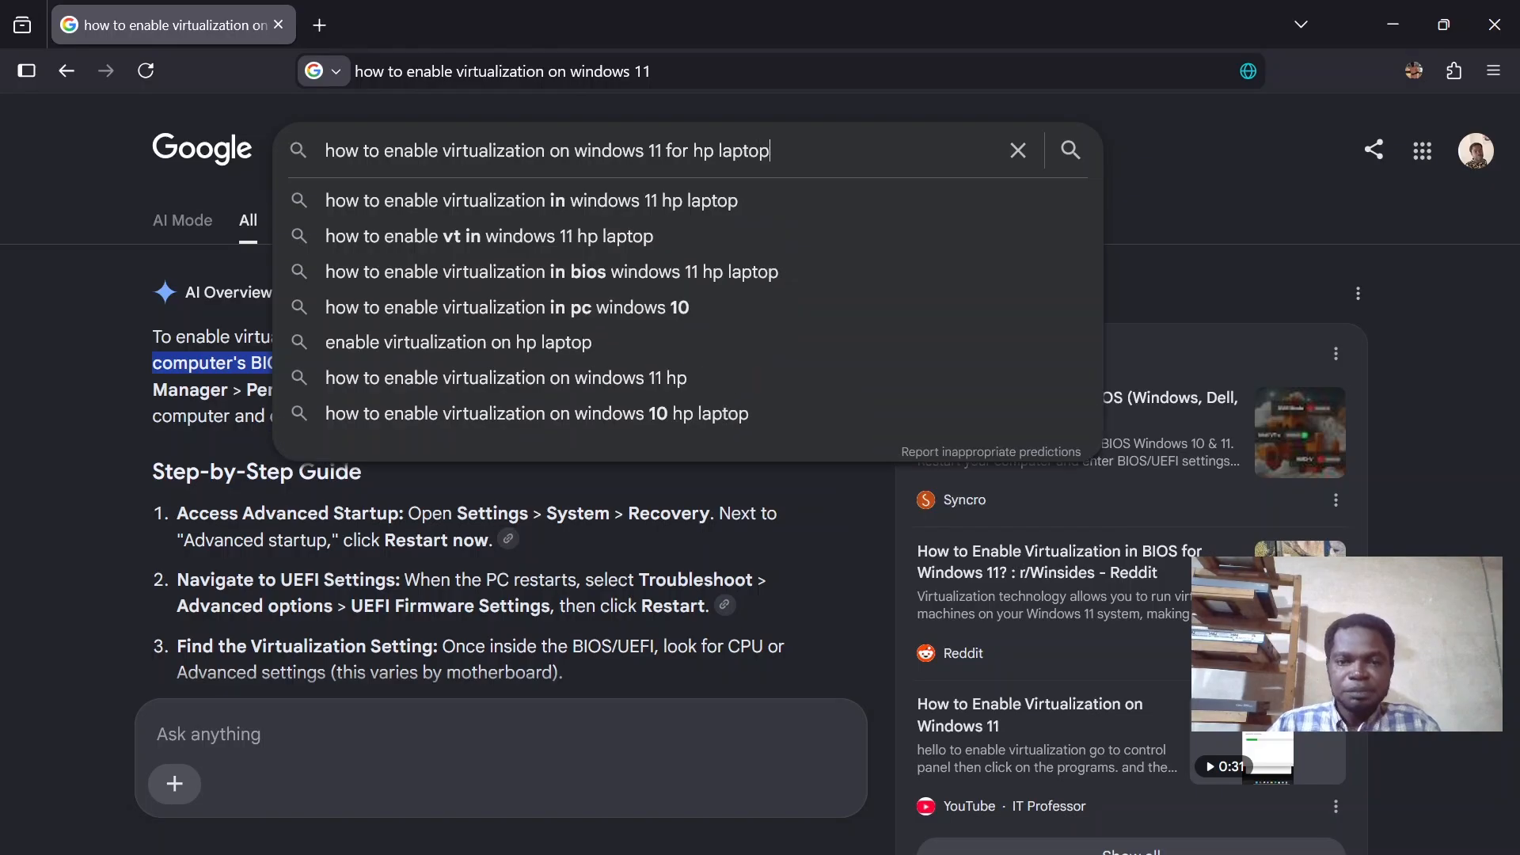
key("Return")
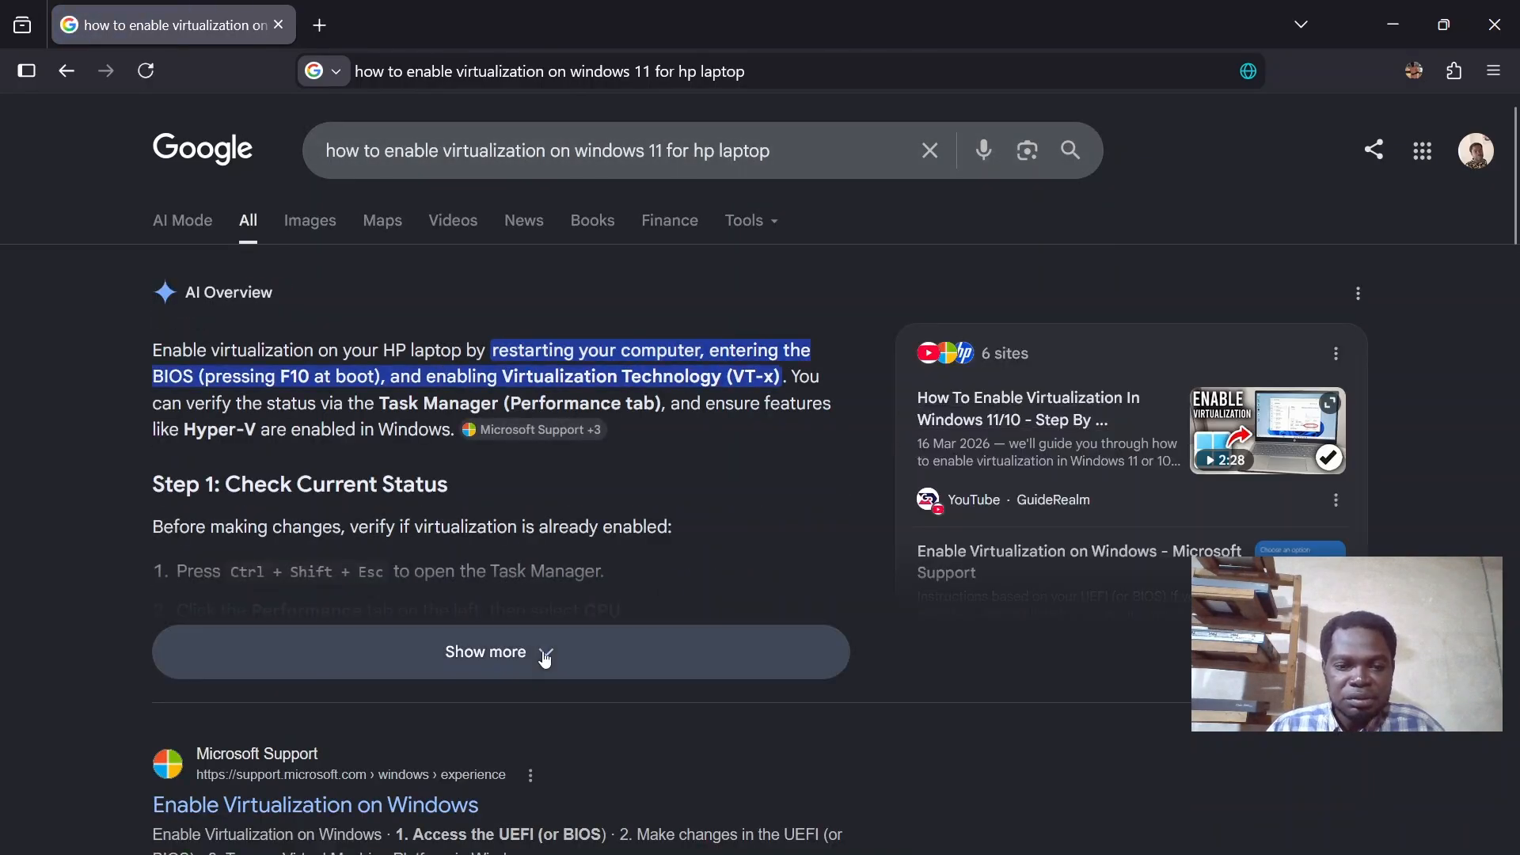
- Read the expanded AI Overview steps for HP laptops and recheck the CPU virtualization status in Task Manager
left_click(545, 653)
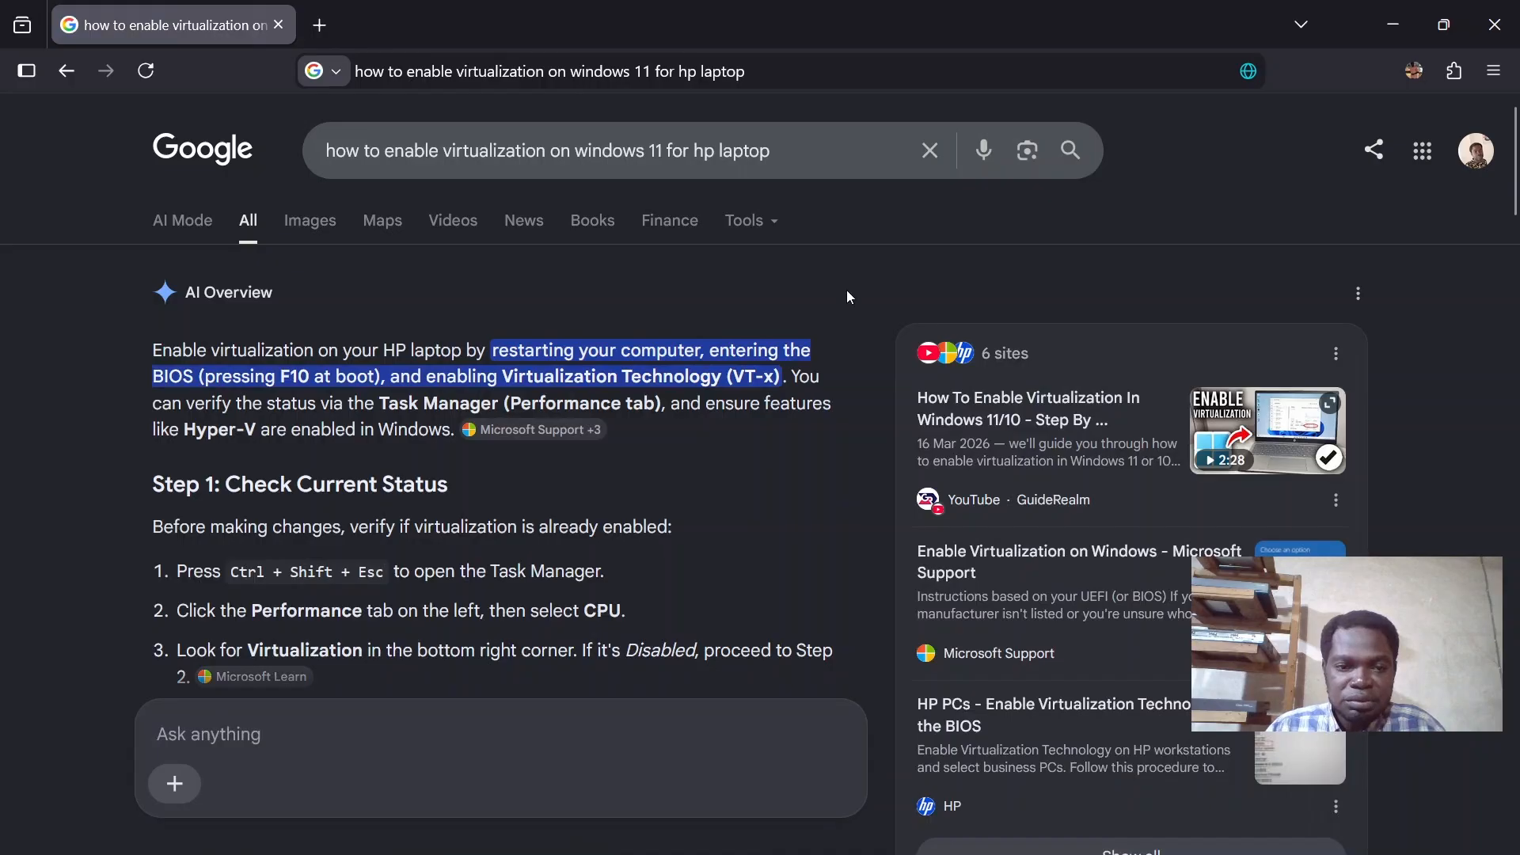
scroll(849, 298, "down", 4)
scroll(848, 295, "up", 4)
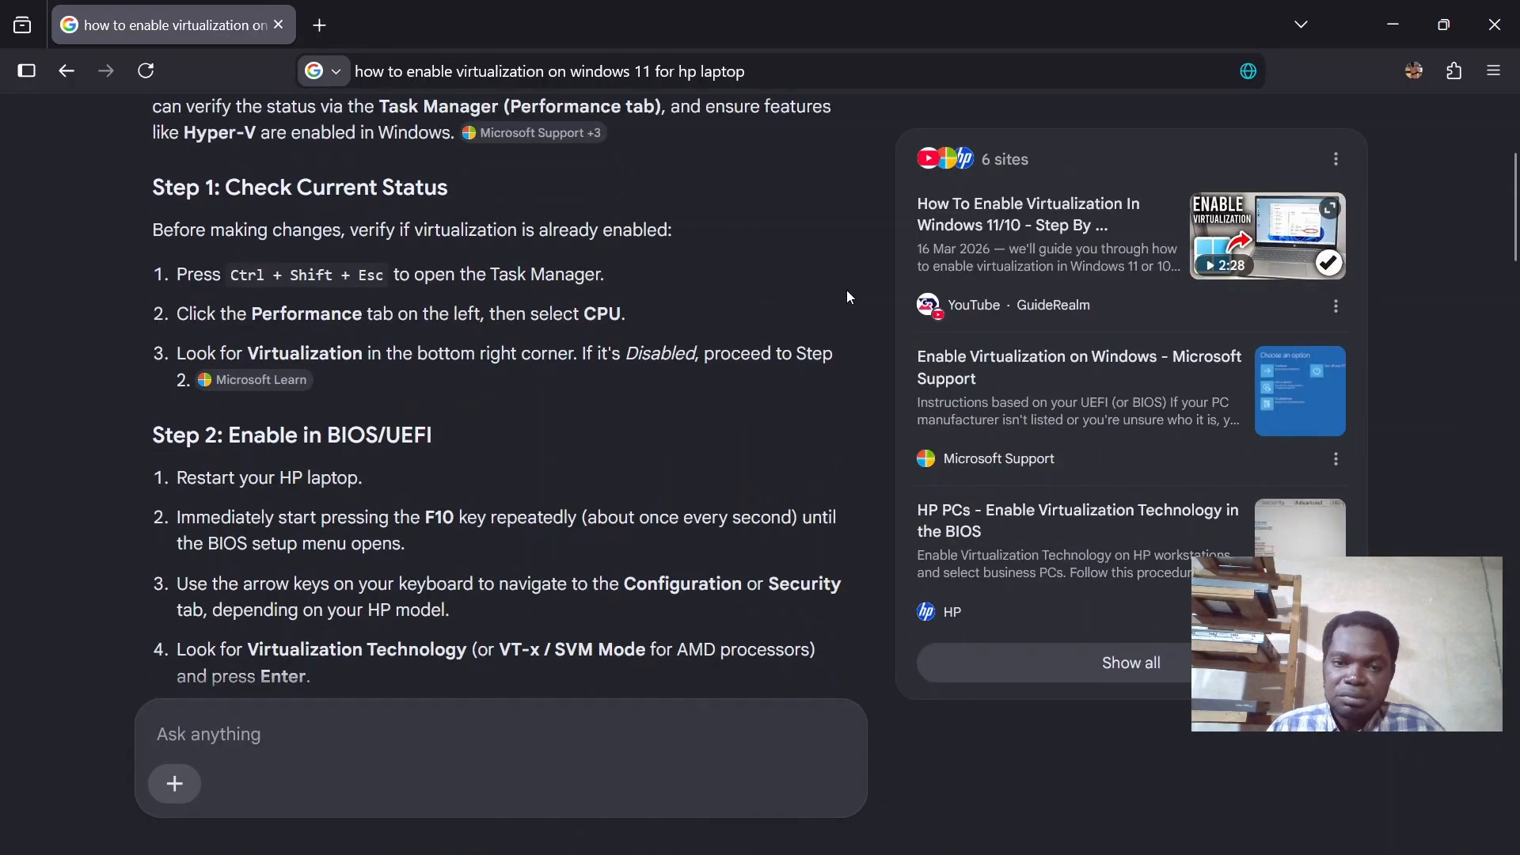
scroll(849, 297, "down", 5)
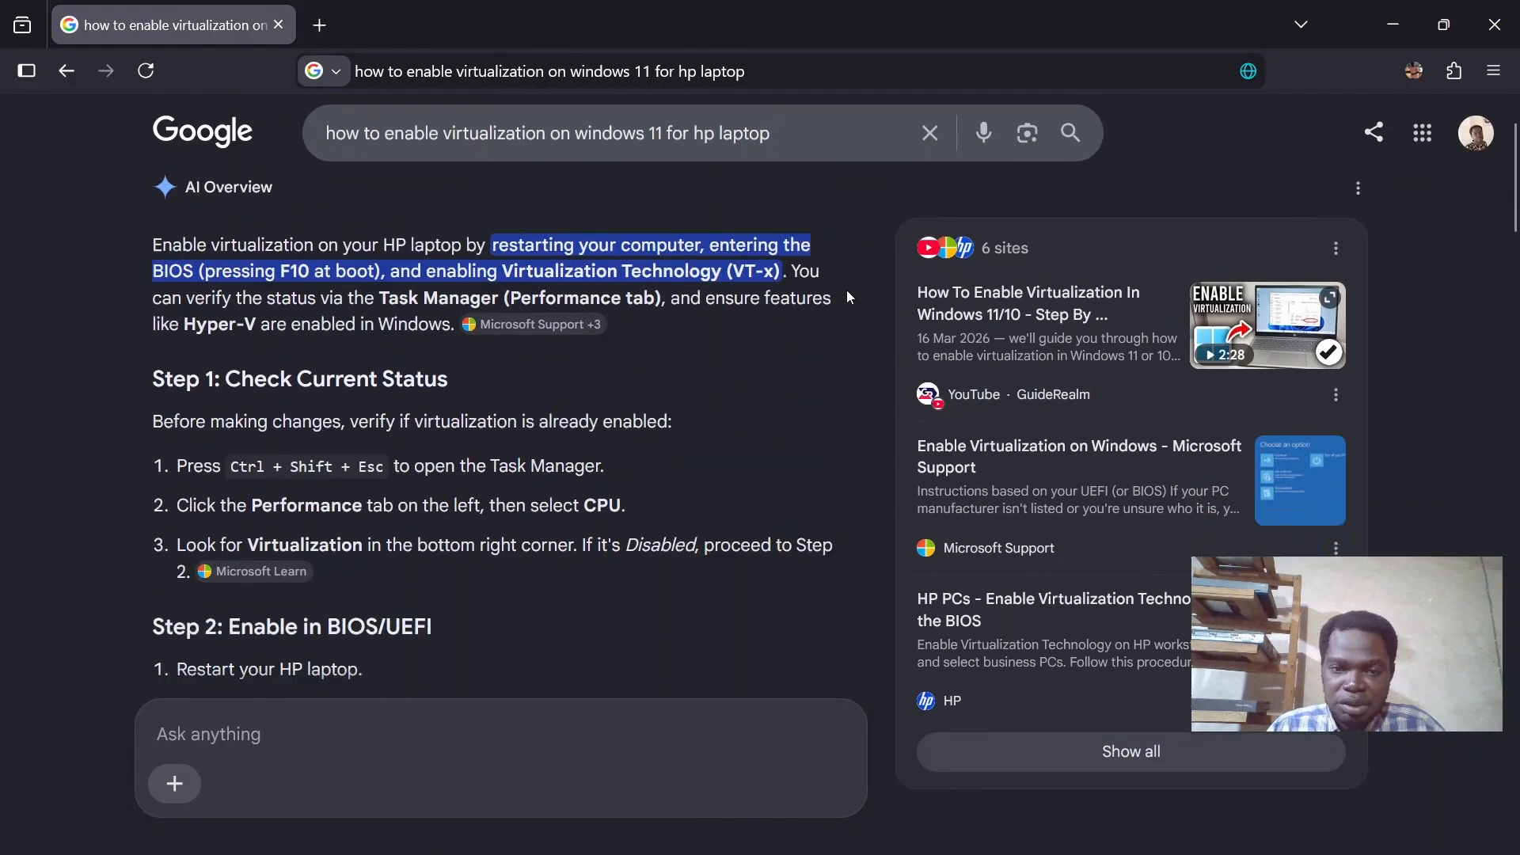
scroll(850, 297, "up", 5)
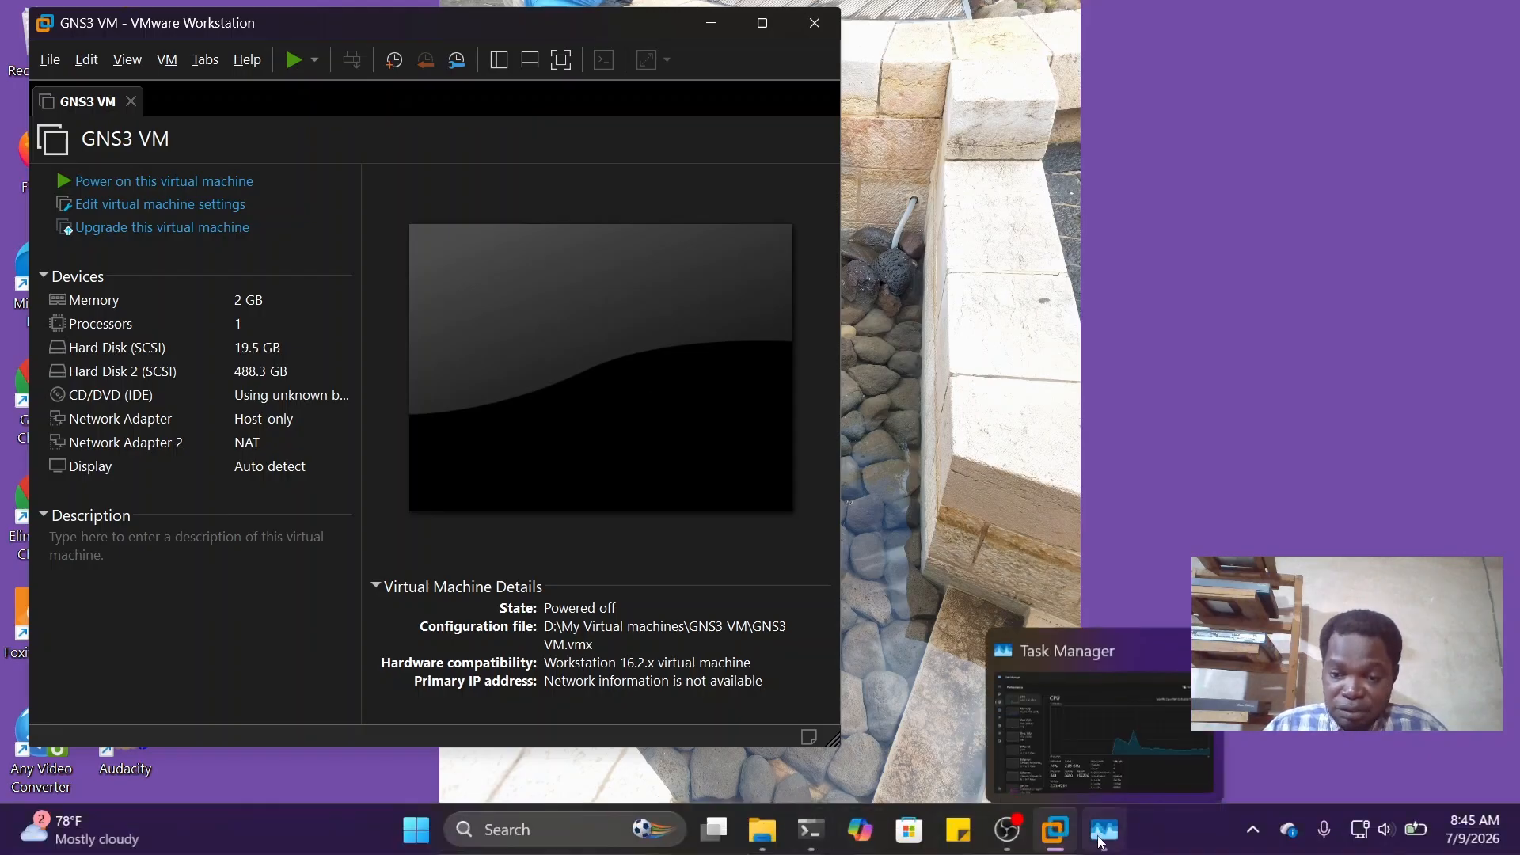
left_click(1103, 839)
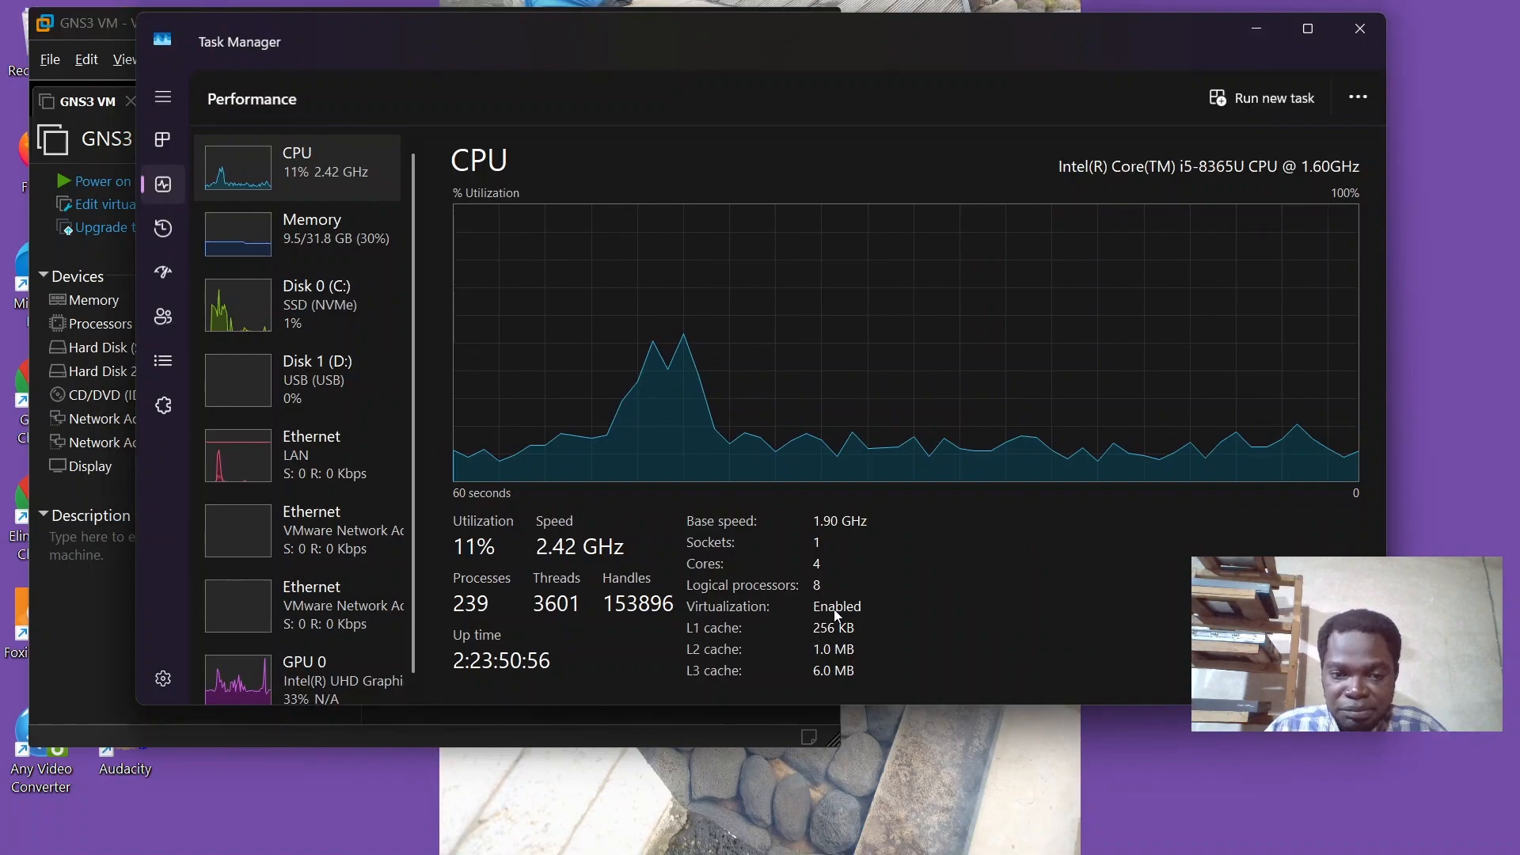
- Launch GNS3 and set it to run appliances in a virtual machine, with the local server C:\Program Files\GNS3\gns3server.EXE on localhost, port 3080 TCP
left_click(458, 833)
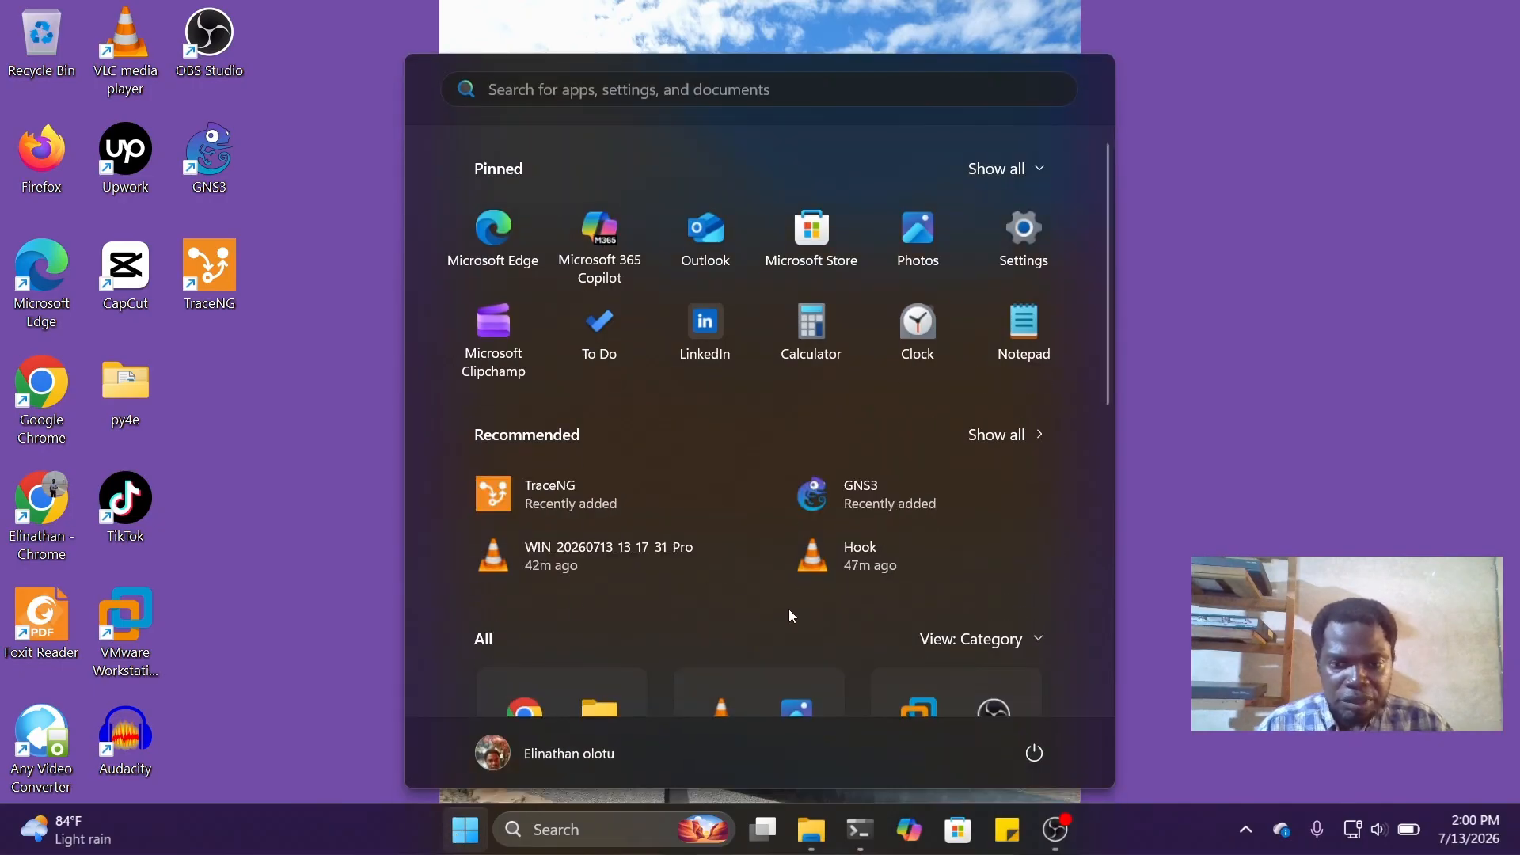
left_click(909, 502)
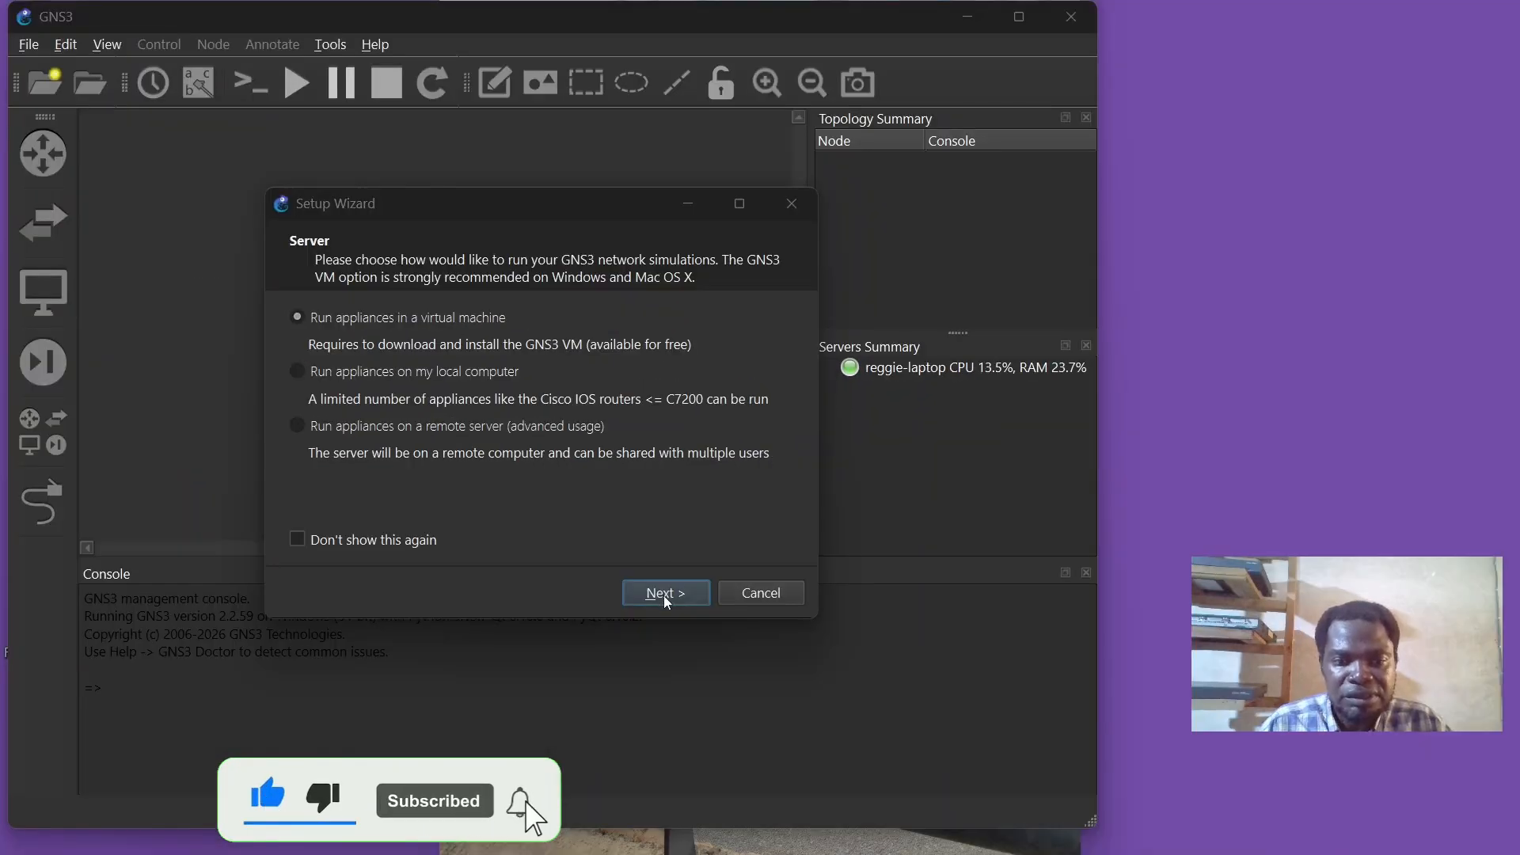
left_click(637, 643)
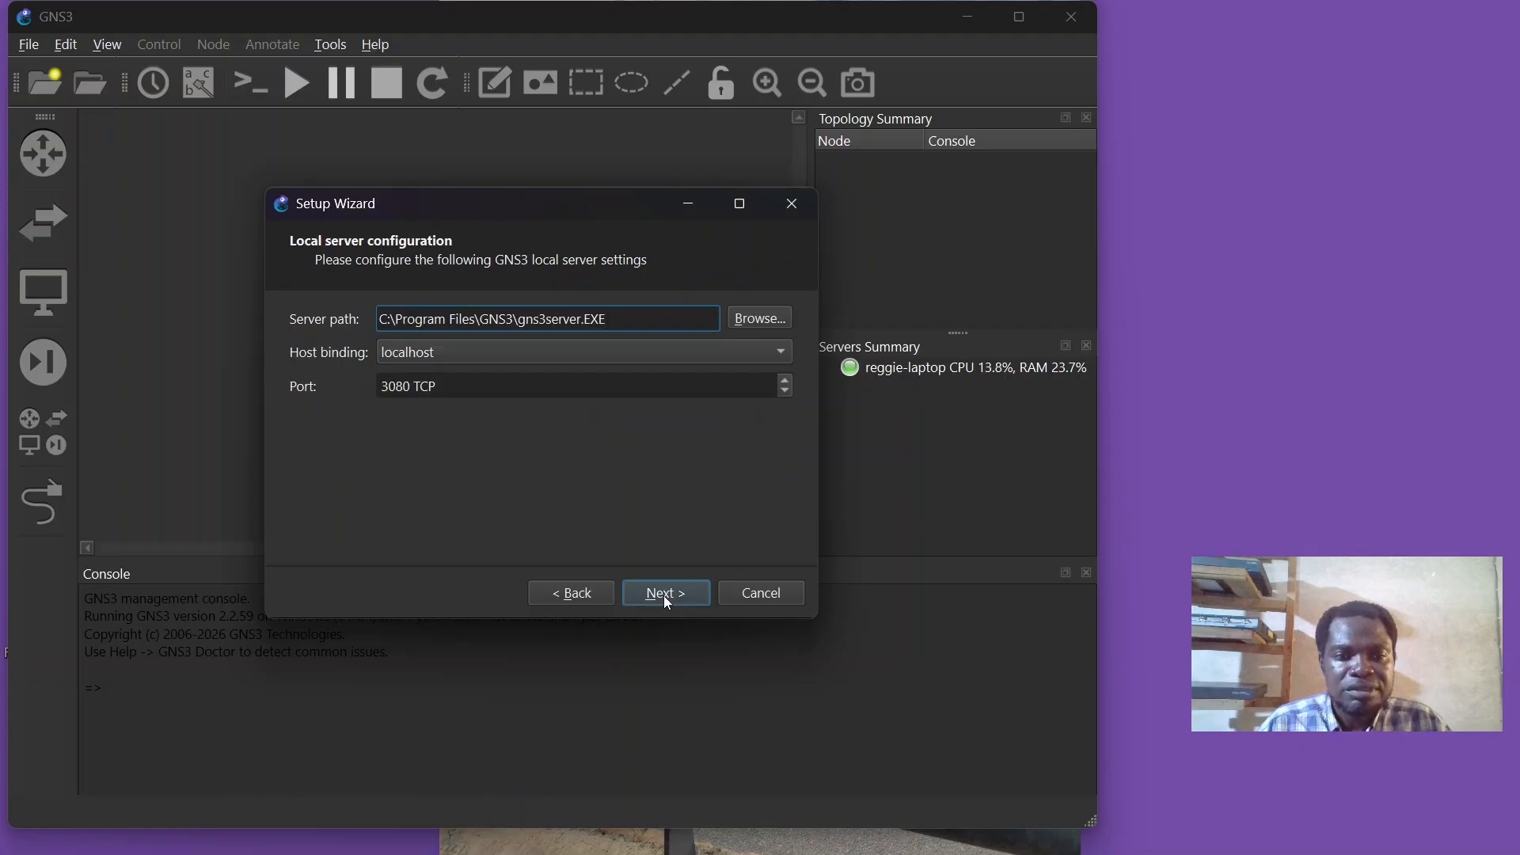
left_click(664, 598)
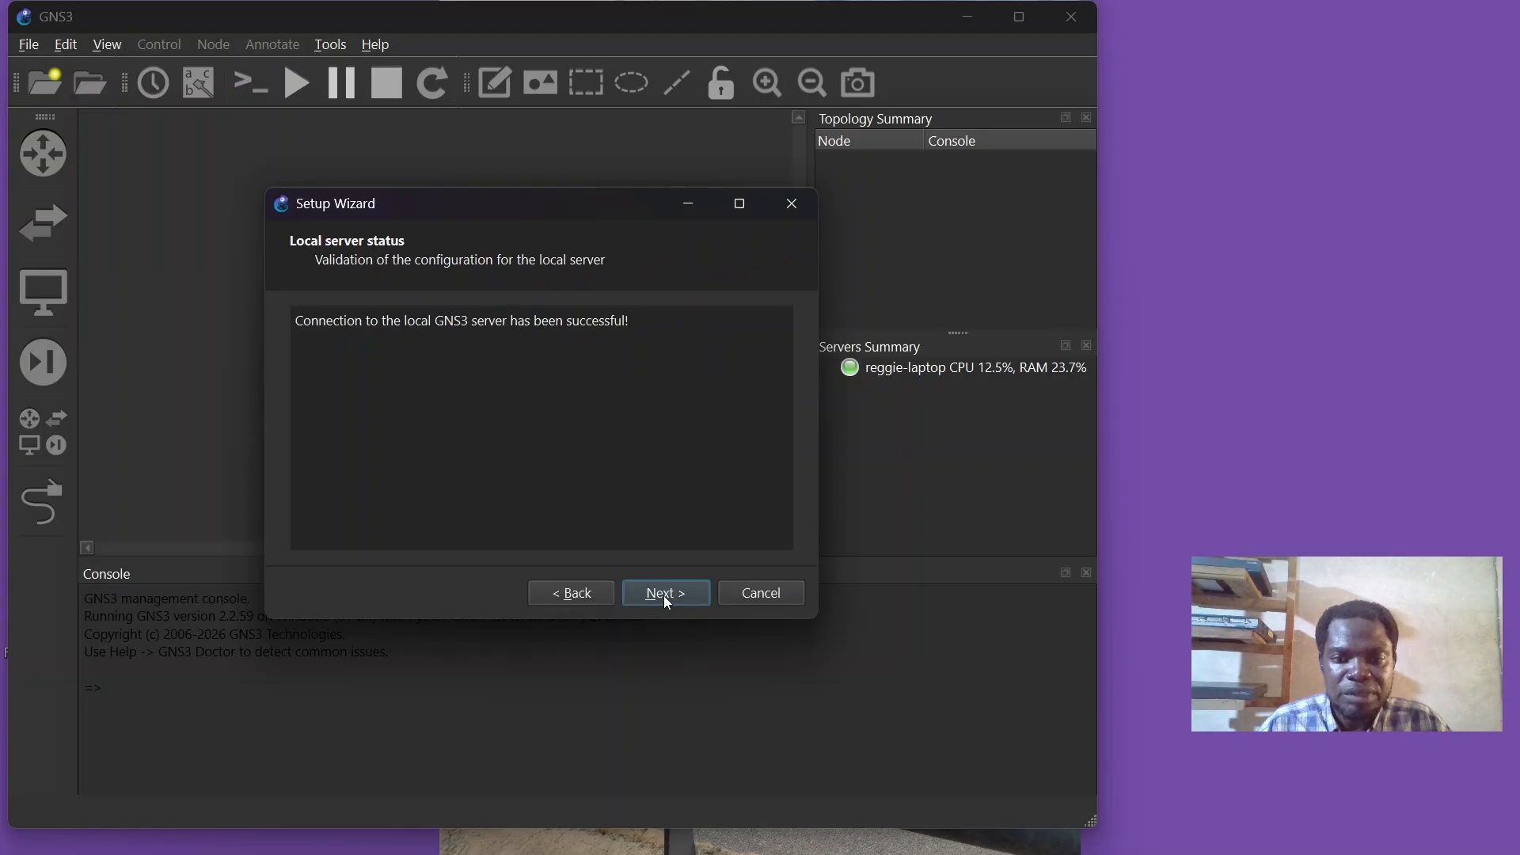
left_click(666, 598)
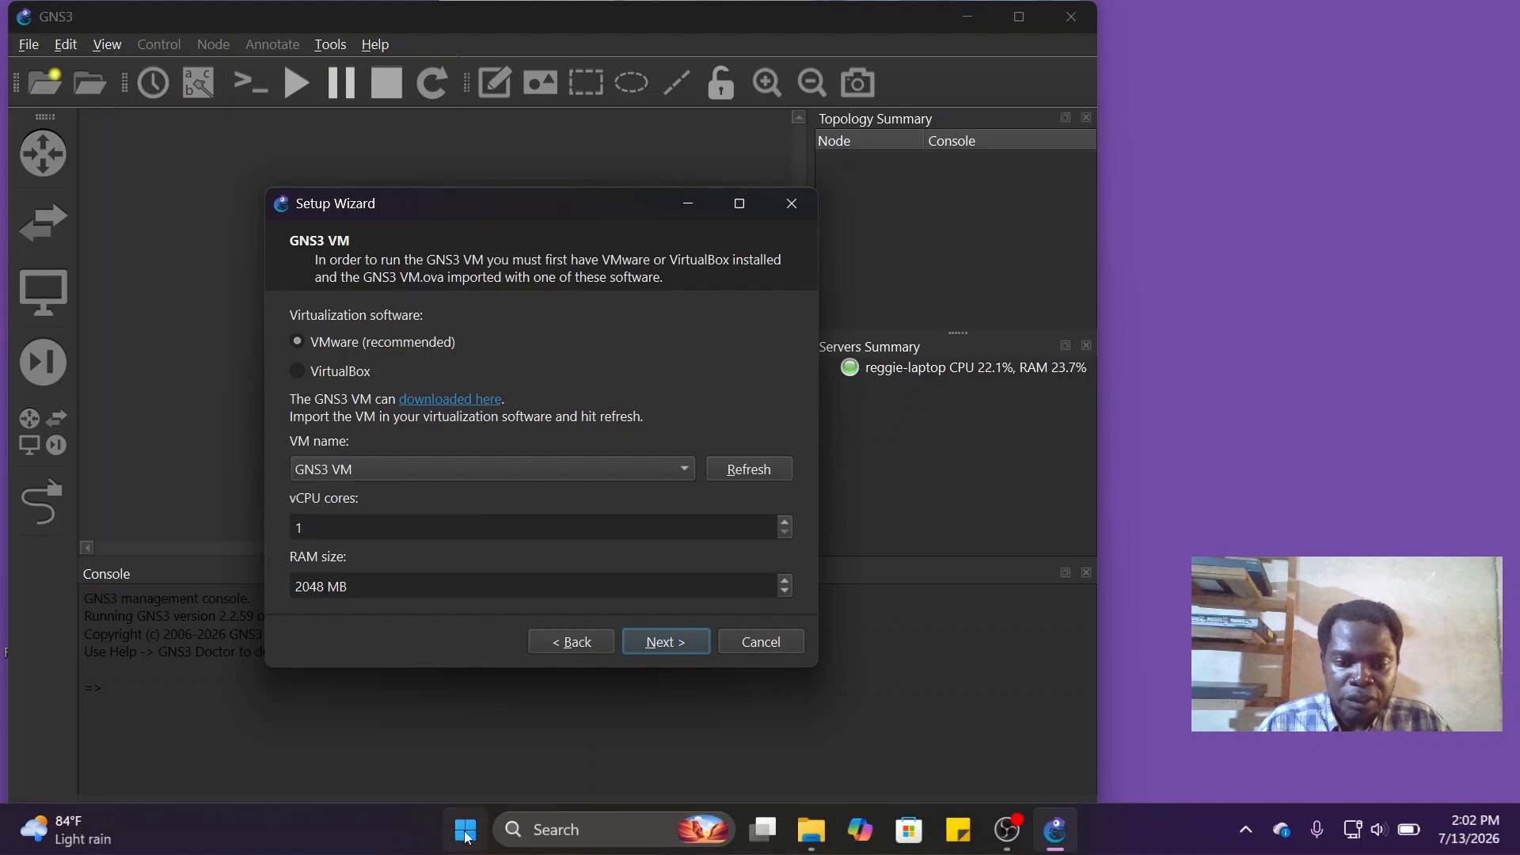
- Open a Command Prompt window and close the extra Command Prompt tab
left_click(465, 829)
left_click_drag(1103, 388, 1096, 563)
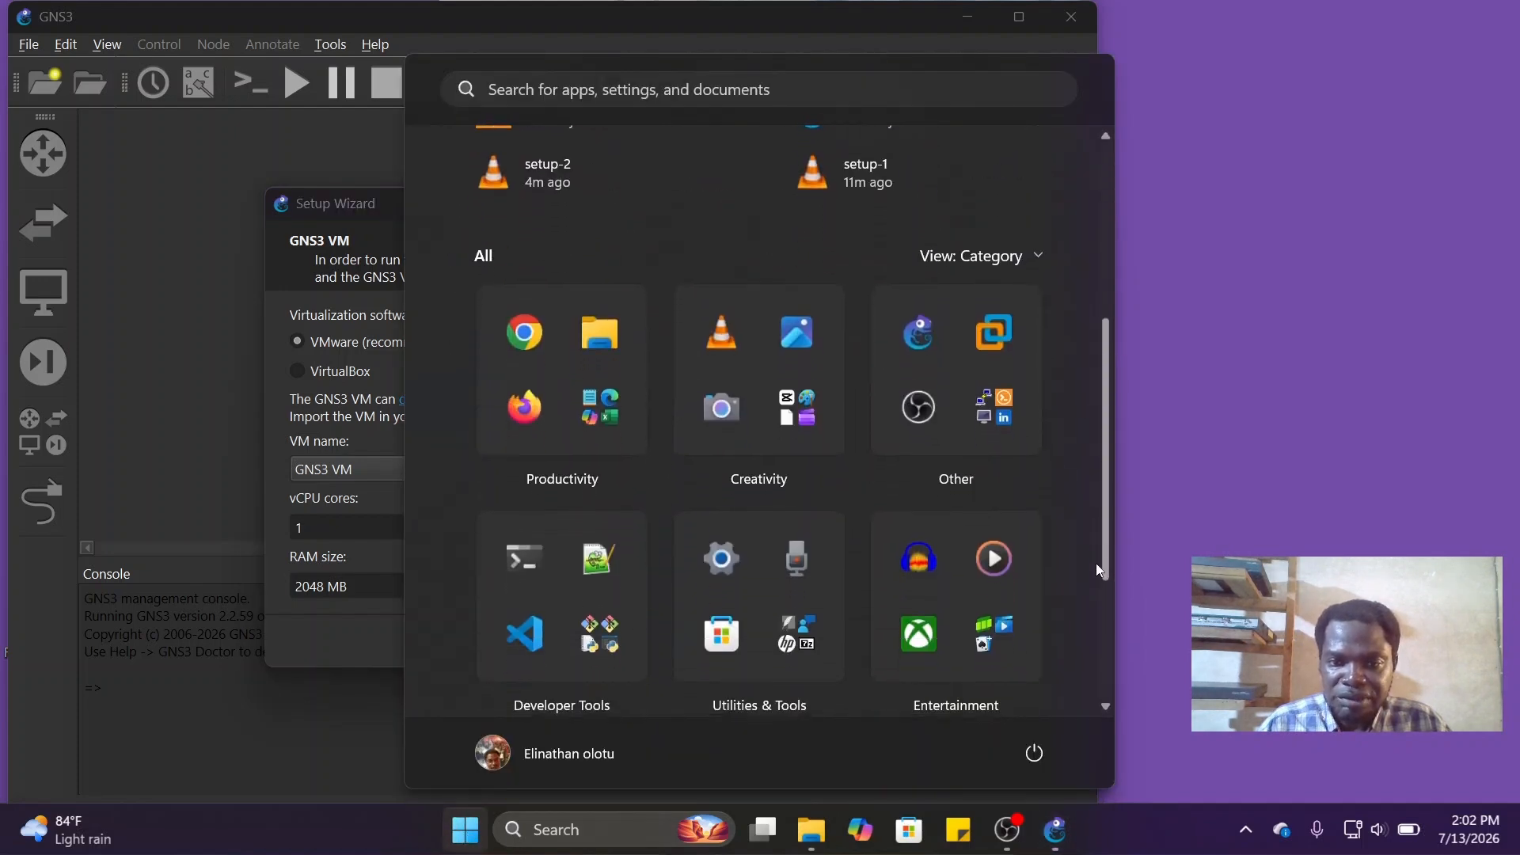
left_click(524, 559)
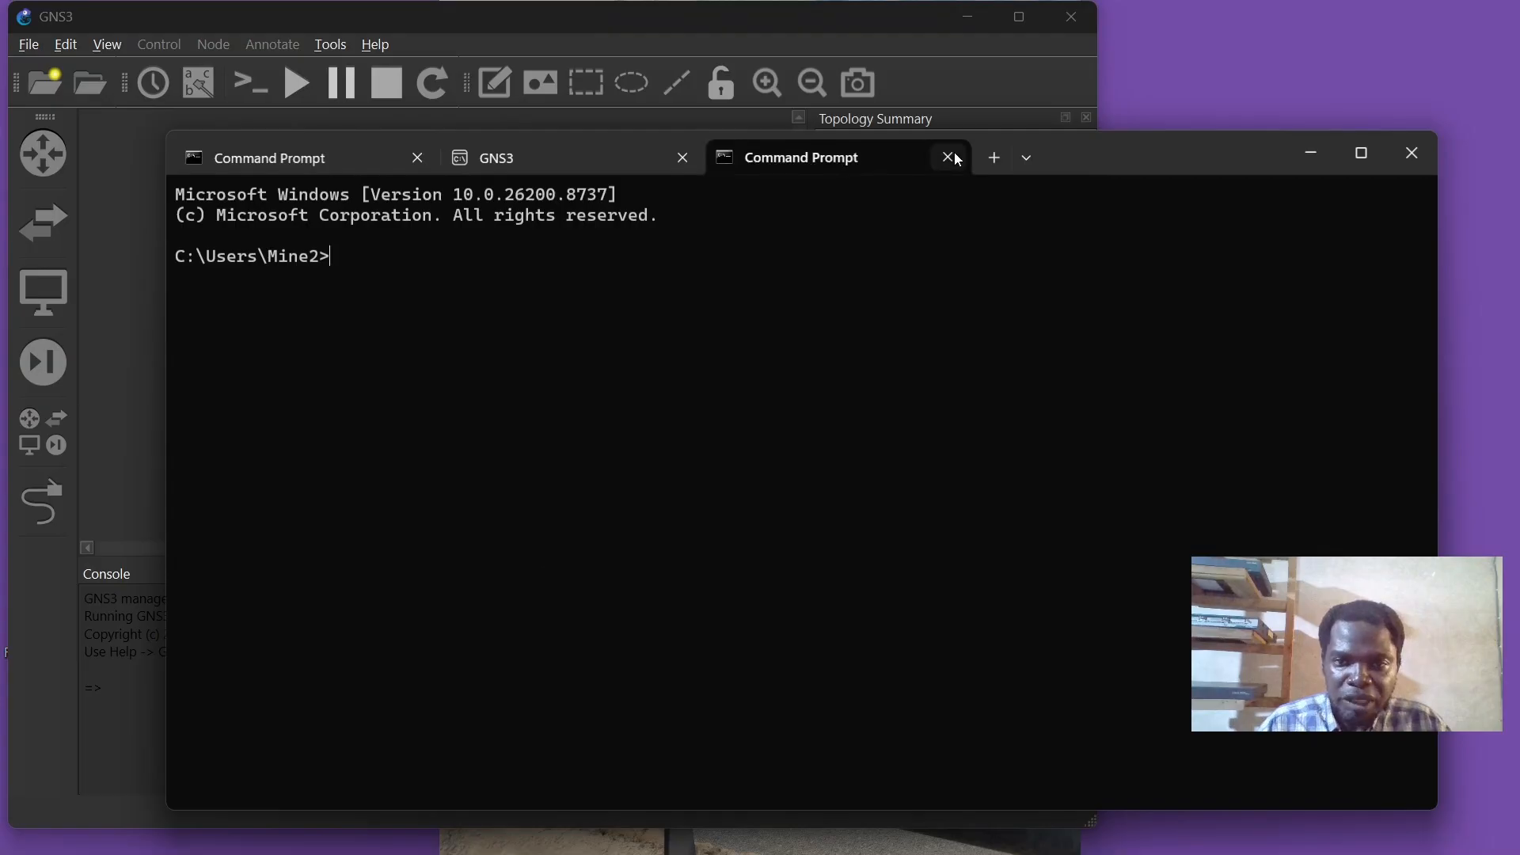
left_click(948, 158)
left_click(349, 173)
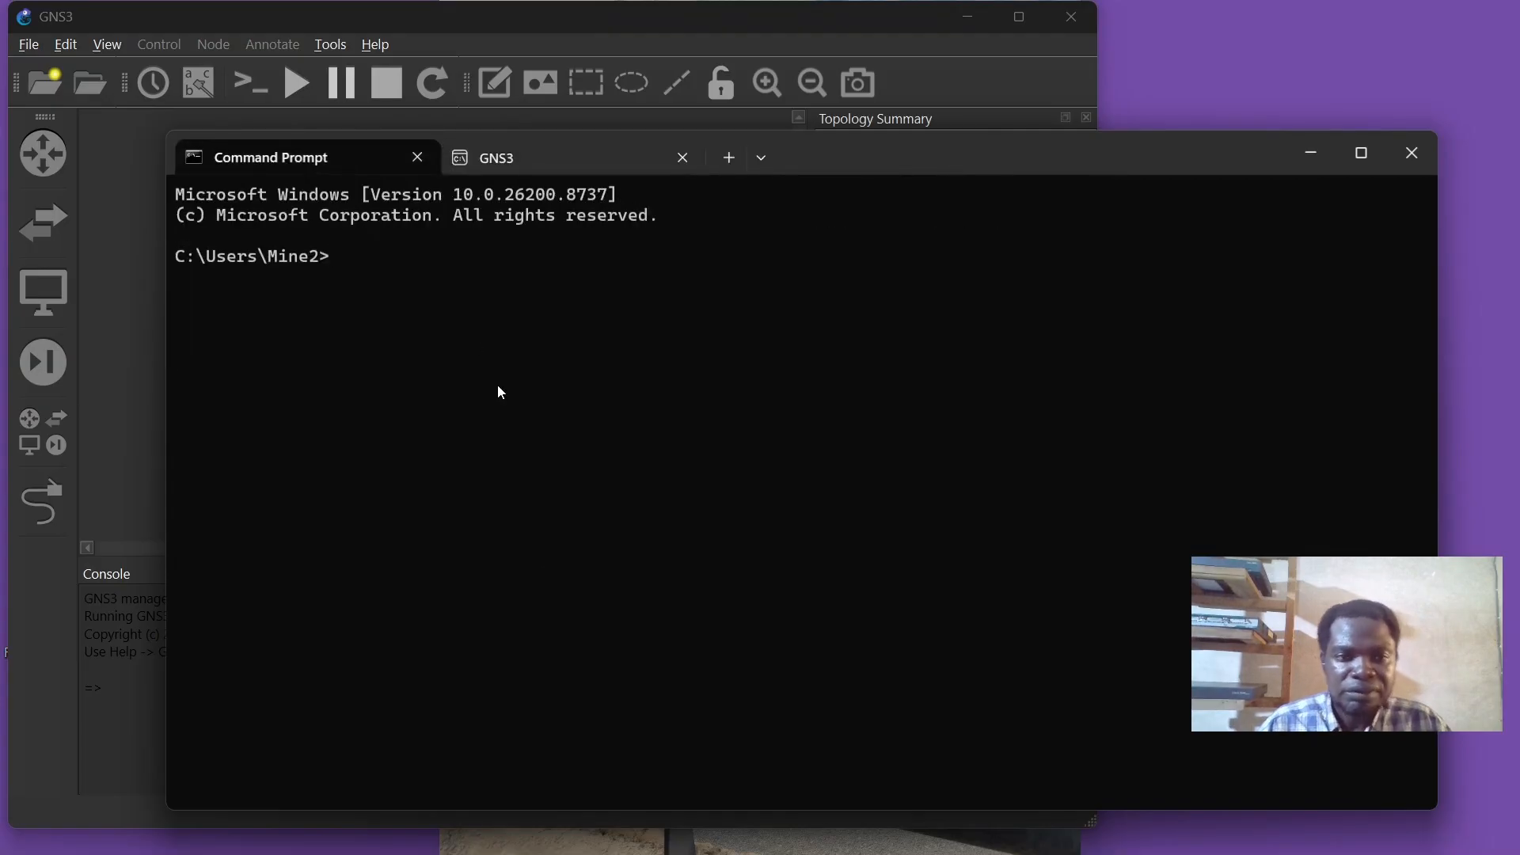
- Launch Task Manager with the taskmgr command and check the CPU's core count on its performance page
type("taskmg")
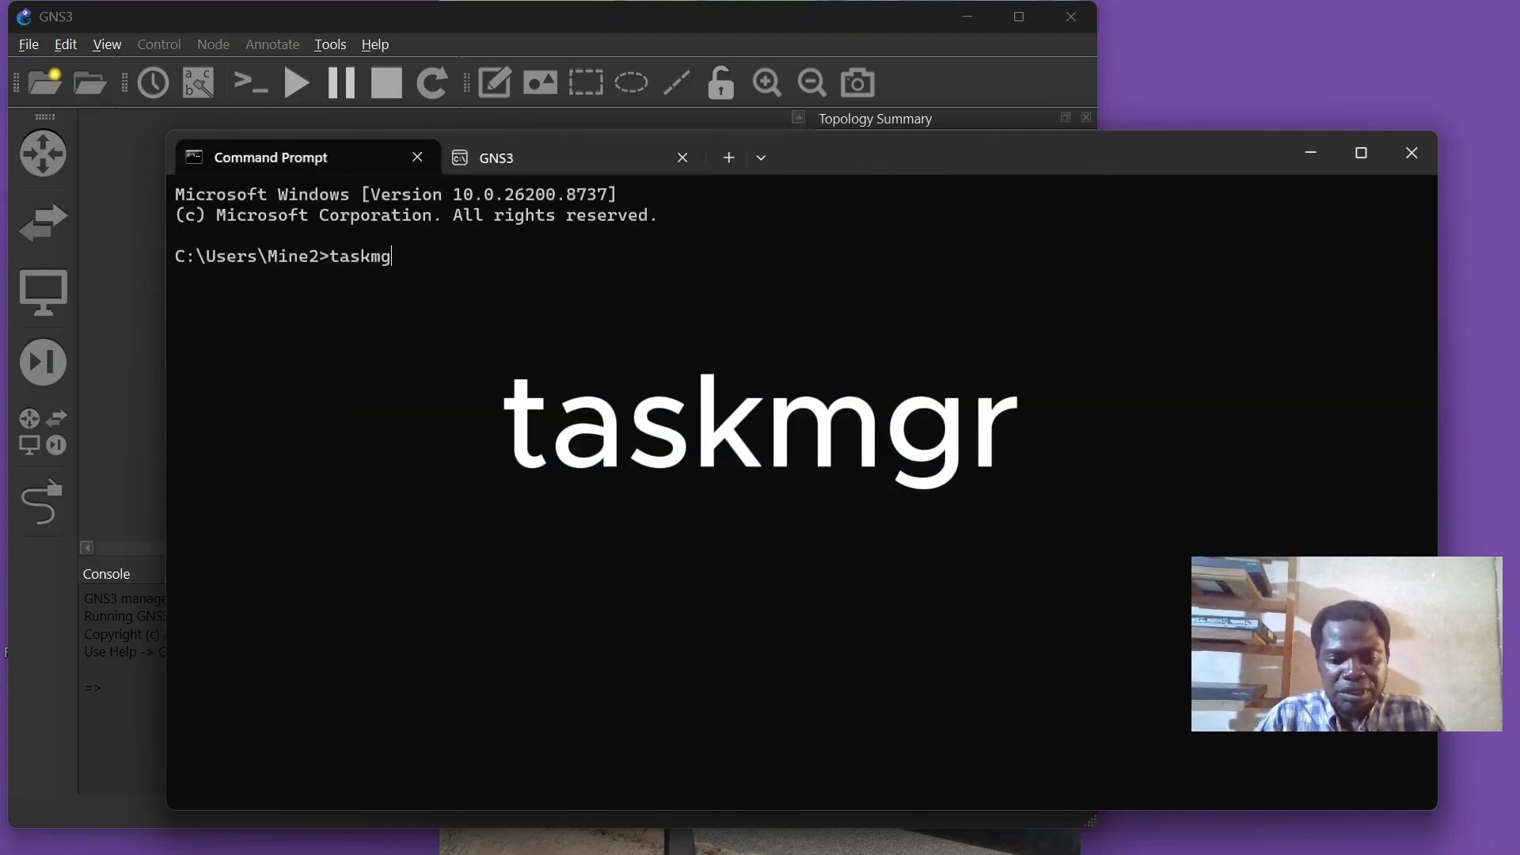
type("r")
key("Return")
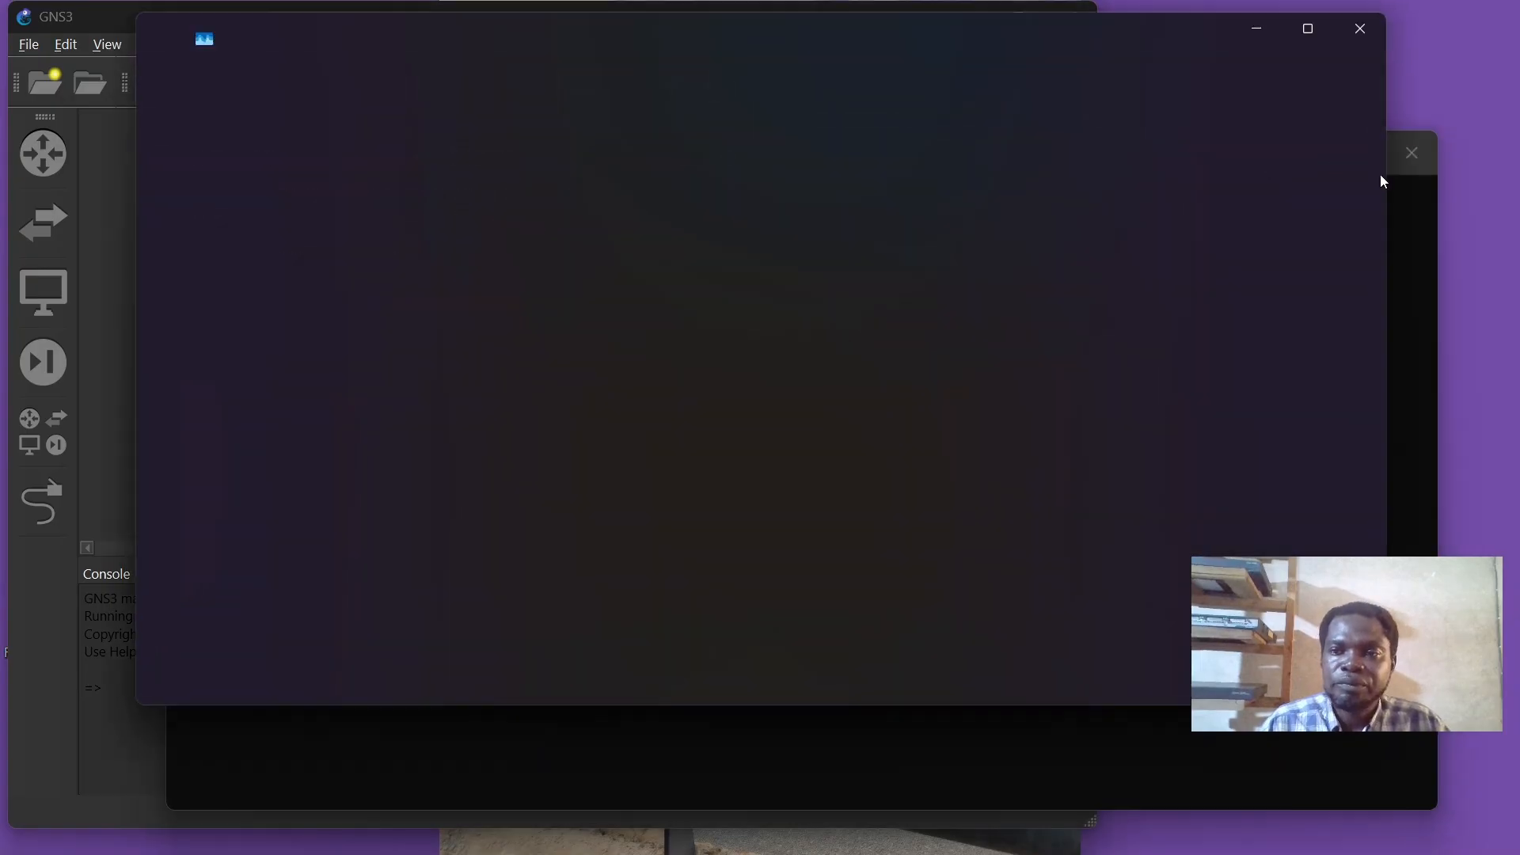
left_click(1401, 211)
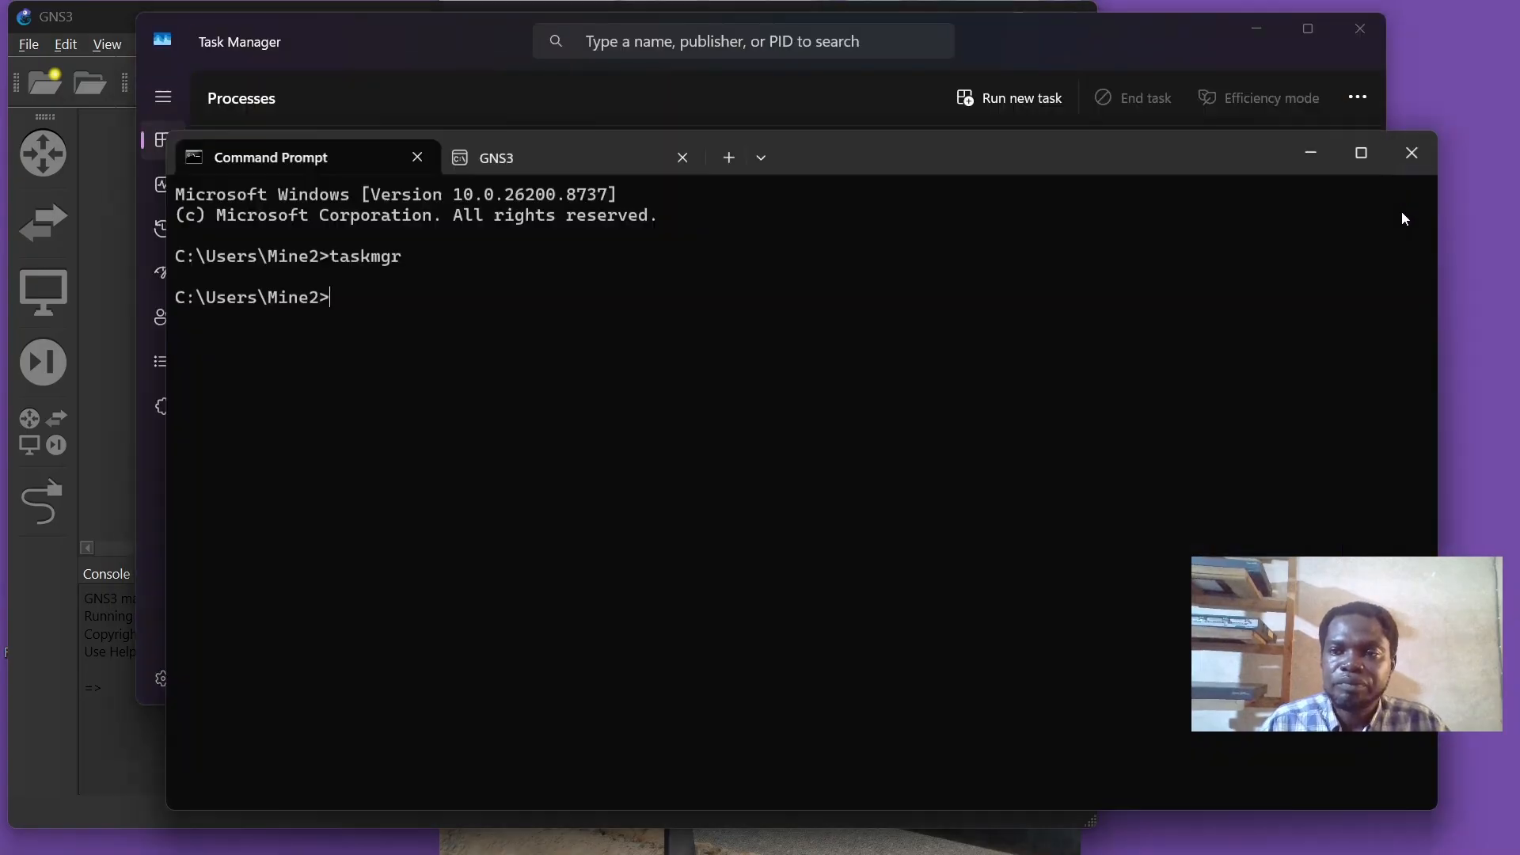
left_click(1316, 156)
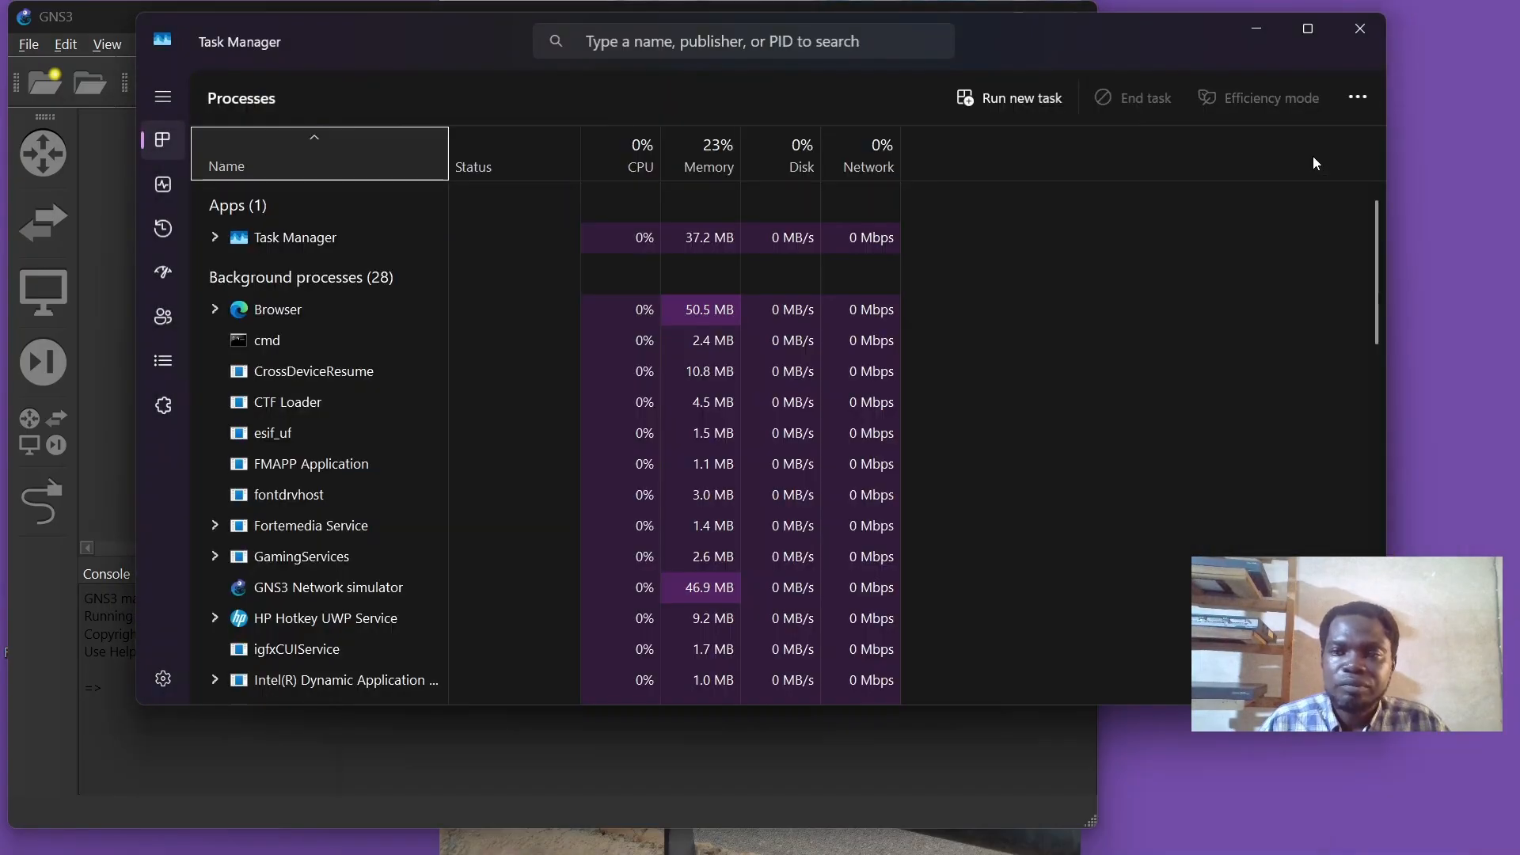
left_click(164, 189)
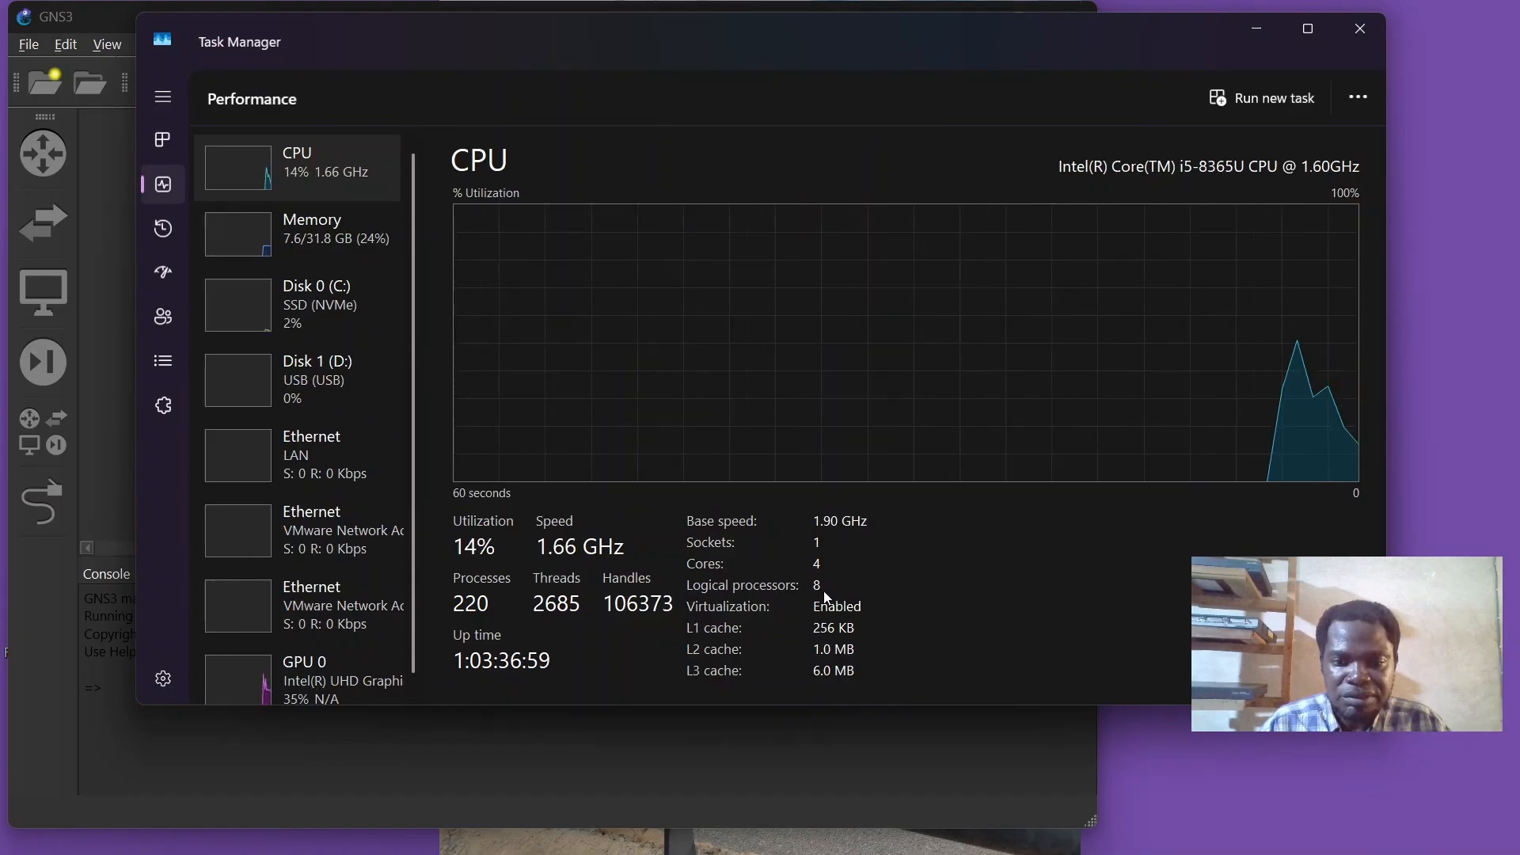
- Return to the GNS3 Setup Wizard and set the GNS3 VM's vCPU cores to 4
left_click(1254, 28)
left_click(785, 523)
left_click(785, 523)
left_click(784, 523)
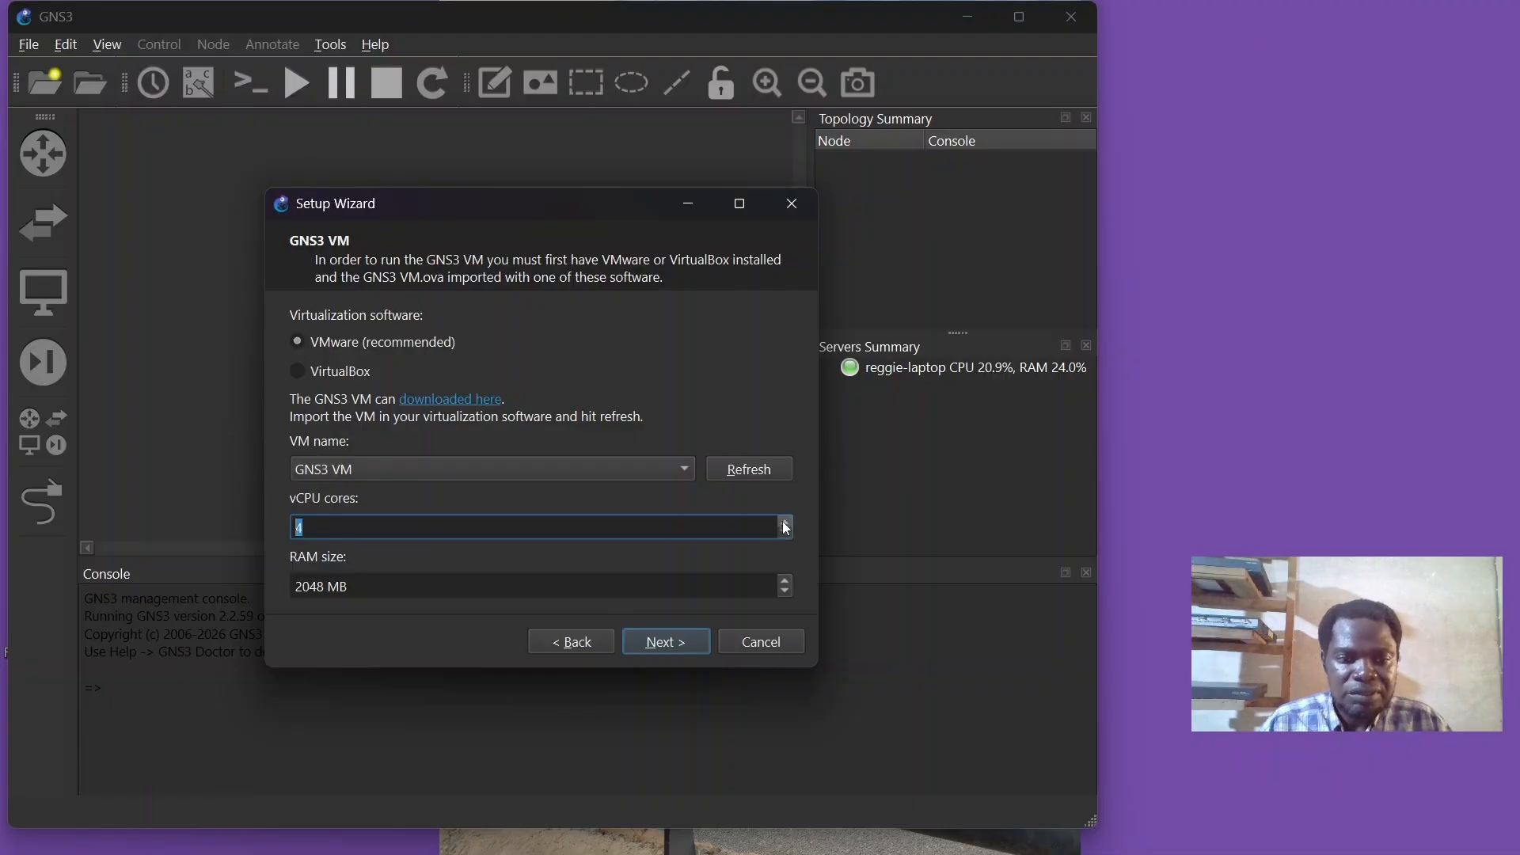
- Check the computer's total and available memory in Task Manager, then close Task Manager
key("alt+Tab")
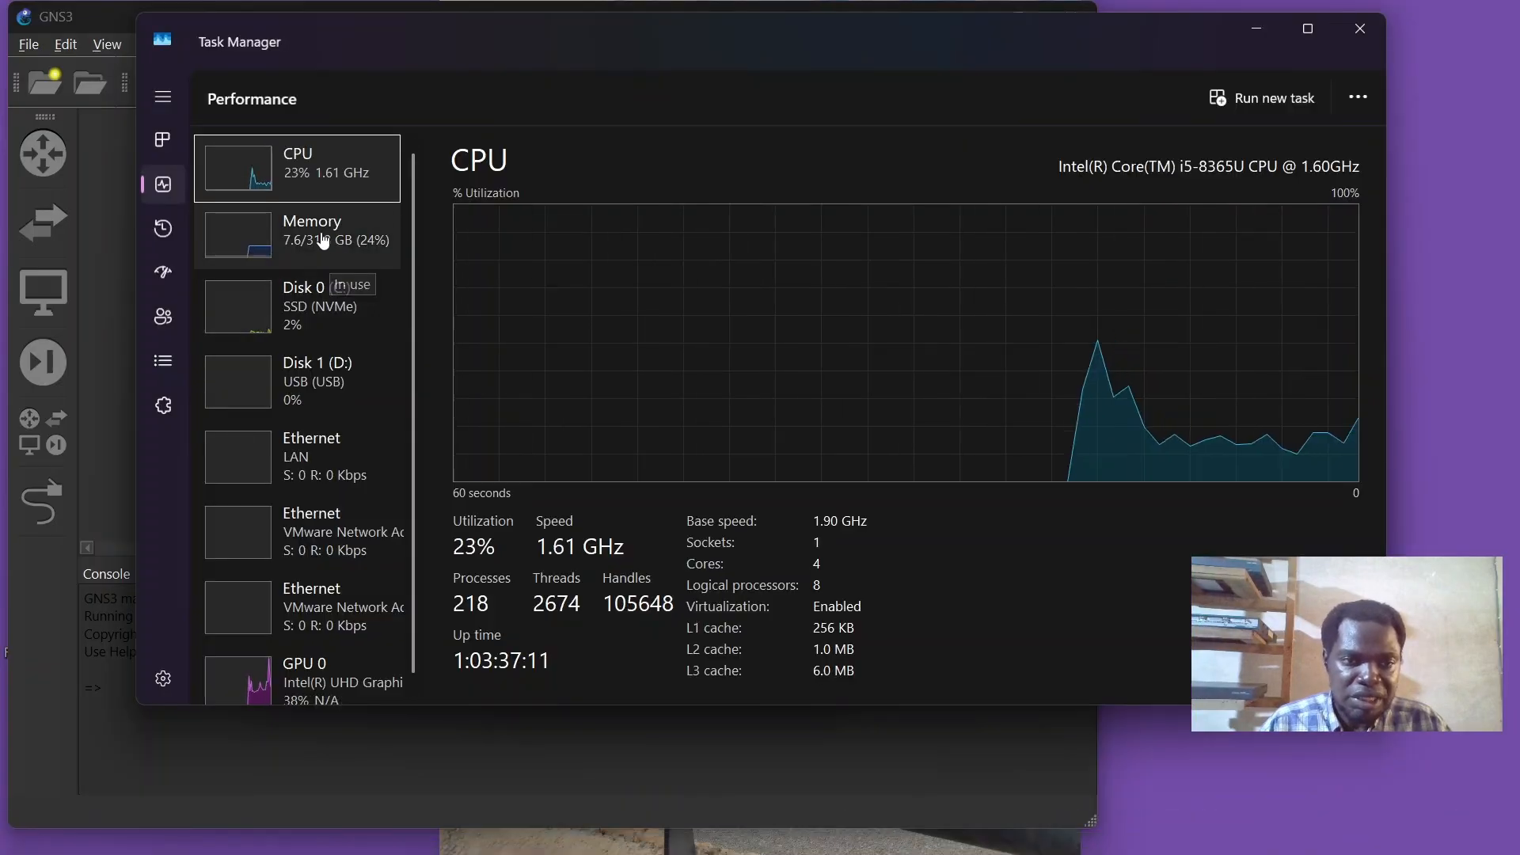
left_click(323, 240)
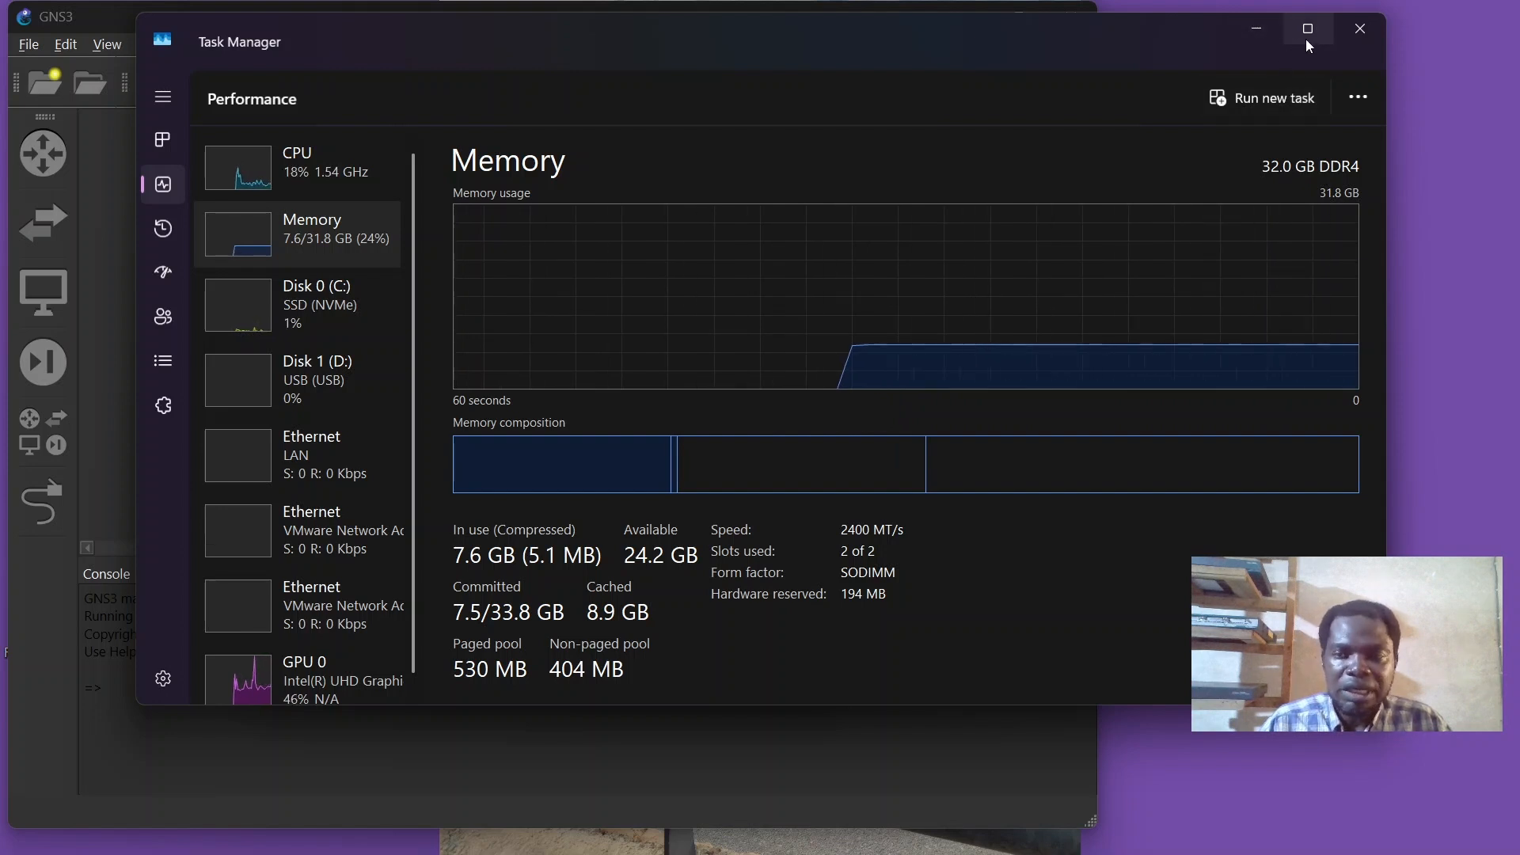
mouse_move(1306, 41)
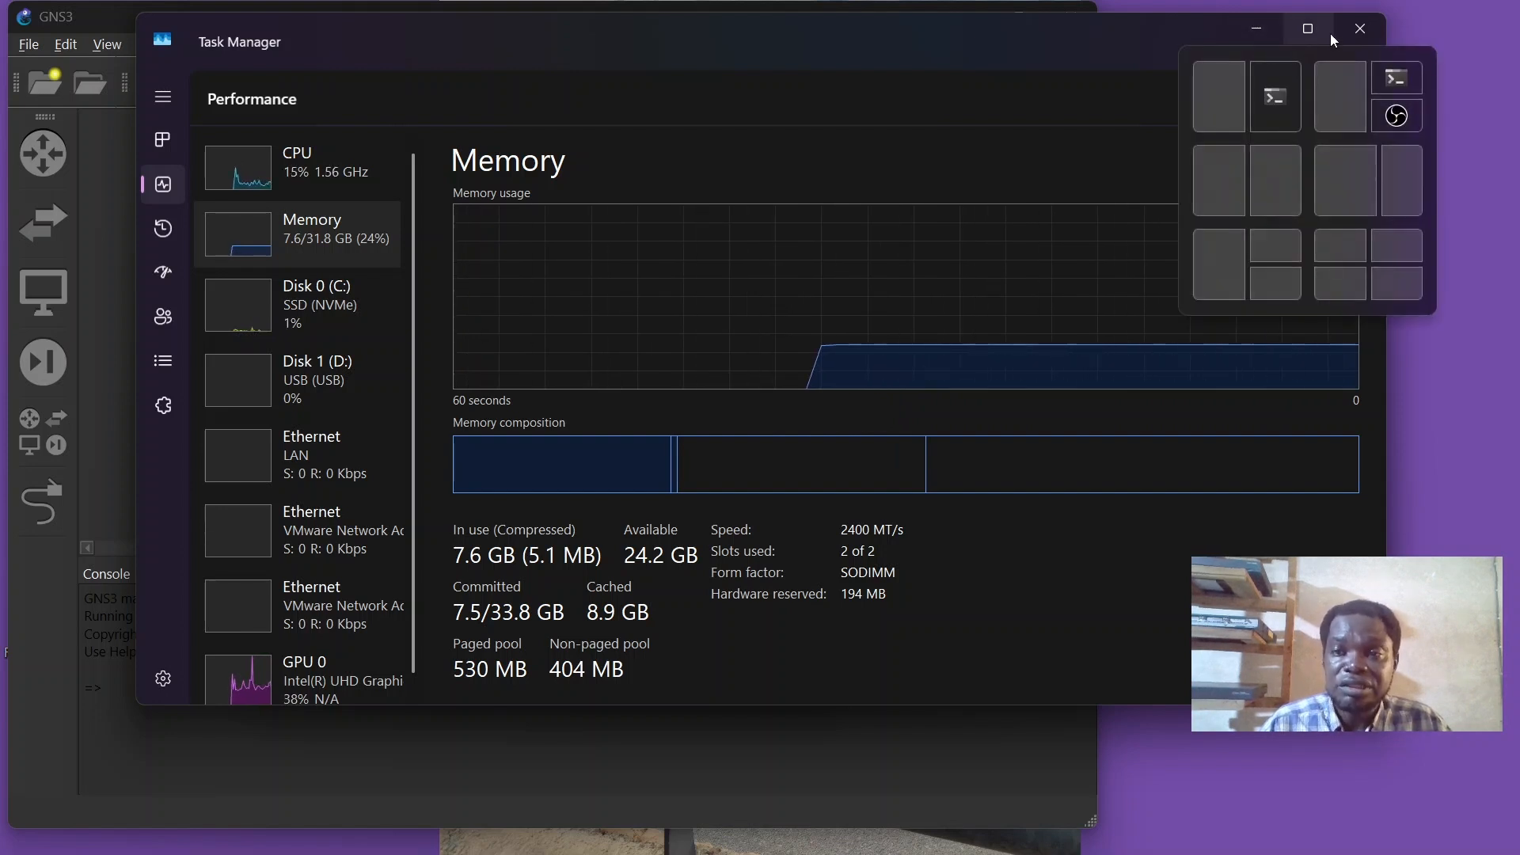
left_click(1361, 30)
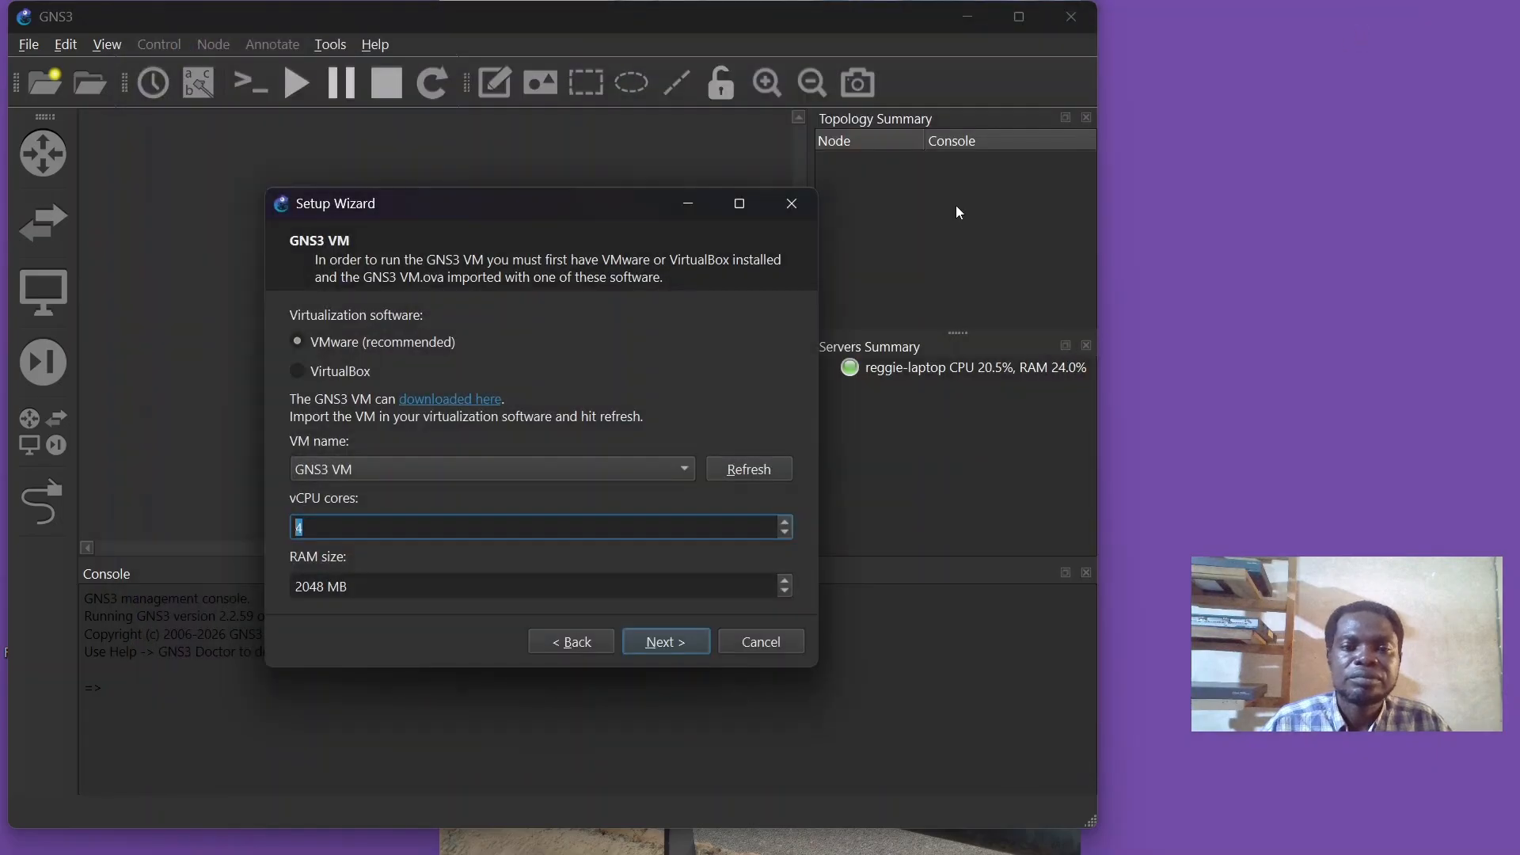
left_click(325, 588)
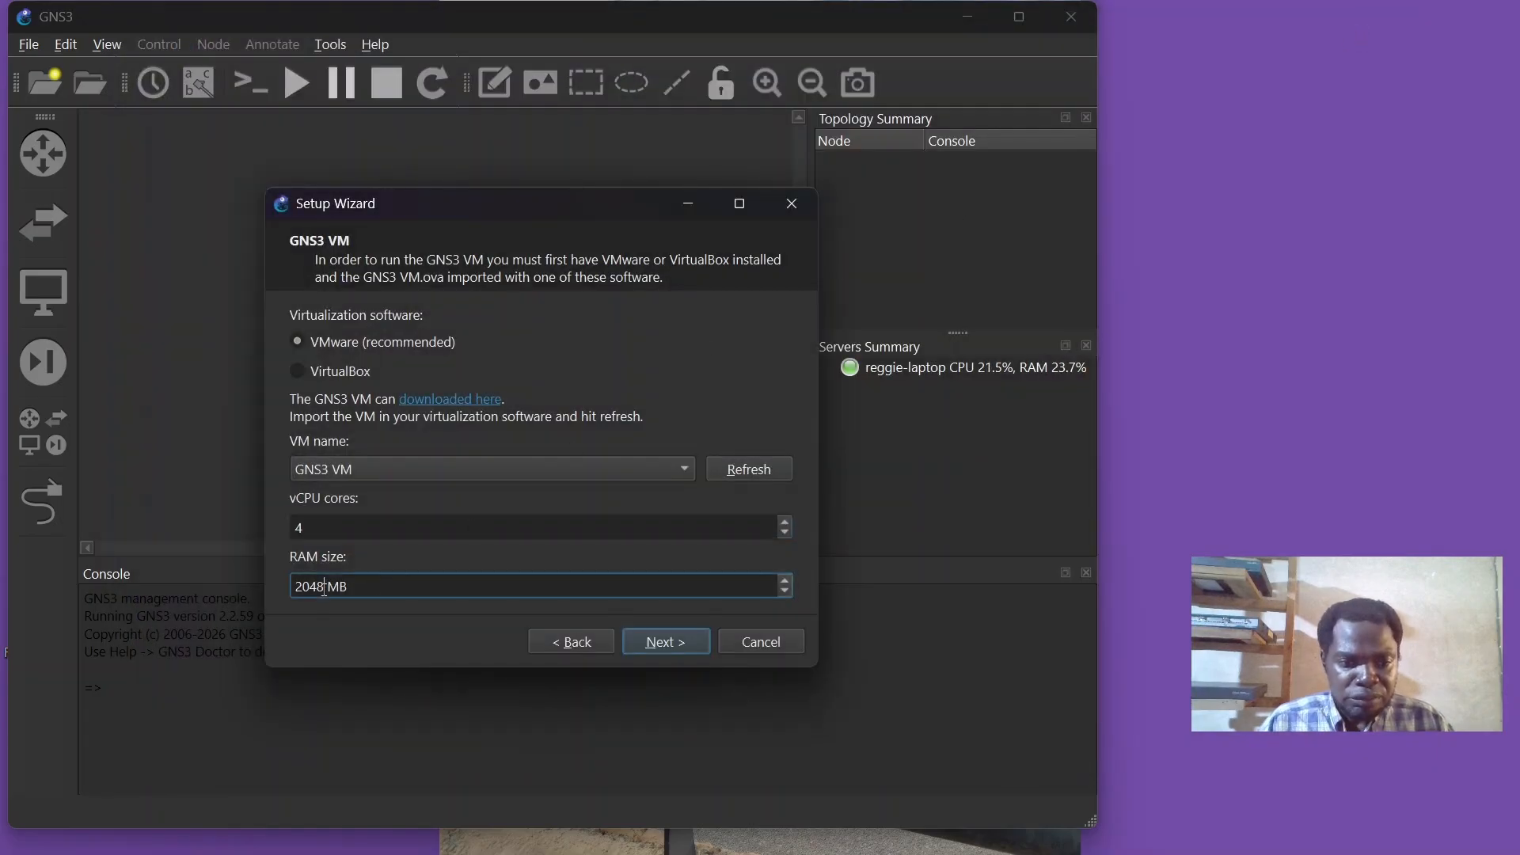
key("BackSpace")
key("BackSpace")
key("BackSpace")
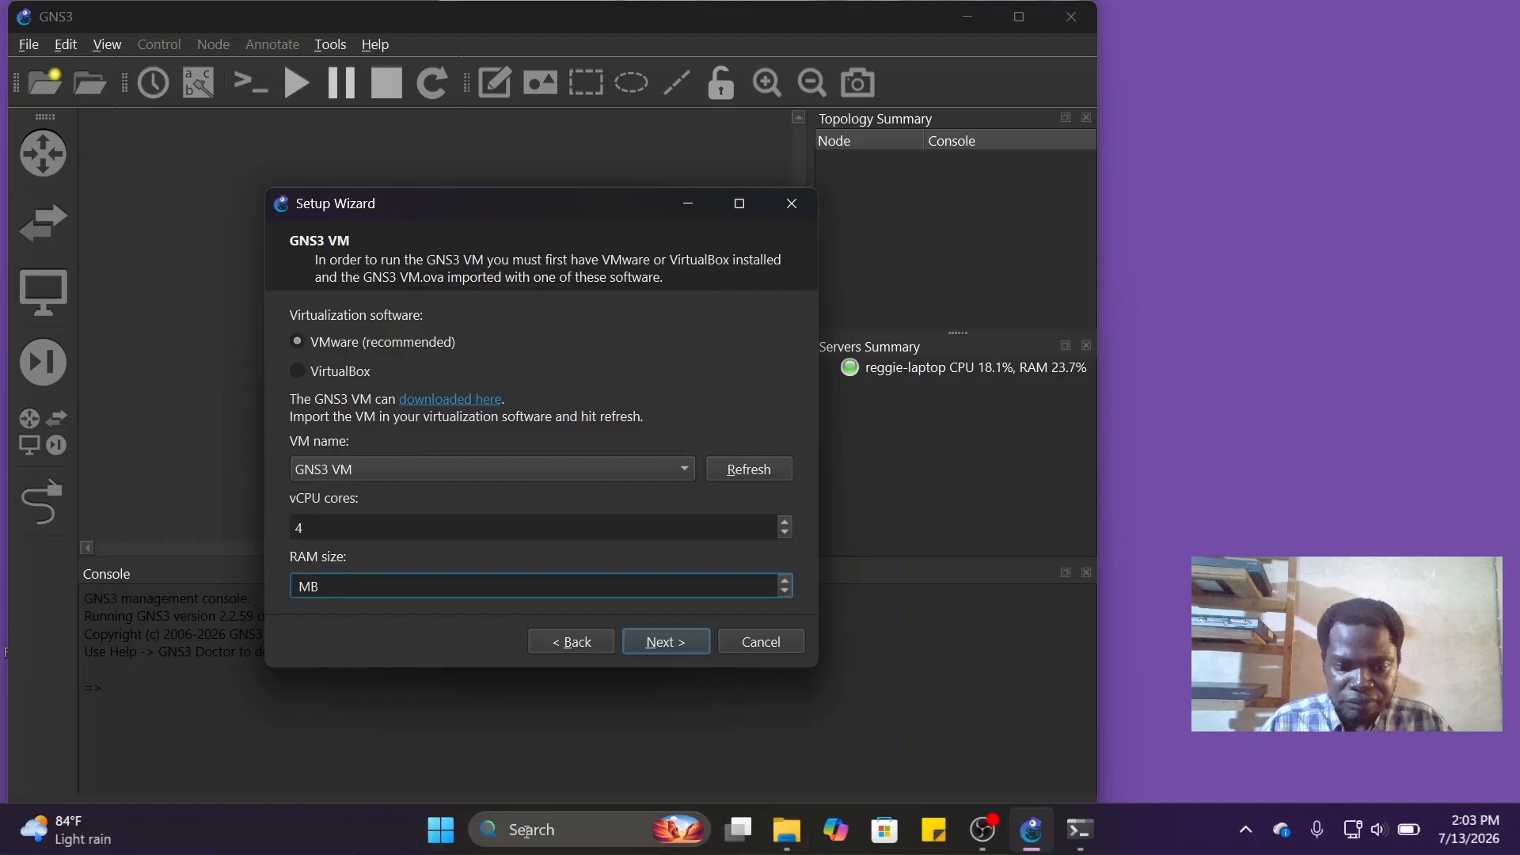
- Open the Calculator app and multiply 1024 by 16 to convert 16 GB to megabytes
left_click(526, 832)
type("calculator")
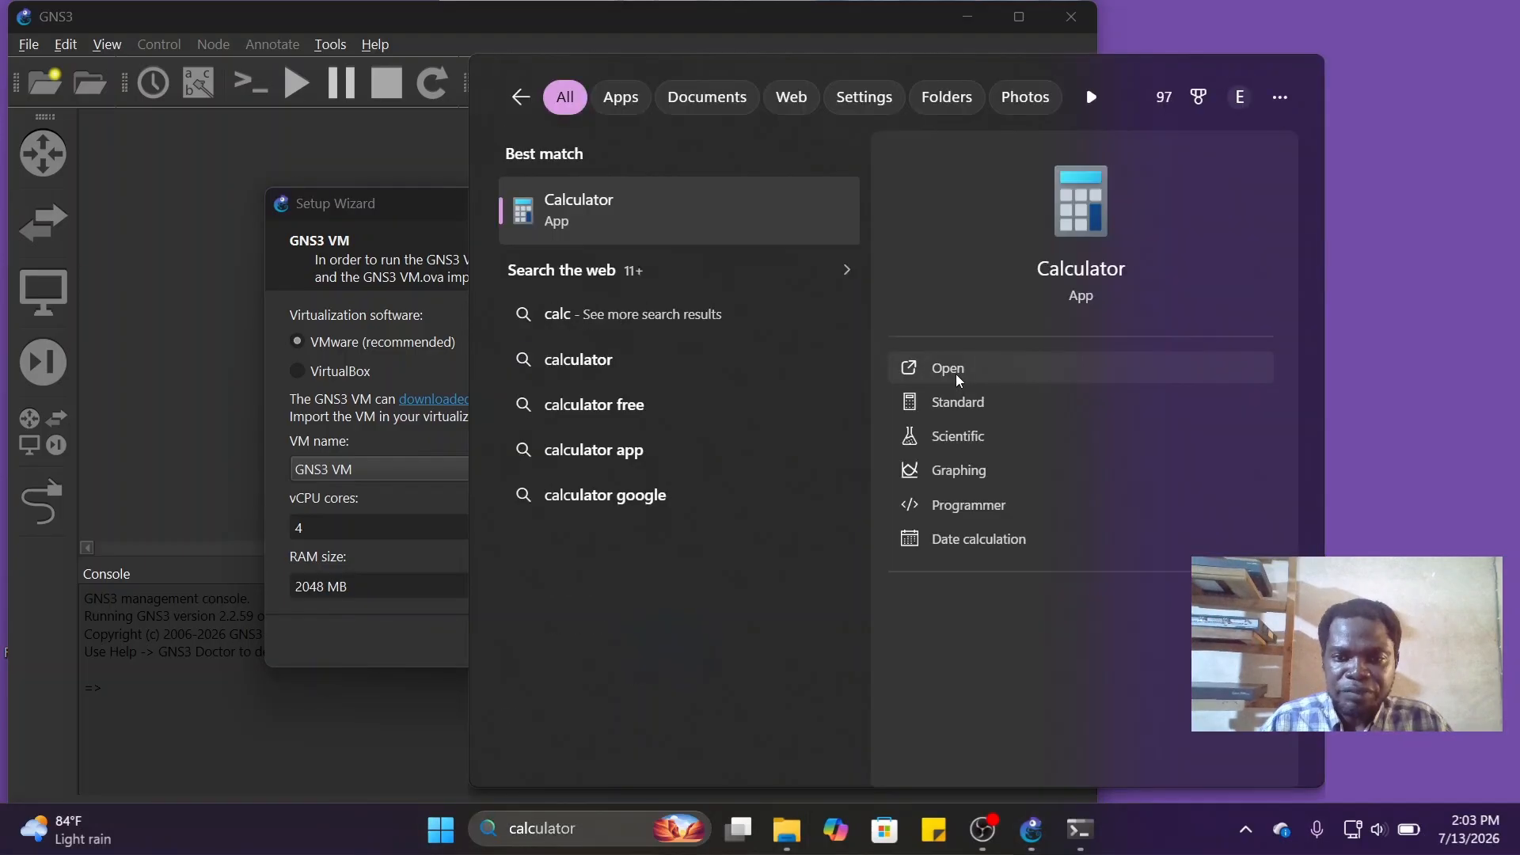
left_click(957, 374)
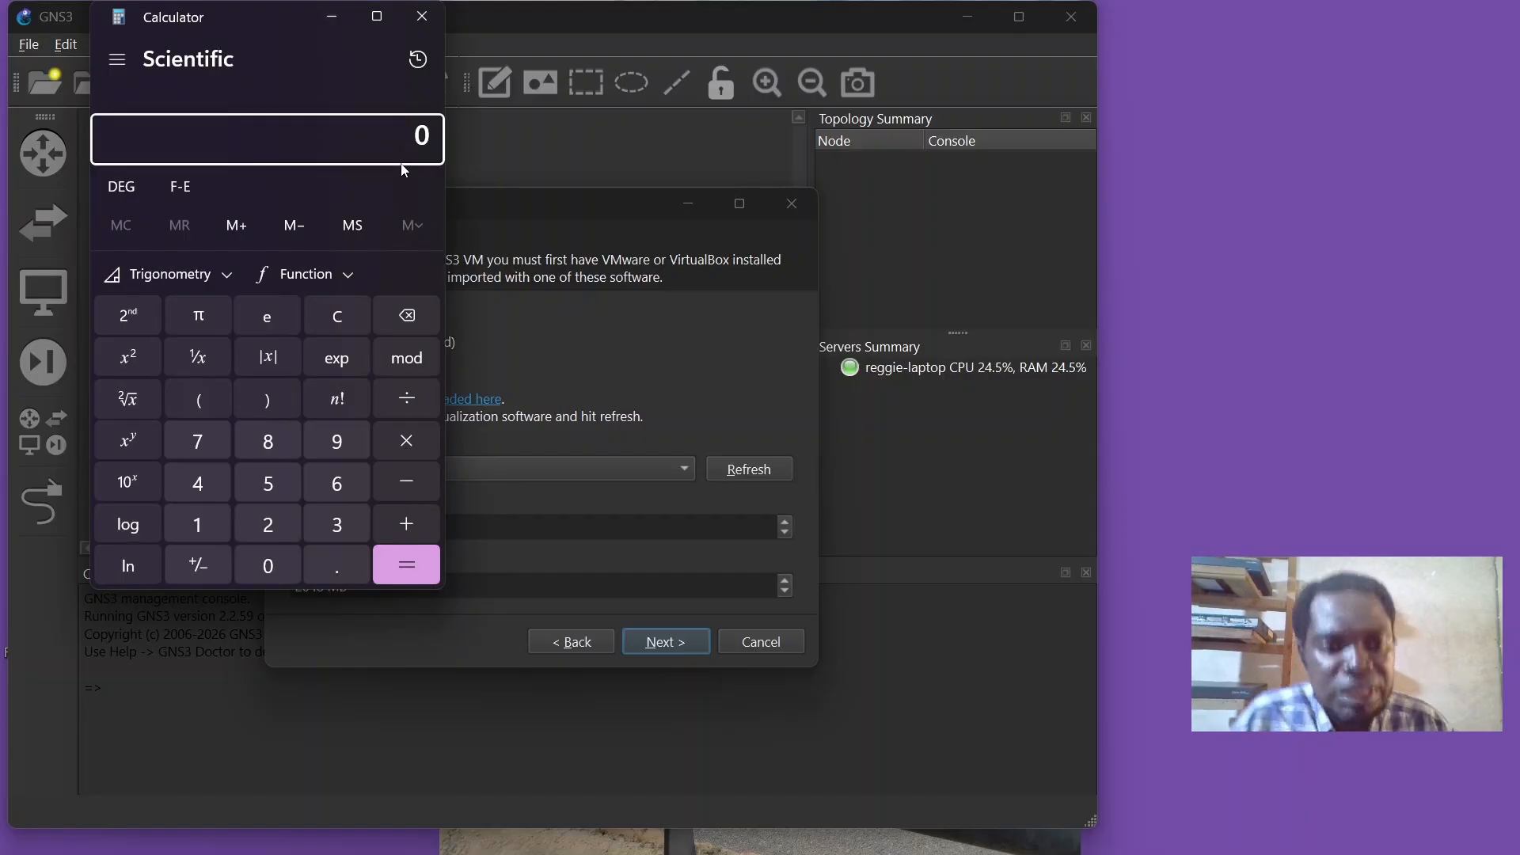
left_click(204, 532)
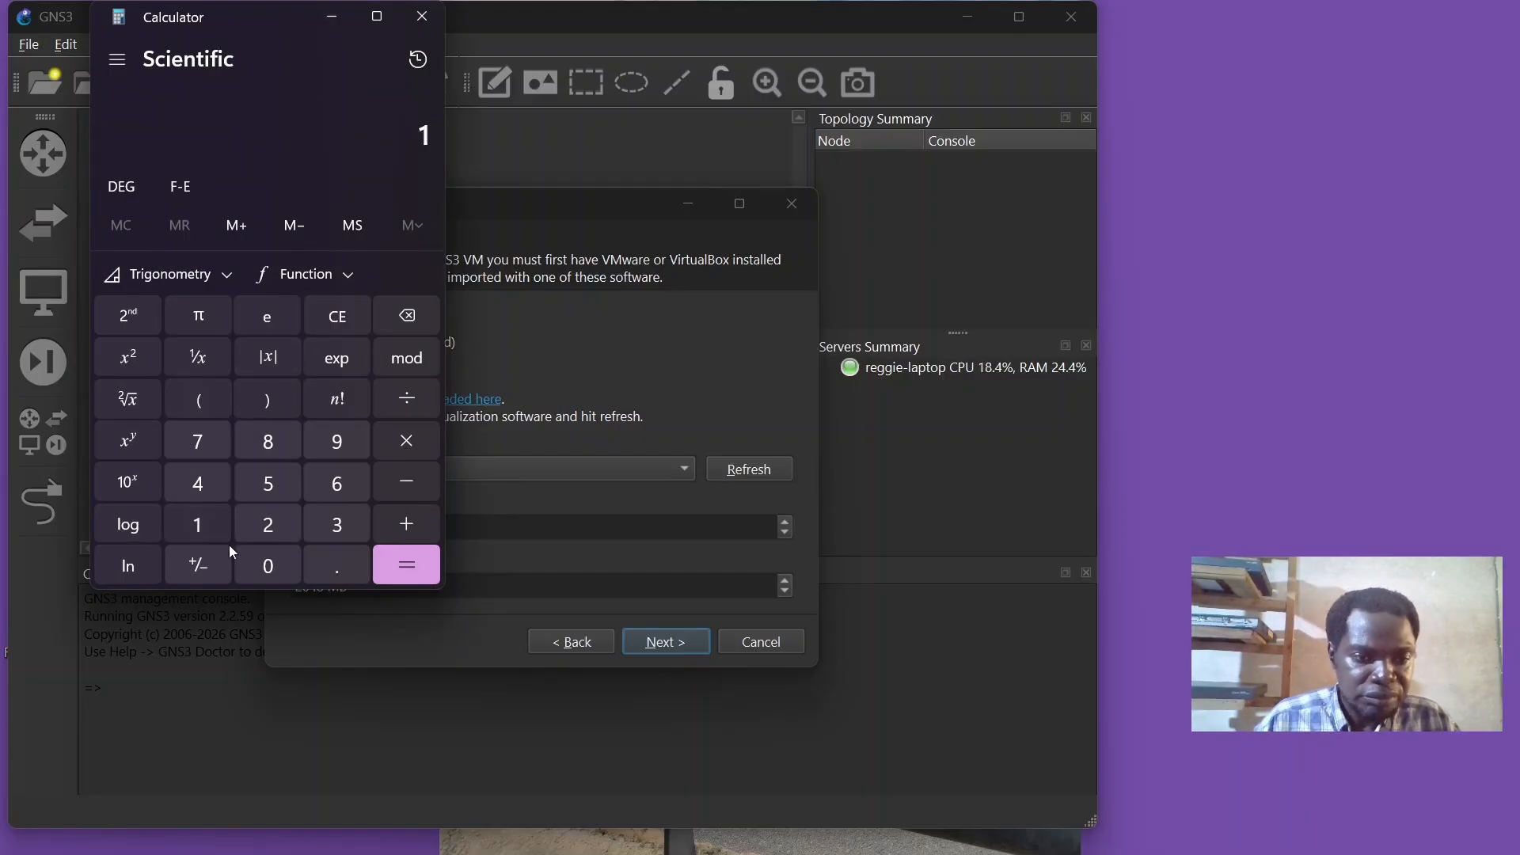
left_click(268, 566)
left_click(268, 524)
left_click(198, 483)
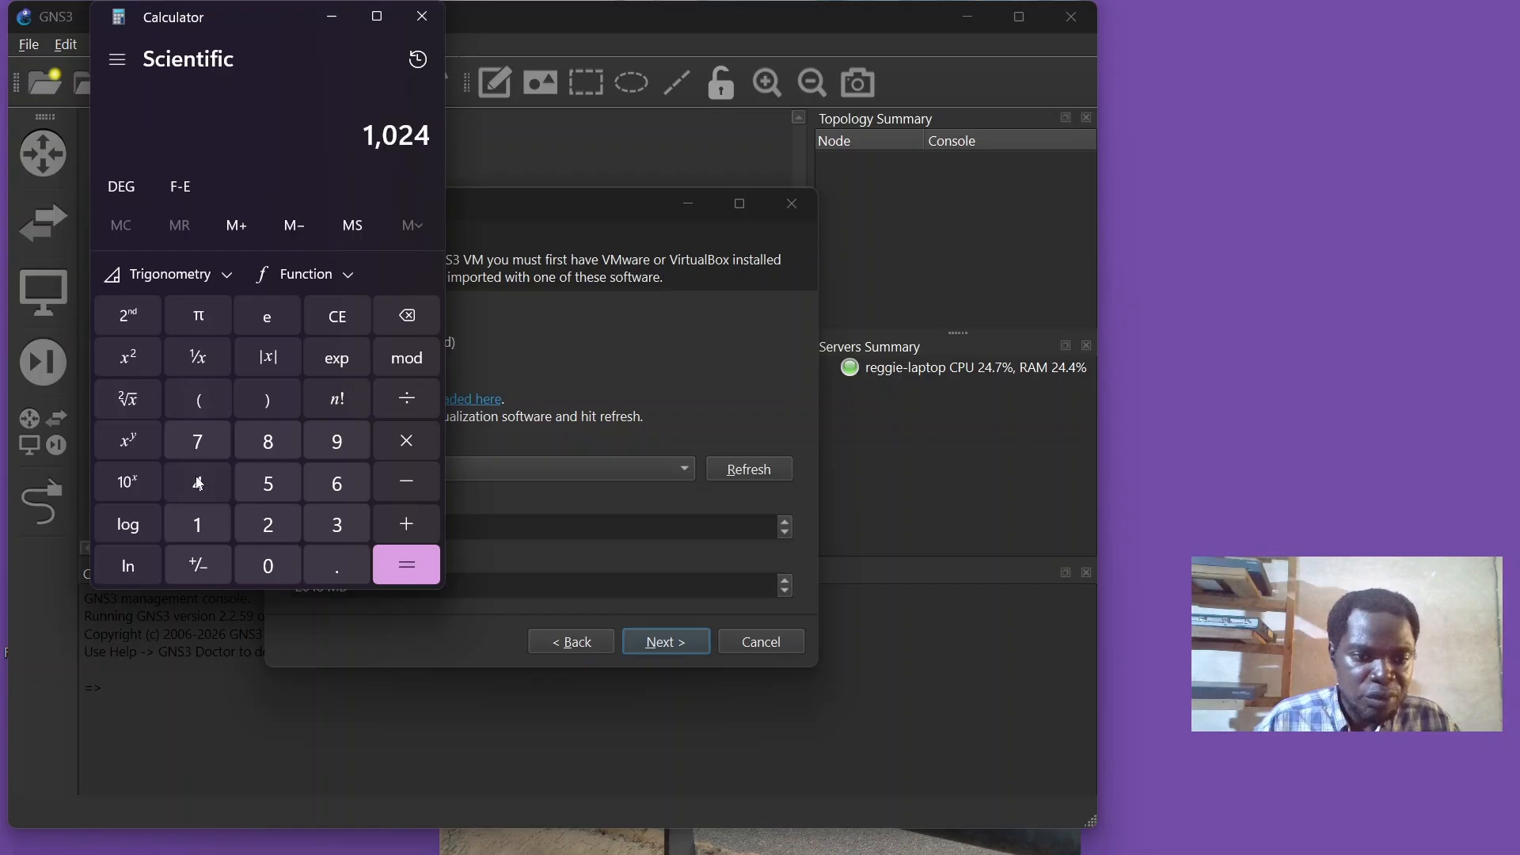
left_click(197, 524)
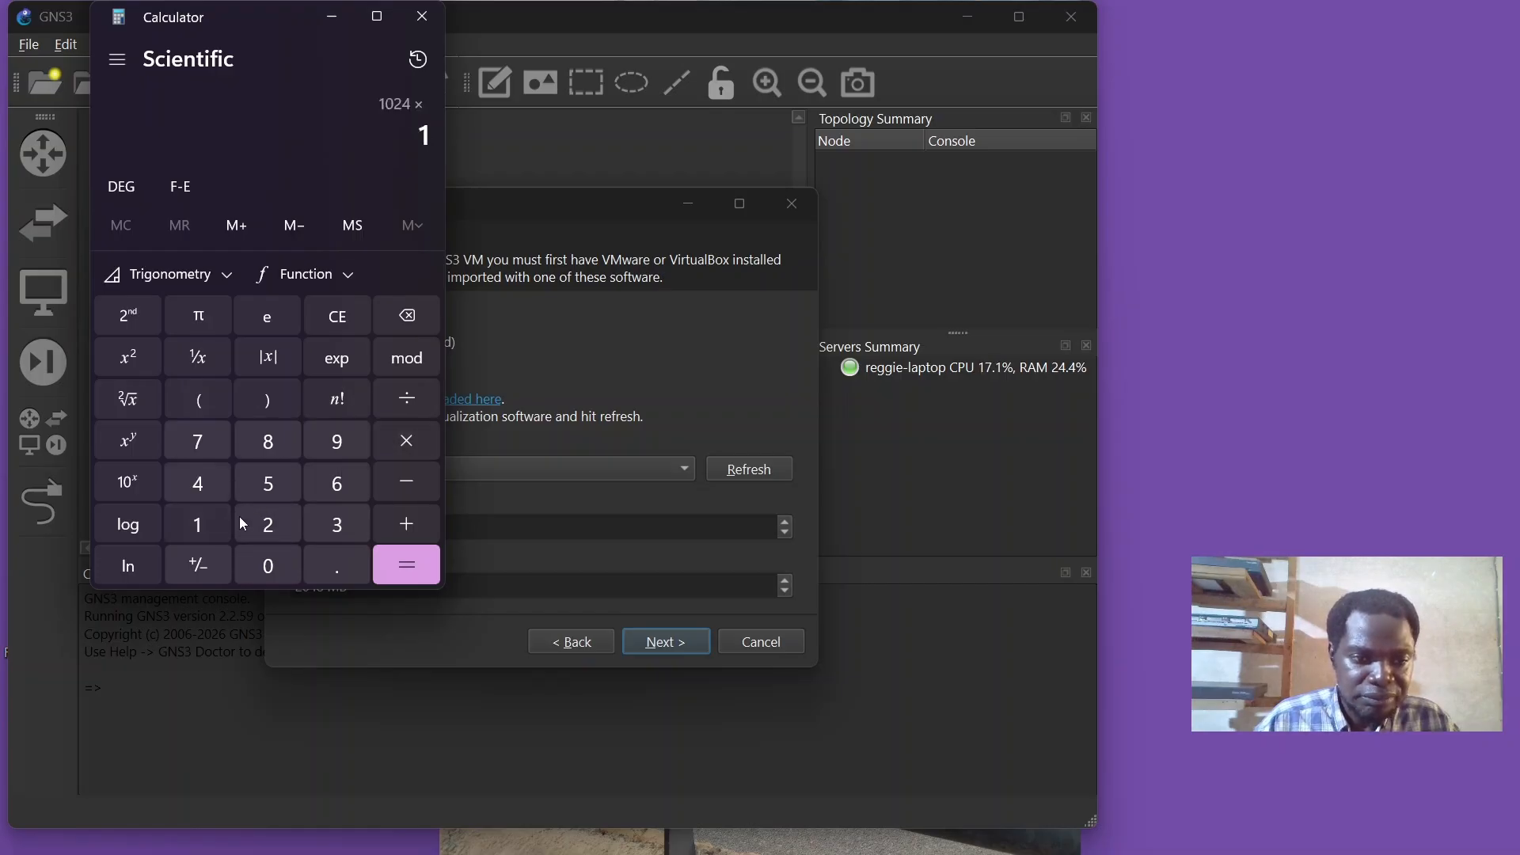
left_click(336, 489)
left_click(403, 565)
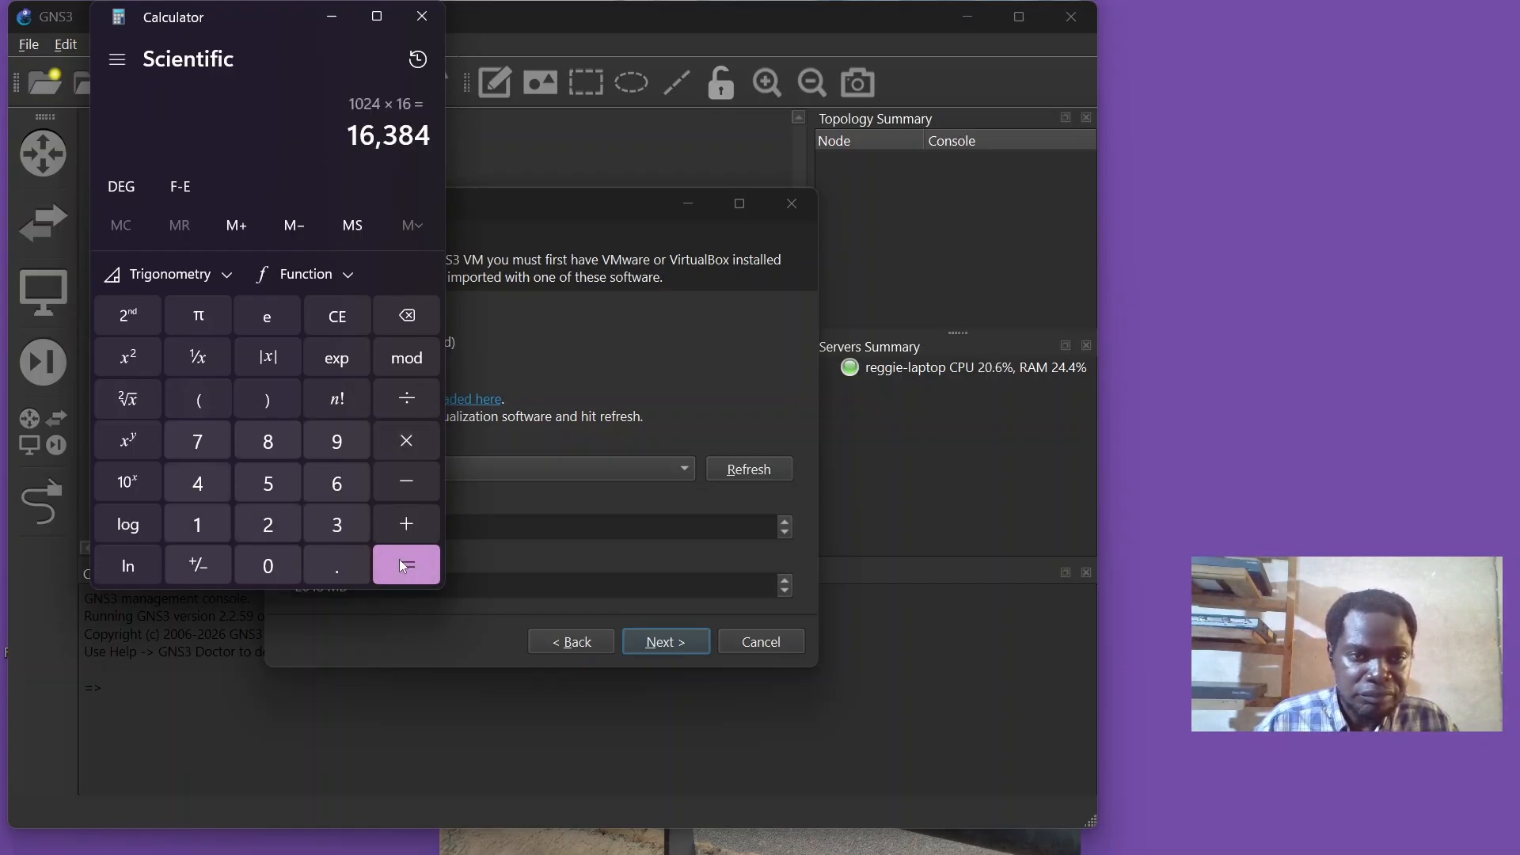
- Close Calculator and set the GNS3 VM's RAM size to 16384 MB
left_click(421, 26)
key("BackSpace")
key("BackSpace")
key("BackSpace")
key("BackSpace")
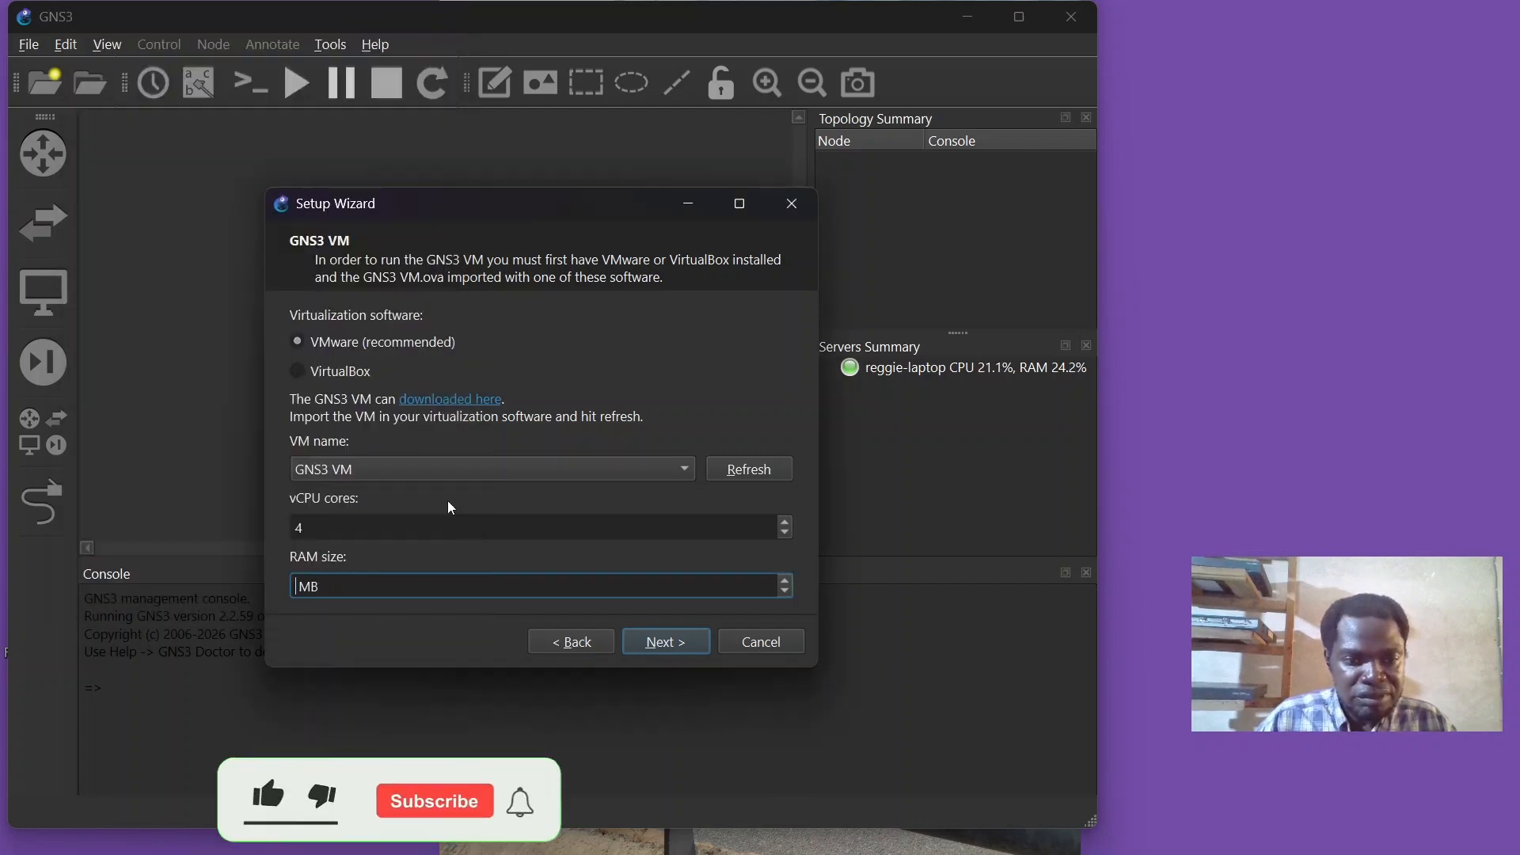
type("163 ")
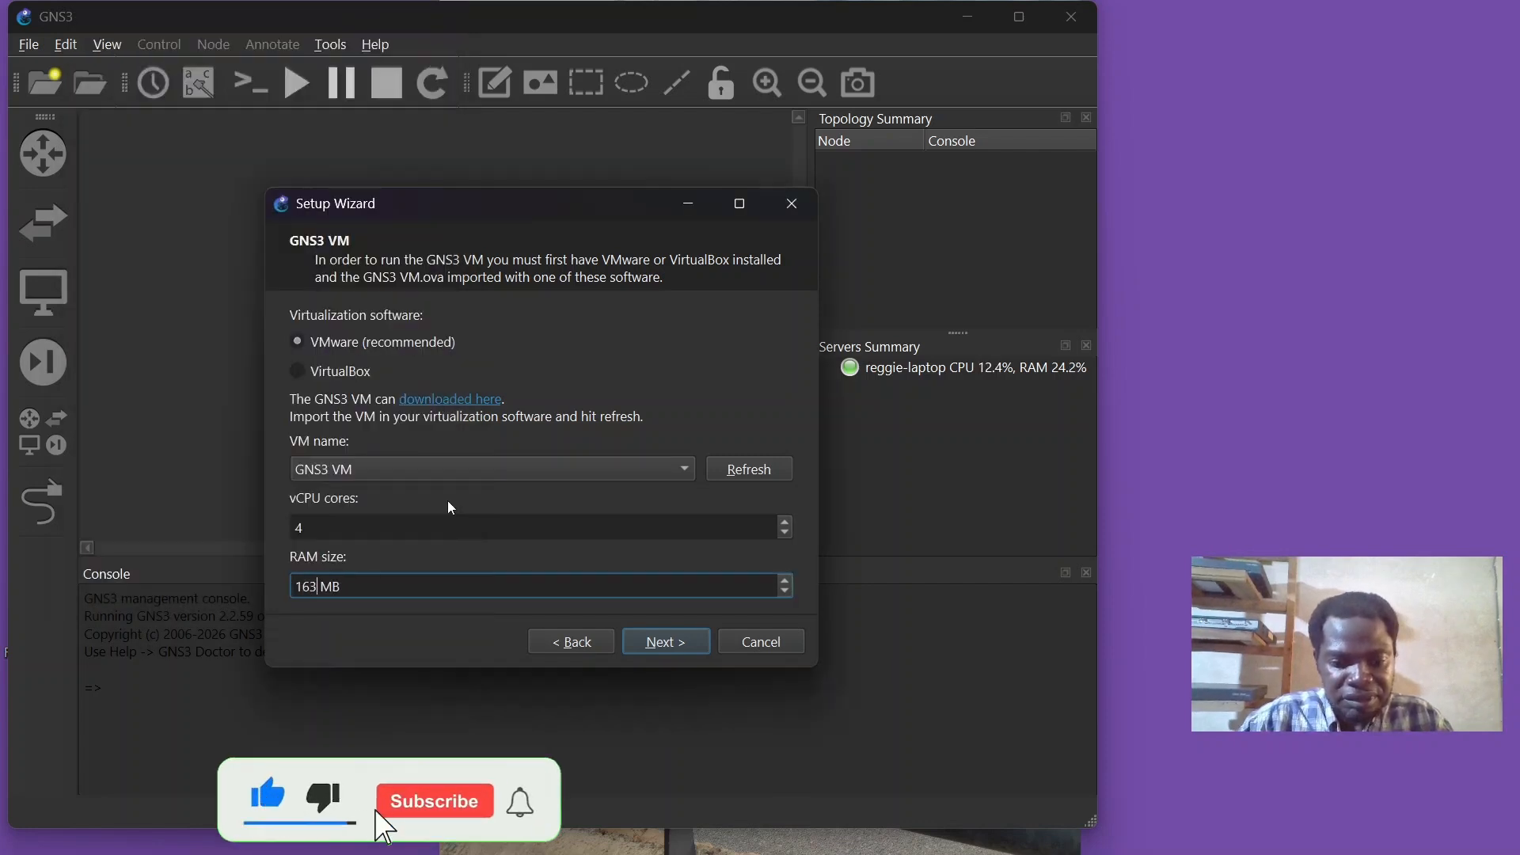
type("84")
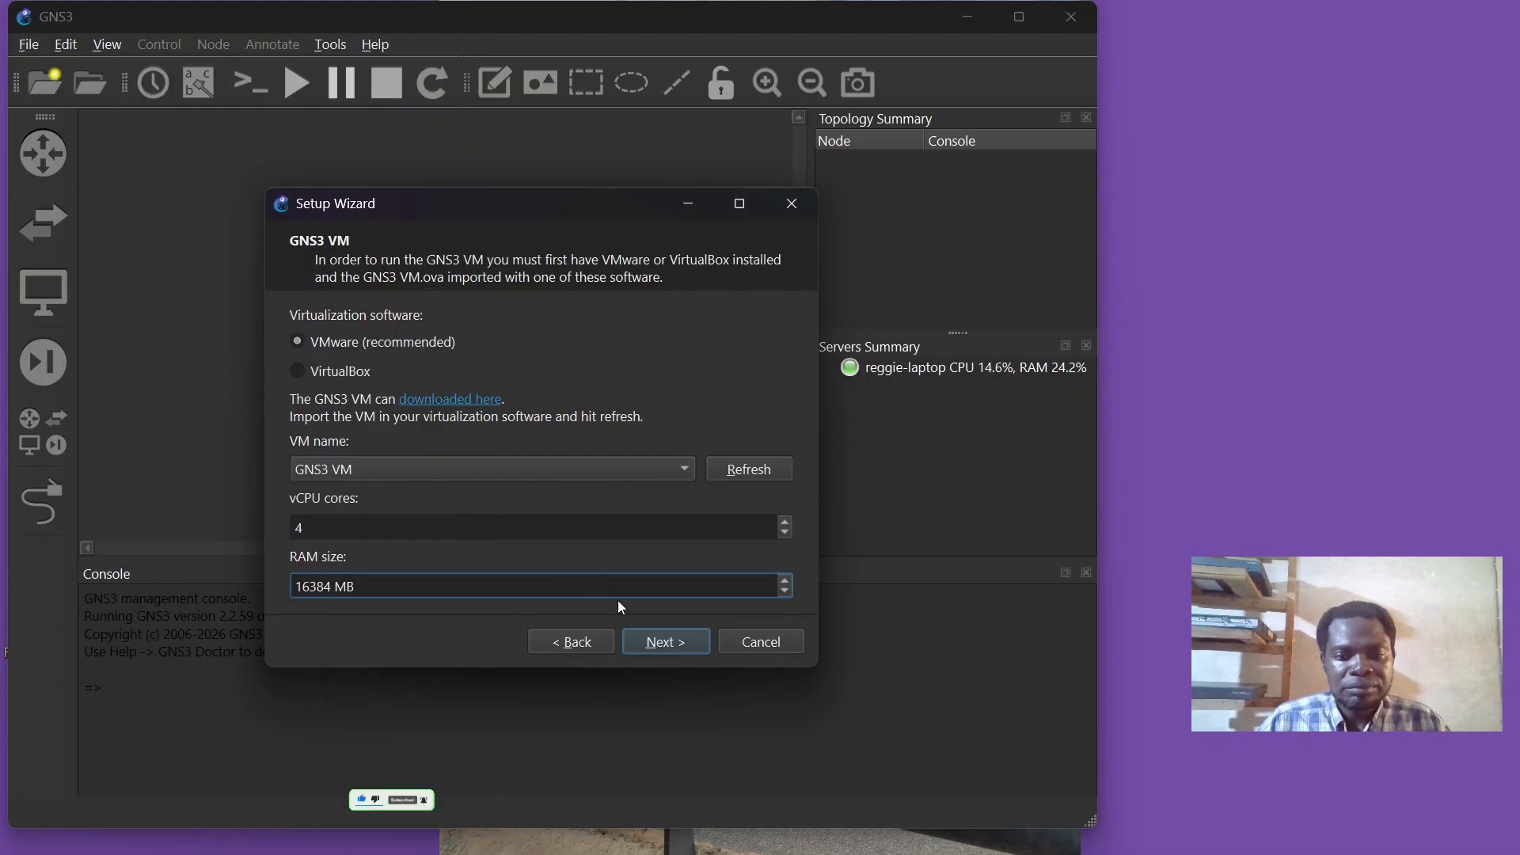
- Apply the VM settings to start the GNS3 VM, return to GNS3 and finish the Setup Wizard
left_click(654, 643)
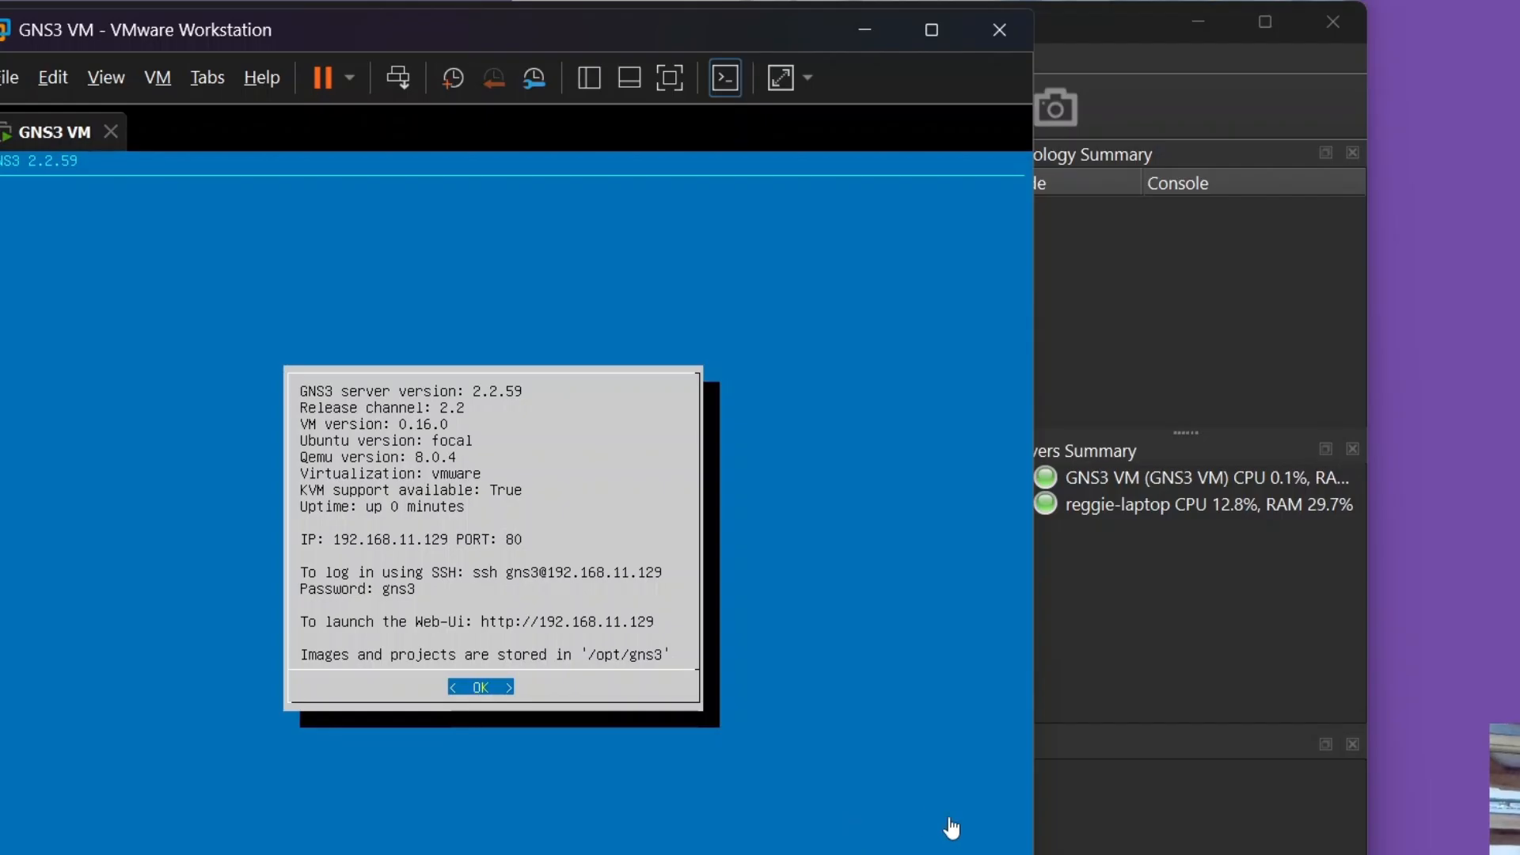
mouse_move(1378, 854)
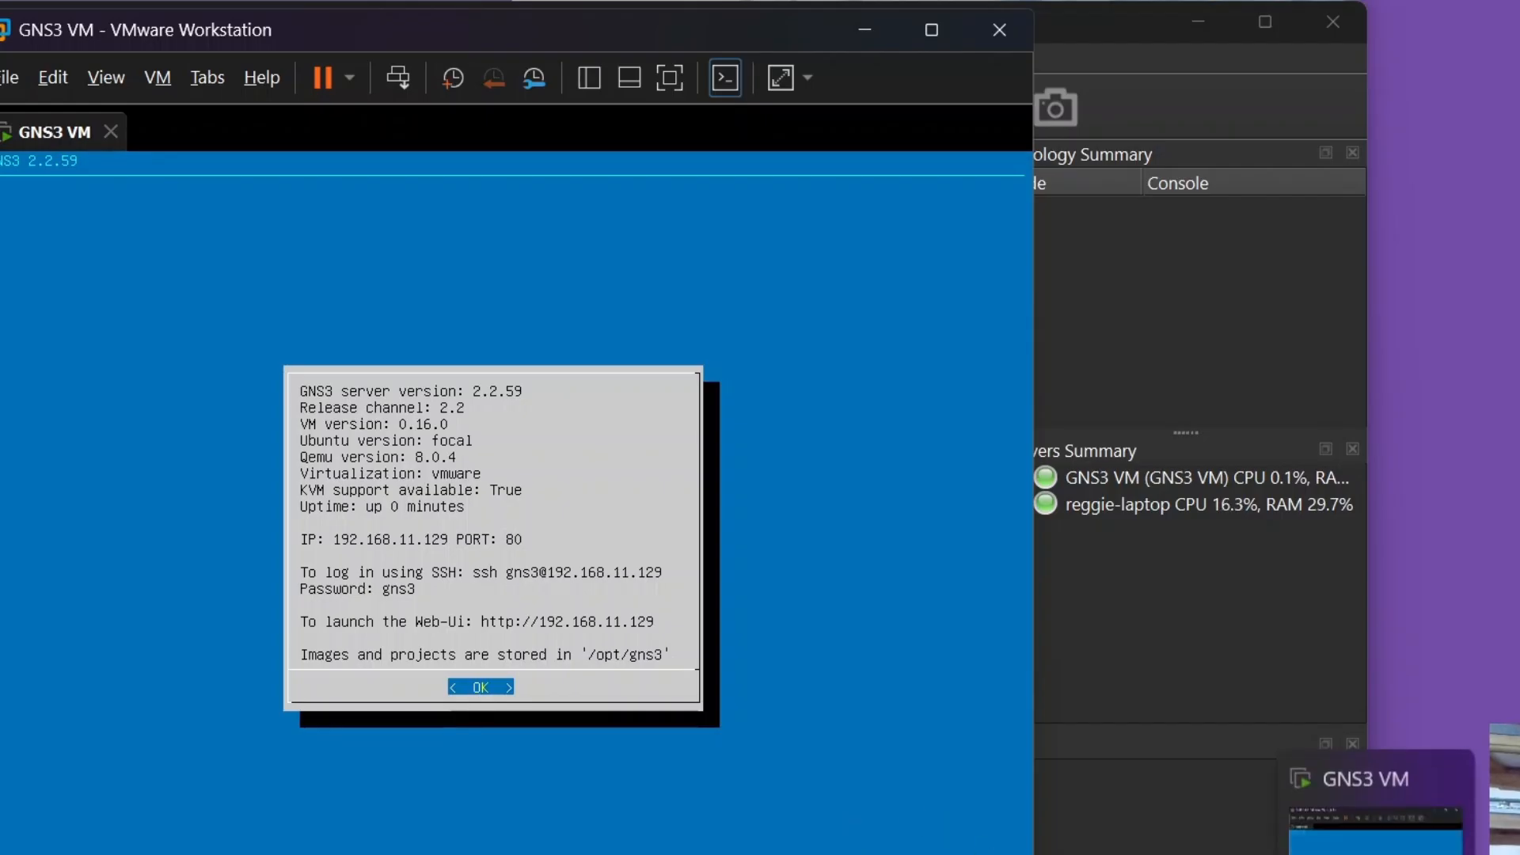
left_click(1378, 854)
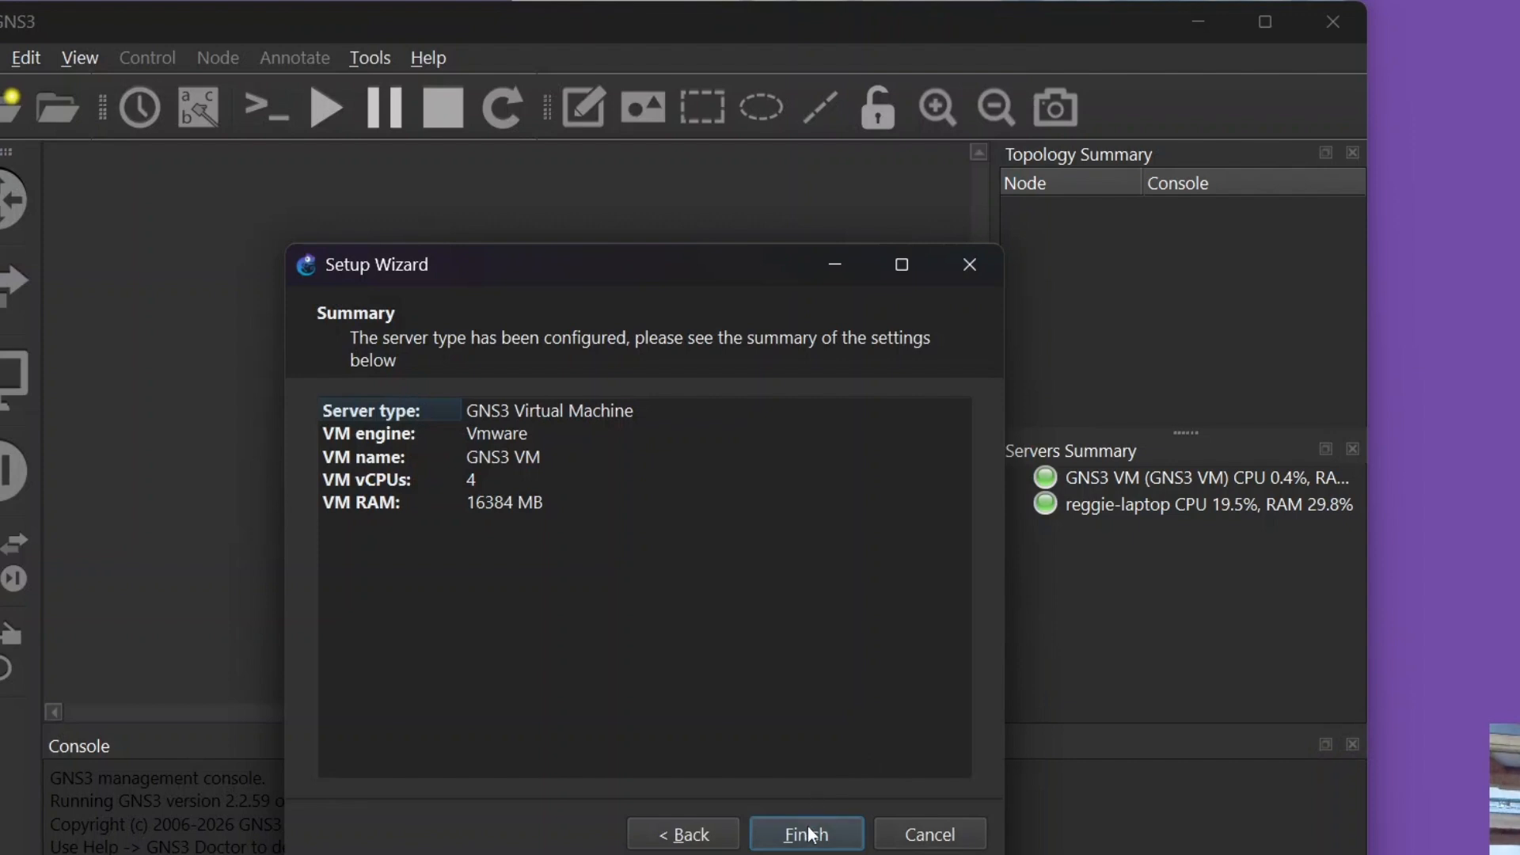
left_click(807, 835)
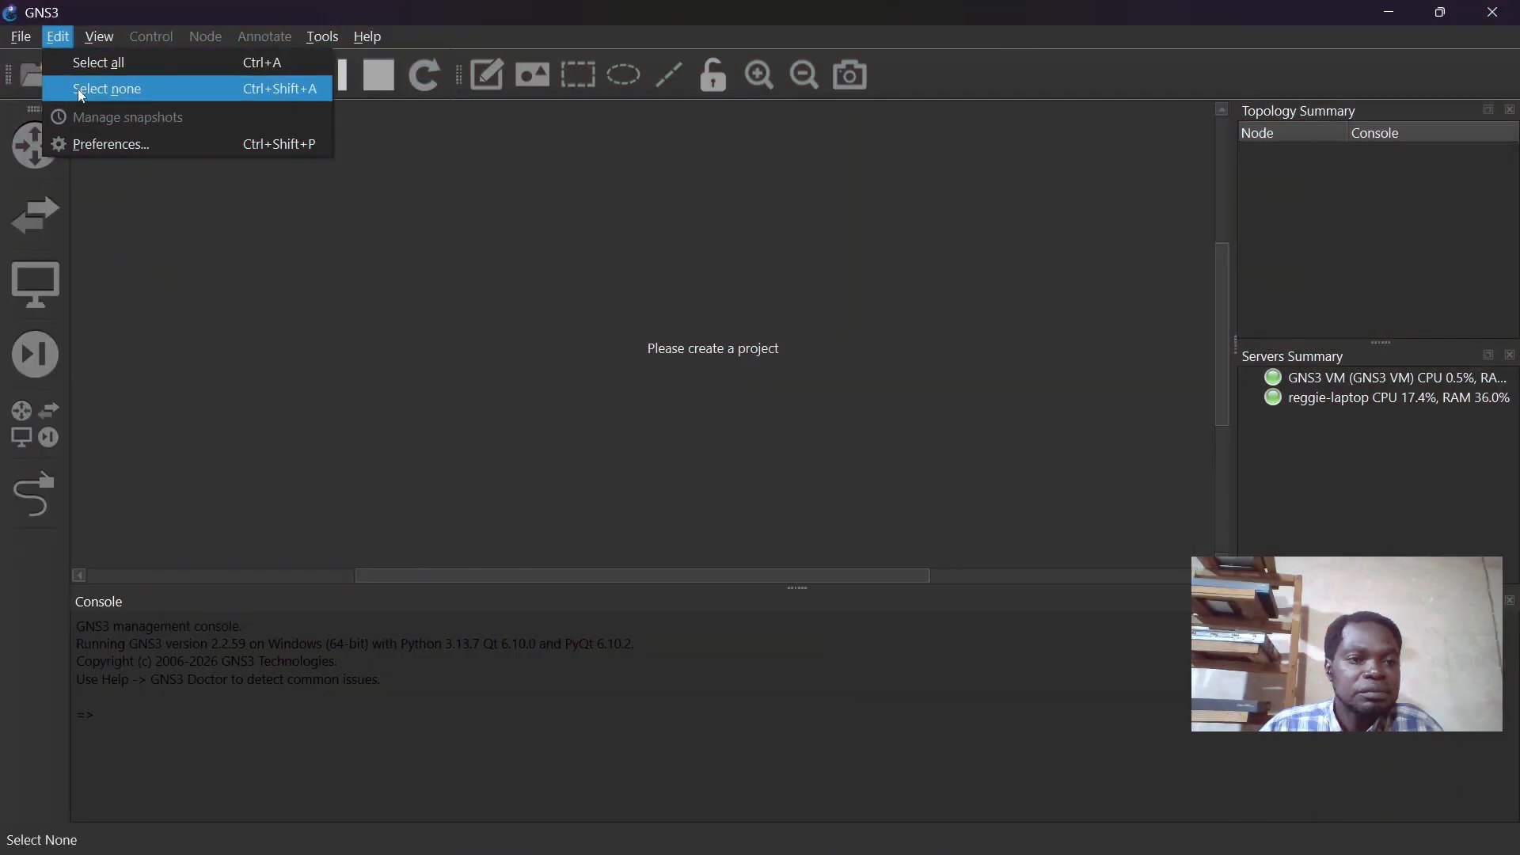
- Open the GNS3 general preferences and browse the D: drive for a My projects directory, leaving the path as is
left_click(88, 149)
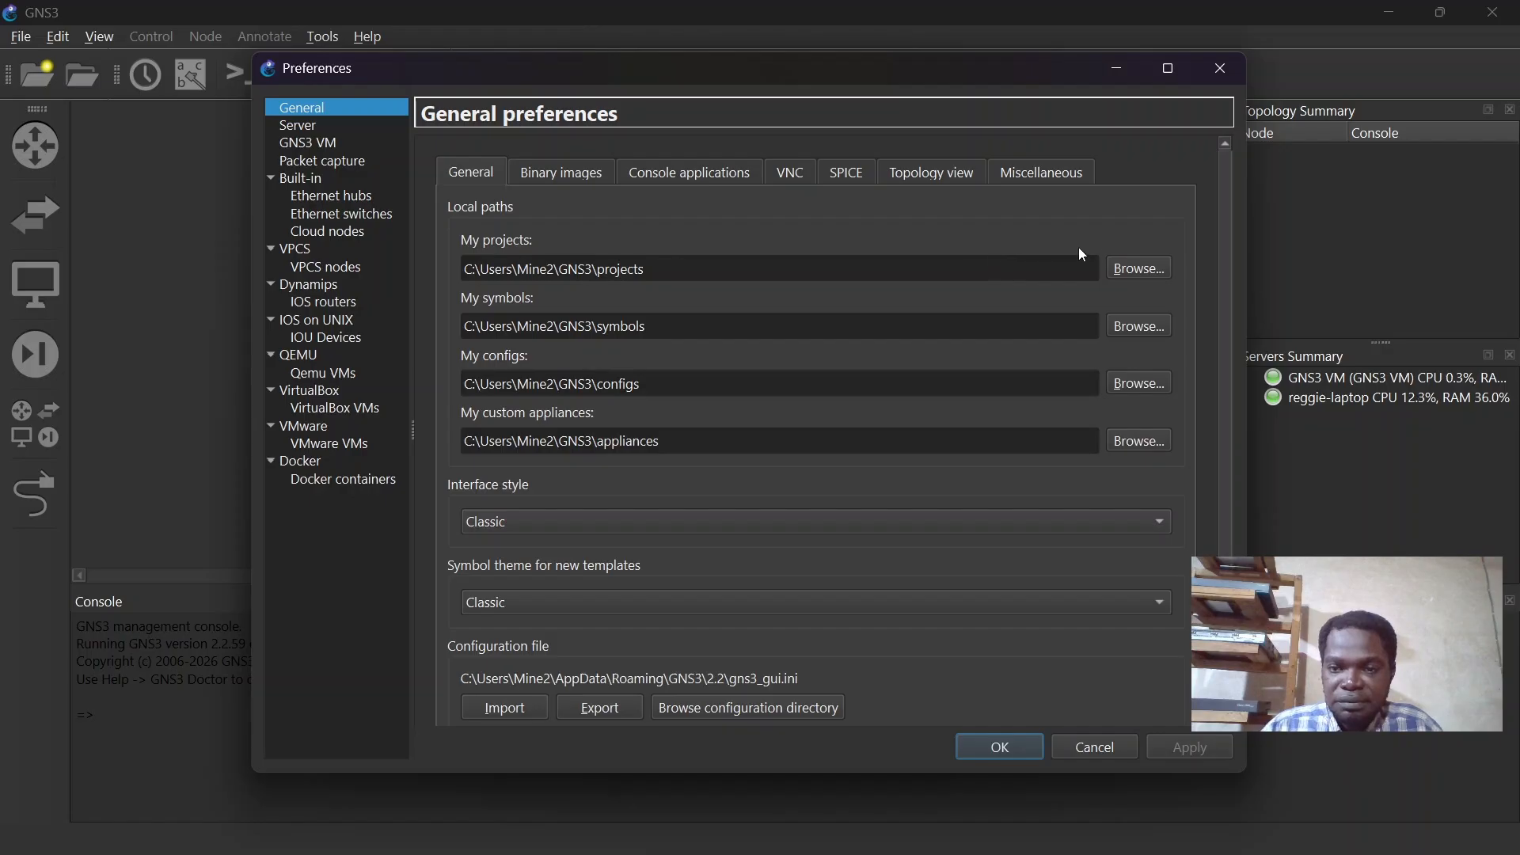
left_click(1131, 270)
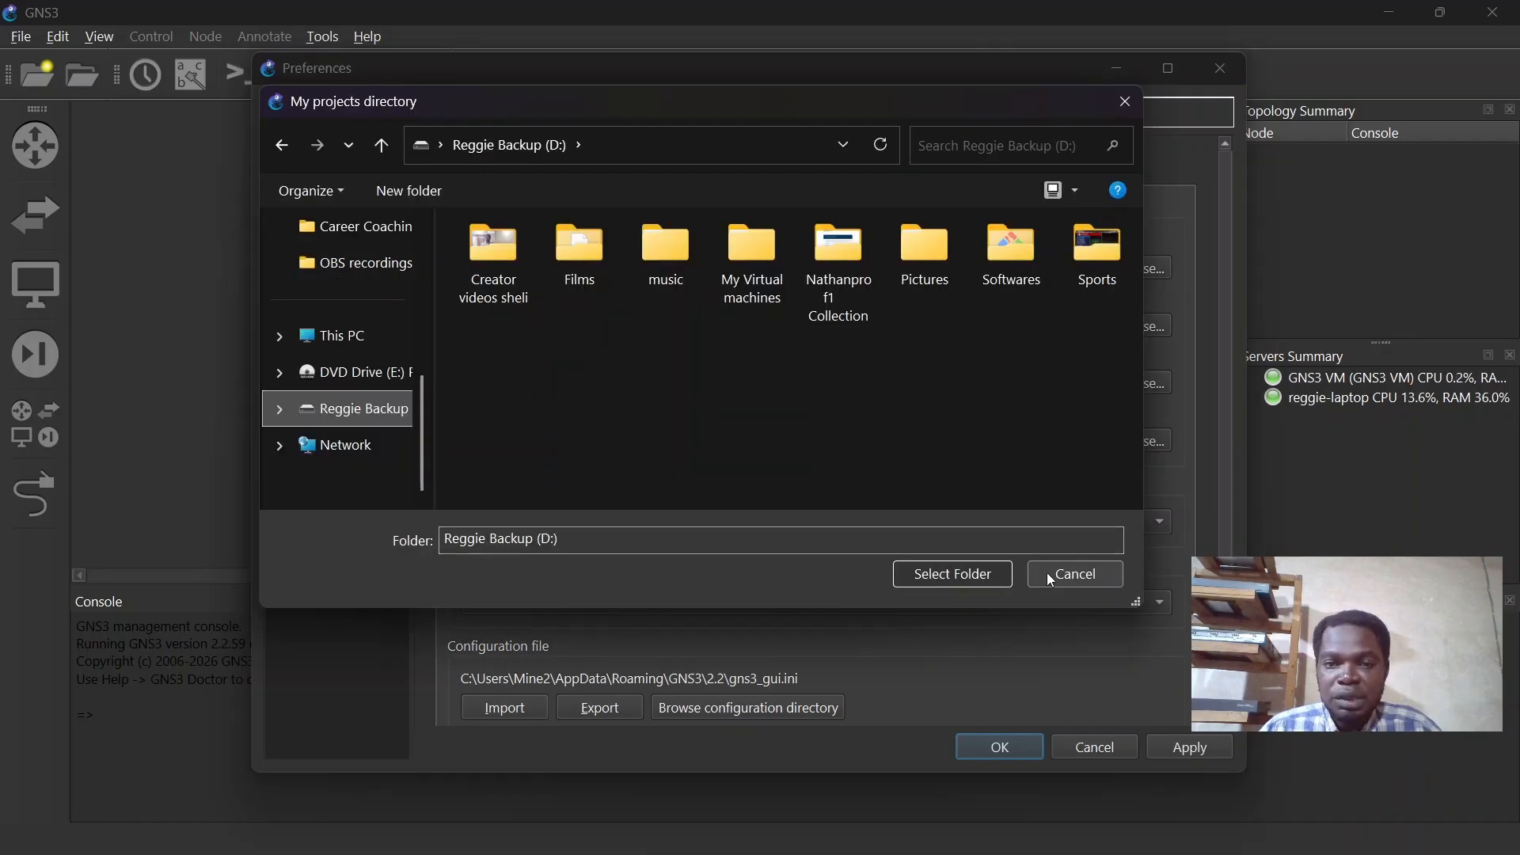
left_click(1050, 578)
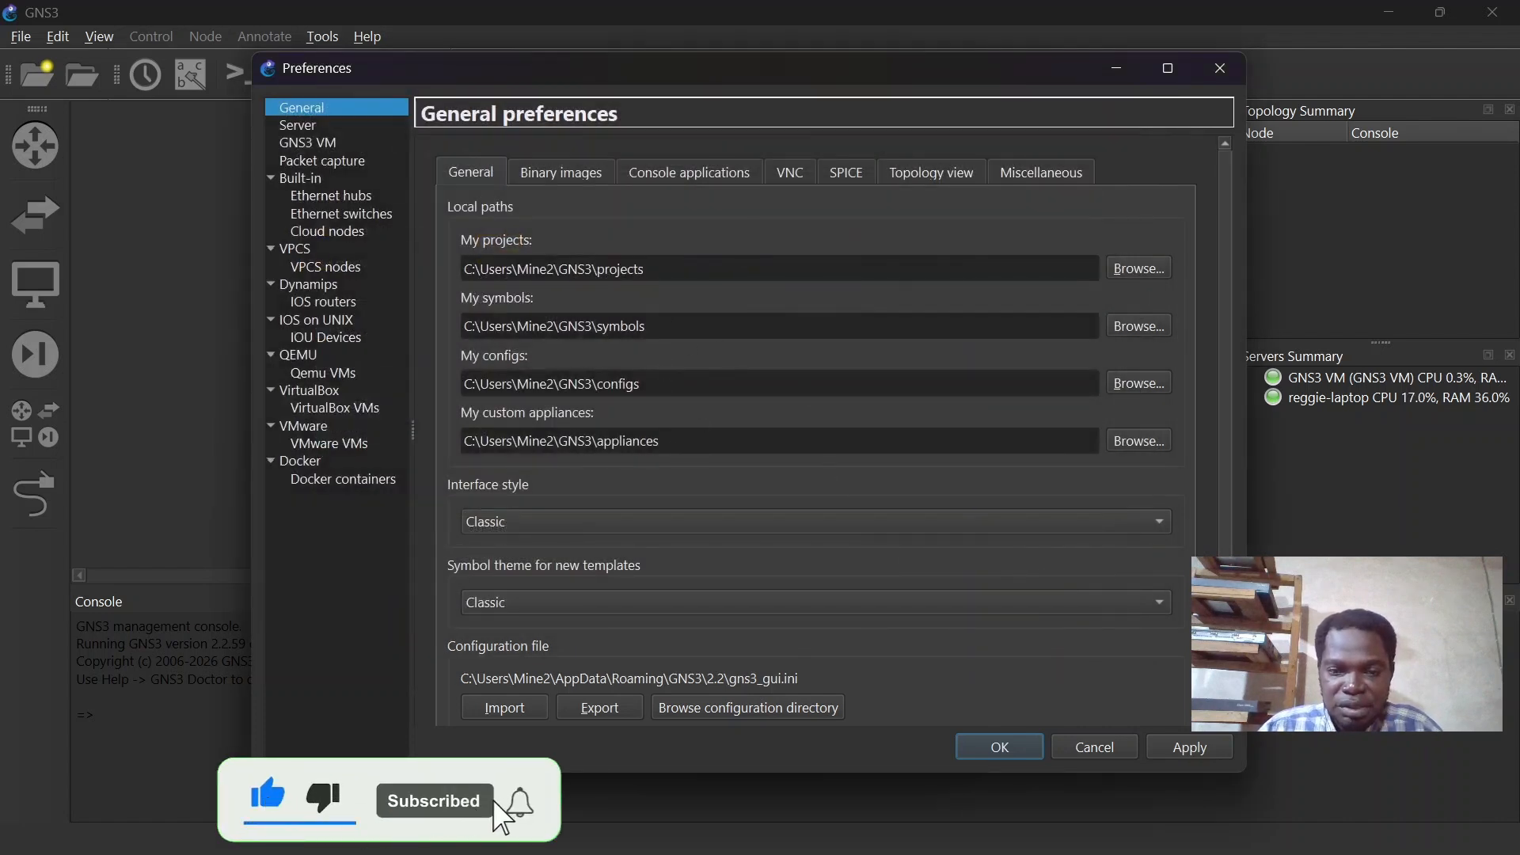
- Switch to File Explorer and create a folder named GNS3 in the root of the D: drive
left_click(734, 846)
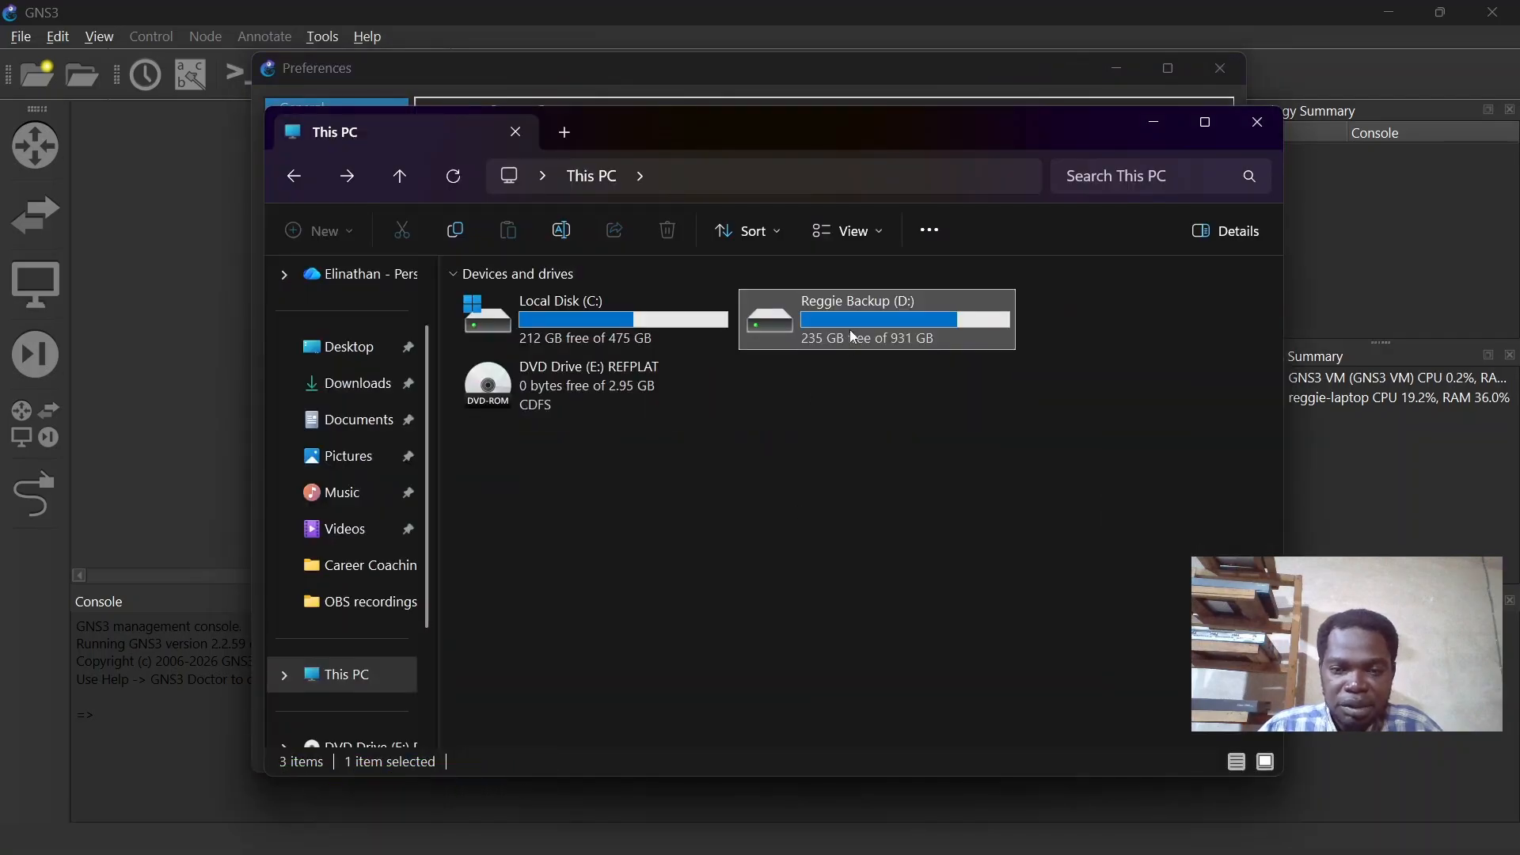
double_click(852, 336)
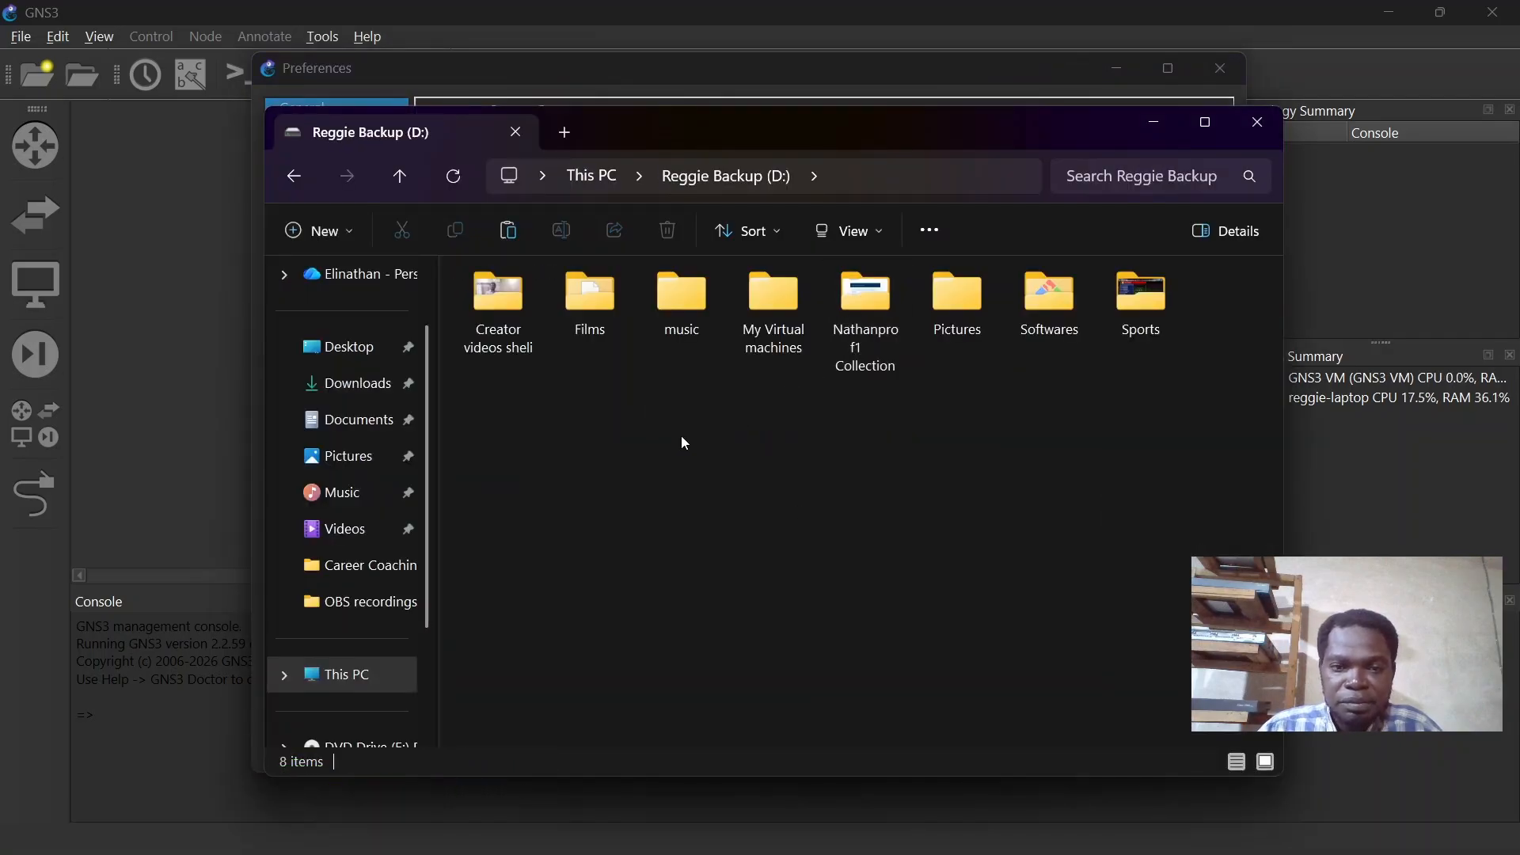
right_click(602, 446)
mouse_move(573, 496)
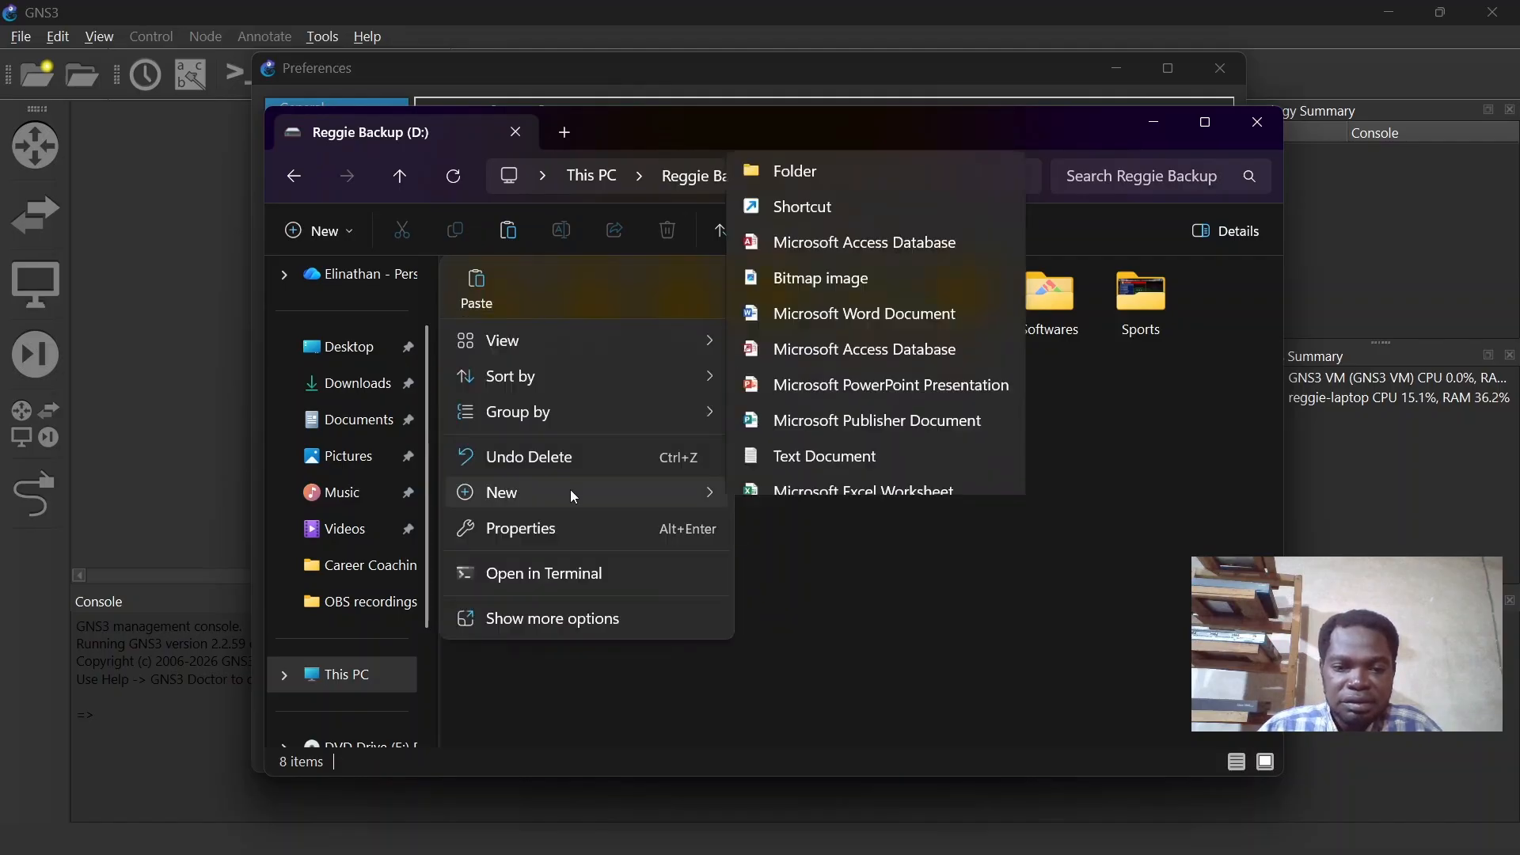
left_click(859, 101)
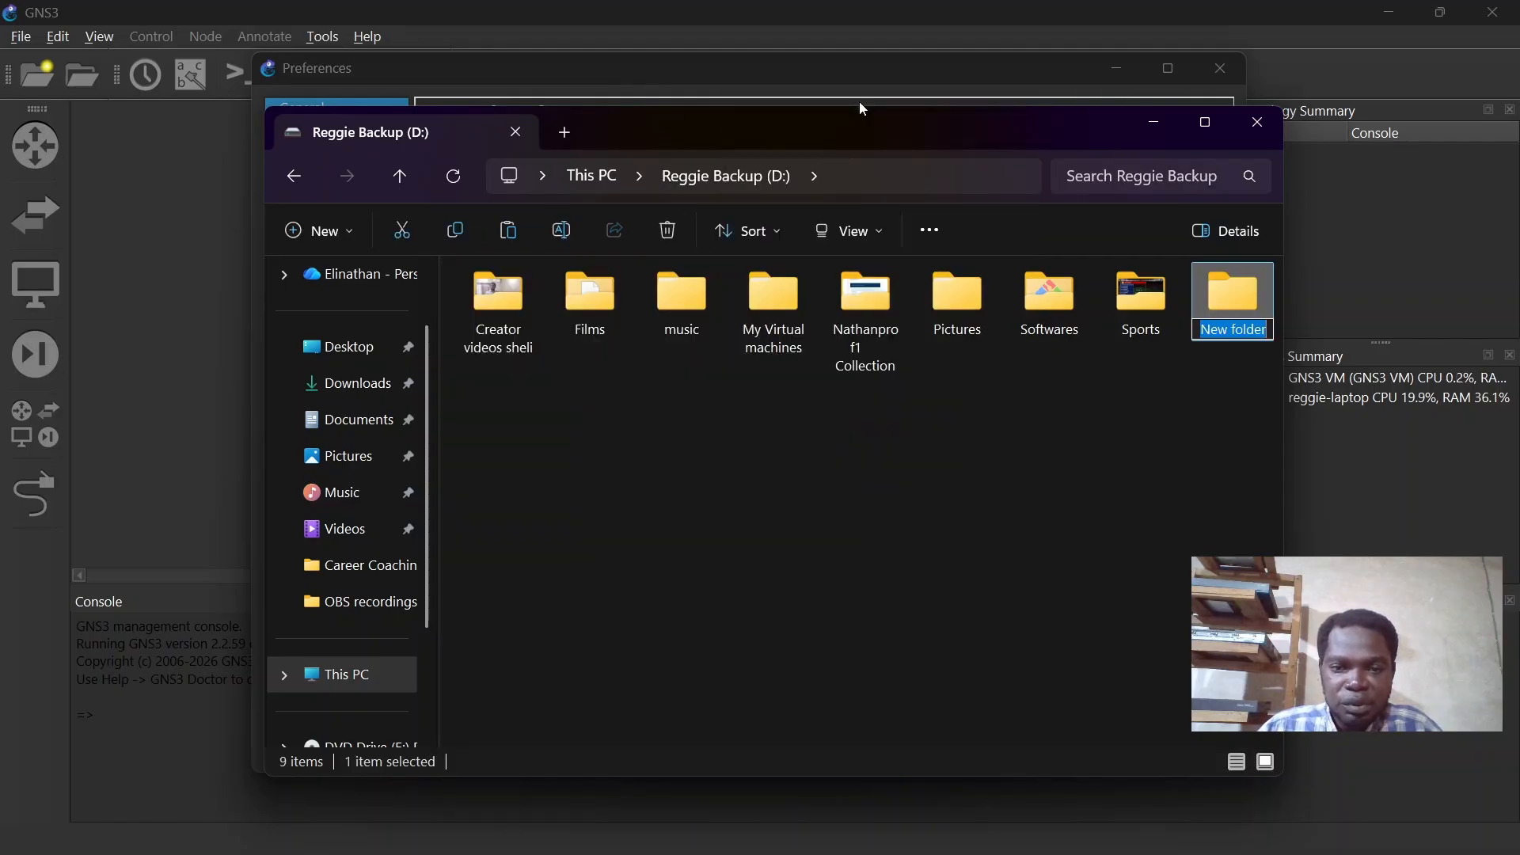
type("GN")
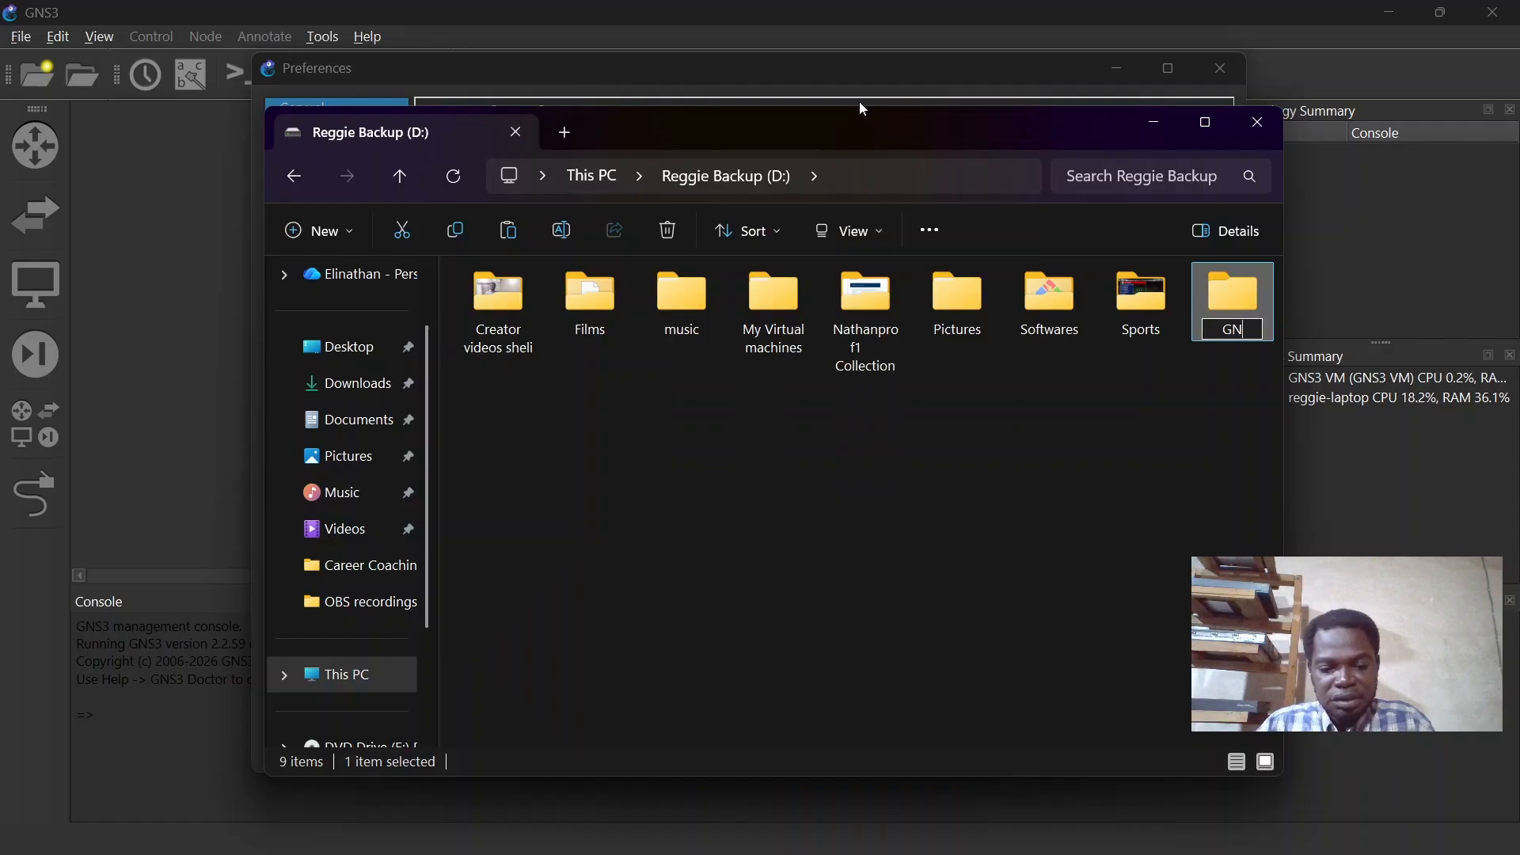
type("S3")
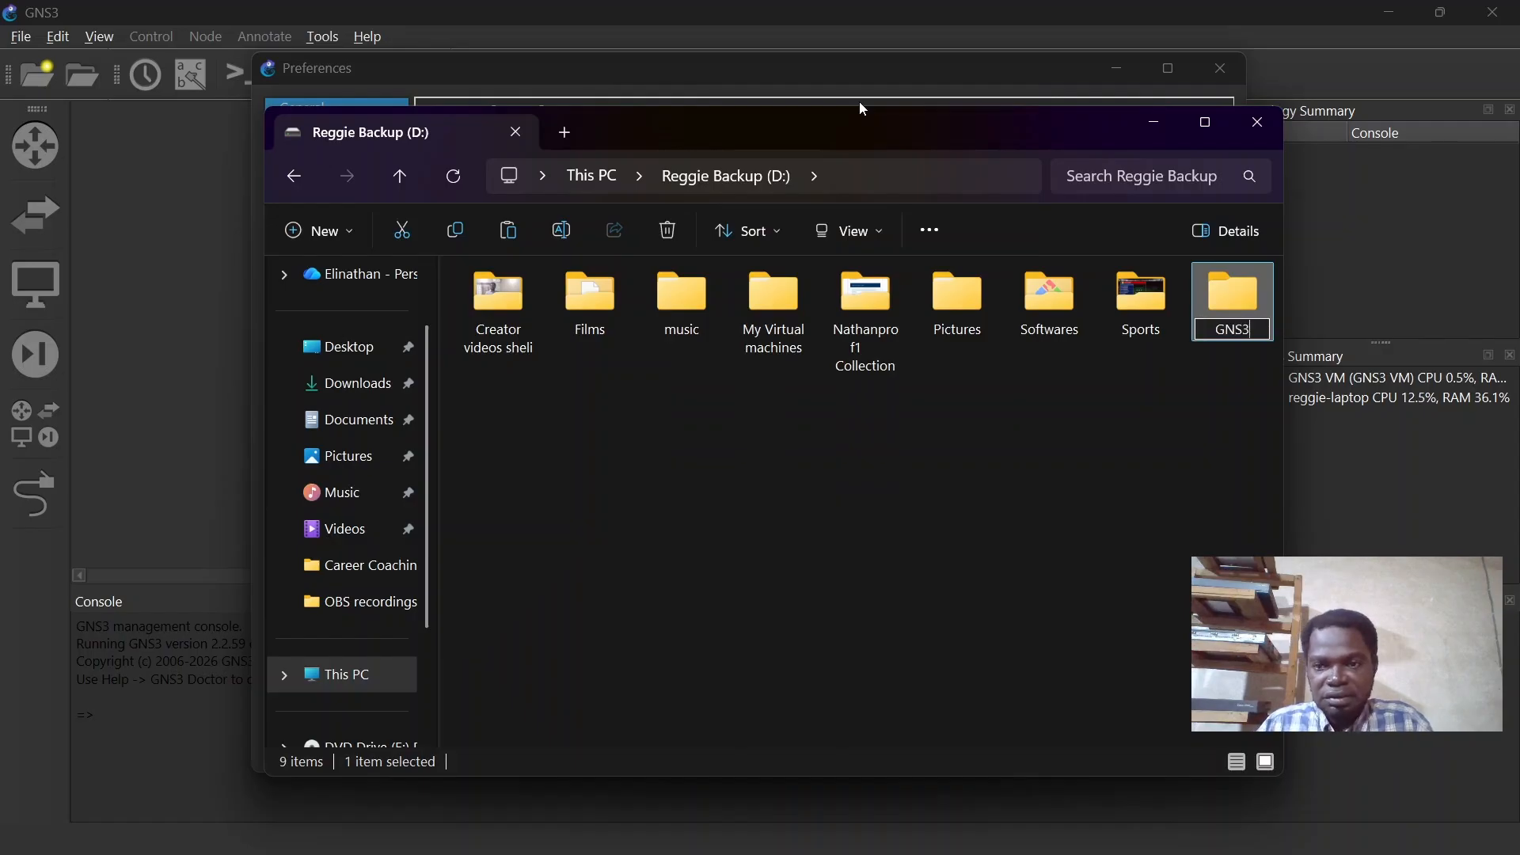
key("Return")
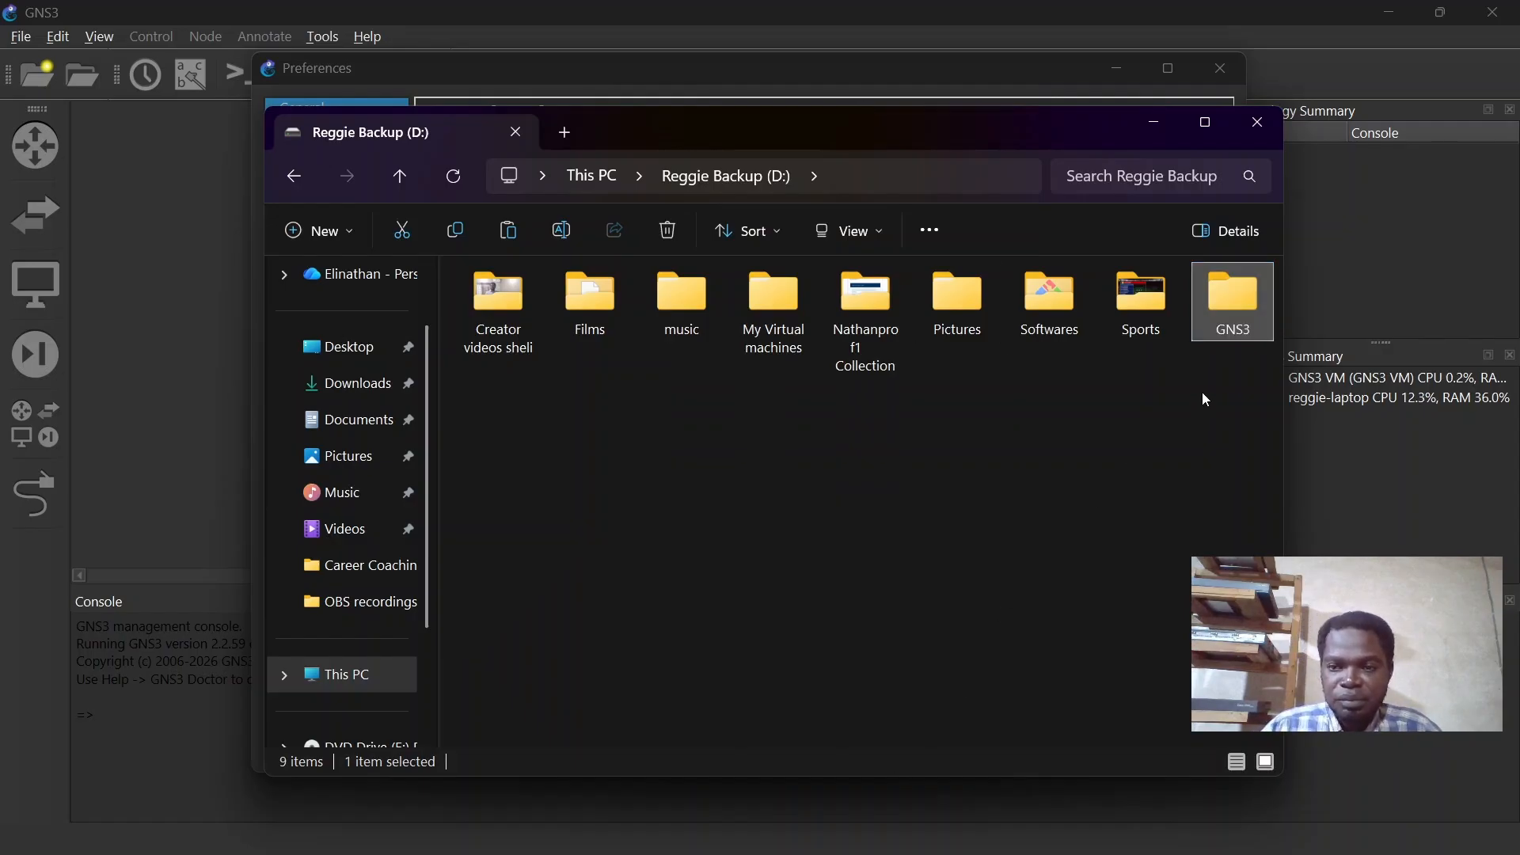
- Inside the D:\GNS3 folder, create subfolders named Projects, symbols and configs to match the local paths in the preferences
double_click(1232, 297)
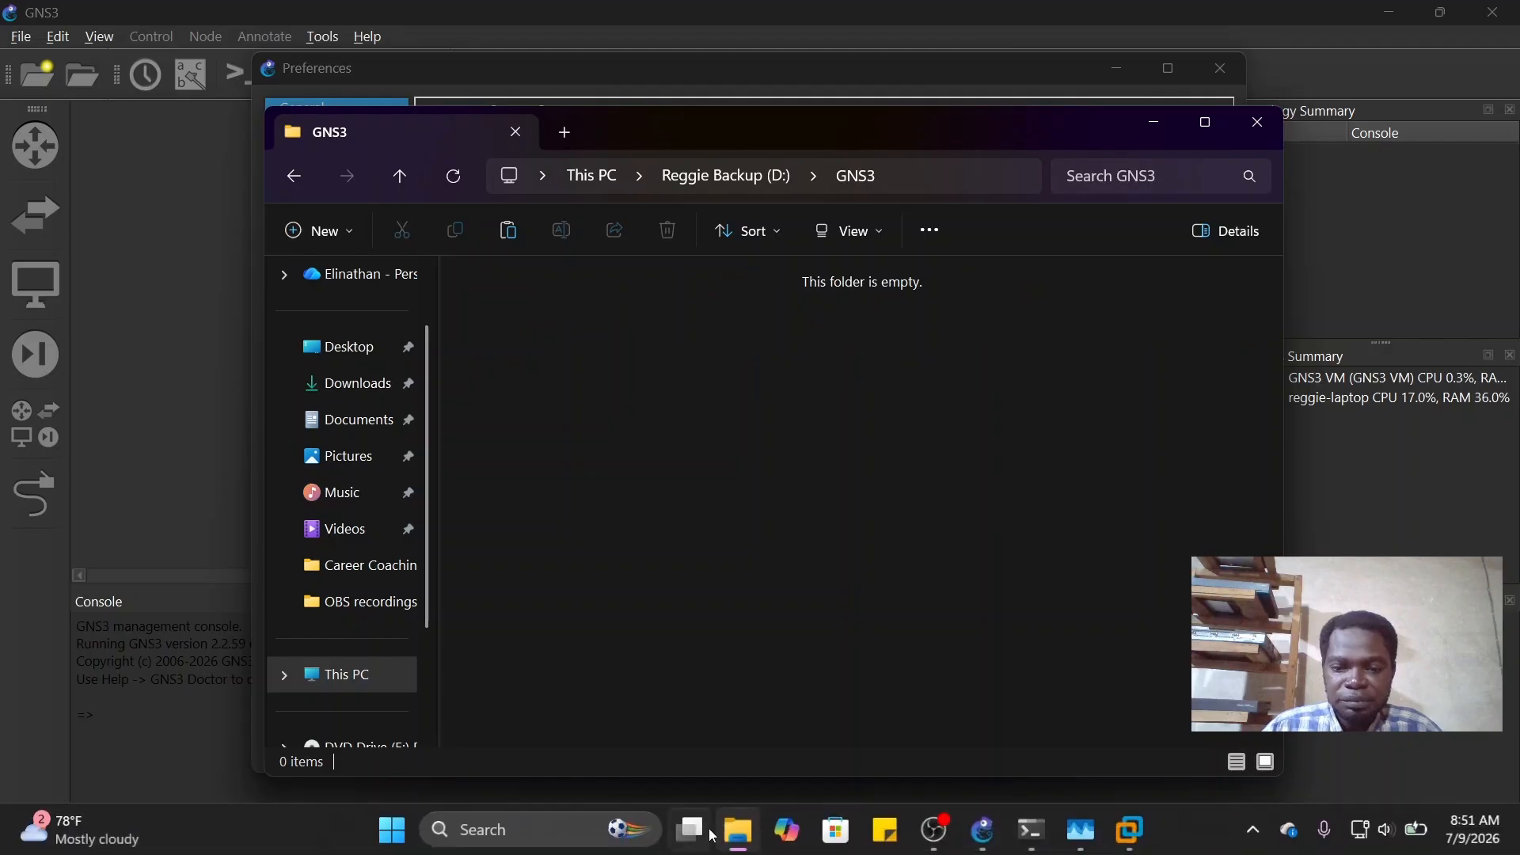
left_click(736, 835)
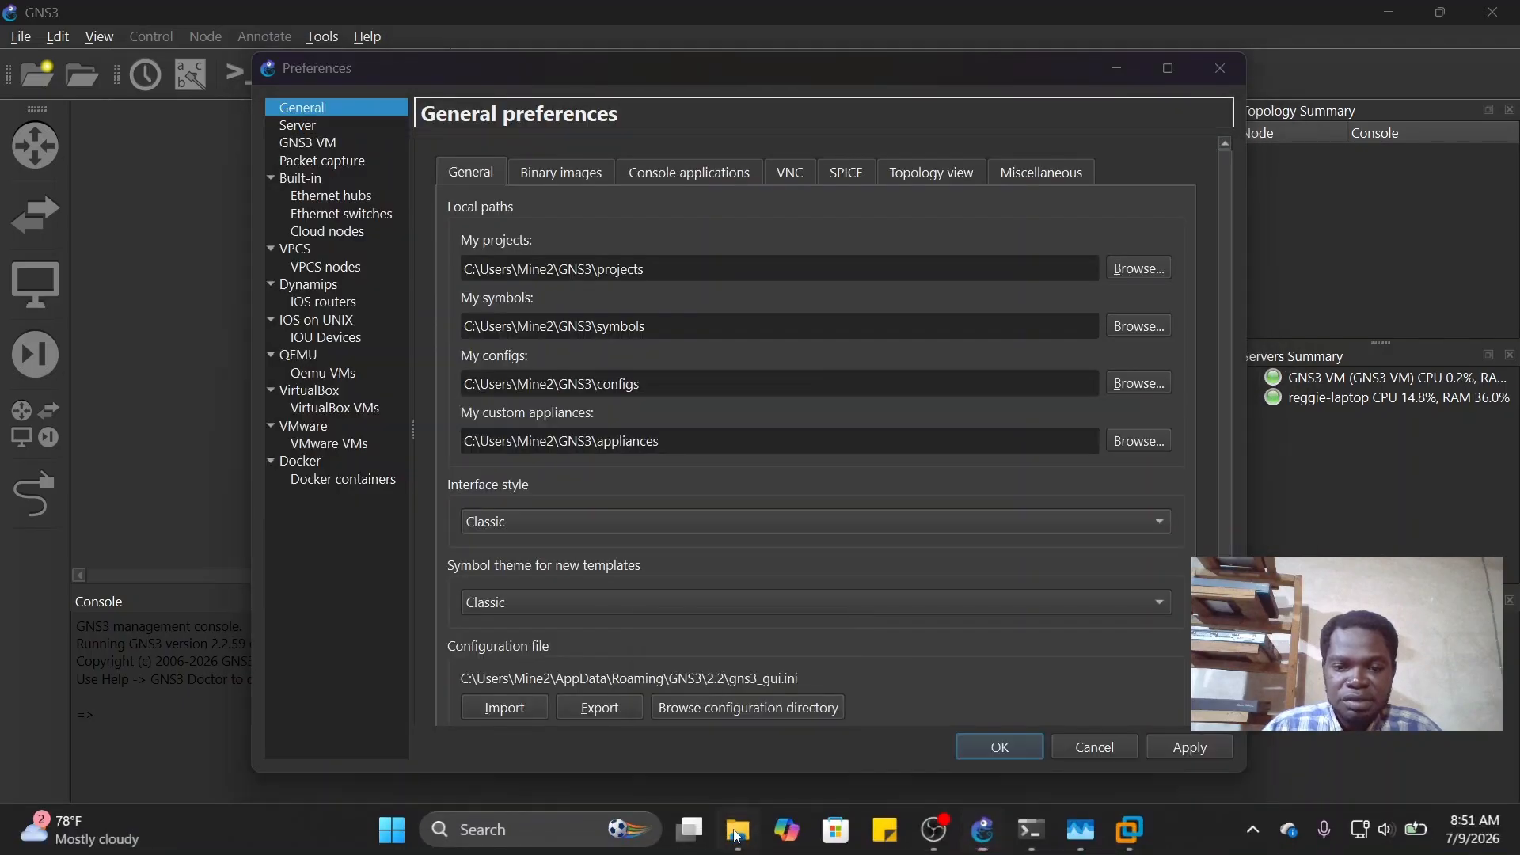
left_click(737, 835)
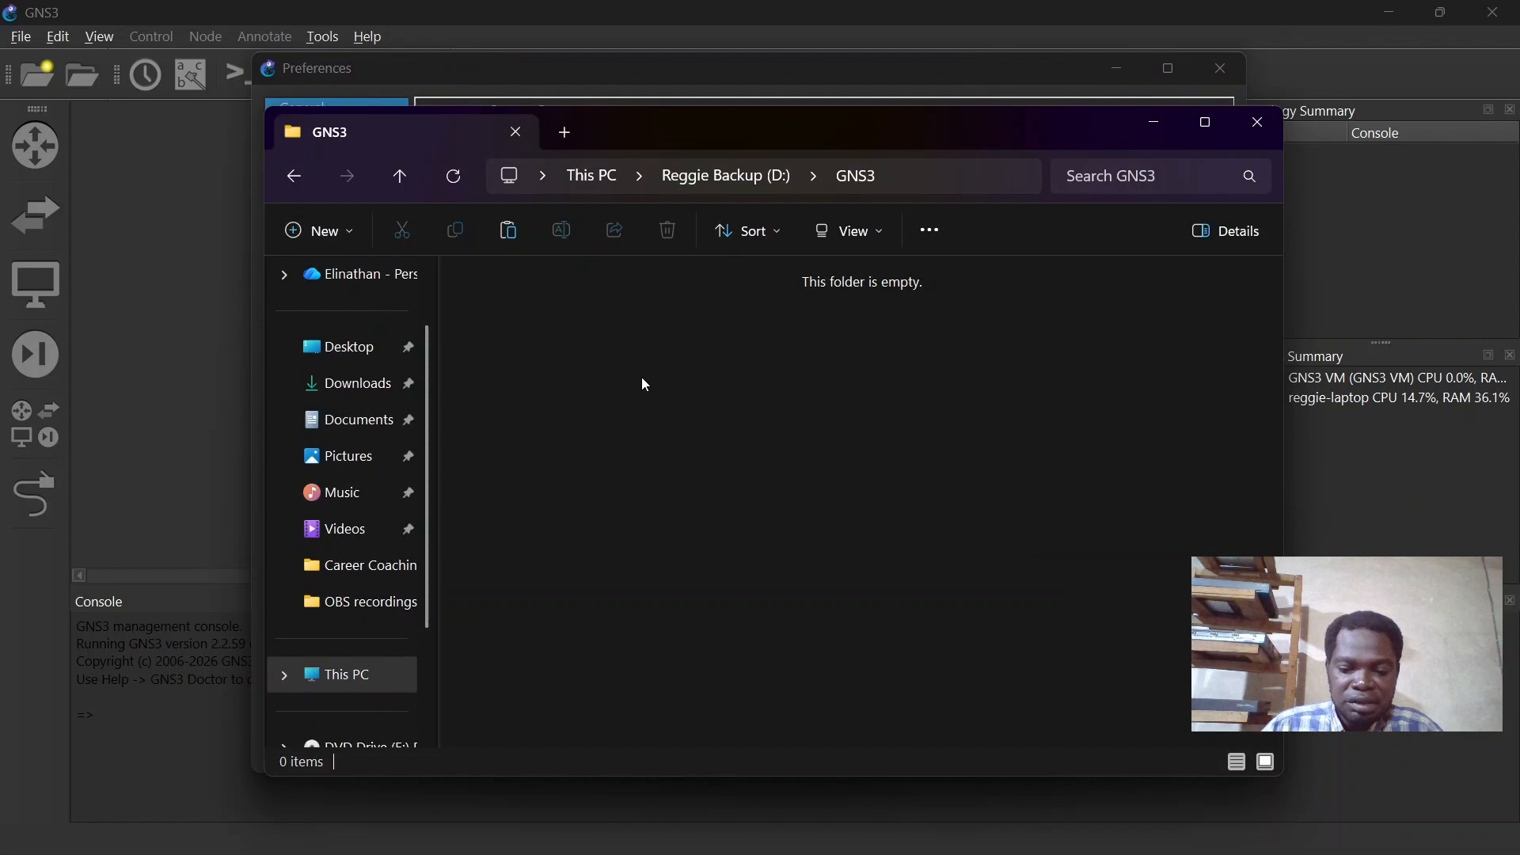
key("shift+F10")
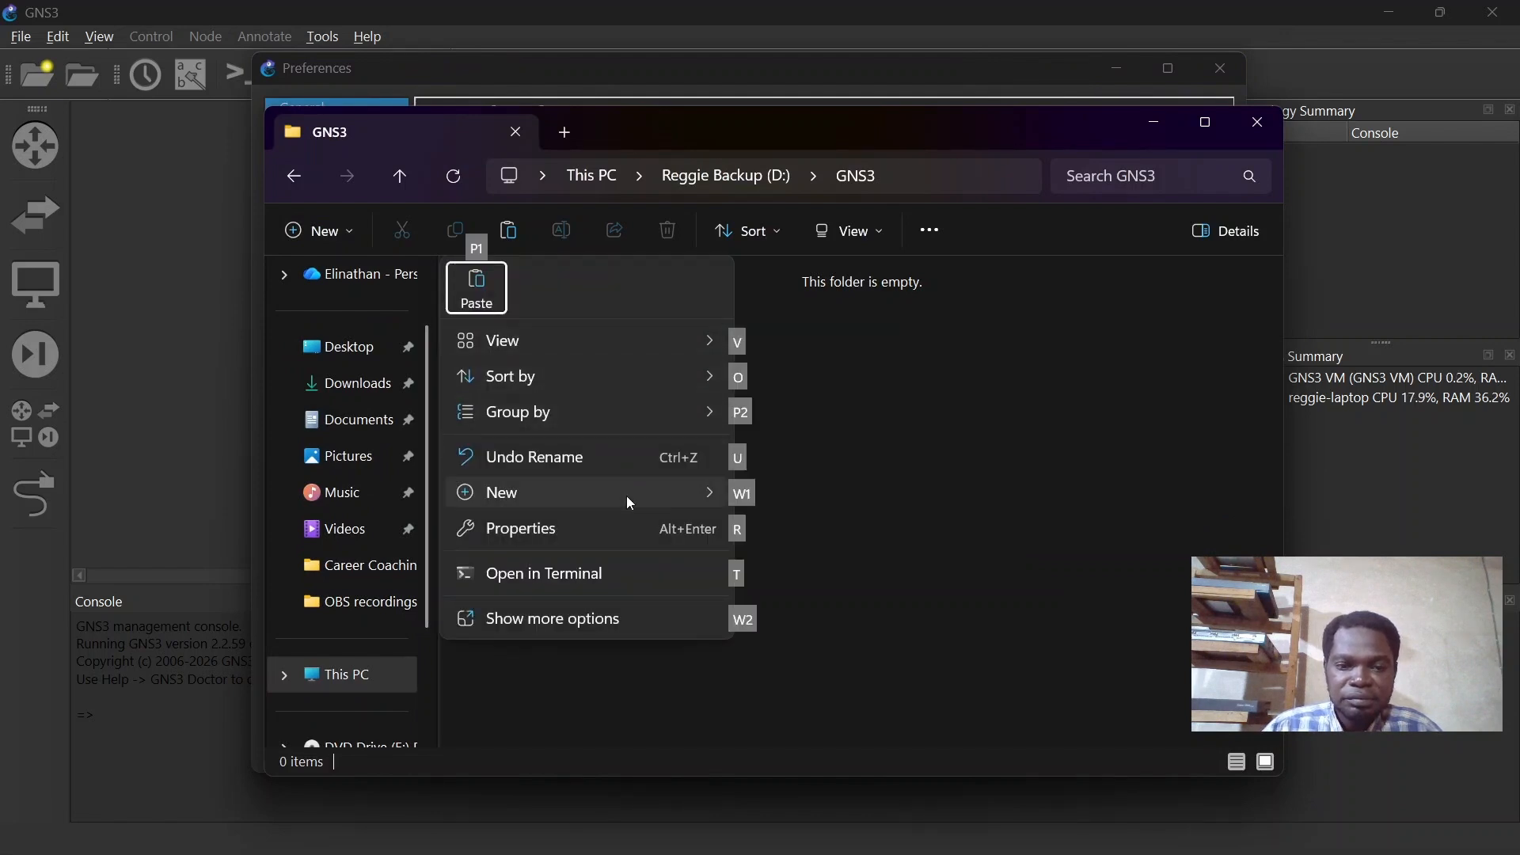
mouse_move(625, 495)
left_click(812, 101)
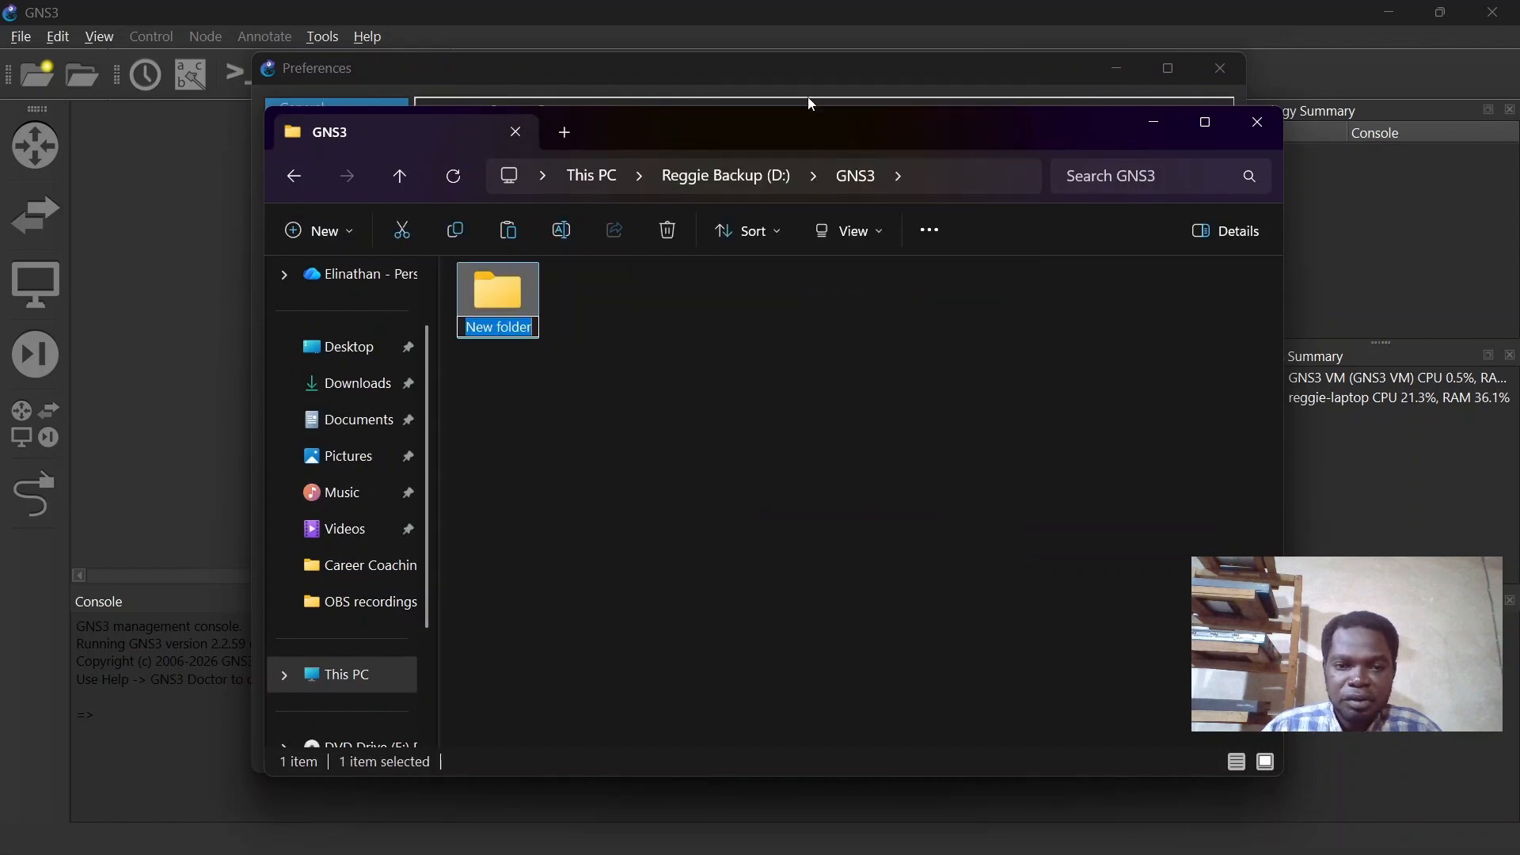
type("P")
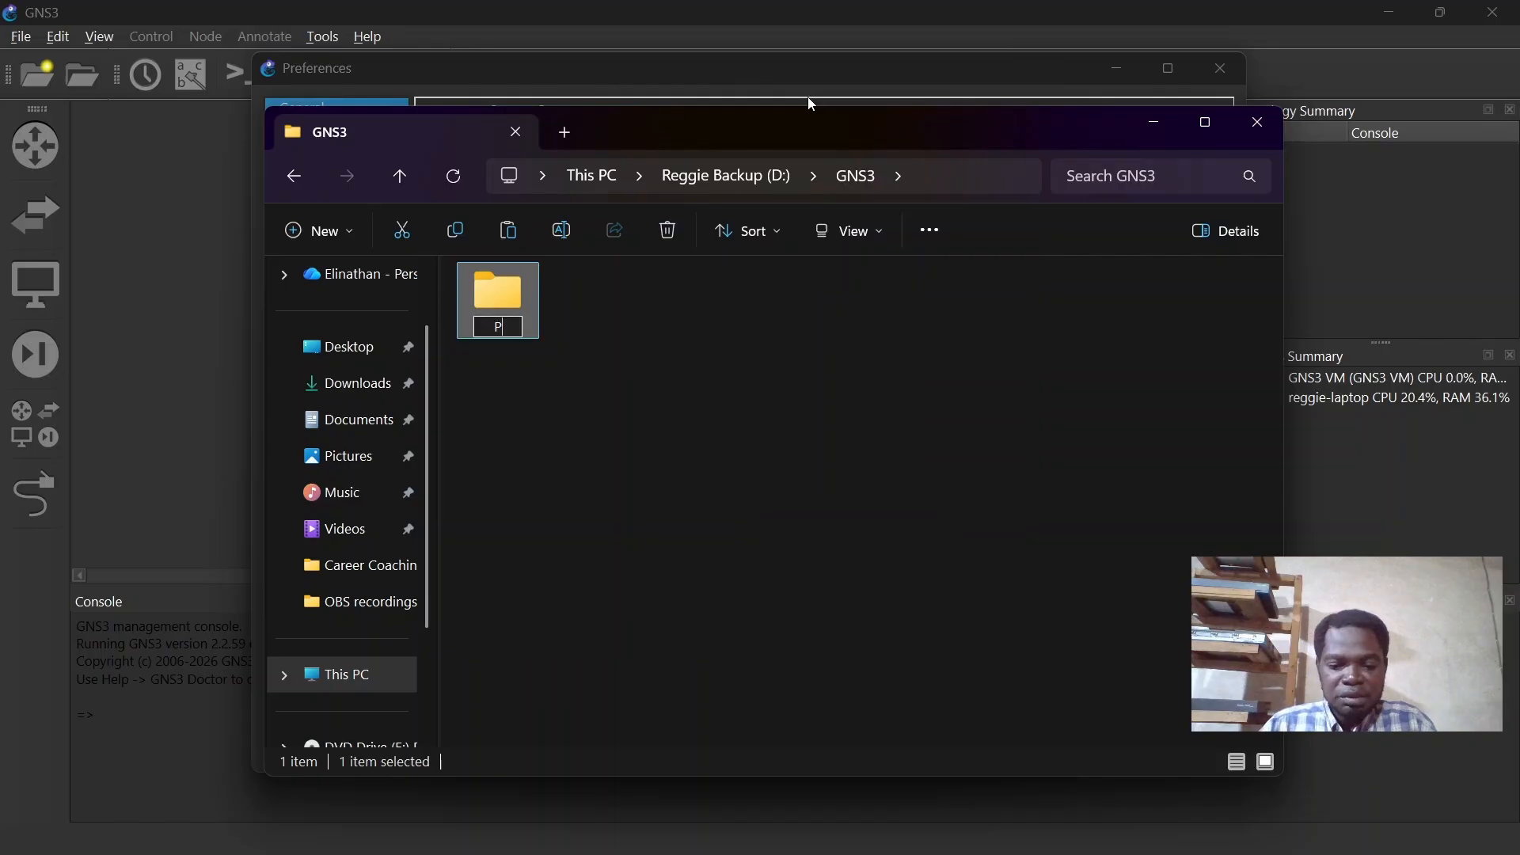
type("rojects")
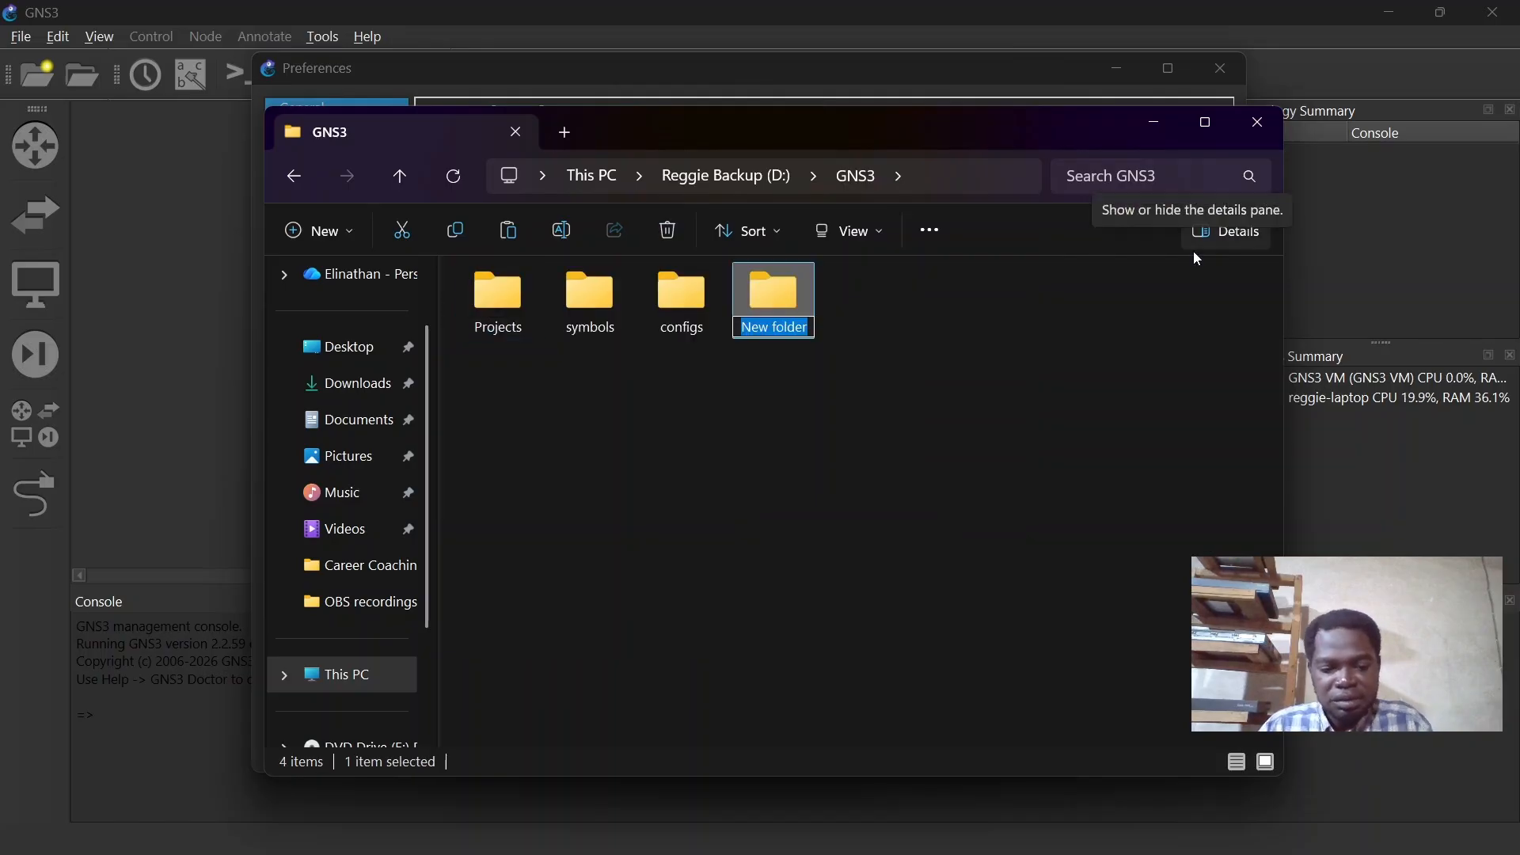
- Name the newly added fourth subfolder of D:\GNS3 appliances and minimize File Explorer to return to the GNS3 preferences
type("appli")
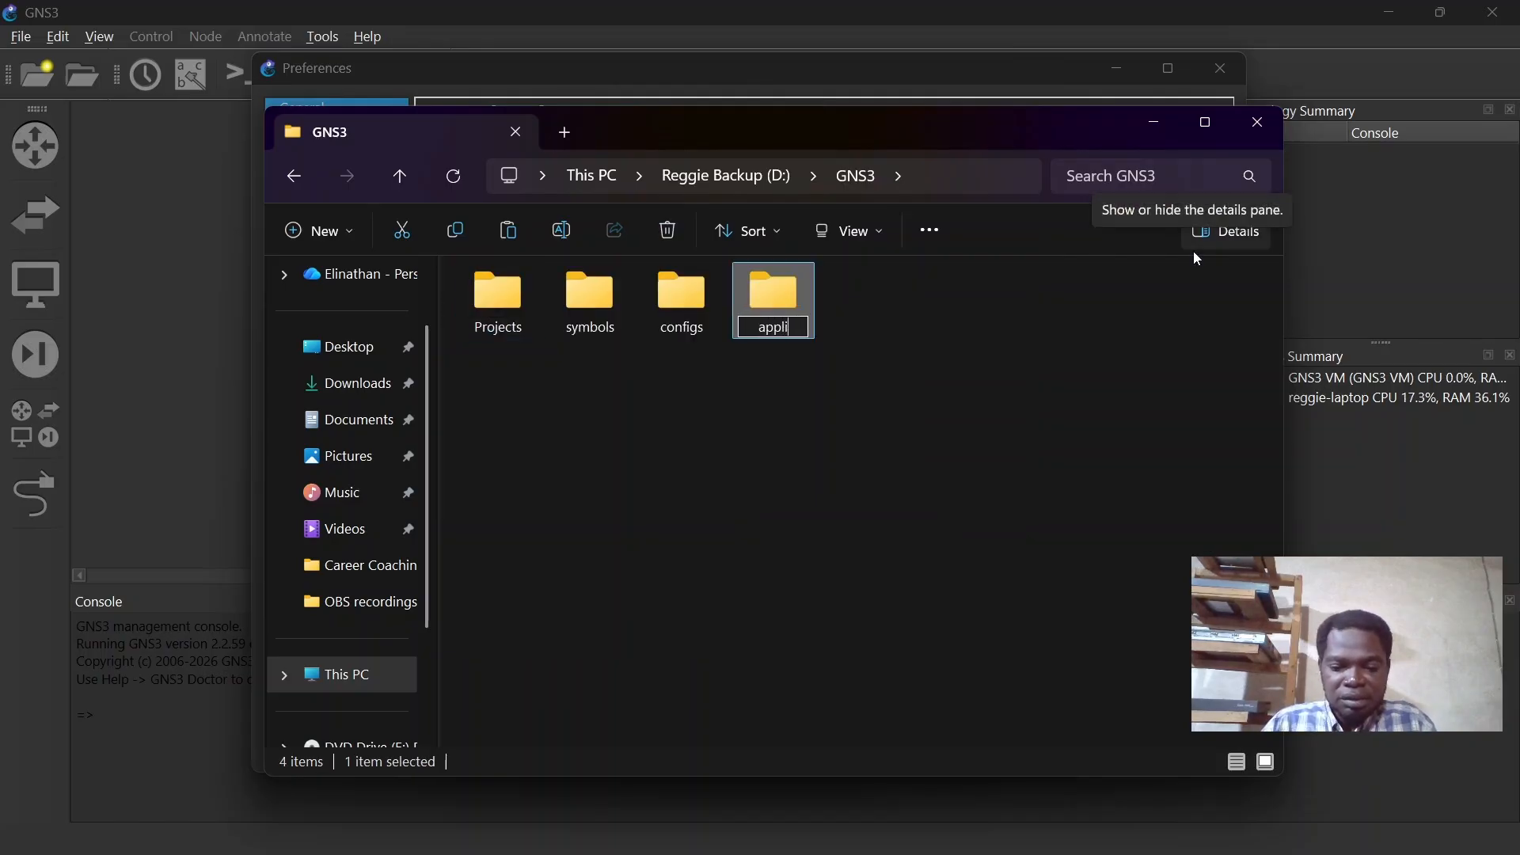
type("ances")
key("Return")
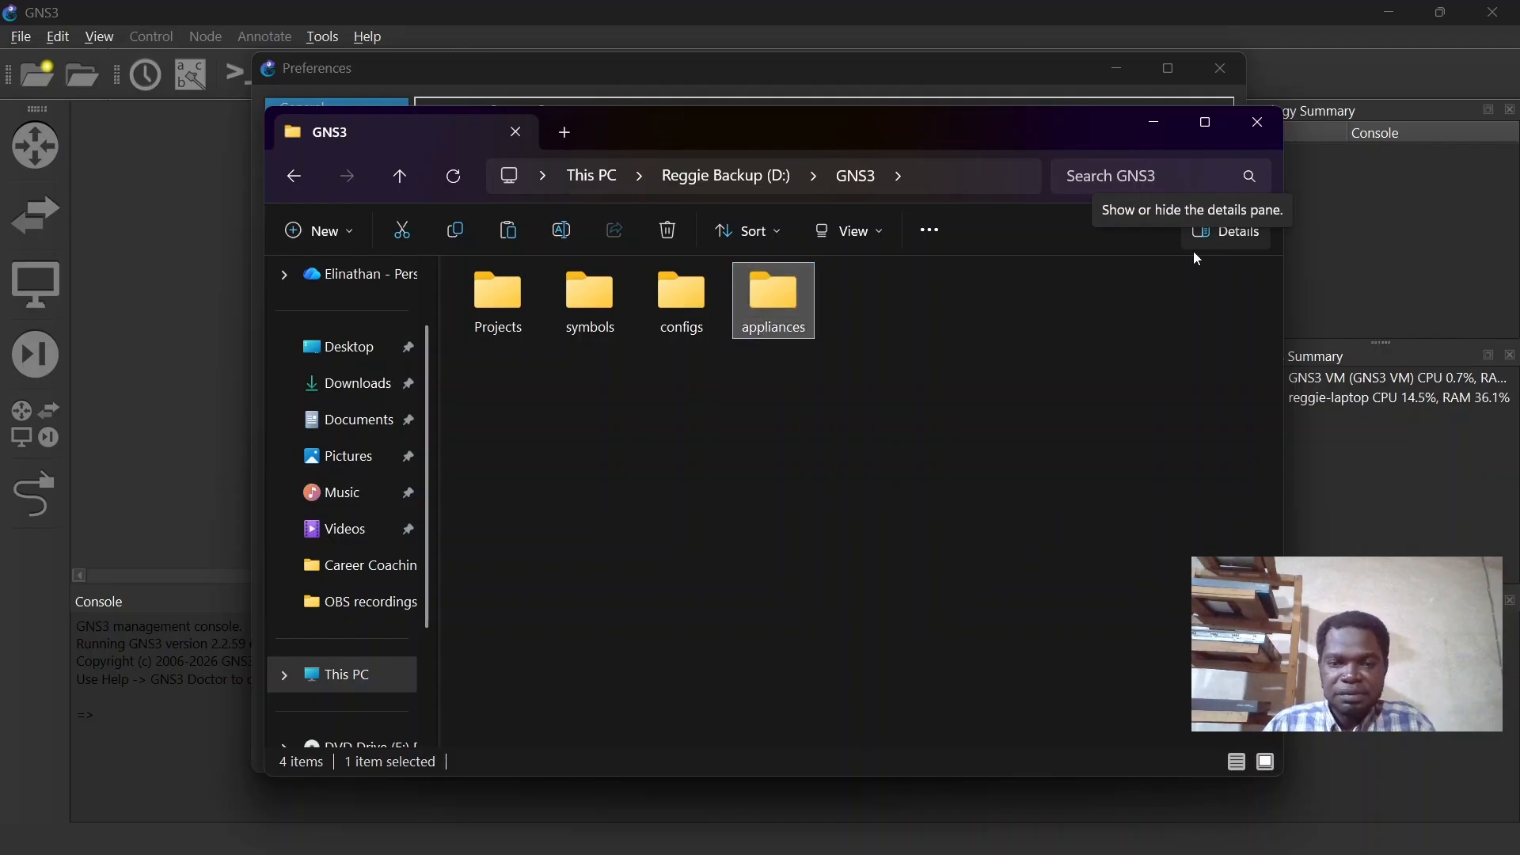
left_click(294, 176)
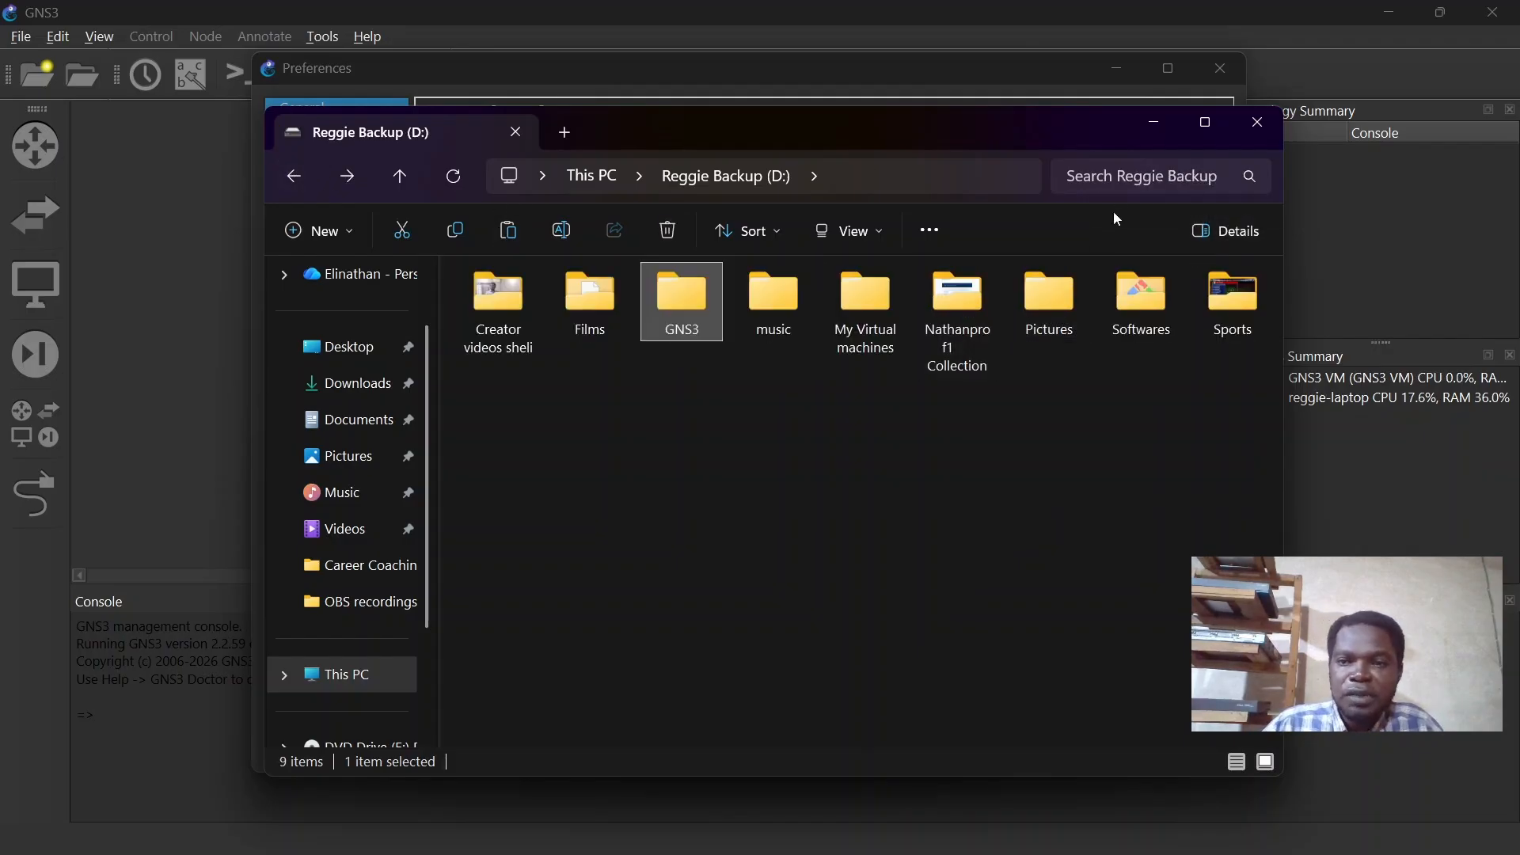
left_click(1152, 127)
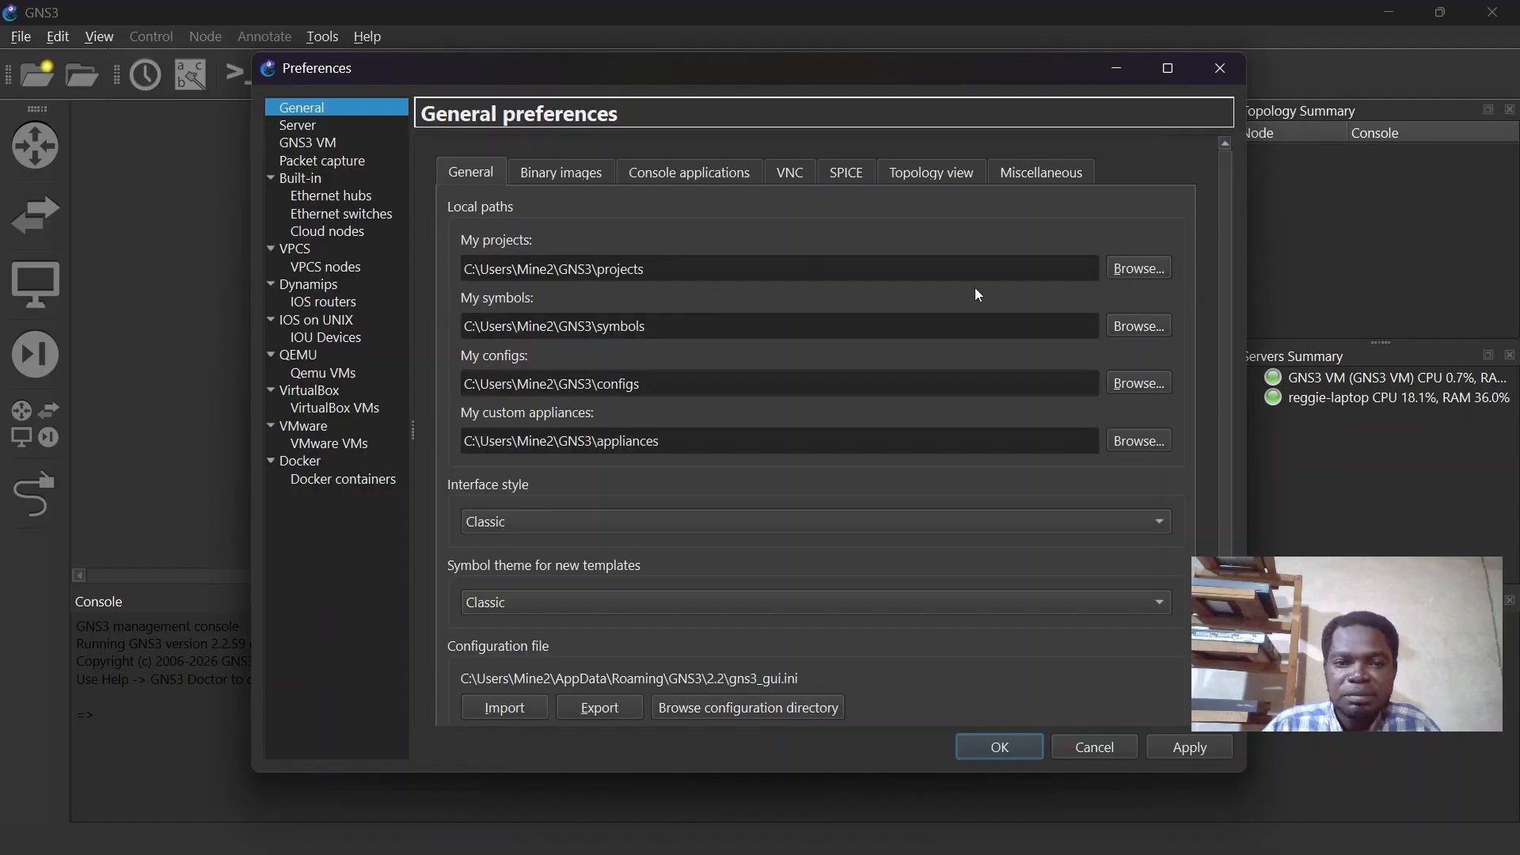
- Set the My projects directory to the D:\GNS3\Projects folder
left_click(1137, 269)
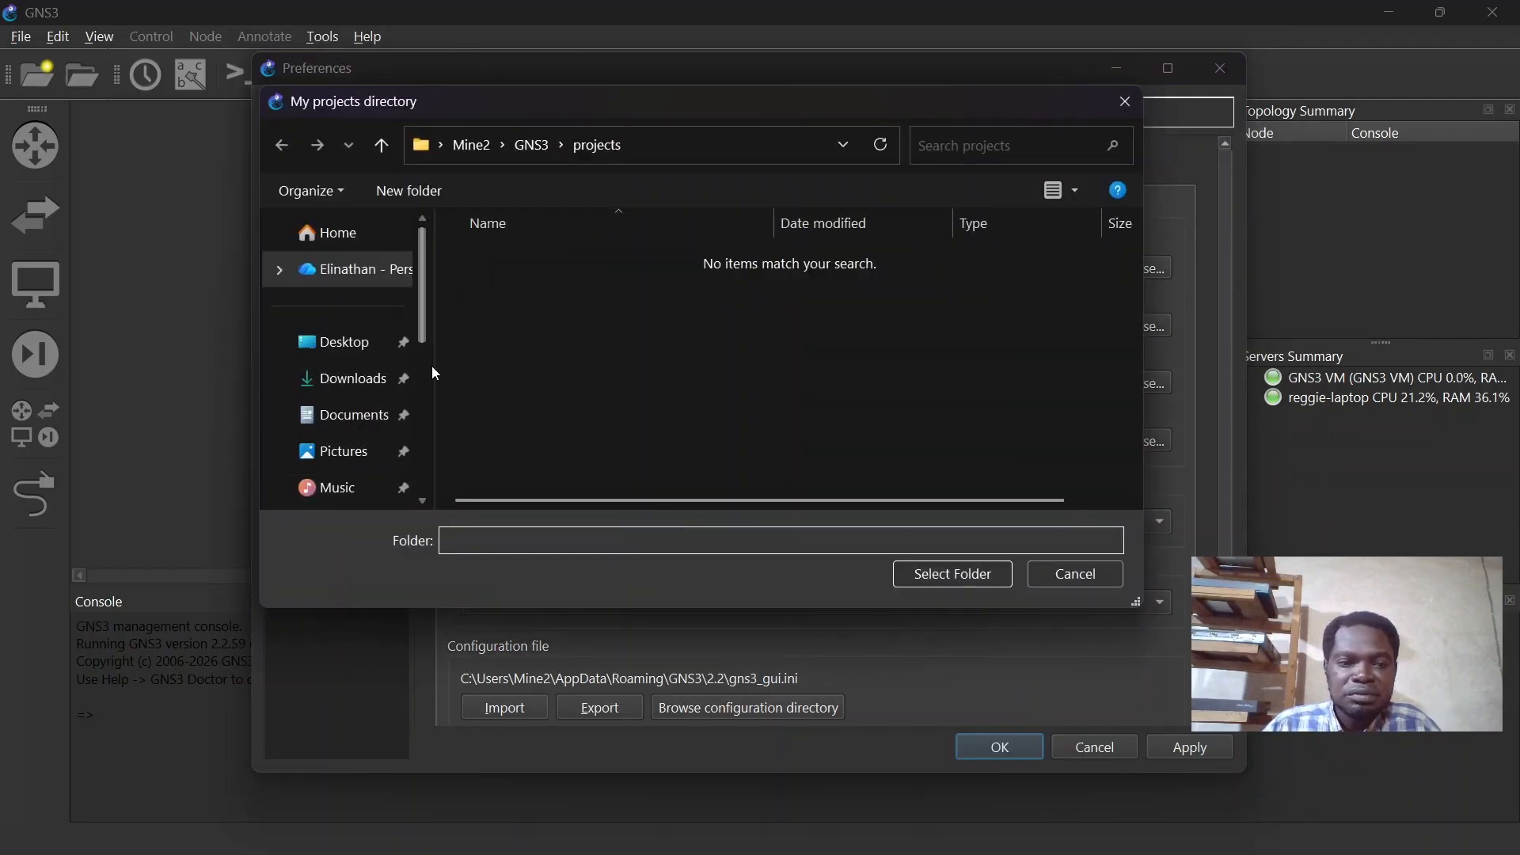
left_click_drag(421, 321, 434, 481)
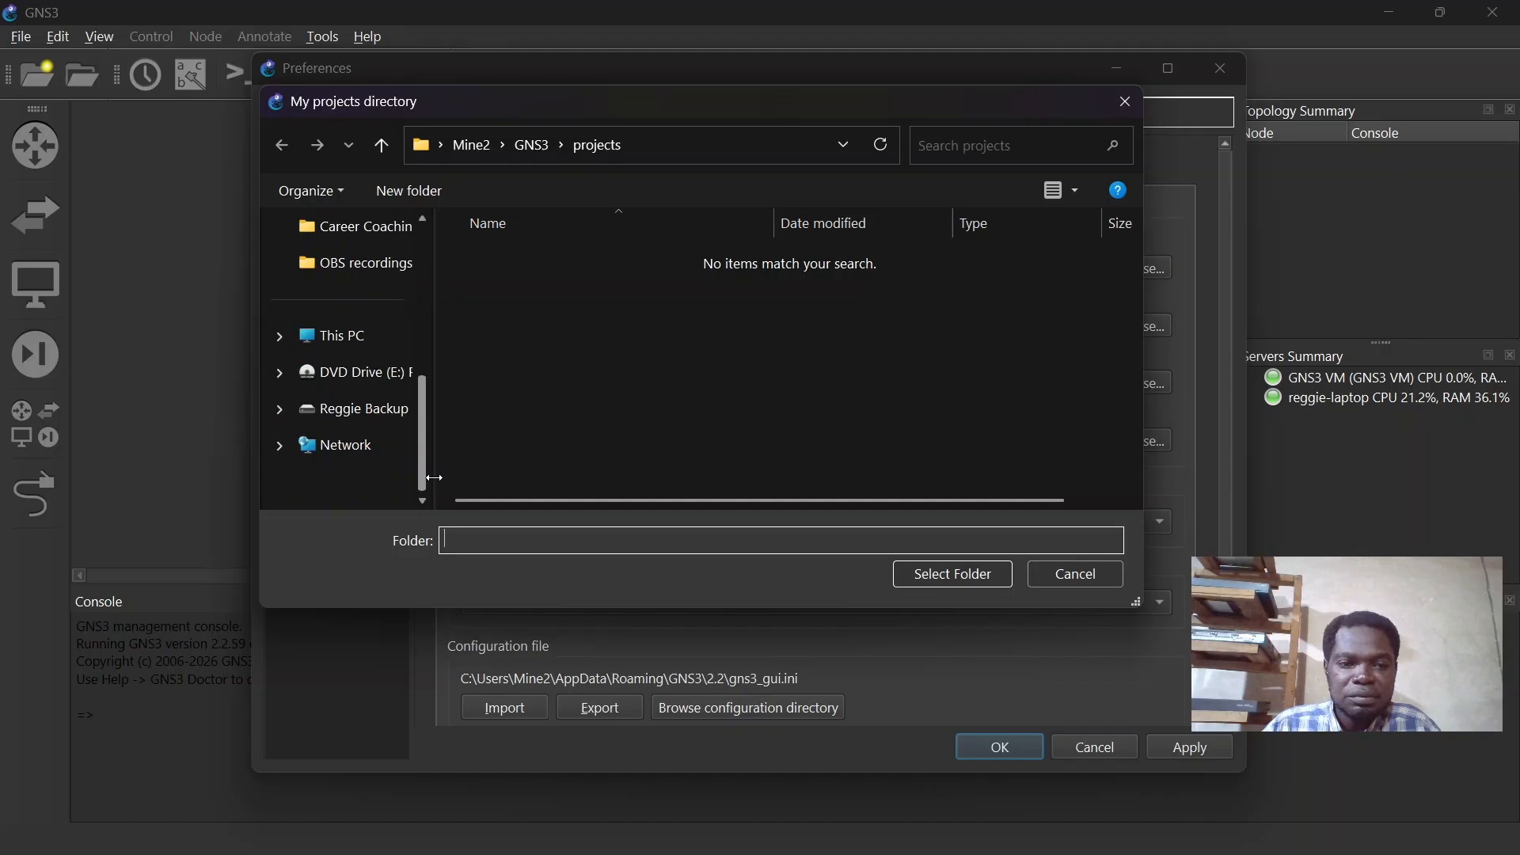
left_click(370, 410)
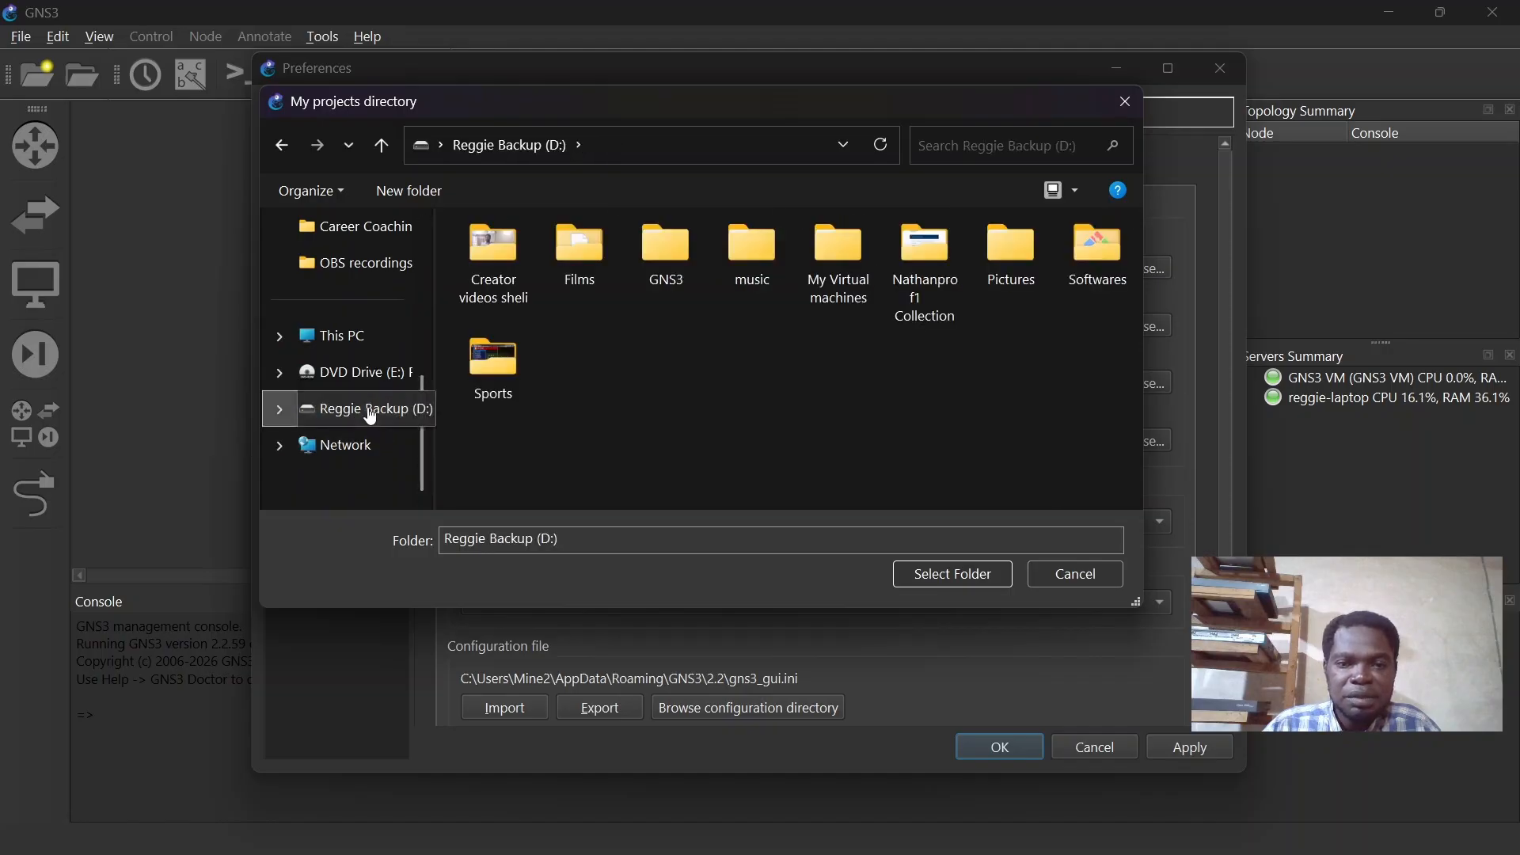
double_click(663, 259)
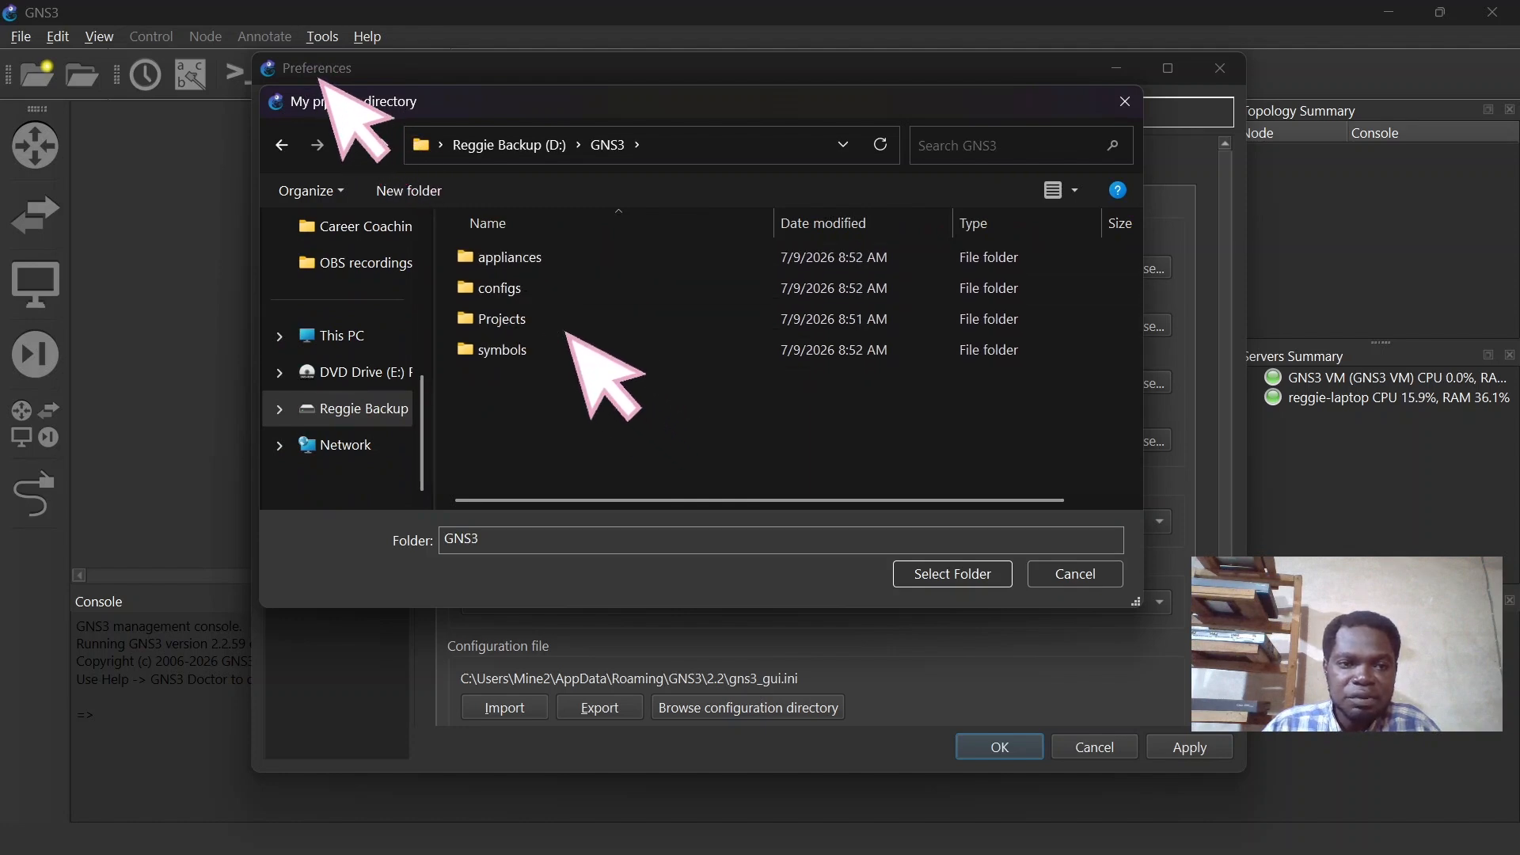
left_click(500, 320)
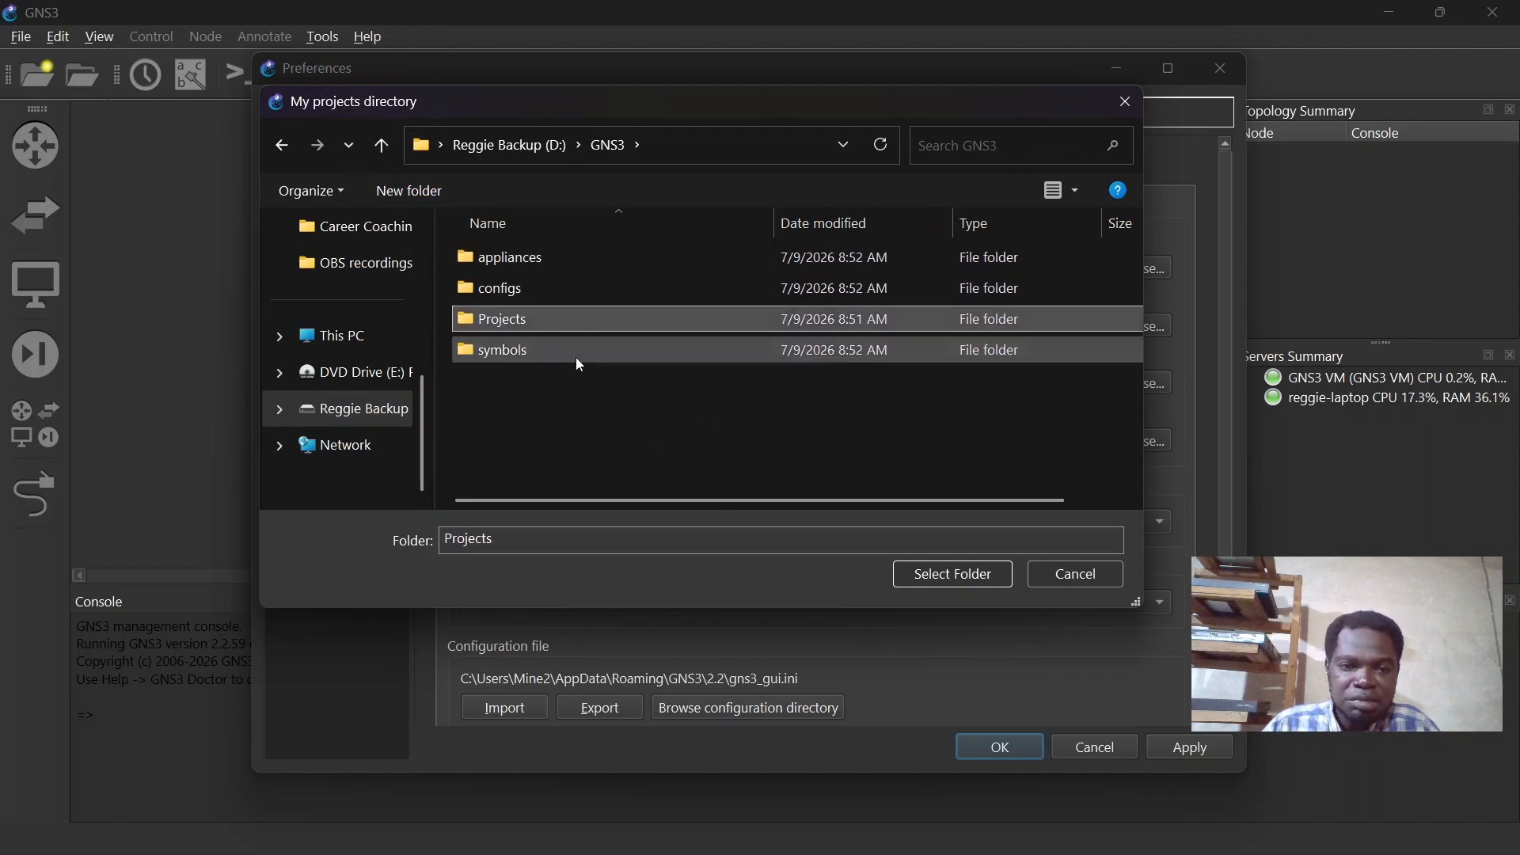
left_click(940, 583)
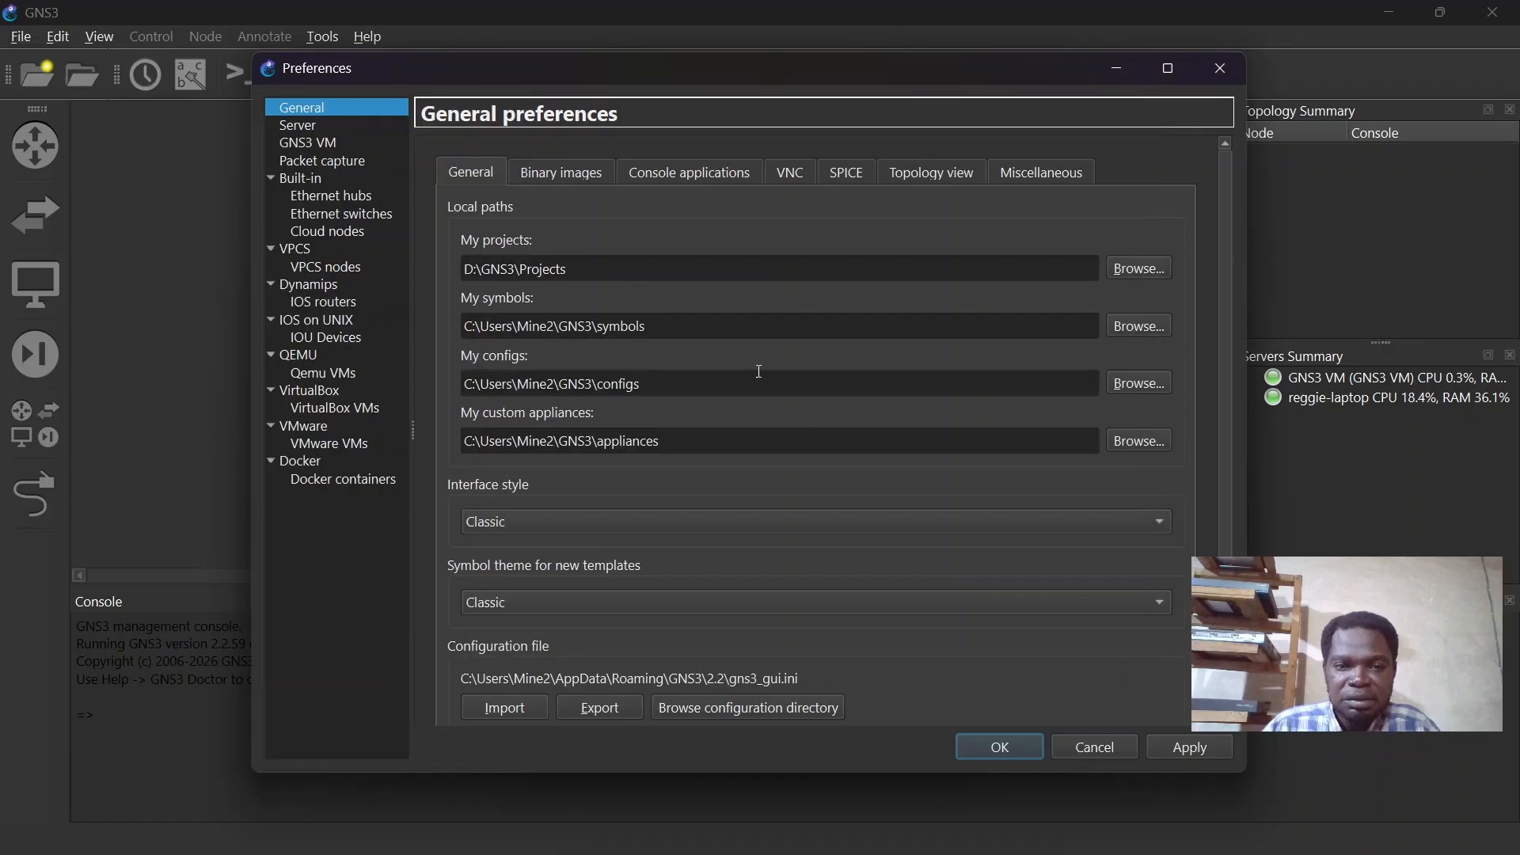
- Set the My symbols directory to the D:\GNS3\symbols folder
left_click(1128, 335)
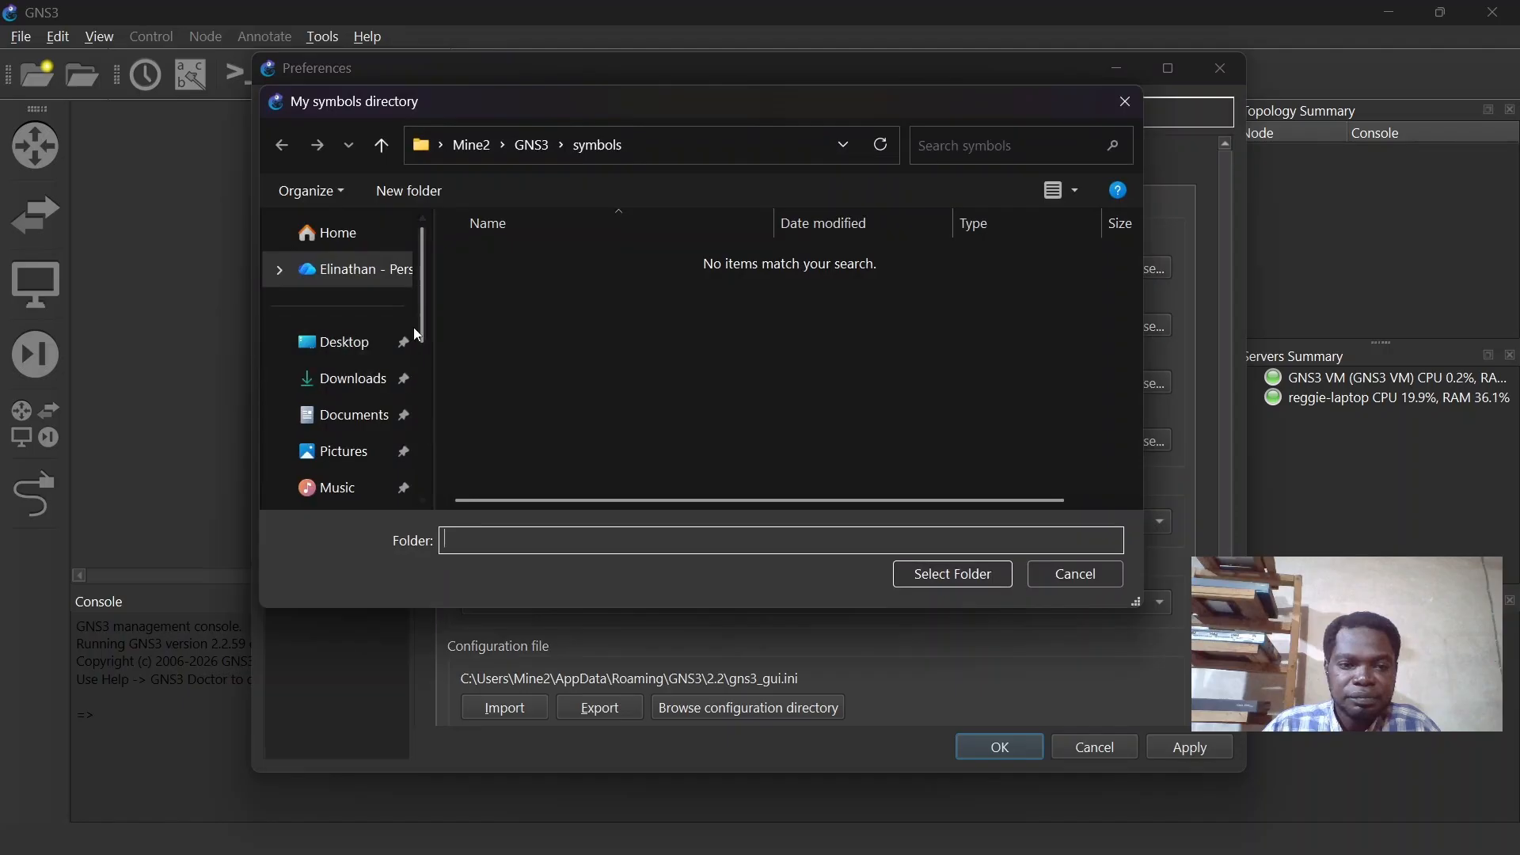
left_click_drag(423, 320, 439, 493)
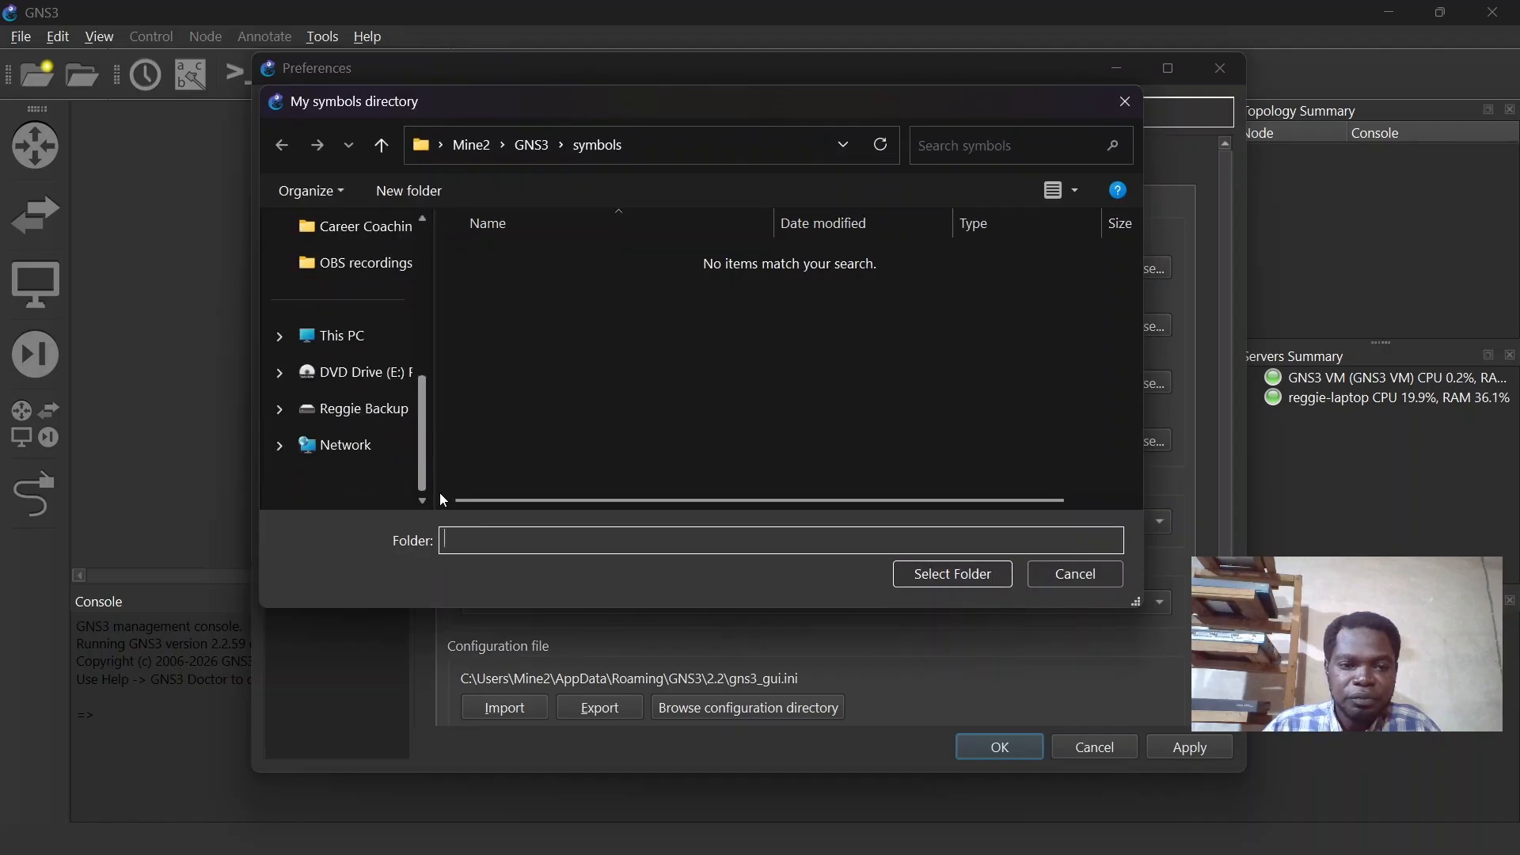
left_click(378, 408)
double_click(684, 277)
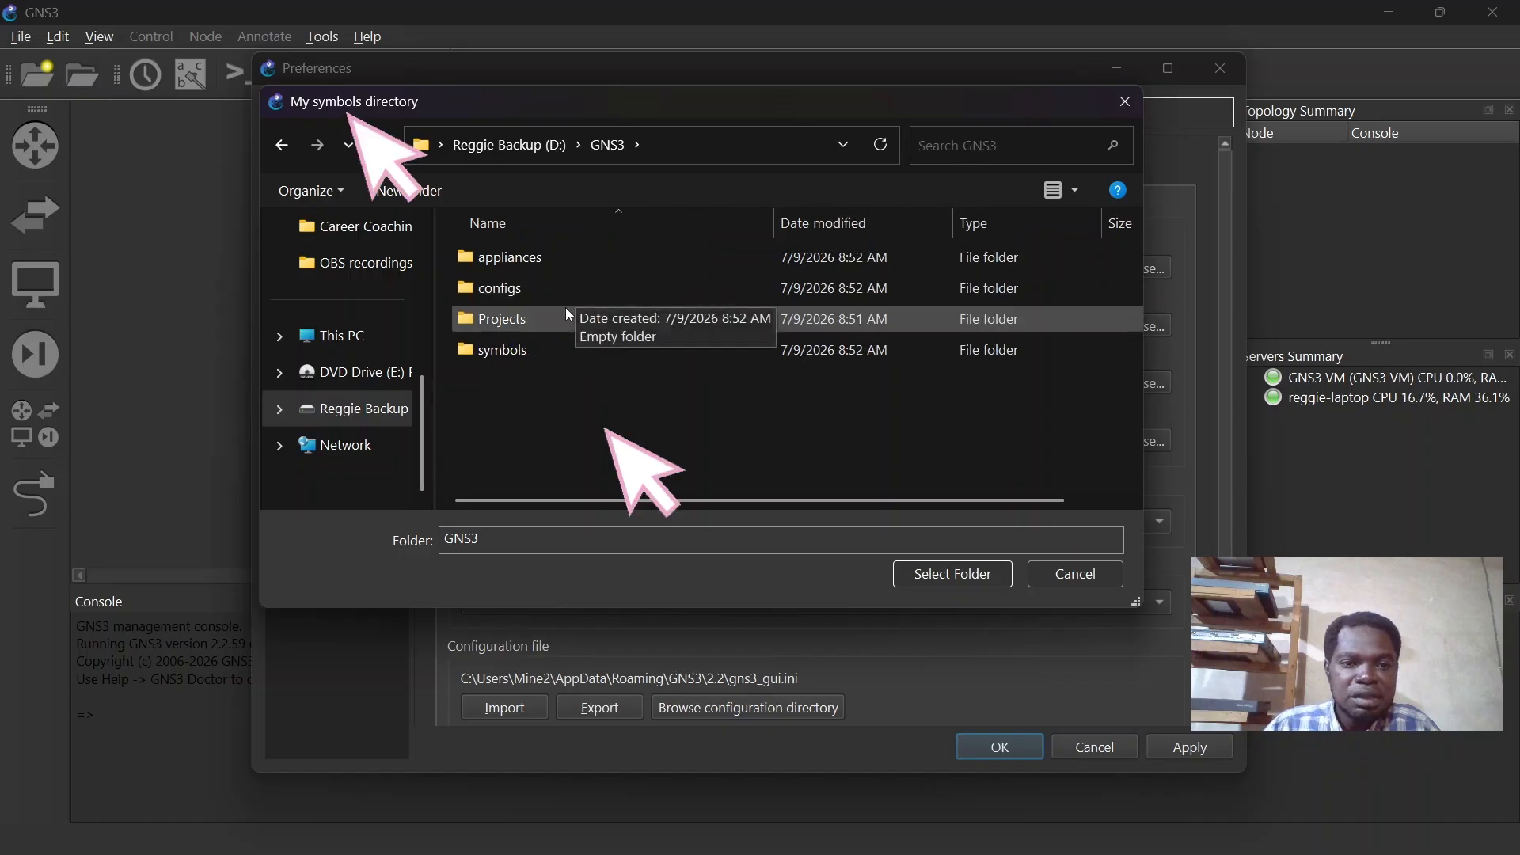
left_click(548, 347)
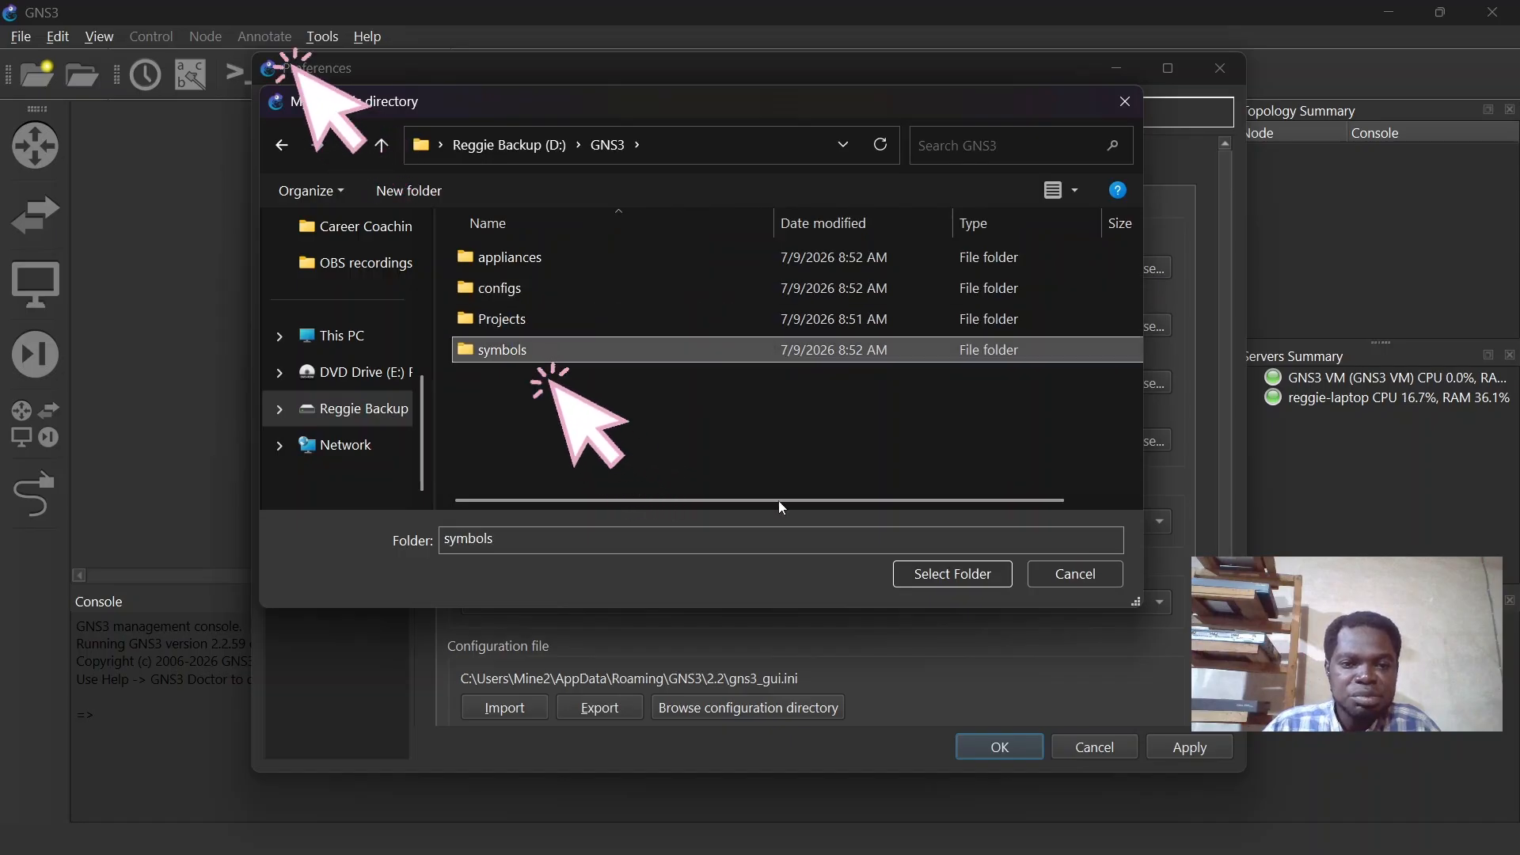
left_click(947, 575)
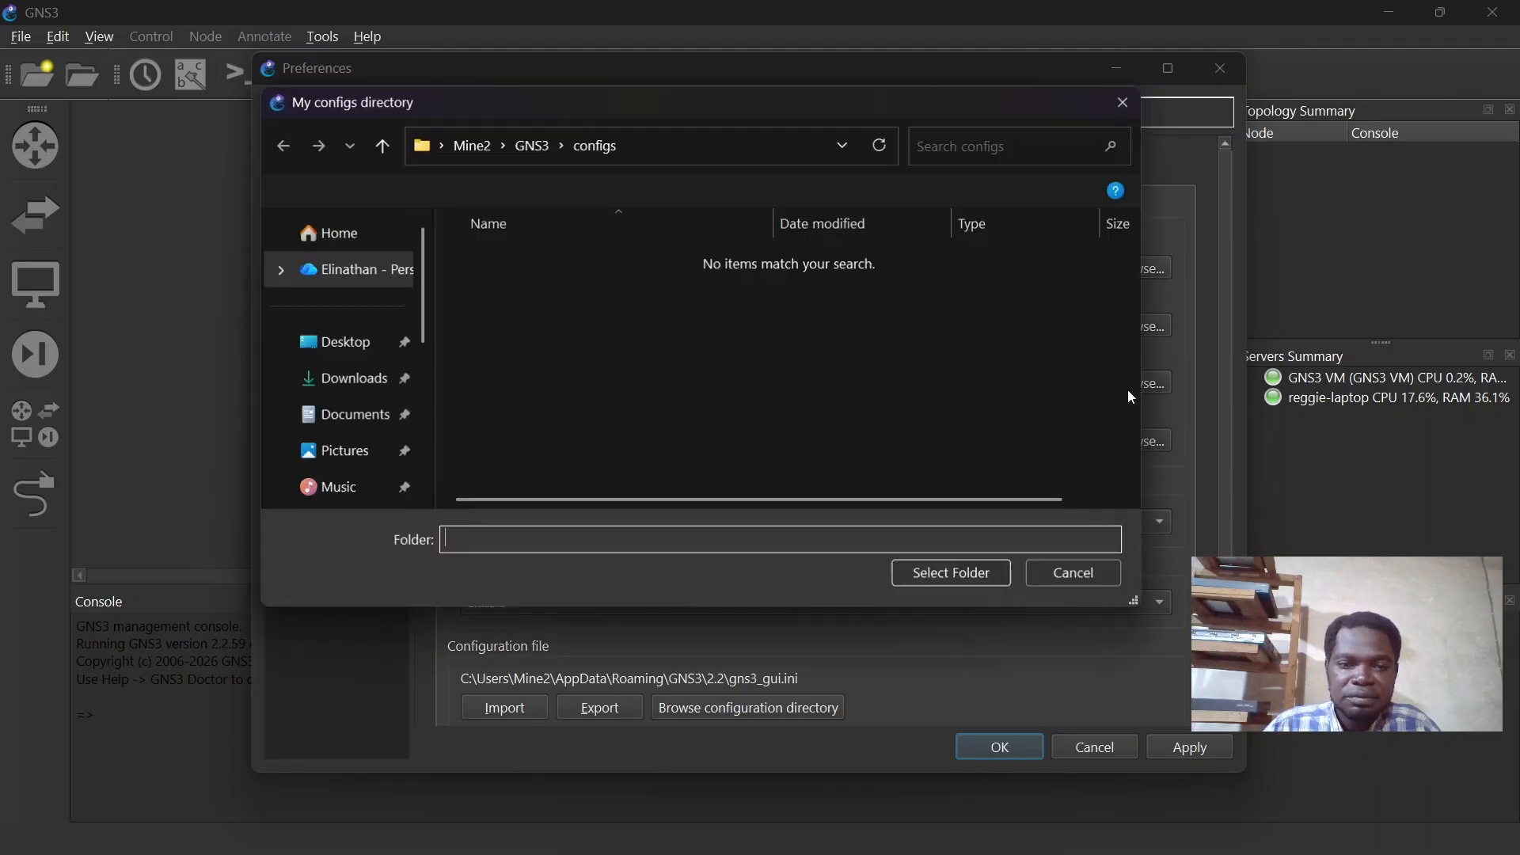
- Set the My configs directory to the D:\GNS3\configs folder
scroll(412, 444, "down", 5)
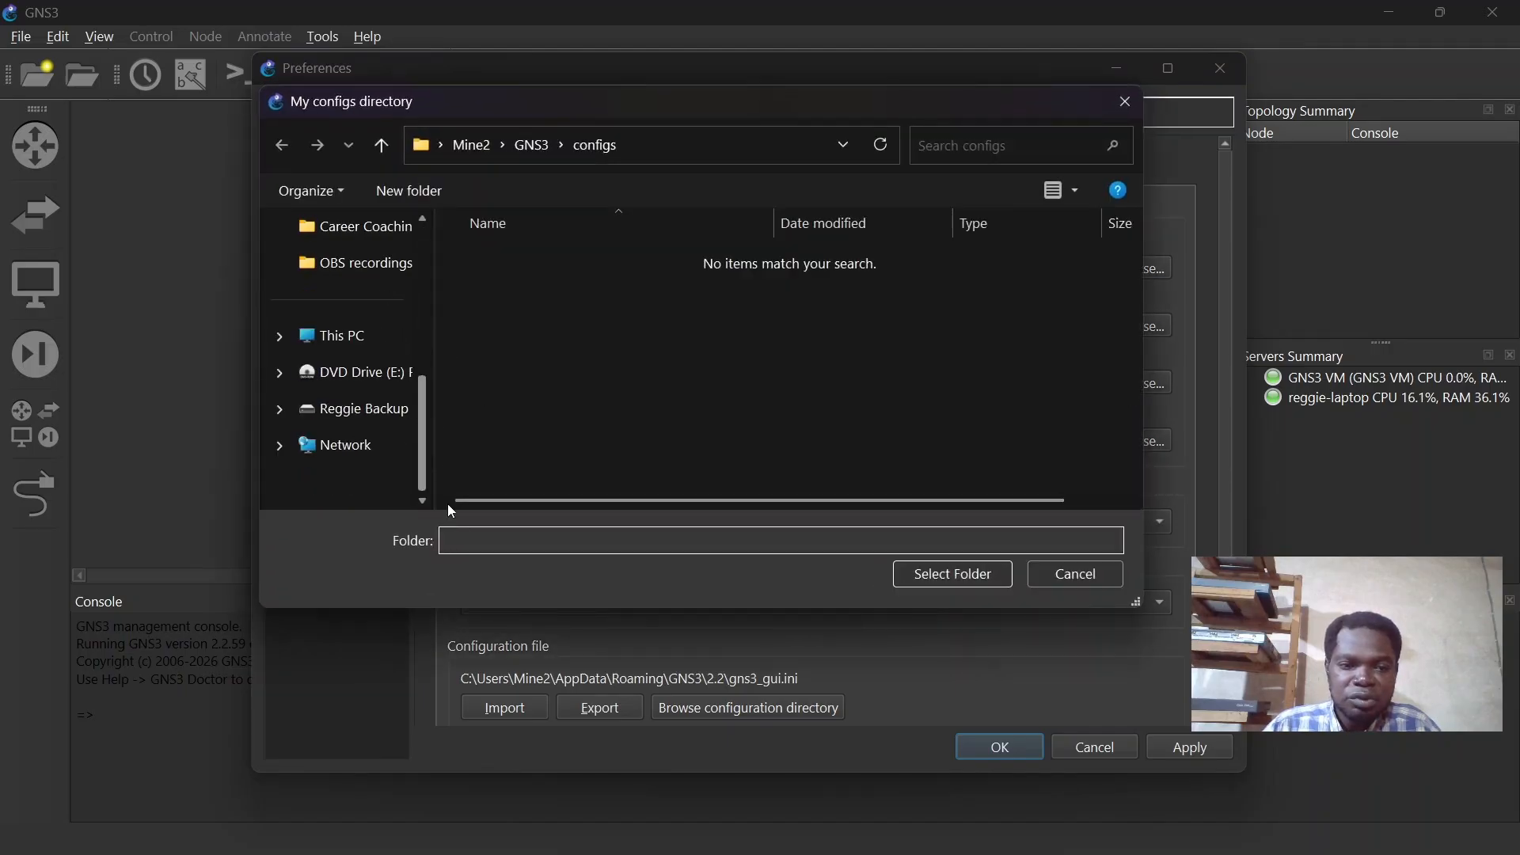
left_click(367, 409)
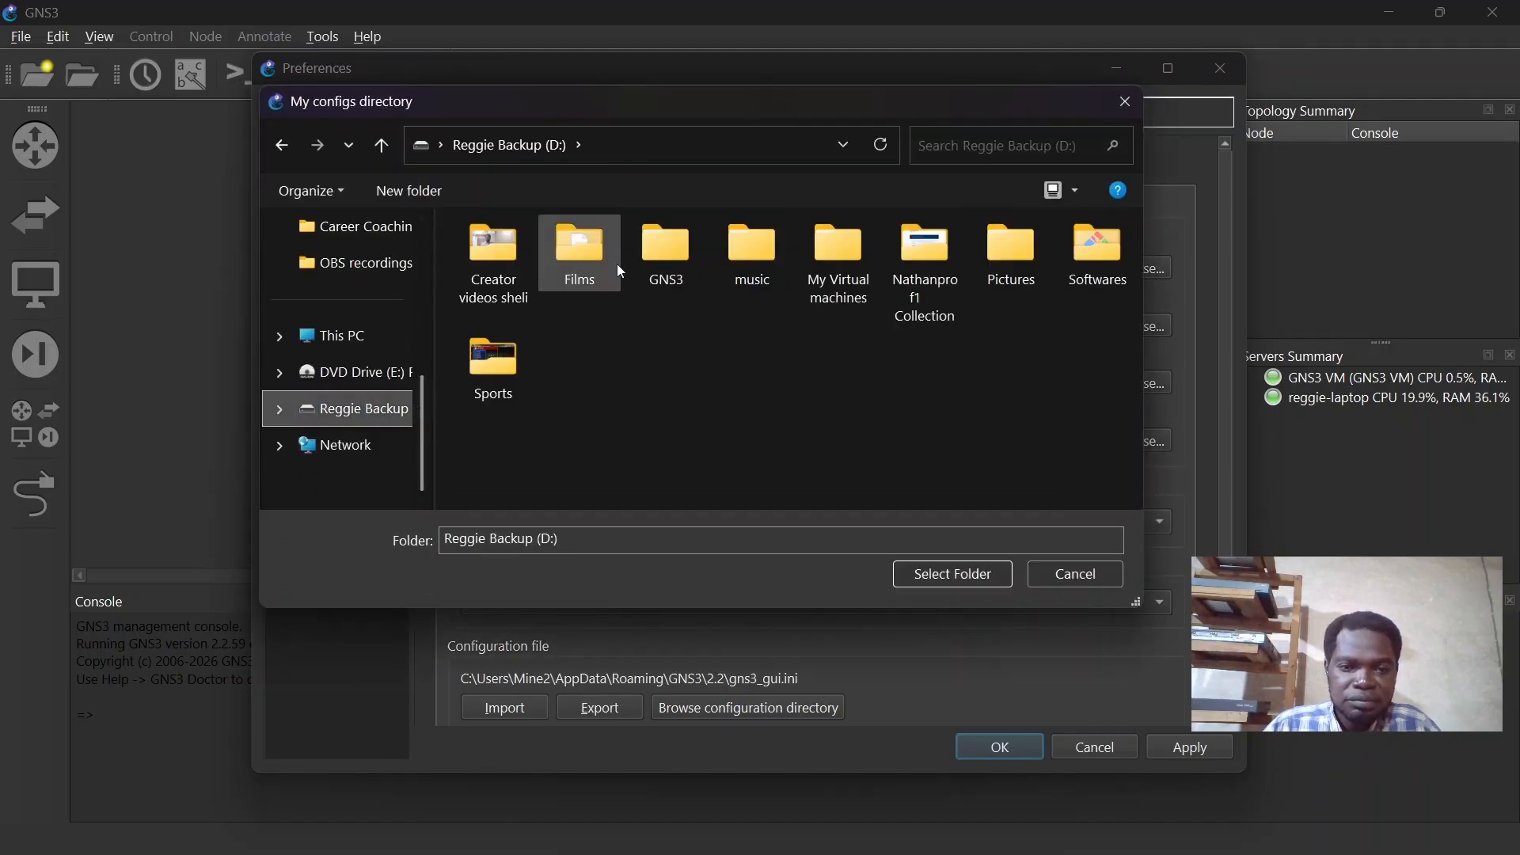
double_click(680, 241)
left_click(546, 289)
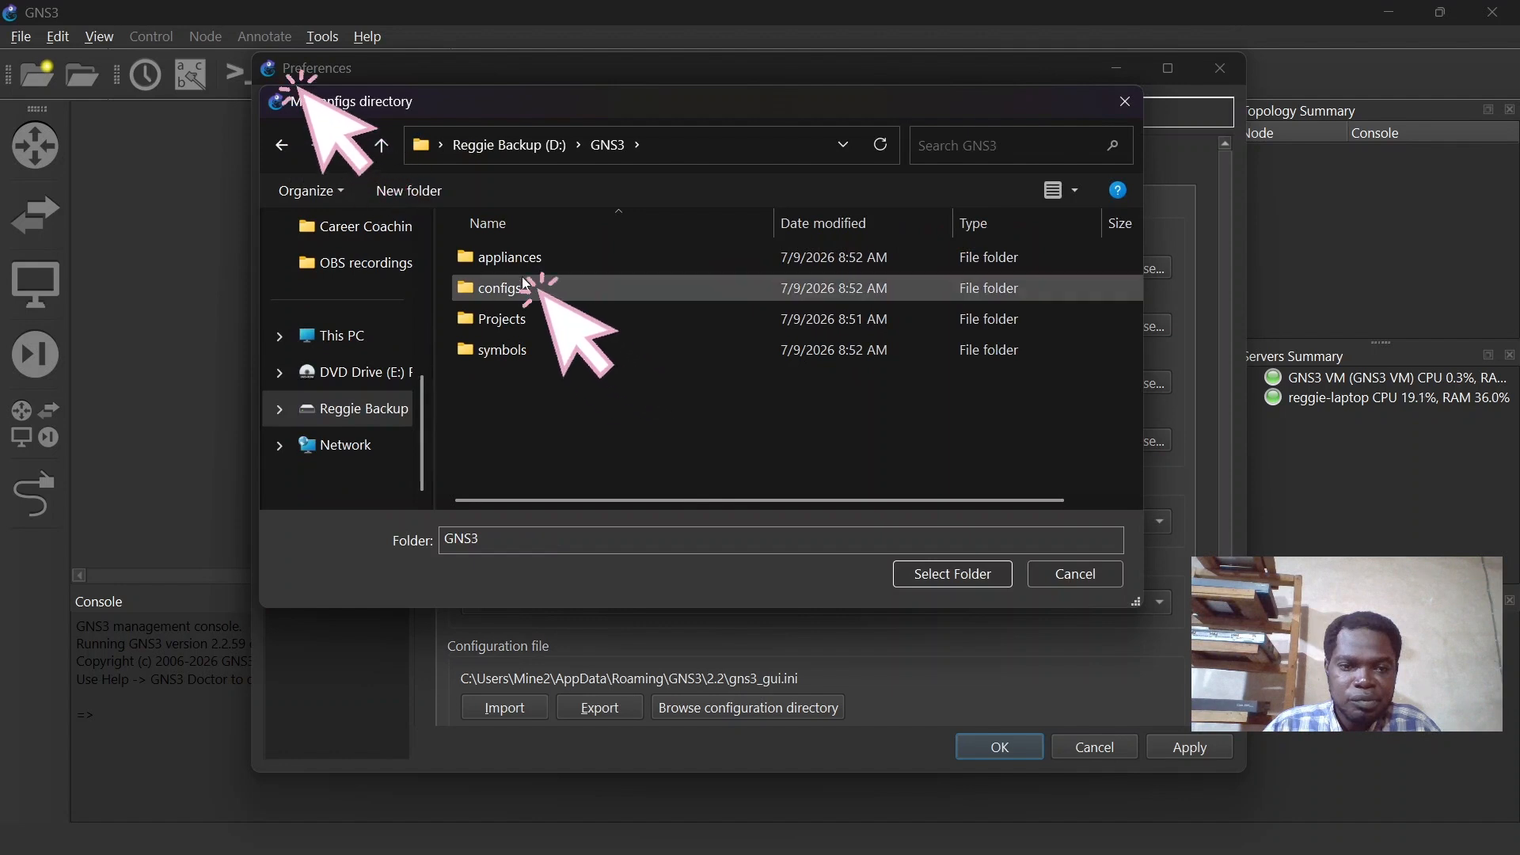
left_click(924, 570)
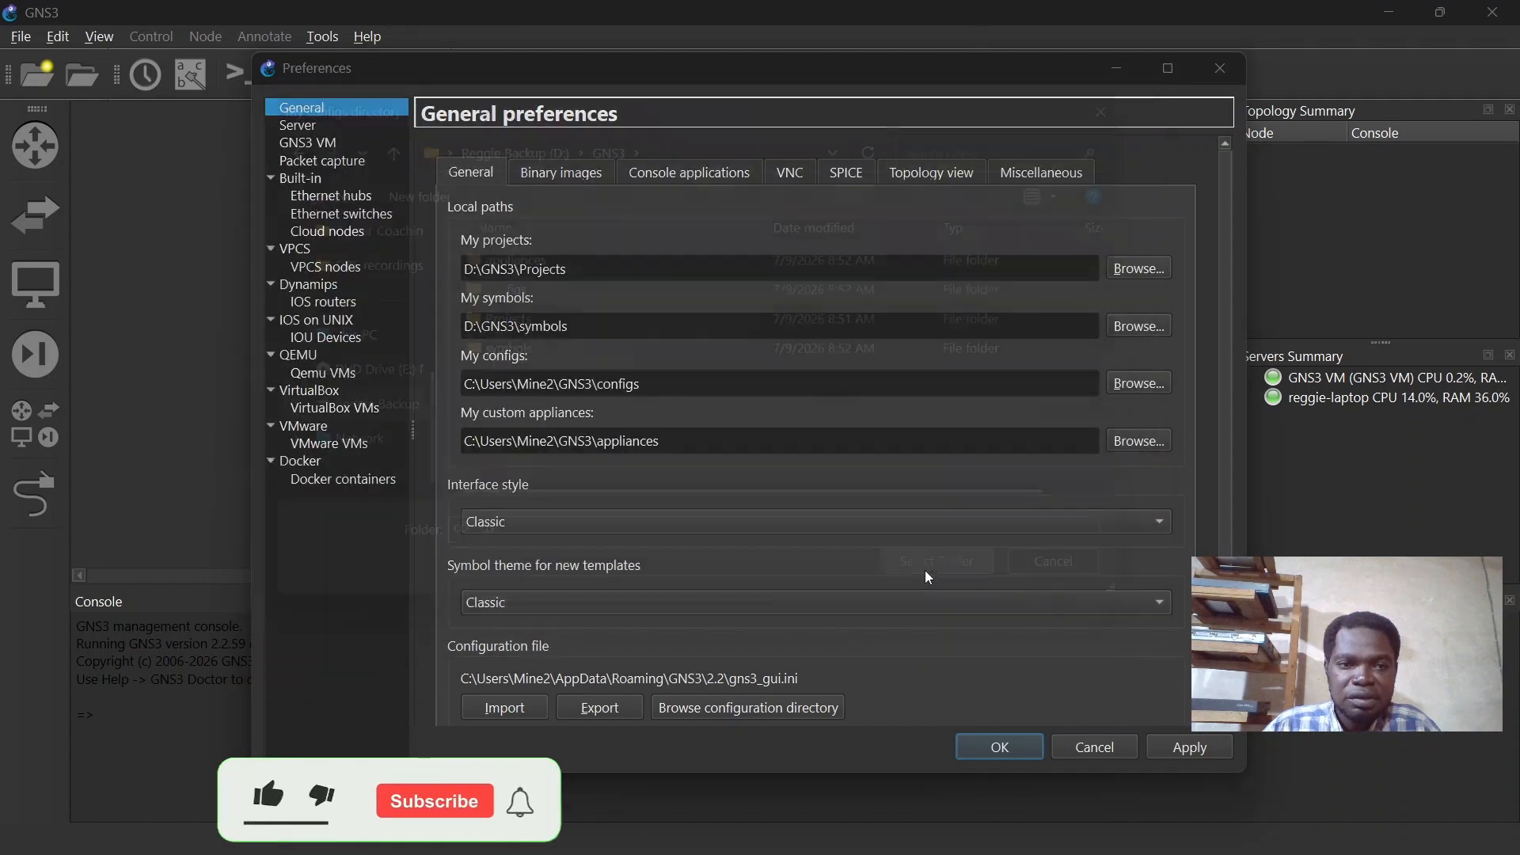
- Set the My custom appliances directory to the D:\GNS3\appliances folder
left_click(1129, 446)
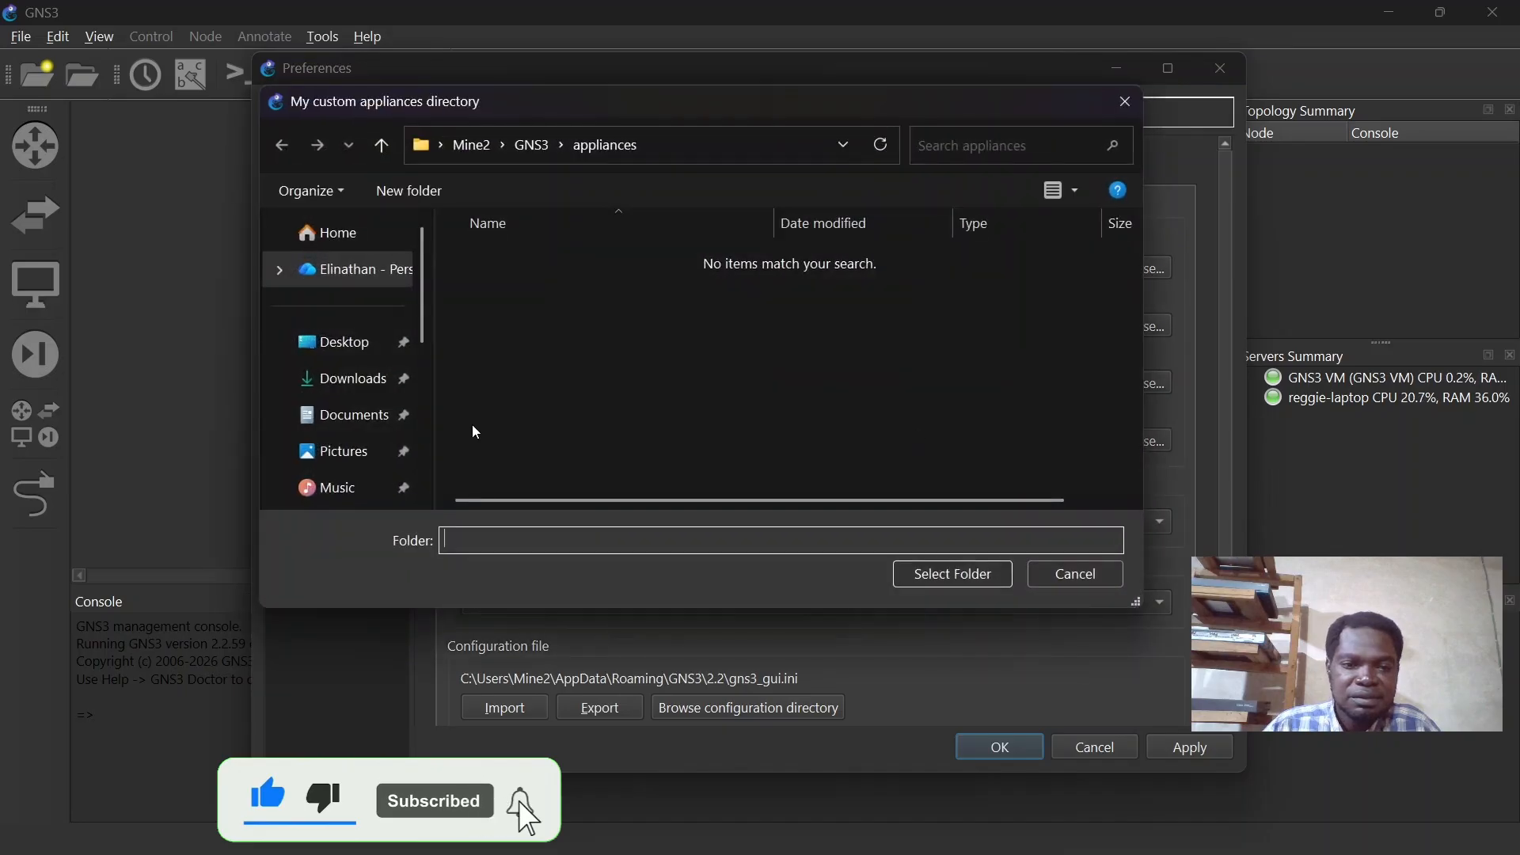
left_click_drag(424, 325, 420, 475)
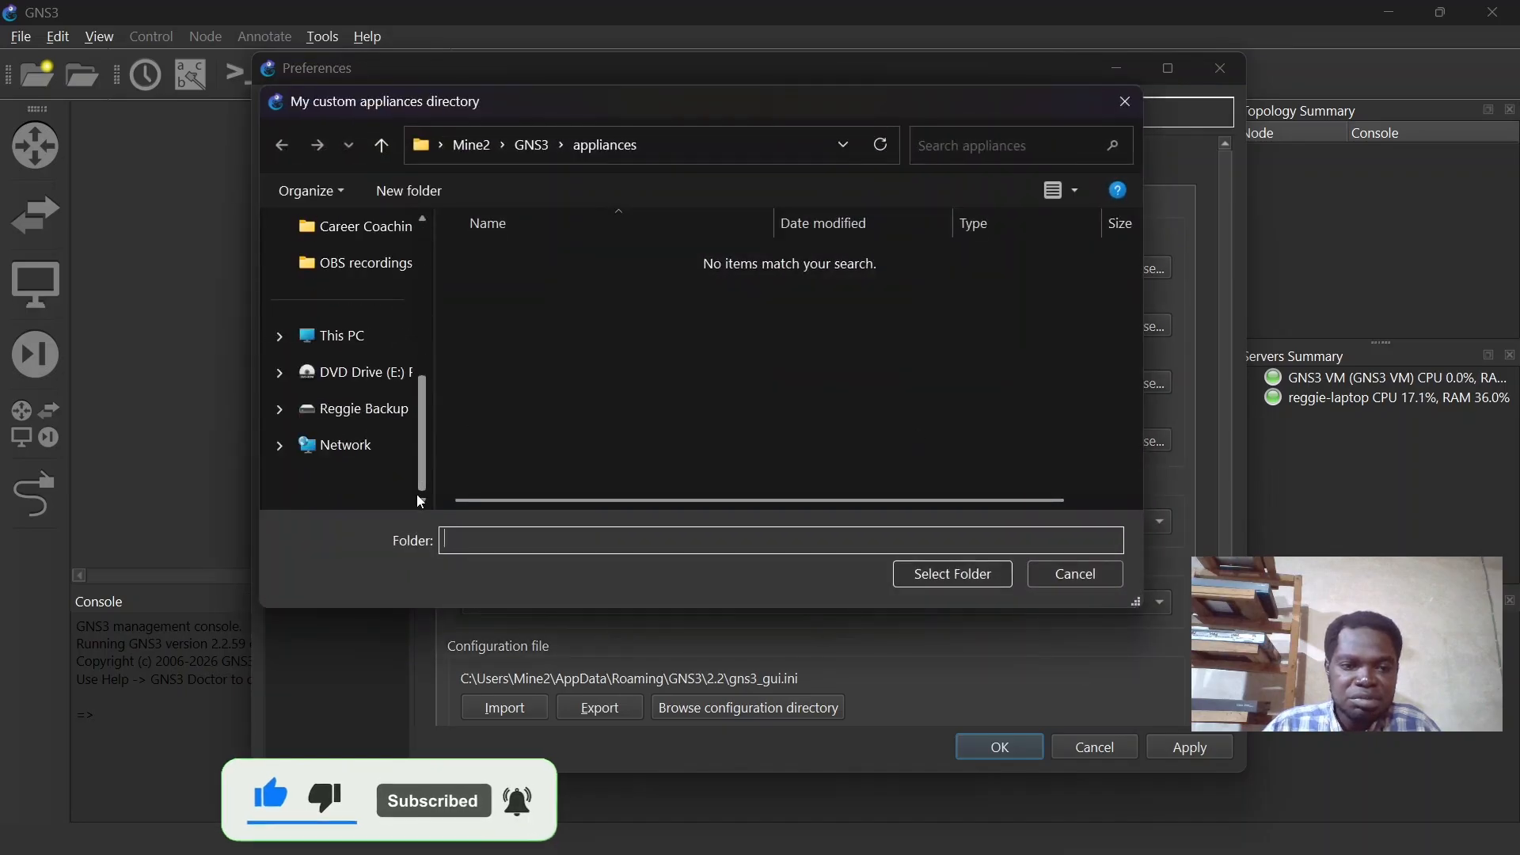
left_click(377, 419)
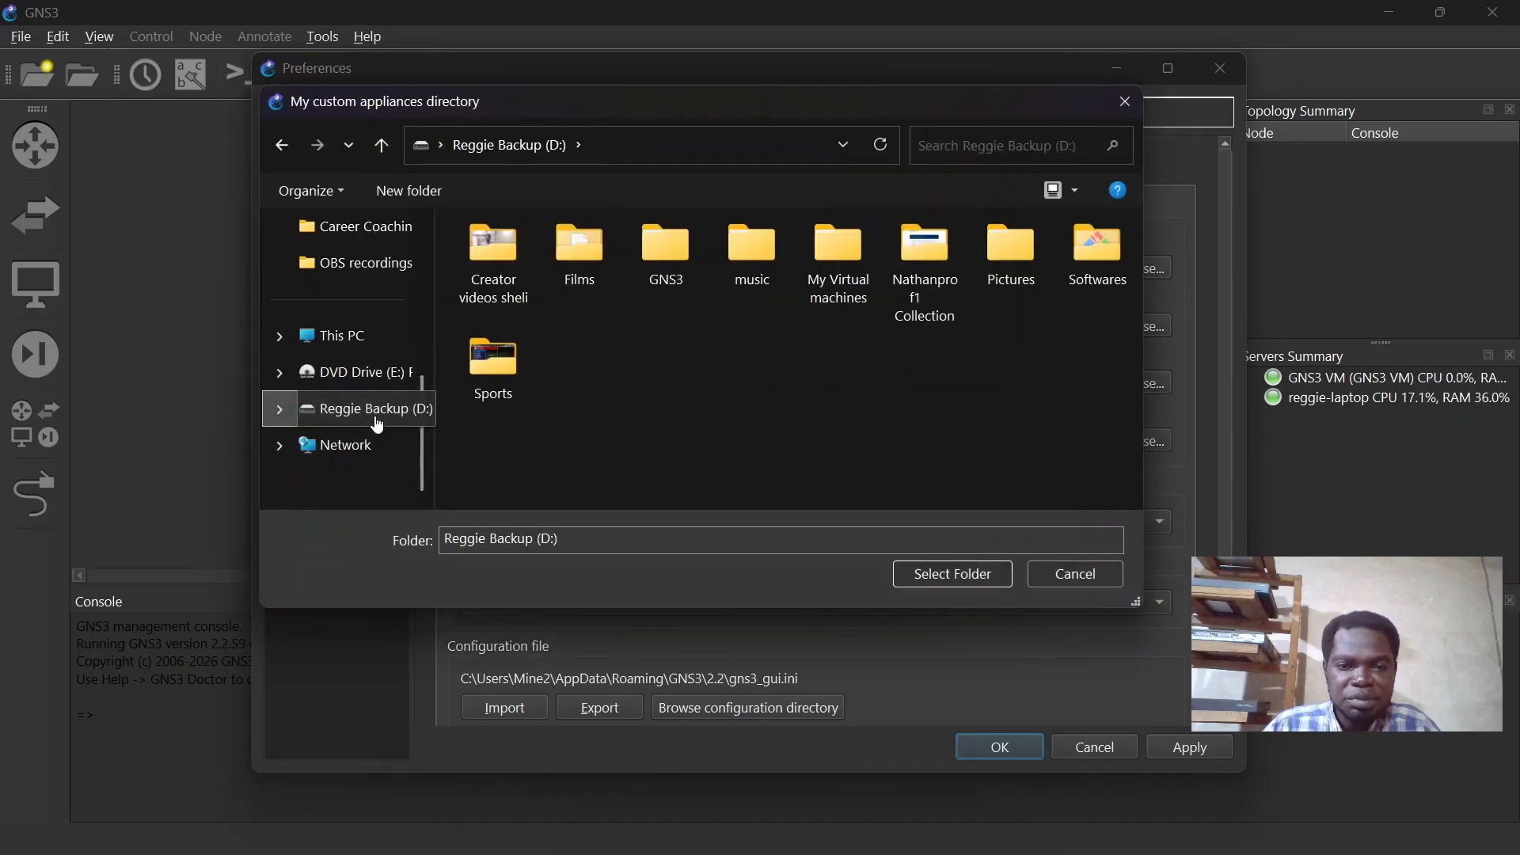
double_click(665, 276)
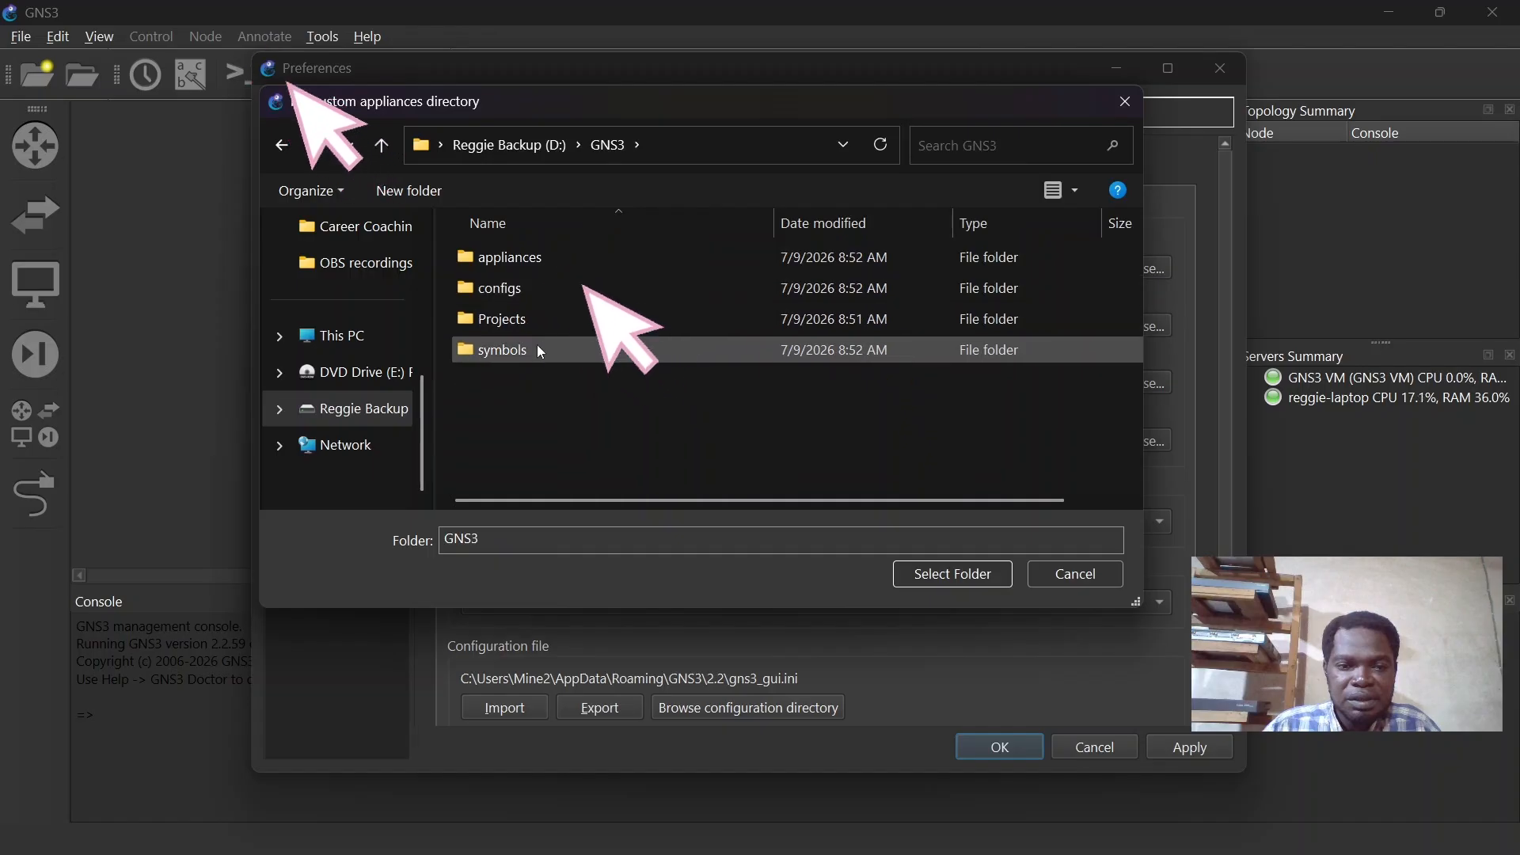
left_click(548, 260)
left_click(939, 576)
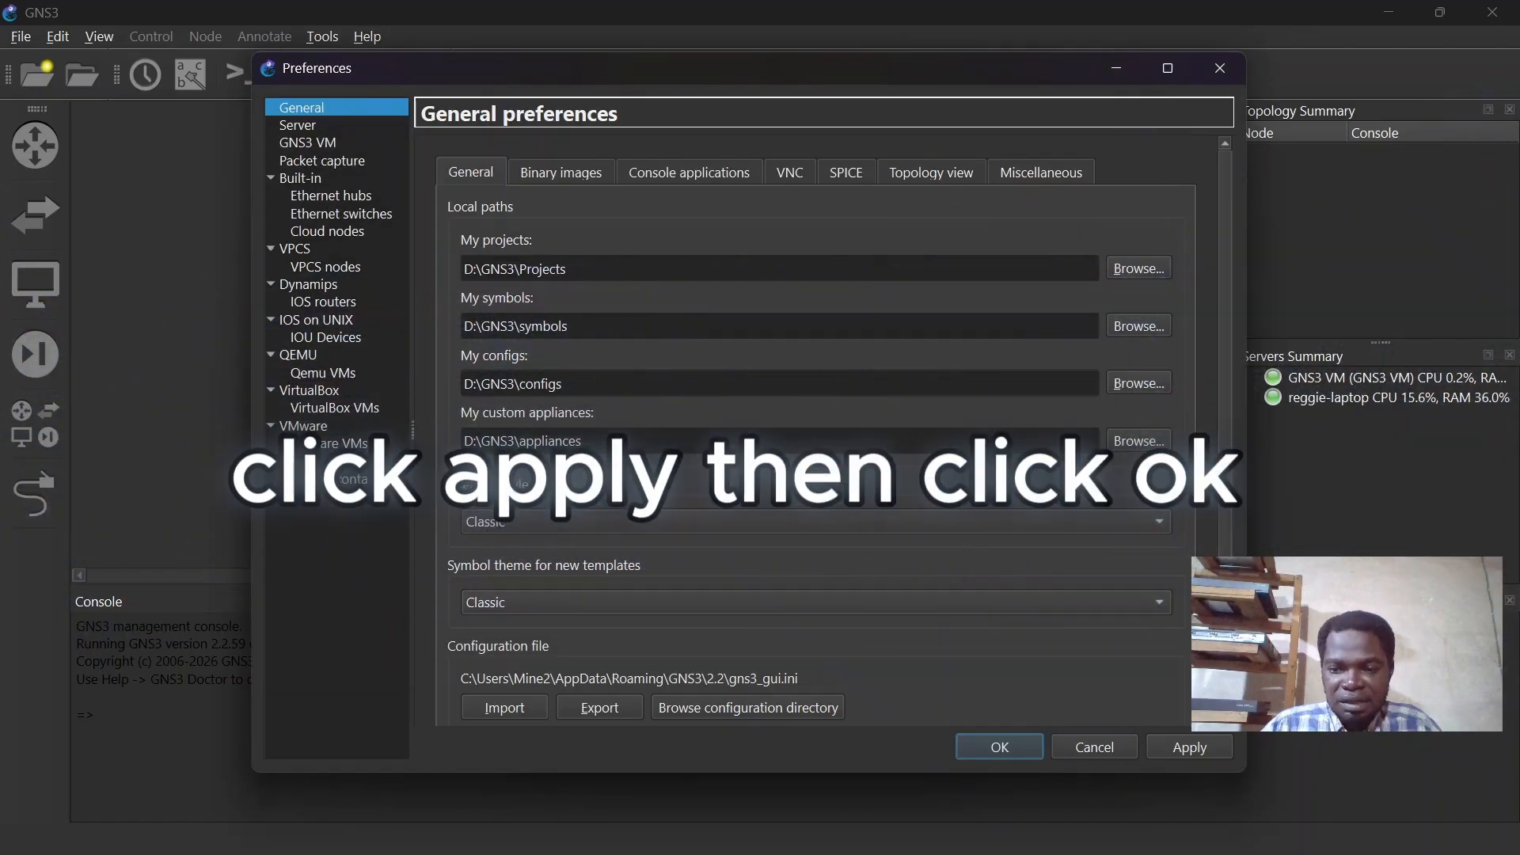
mouse_move(1225, 601)
left_mouse_down()
mouse_move(1225, 672)
mouse_move(1225, 602)
left_mouse_up()
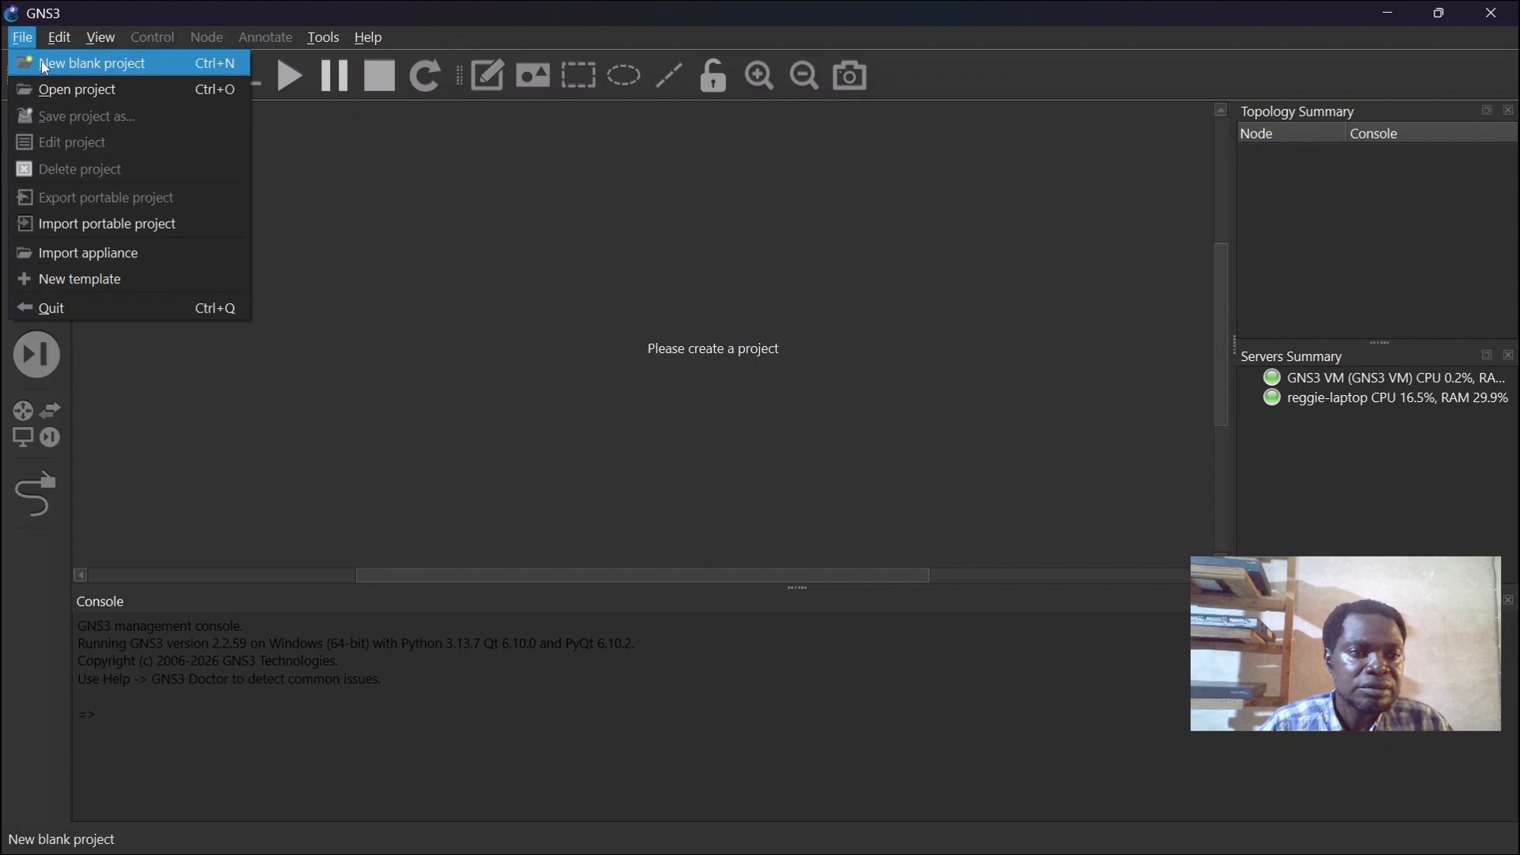
- Create a new blank project named First Lab
left_click(41, 62)
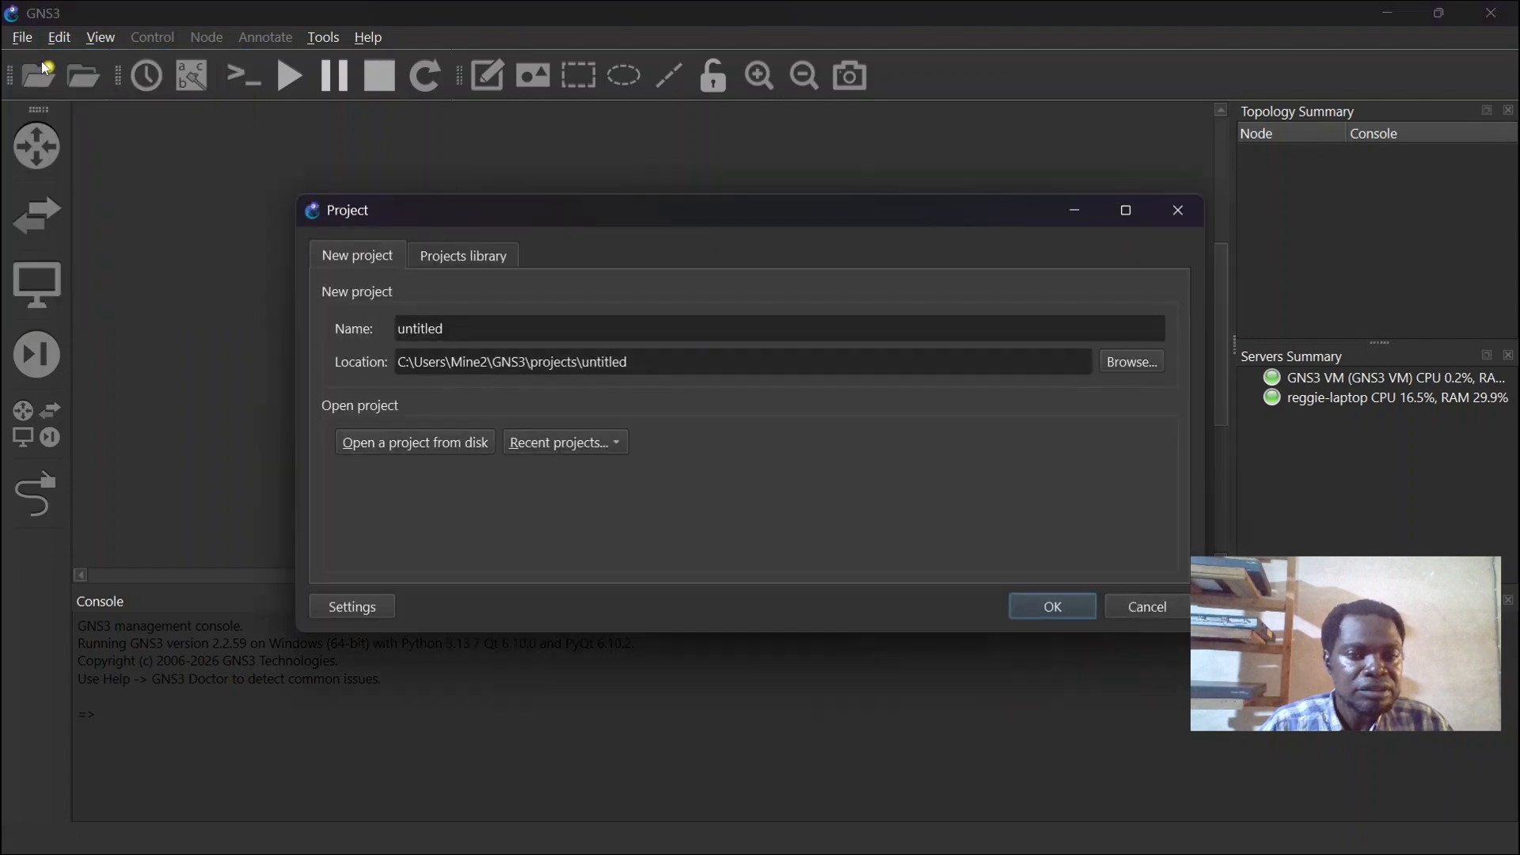
left_click(463, 316)
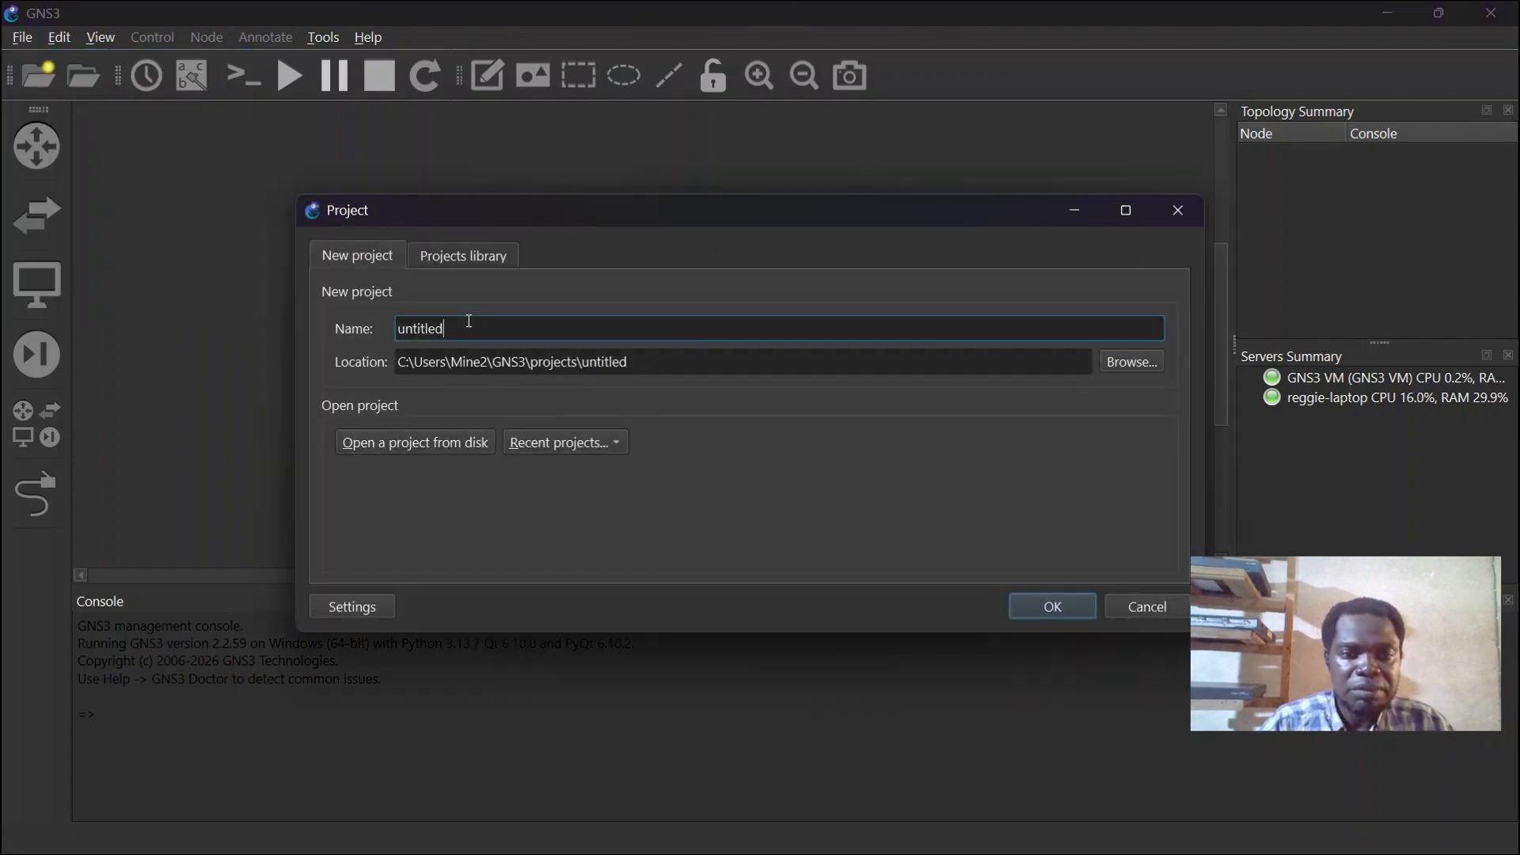
key("BackSpace")
key("BackSpace")
key("BackSpace")
key("BackSpace")
key("BackSpace")
key("BackSpace")
key("BackSpace")
key("BackSpace")
type("First Lab")
left_click(1069, 610)
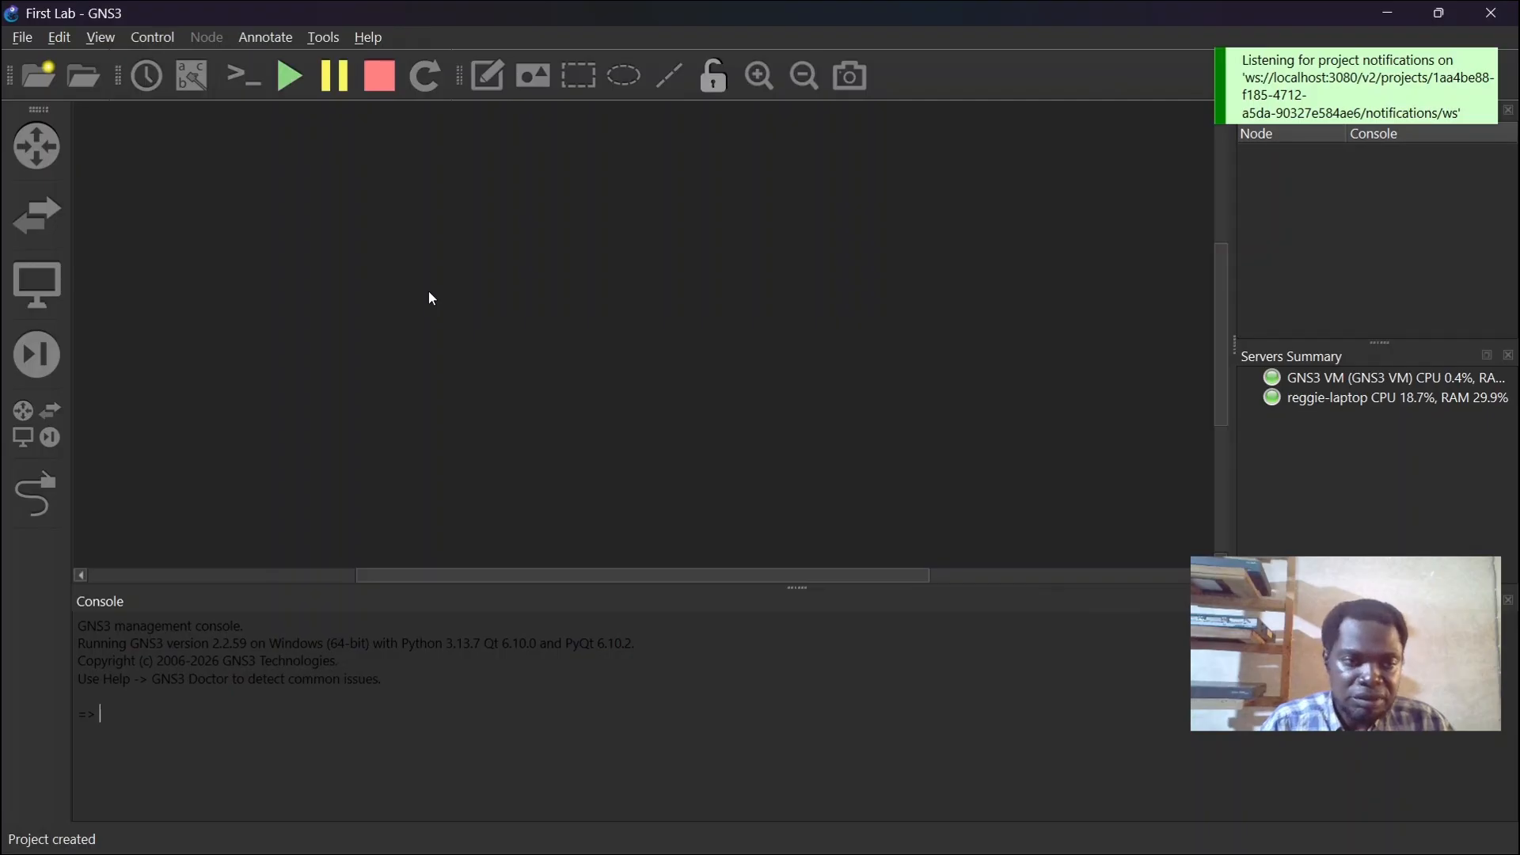
- Start a new template from the router devices using the option to install an appliance from the GNS3 server
left_click(54, 161)
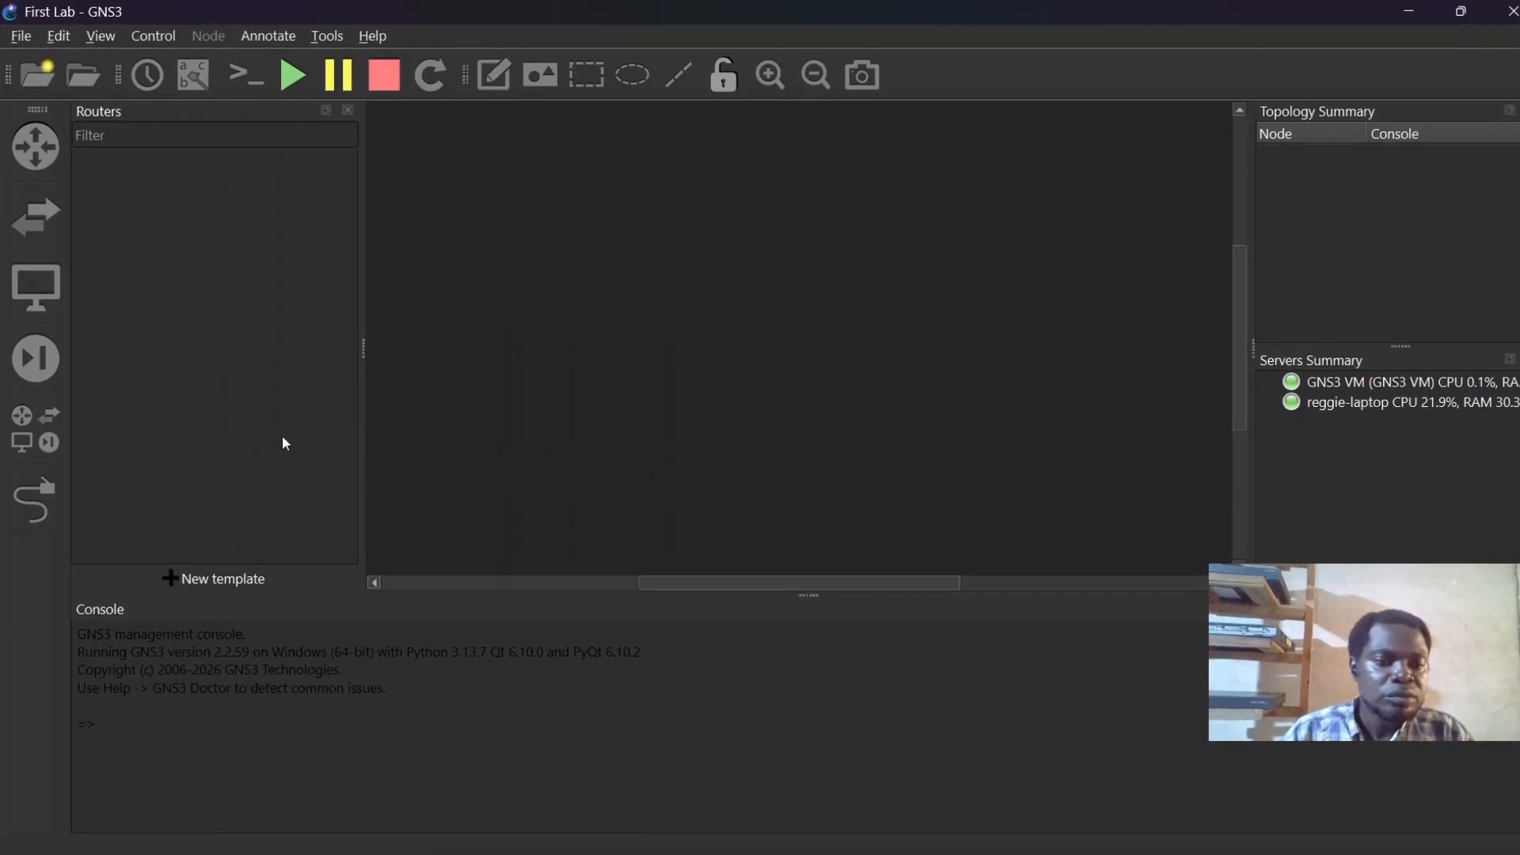
left_click(49, 146)
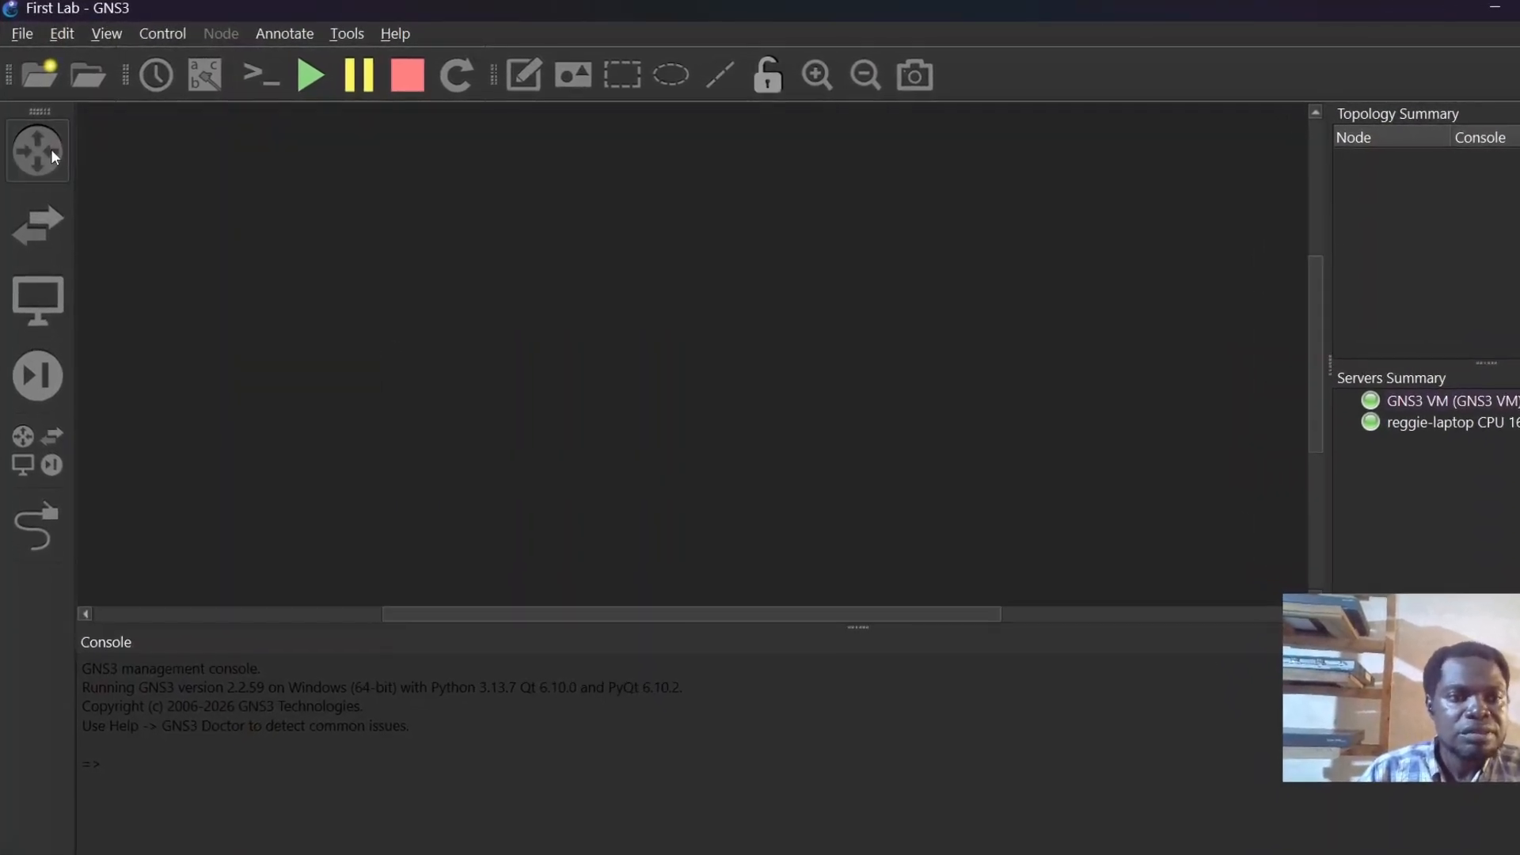
left_click(49, 148)
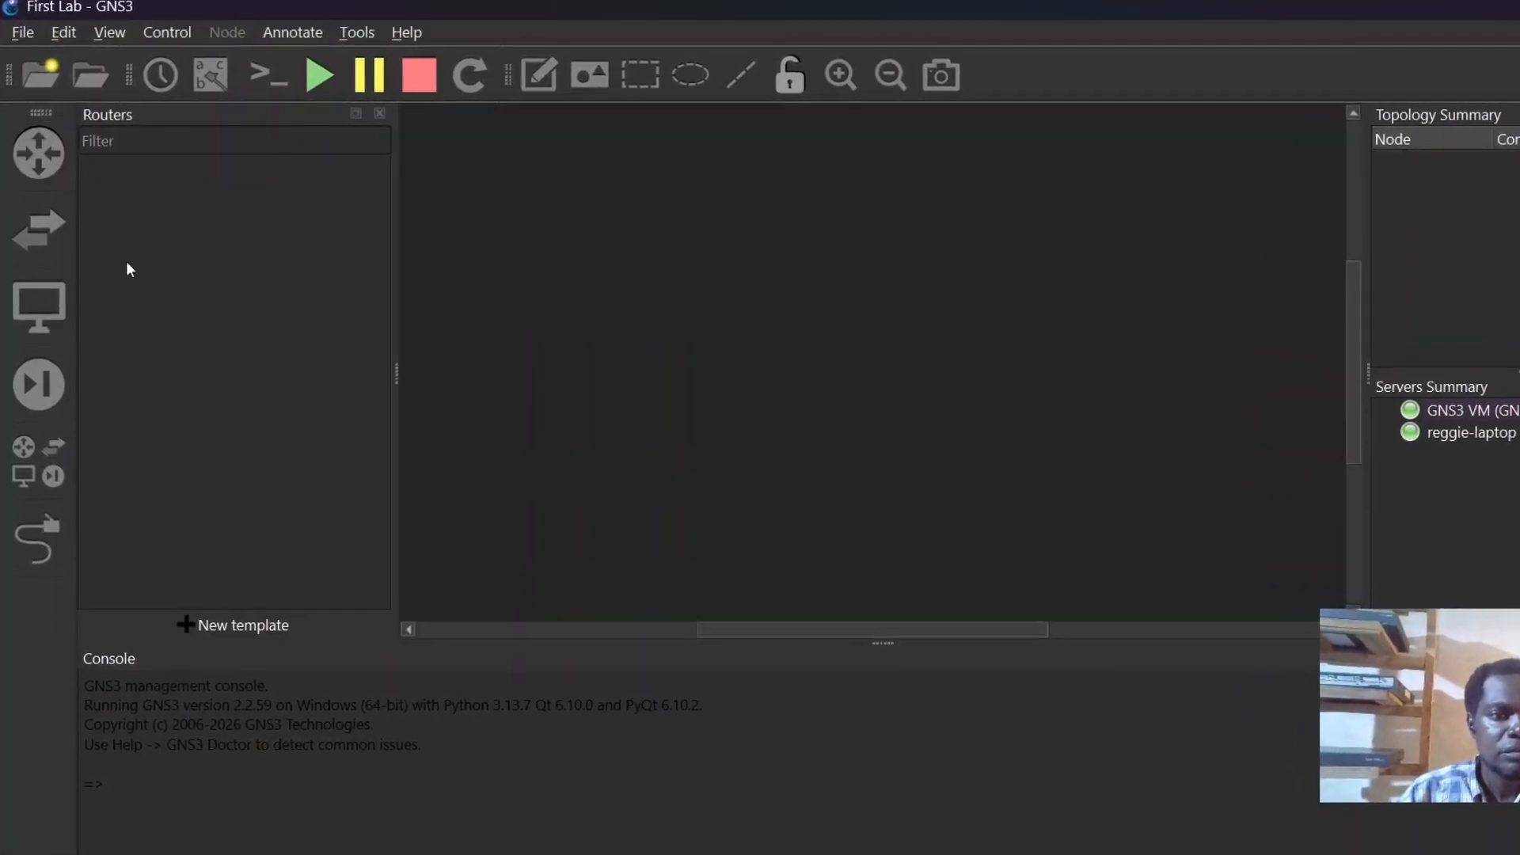
left_click(221, 629)
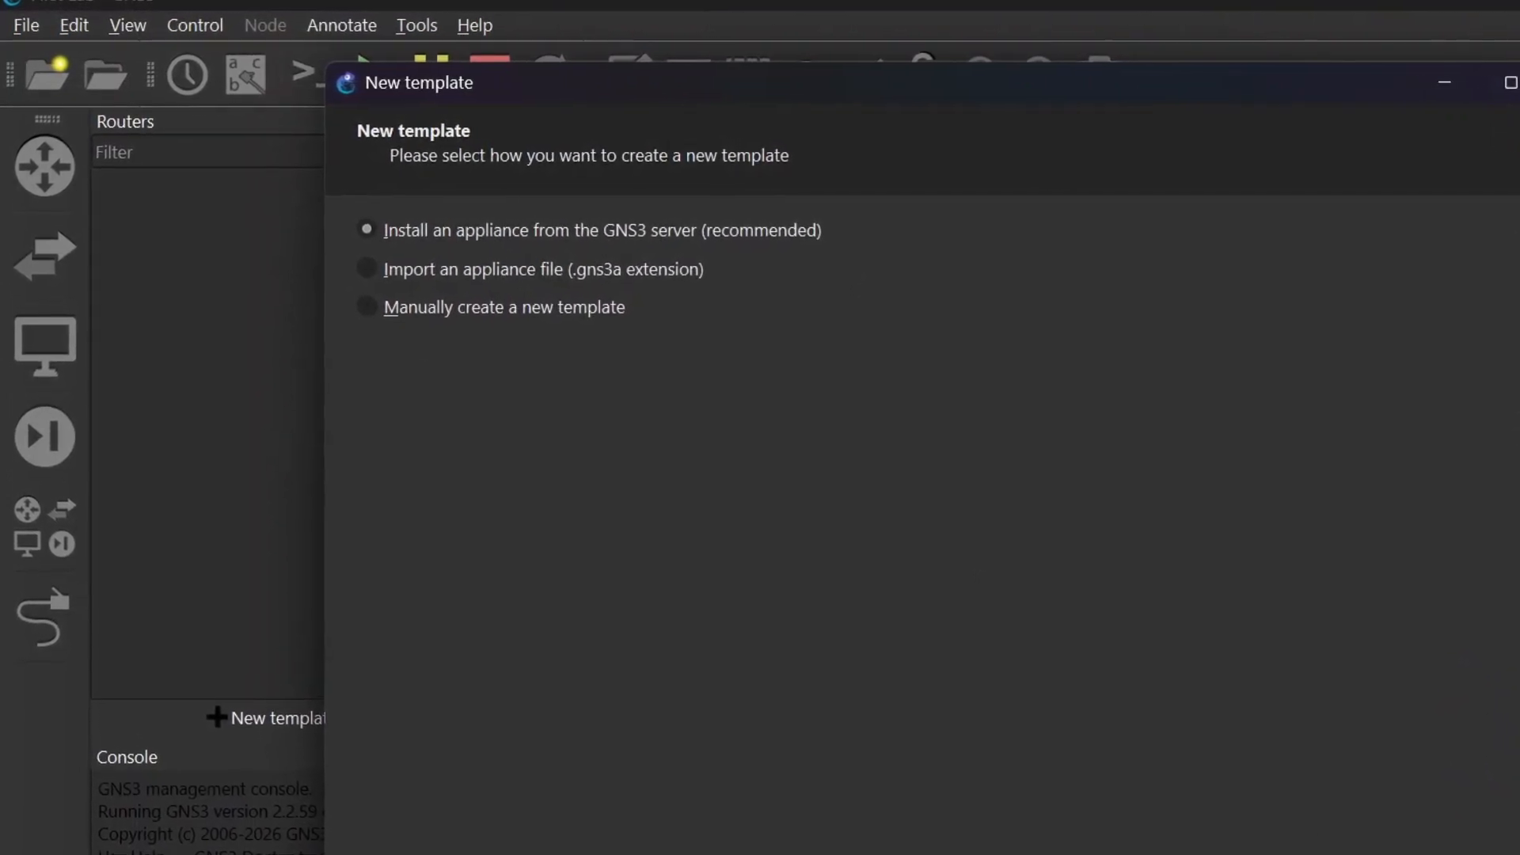
left_click(1414, 854)
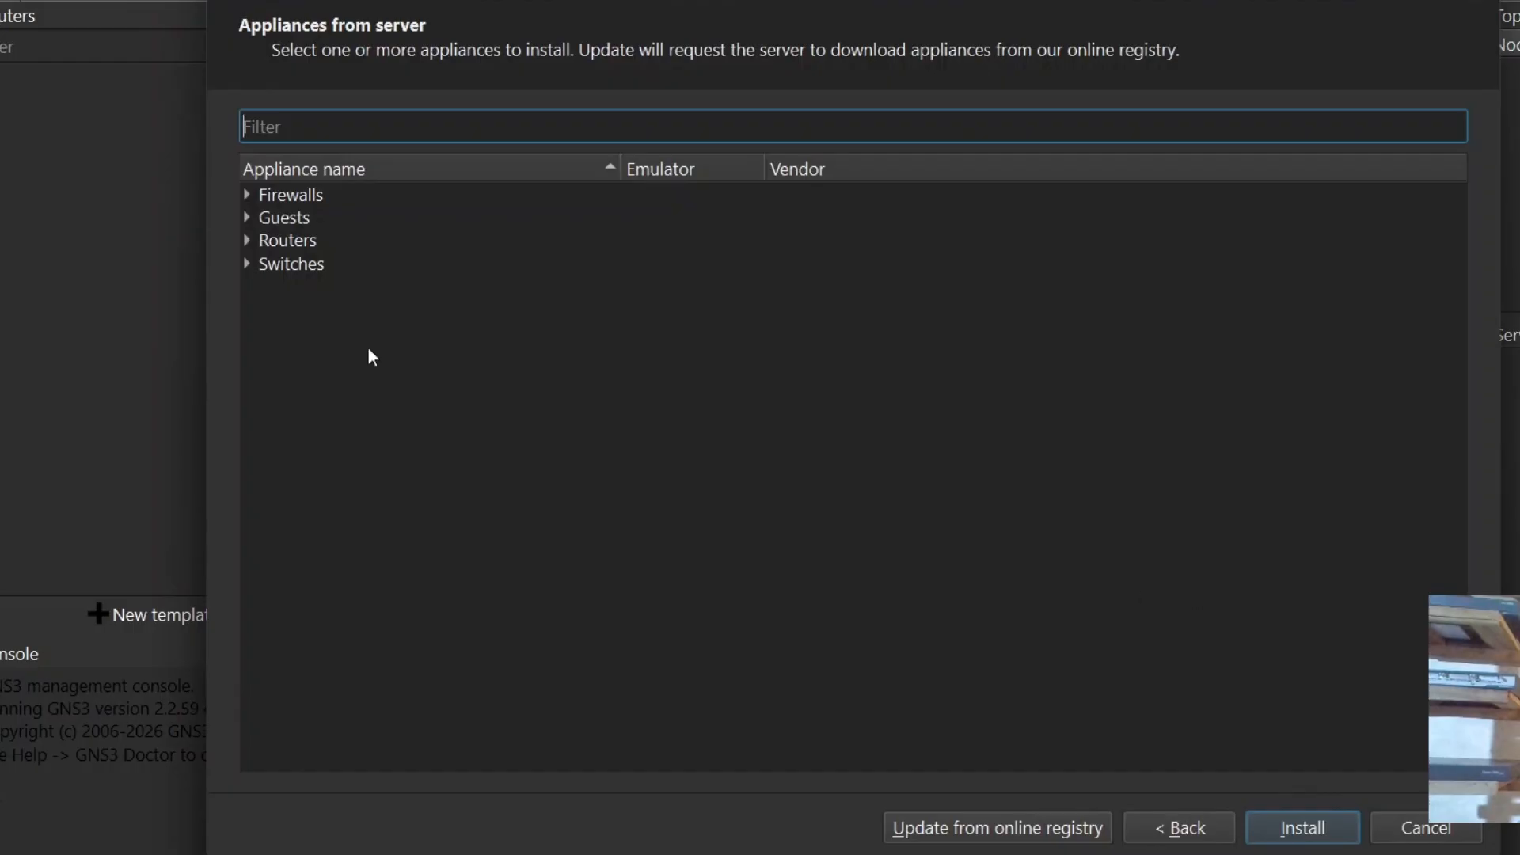
- Choose the Cisco IOU L3 router appliance for installation on the GNS3 VM and proceed to its required files
left_click(247, 239)
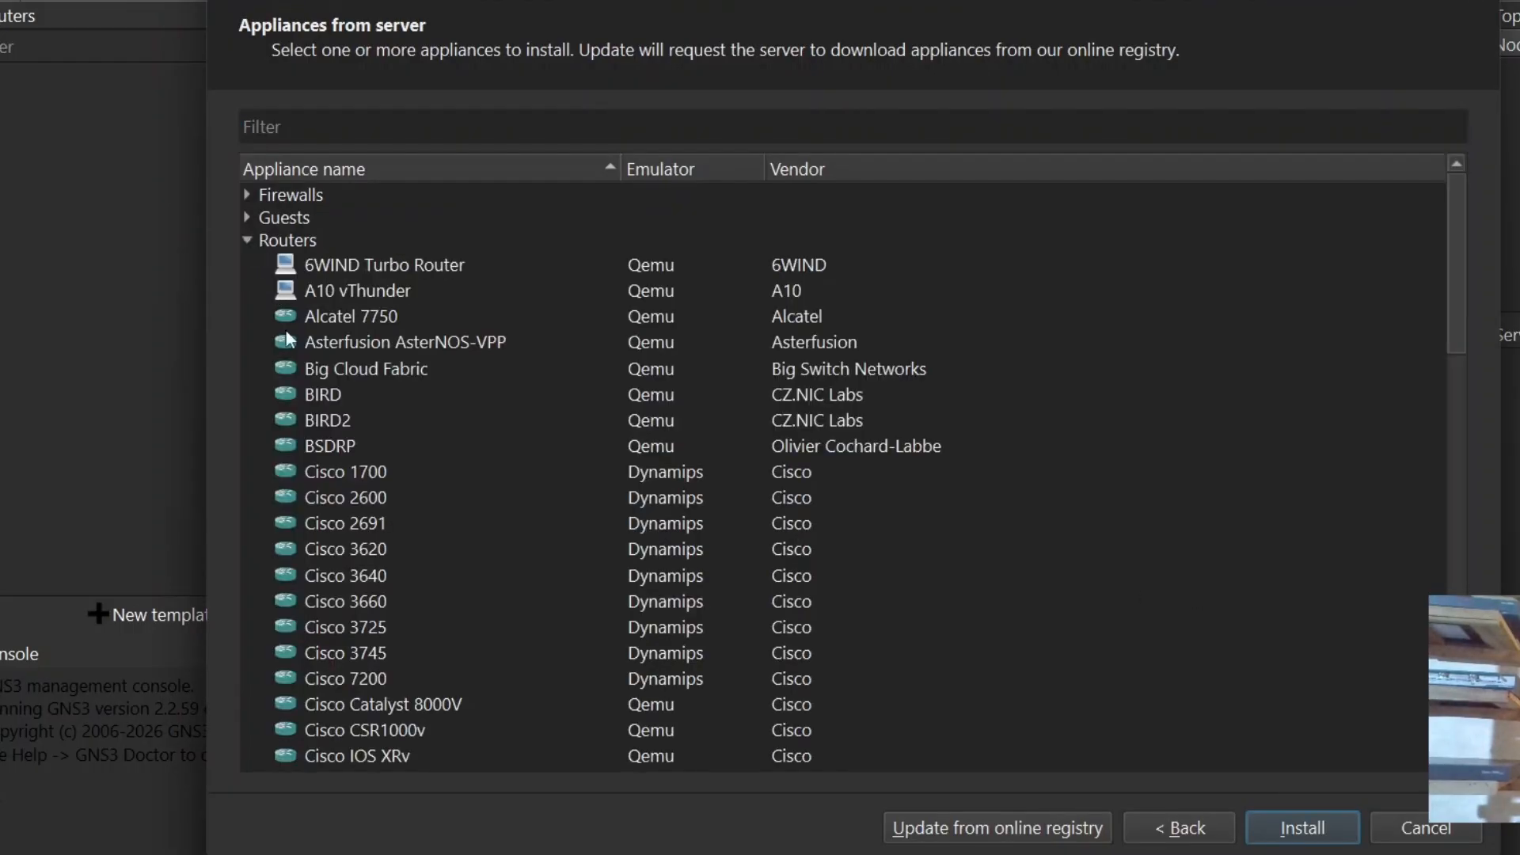
left_click(327, 564)
key("Down")
key("Down")
key("Down")
key("Down")
key("Down")
key("Down")
key("Down")
key("Down")
key("Down")
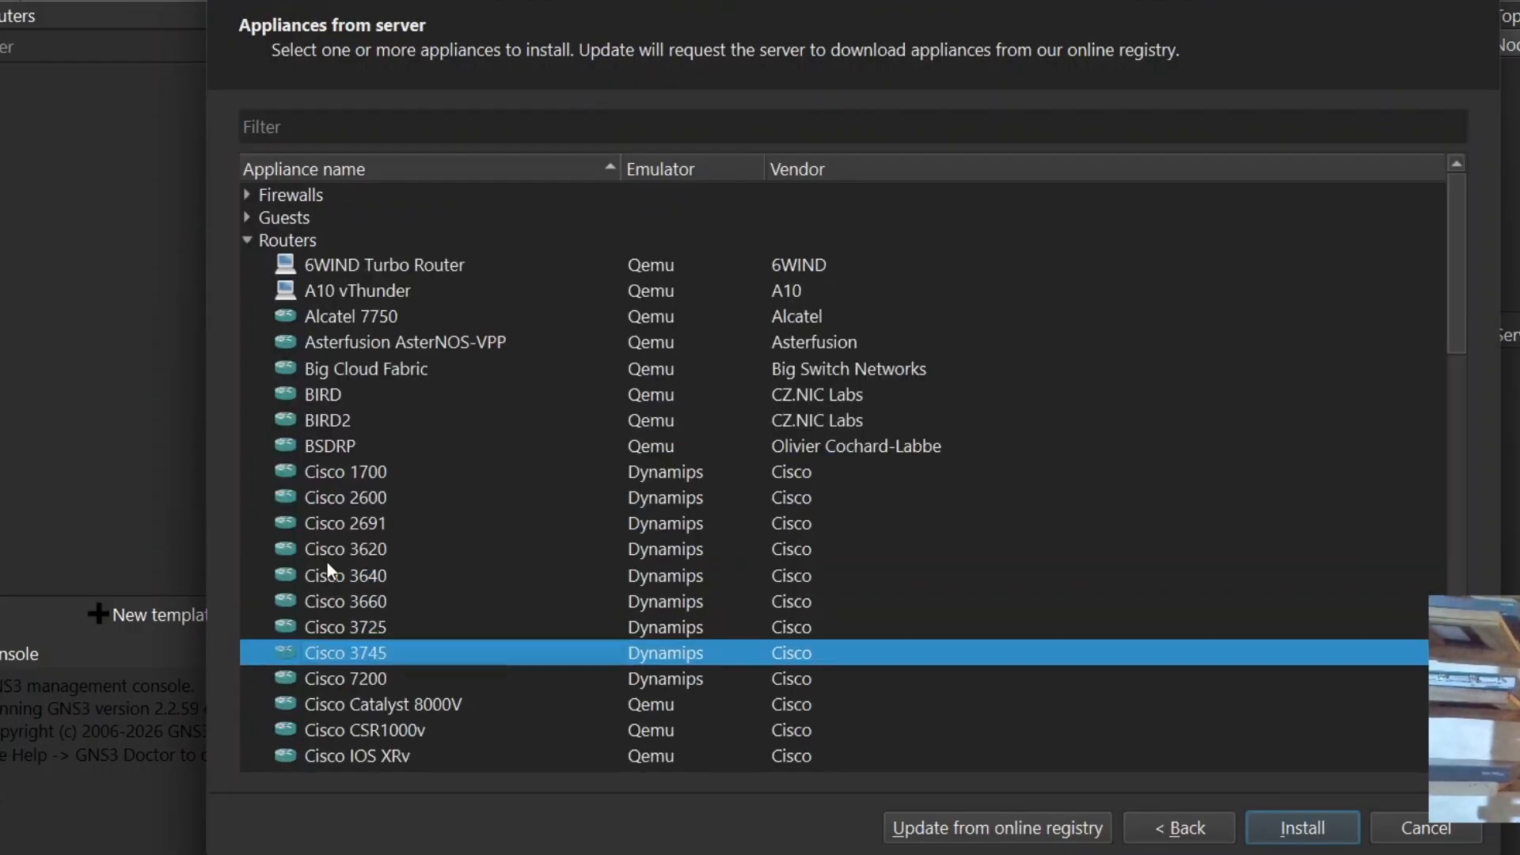
key("Down")
key("Down")
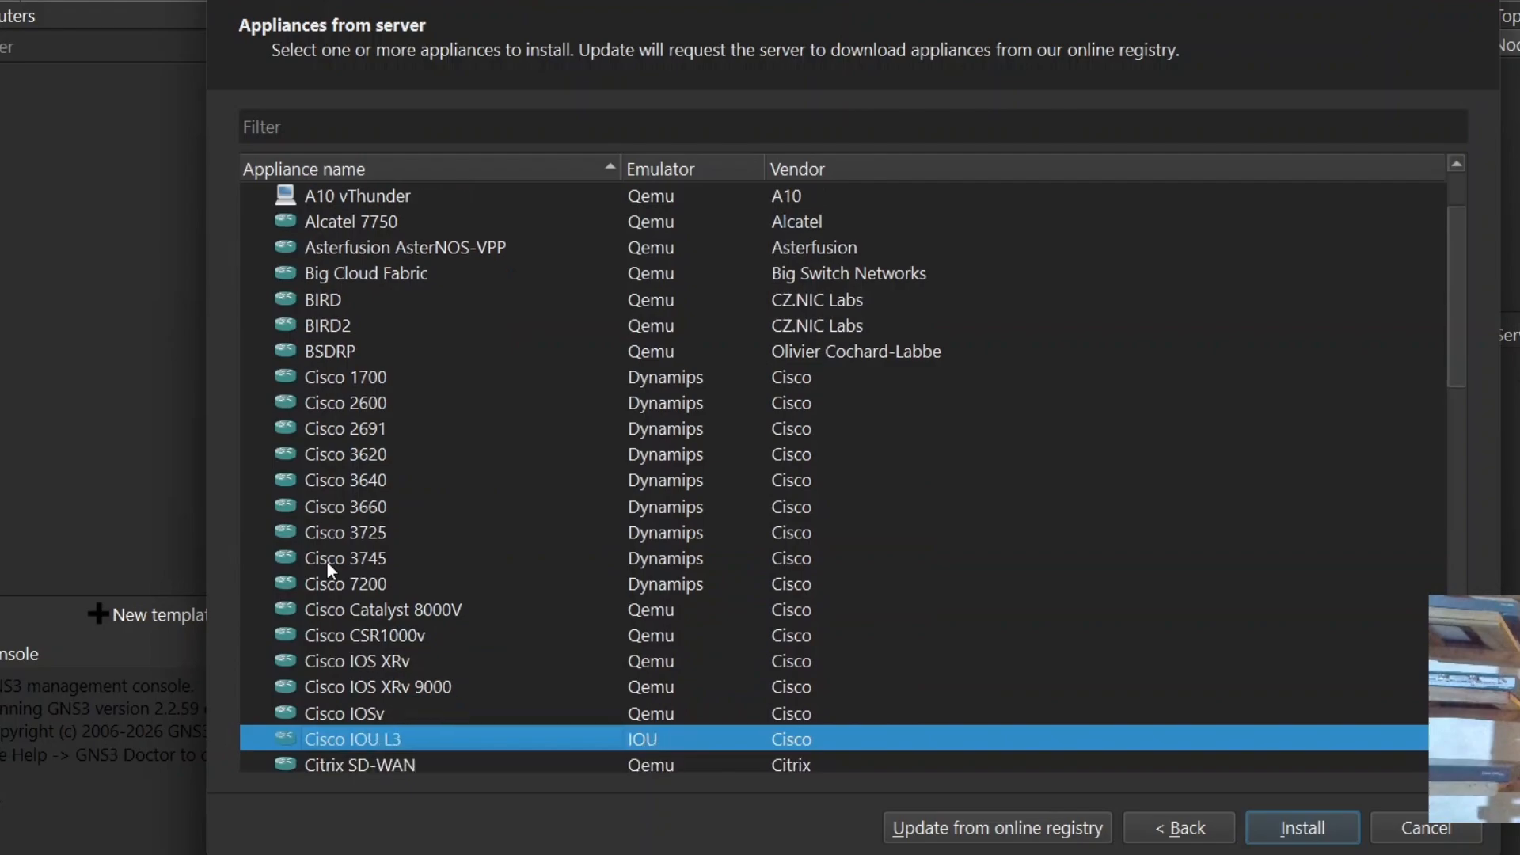
key("Up")
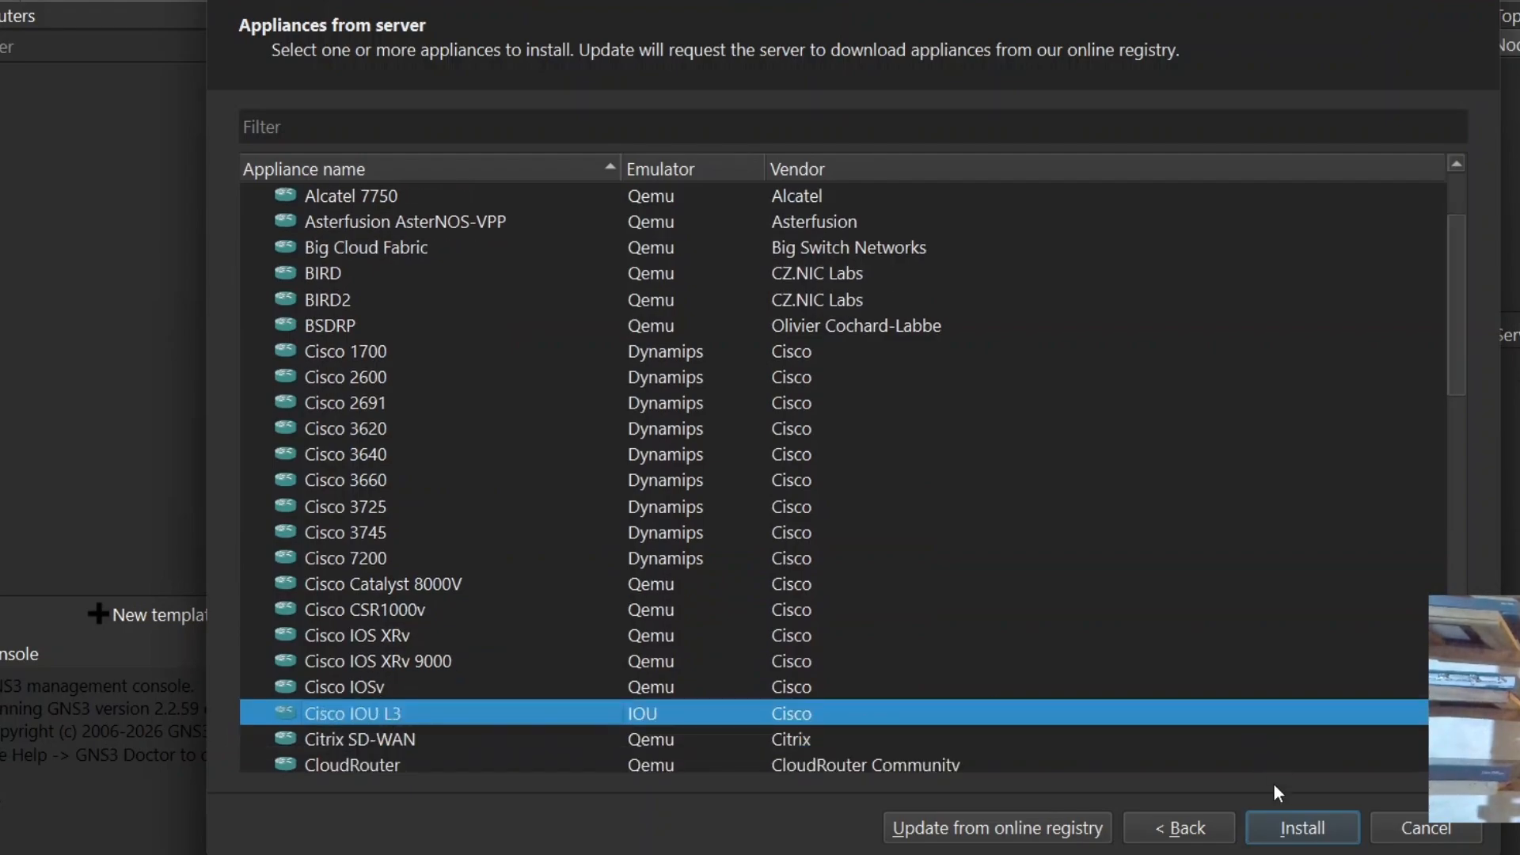
left_click(1297, 827)
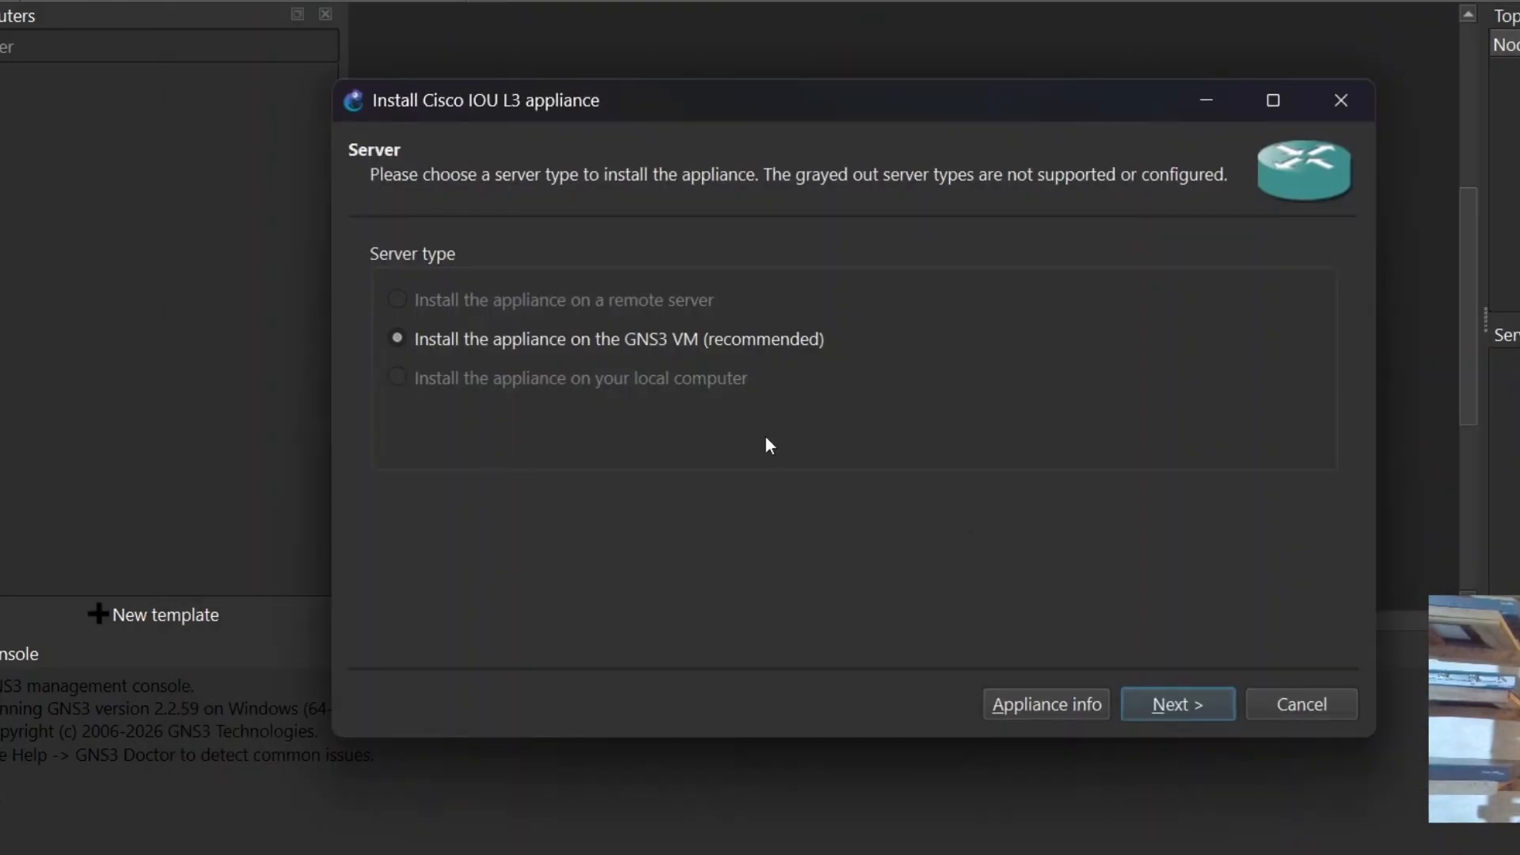
left_click(1153, 705)
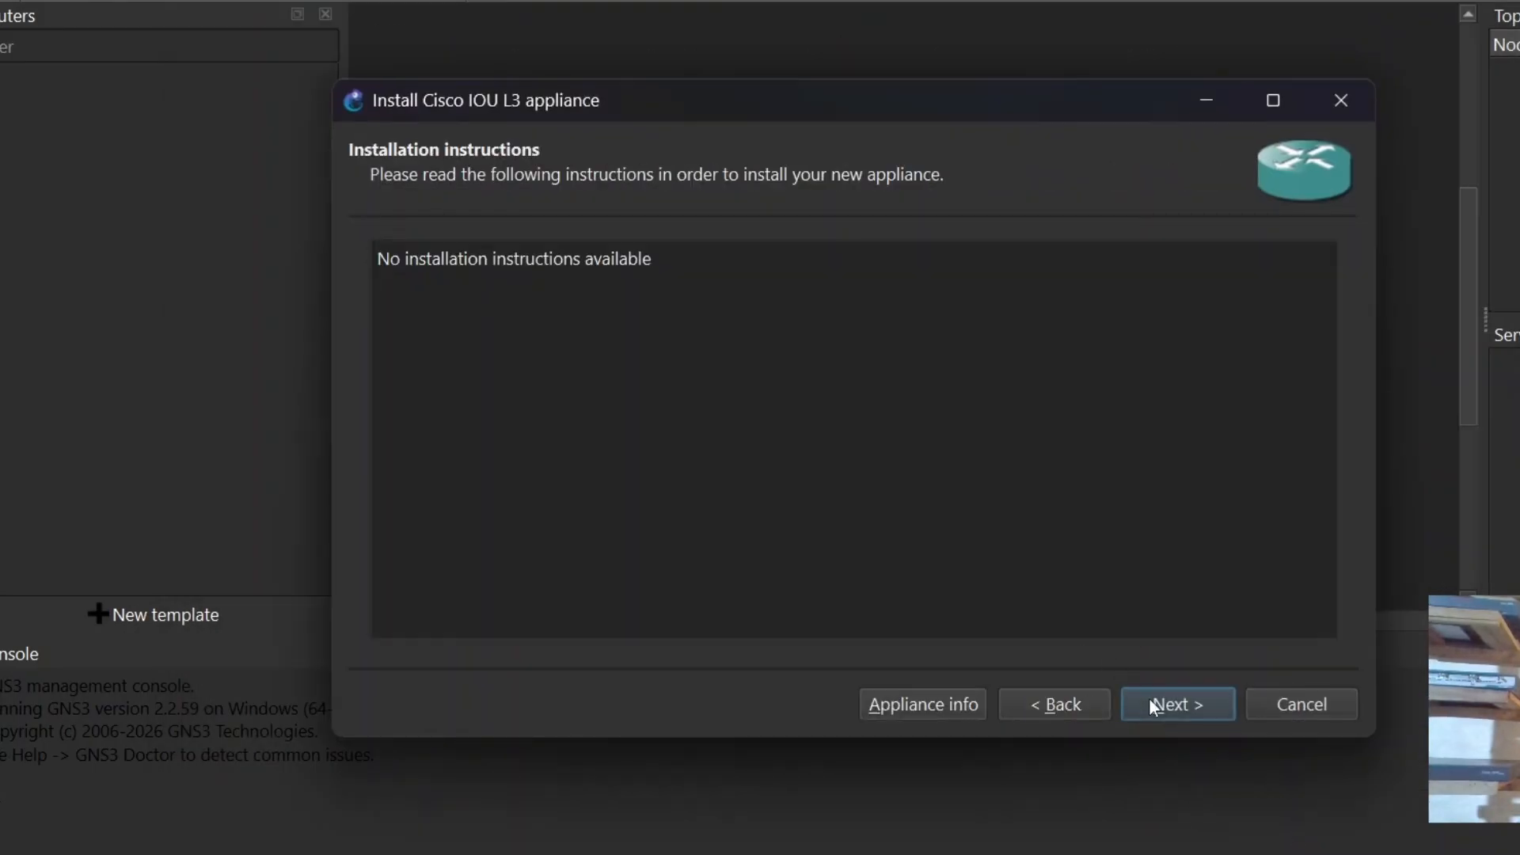
left_click(1152, 705)
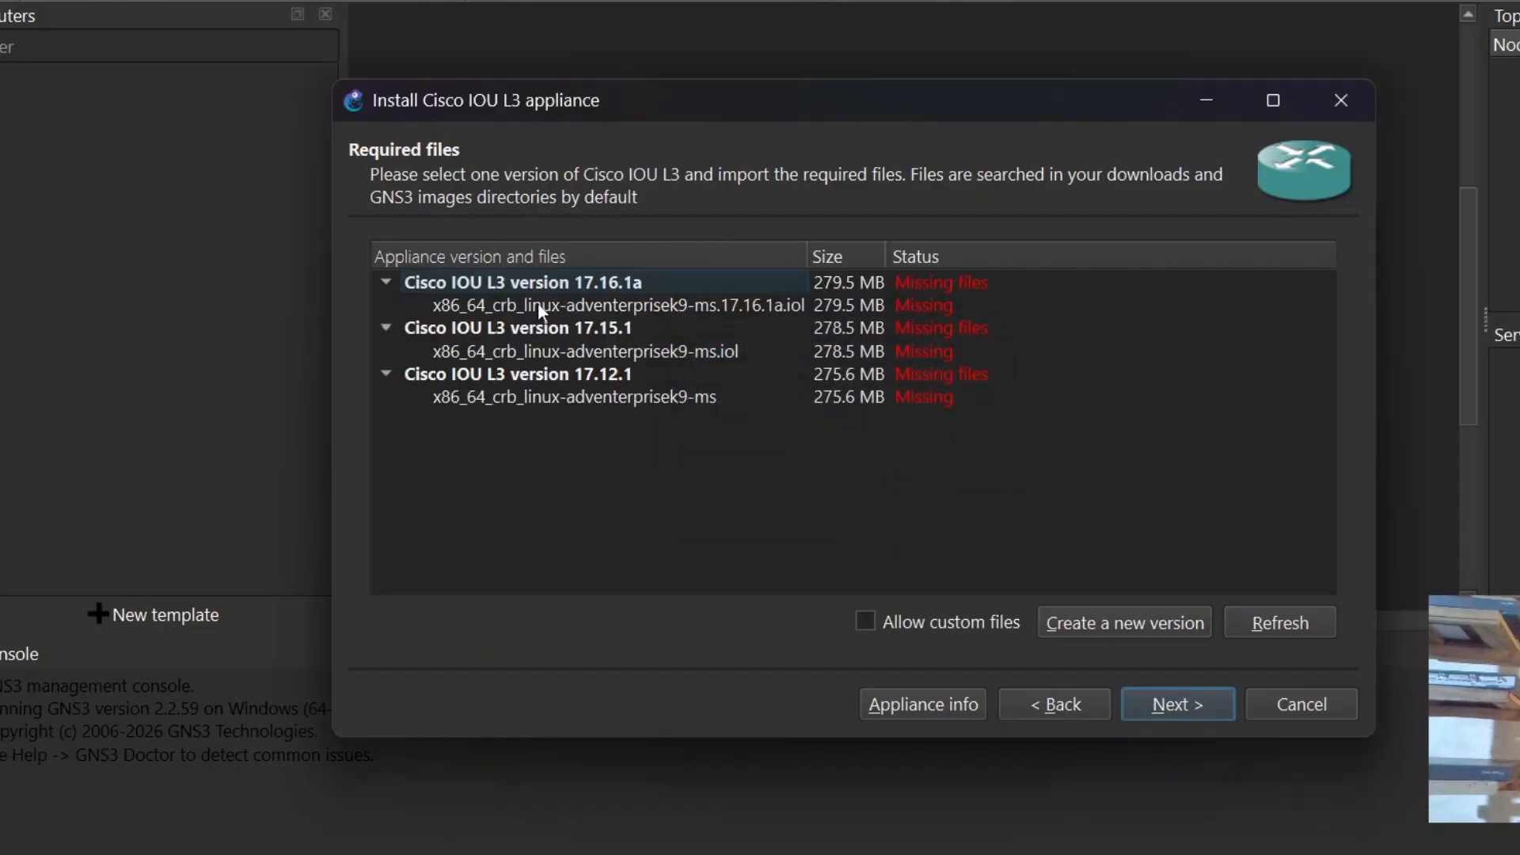
- Import x86_64_crb_linux-adventerprisek9-ms.iol from the iol-xe-17-16-01a folder in Downloads as the required file for Cisco IOU L3 version 17.16.1a
left_click(563, 305)
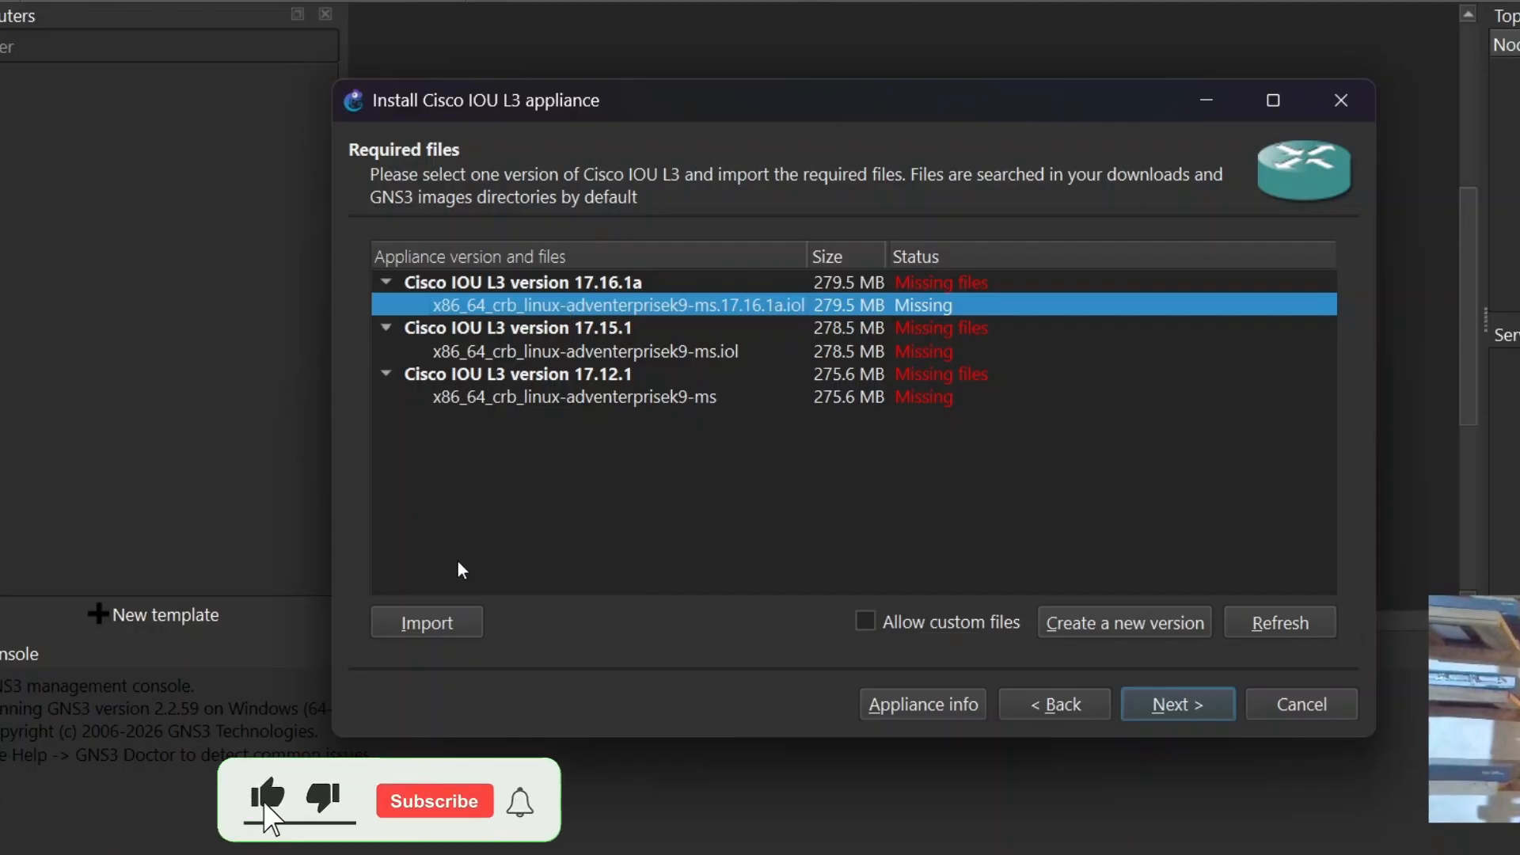
left_click(445, 625)
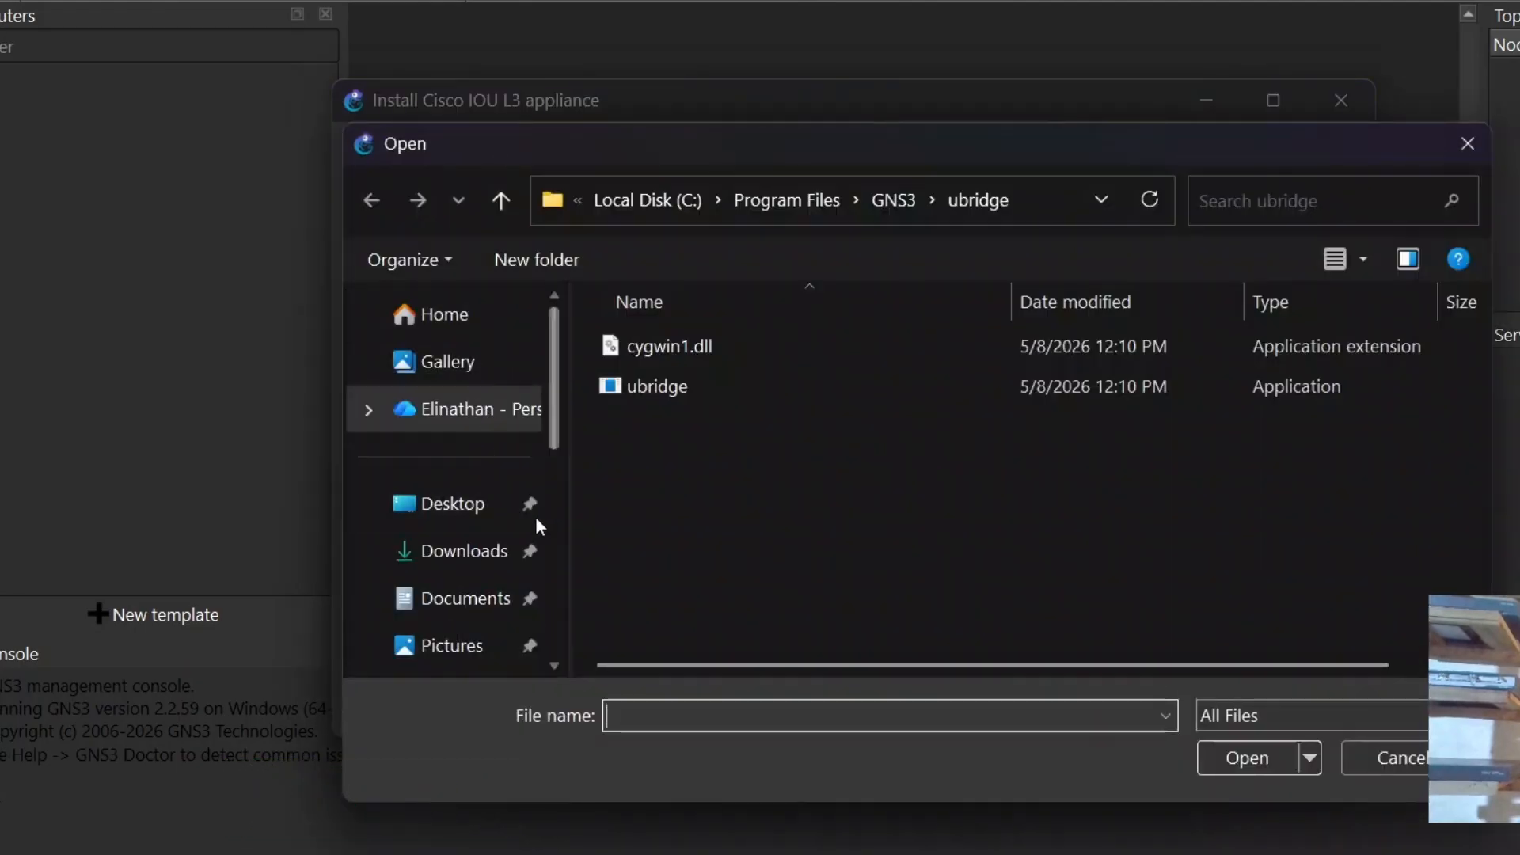
left_click(474, 555)
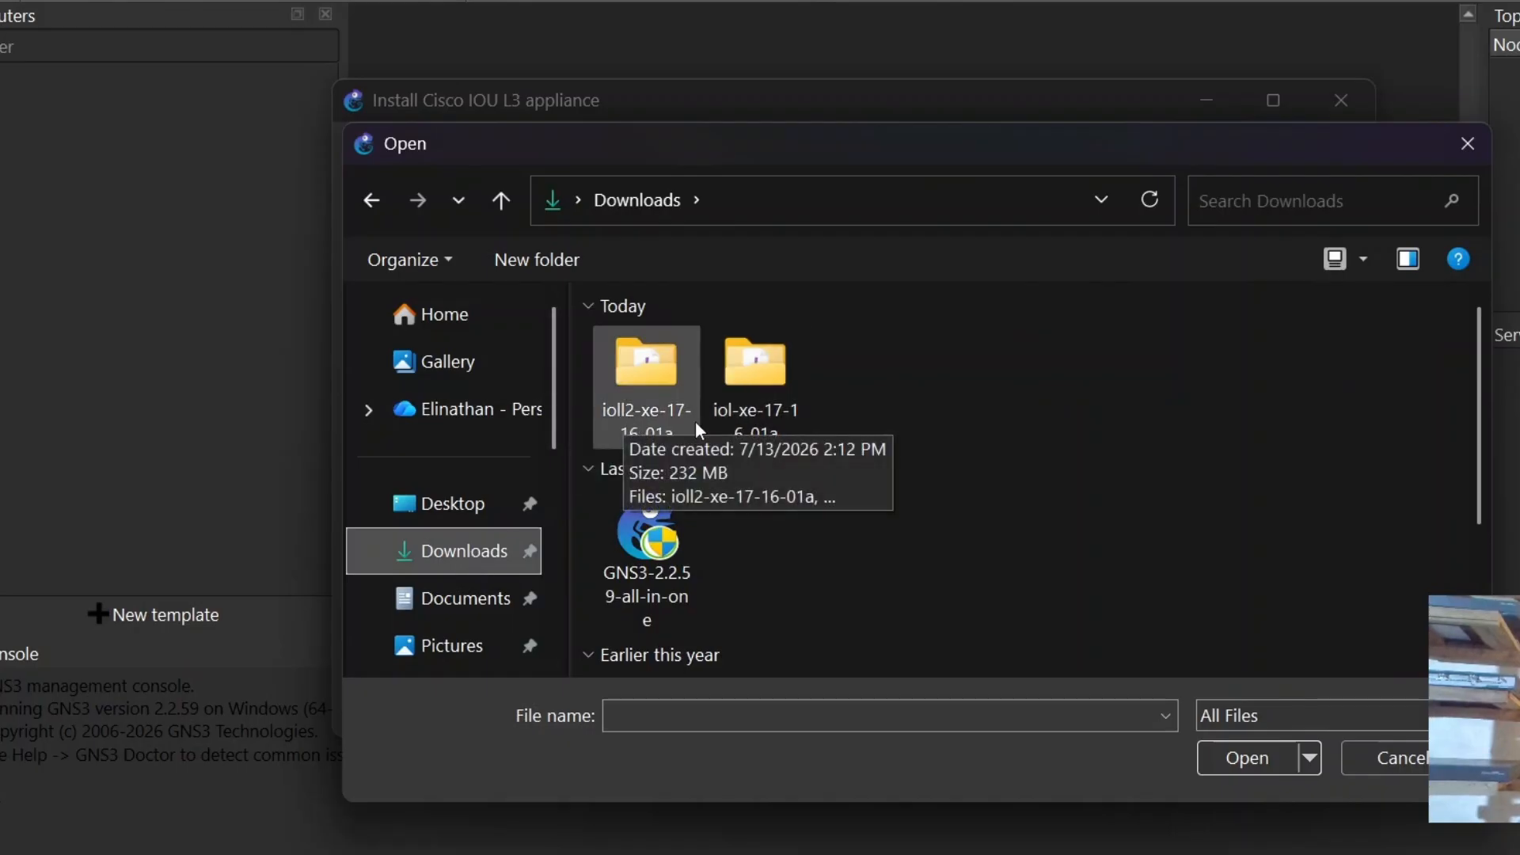
left_click(766, 418)
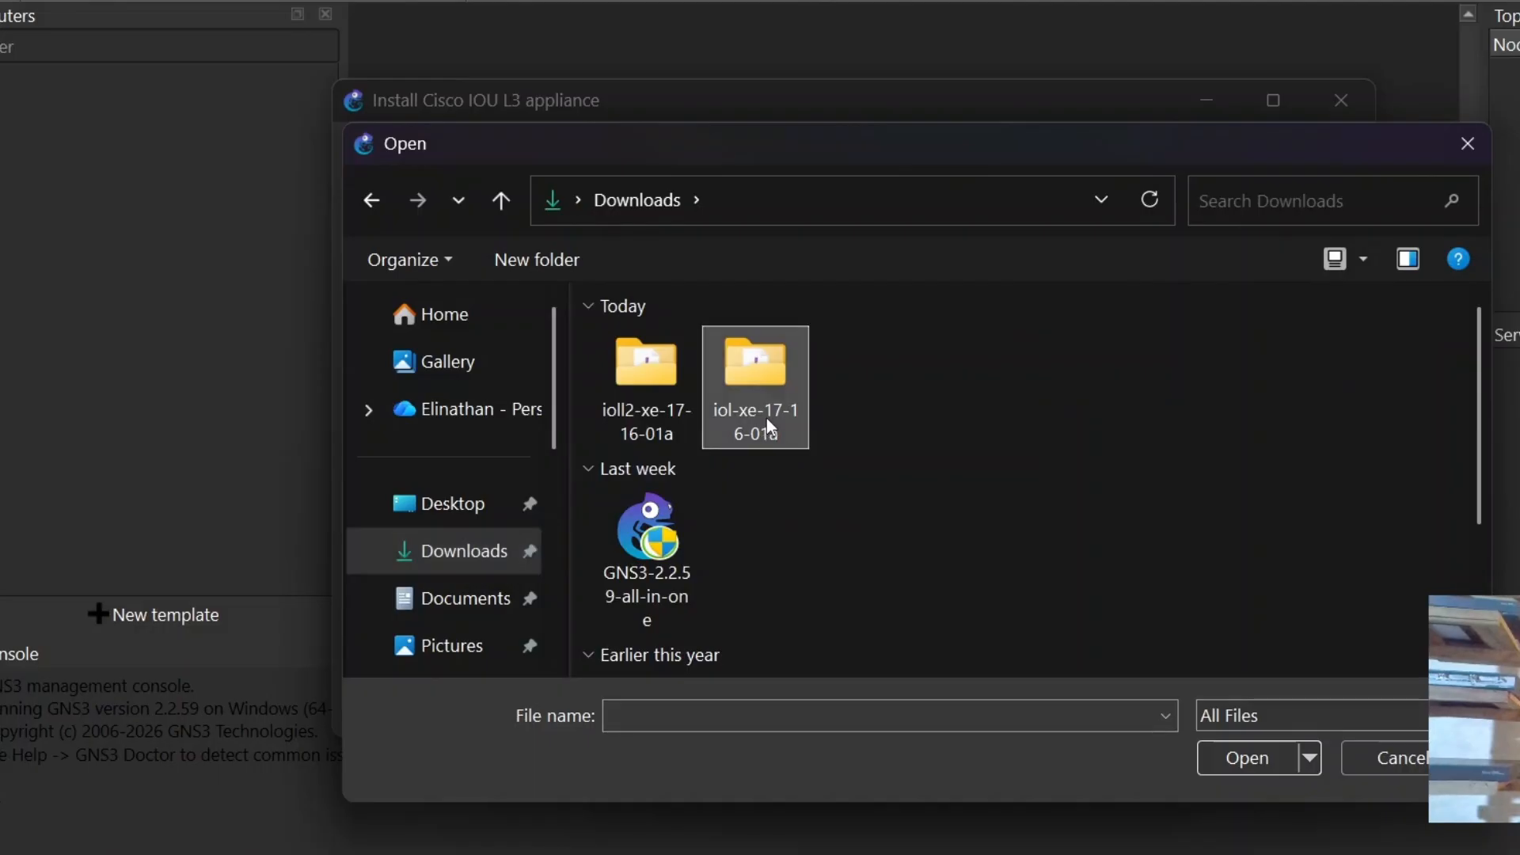
left_click(1229, 757)
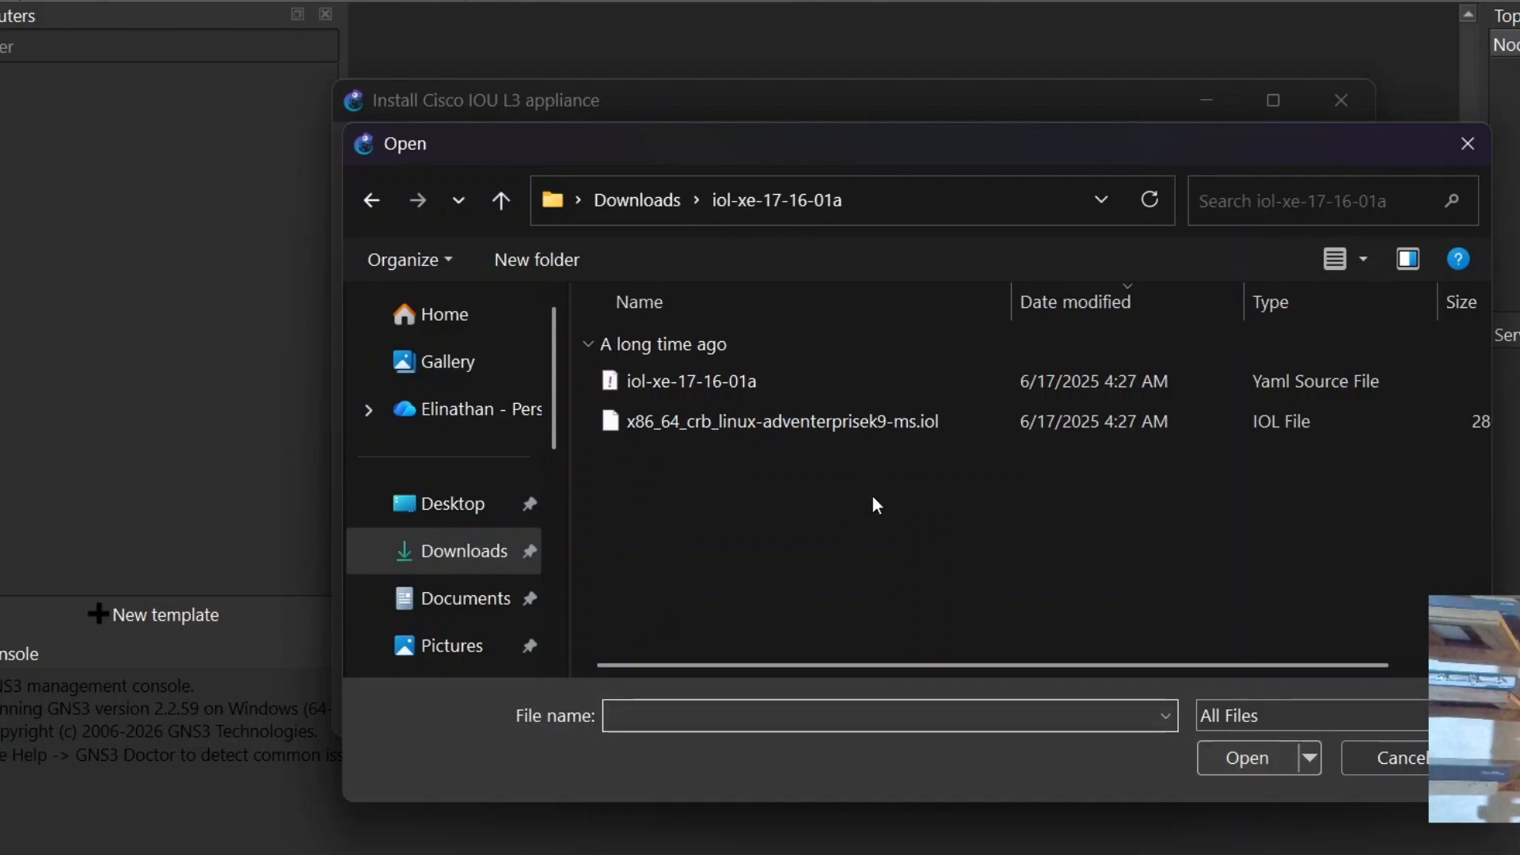
left_click(857, 420)
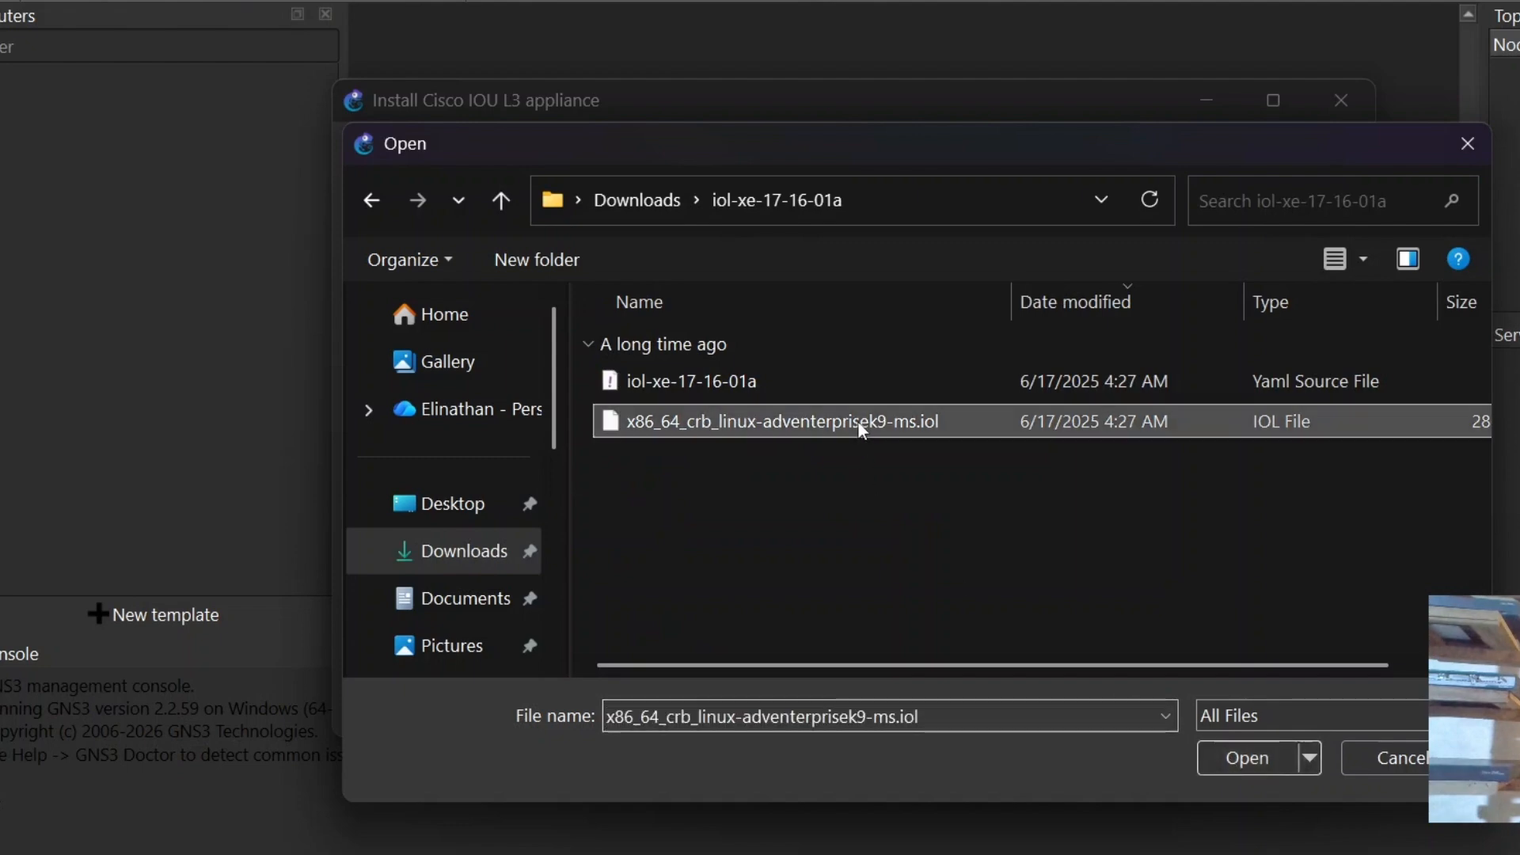
left_click(1251, 762)
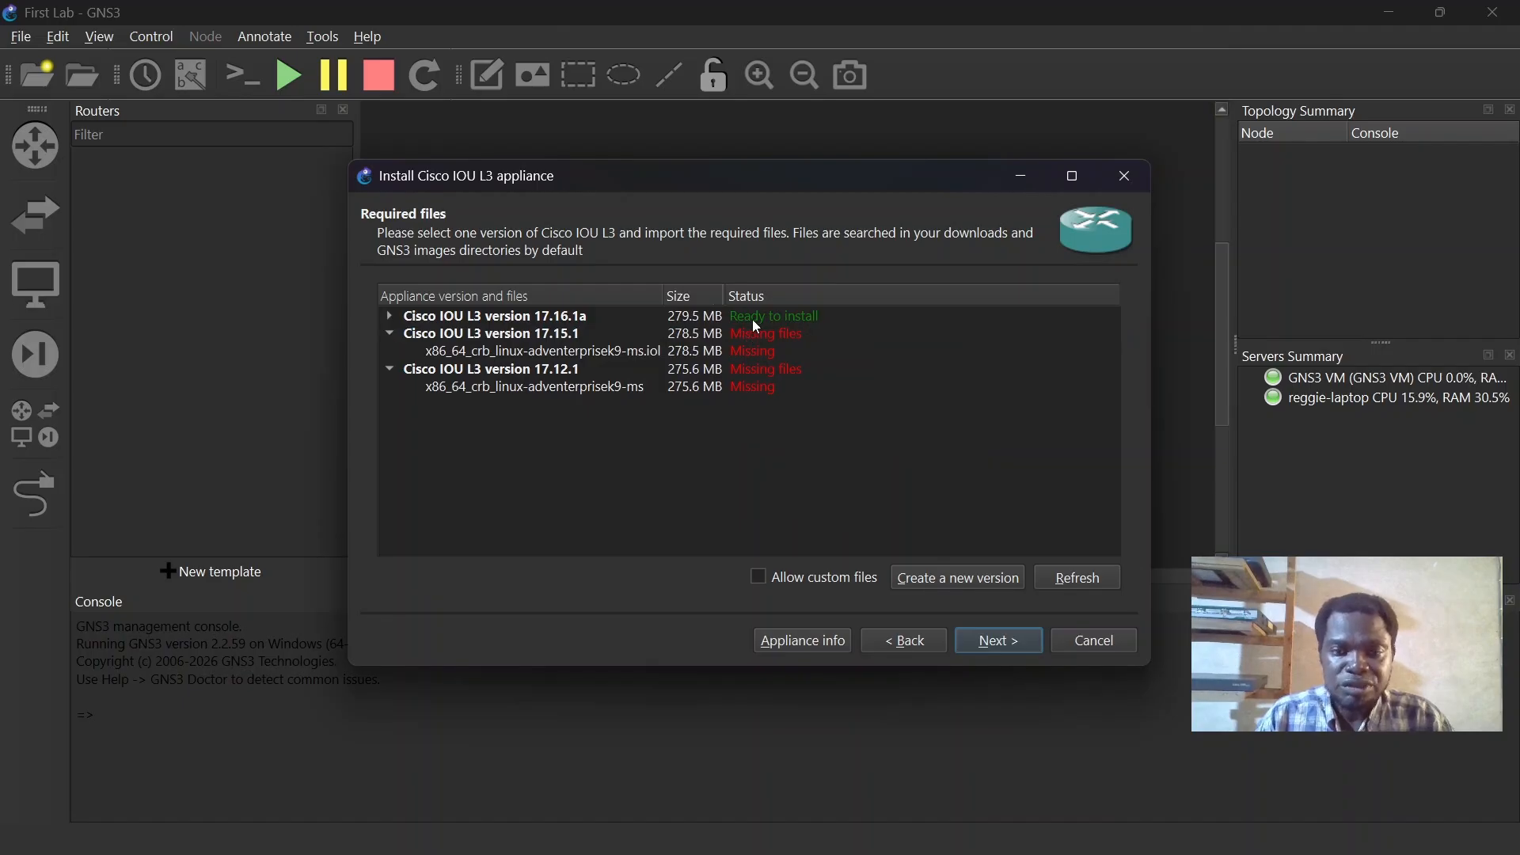
- Install Cisco IOU L3 version 17.16.1a and finish creating its router template
left_click(715, 317)
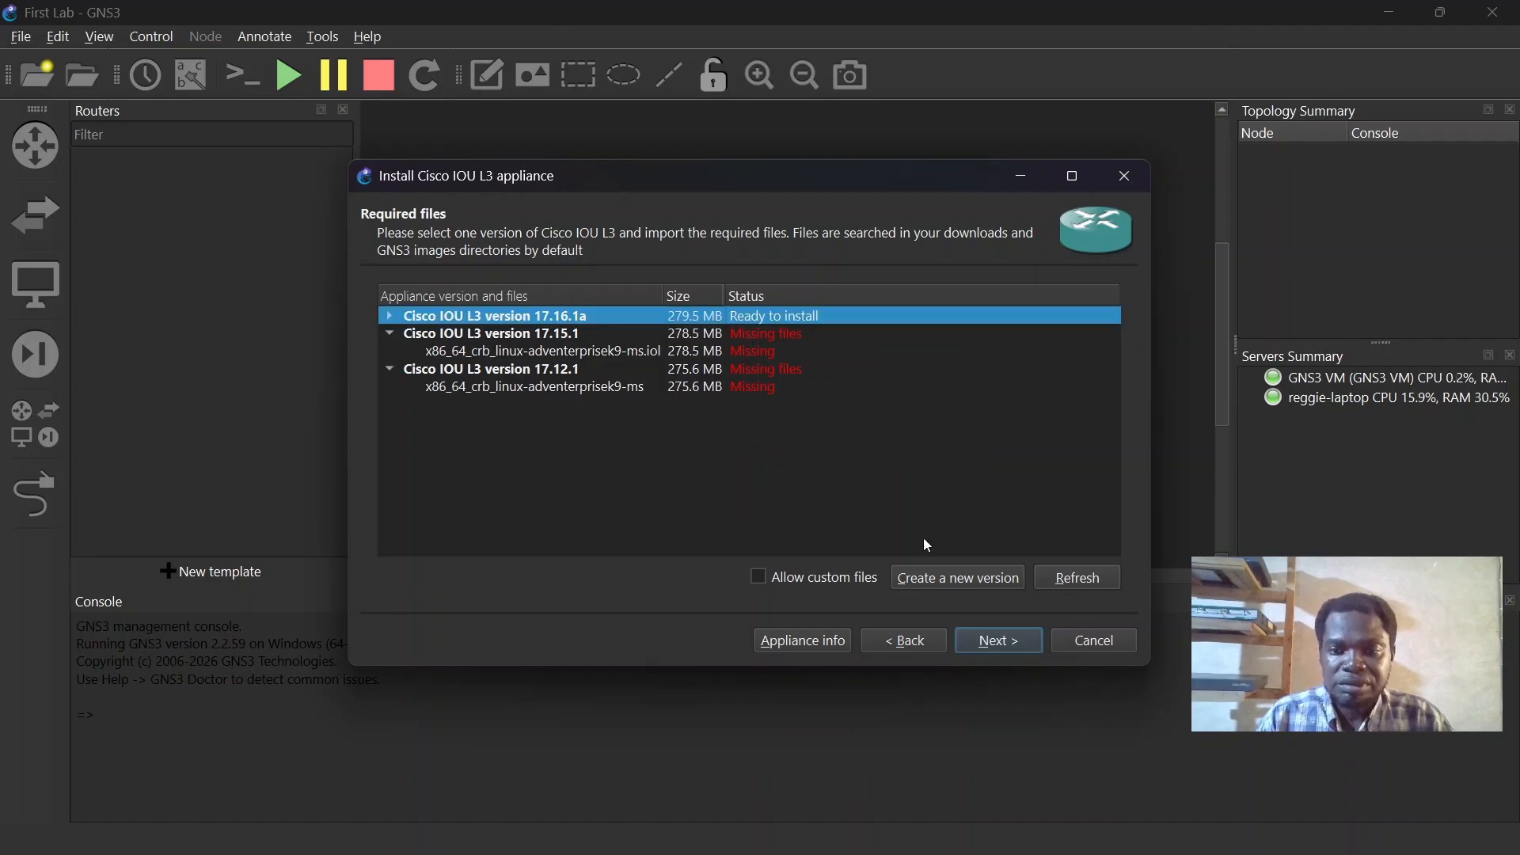
left_click(974, 642)
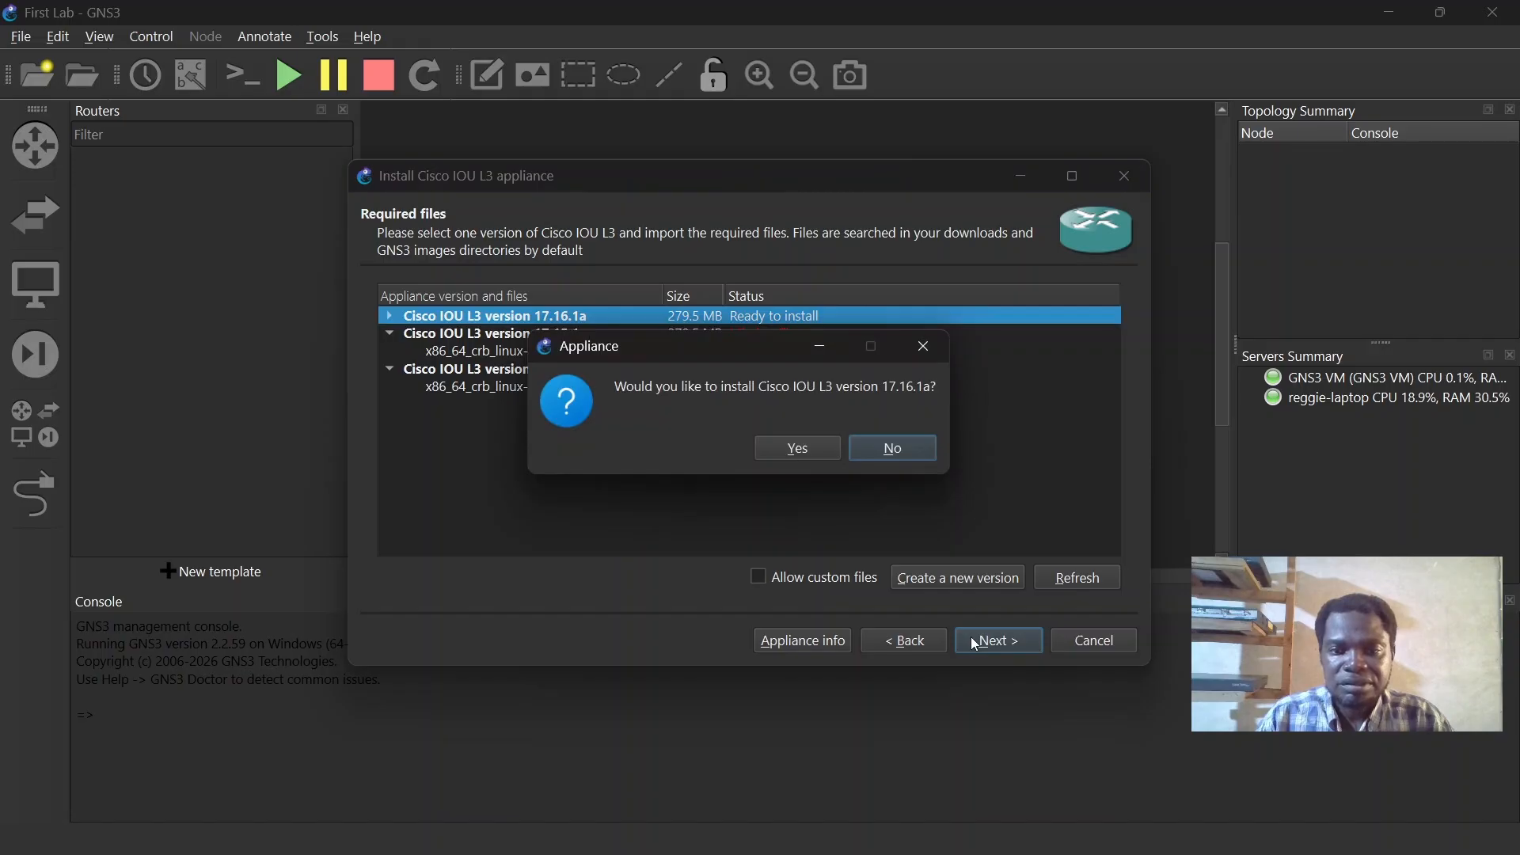
left_click(788, 451)
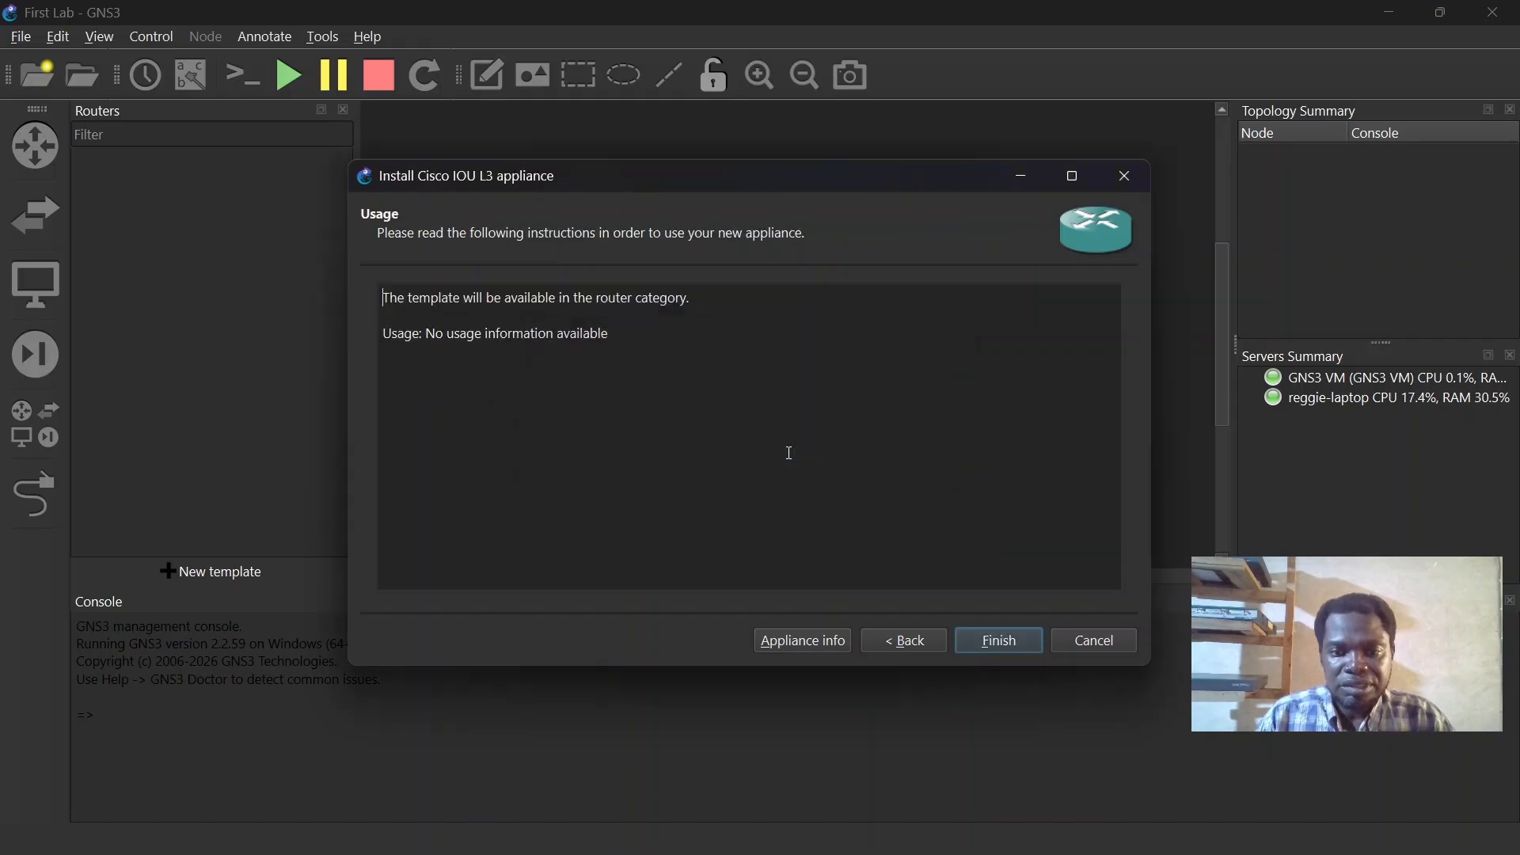
left_click(974, 644)
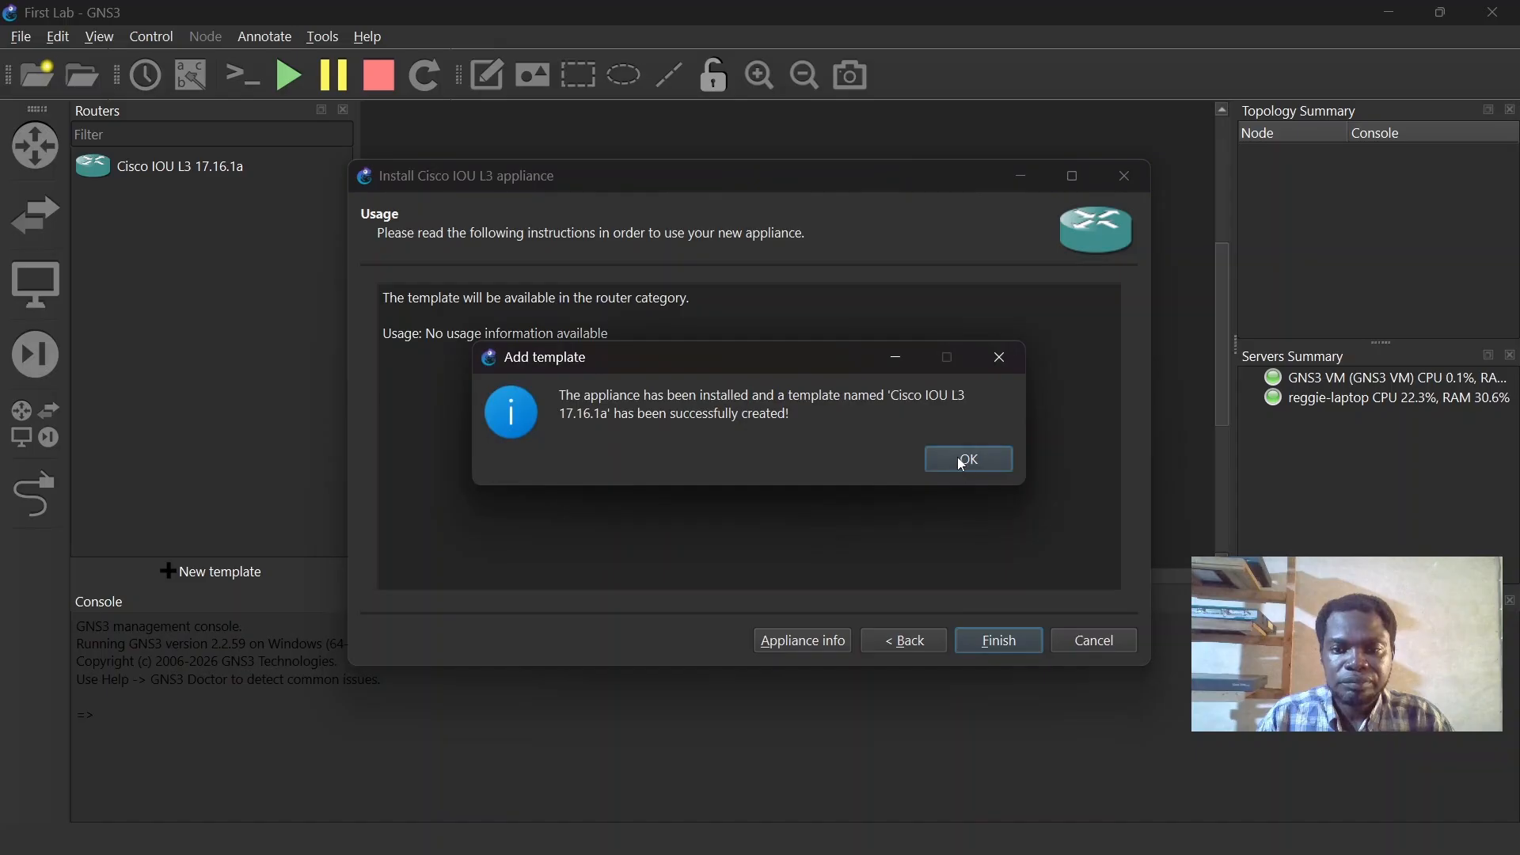
left_click(968, 459)
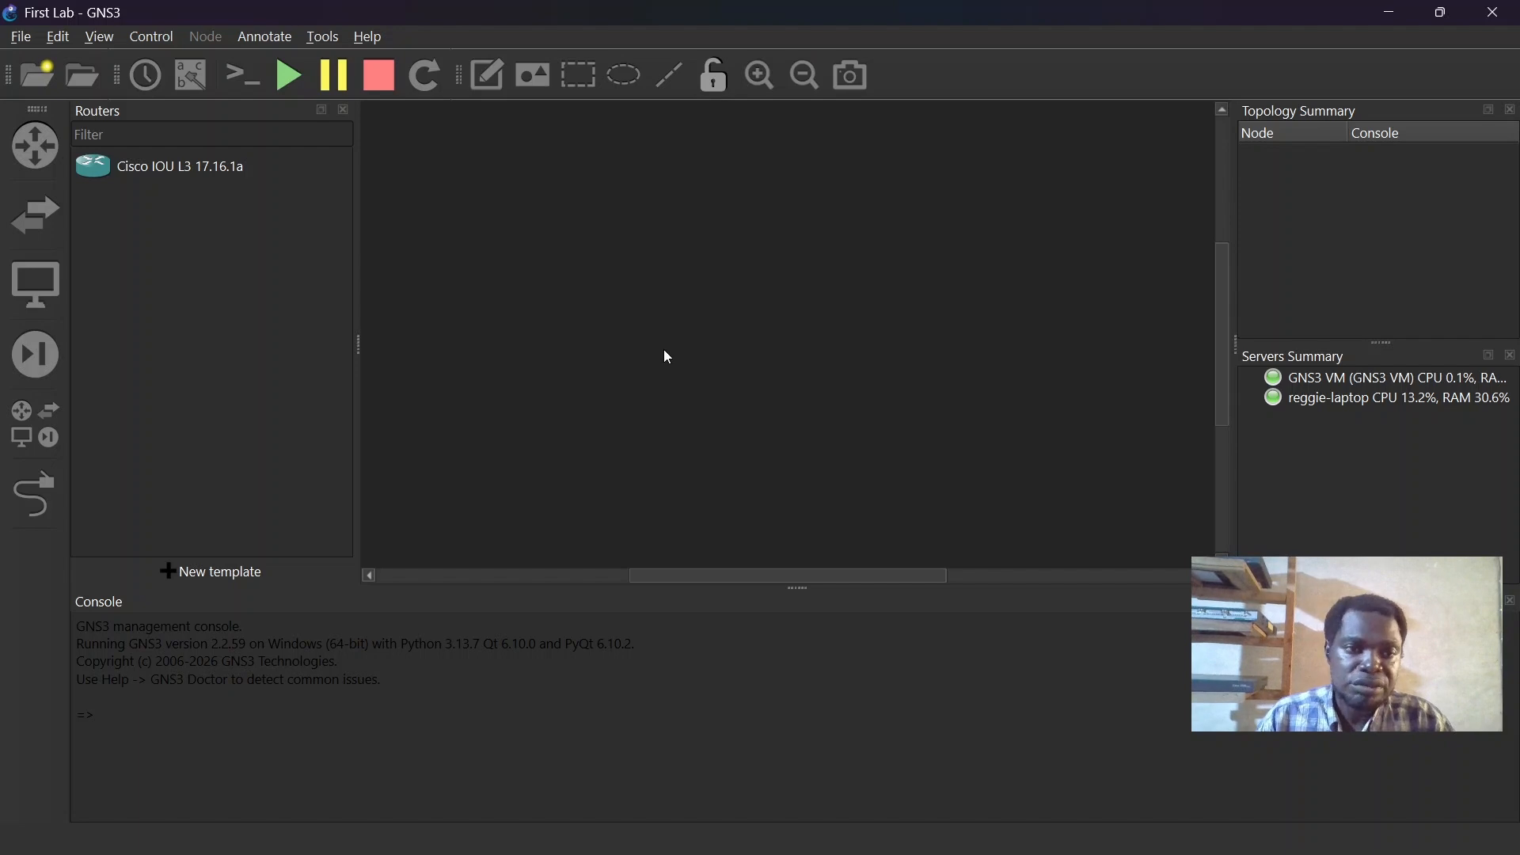
- Start a new template from the switch devices using the option to install an appliance from the GNS3 server
left_click(23, 222)
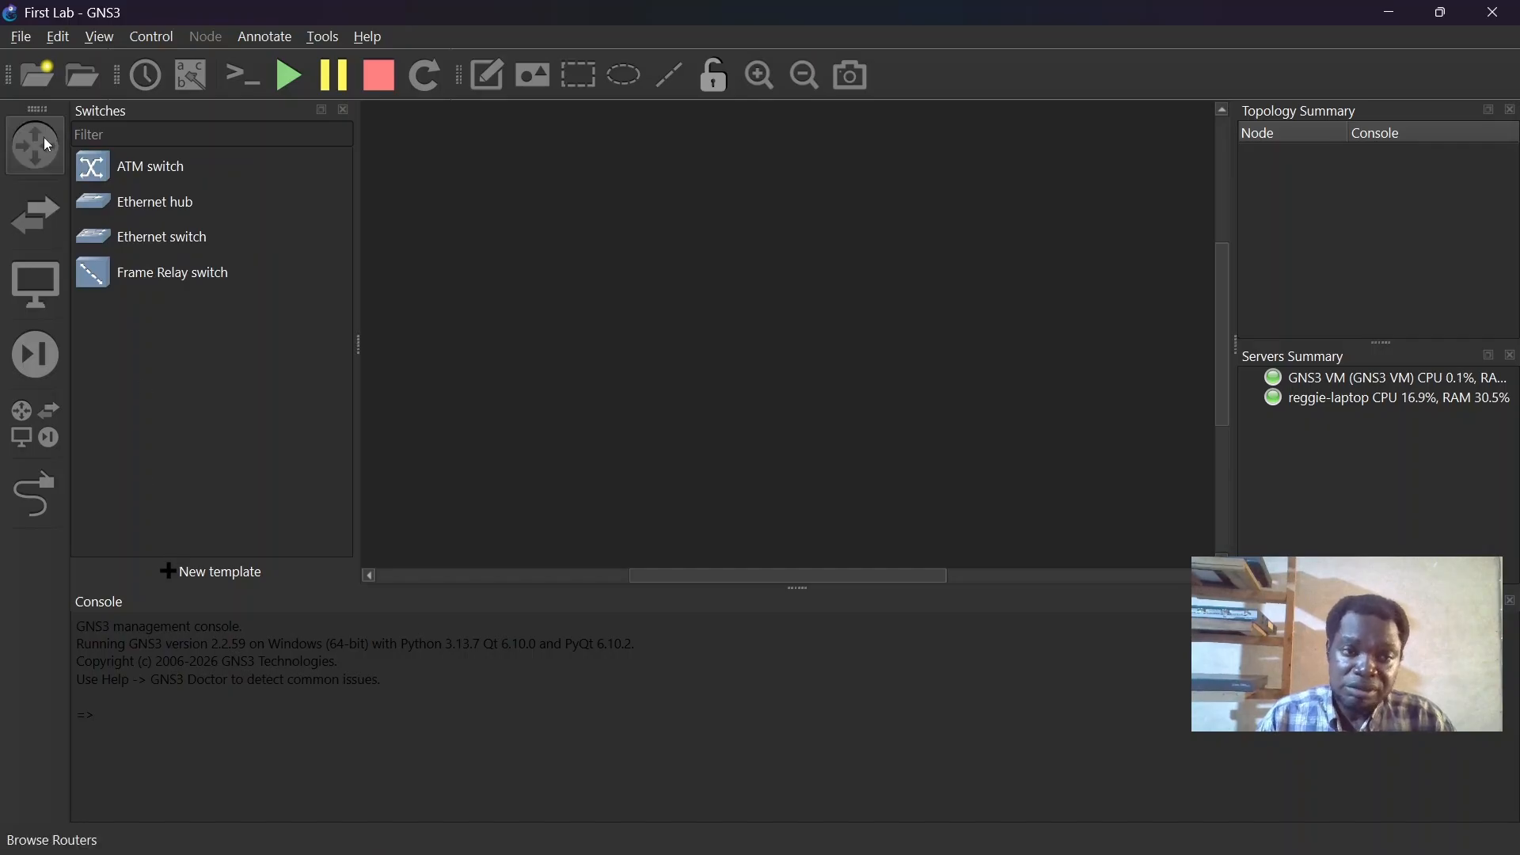
left_click(38, 207)
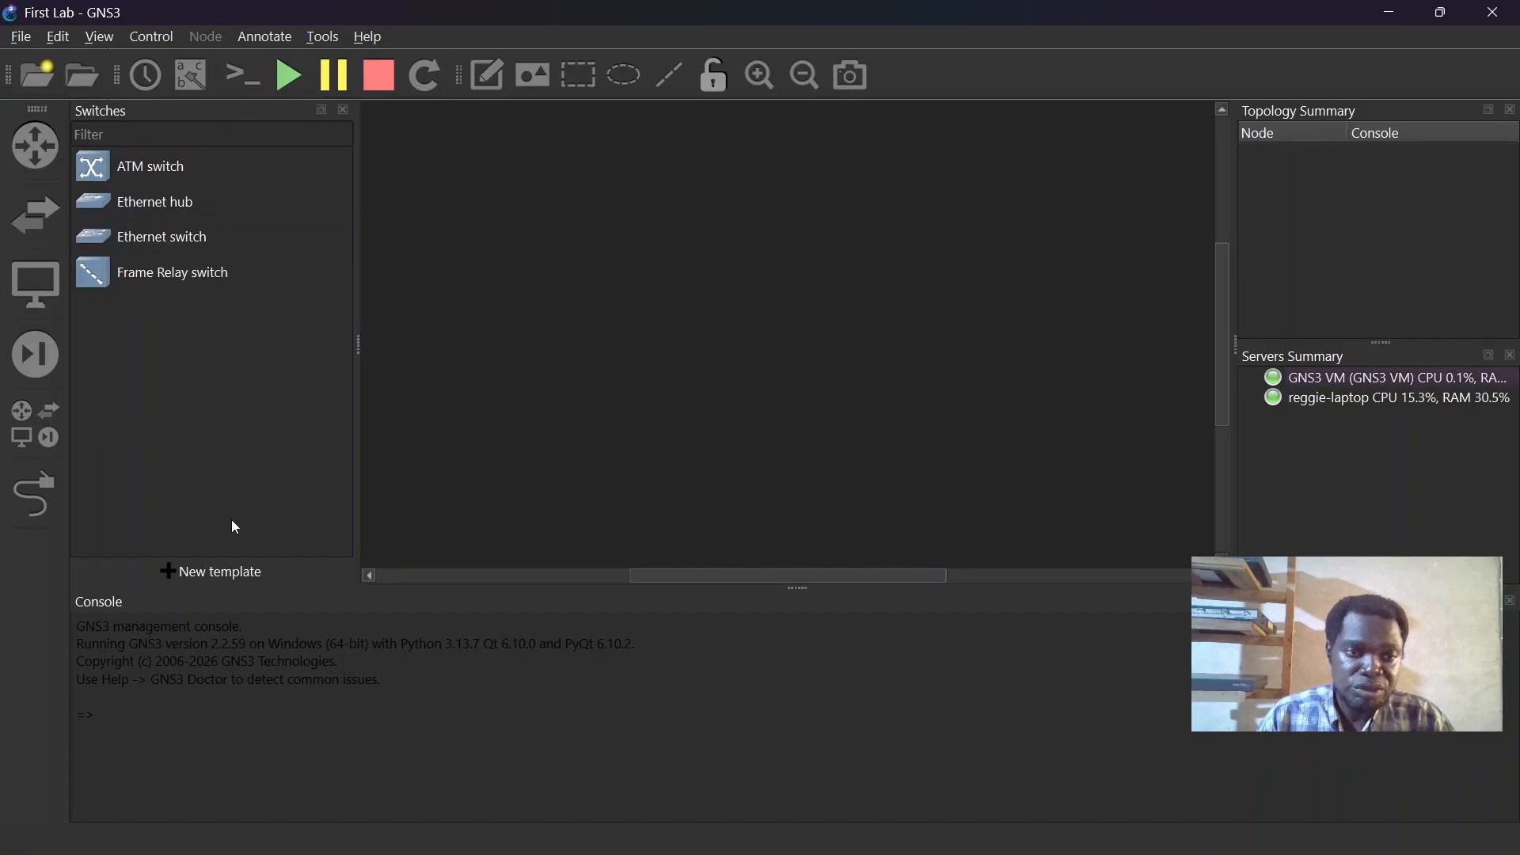
left_click(214, 571)
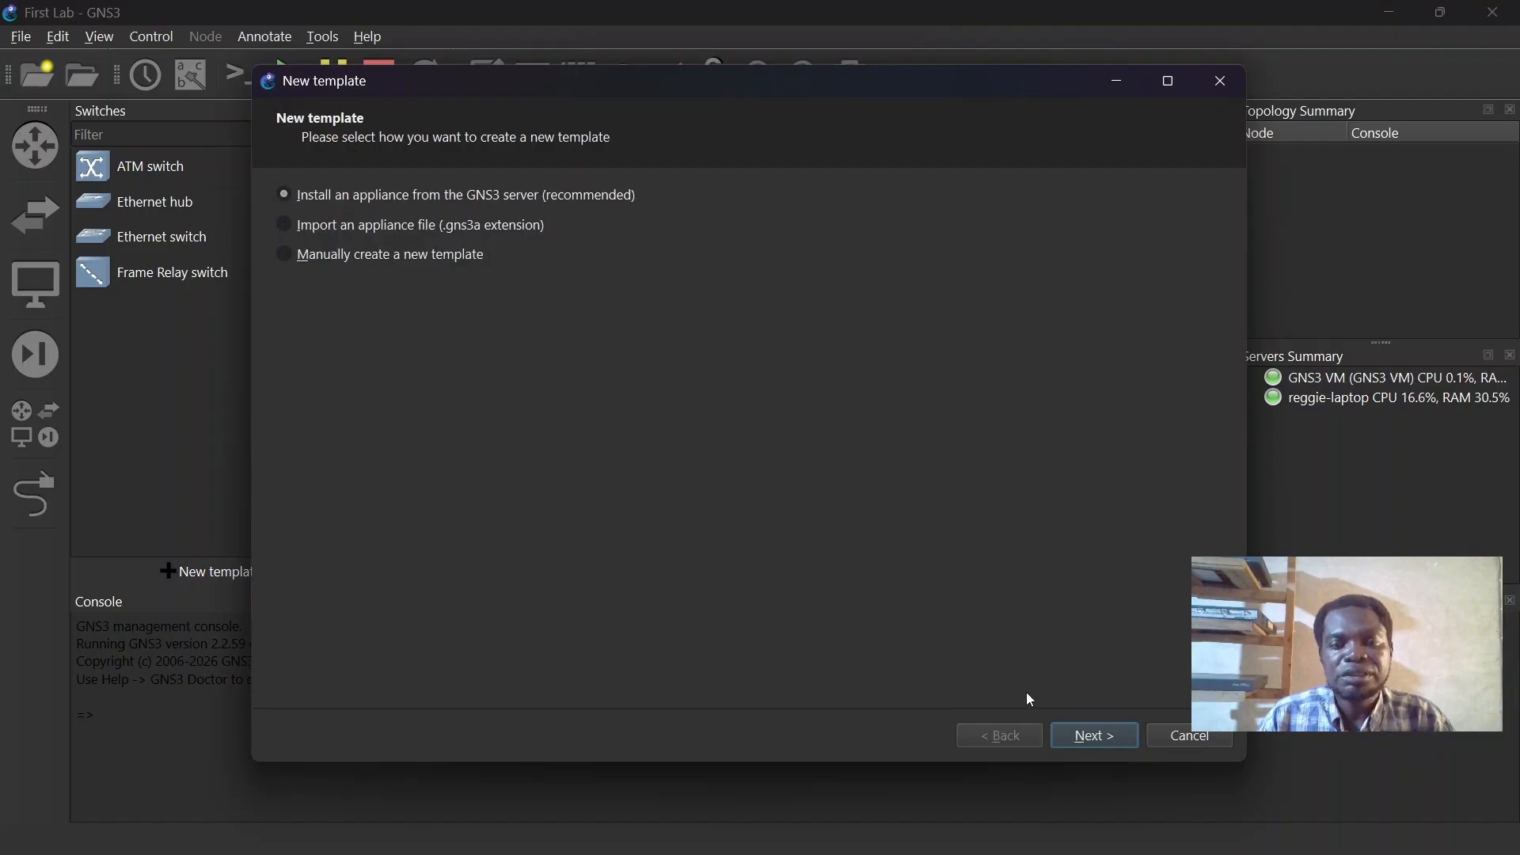
left_click(1067, 738)
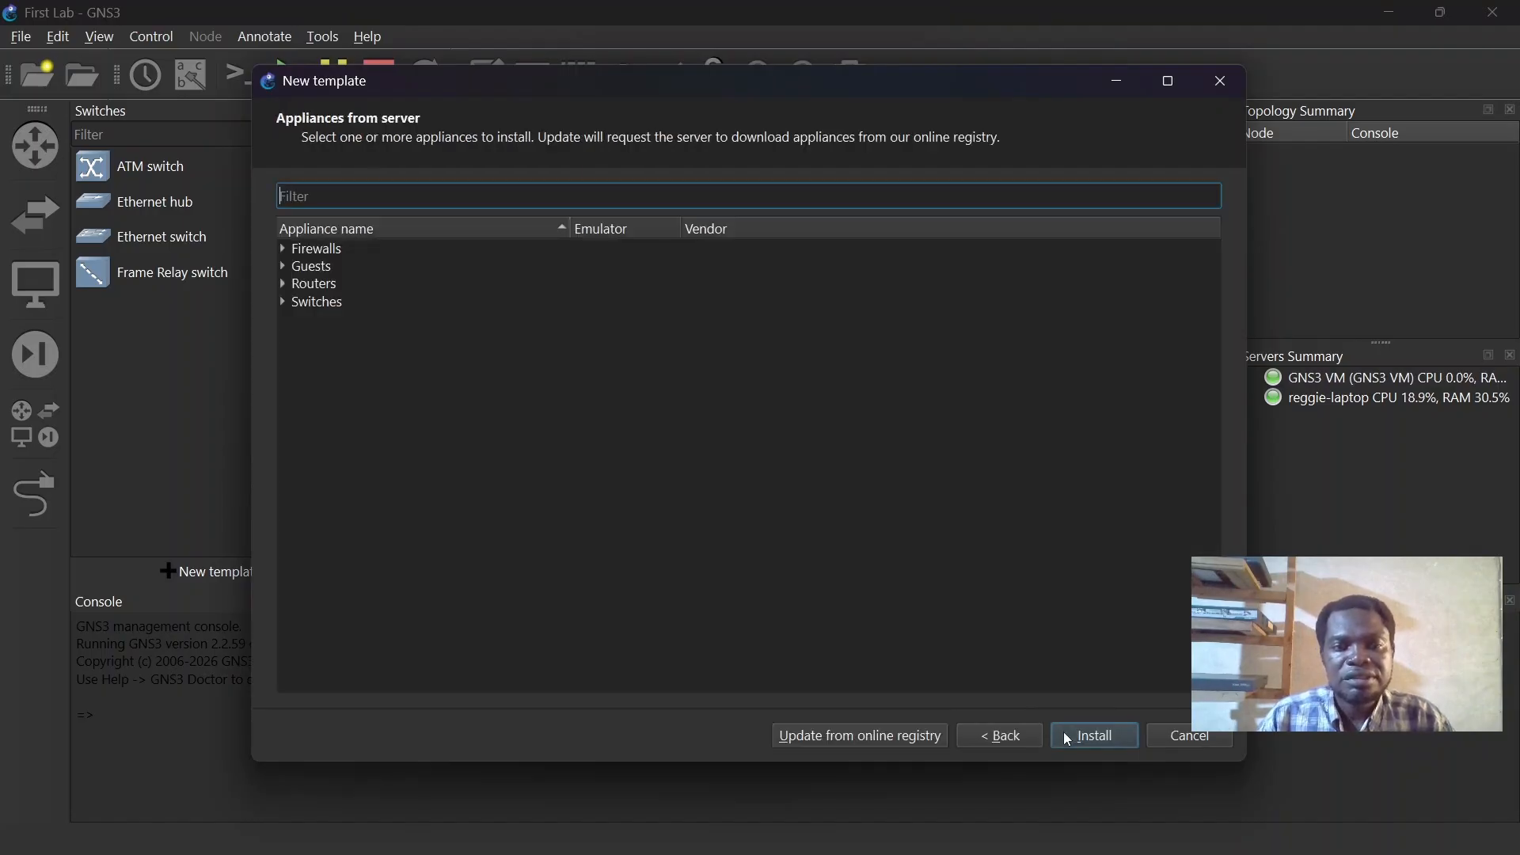
- Choose the Cisco IOU L2 switch appliance for installation on the GNS3 VM and proceed to its required files
left_click(280, 300)
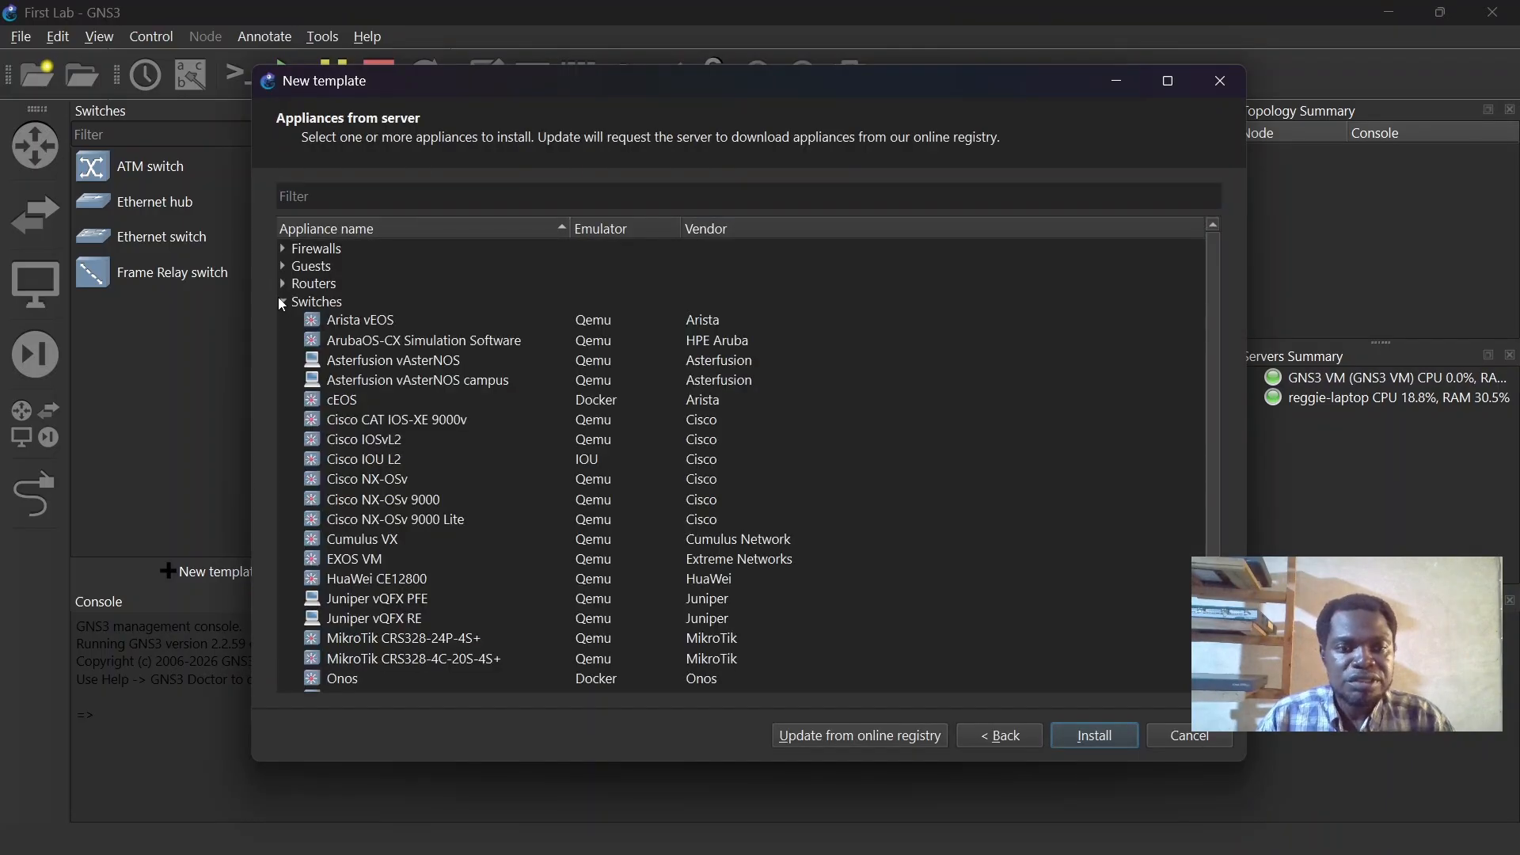
left_click(398, 457)
left_click(1110, 732)
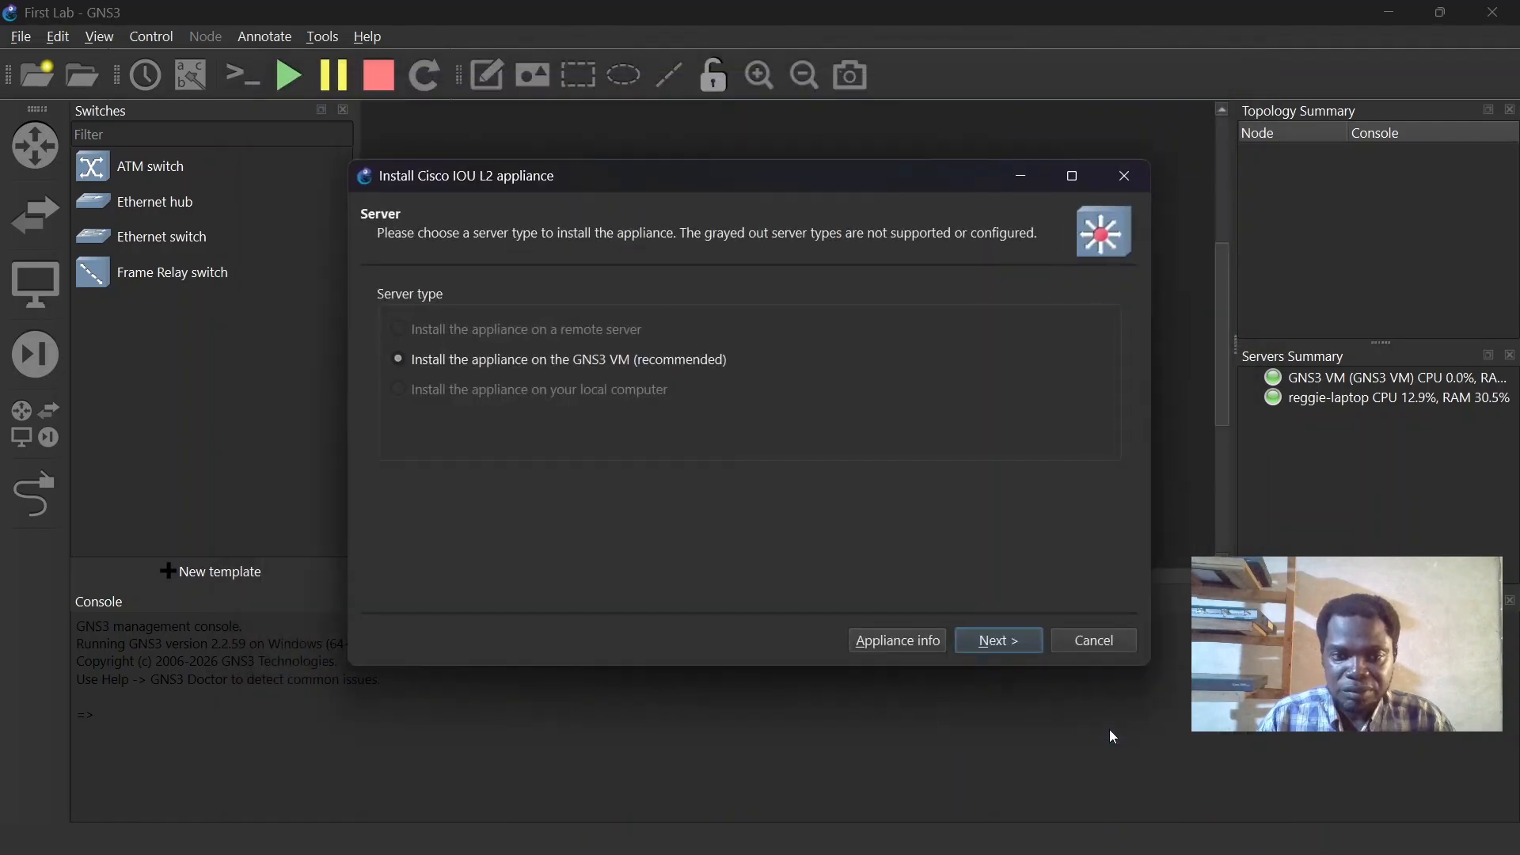
left_click(1022, 648)
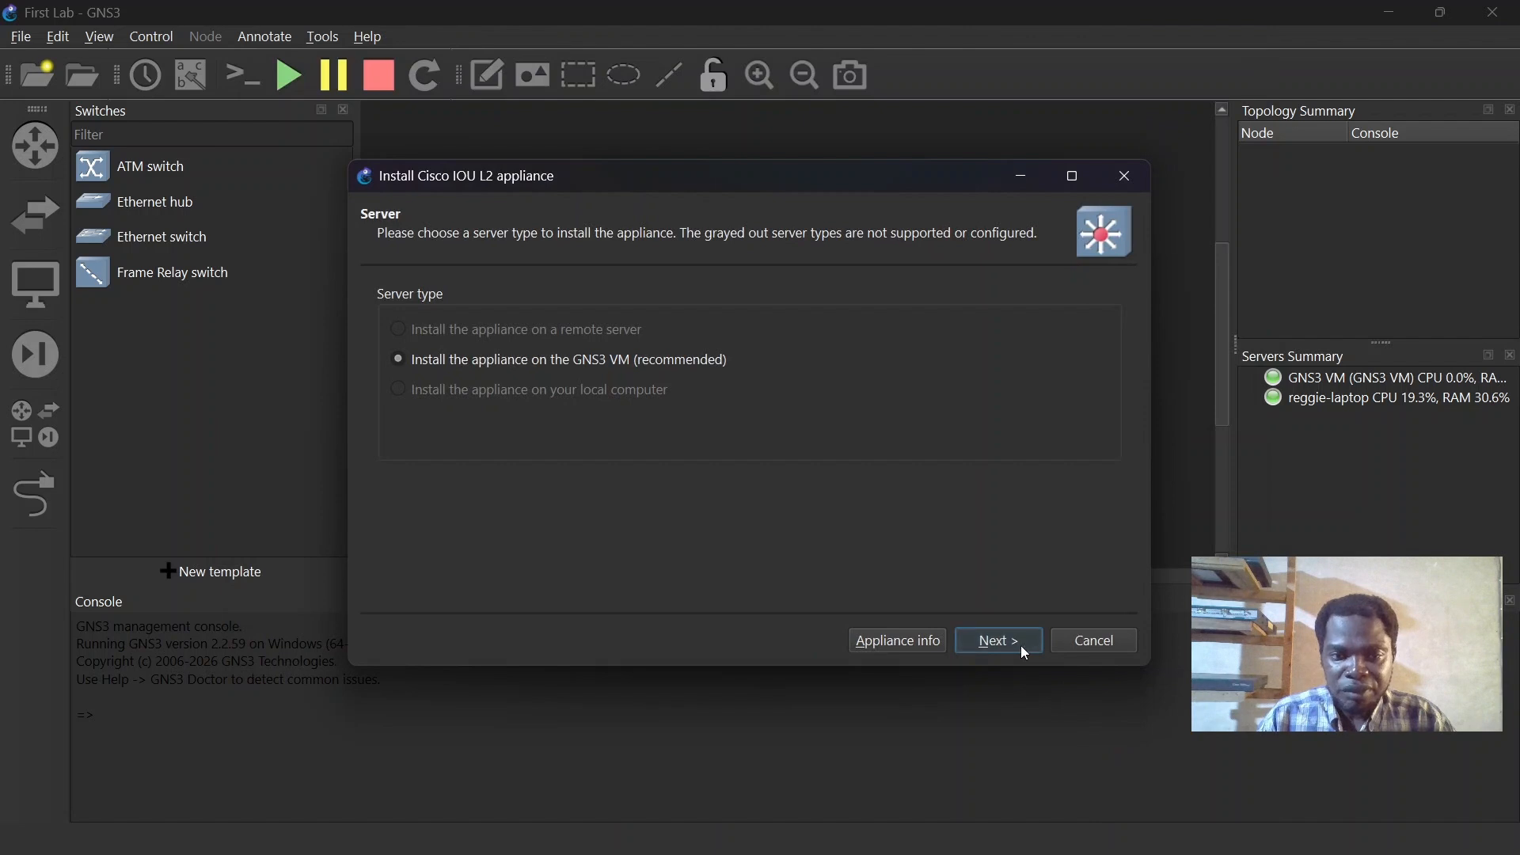
left_click(1022, 648)
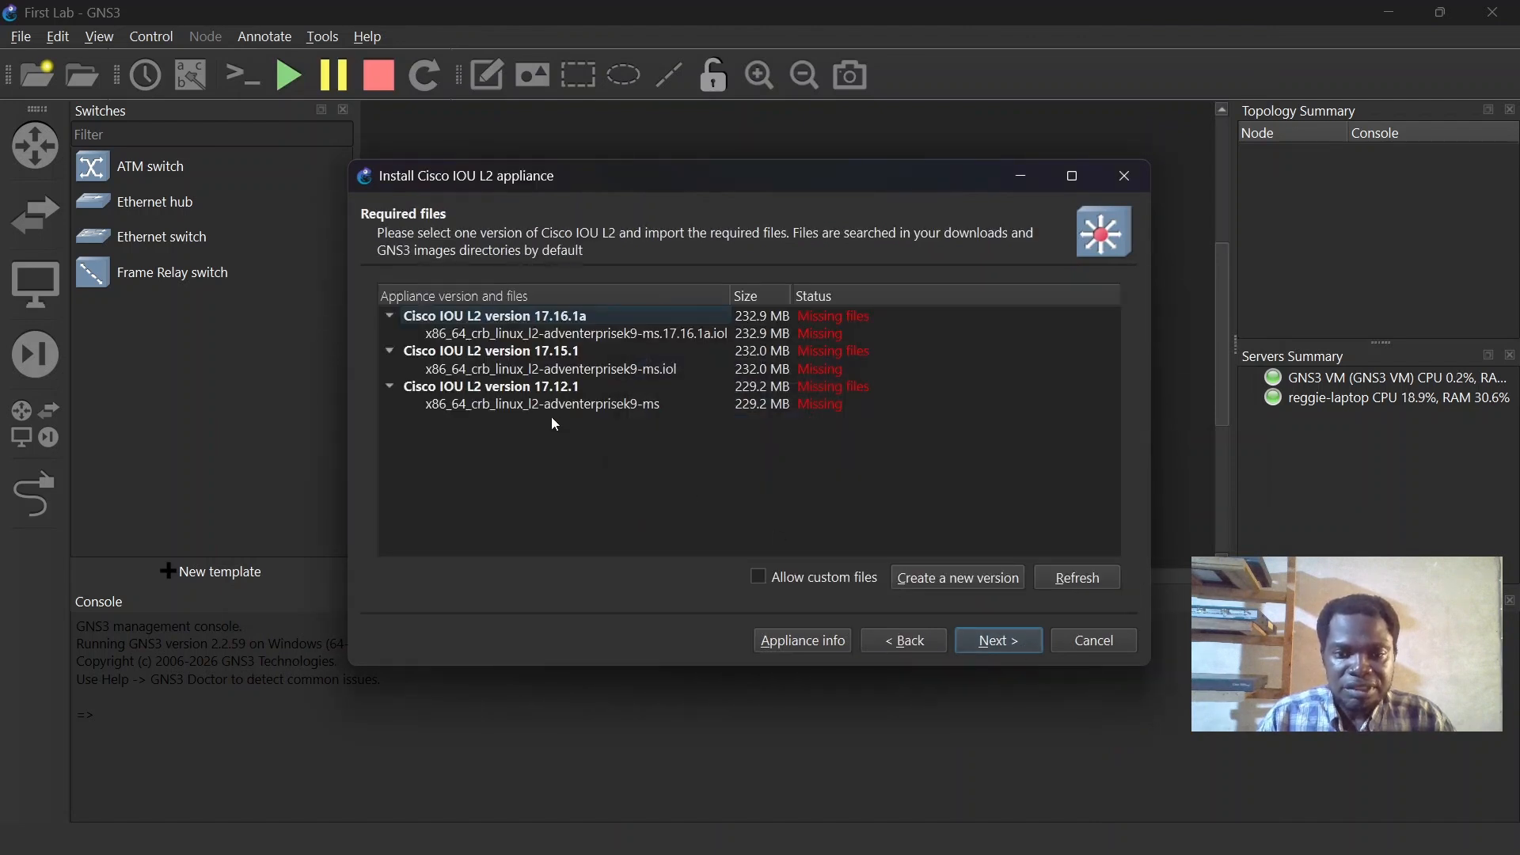
- Import x86_64_crb_linux_l2-adventerprisek9-ms.iol from the ioll2-xe-17-16-01a folder in Downloads as the required file for Cisco IOU L2 version 17.16.1a
left_click(450, 336)
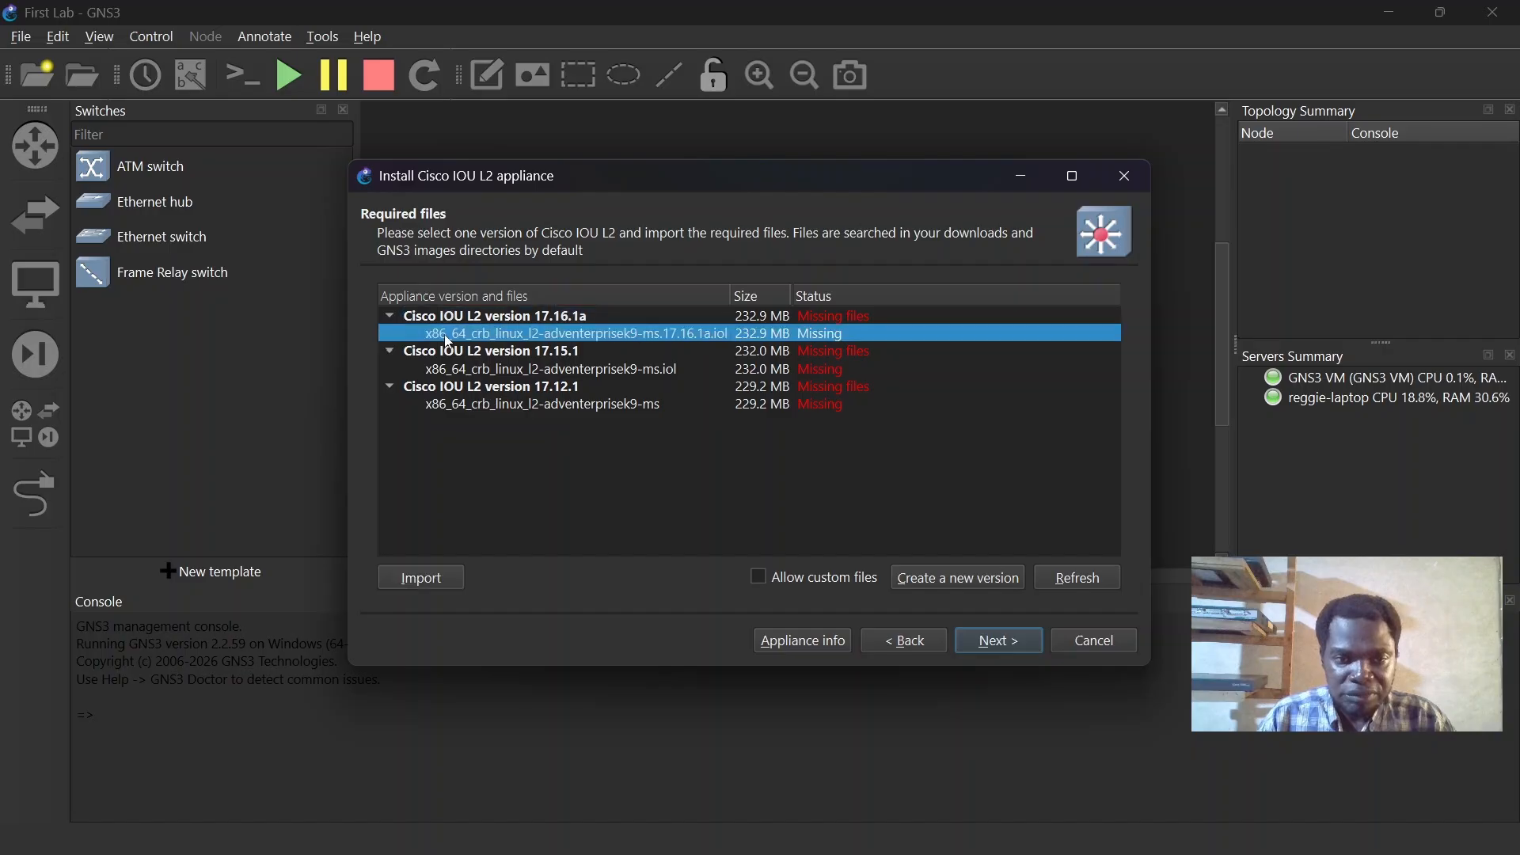
left_click(449, 582)
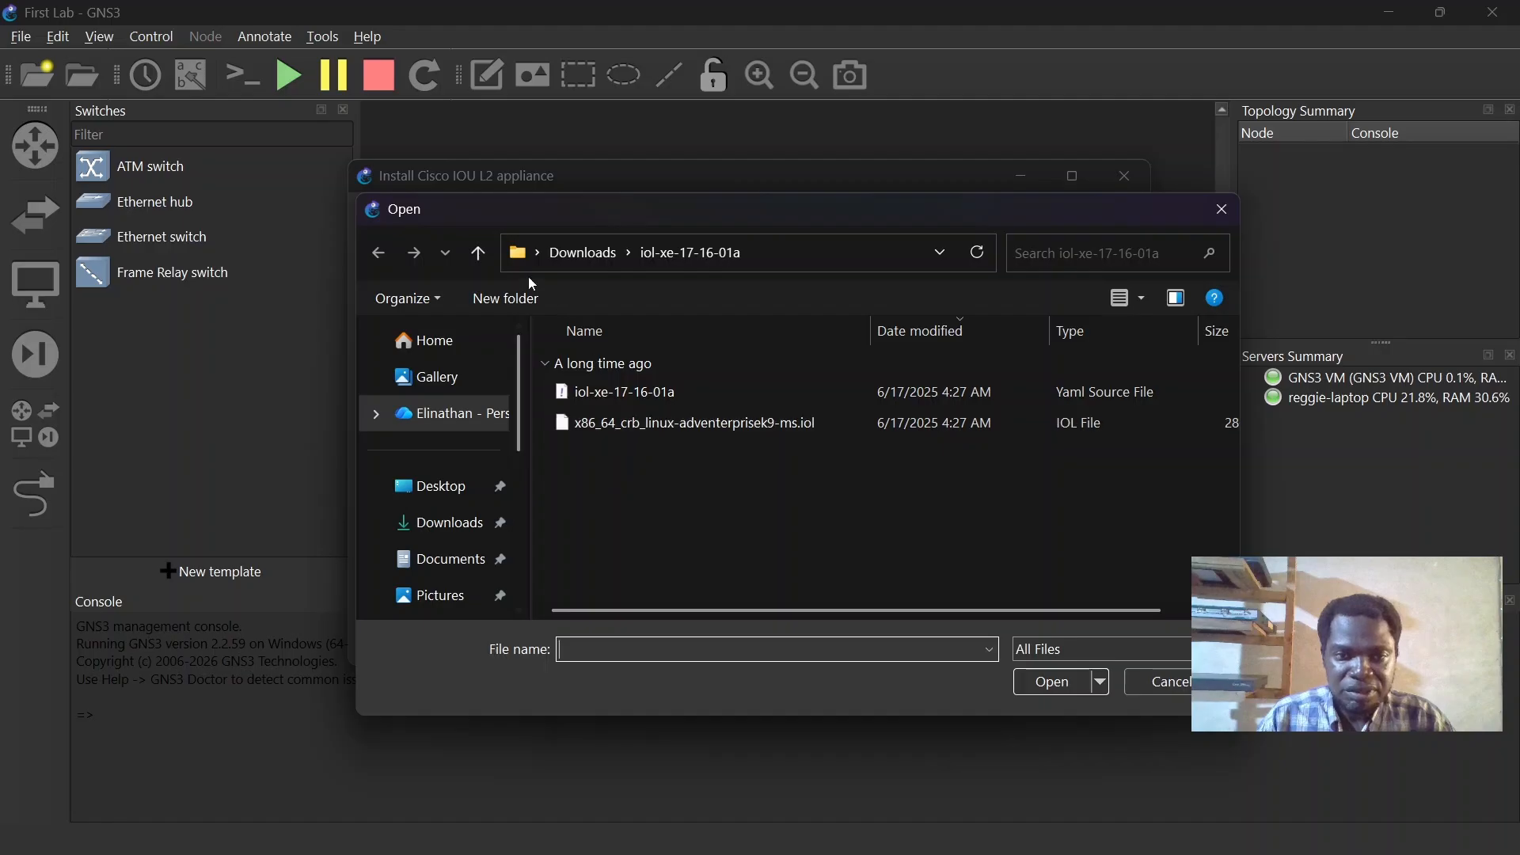
left_click(580, 262)
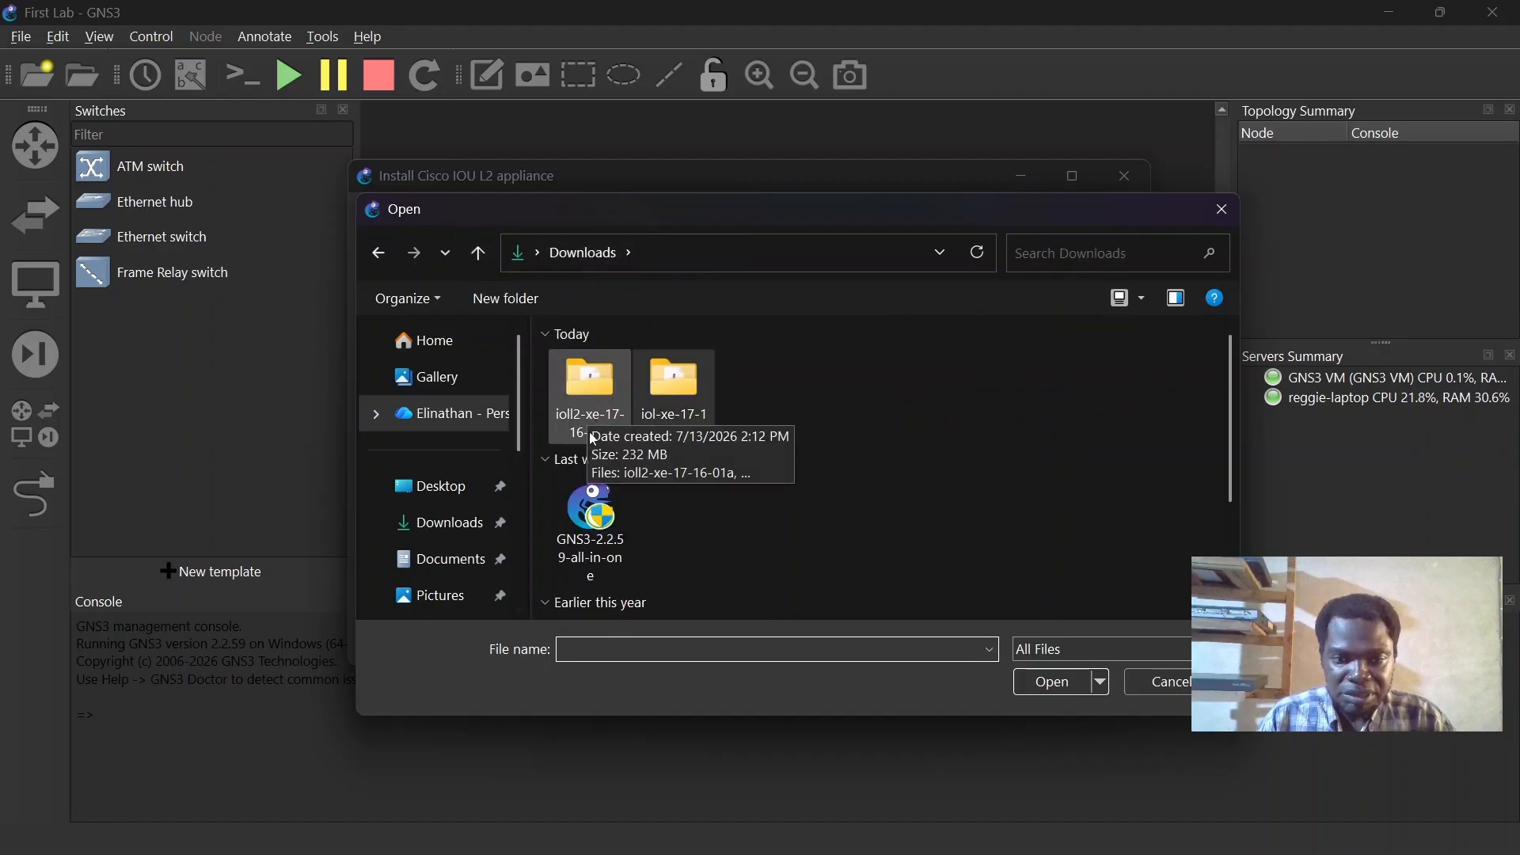
left_click(598, 428)
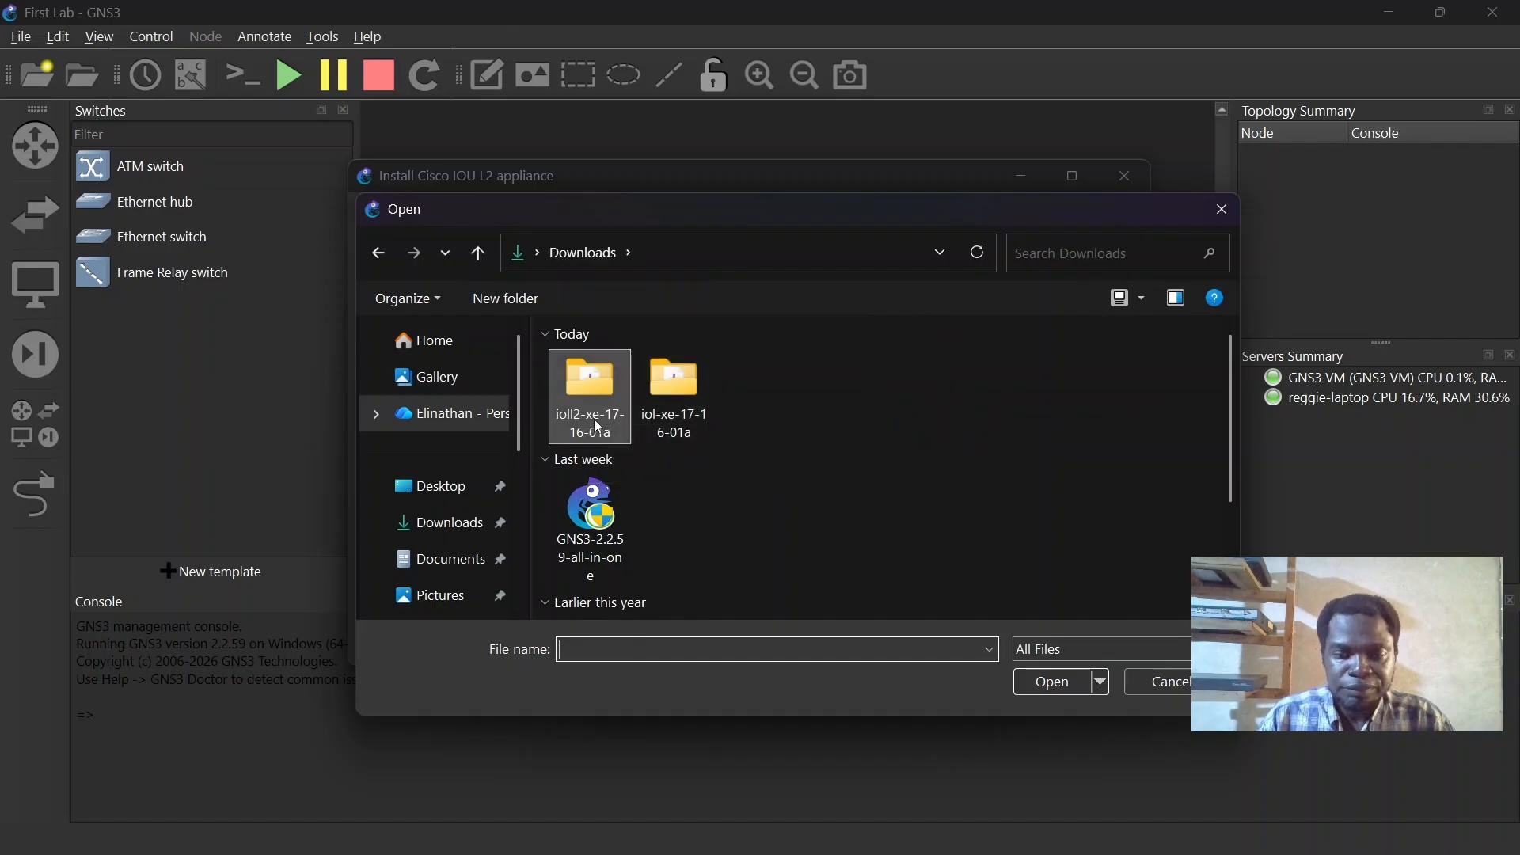
double_click(597, 428)
left_click(613, 424)
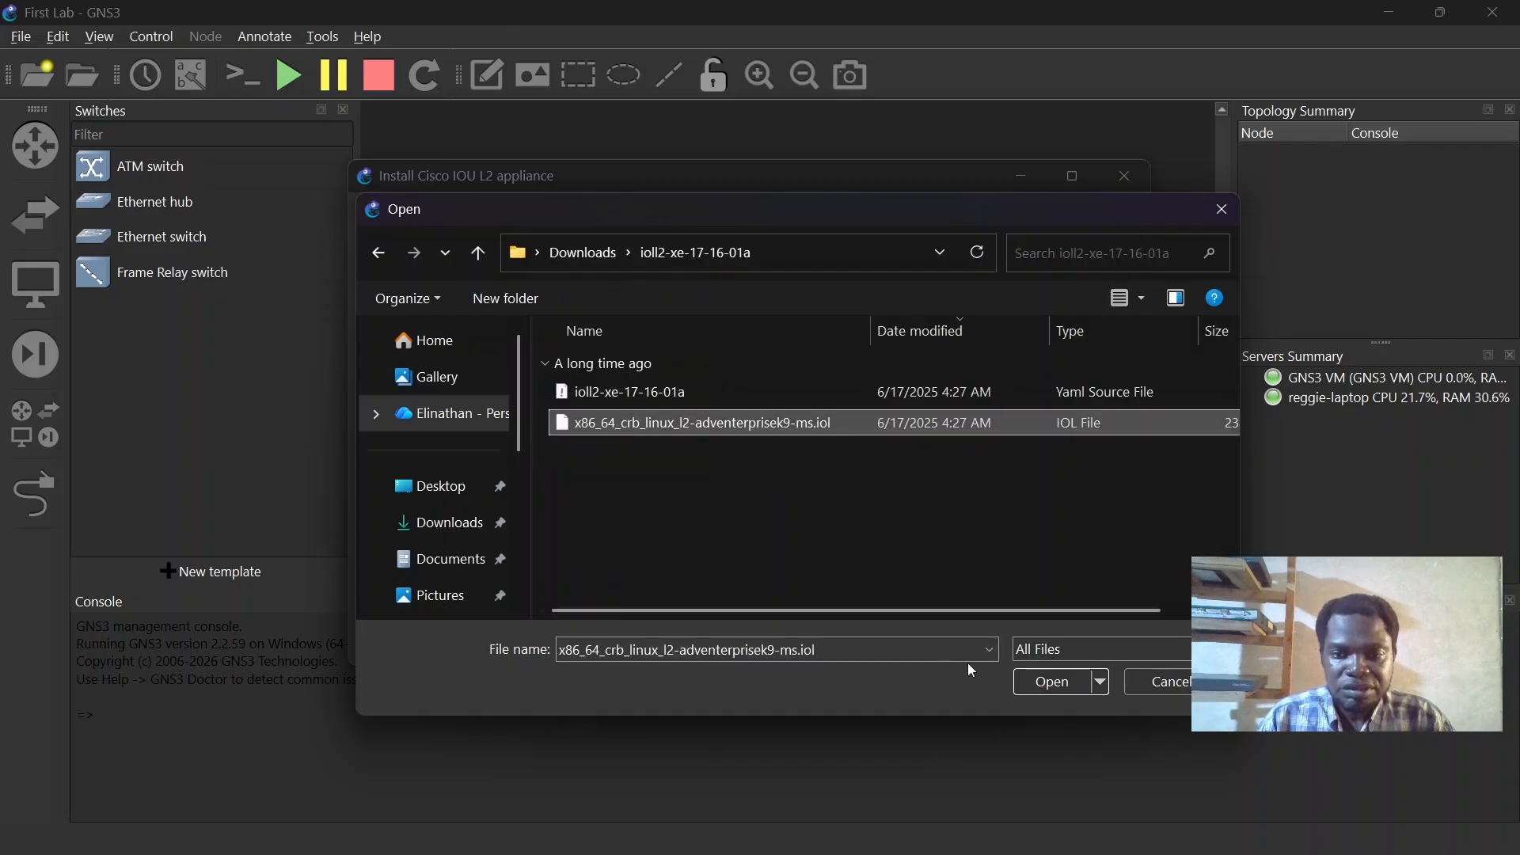
left_click(1057, 682)
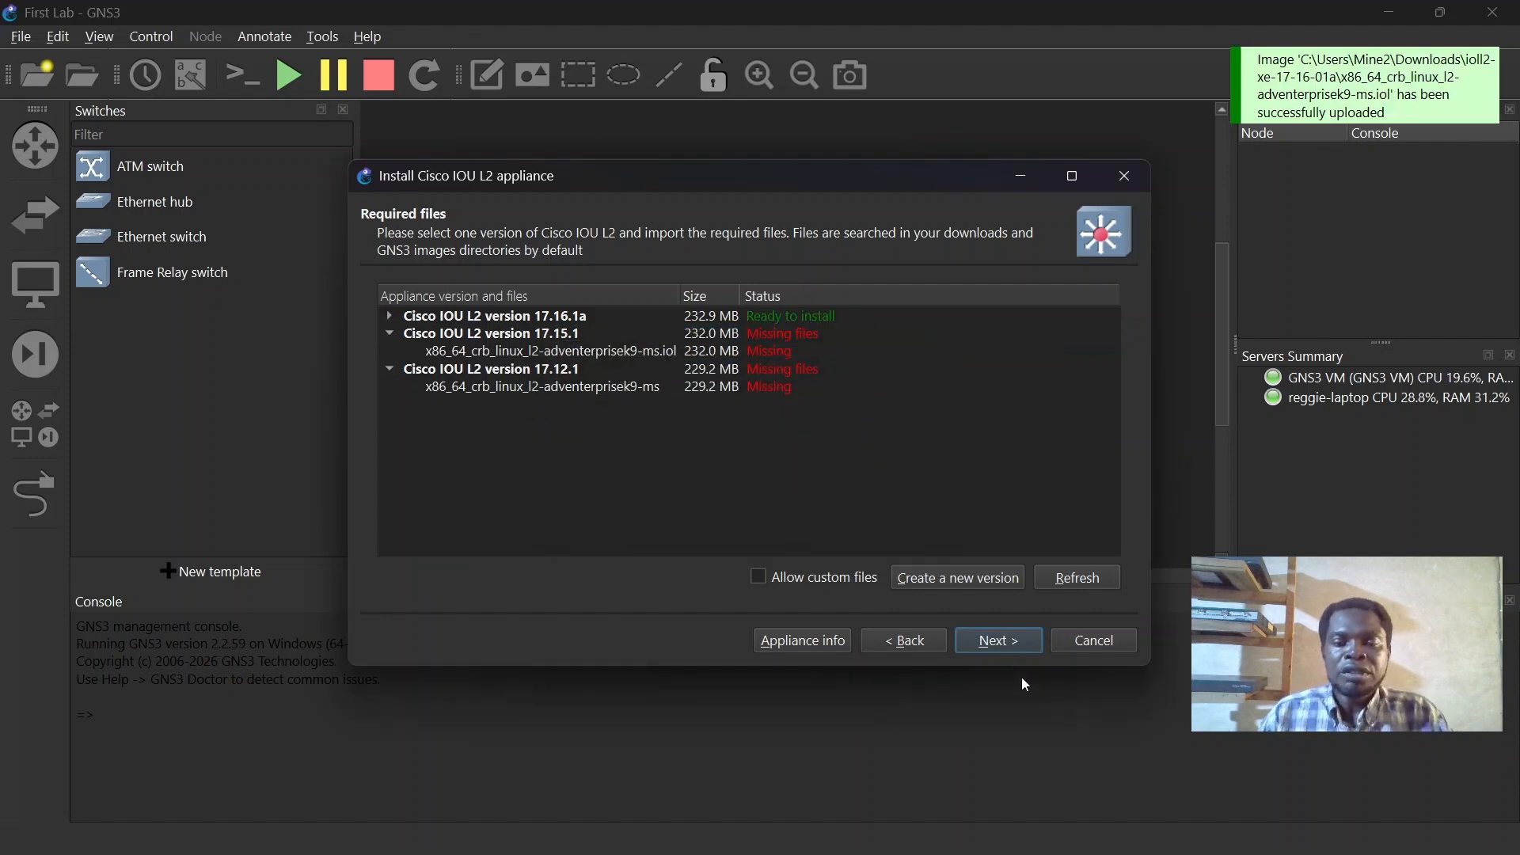
- Install Cisco IOU L2 version 17.16.1a and finish creating its switch template
left_click(807, 320)
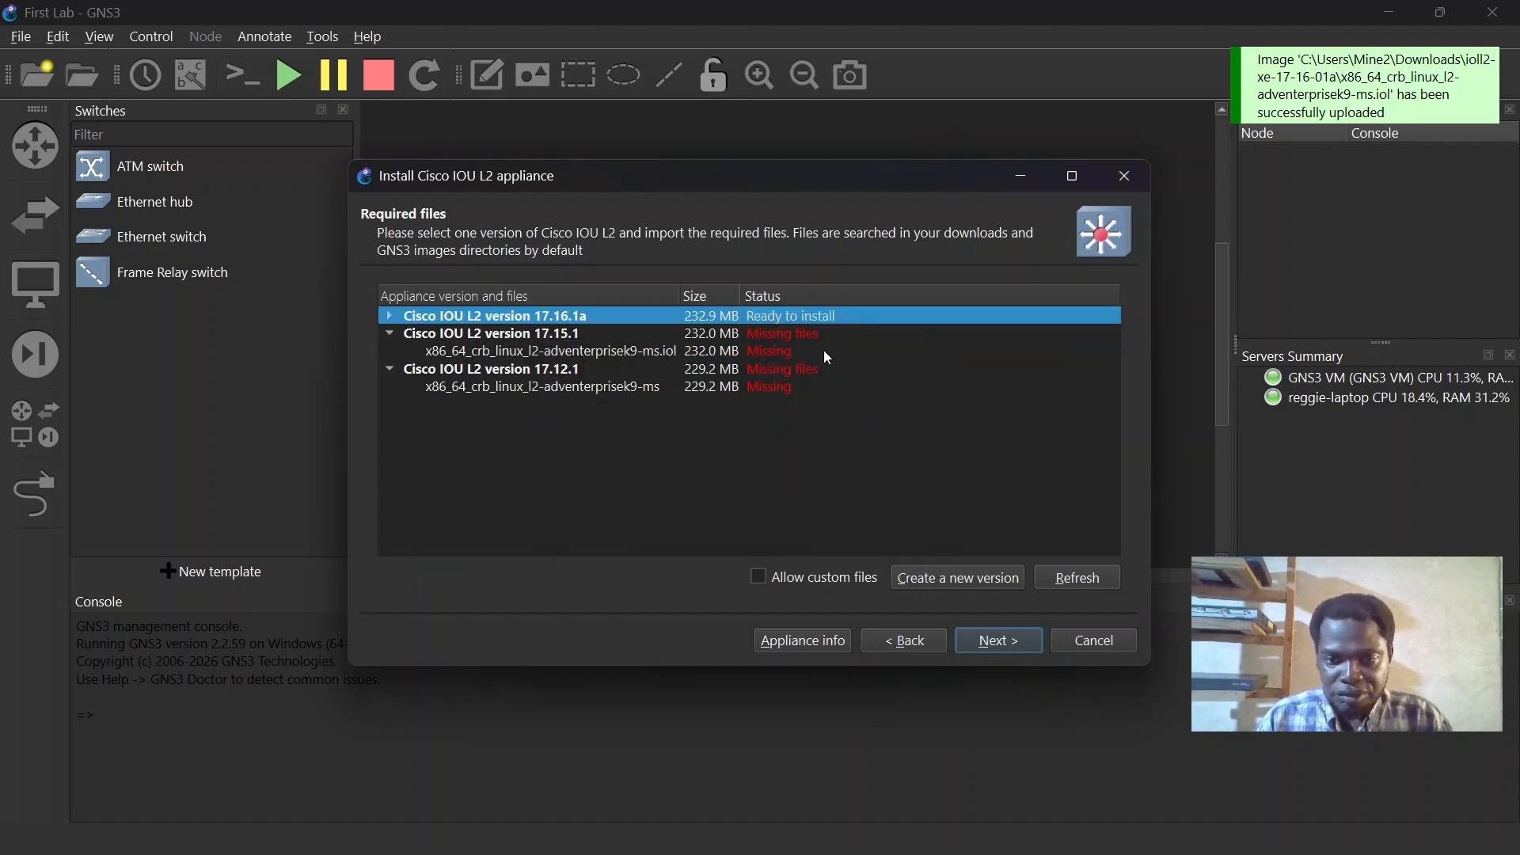
left_click(974, 643)
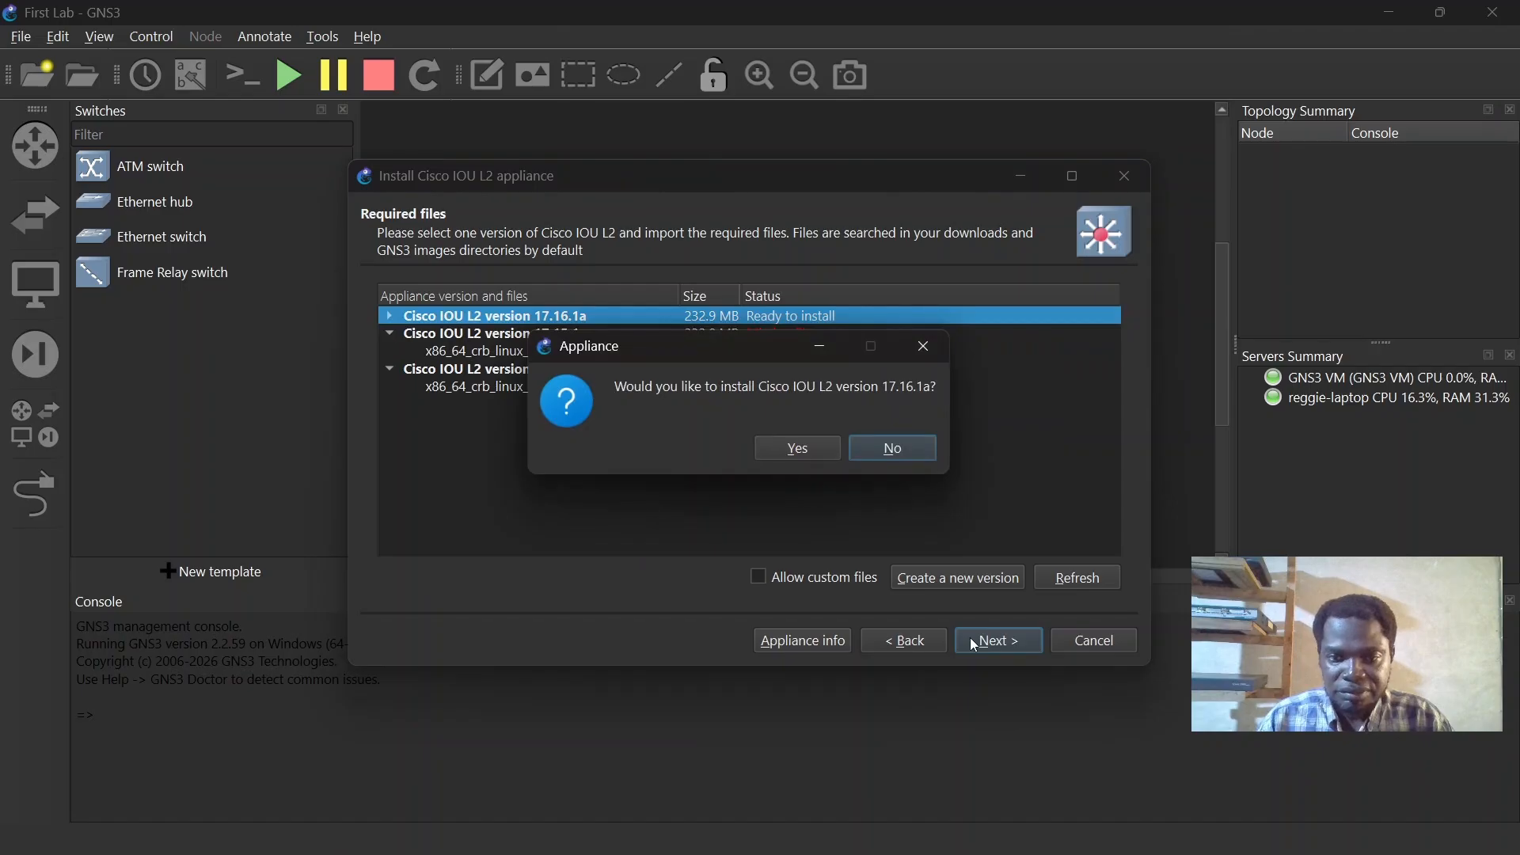
left_click(793, 453)
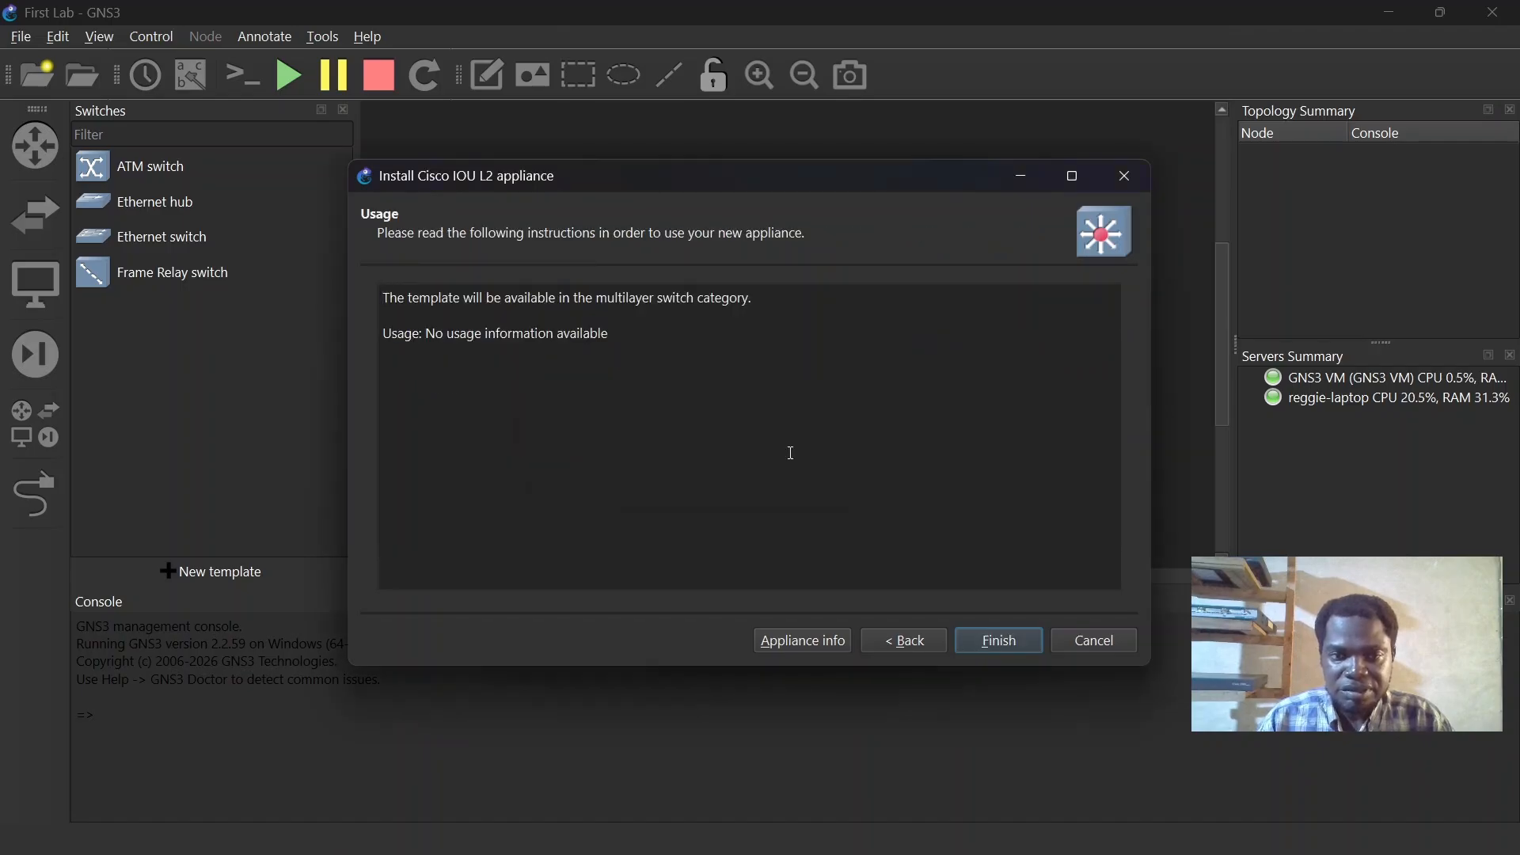
left_click(993, 647)
left_click(946, 465)
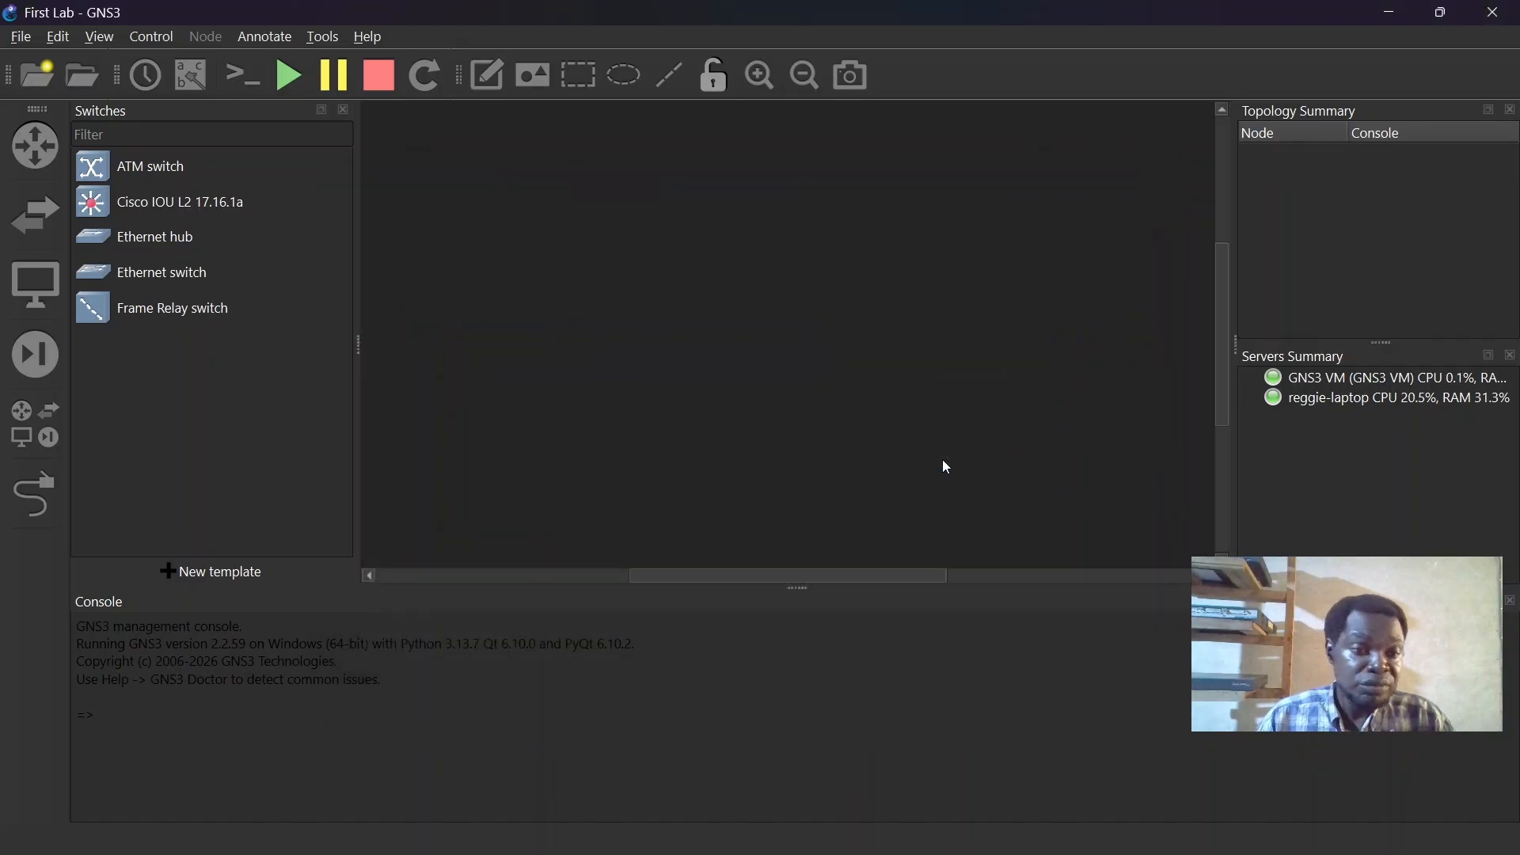
- Place a Cisco IOU L3 17.16.1a router in the upper right area of the topology canvas
left_click(34, 151)
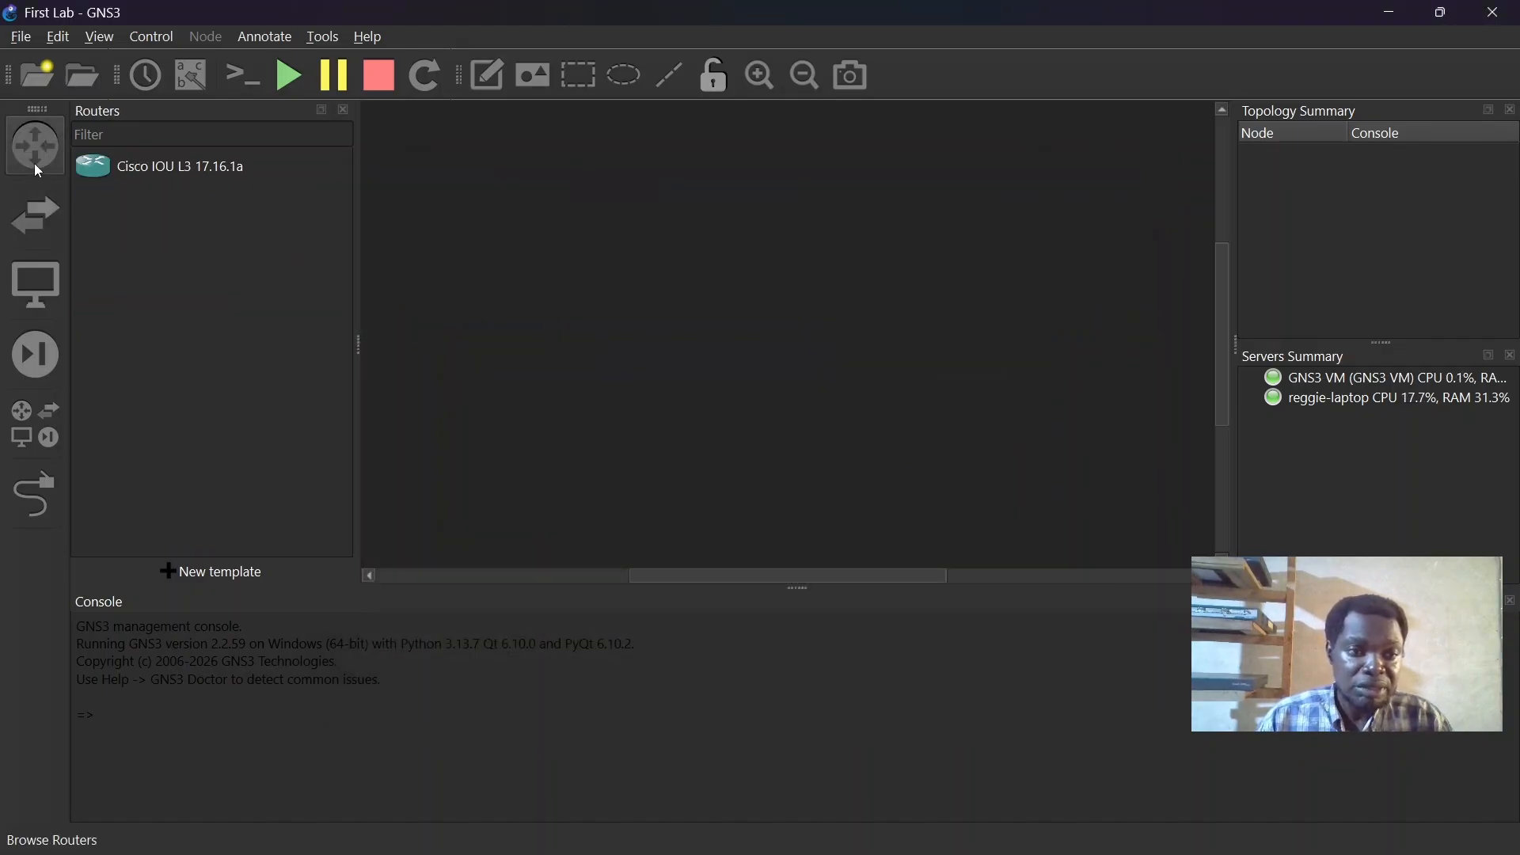
left_click(97, 174)
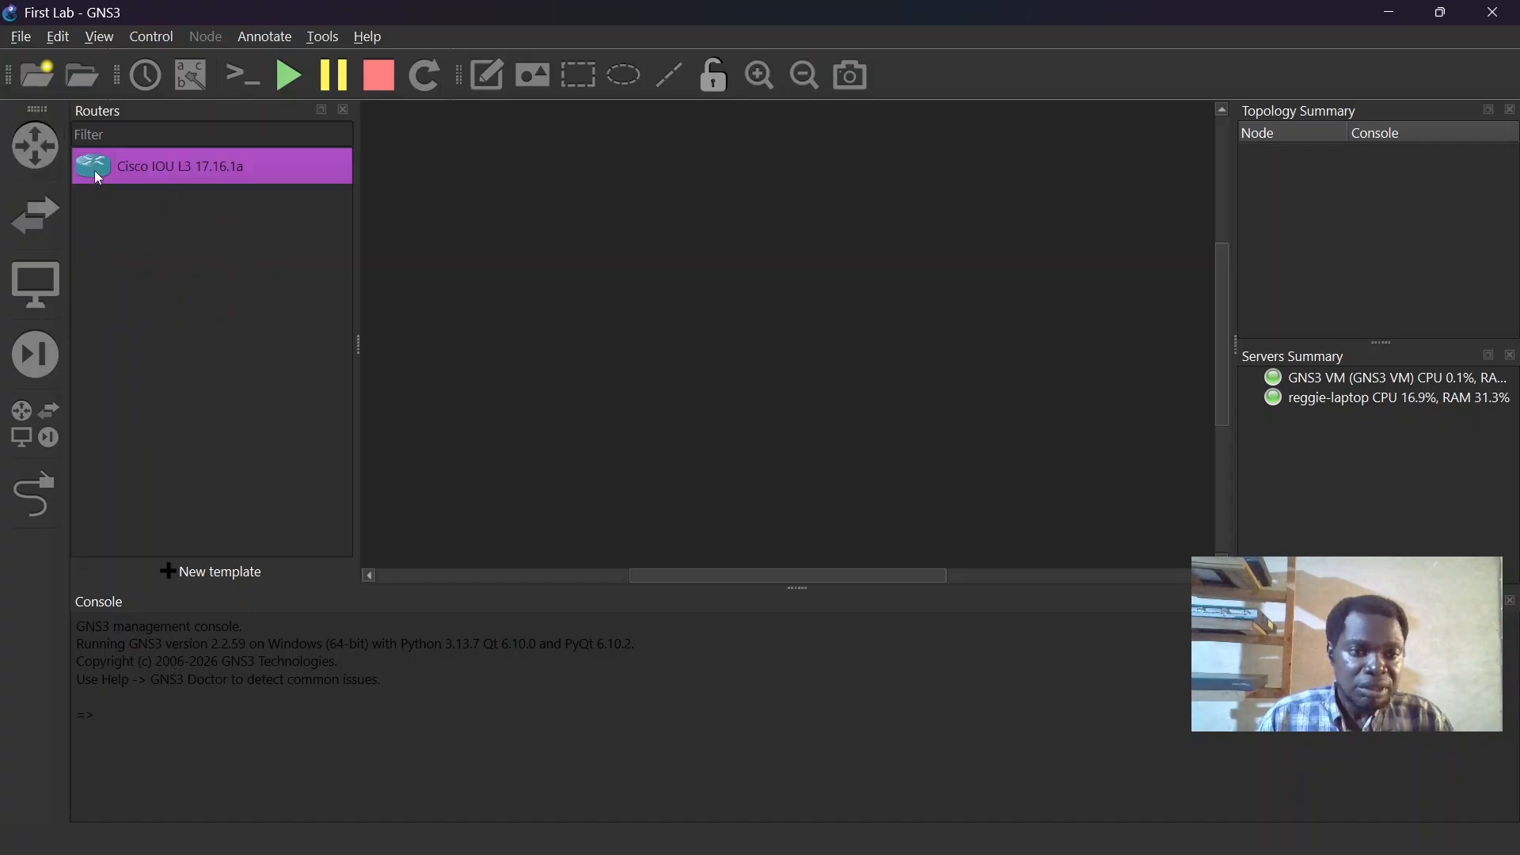
left_click(926, 253)
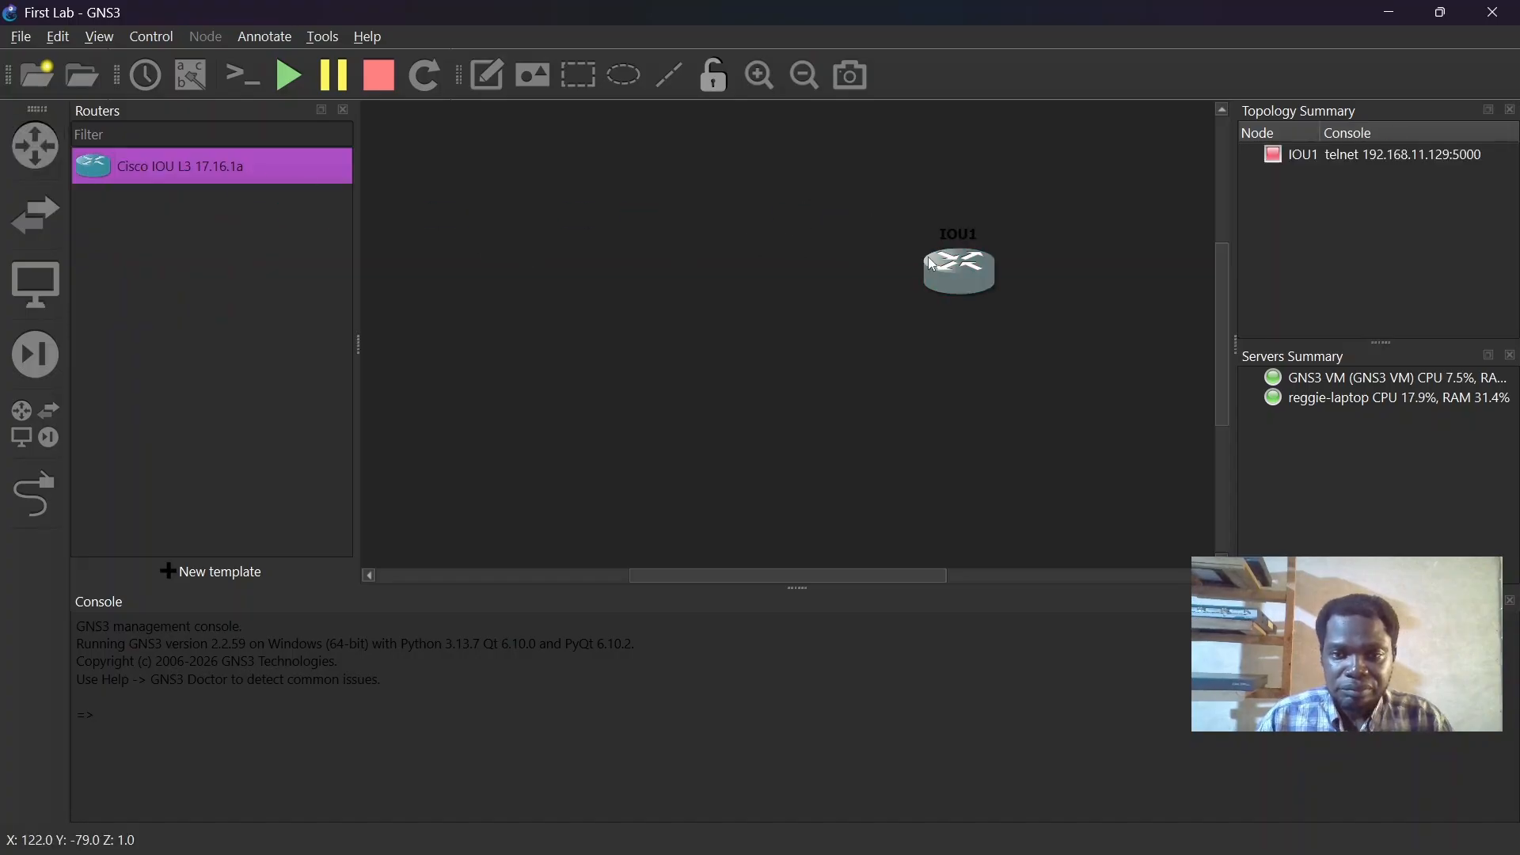
left_click_drag(947, 268, 976, 243)
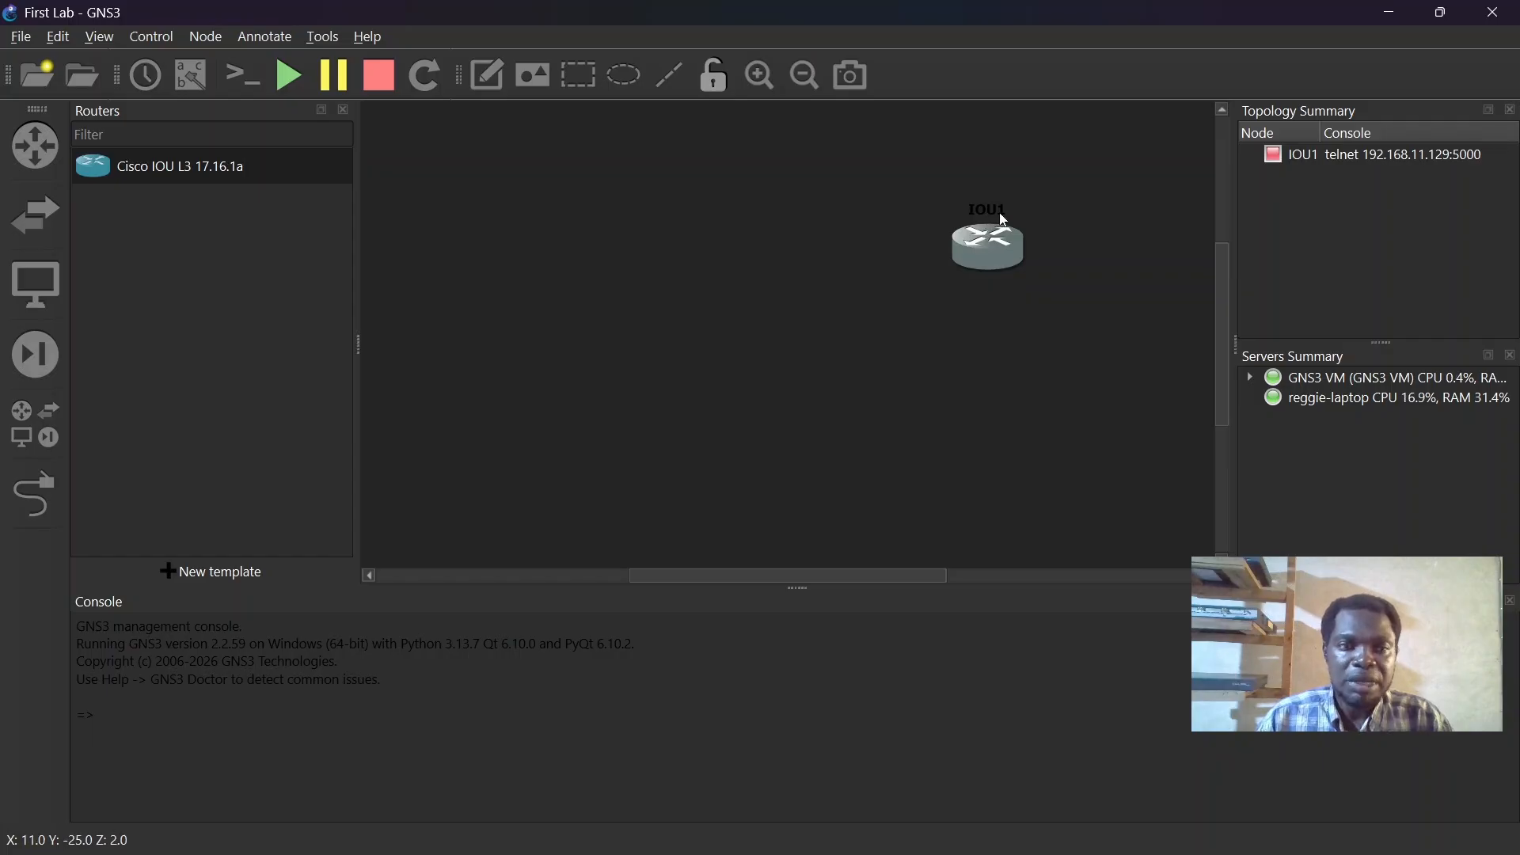
- Set the default label color for the topology view to white (#ffffff) in the general preferences and apply it
left_click(57, 37)
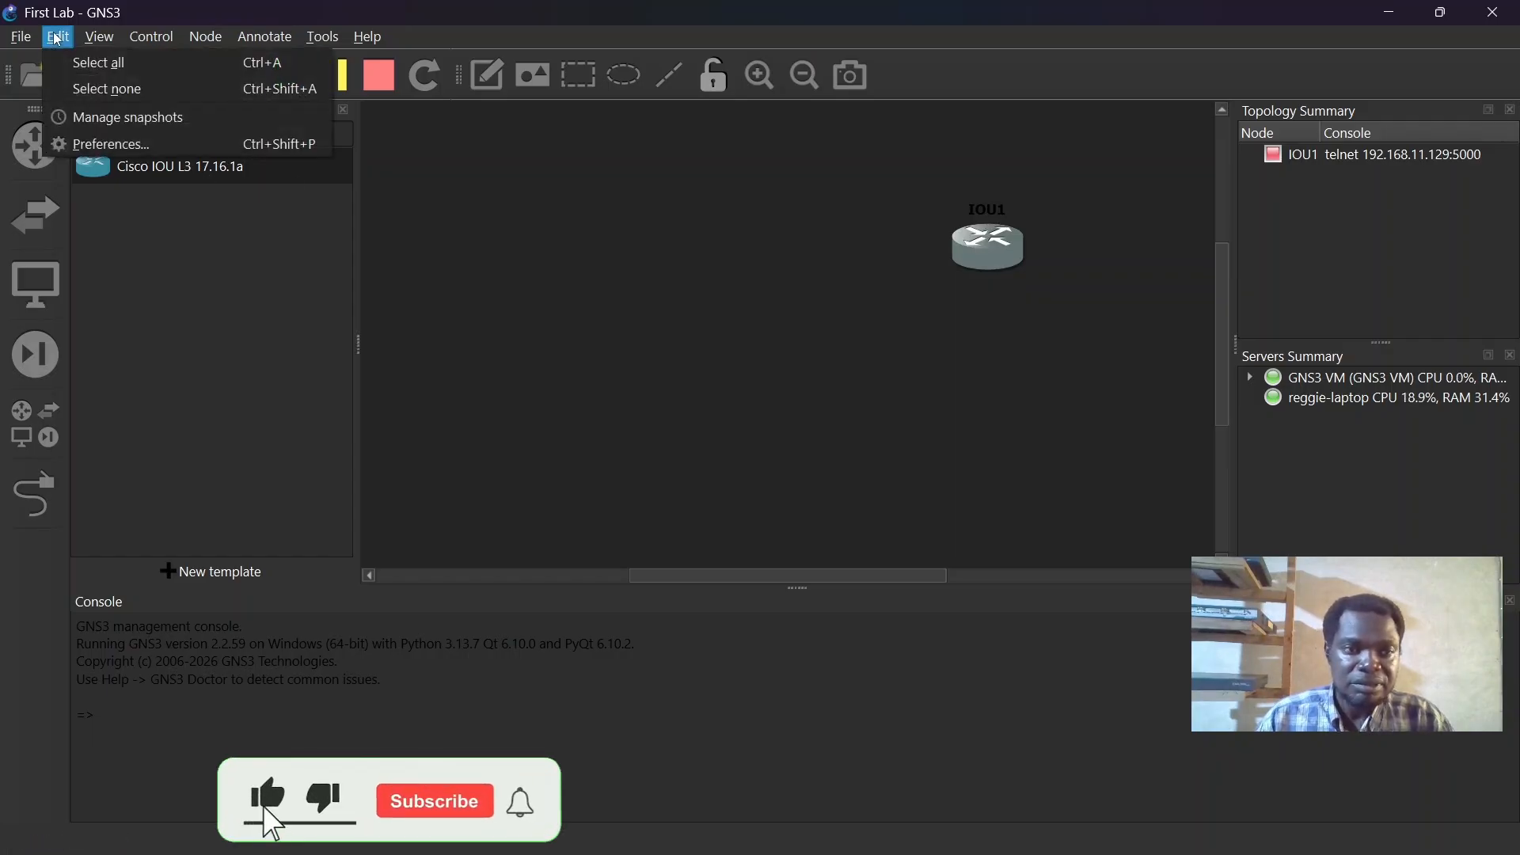
left_click(102, 144)
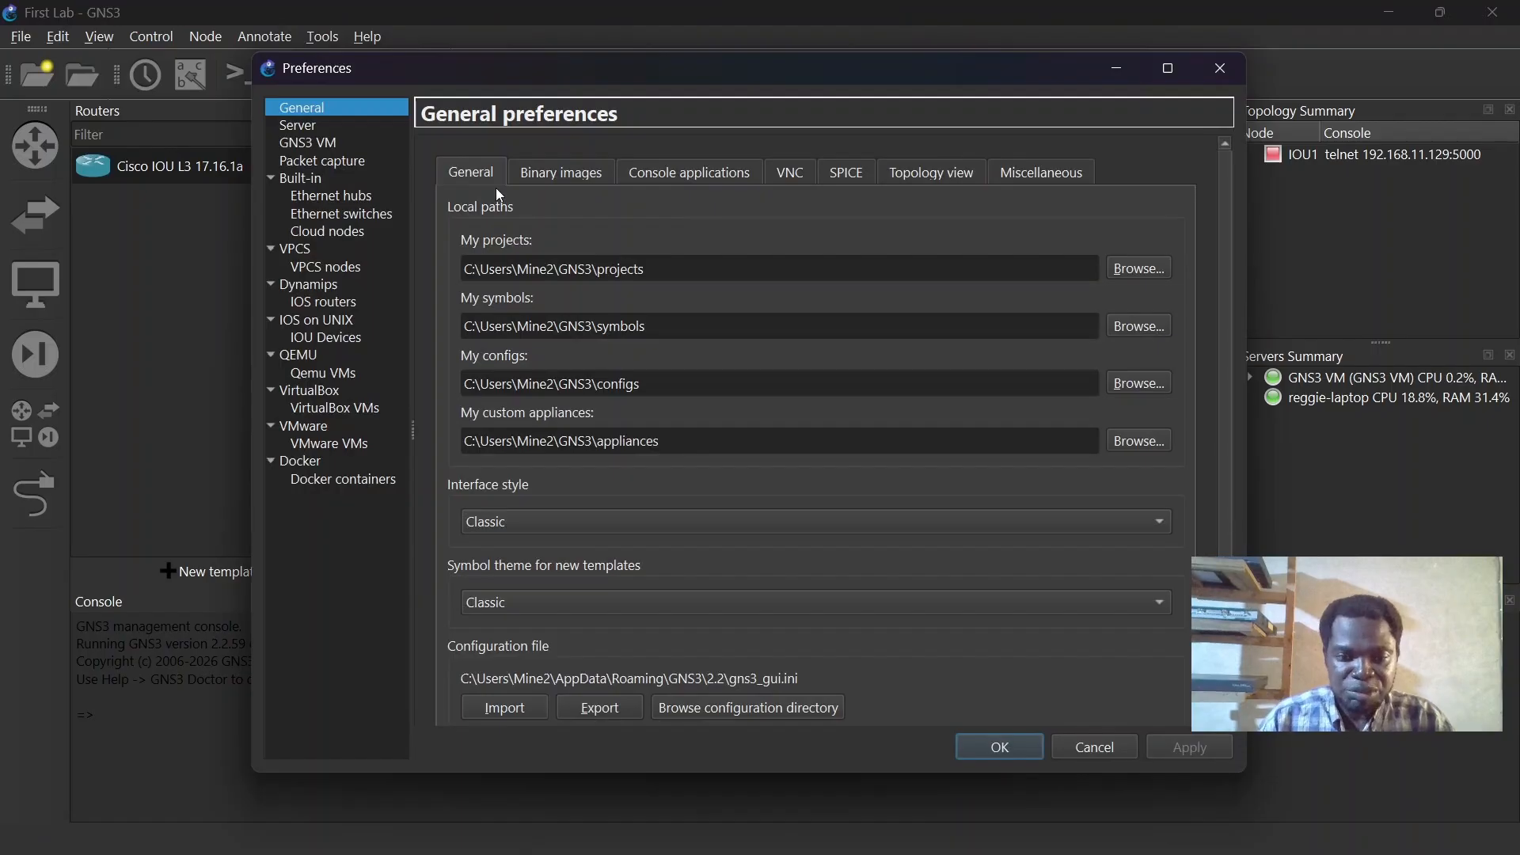
left_click(947, 181)
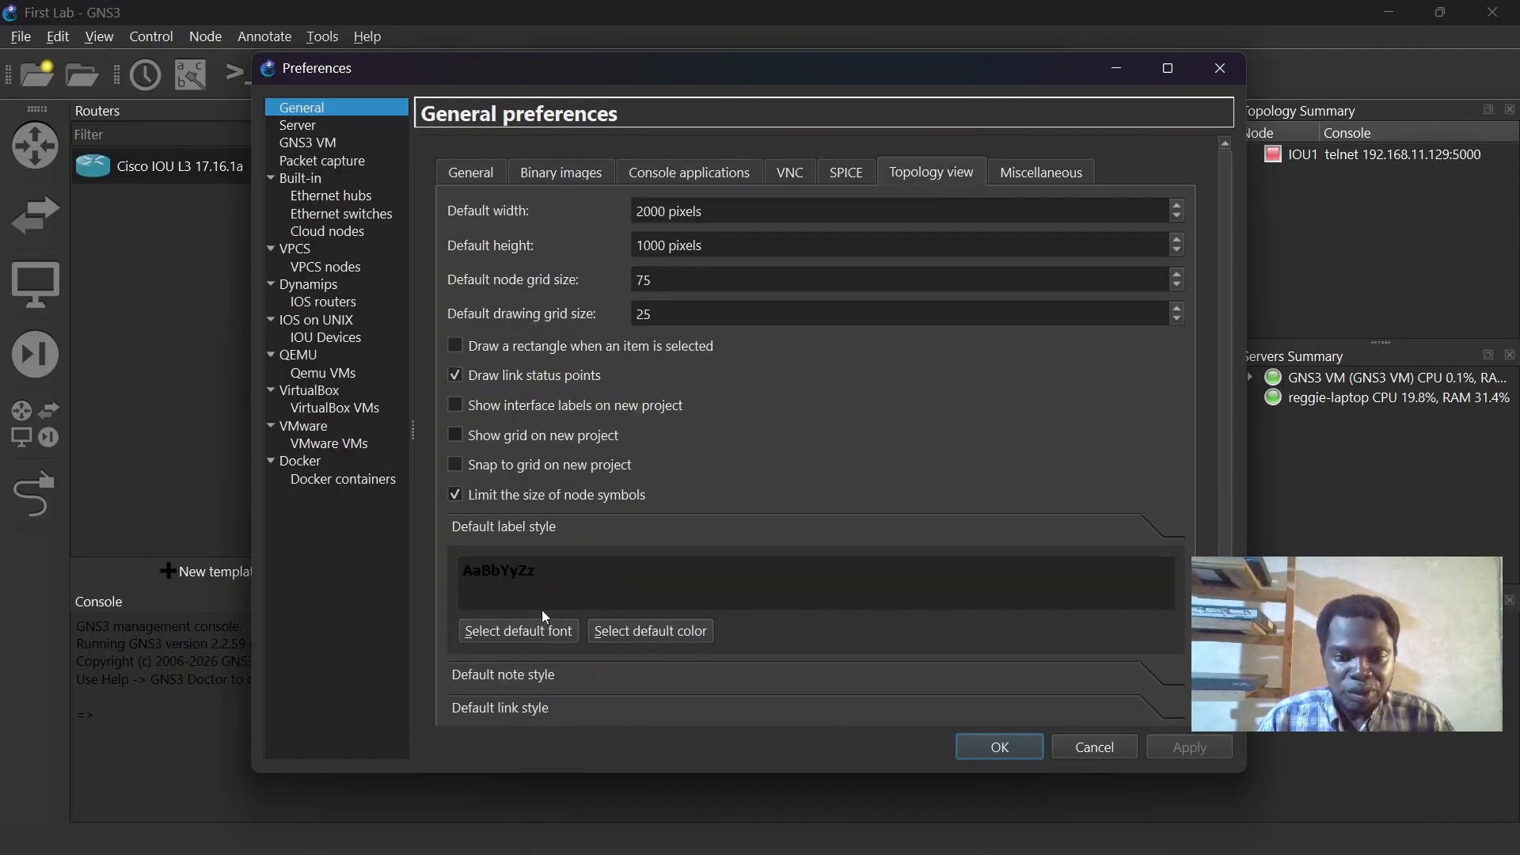
left_click(616, 633)
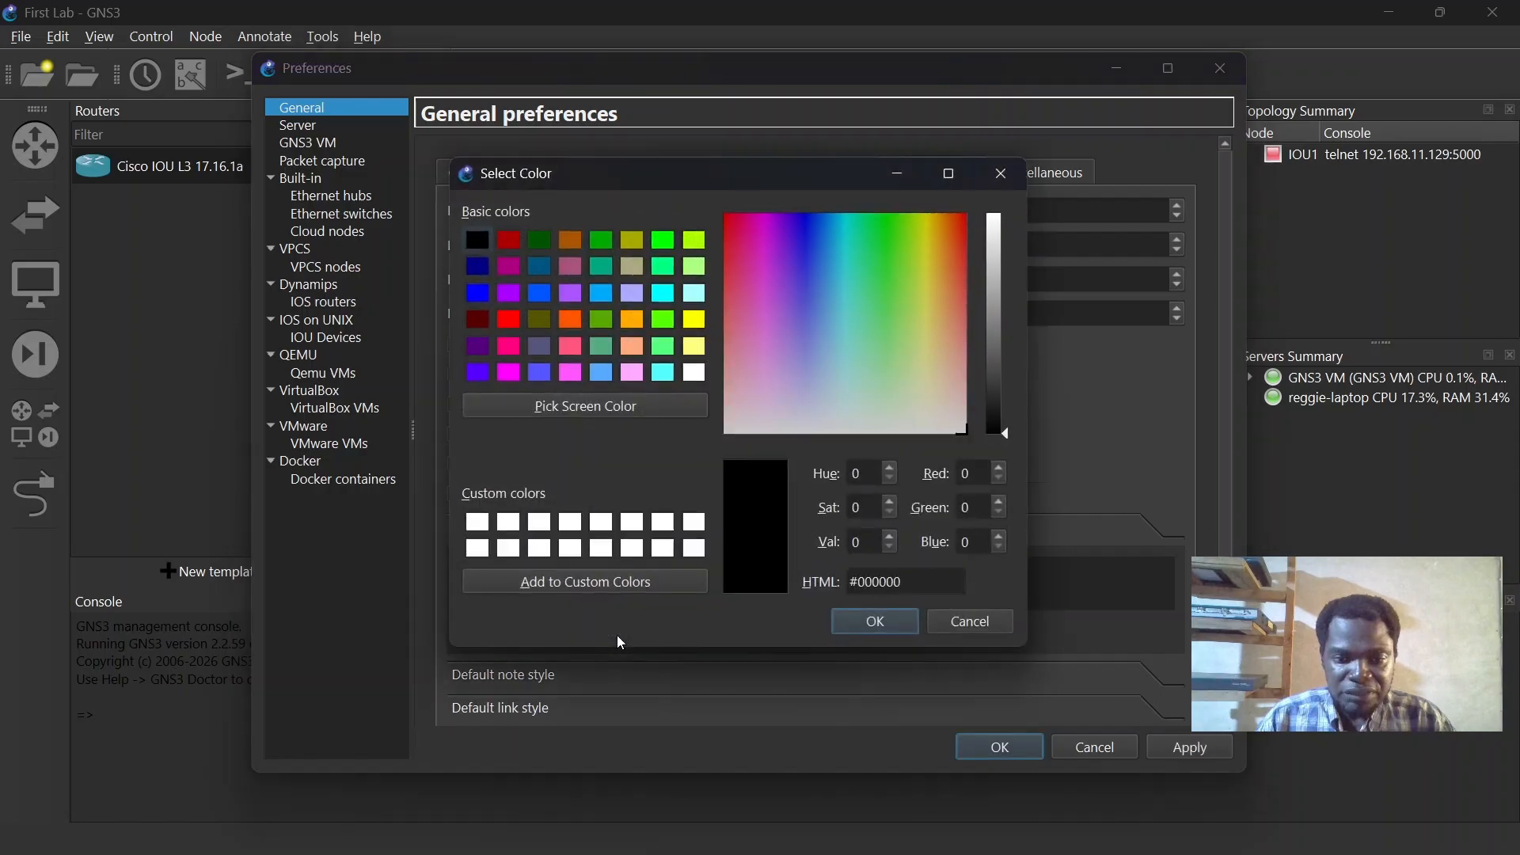
left_click(569, 527)
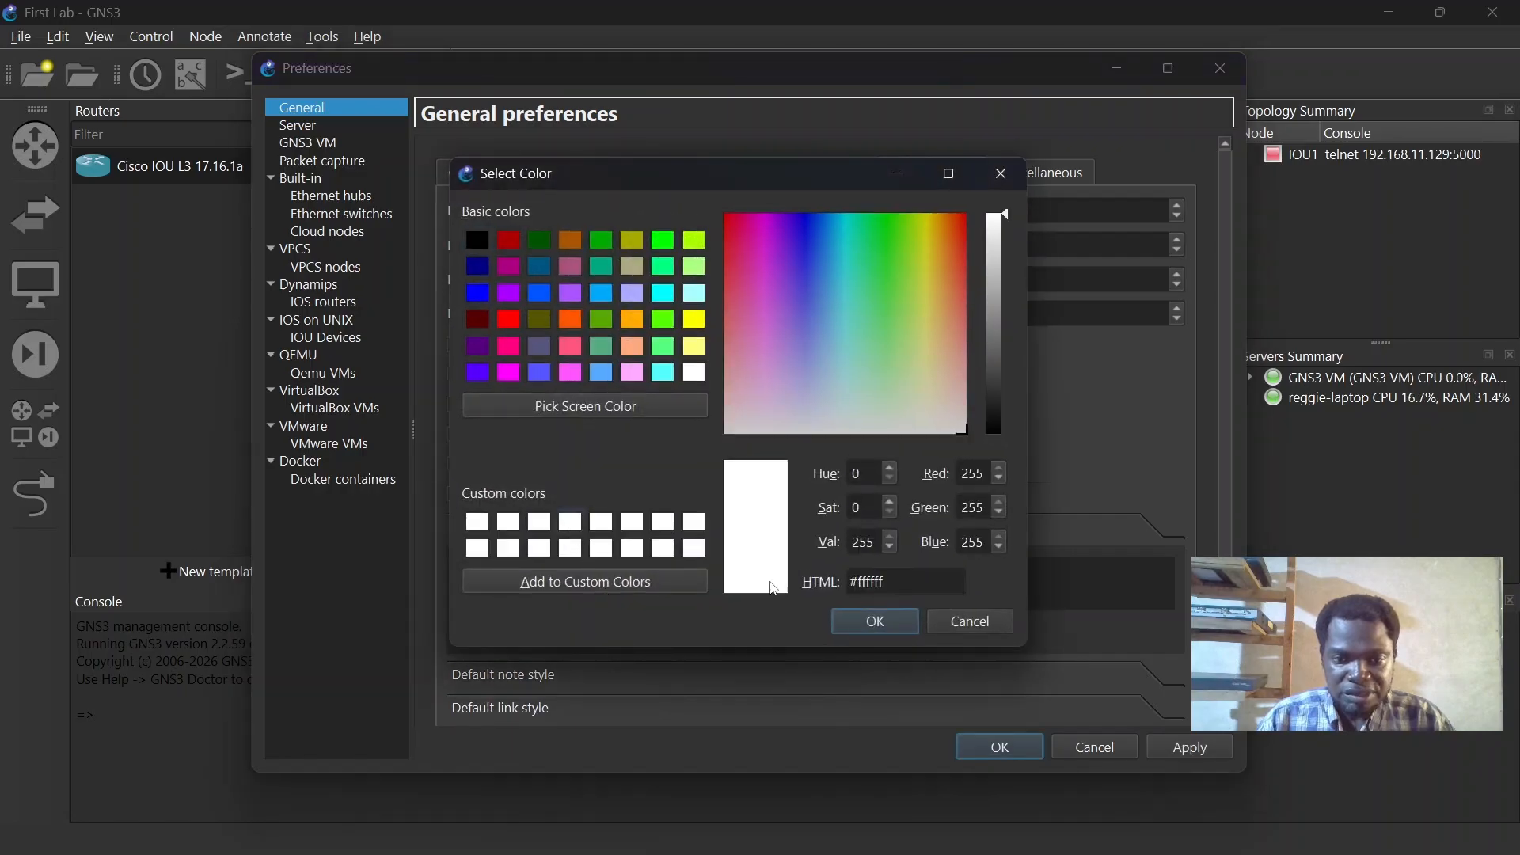
left_click(862, 623)
left_click(1158, 751)
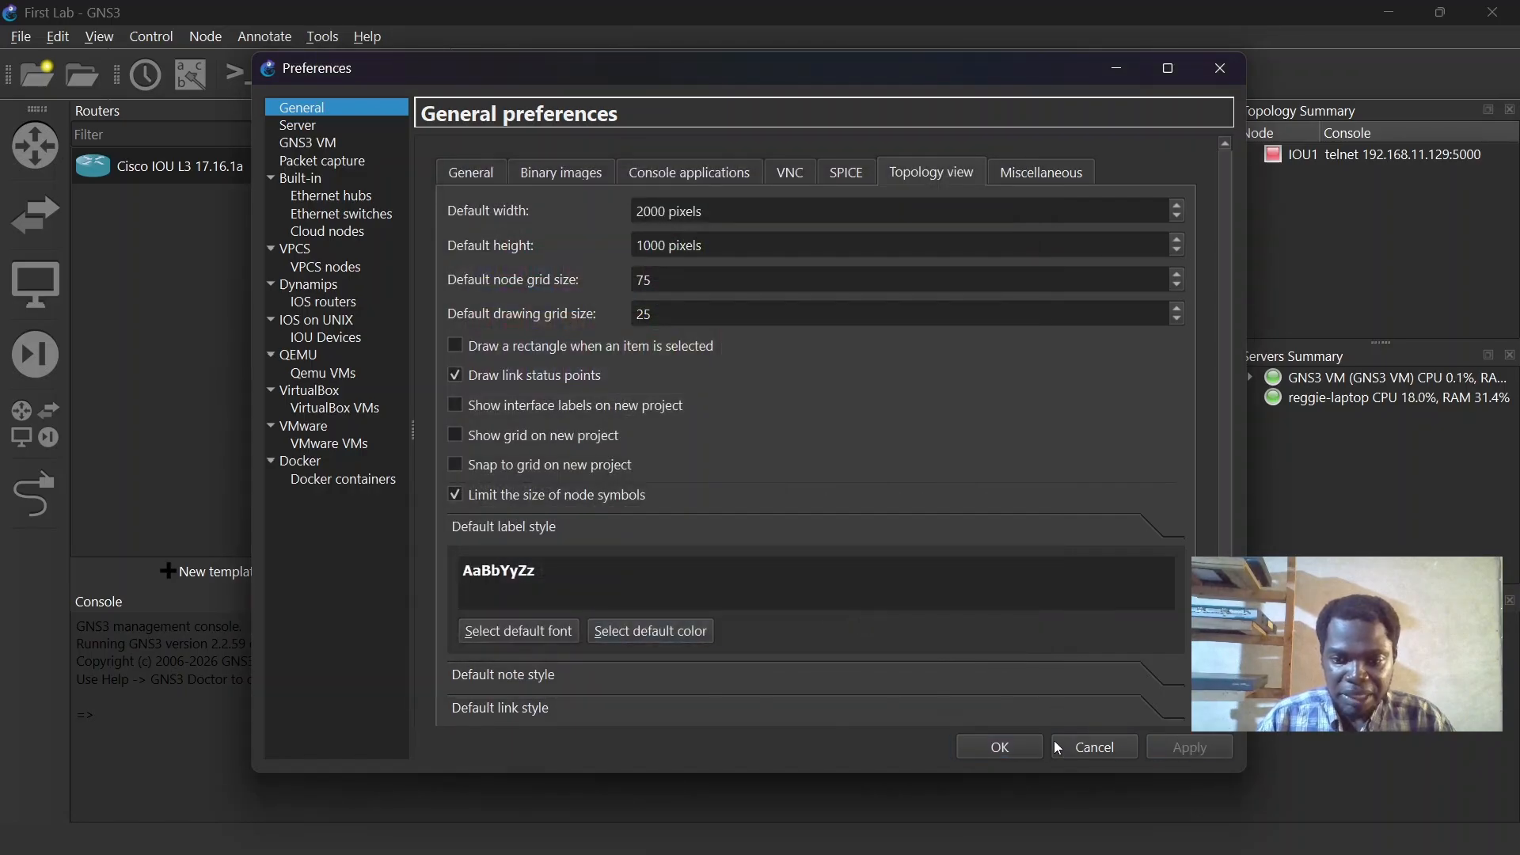
left_click(1000, 746)
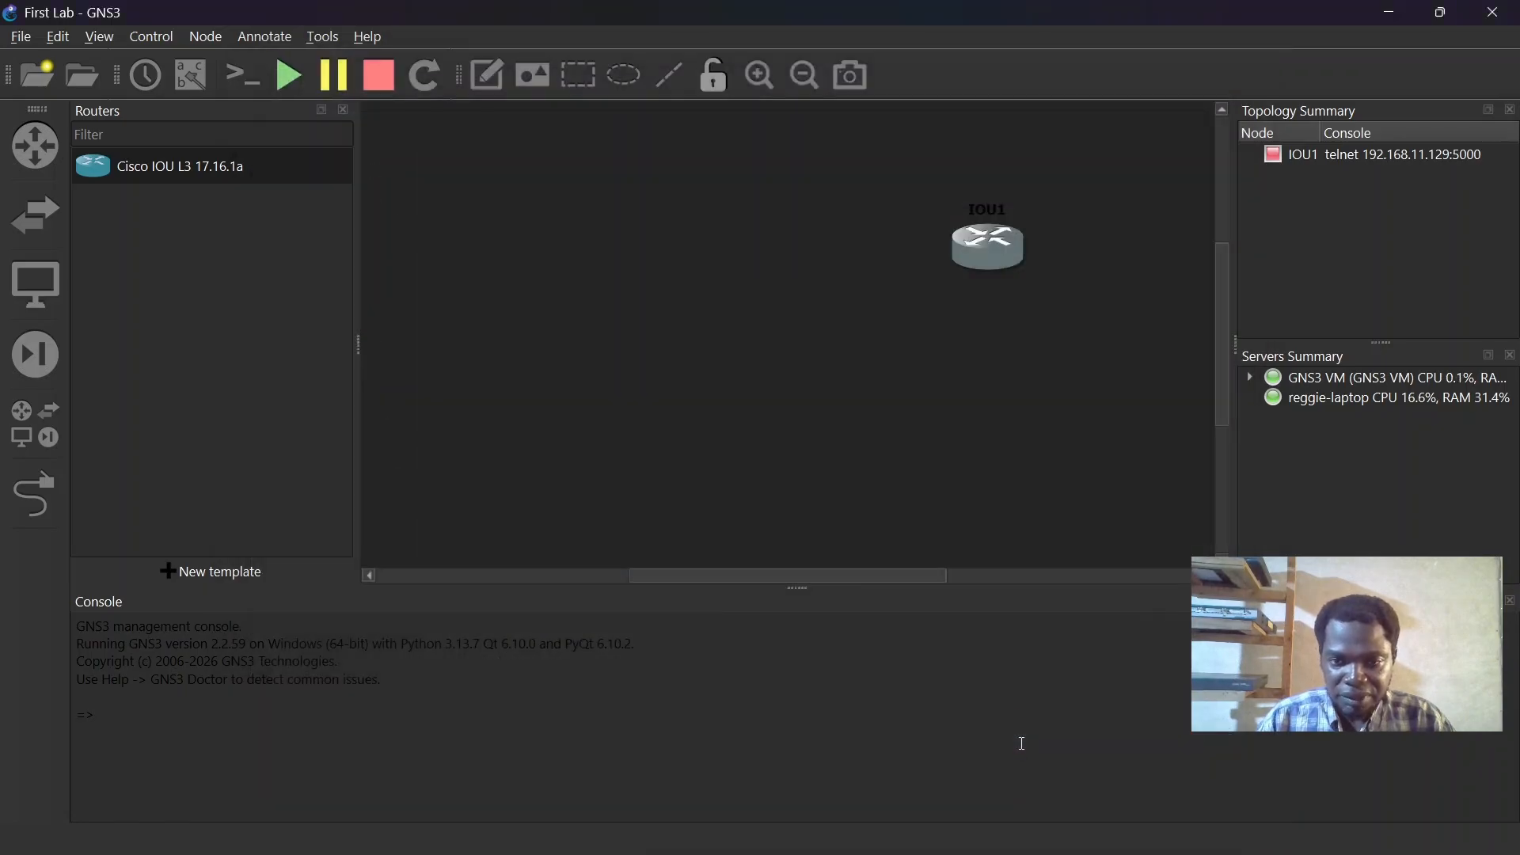
- Change the router's hostname to R1
double_click(1004, 215)
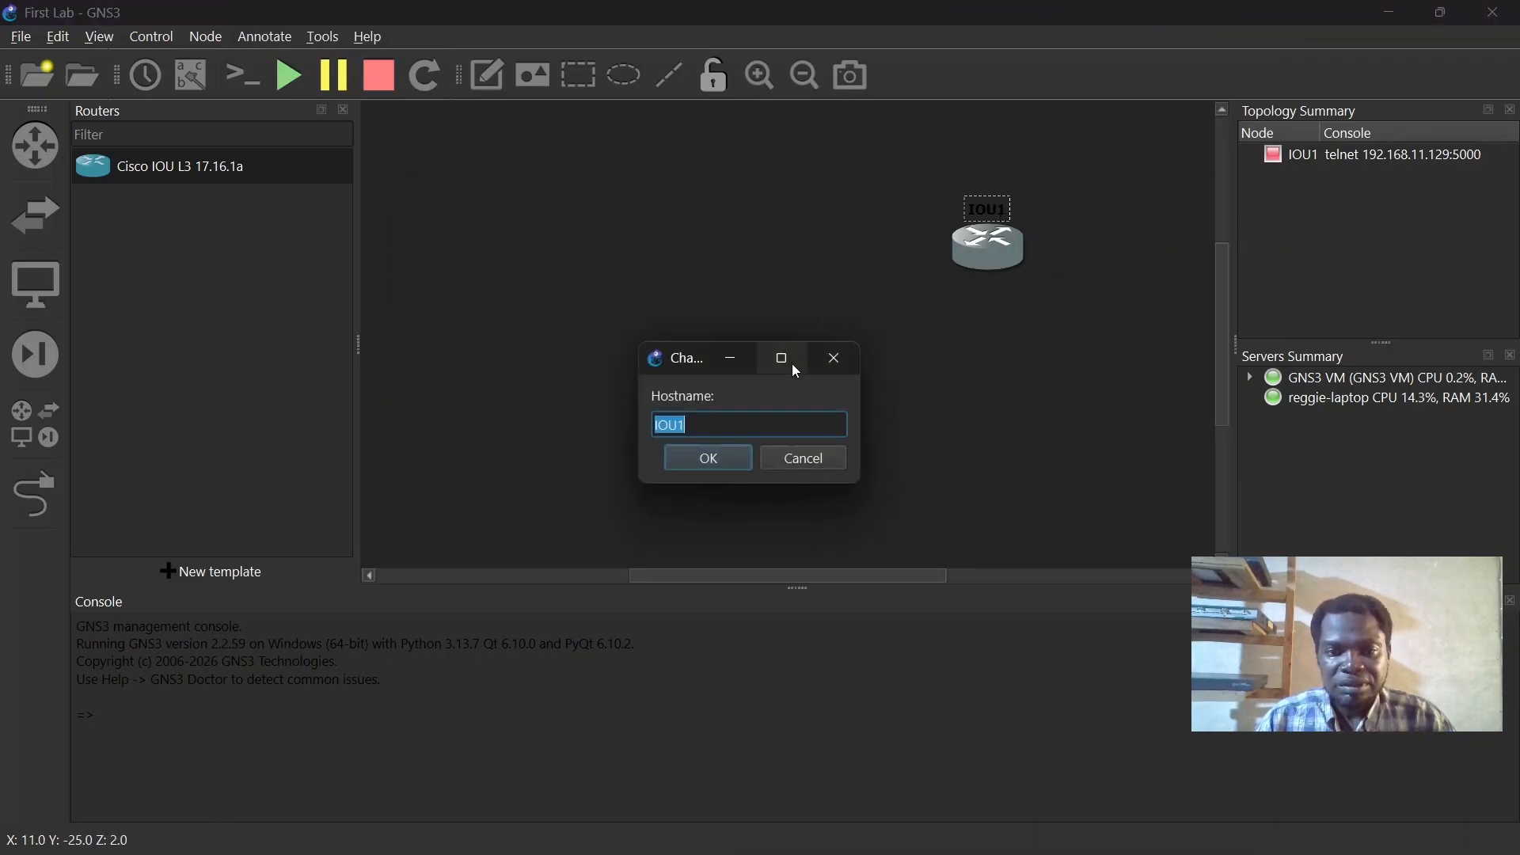
mouse_move(796, 372)
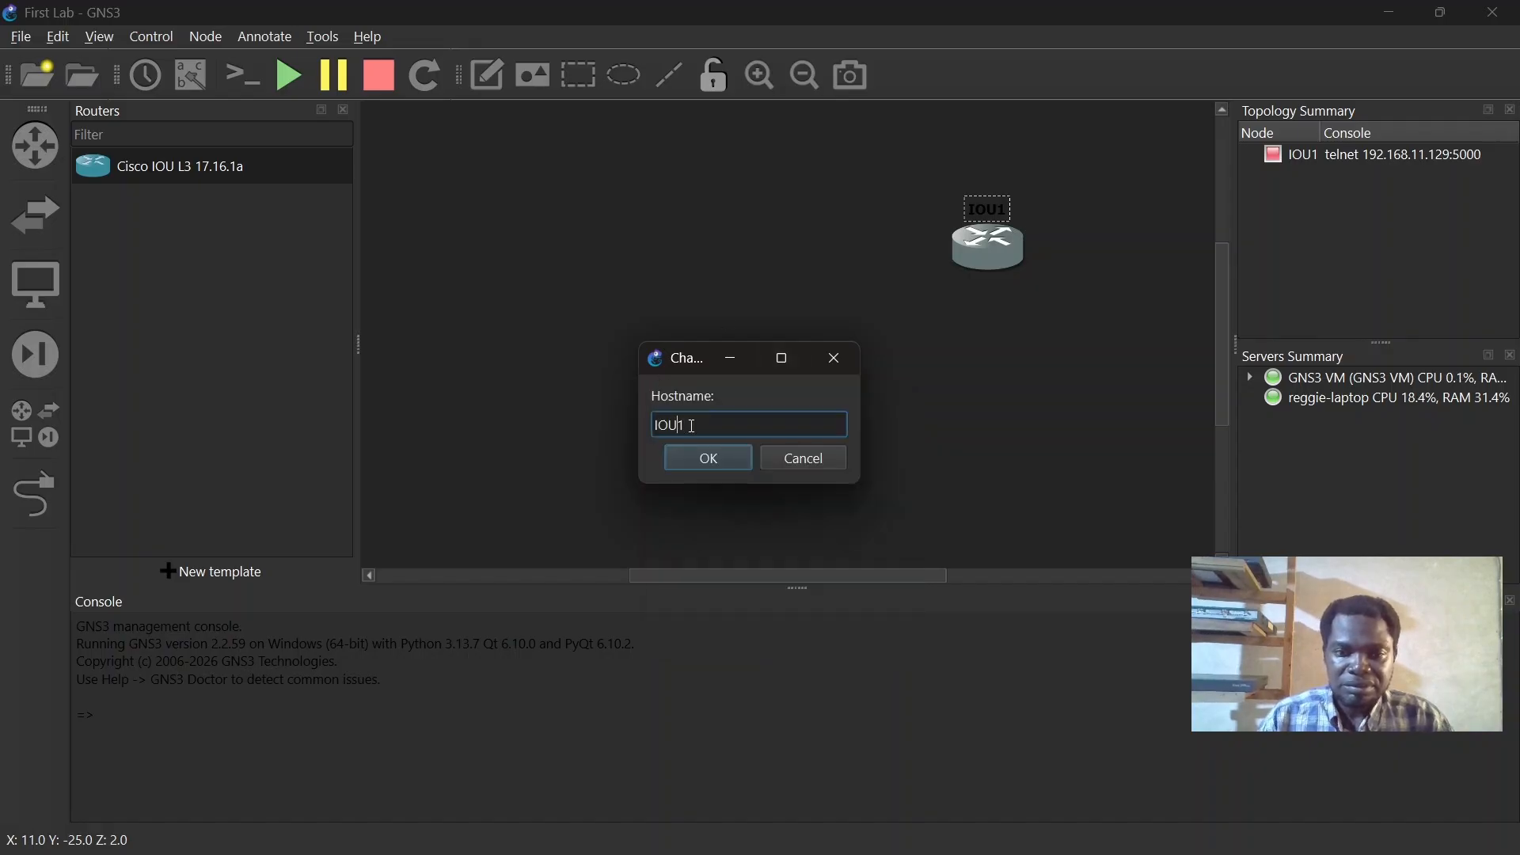
key("BackSpace")
key("BackSpace")
key("BackSpace")
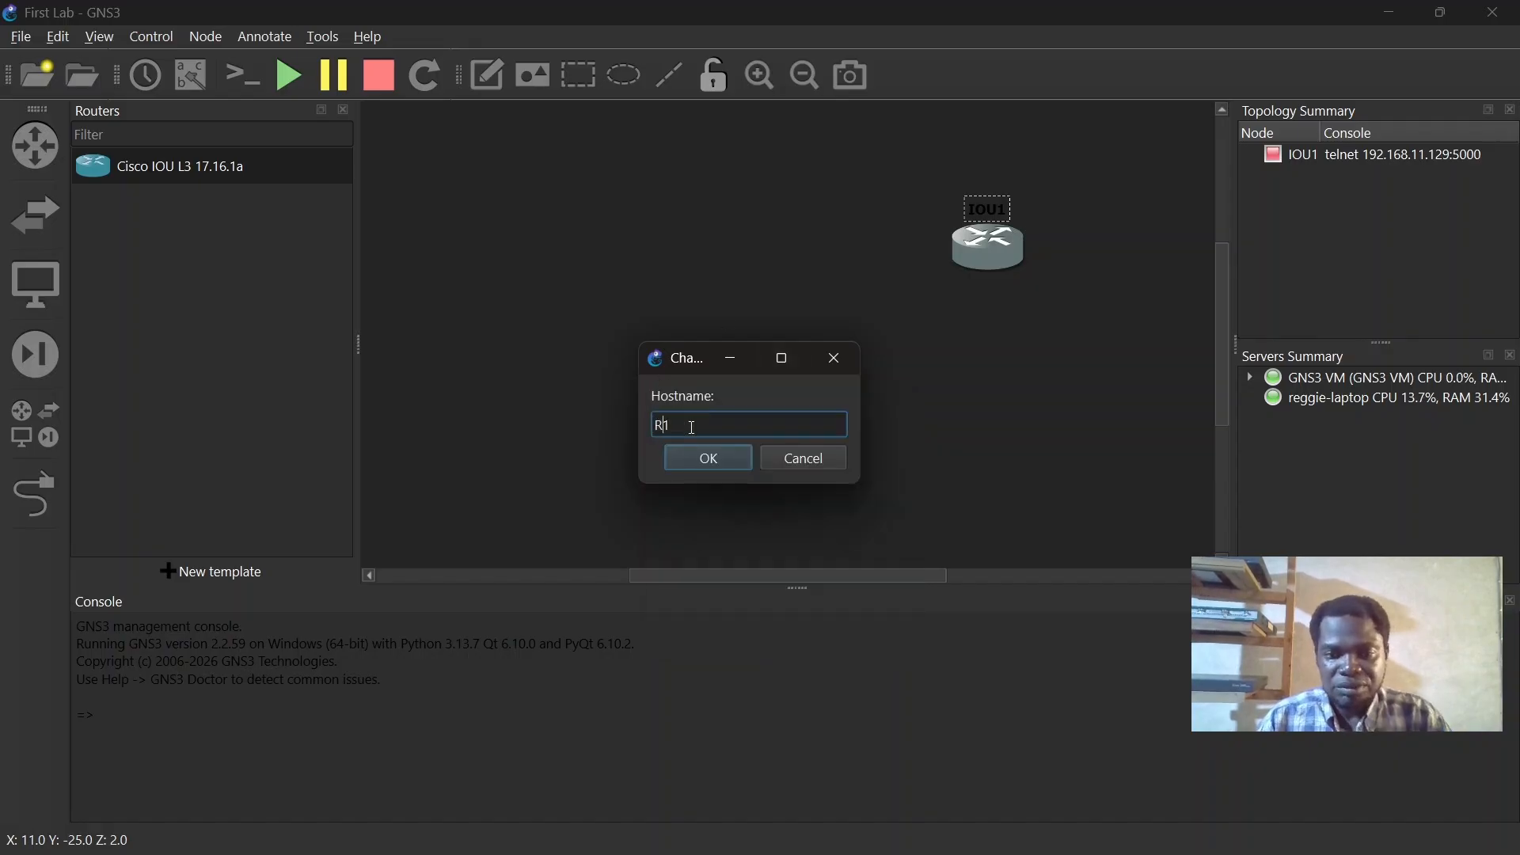
left_click(699, 457)
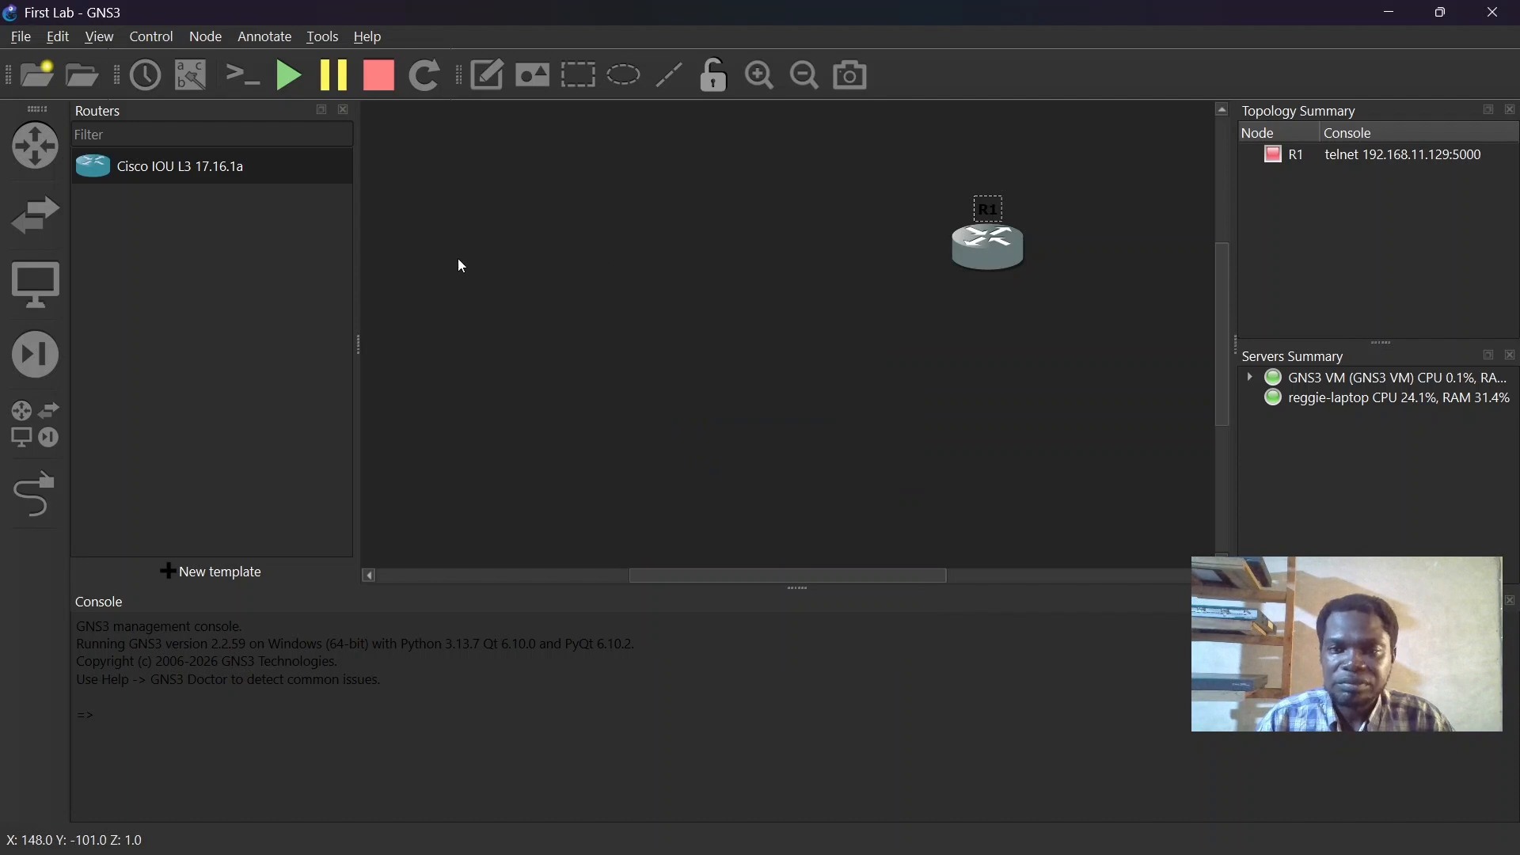
- Place a Cisco IOU L2 17.16.1a switch on the topology canvas, to the left of router R1
left_click(48, 214)
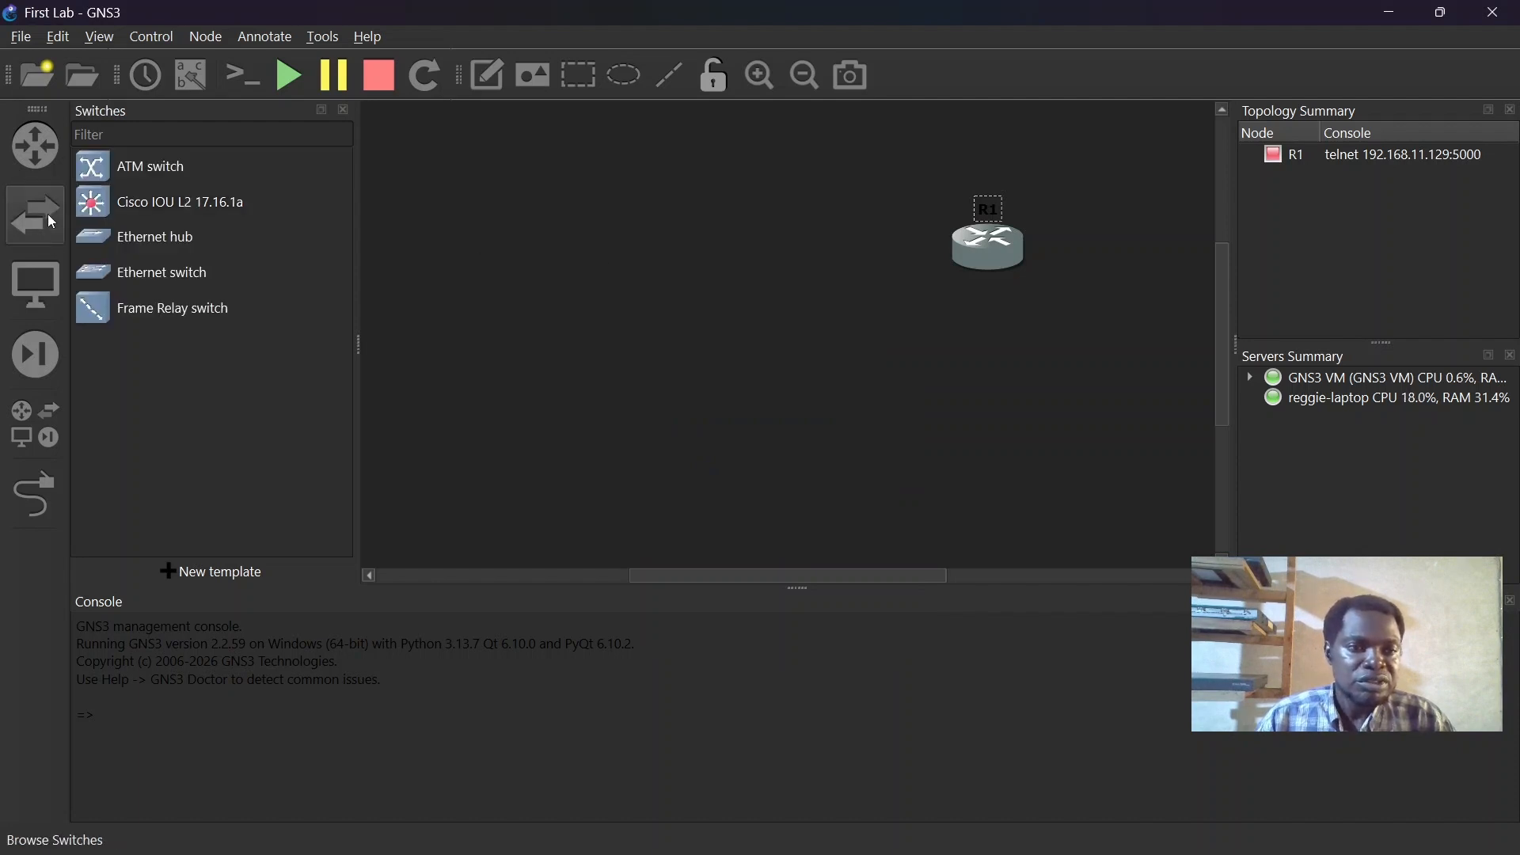
left_click_drag(103, 212, 610, 274)
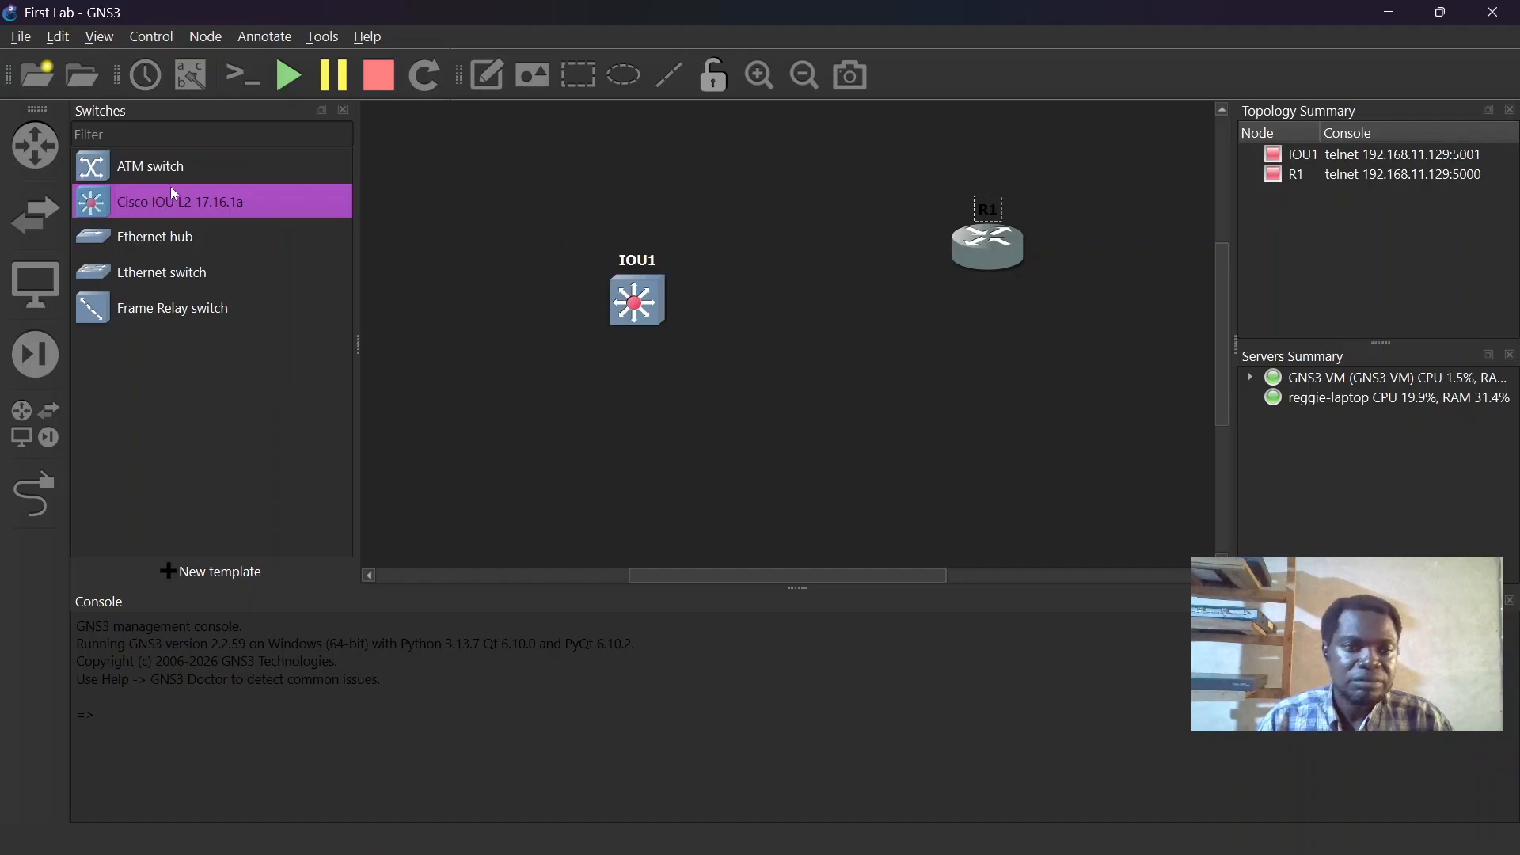
- Change the hostname of the Cisco IOU L2 switch to SW1
left_click(36, 214)
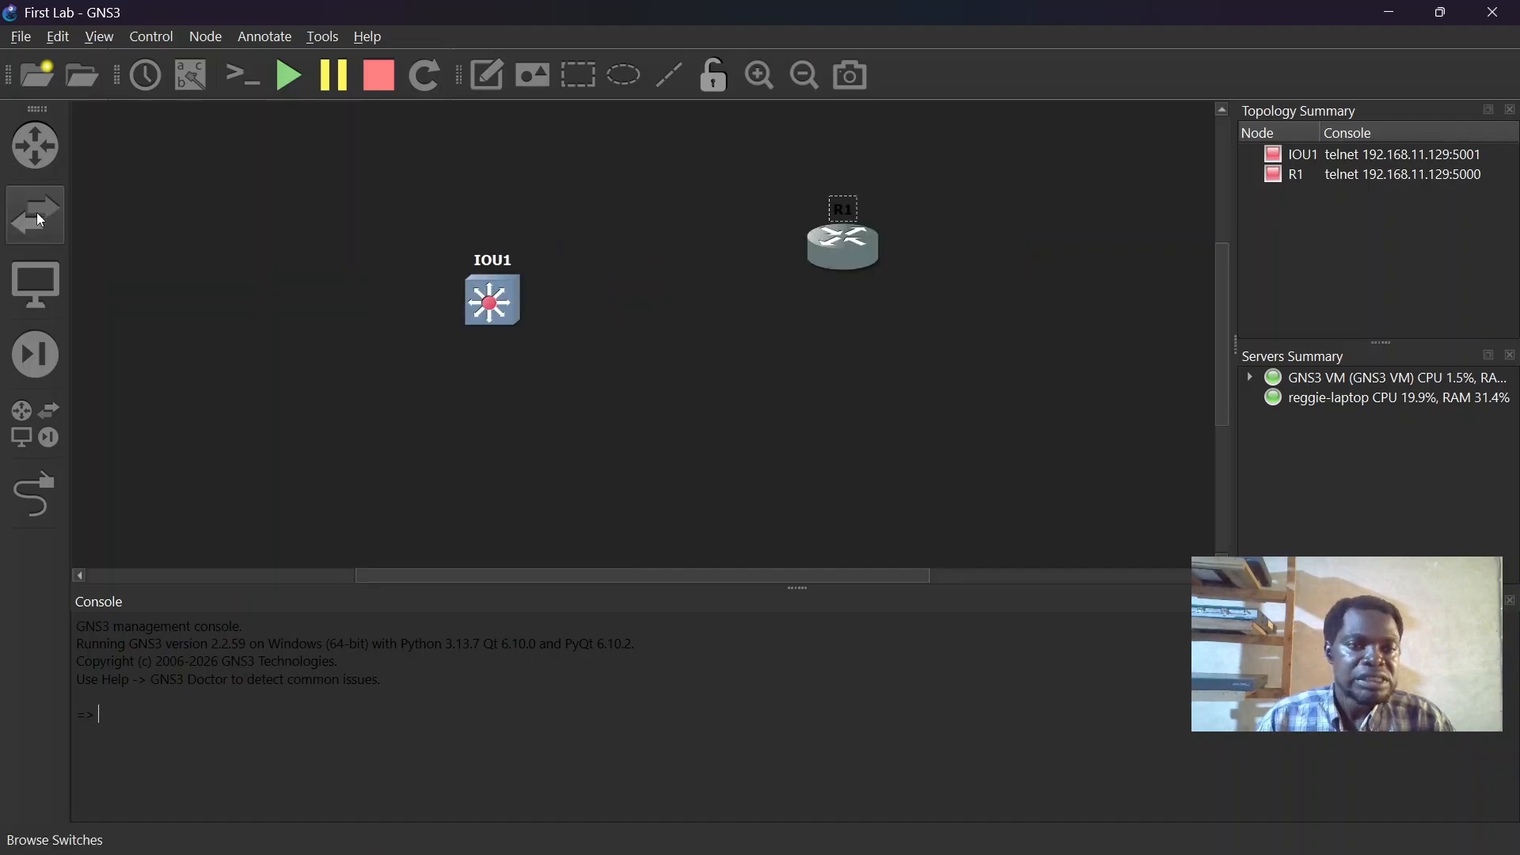
double_click(487, 266)
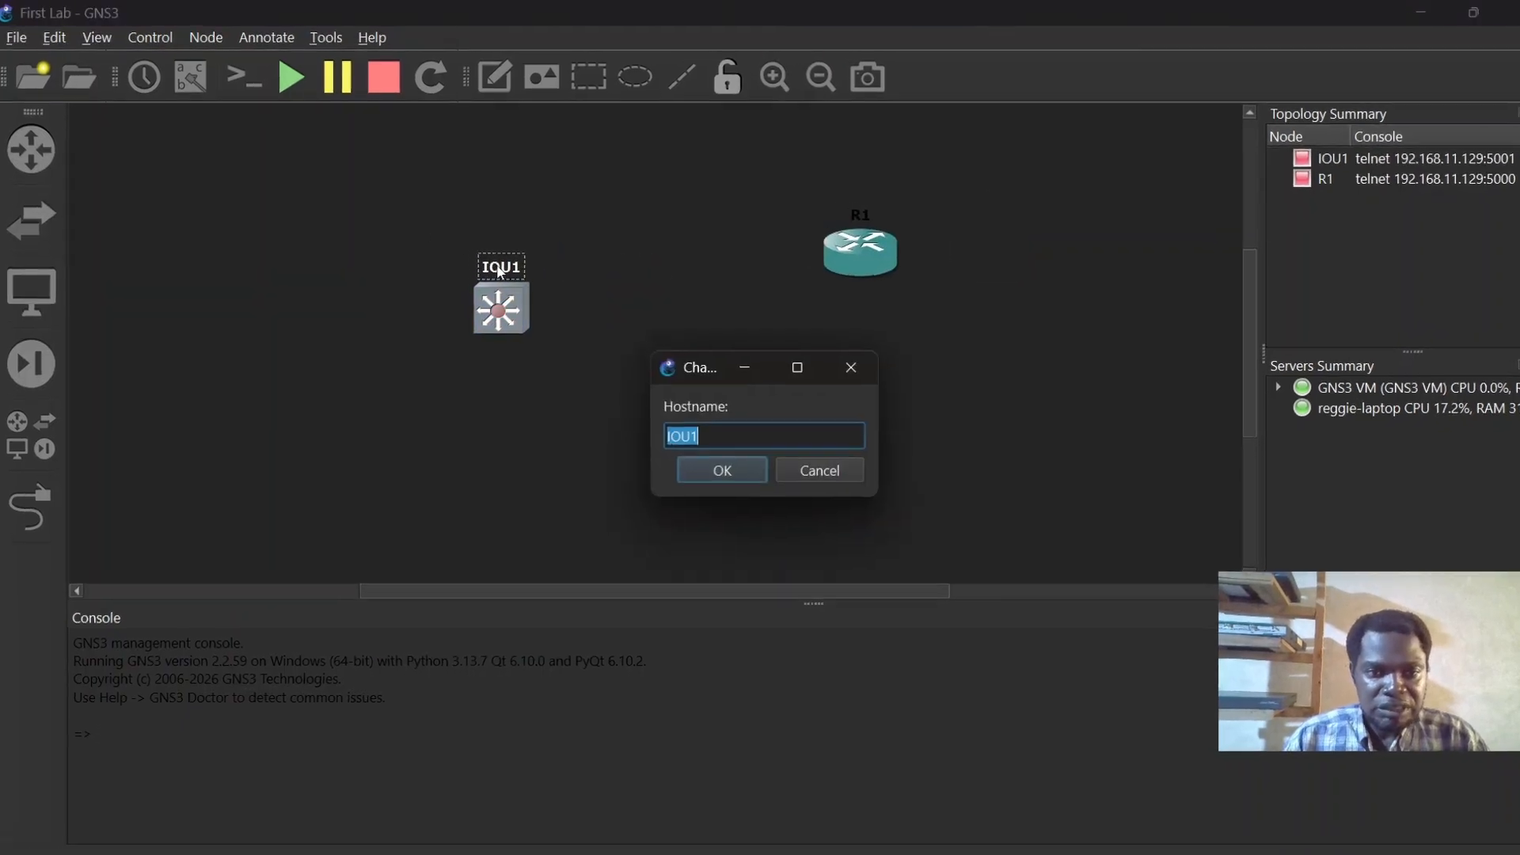
key("Right")
key("Left")
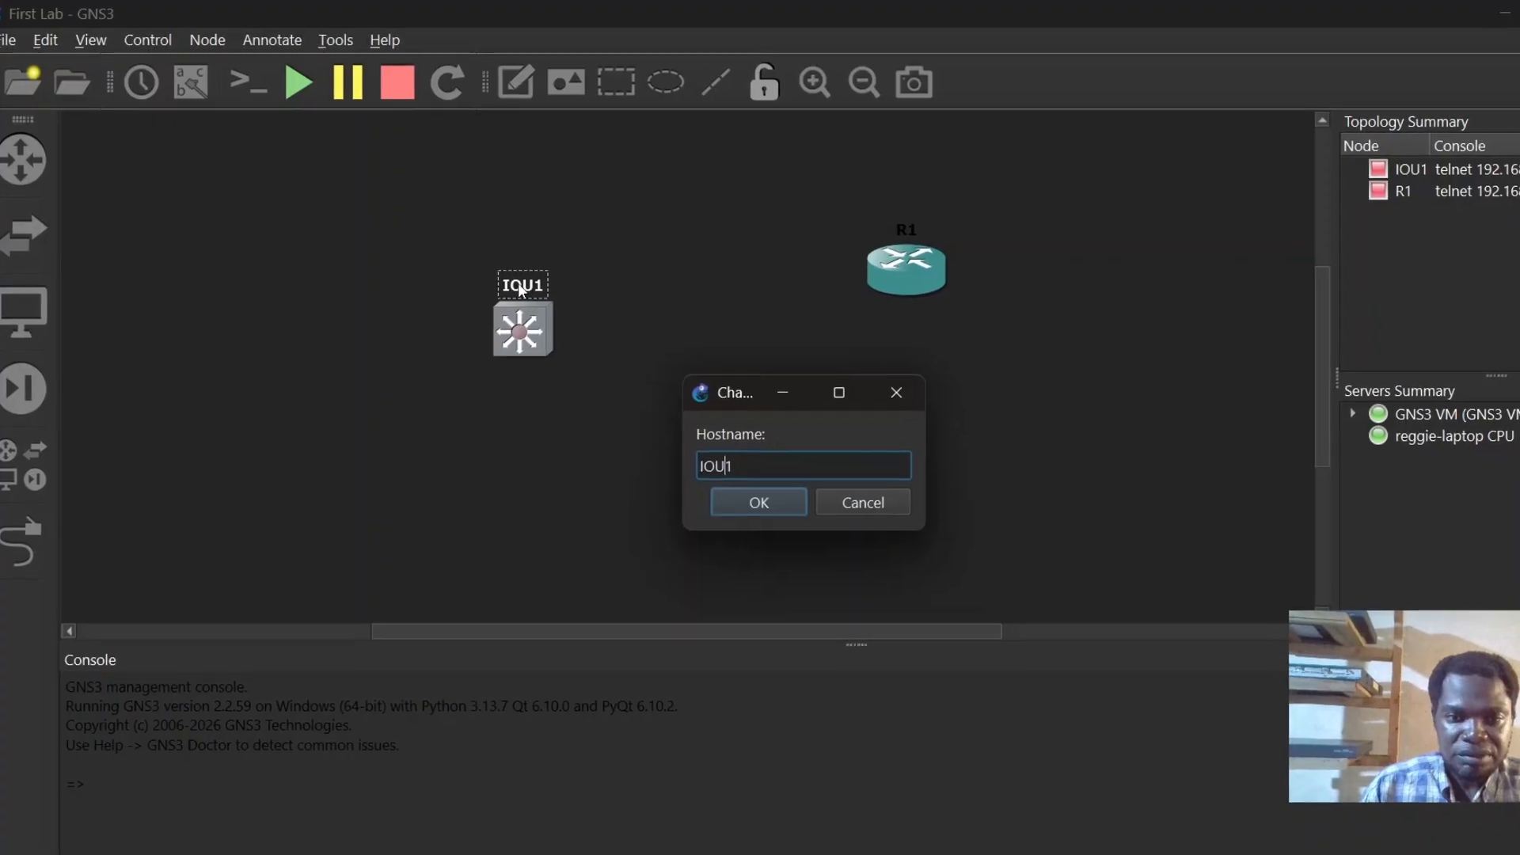
key("BackSpace")
key("BackSpace")
key("BackSpace")
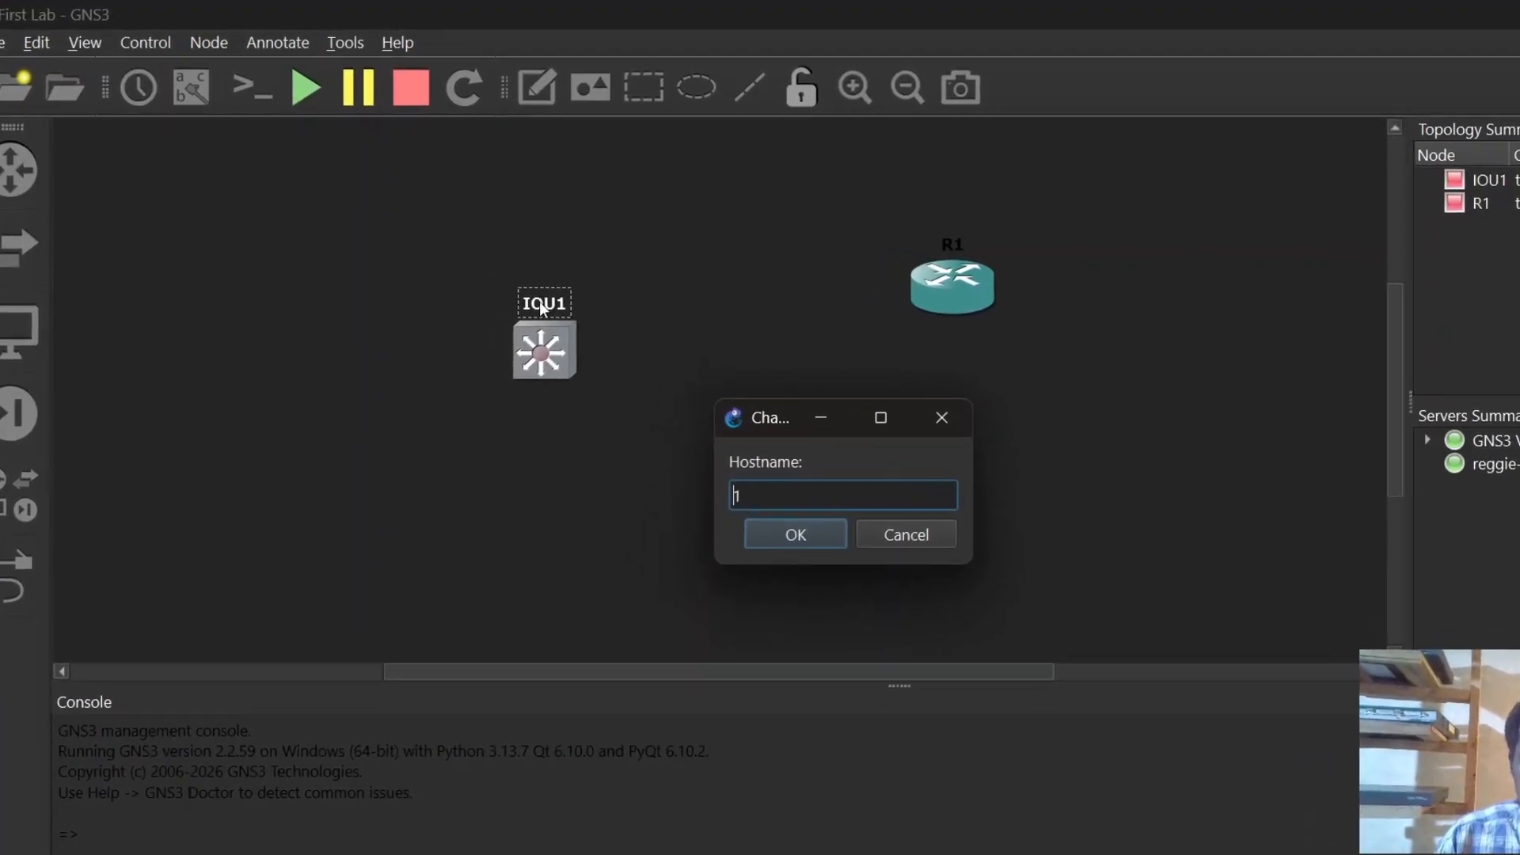
type("SW")
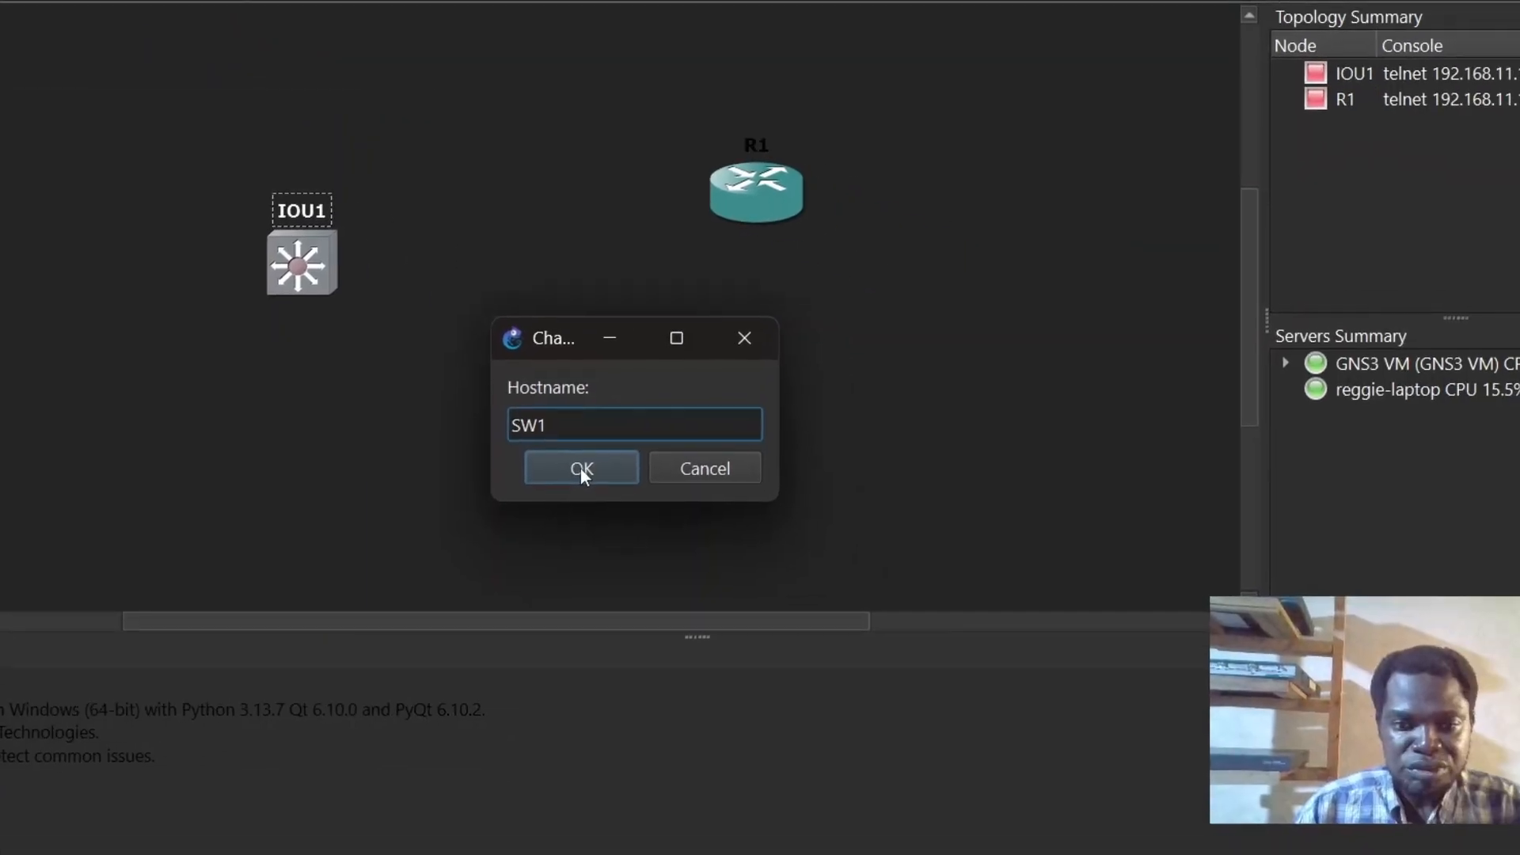
left_click(842, 580)
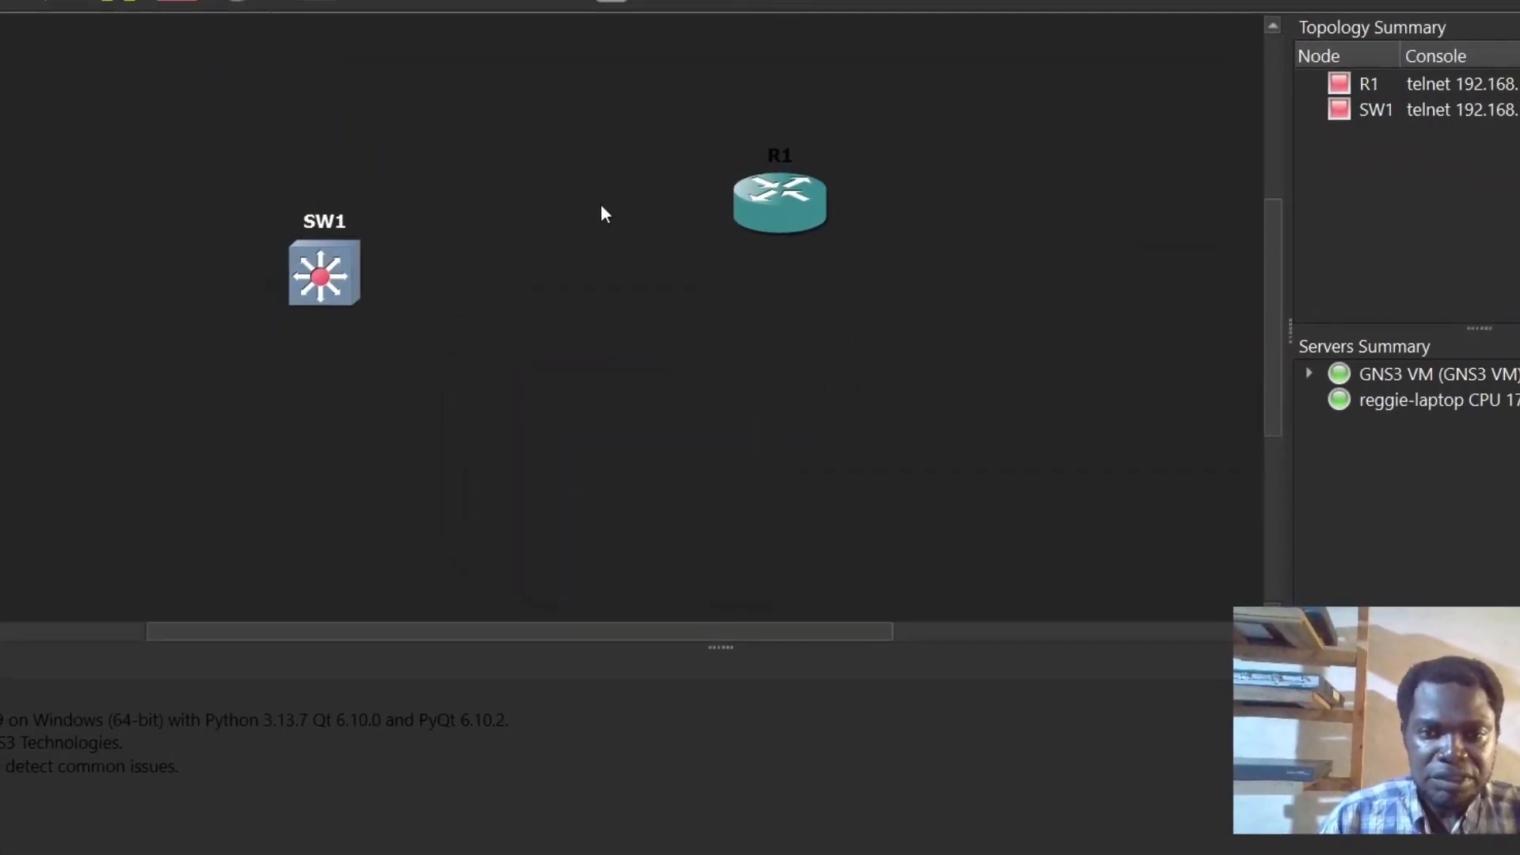
- Change the text color of router R1's label to white (#ffffff)
left_click(784, 161)
right_click(783, 161)
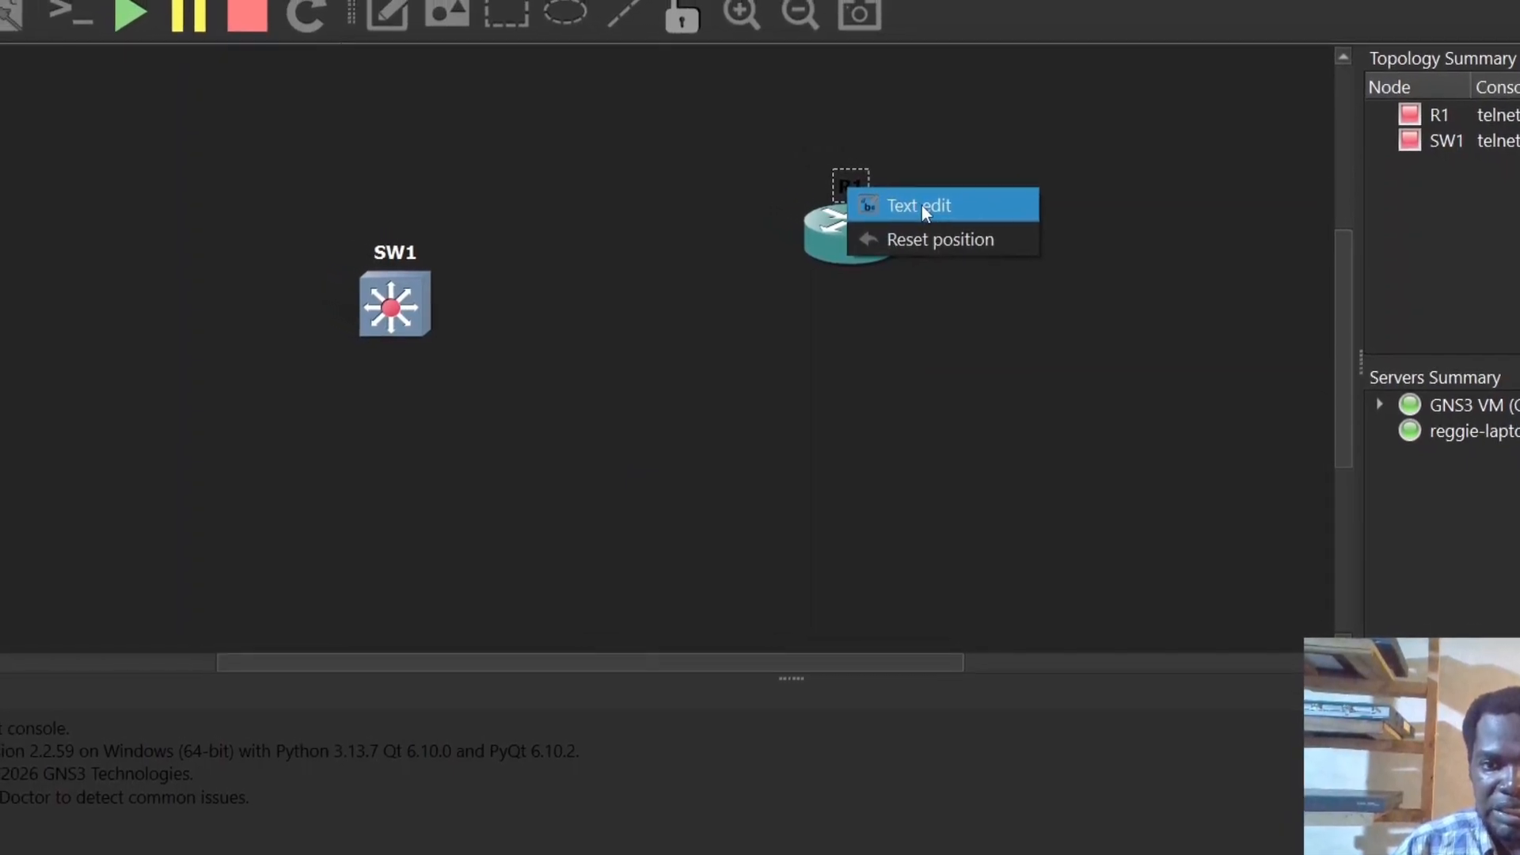
left_click(907, 200)
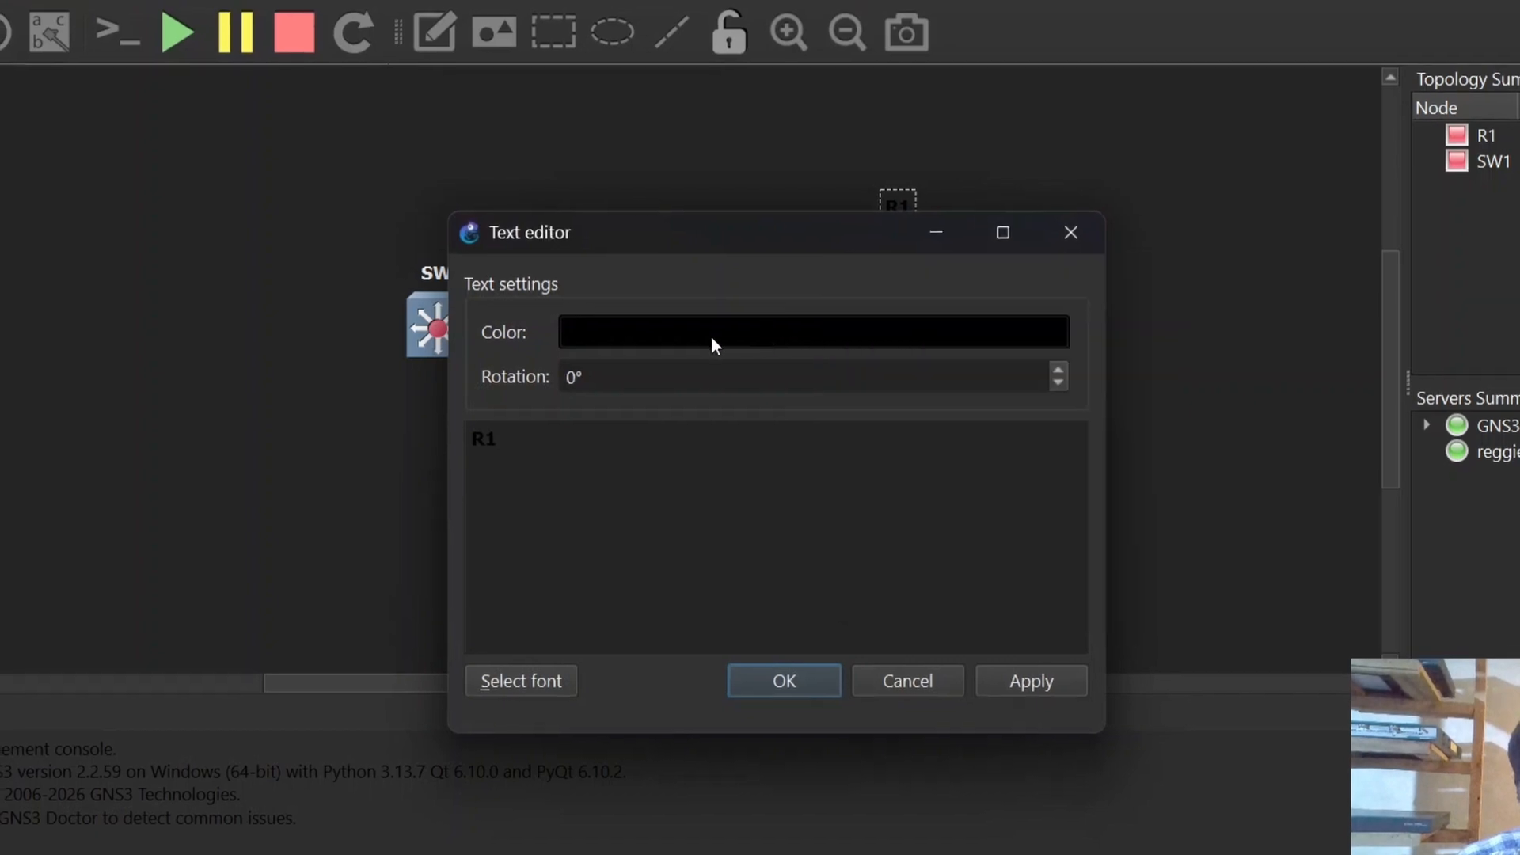
left_click(719, 340)
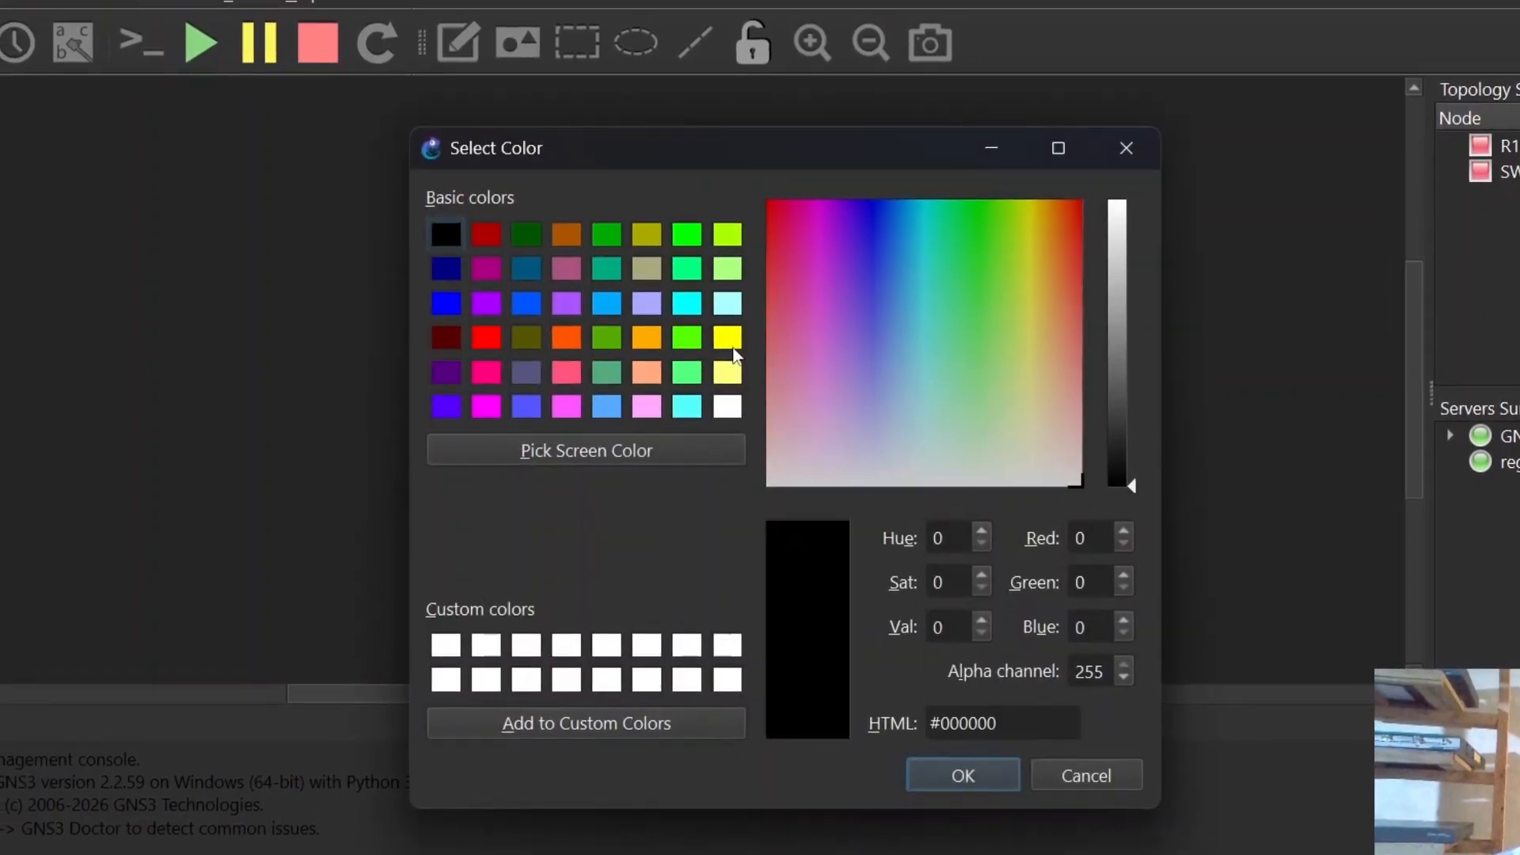
left_click(612, 648)
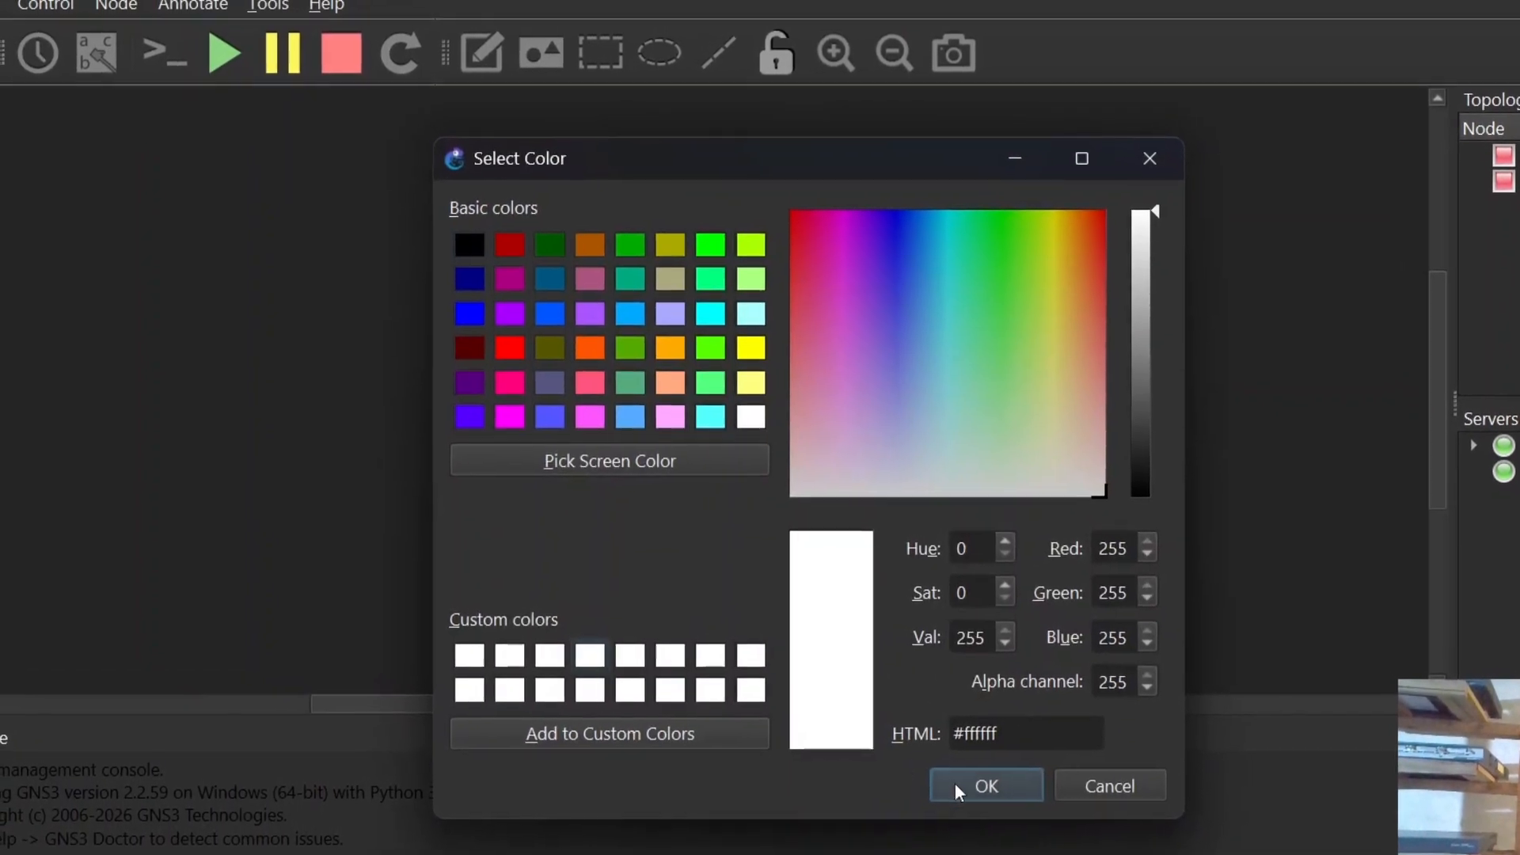
left_click(962, 780)
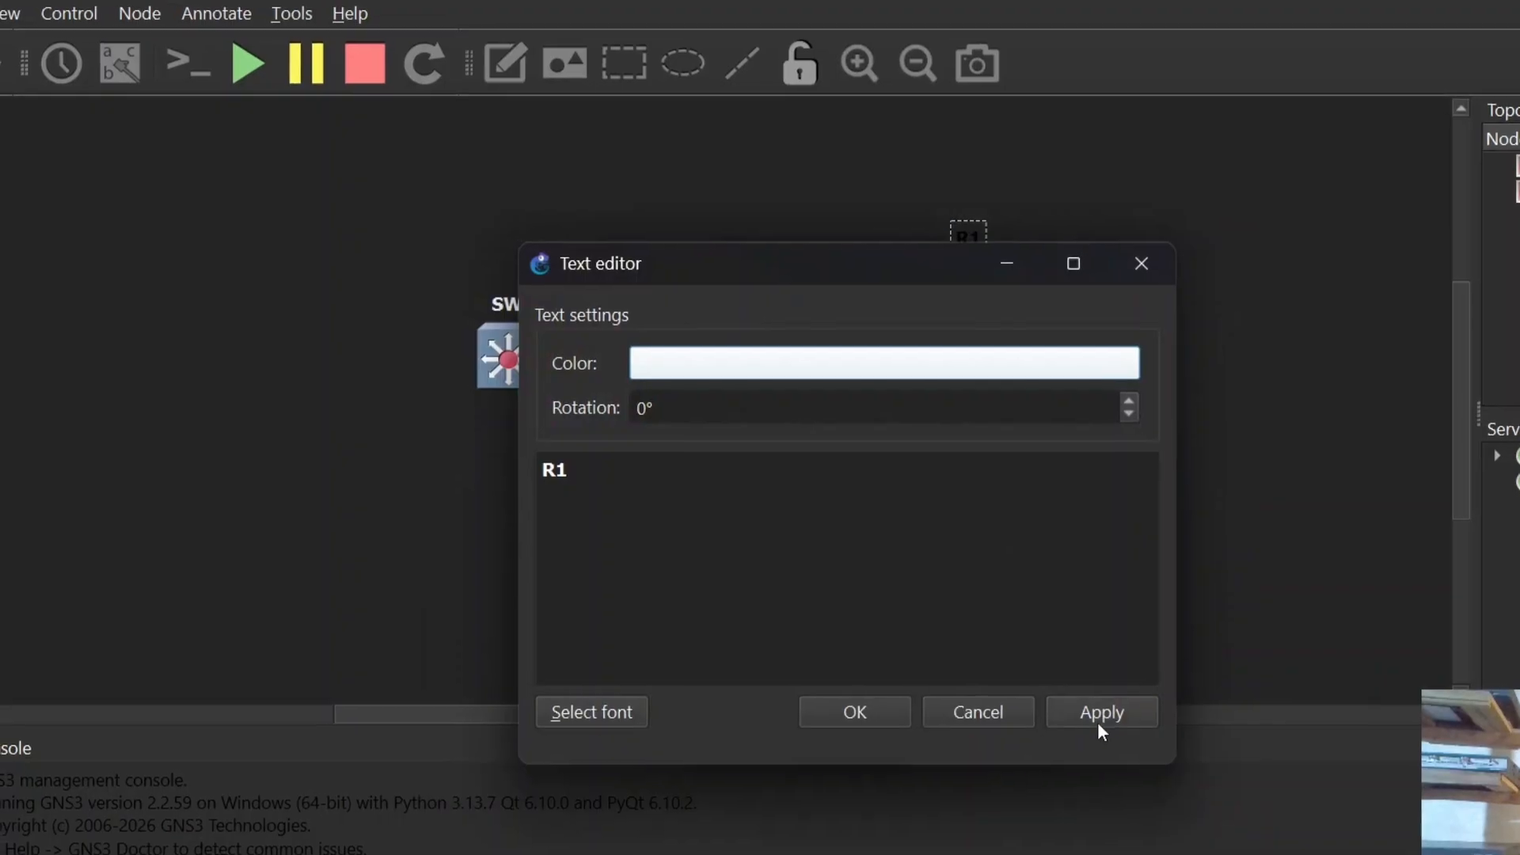
left_click(887, 715)
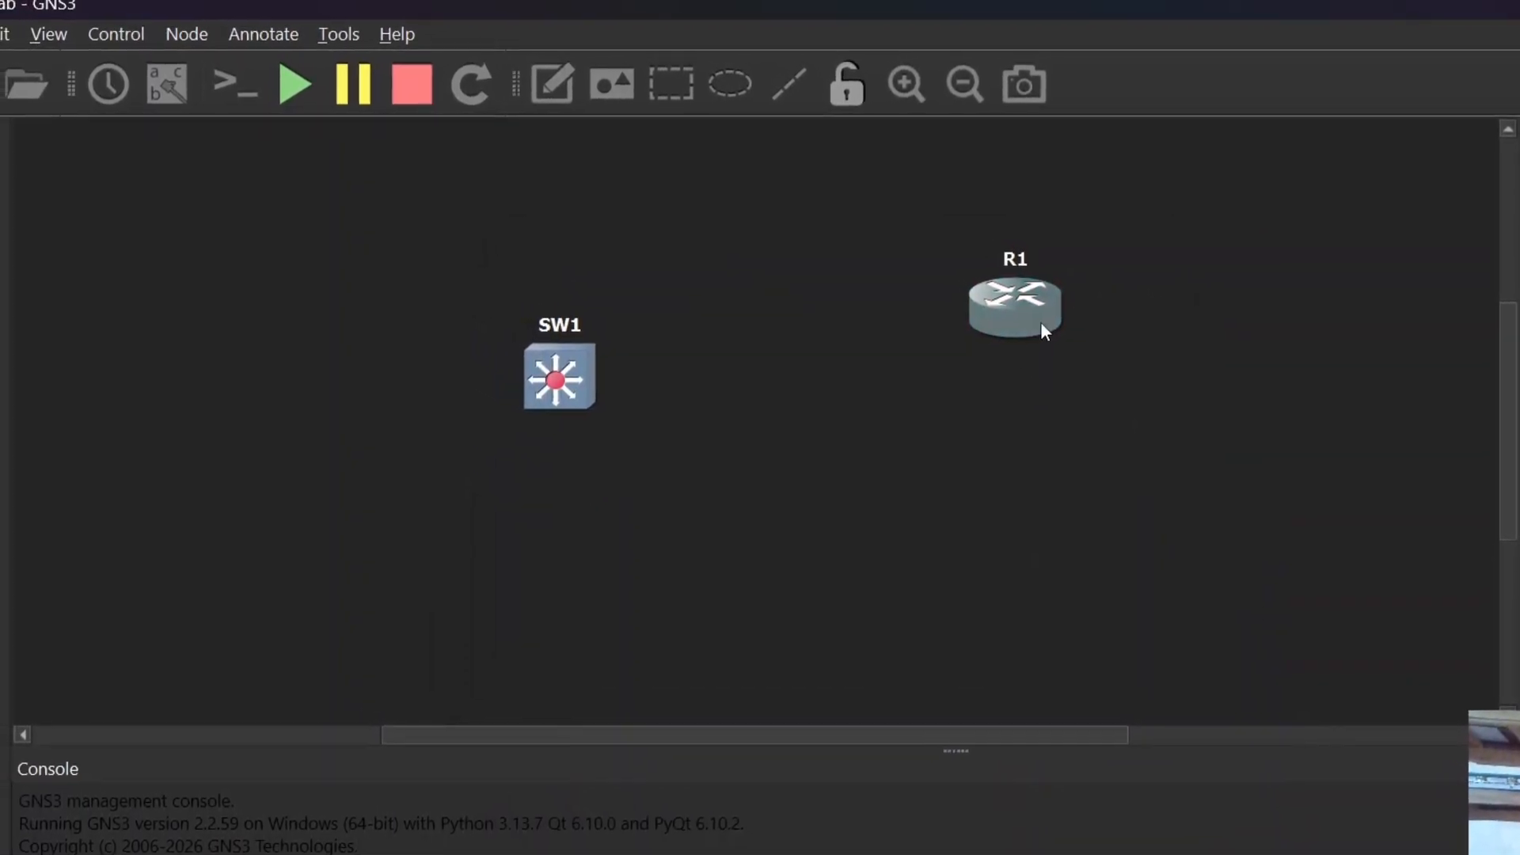
- Link SW1's Ethernet0/0 to R1's Ethernet0/0 and reposition both nodes so they sit farther apart on the canvas
left_click_drag(1023, 314, 1139, 348)
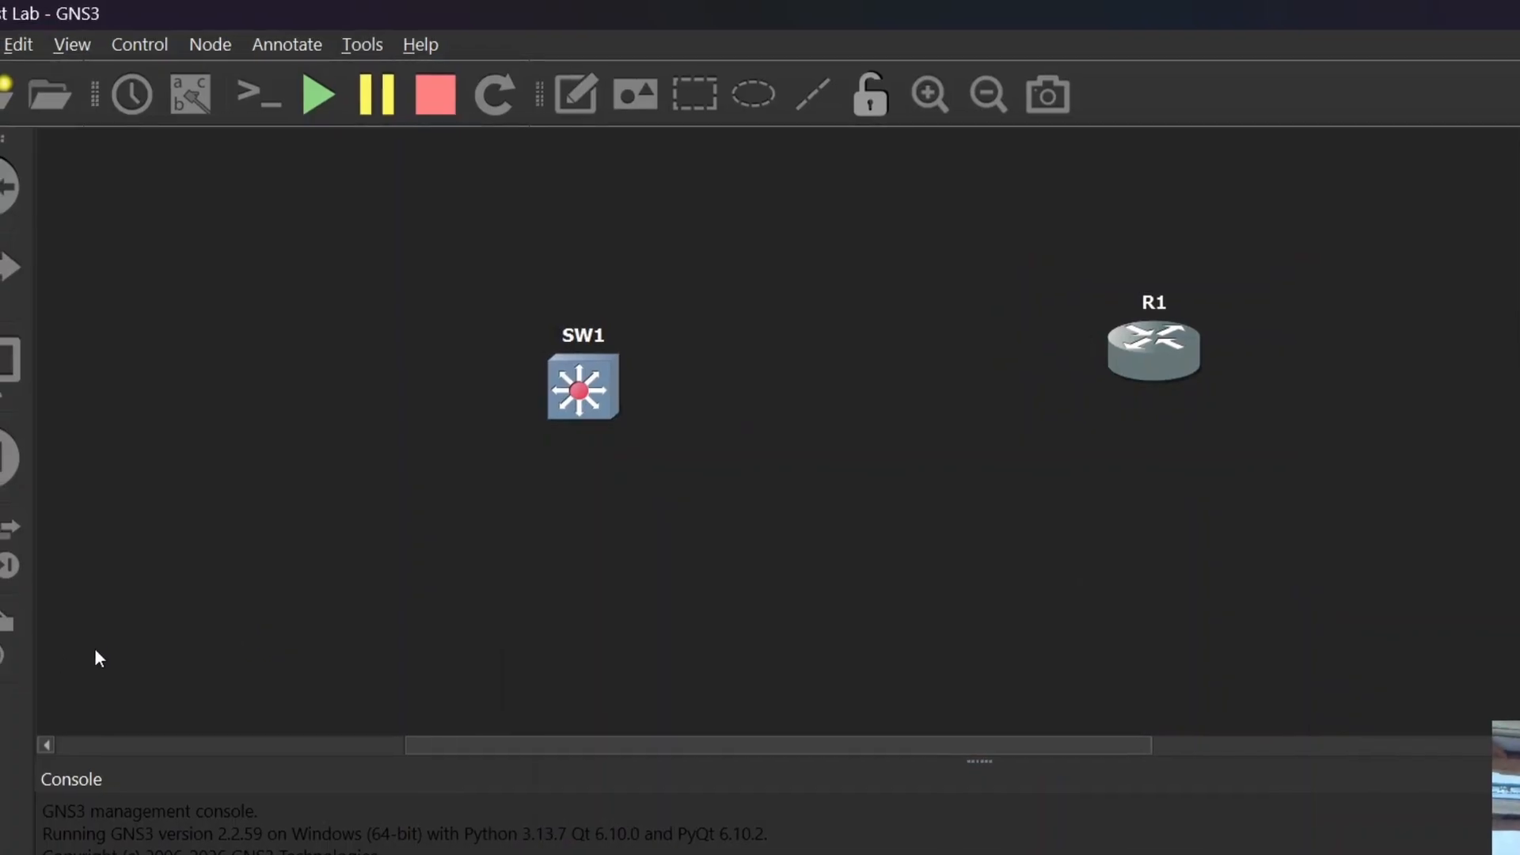
left_click(12, 661)
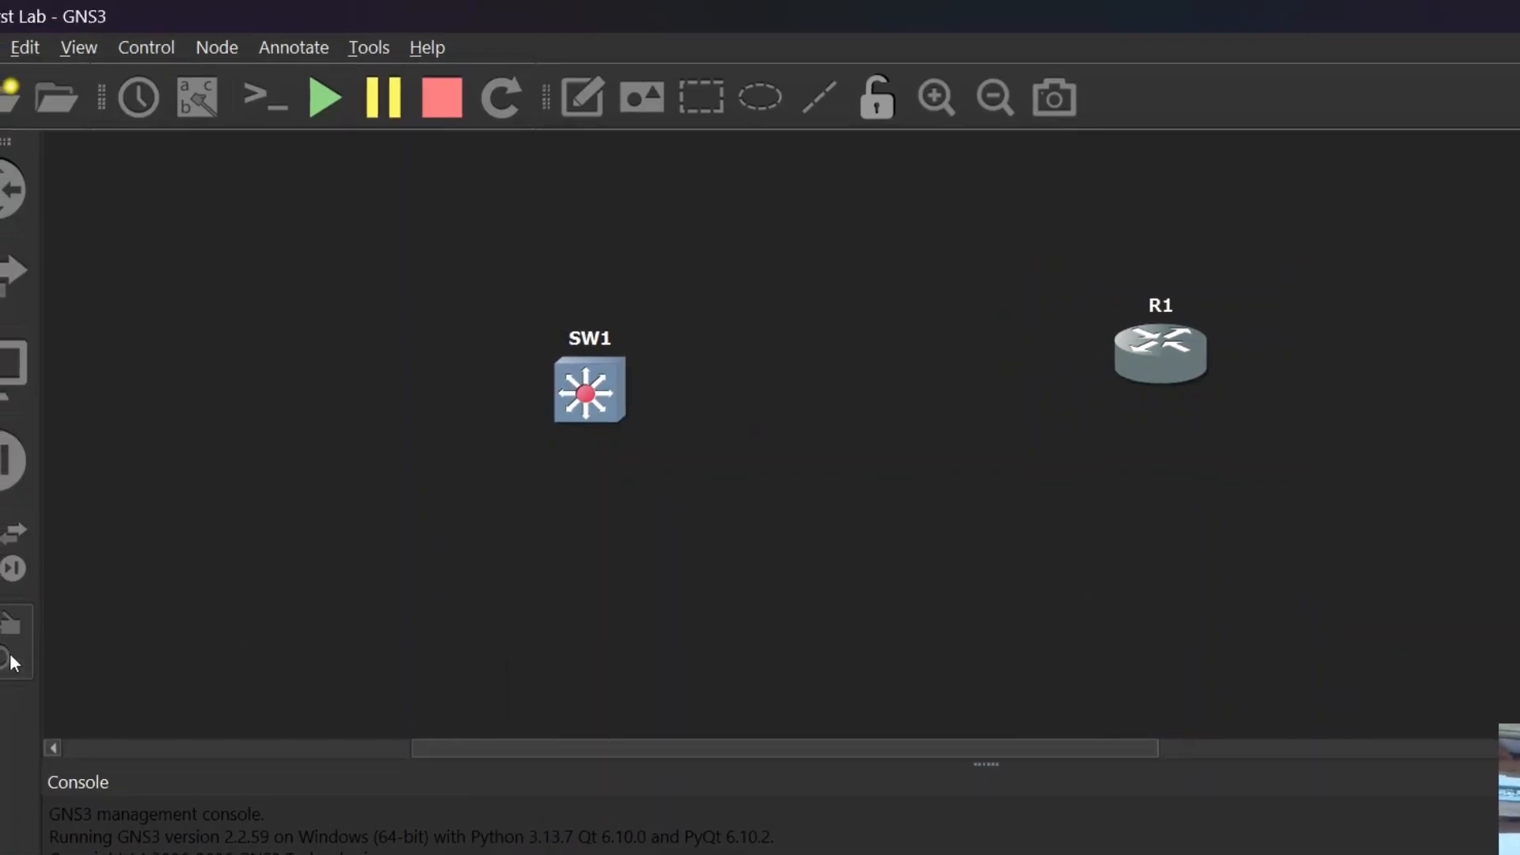
left_click(587, 393)
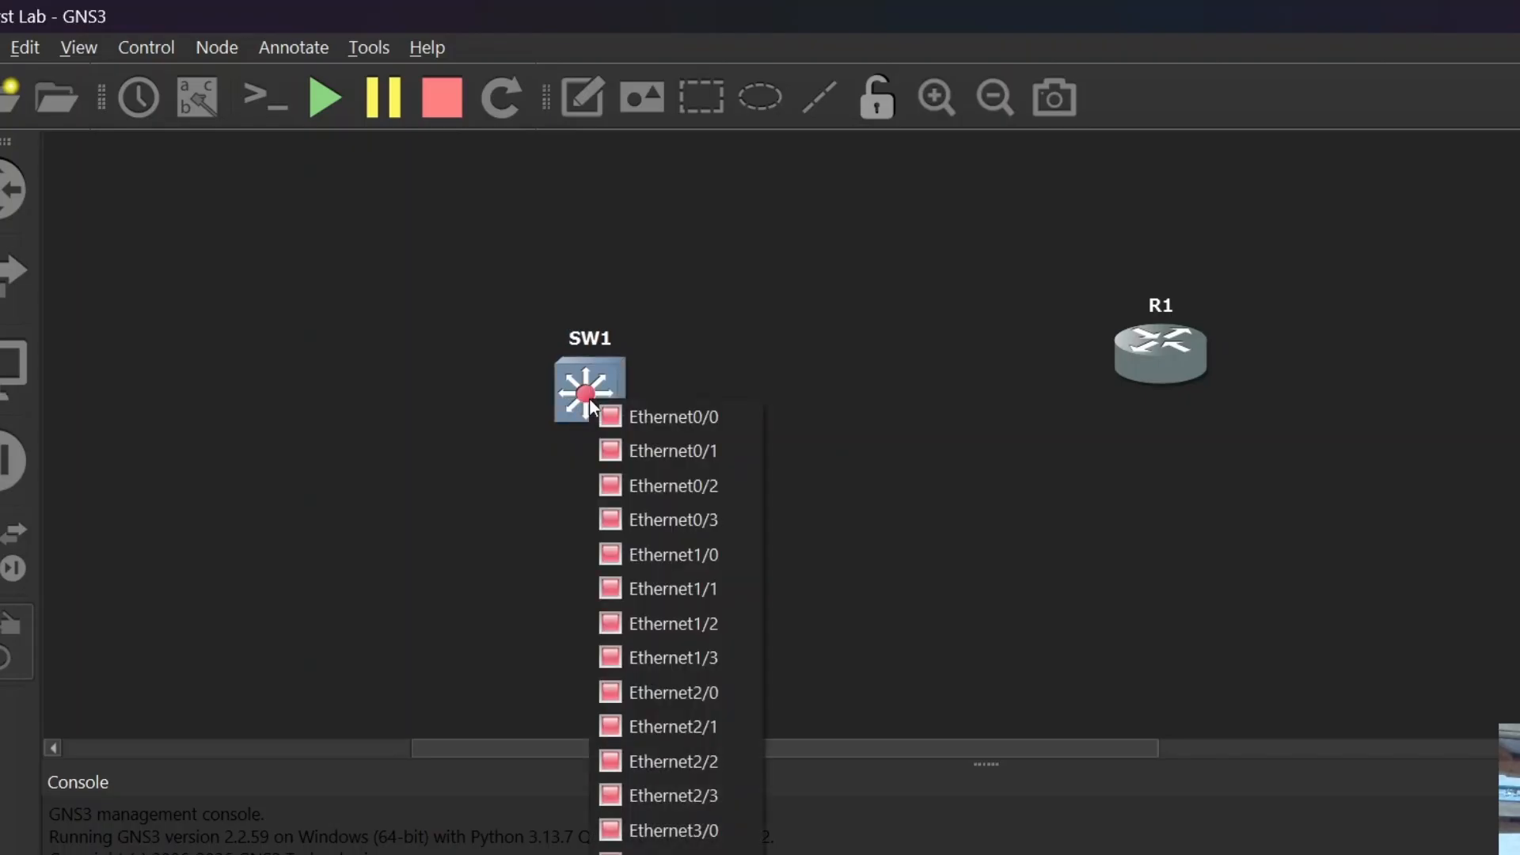
left_click(663, 420)
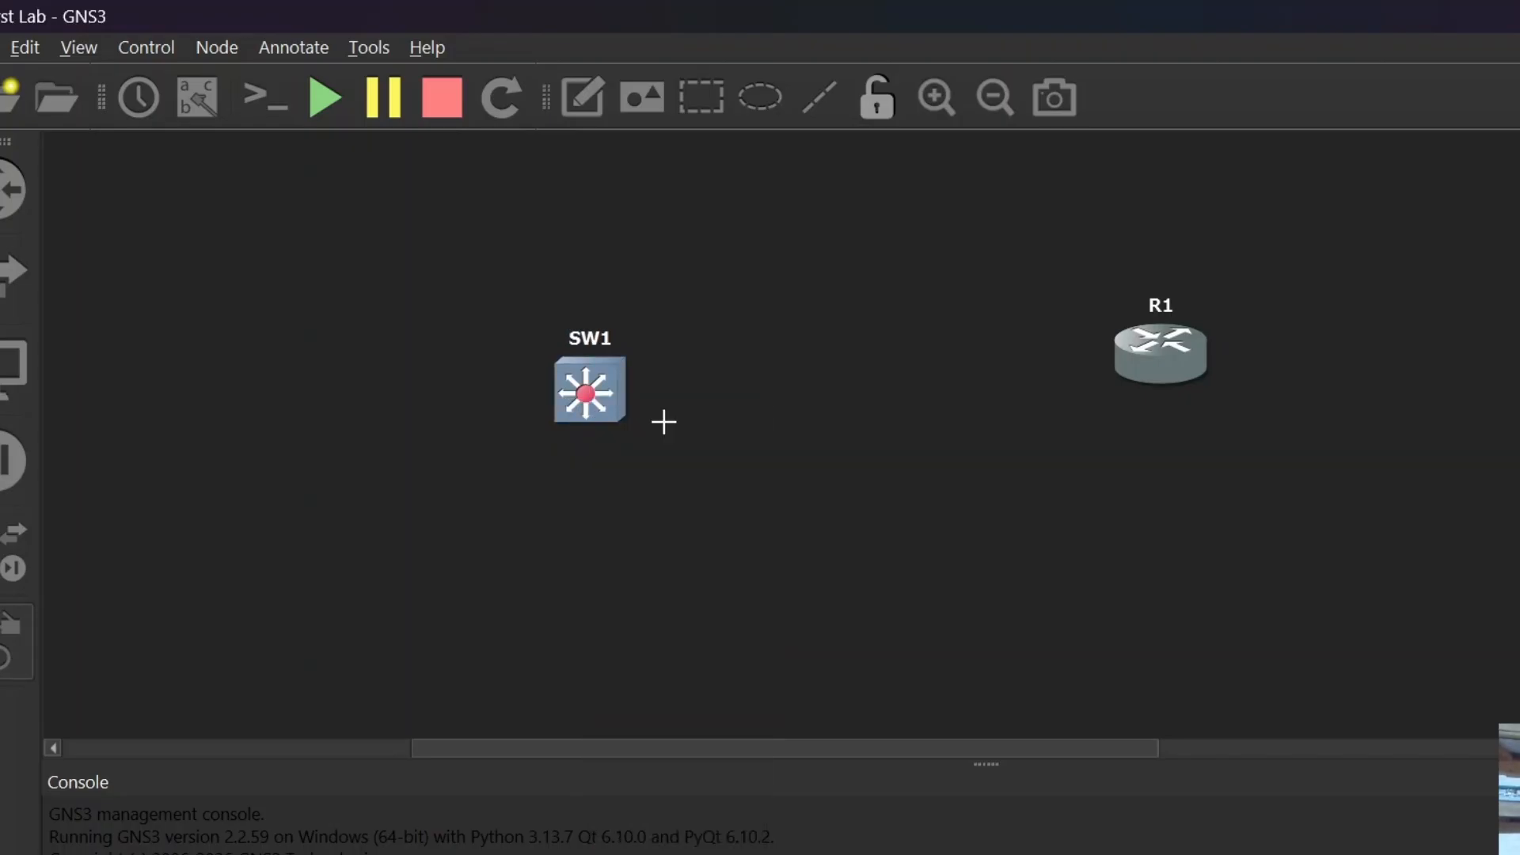
left_click(1151, 360)
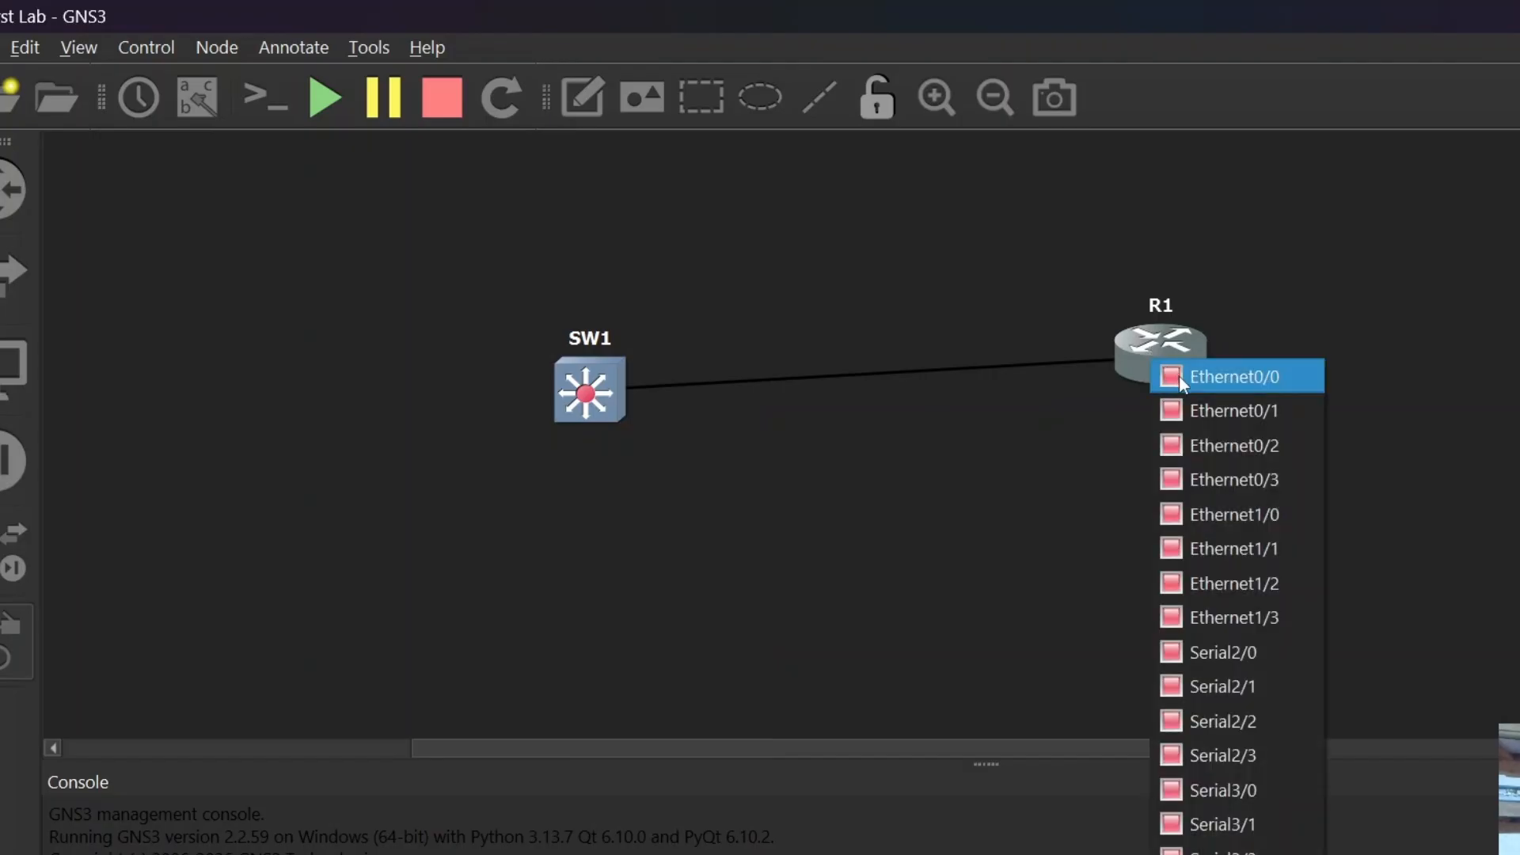
left_click(1180, 376)
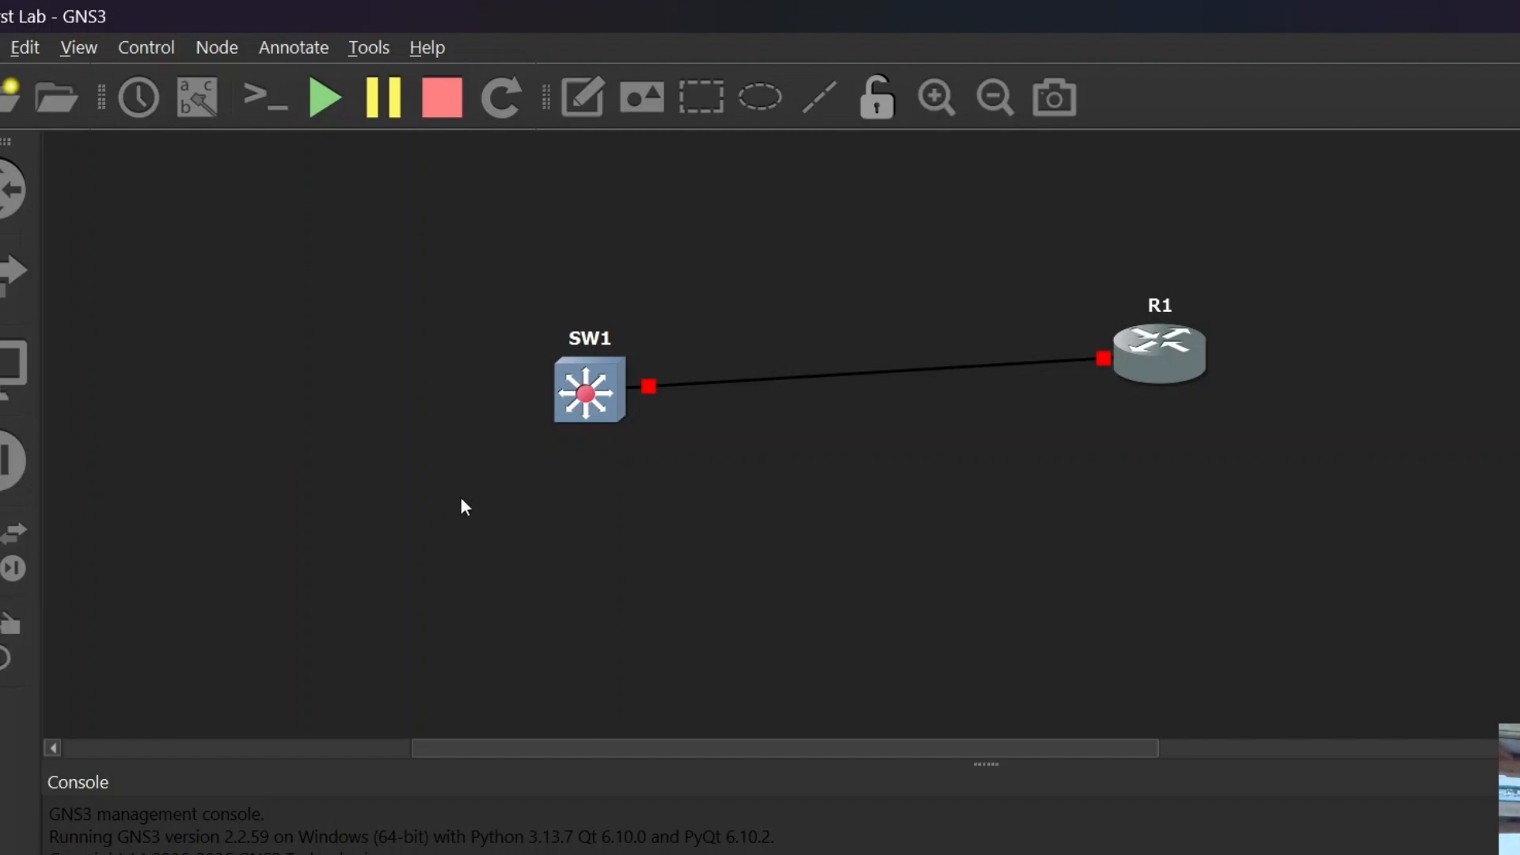
left_click_drag(590, 390, 400, 428)
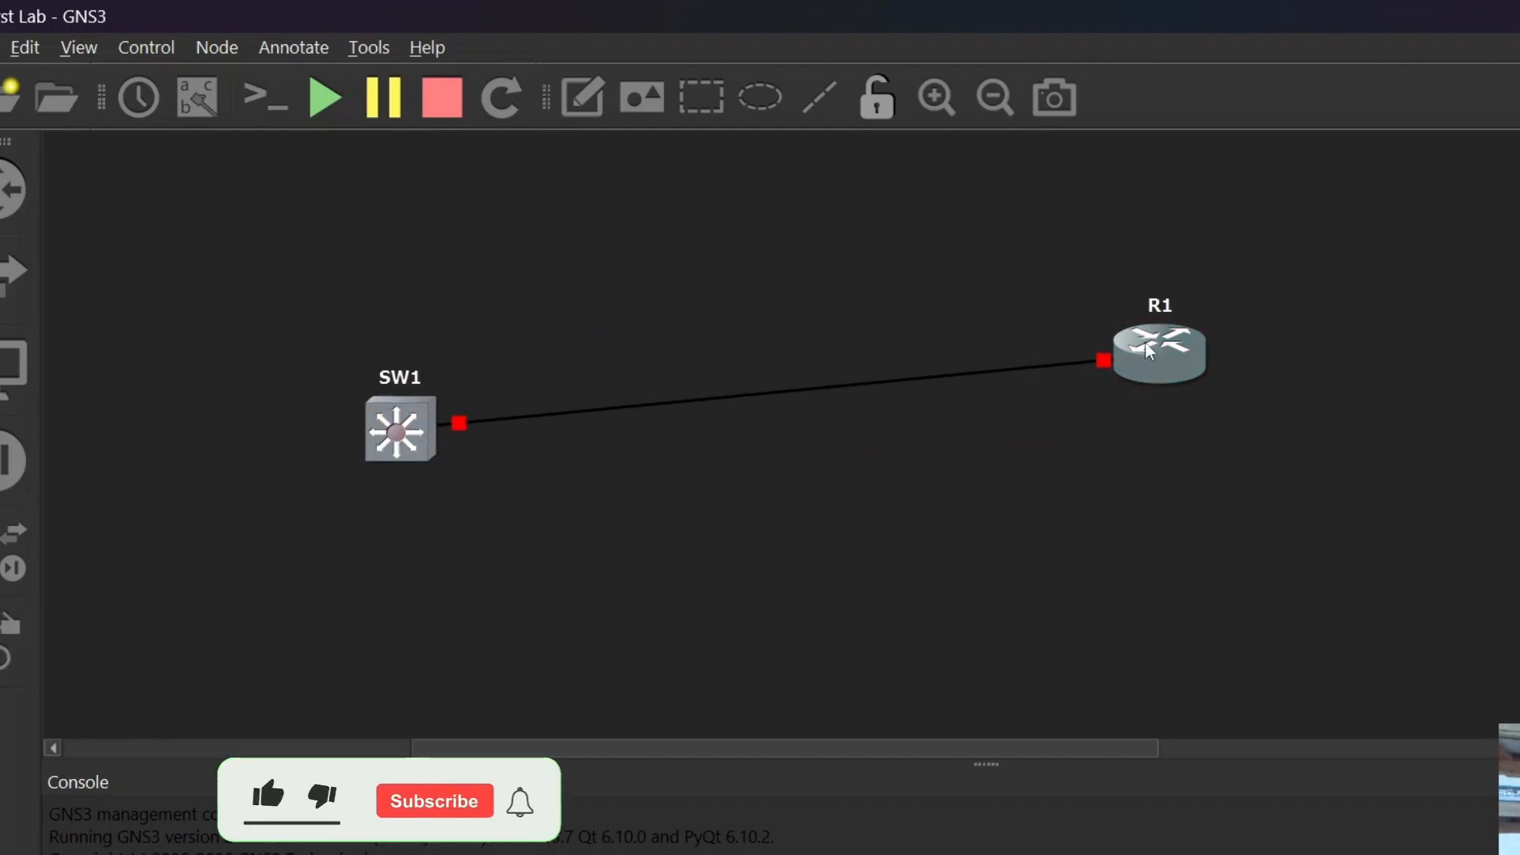
left_click_drag(1145, 342, 1058, 348)
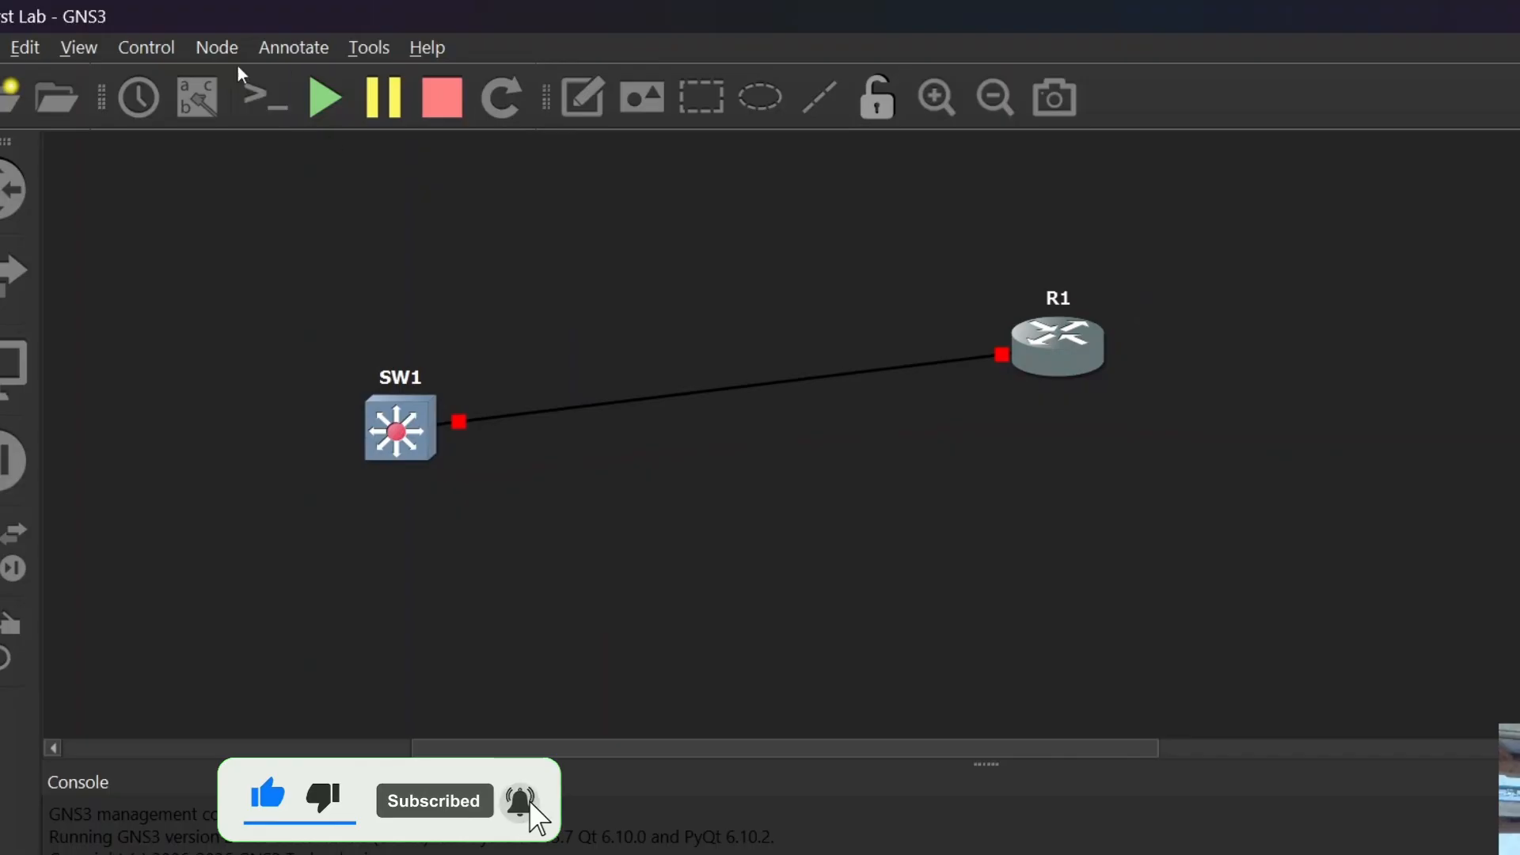
- Start router R1 and switch SW1
left_click(220, 47)
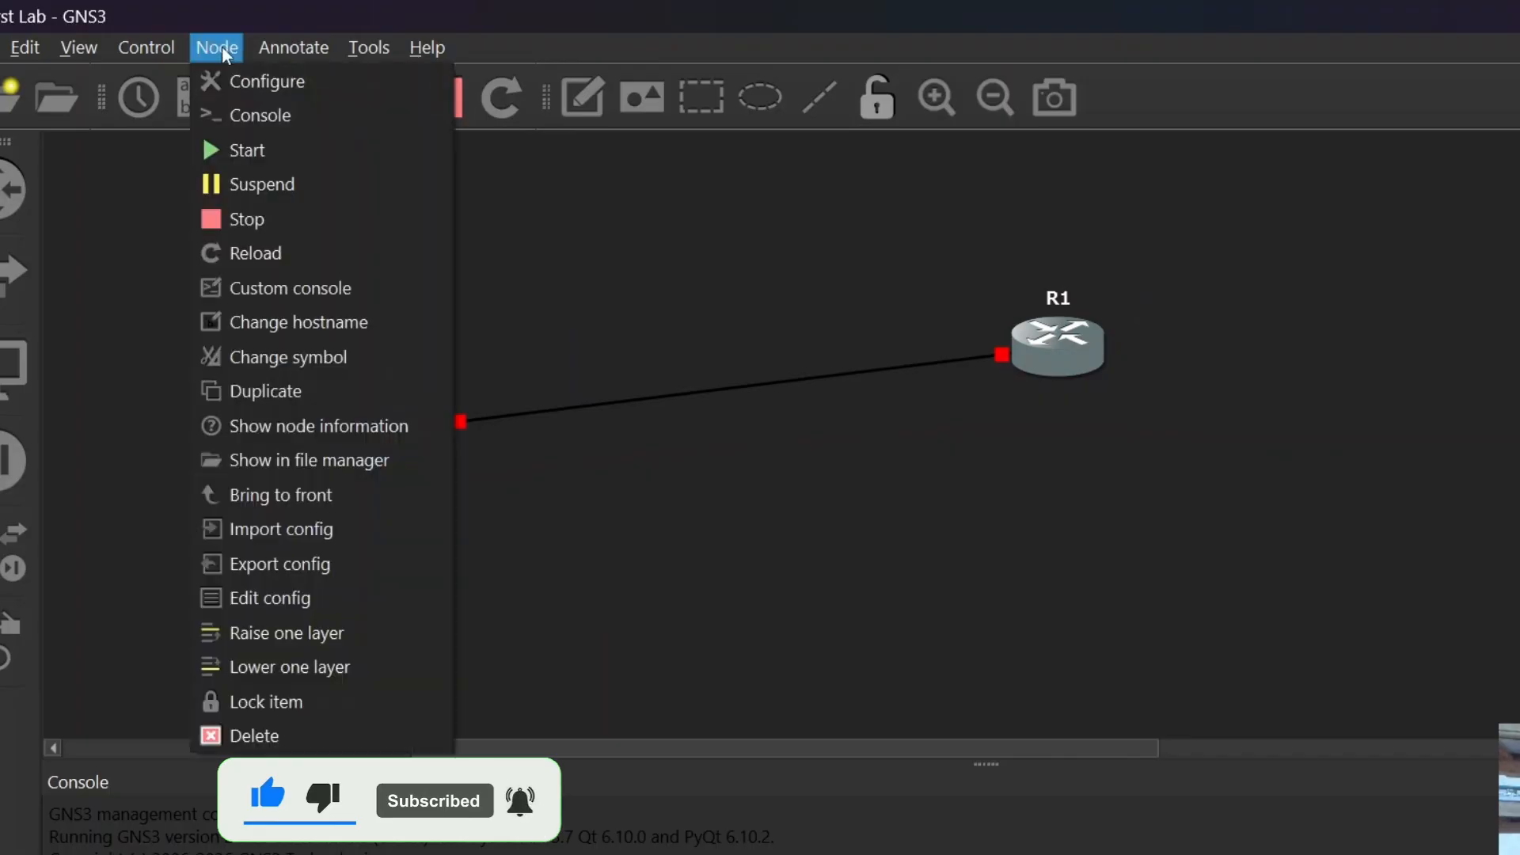
left_click(242, 146)
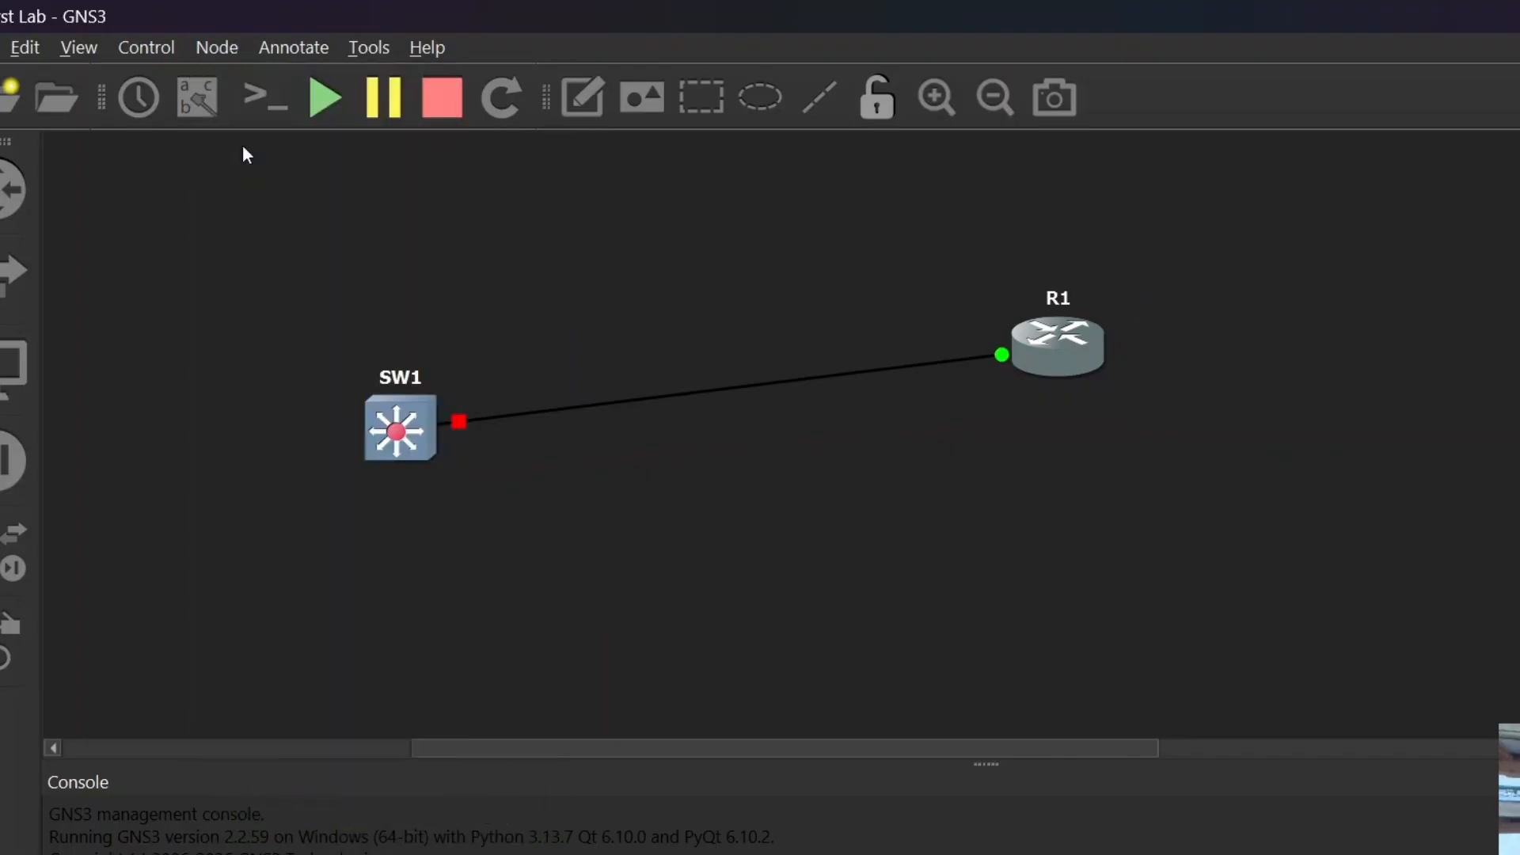
right_click(396, 434)
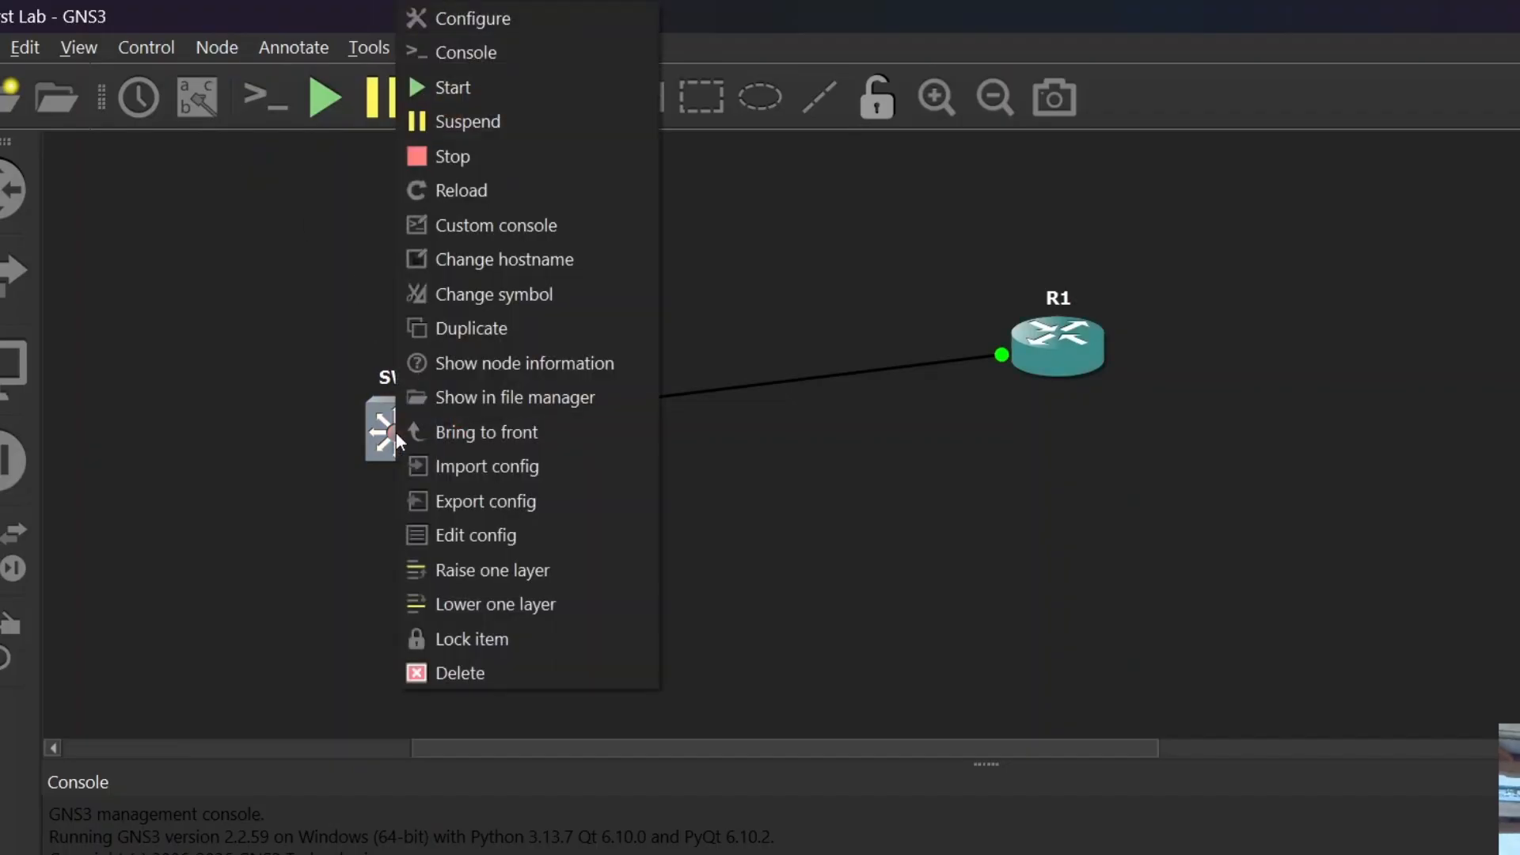
left_click(510, 97)
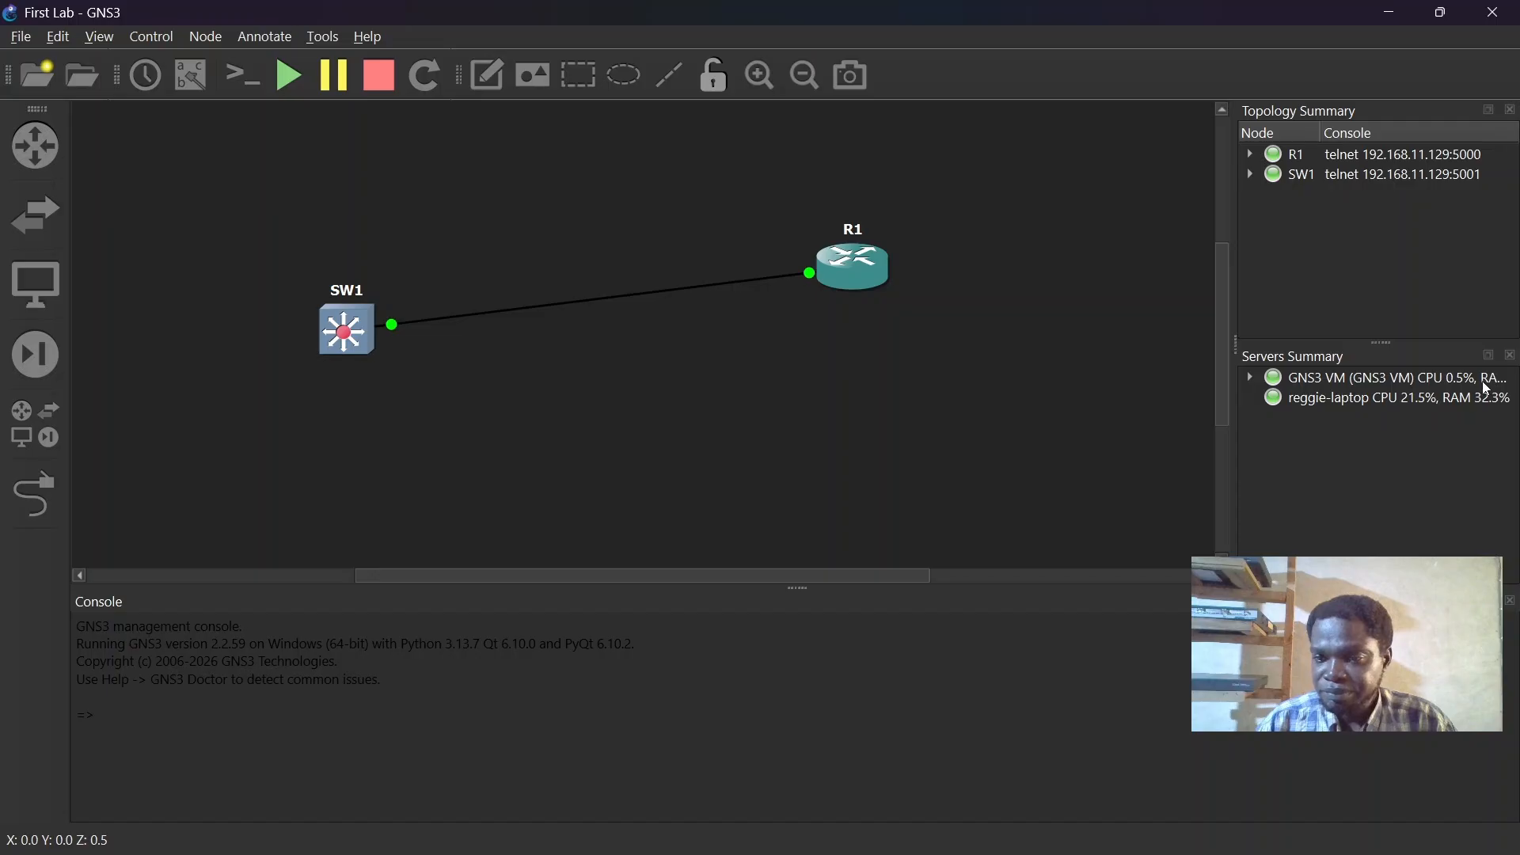
- Widen the Topology Summary and Servers Summary area so the server usage text fits
left_click_drag(1247, 346, 1196, 356)
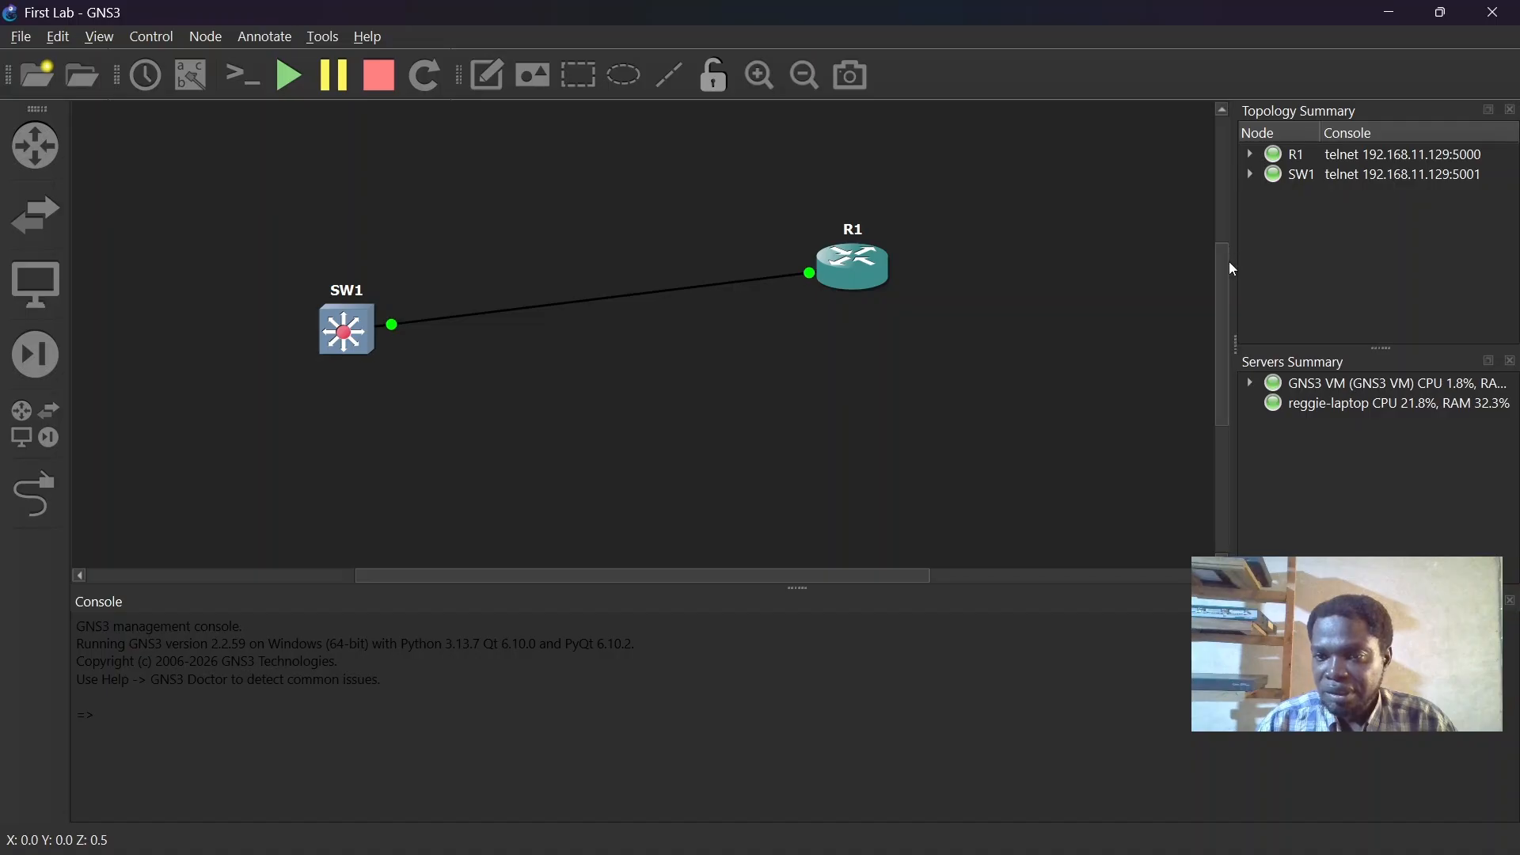
left_click_drag(1234, 268, 1180, 269)
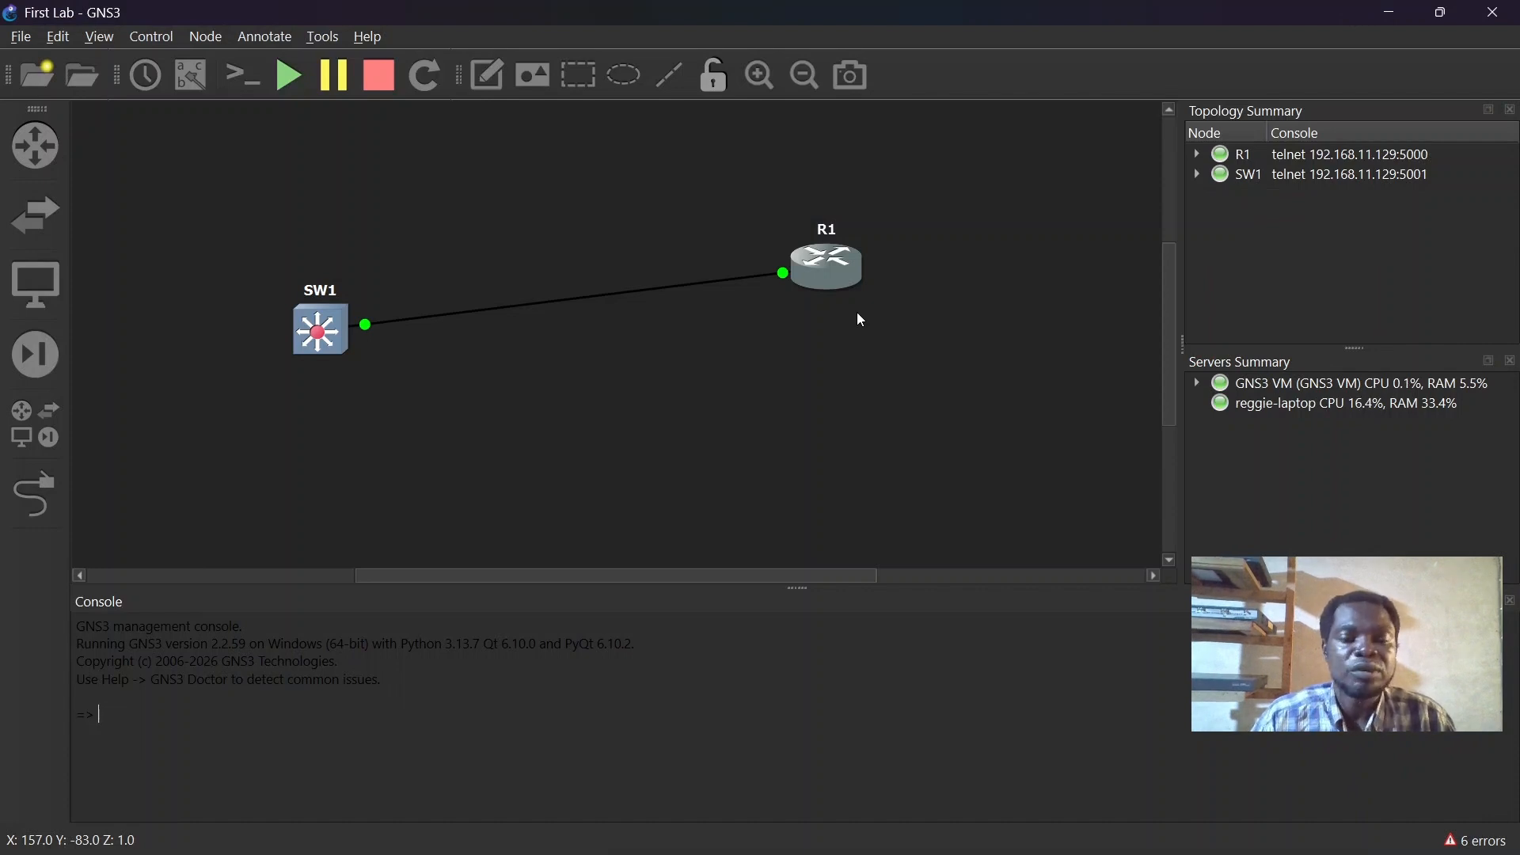
- Load the iourc file from Downloads as the IOU licence in the IOS on UNIX preferences and apply it
left_click(58, 37)
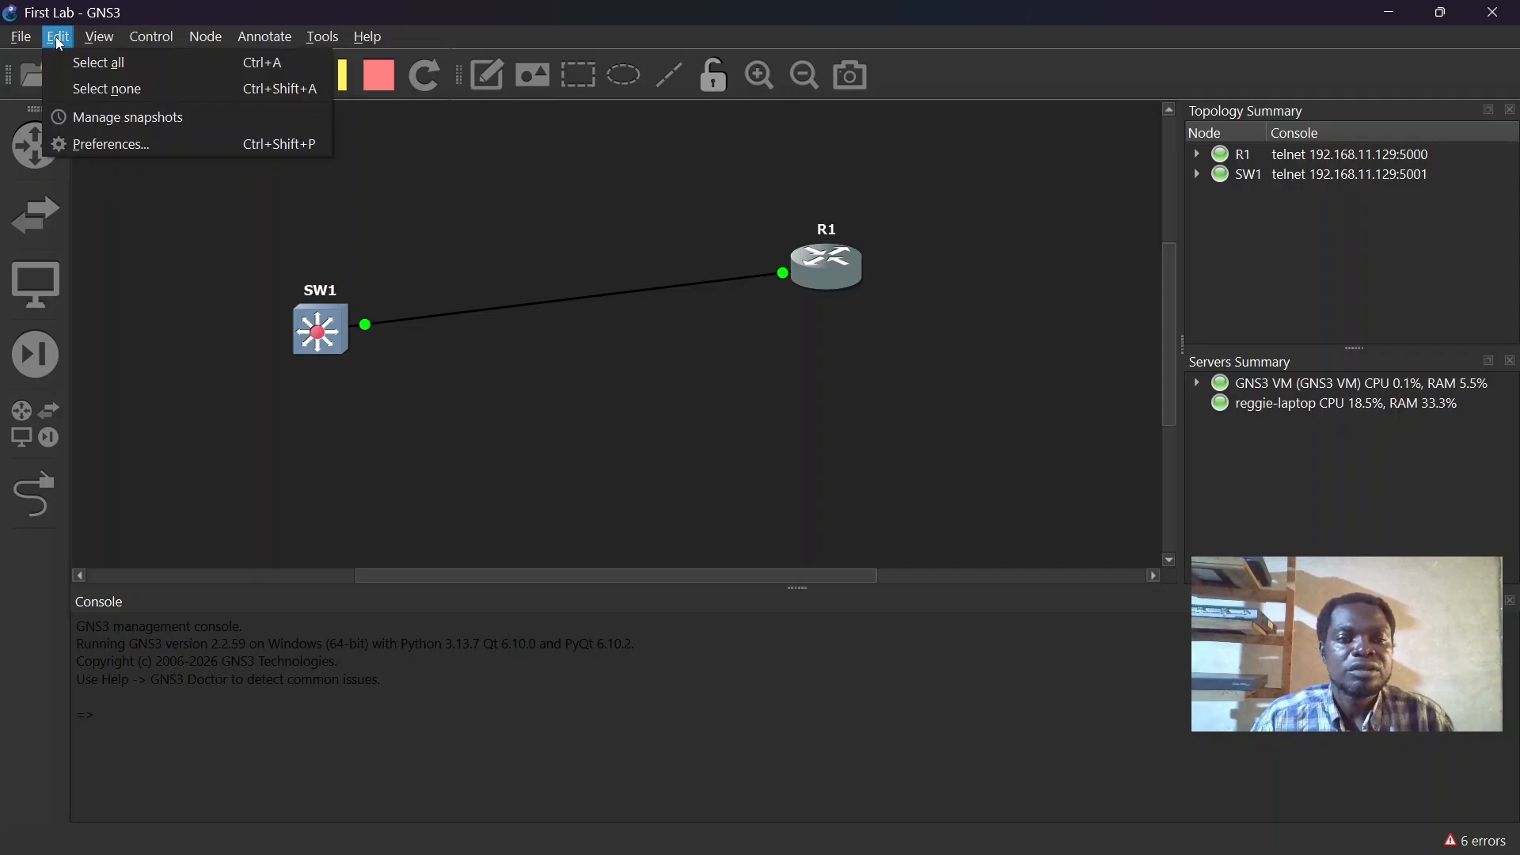
left_click(105, 146)
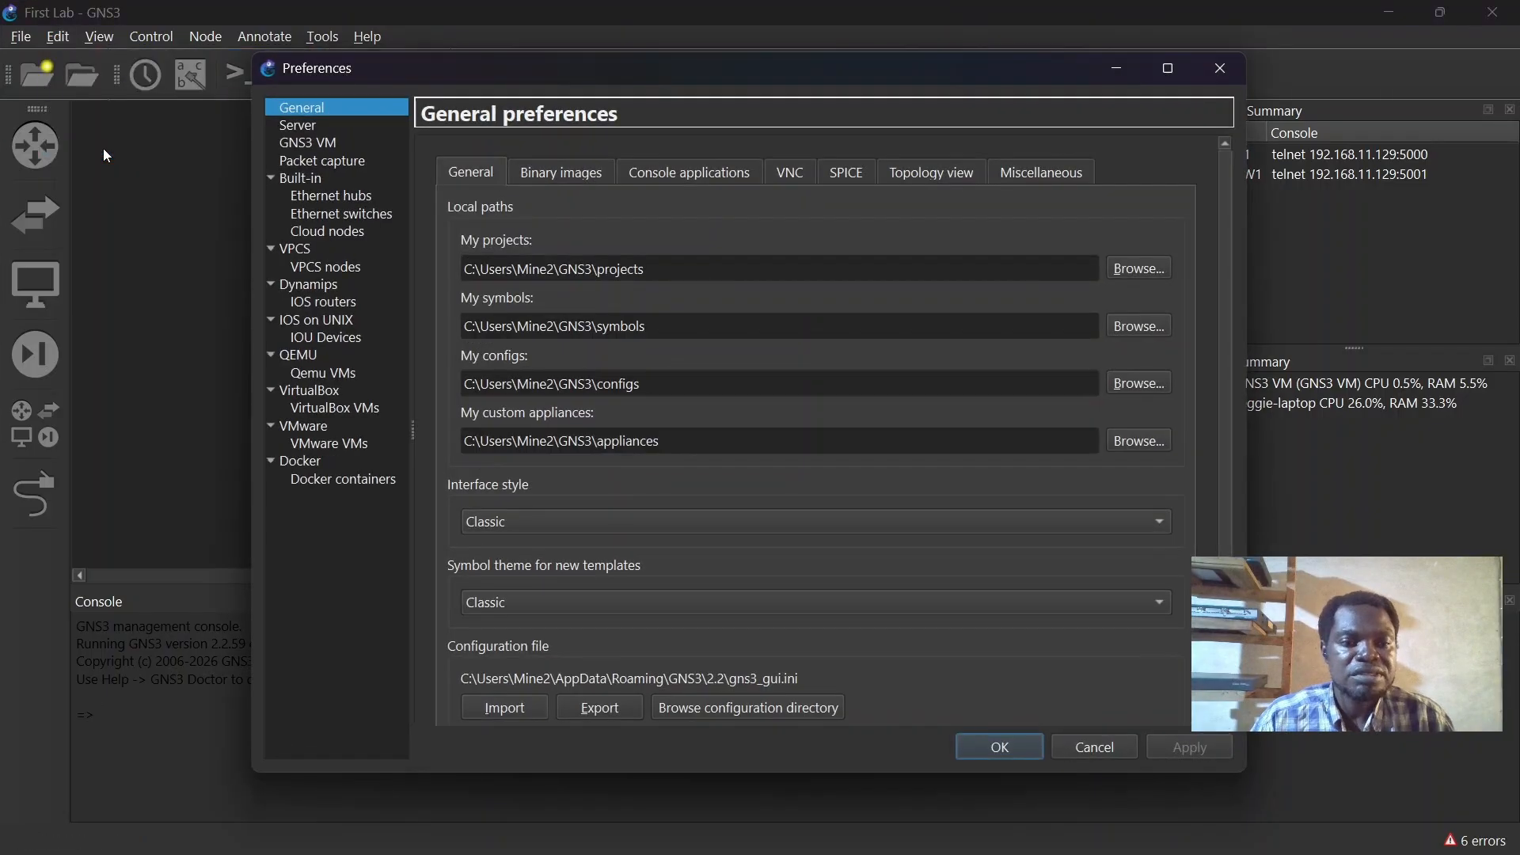
left_click(301, 321)
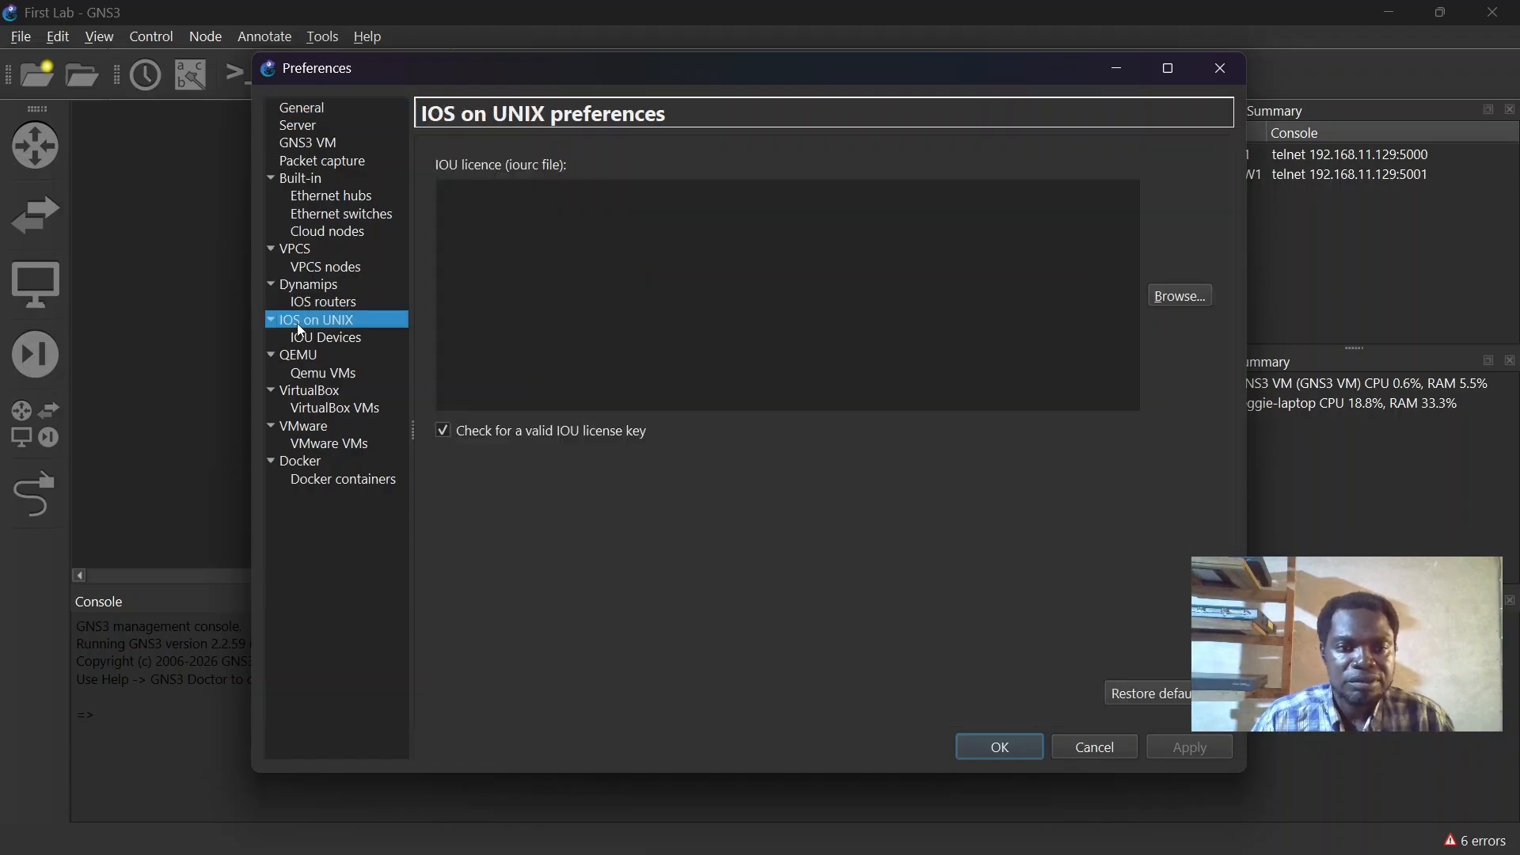
left_click(1172, 304)
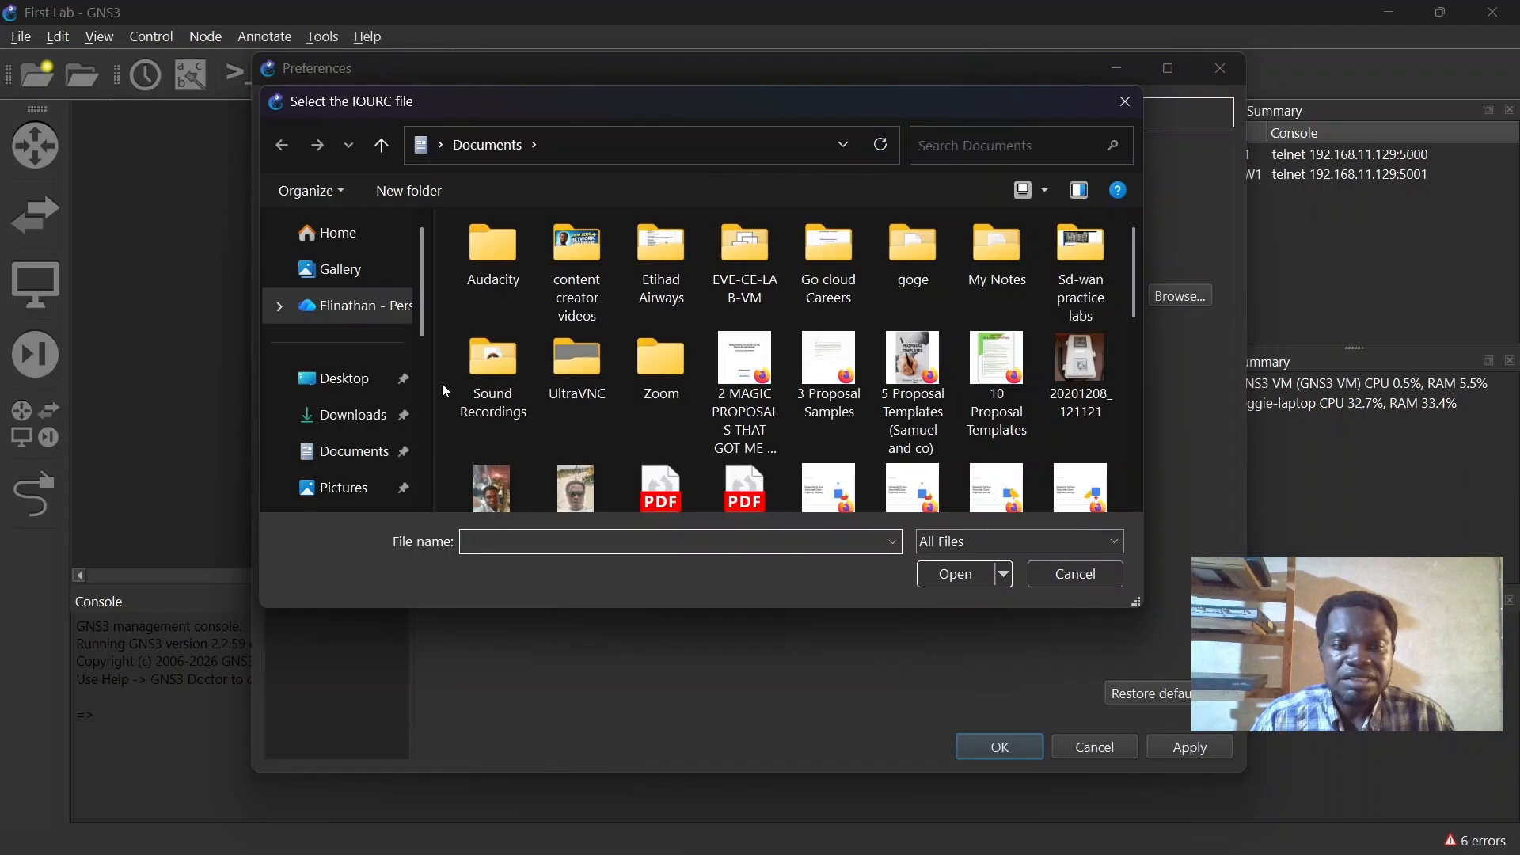
left_click(354, 433)
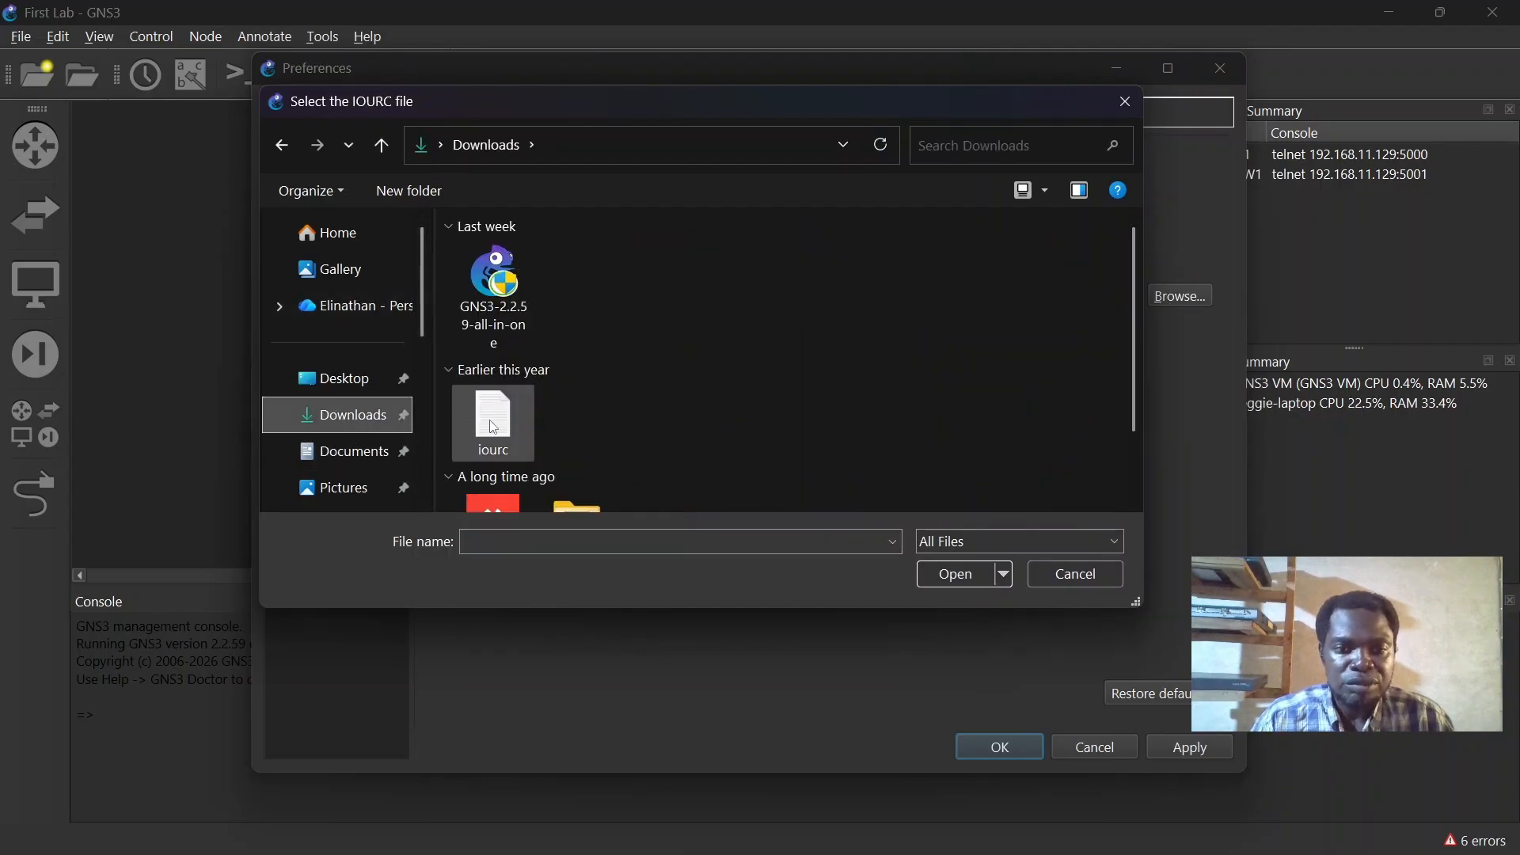
left_click(493, 428)
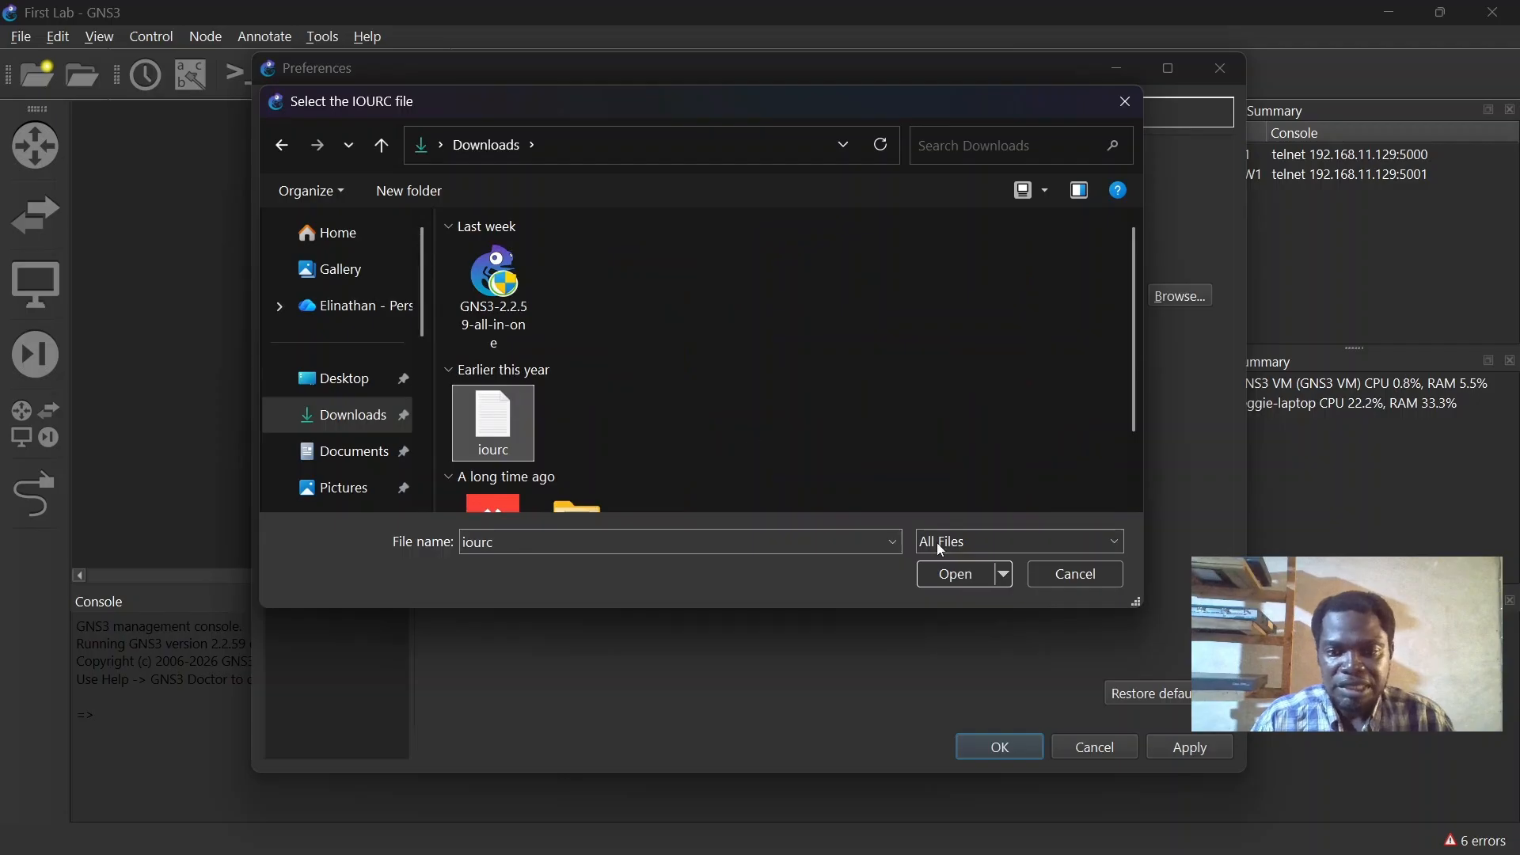
left_click(954, 573)
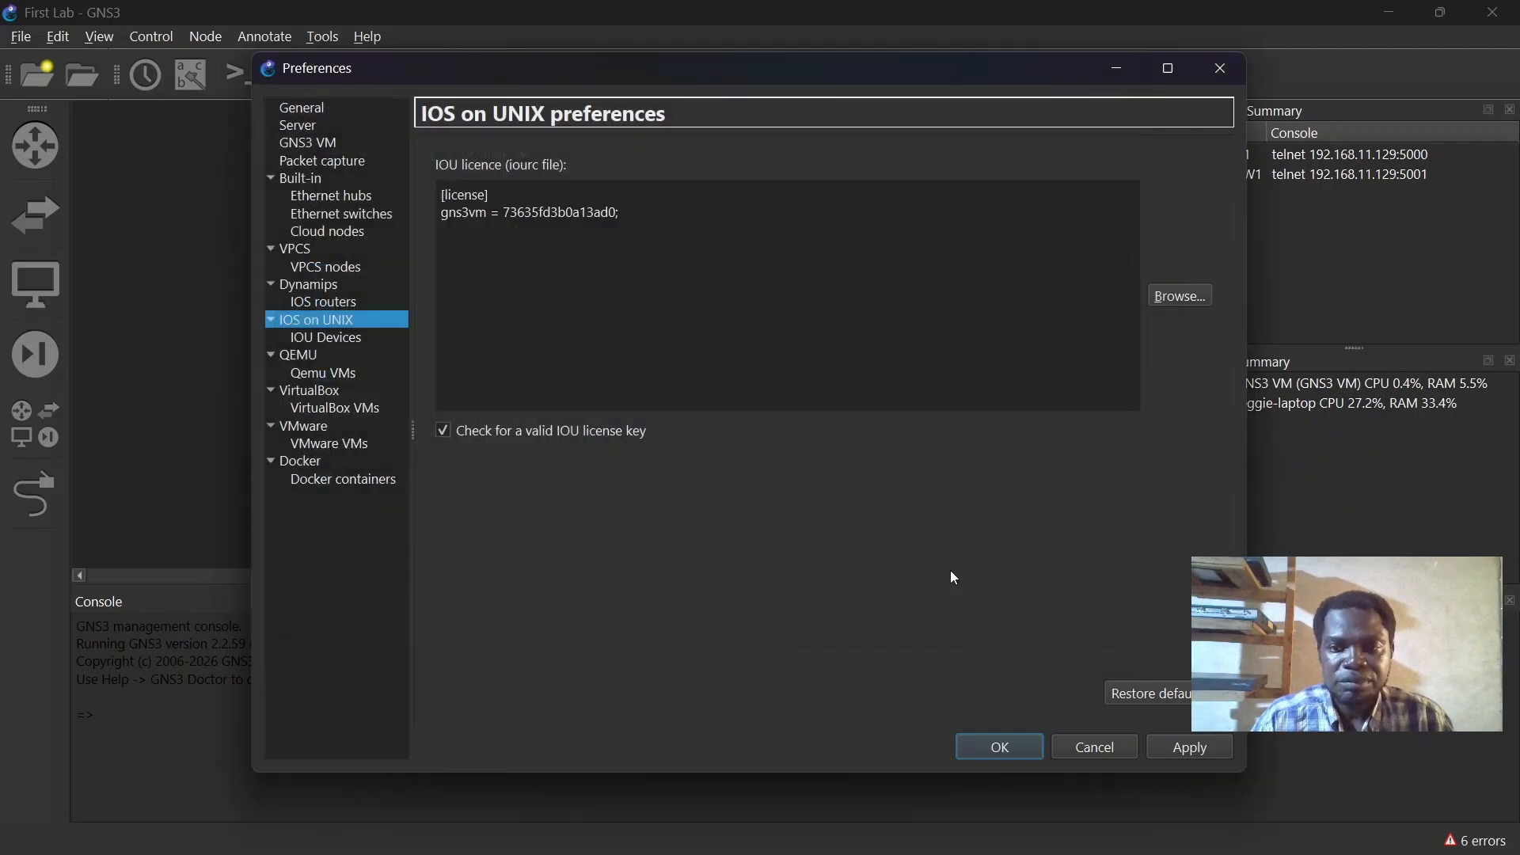
left_click(1167, 749)
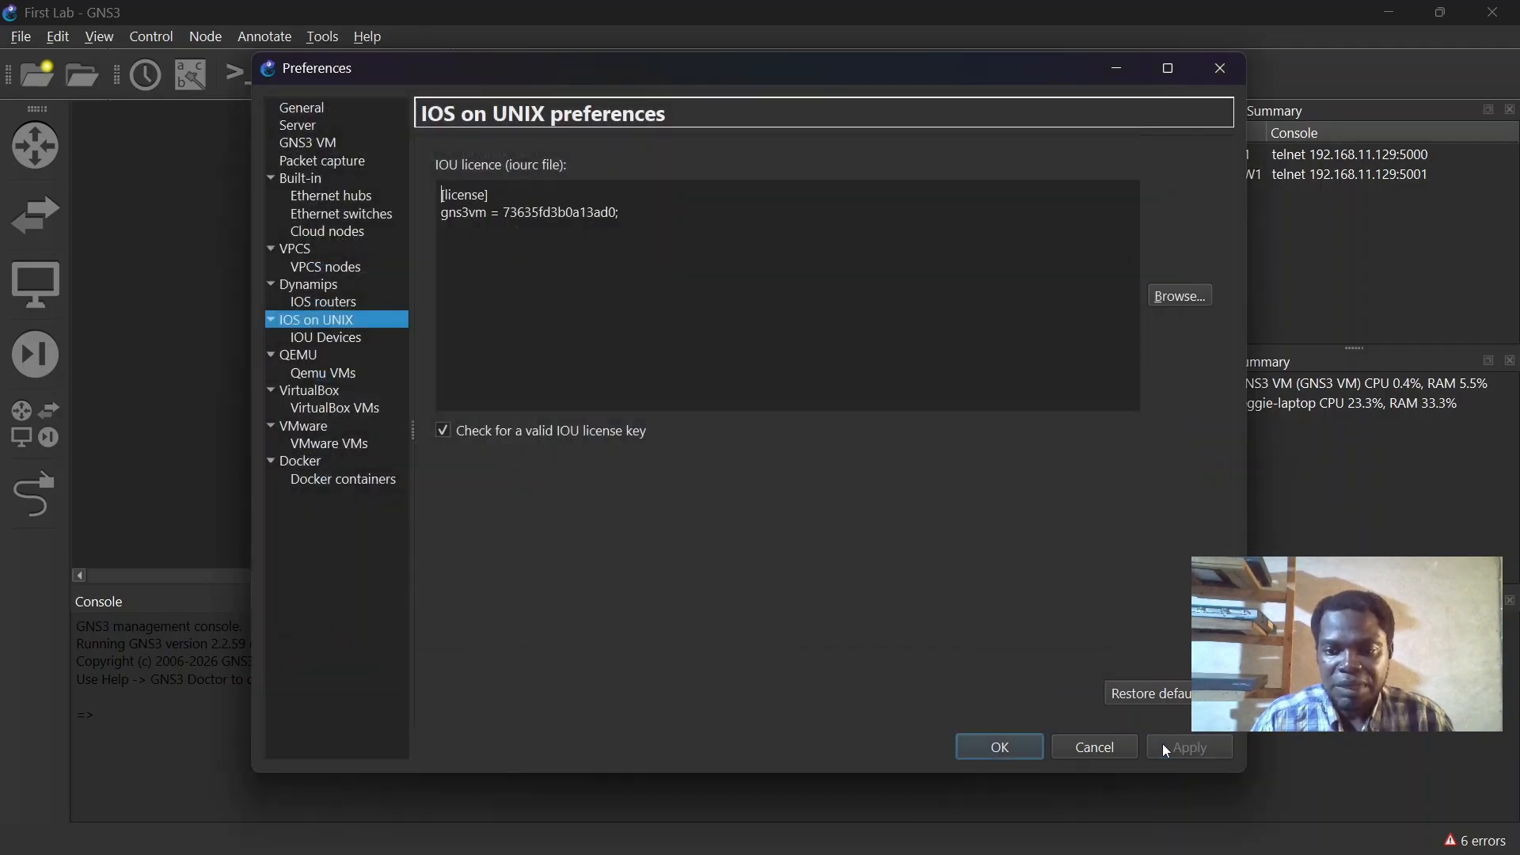
left_click(1000, 747)
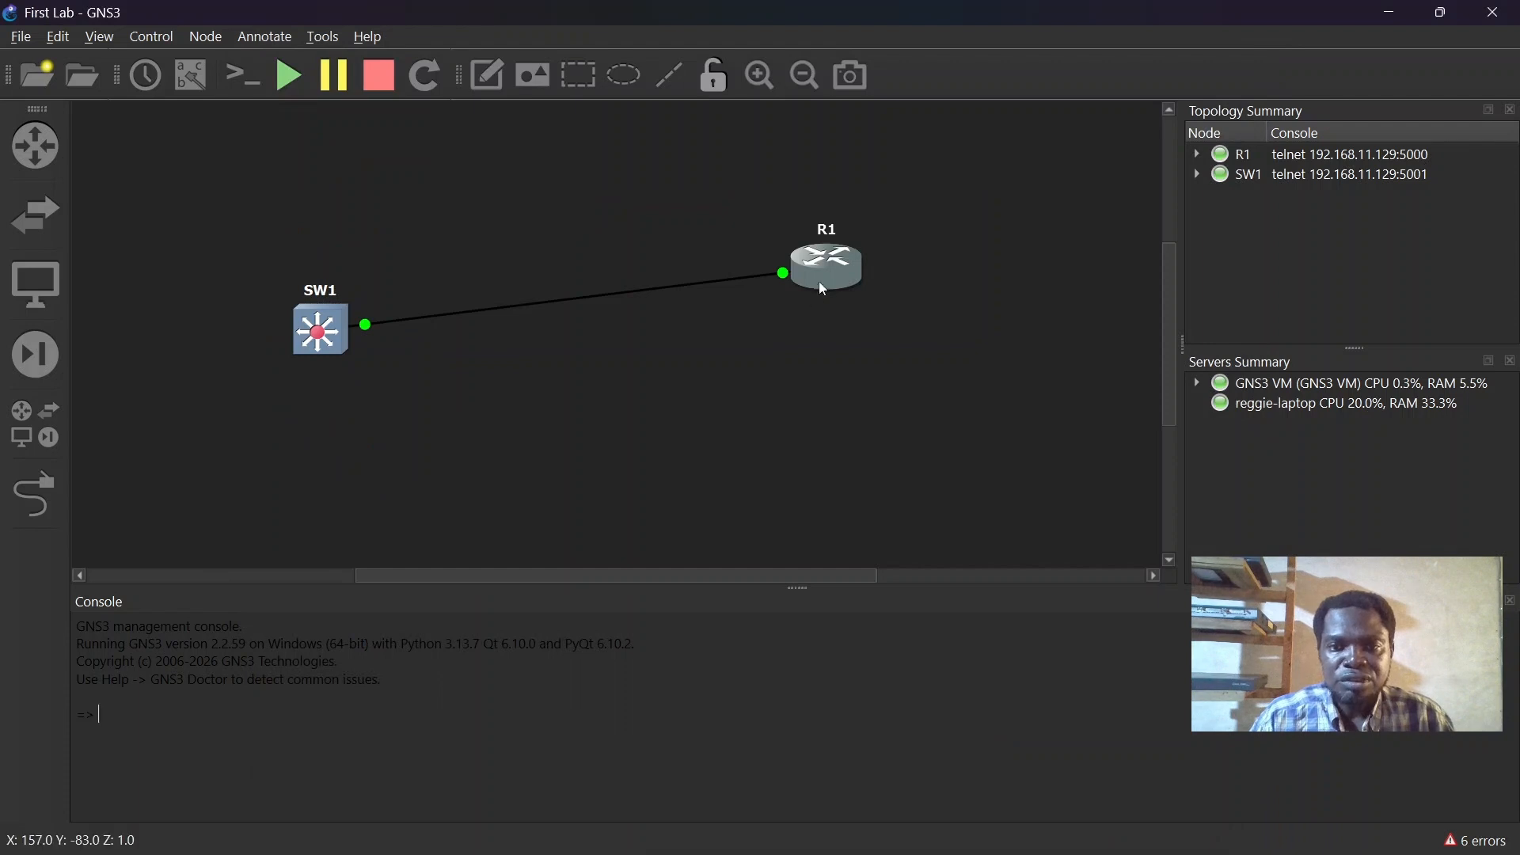
- Stop all devices in the topology and start only switch SW1
left_click(390, 89)
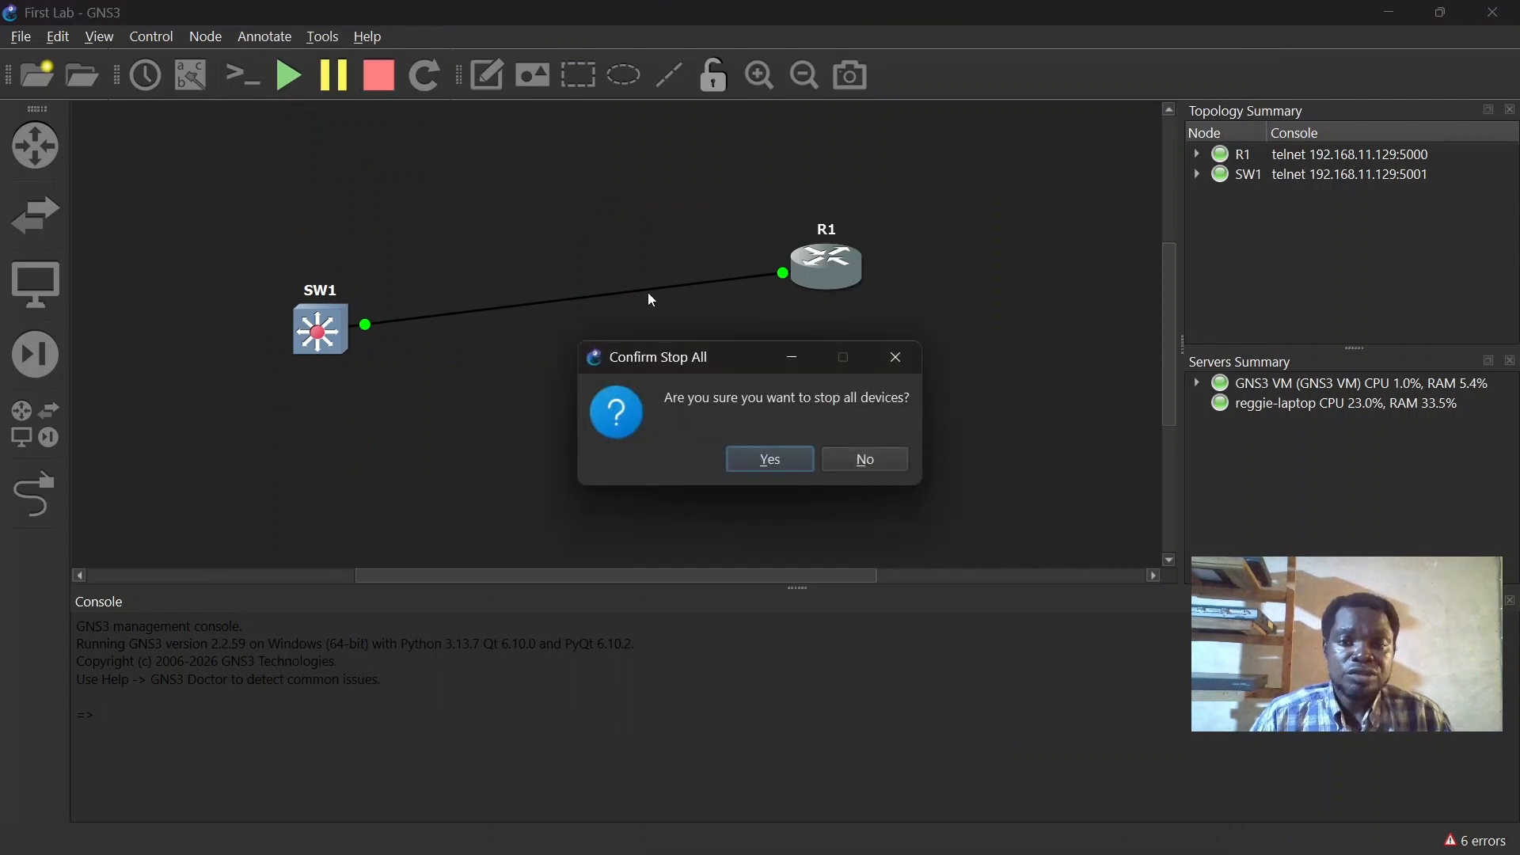
left_click(754, 462)
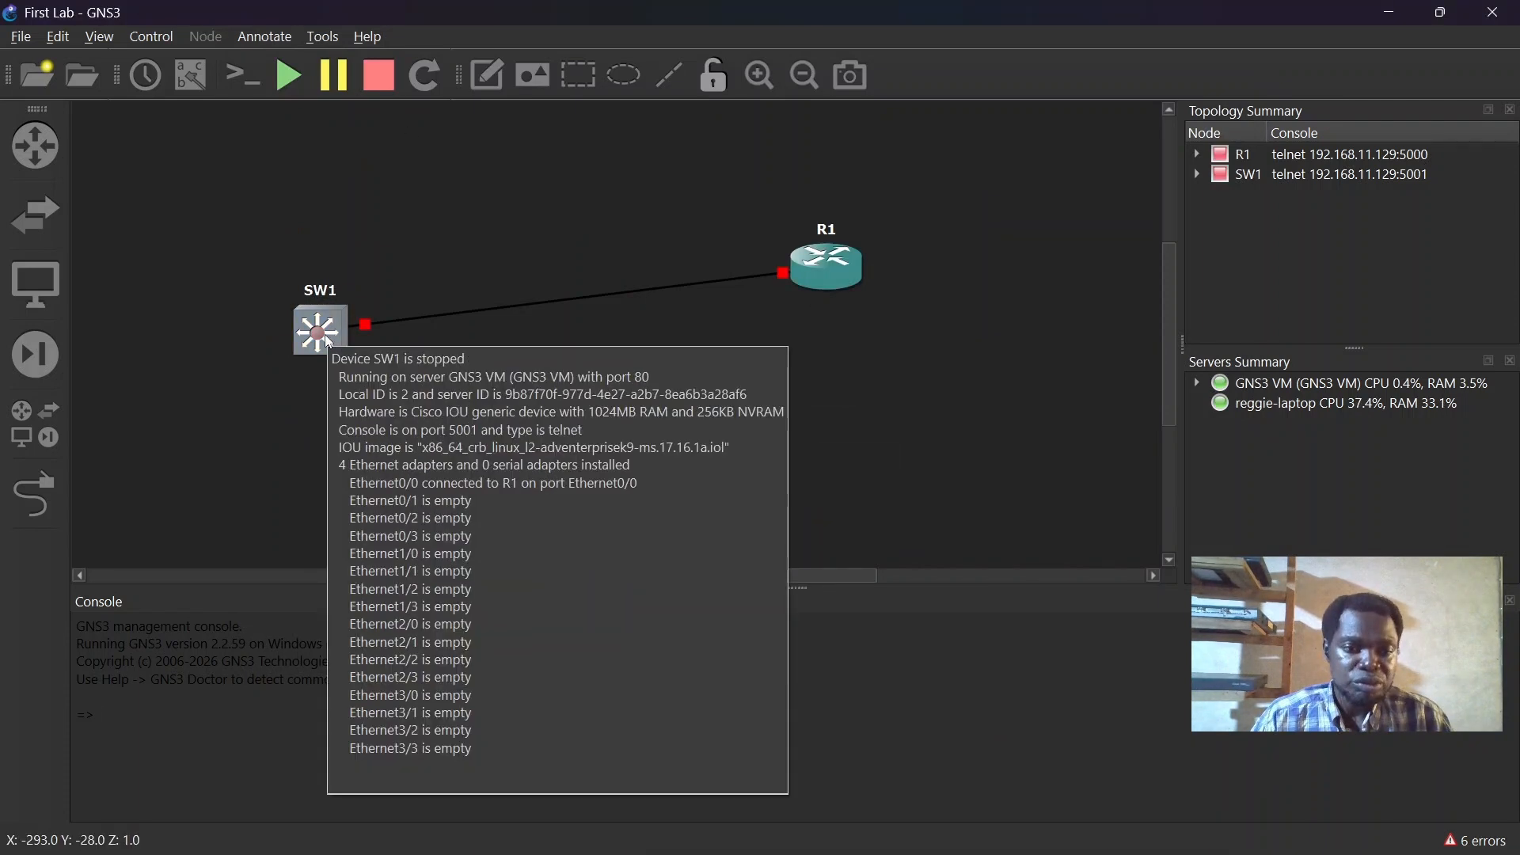
left_click(207, 37)
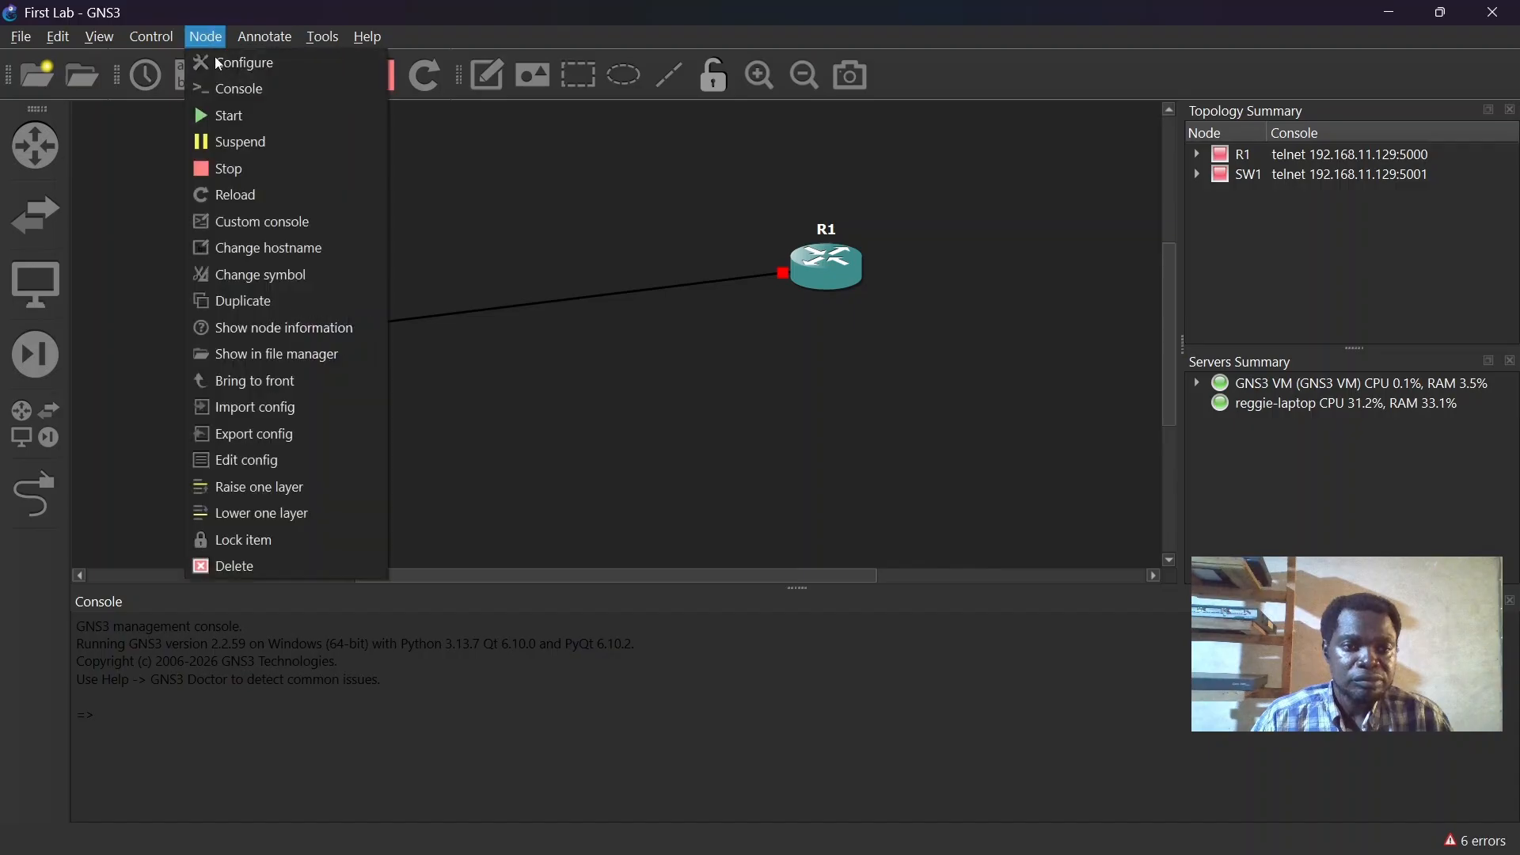
left_click(225, 116)
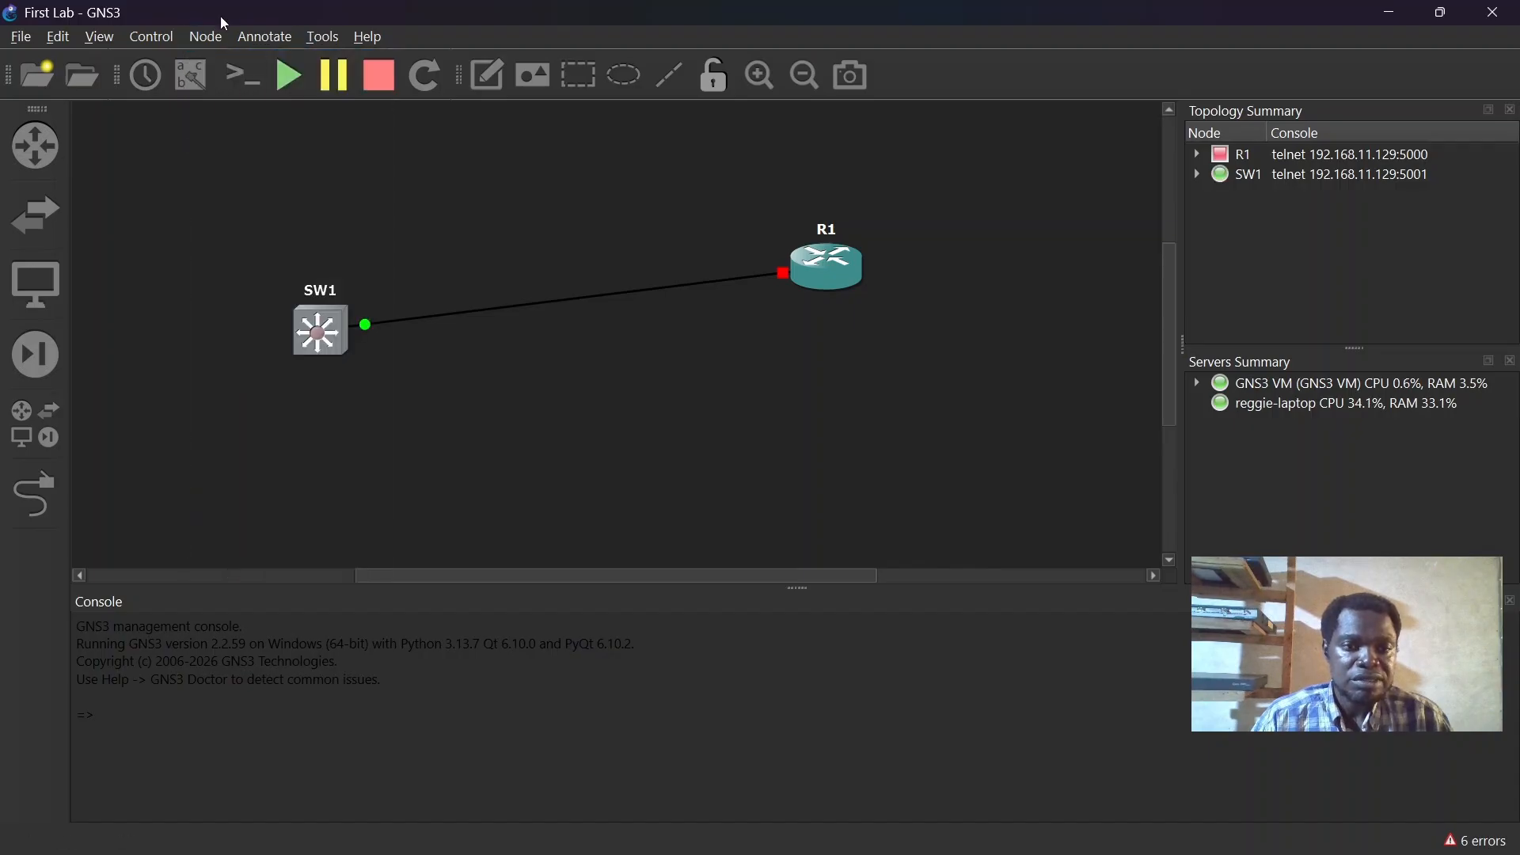
- Open SW1's console and list its interface status with sh ip int br
left_click(209, 35)
left_click(221, 89)
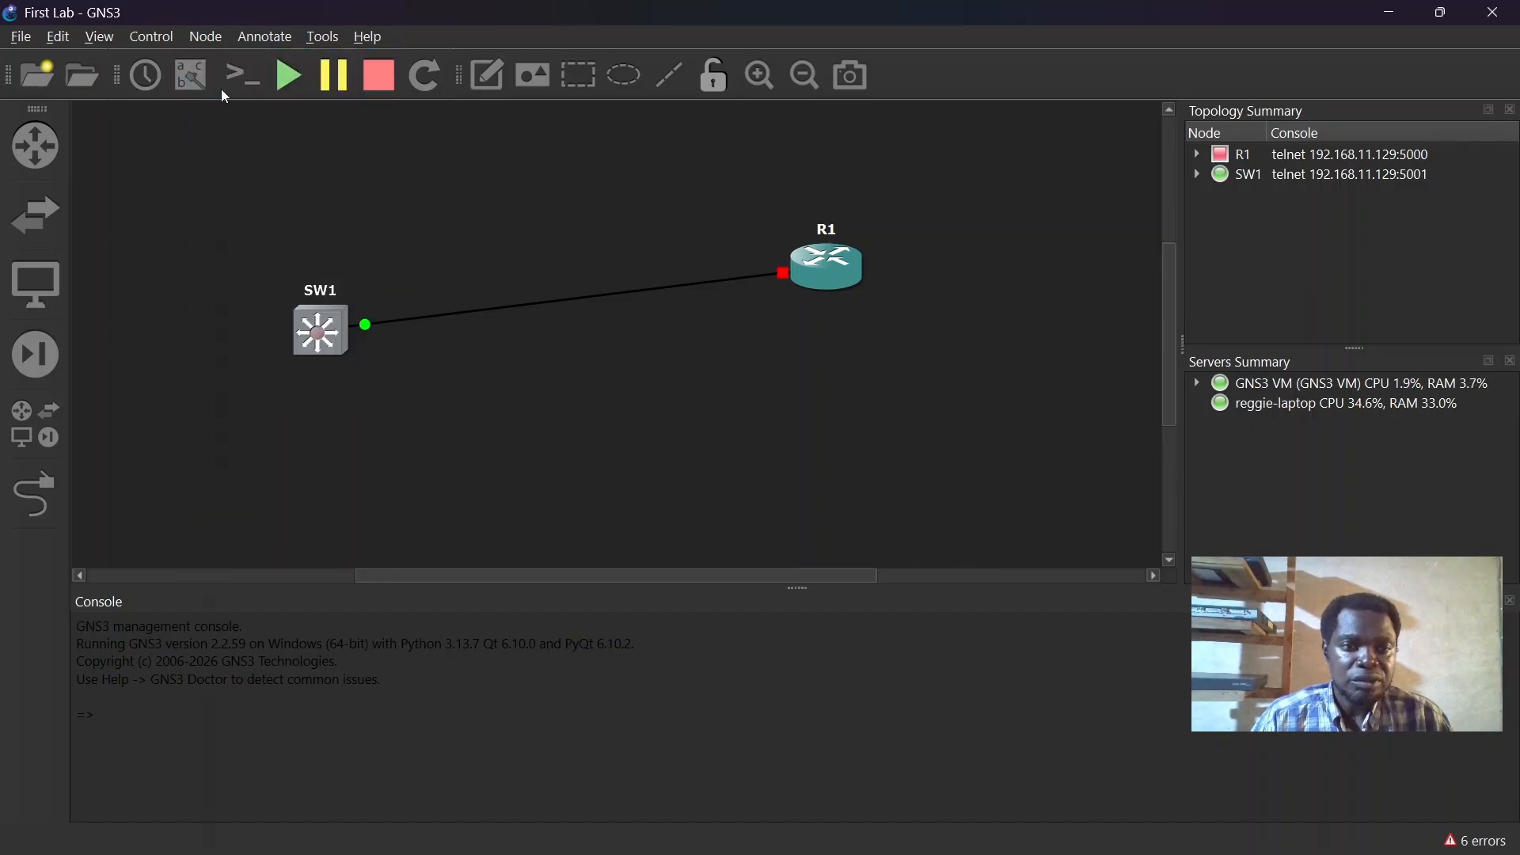
left_click_drag(444, 221, 469, 125)
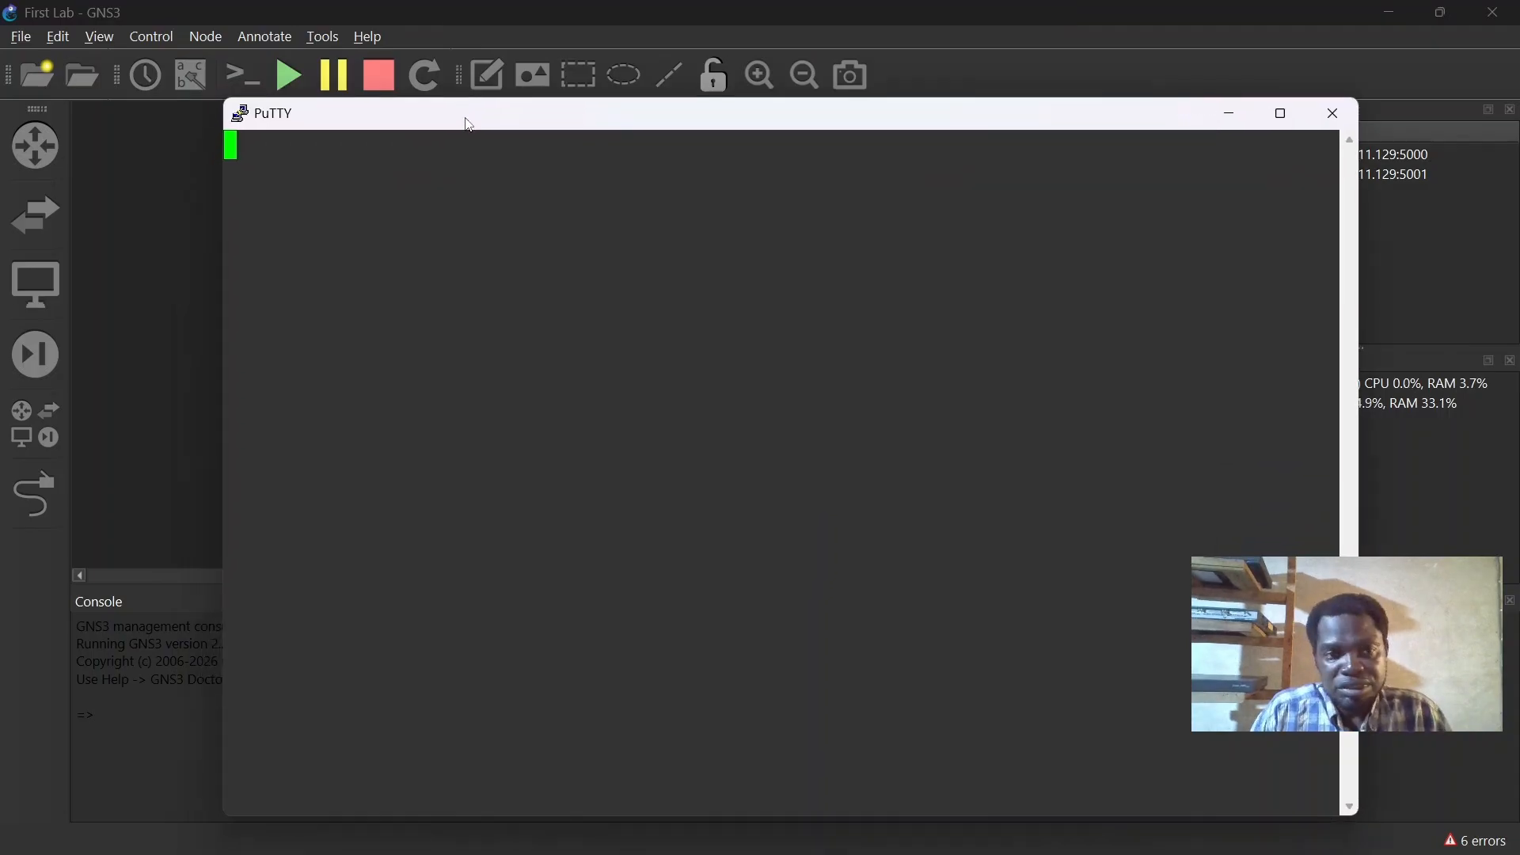
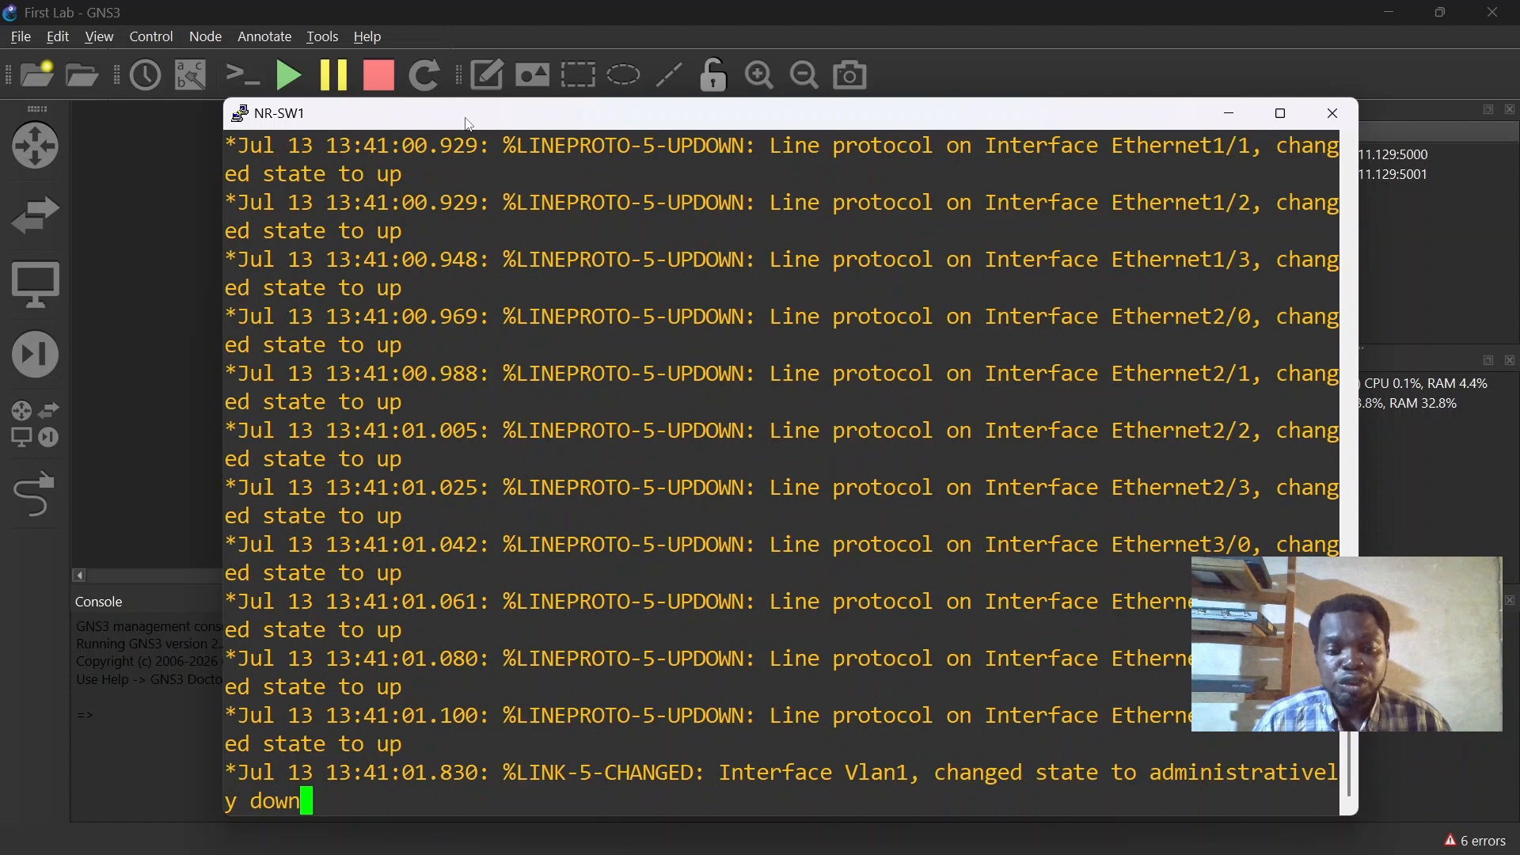
key("Return")
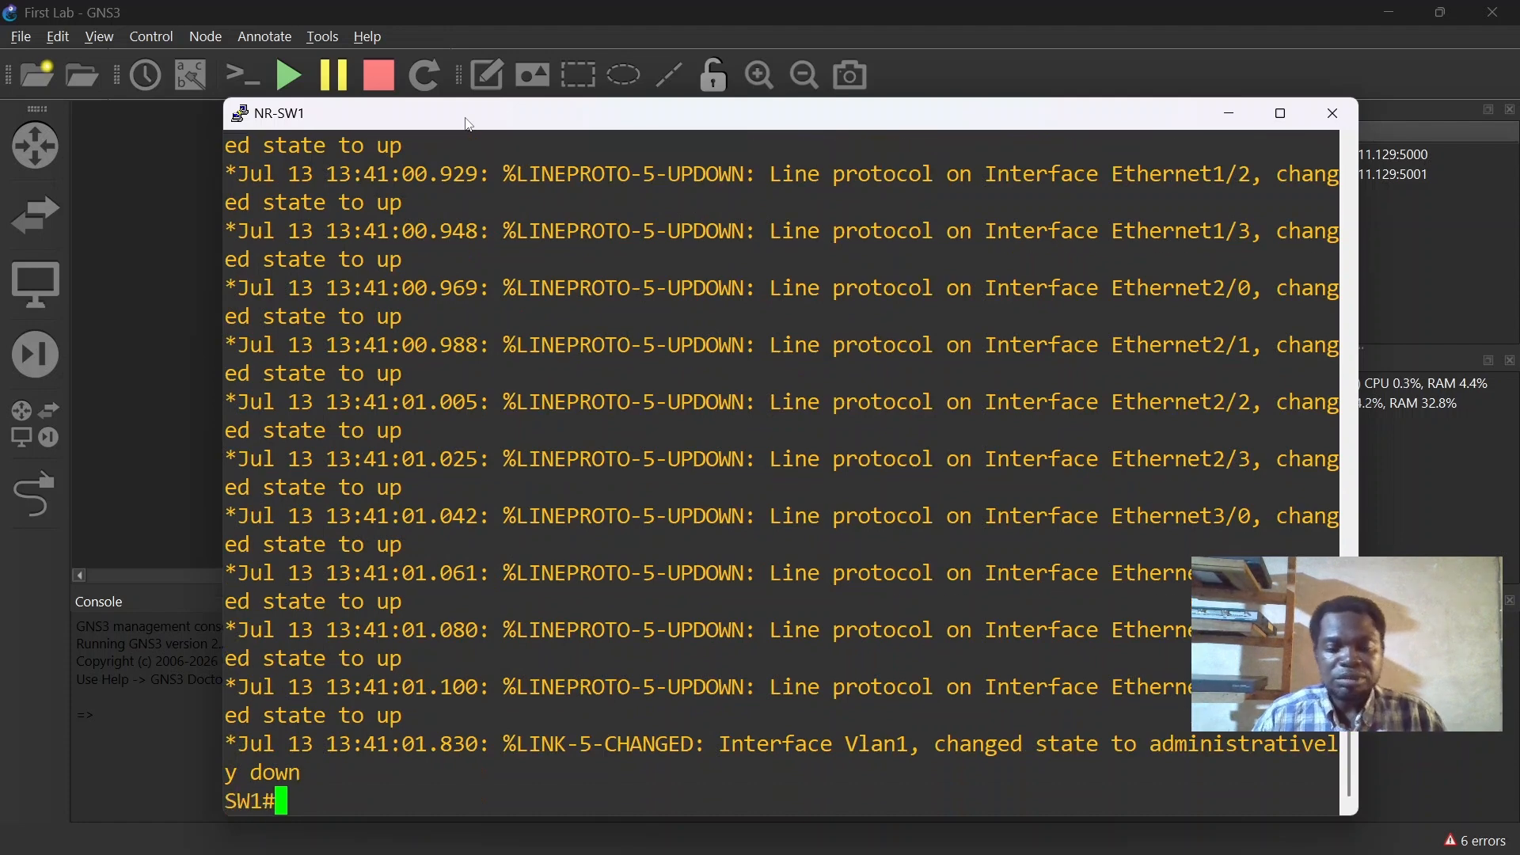
type("sh ip int br")
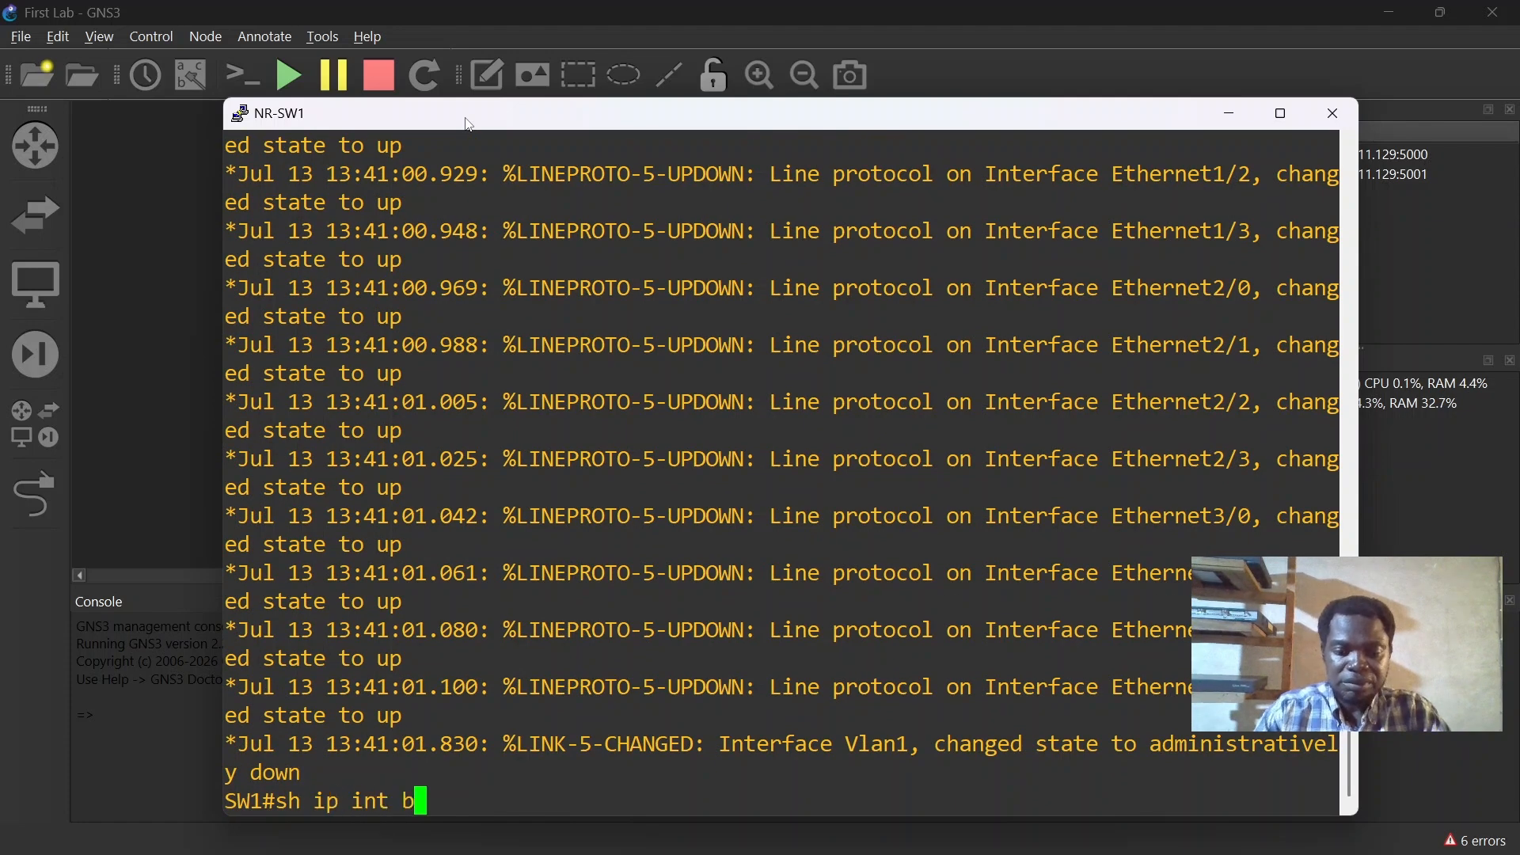
key("Return")
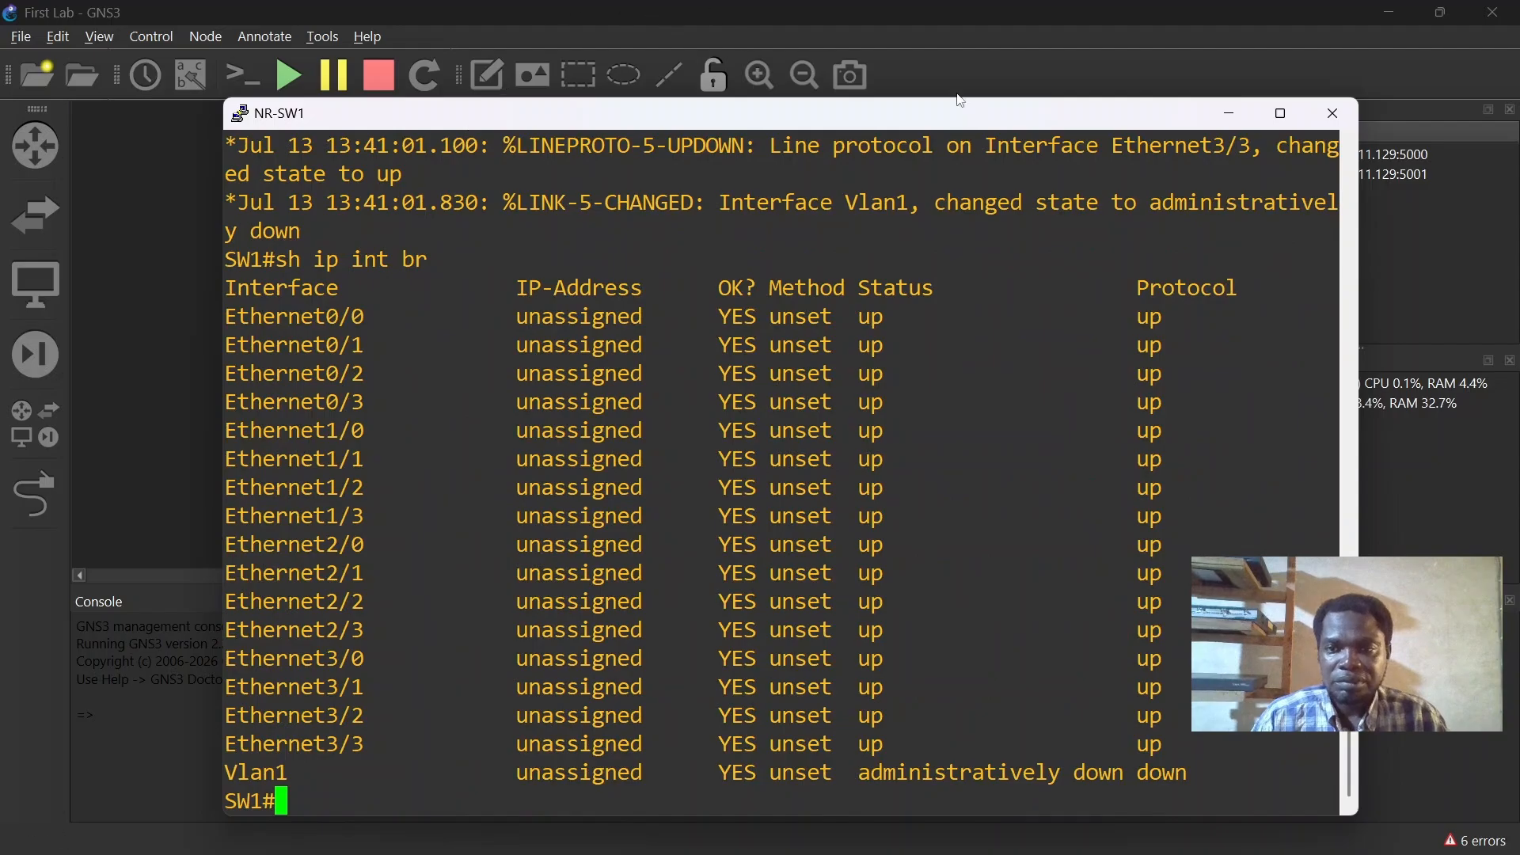
- Start router R1 and open its console, placing the console window over the topology
left_click(206, 37)
left_click(221, 121)
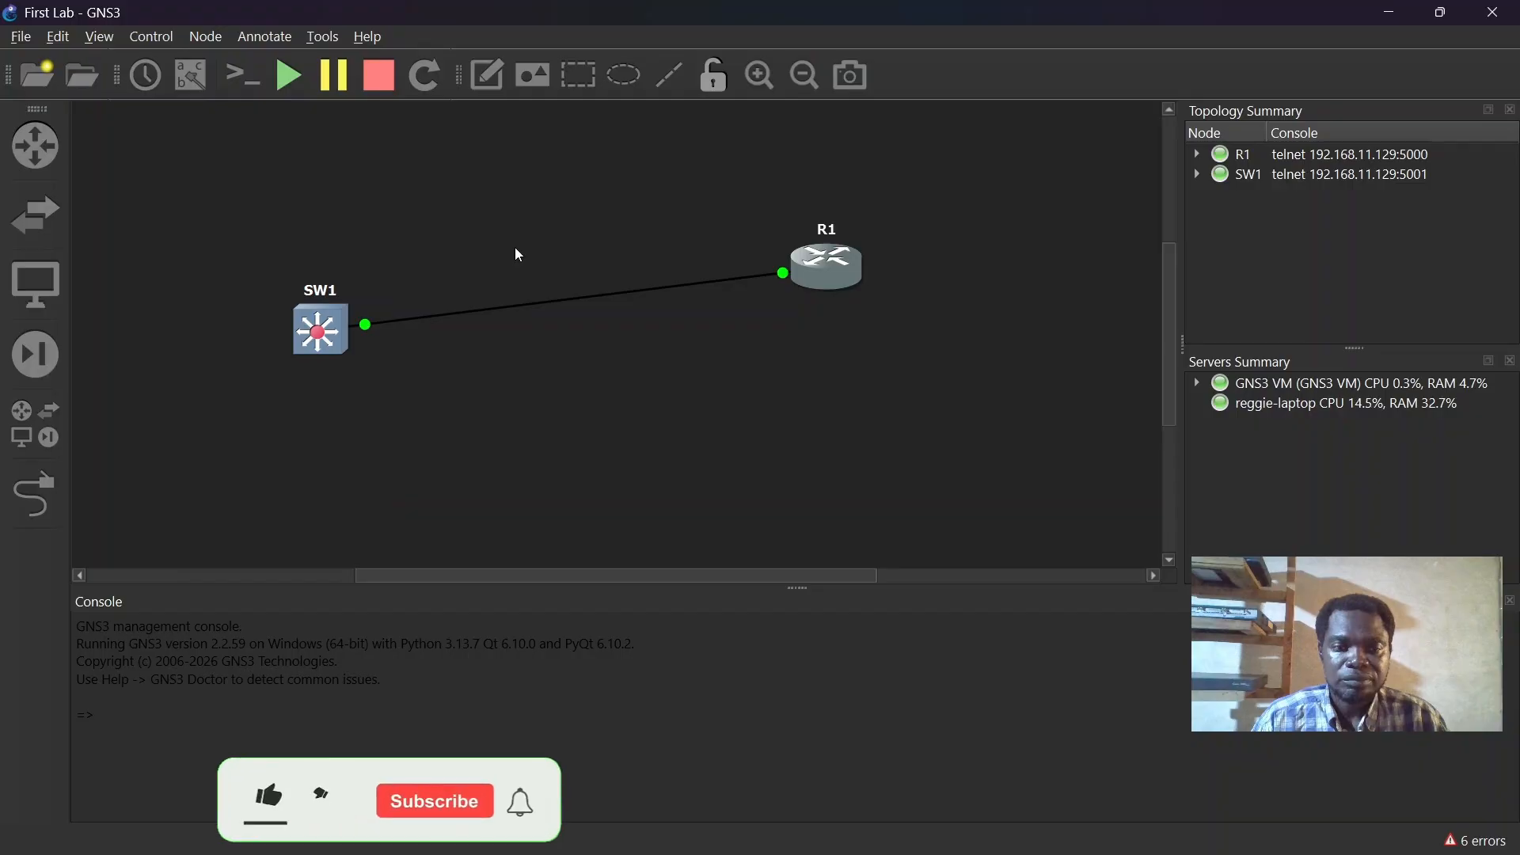
left_click(207, 37)
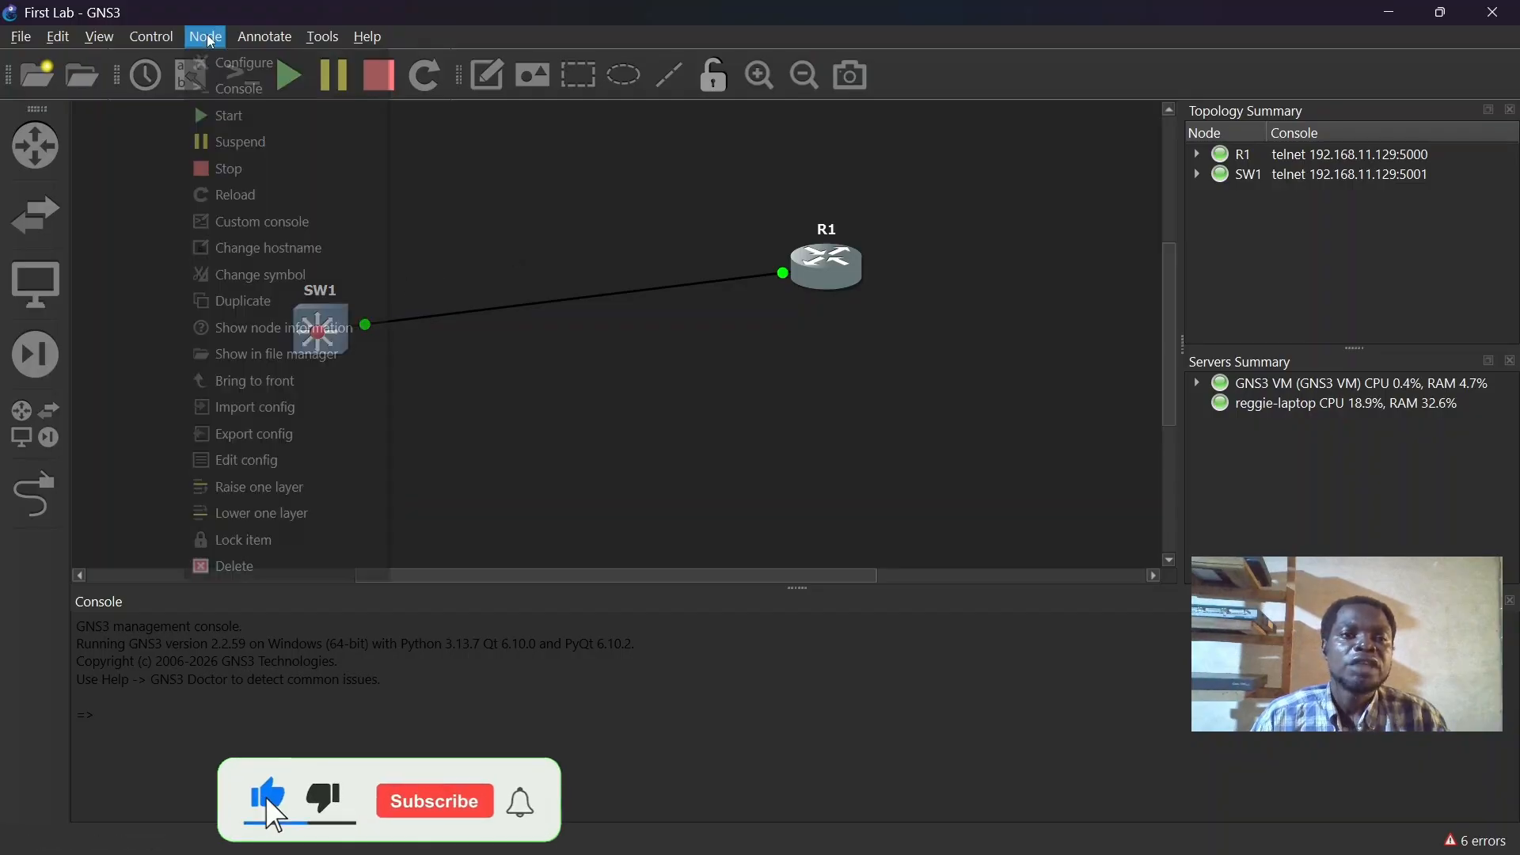
left_click(224, 96)
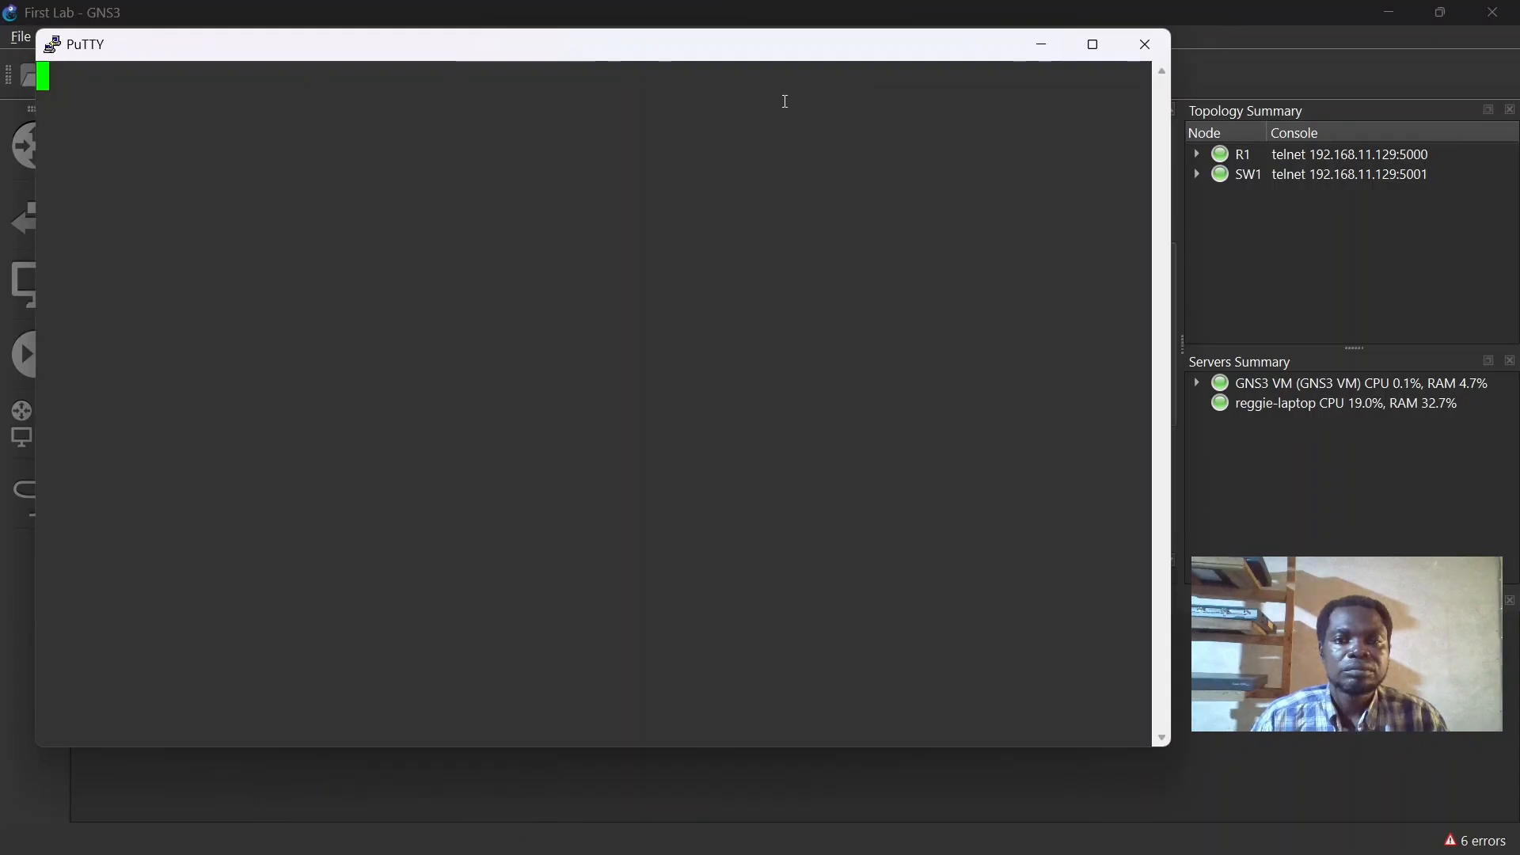
left_click_drag(773, 49, 1022, 80)
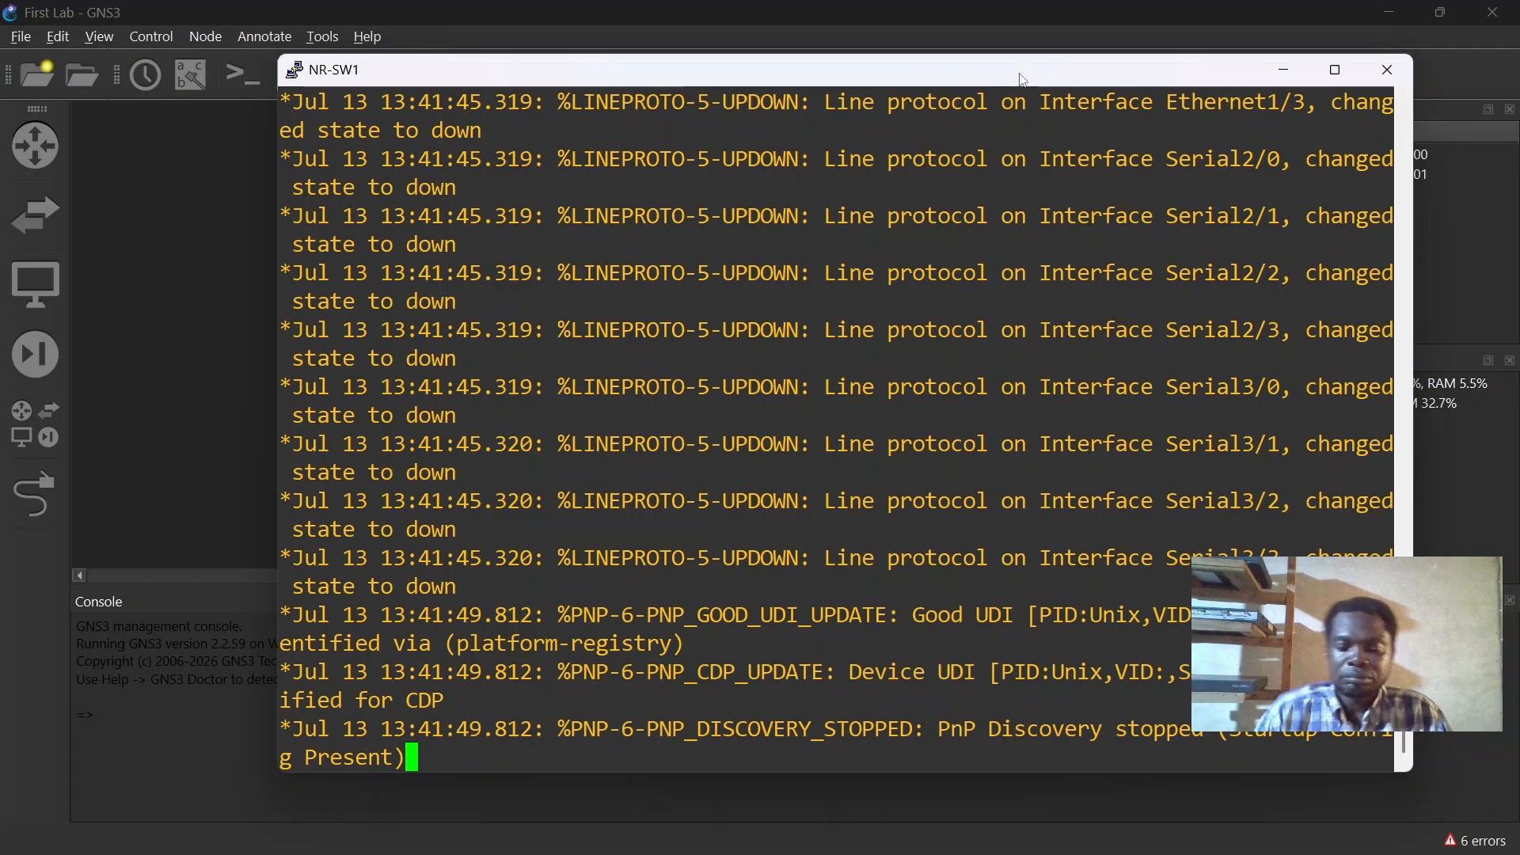
- List R1's interface status in its console with sh ip int br
key("Return")
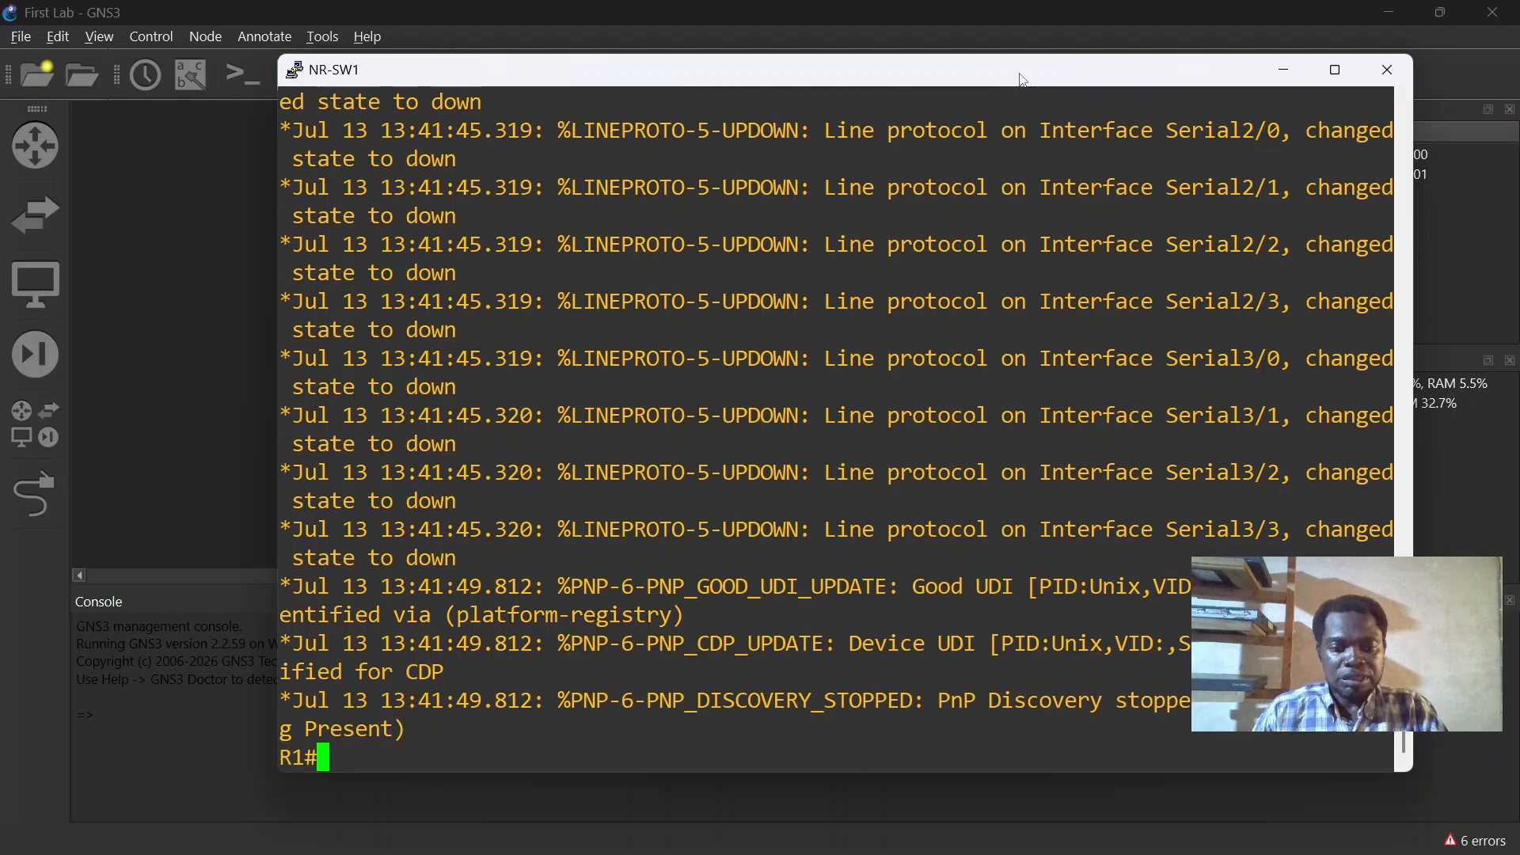
type("sh ip int br")
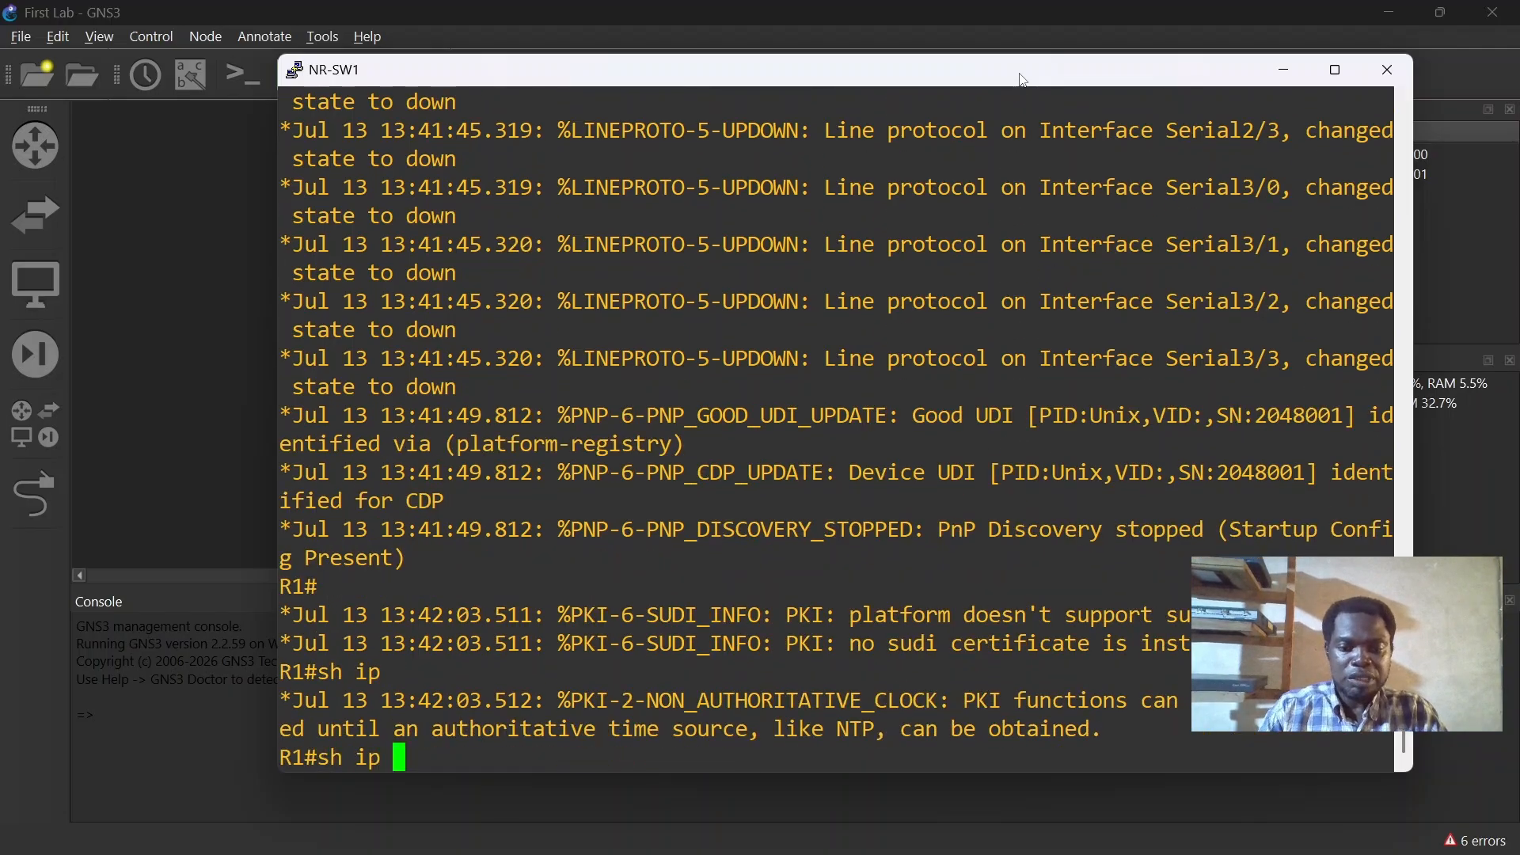
key("Return")
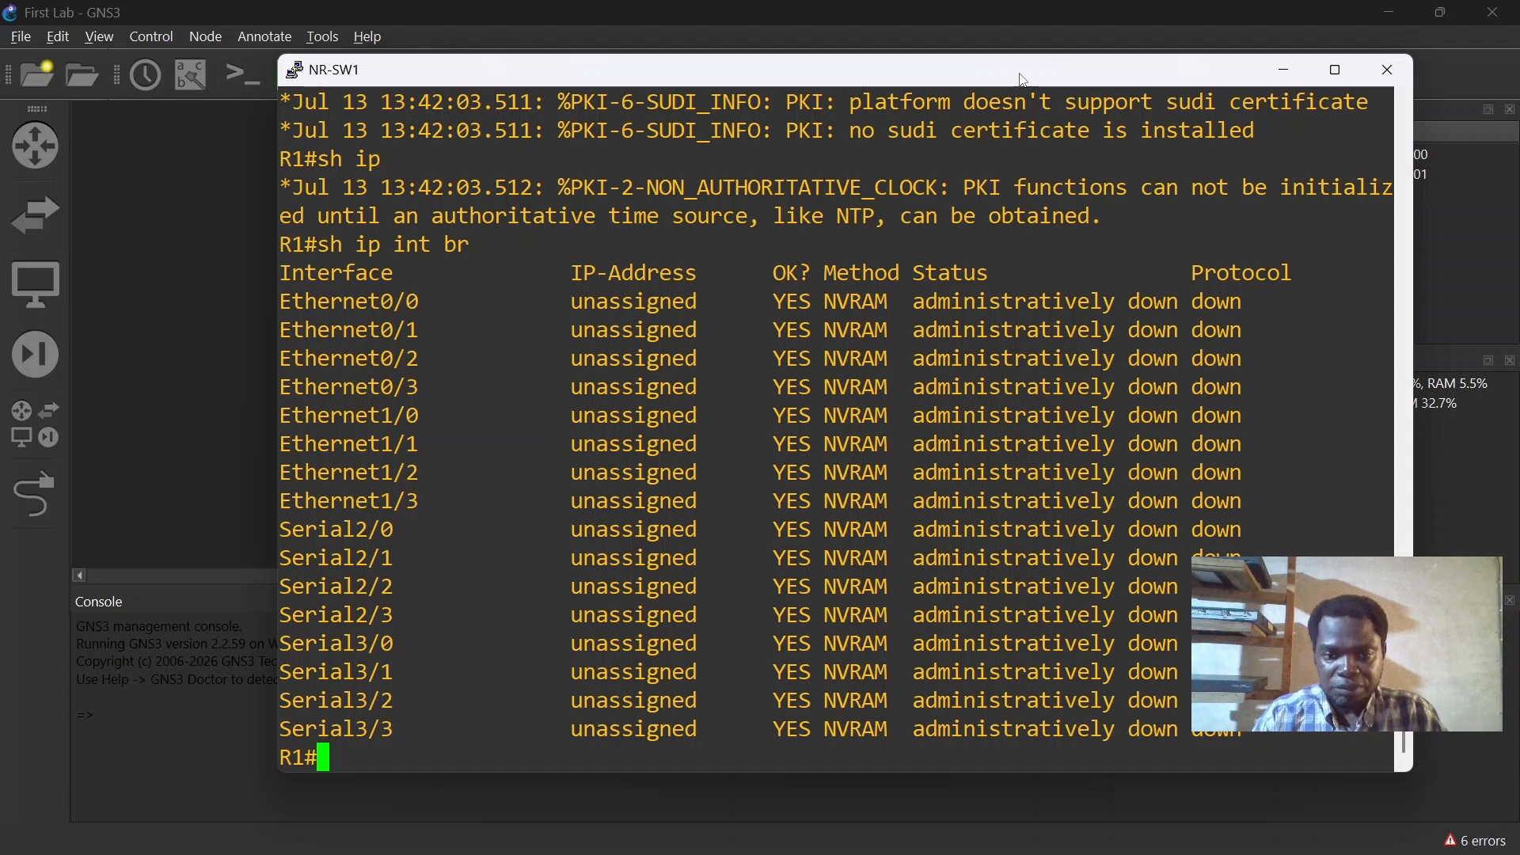
- Minimize R1's console, show the interface labels on the topology, and shift R1's e0/0 label clear of the router icon
left_click(1283, 70)
left_click(190, 83)
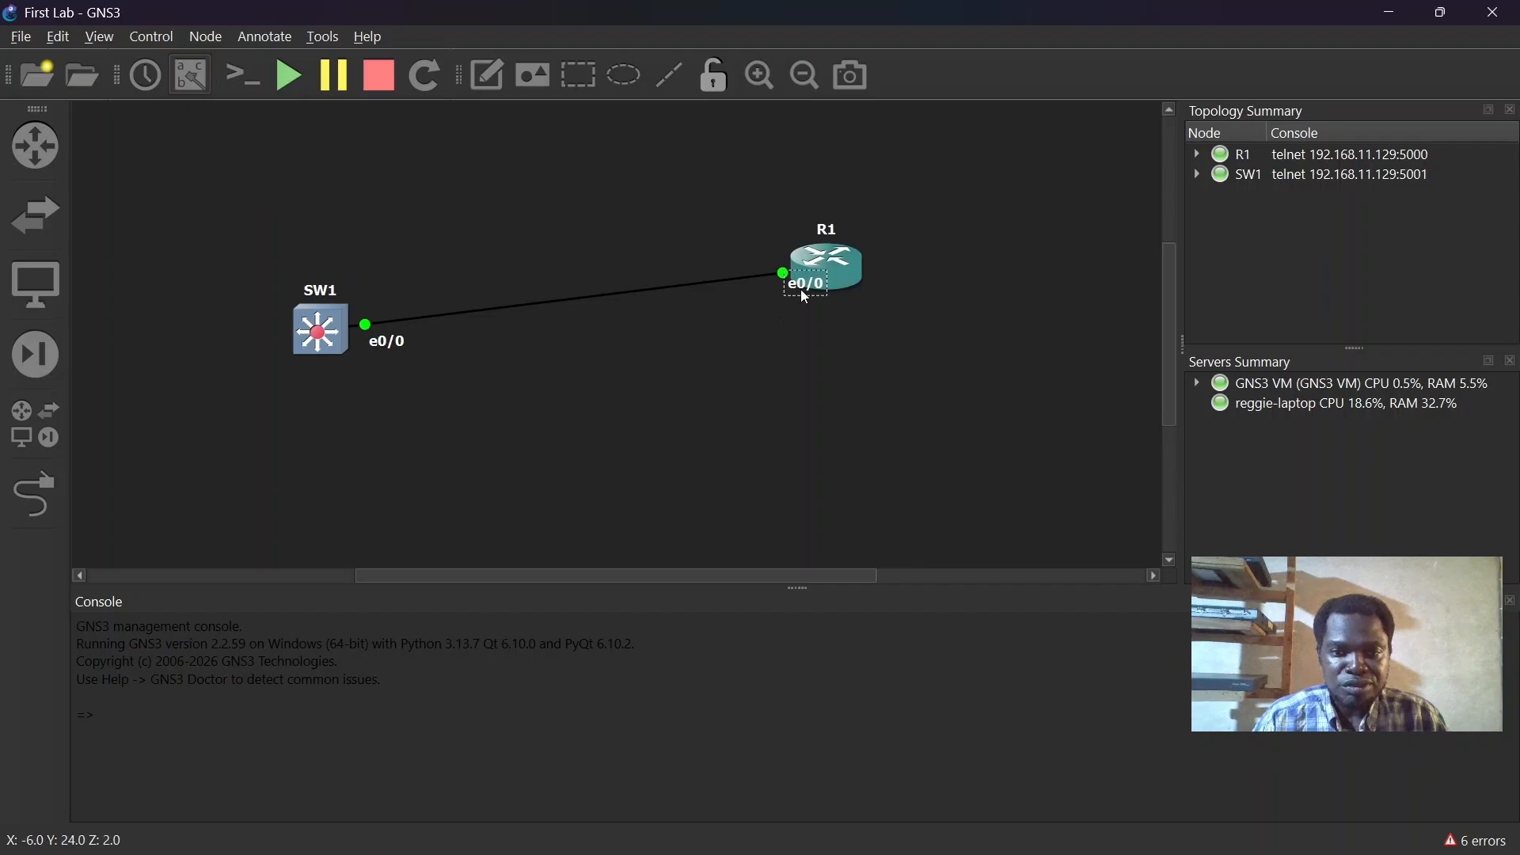
left_click_drag(800, 289, 772, 293)
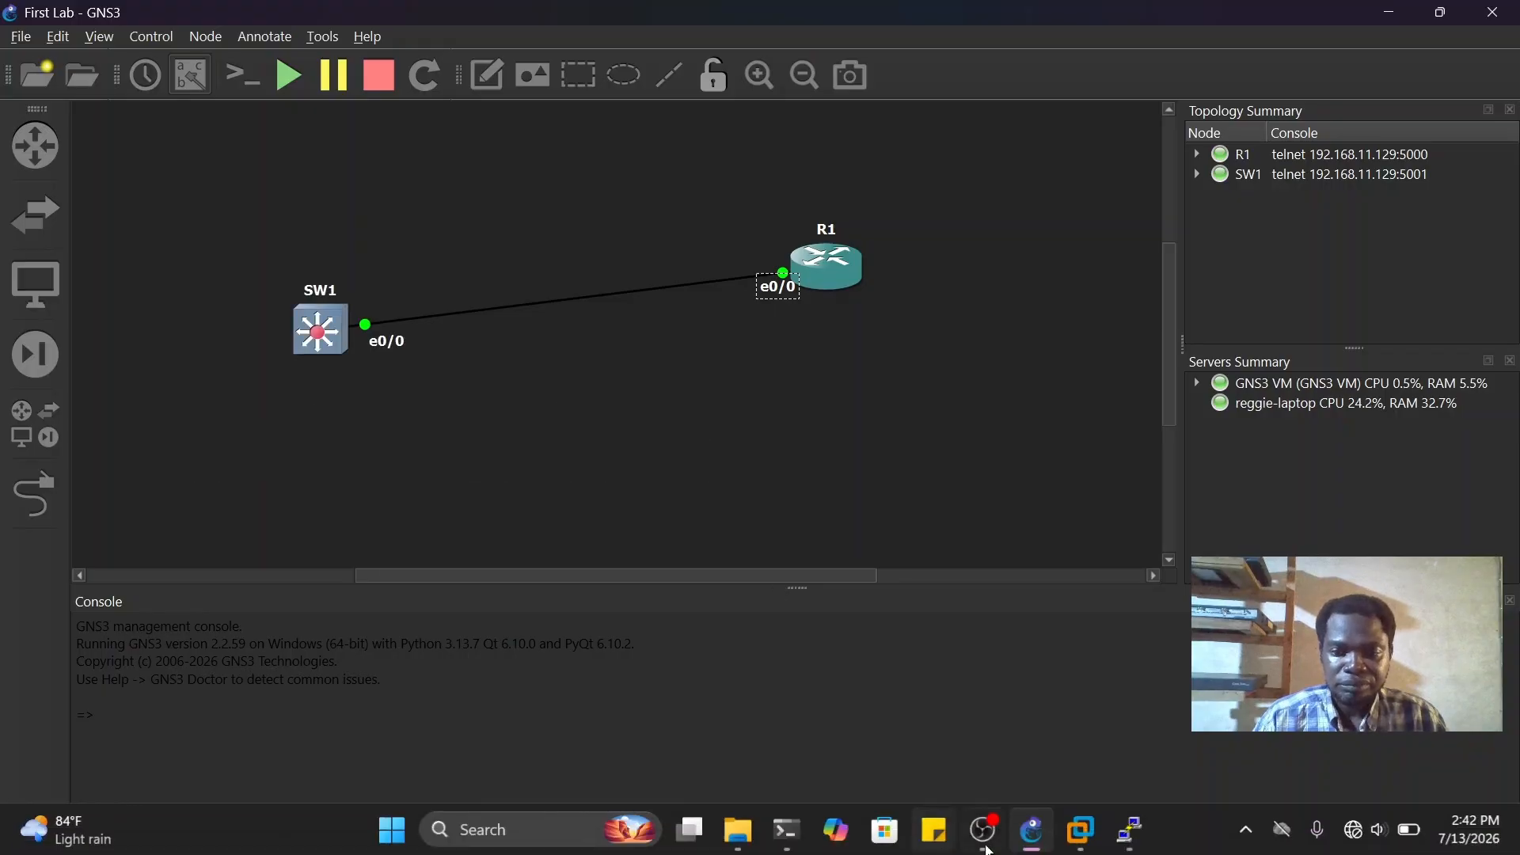
- In R1's PuTTY console, enter configuration mode and assign interface e0/0 the address 10.1.1.1 with mask 255.255.255.0
mouse_move(1144, 842)
left_click(1236, 697)
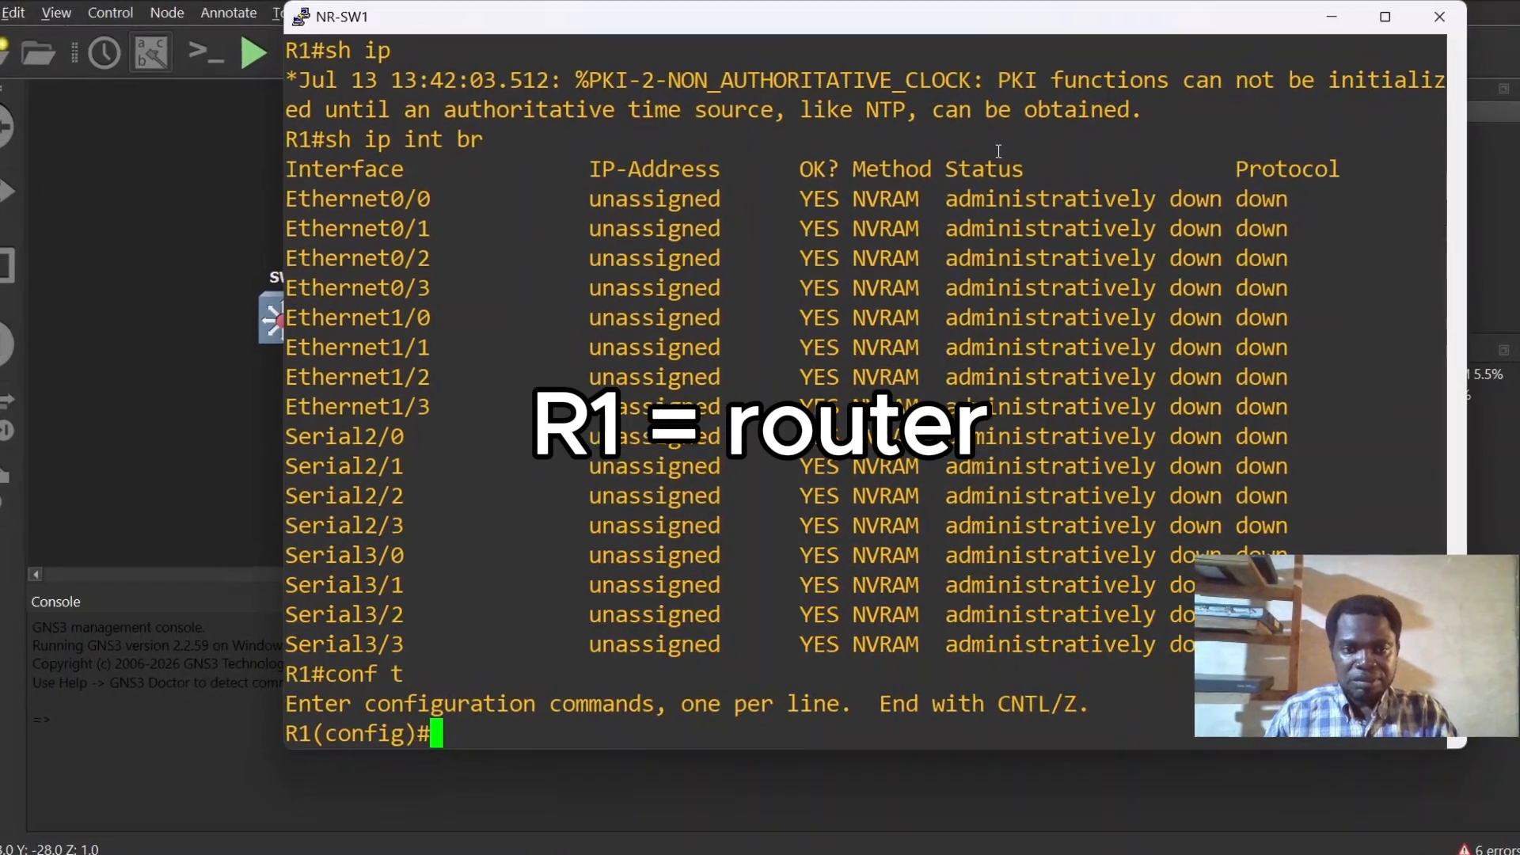
key("Return")
type("int e0/0")
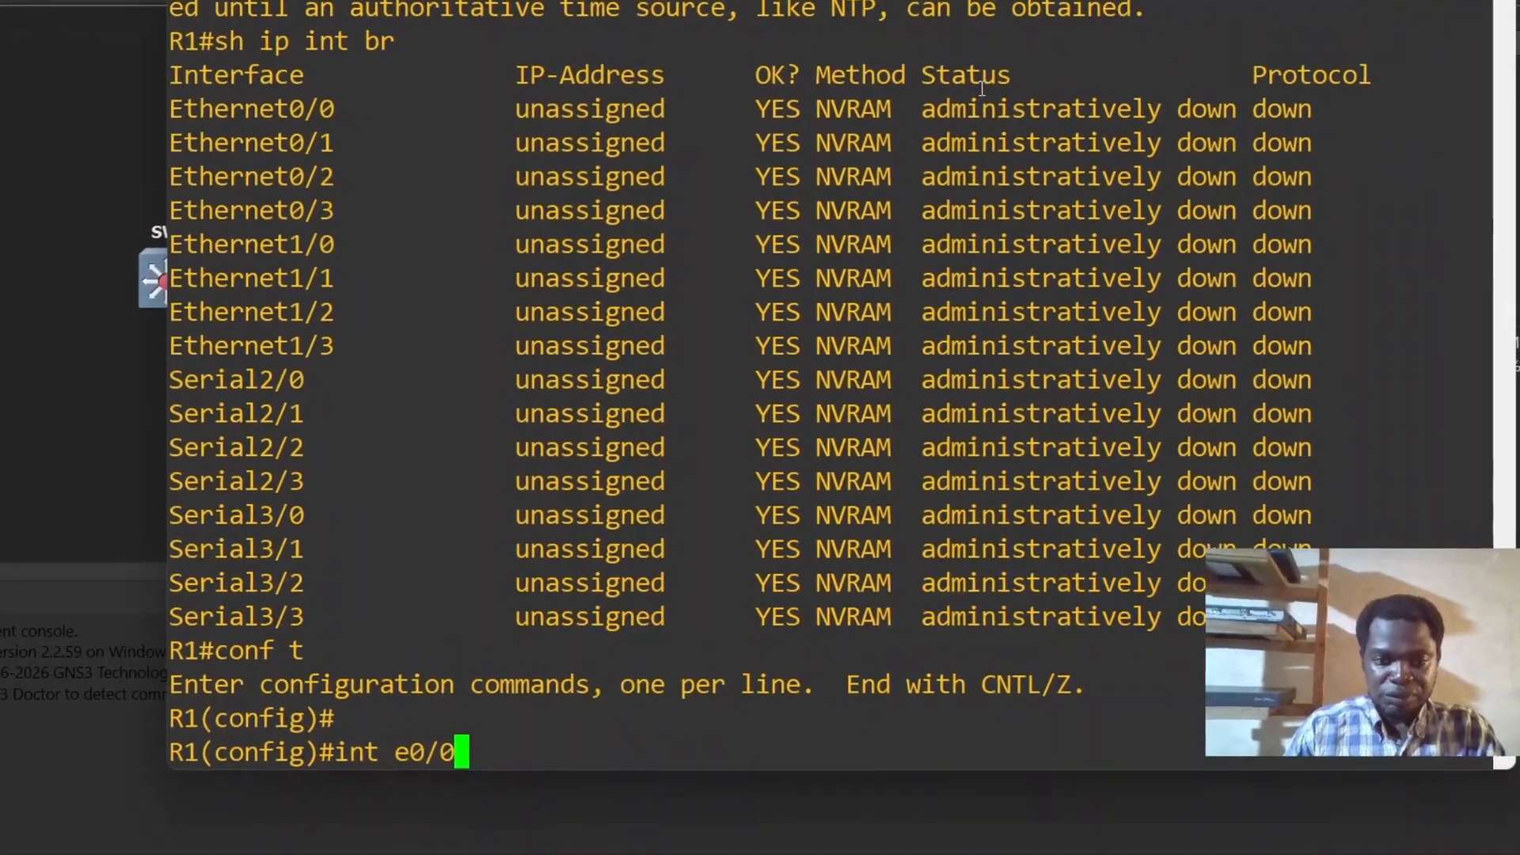
key("Return")
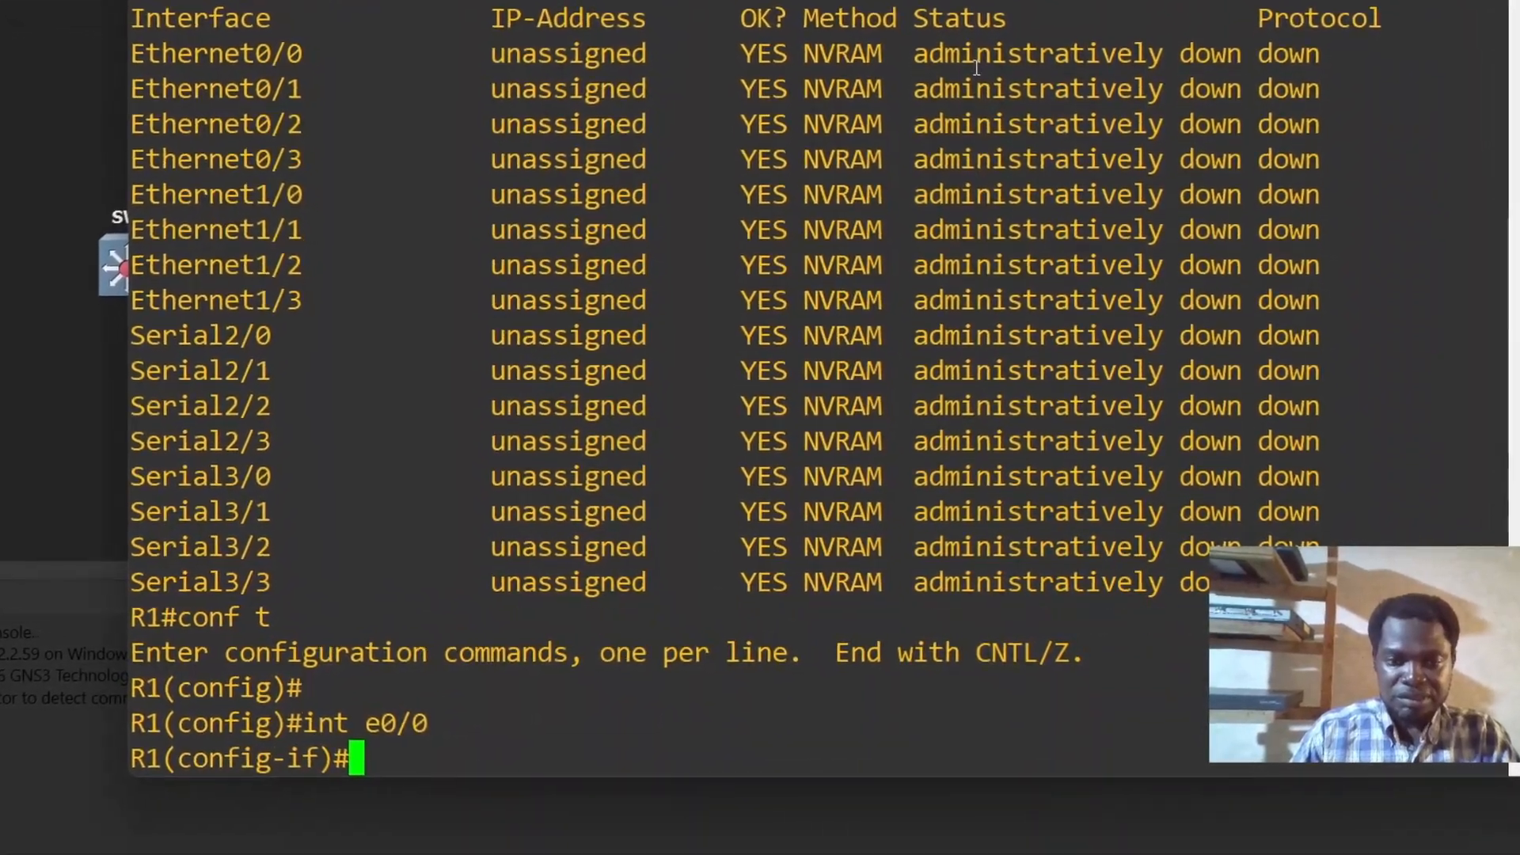
type("ip add")
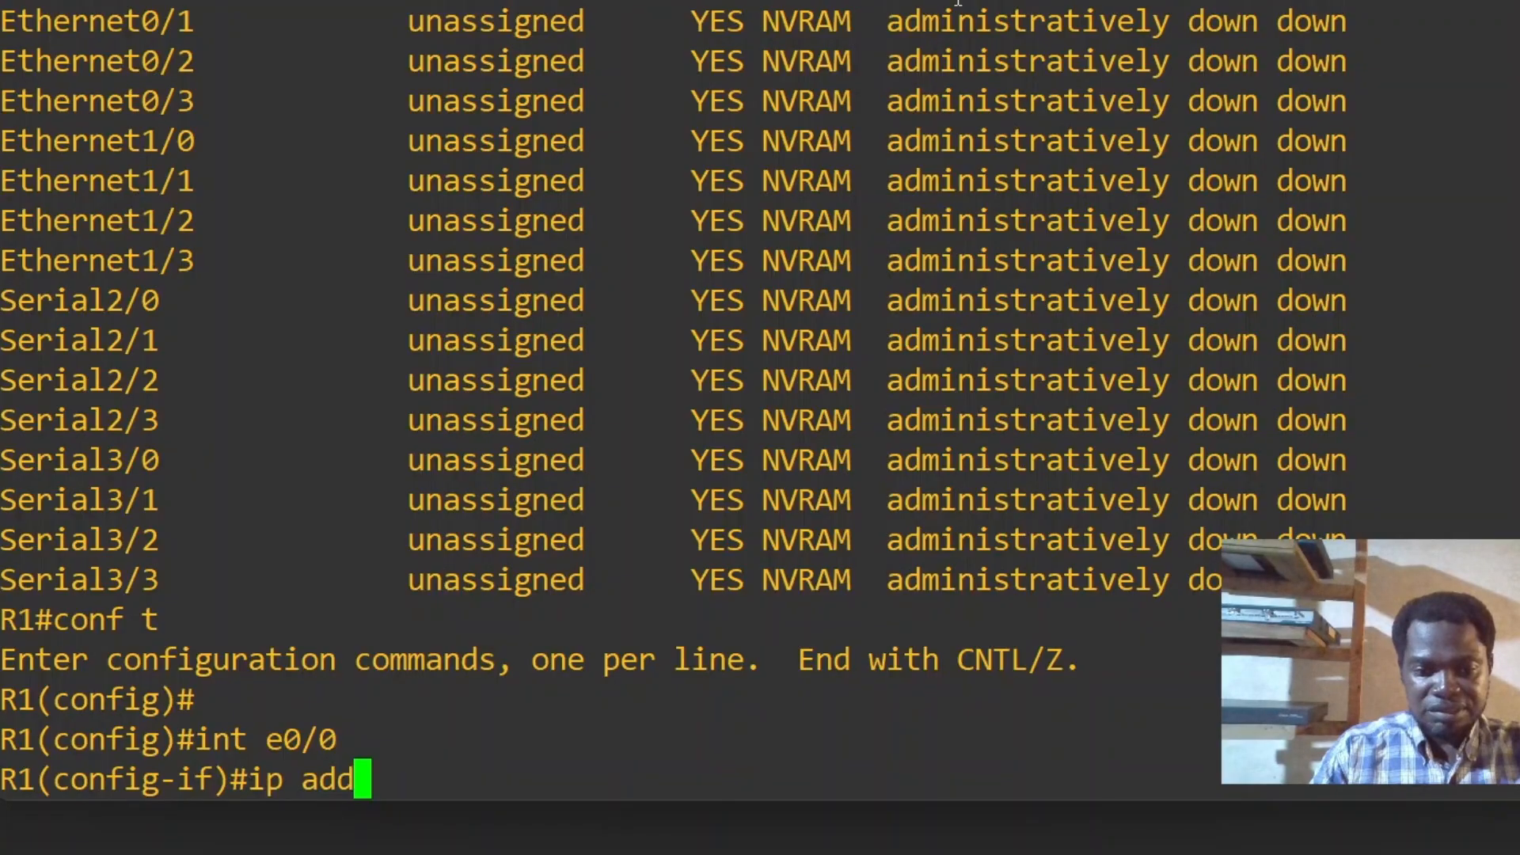
key("Tab")
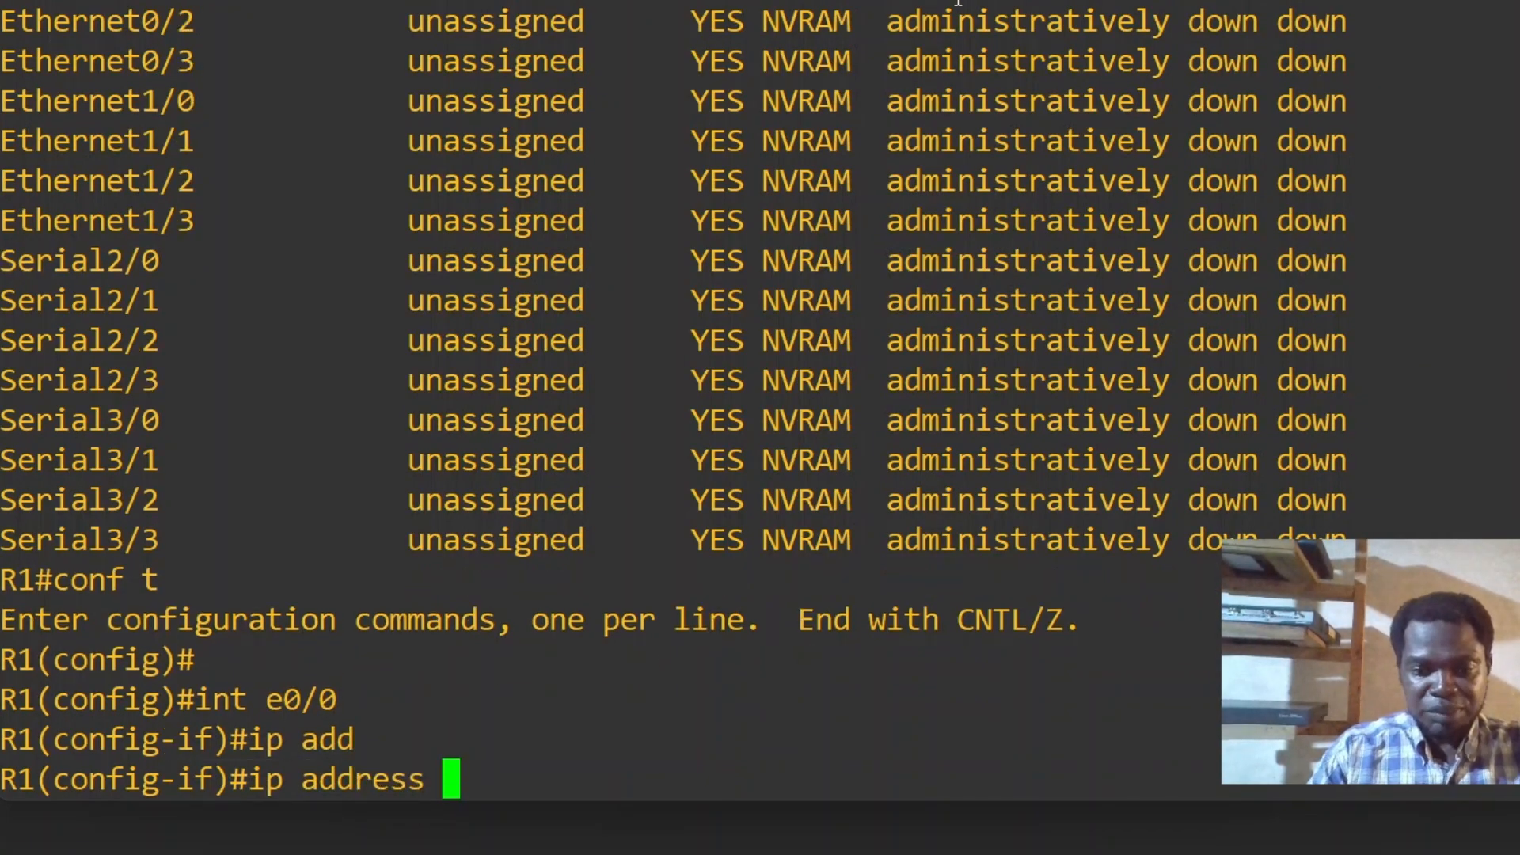
type("10.1.")
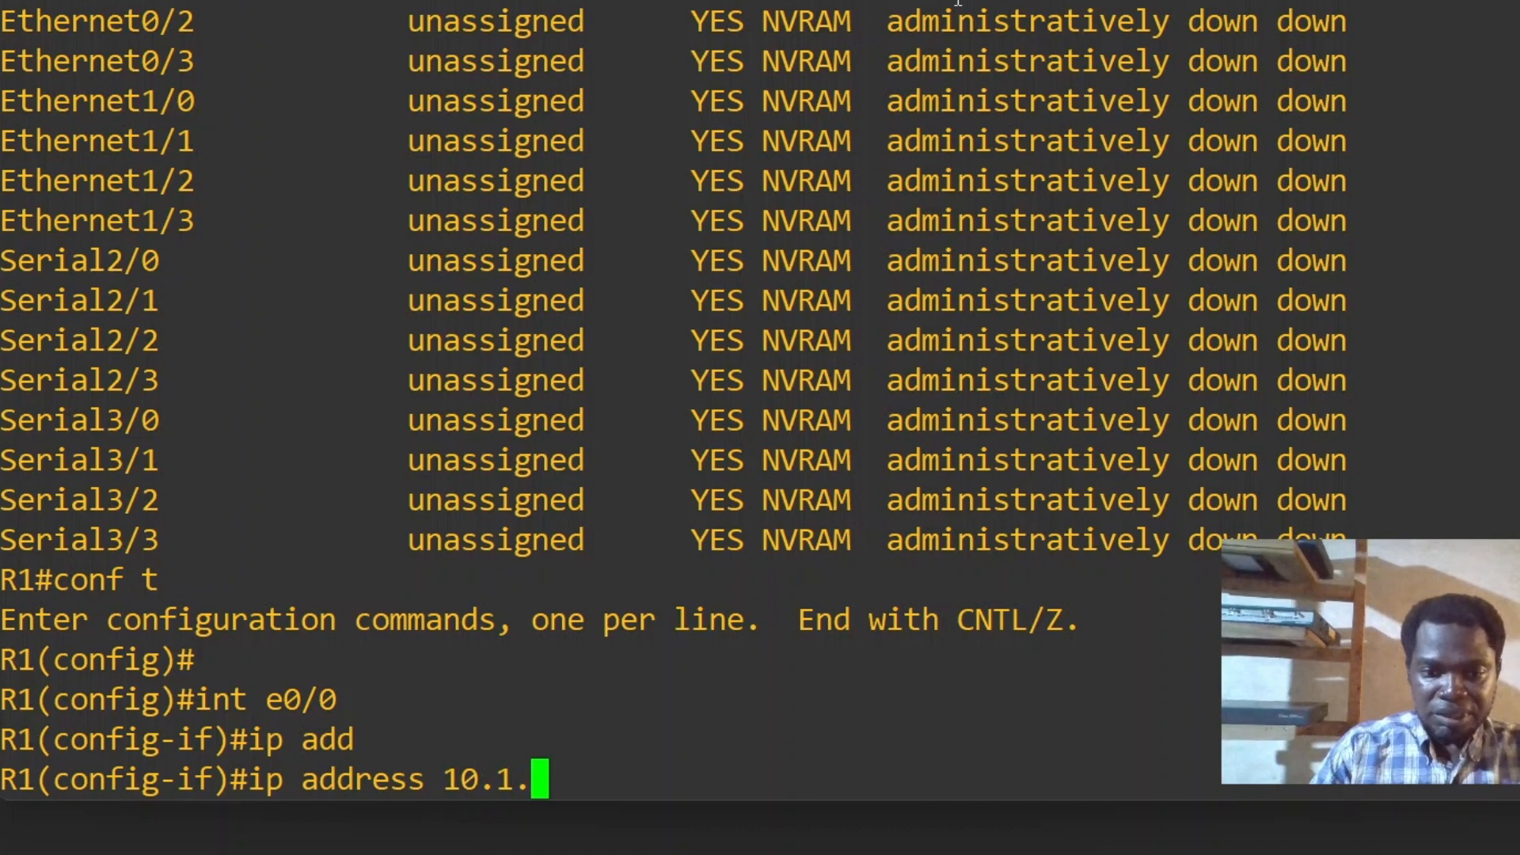
type("1.1 255.255")
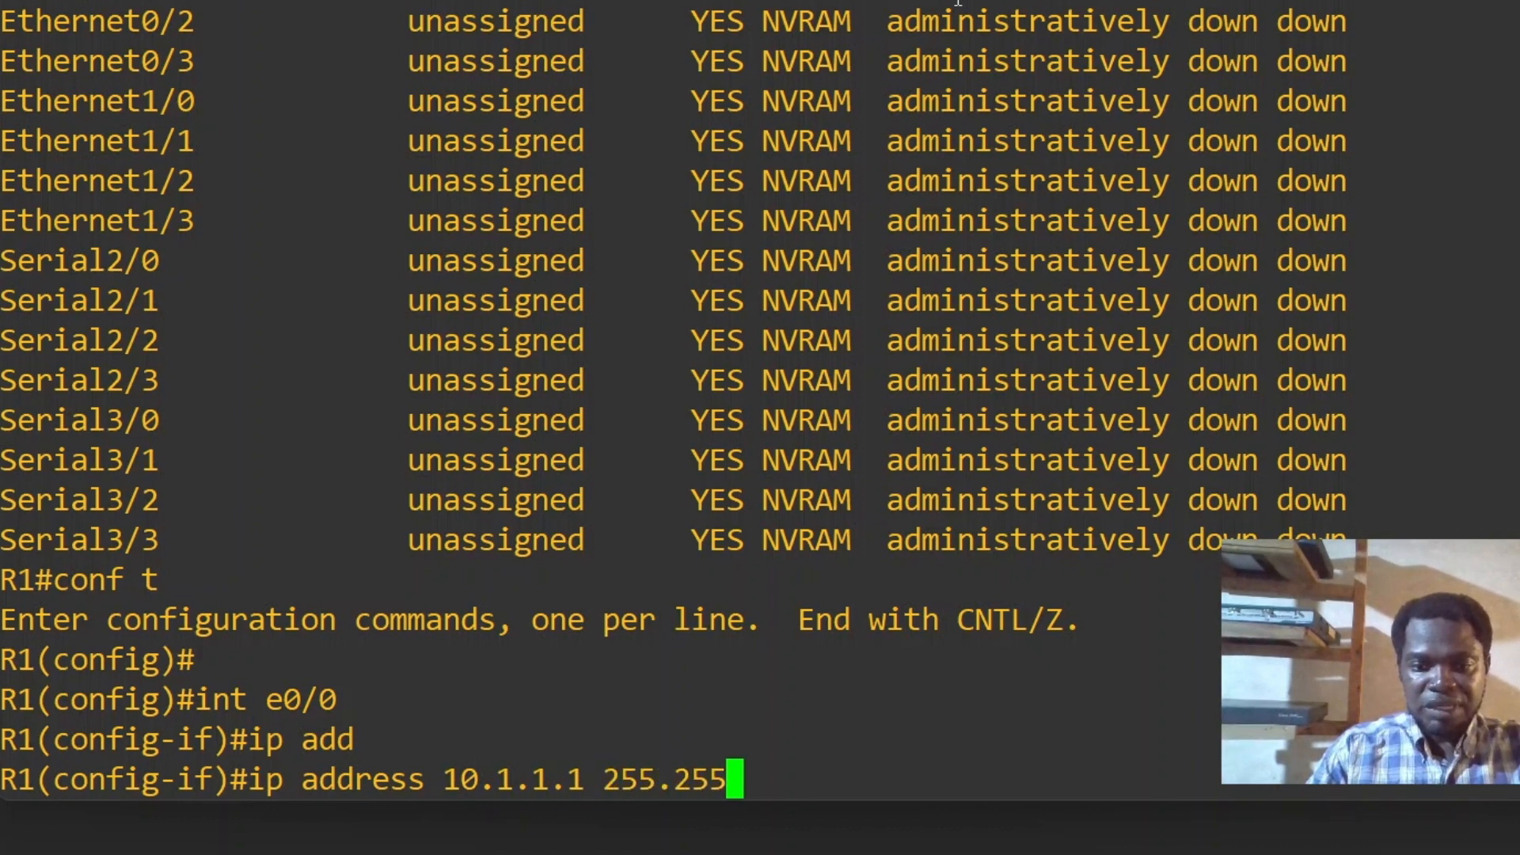
type(".255.0")
key("Return")
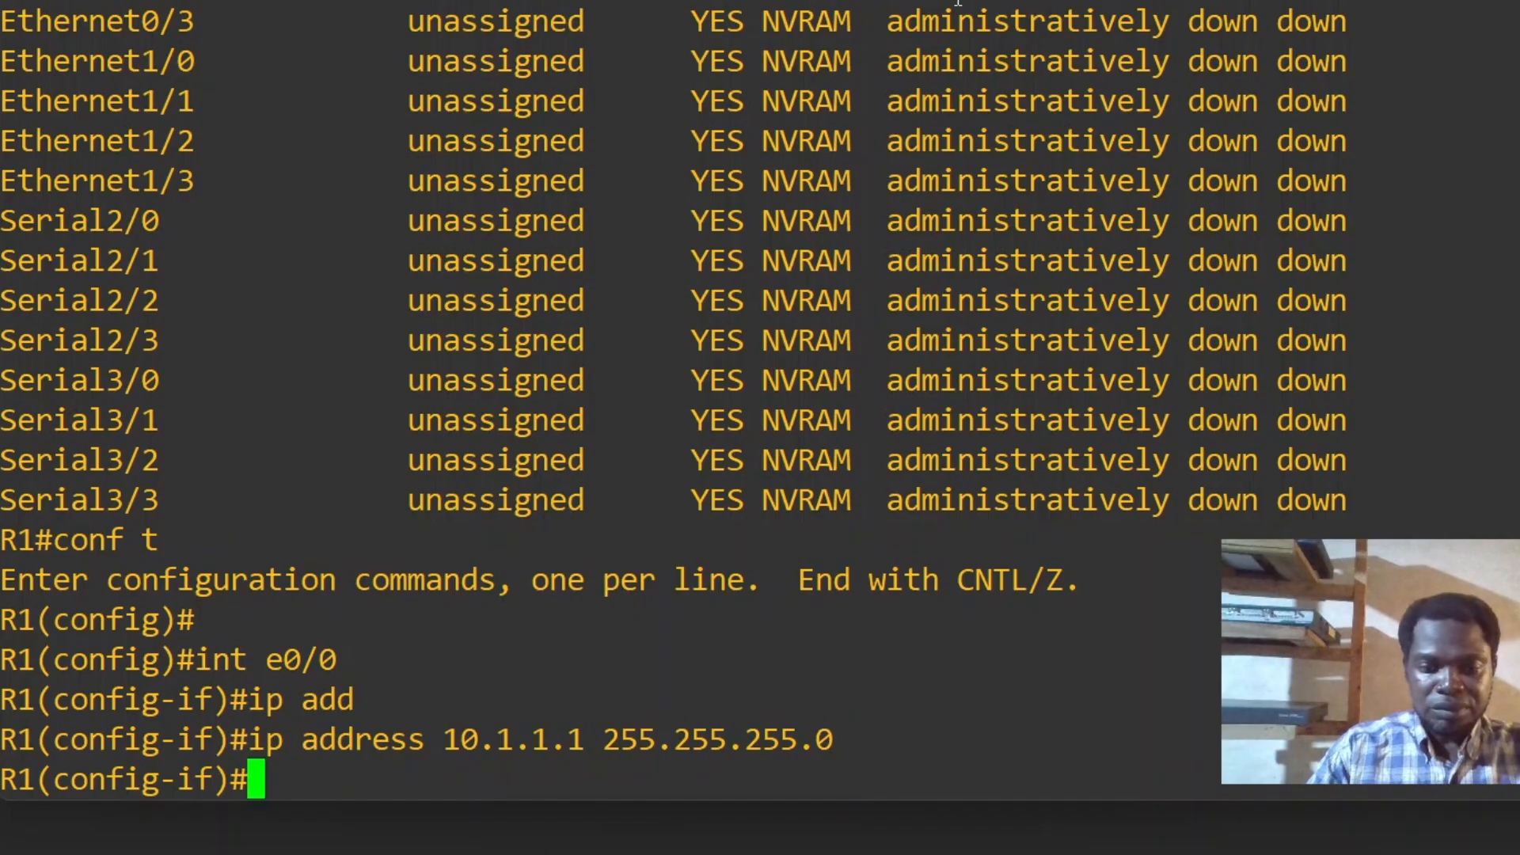
- Enable R1's e0/0 interface with no shutdown and leave configuration mode with end
type("no shu")
key("Tab")
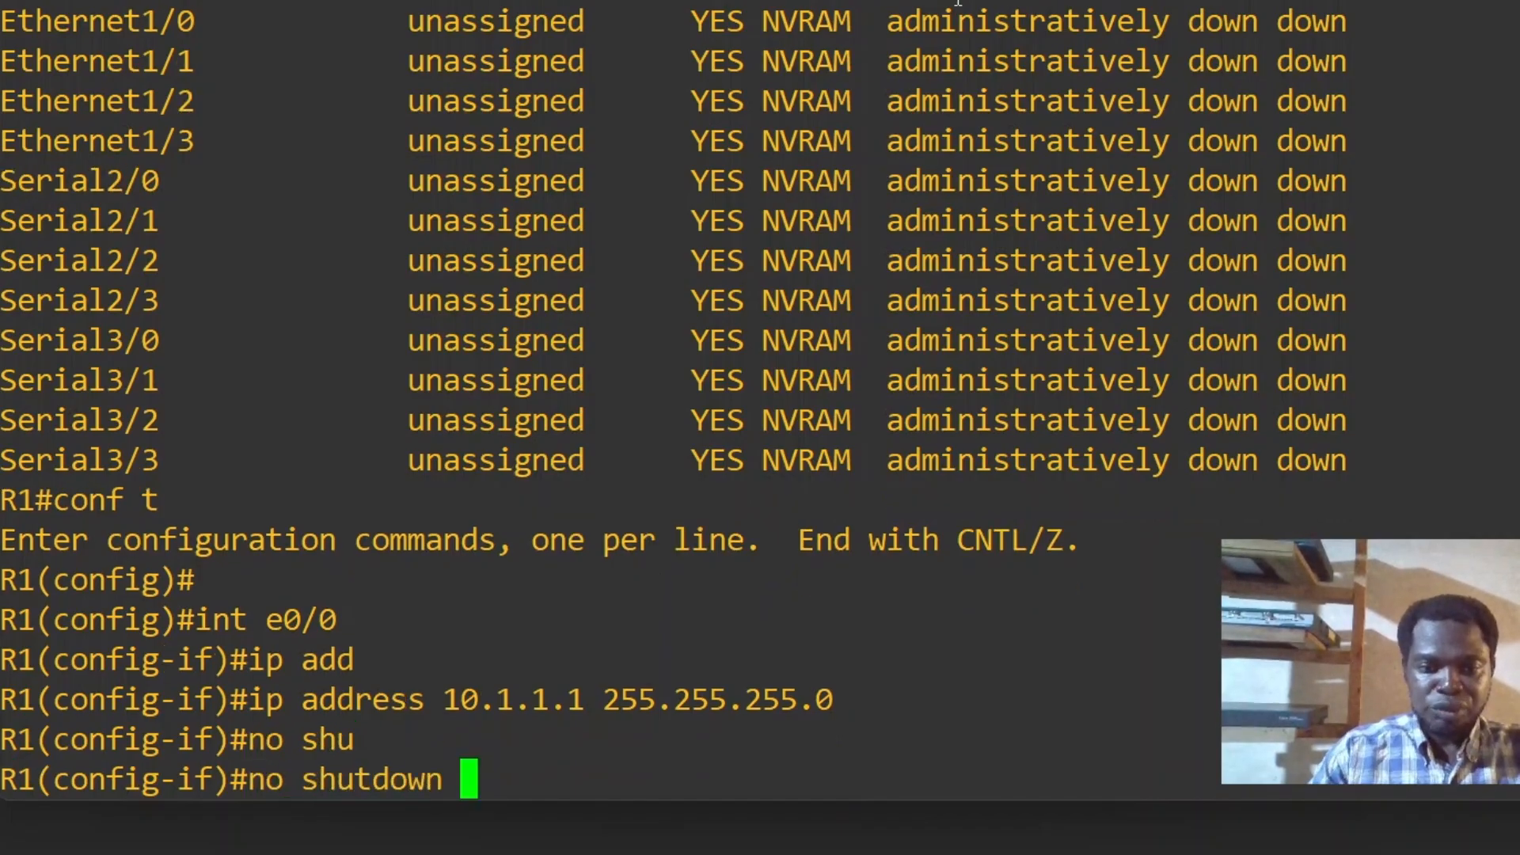
key("Return")
type("nd")
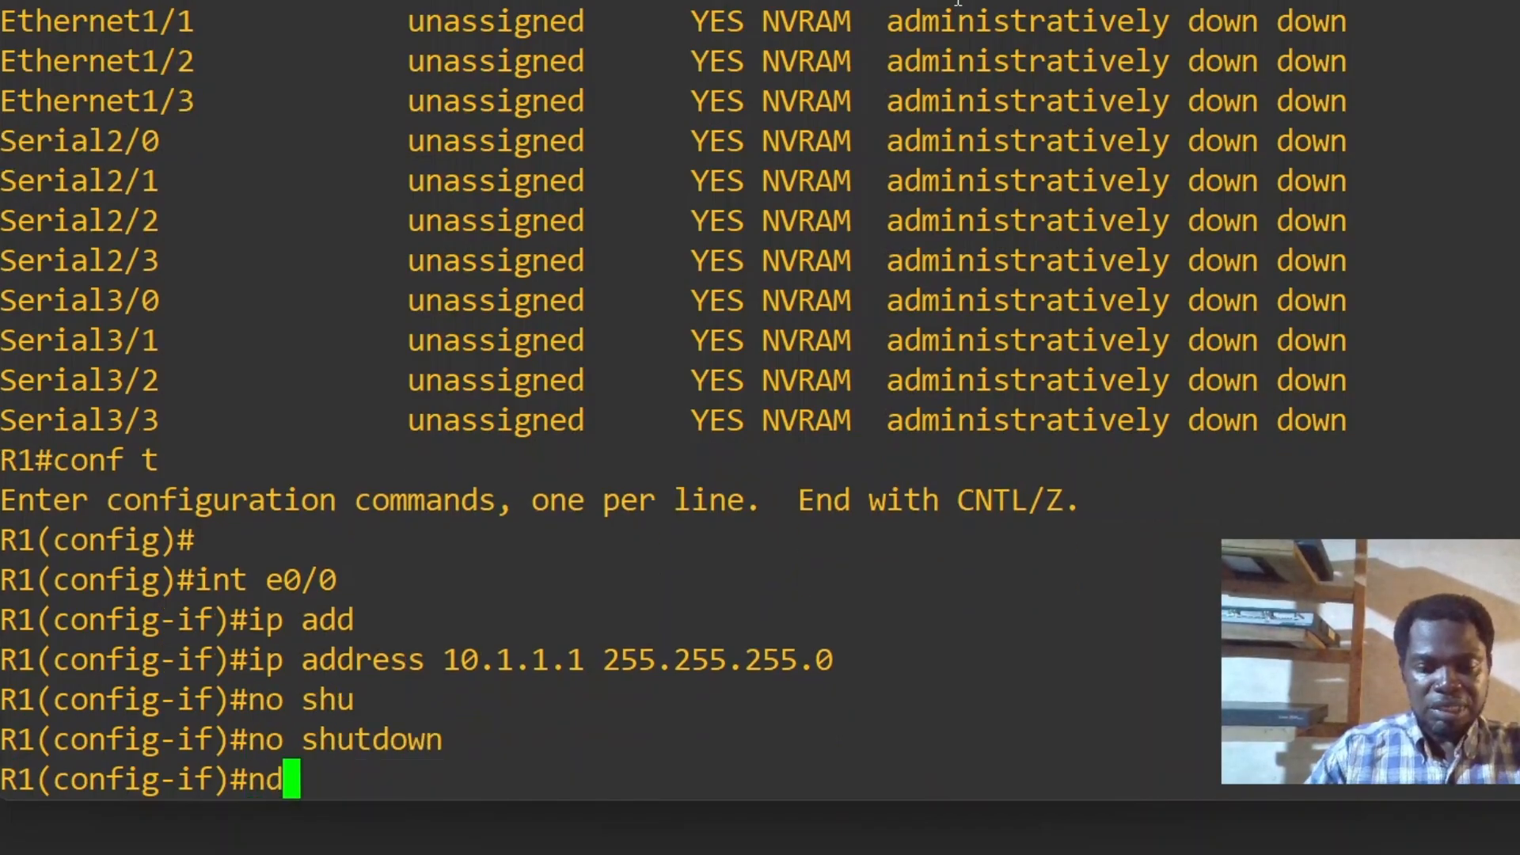
key("BackSpace")
key("BackSpace")
type("end")
key("Return")
key("Return")
key("Return")
- Check the address and status of R1's e0/0 with sh ip int br
type("sh ip imnt br")
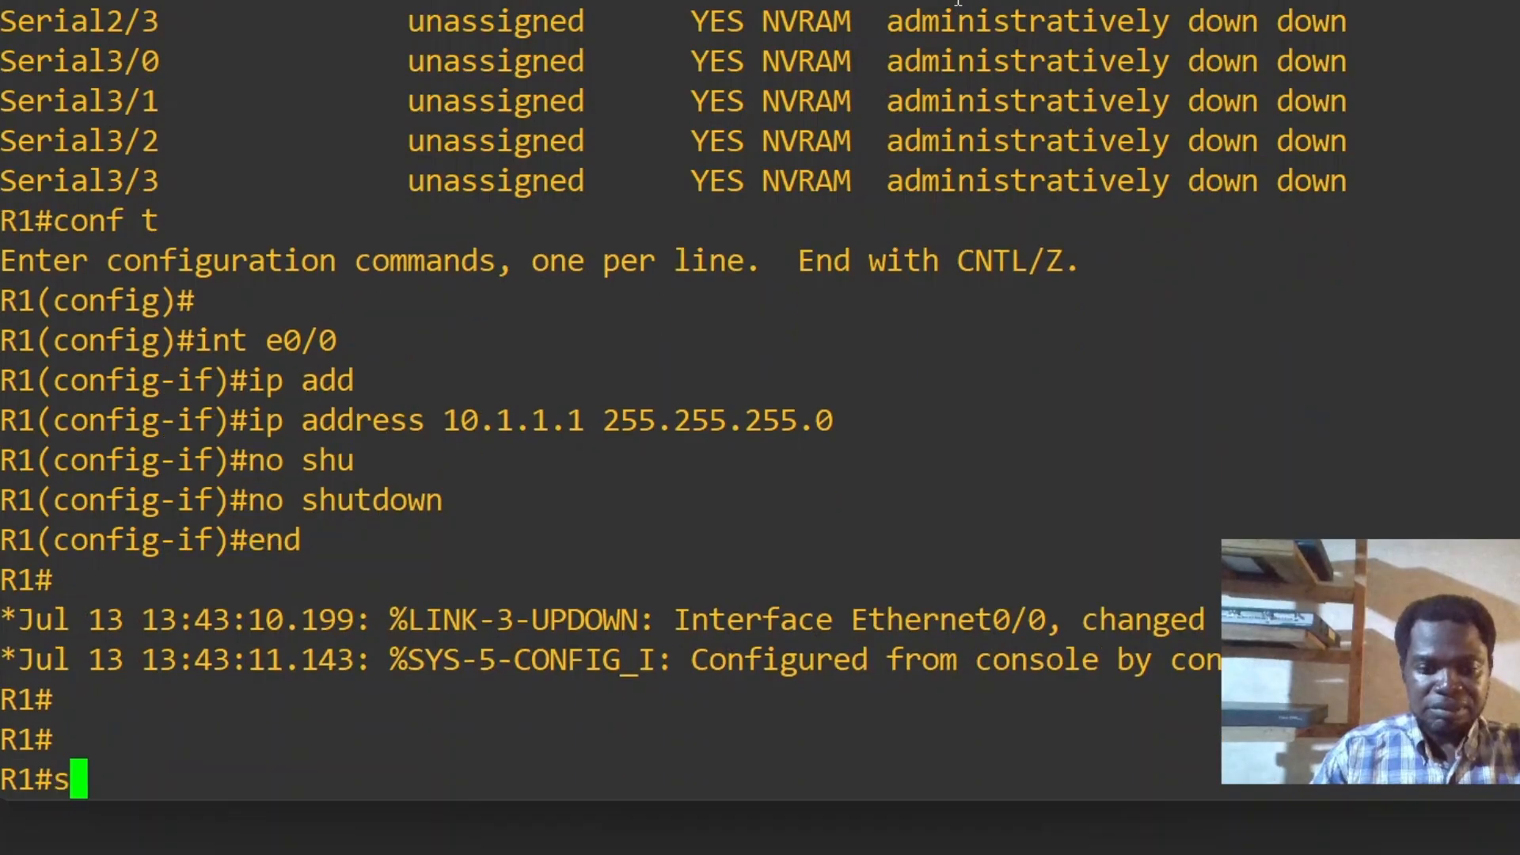
key("BackSpace")
key("BackSpace")
key("BackSpace")
key("BackSpace")
key("BackSpace")
key("BackSpace")
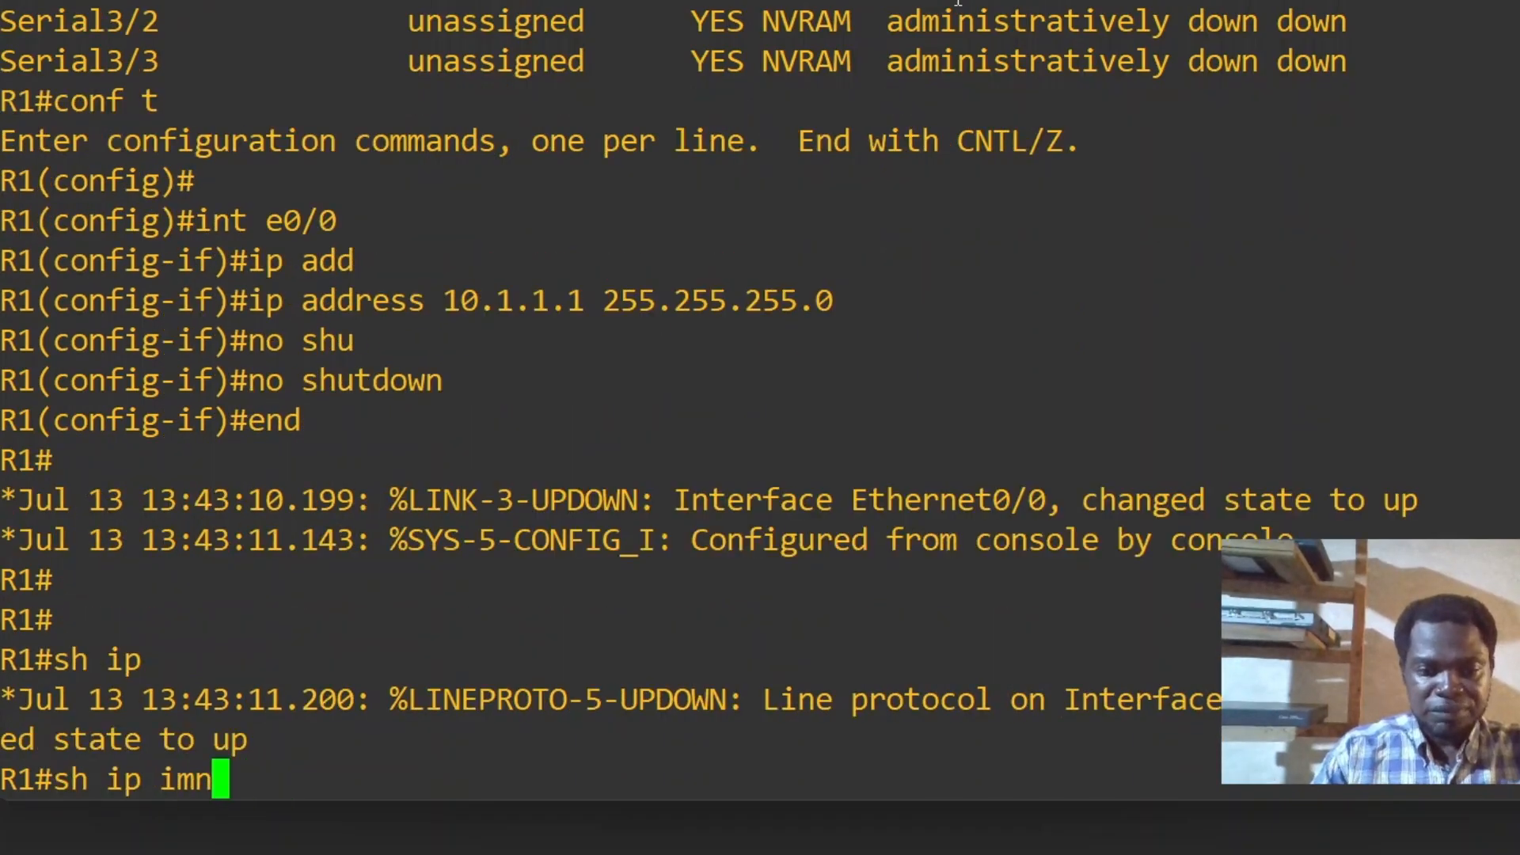
type("nt br")
key("Return")
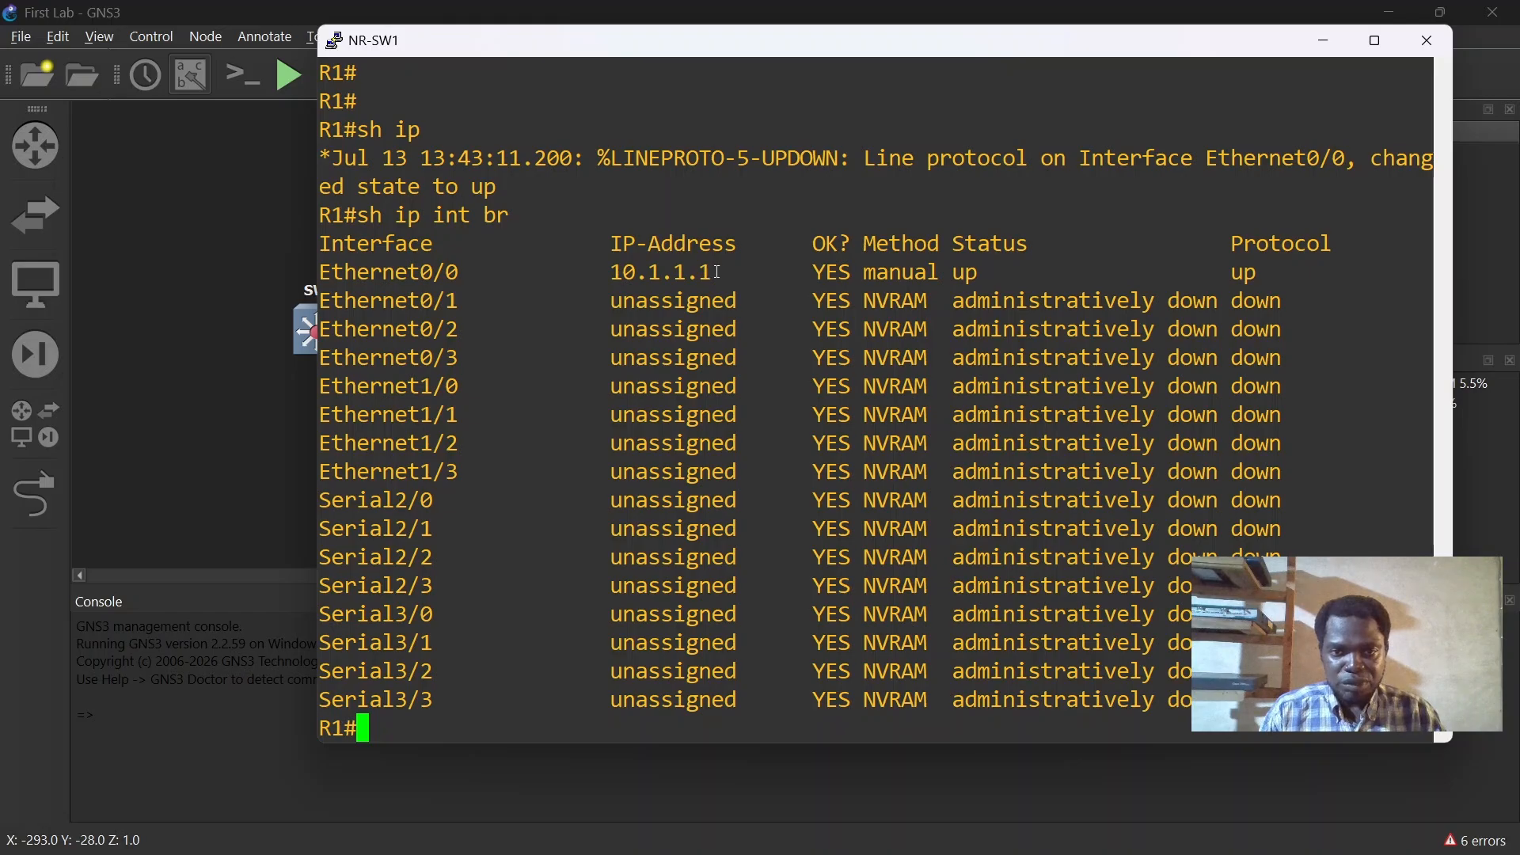
- Minimize R1's console, switch to SW1's PuTTY console, and enter configuration mode with conf t
left_click(1323, 41)
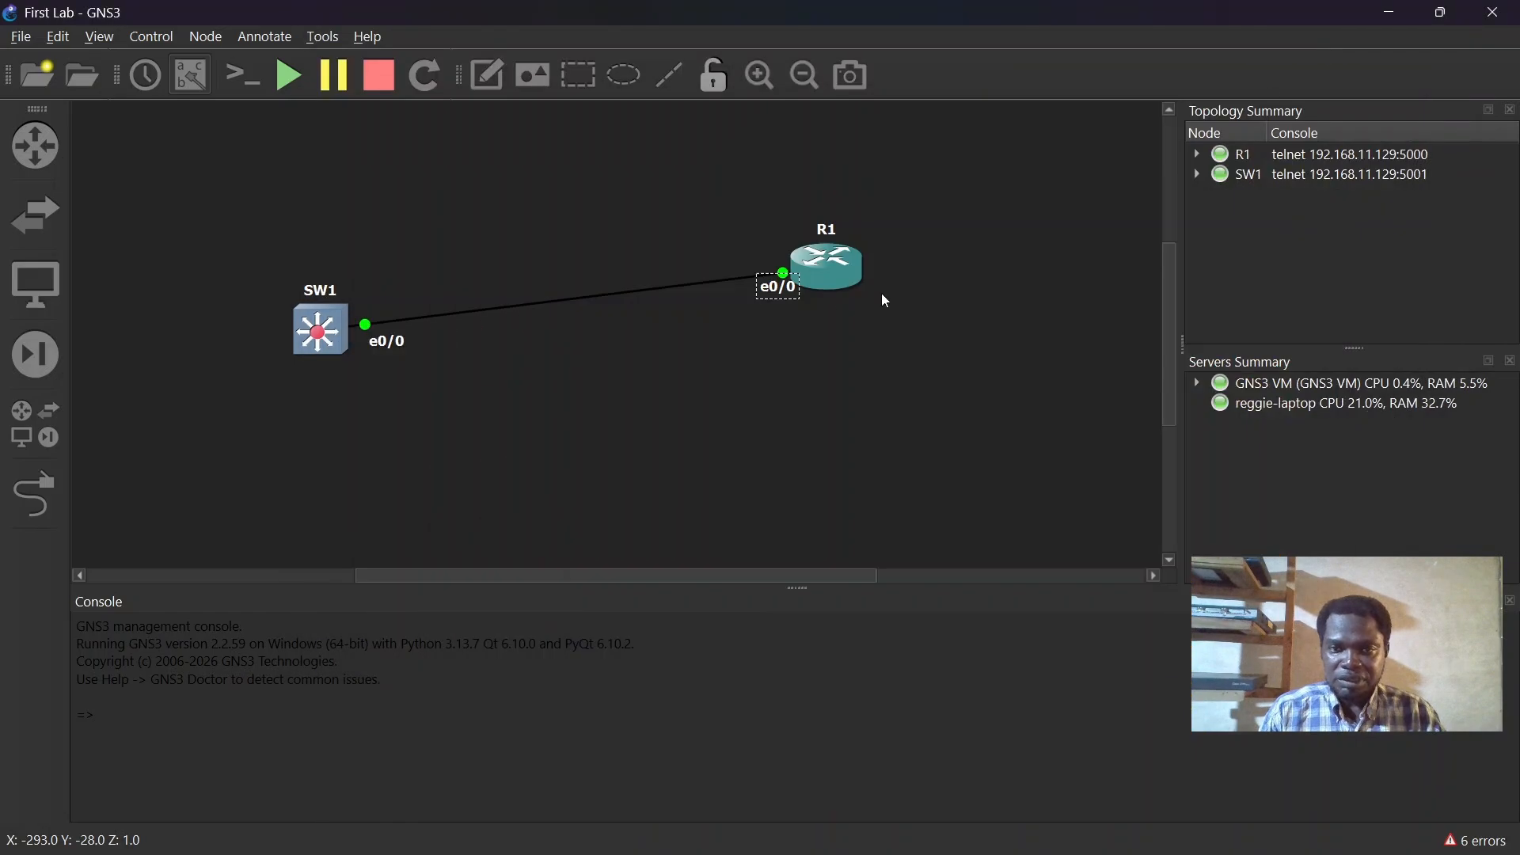
left_click(793, 290)
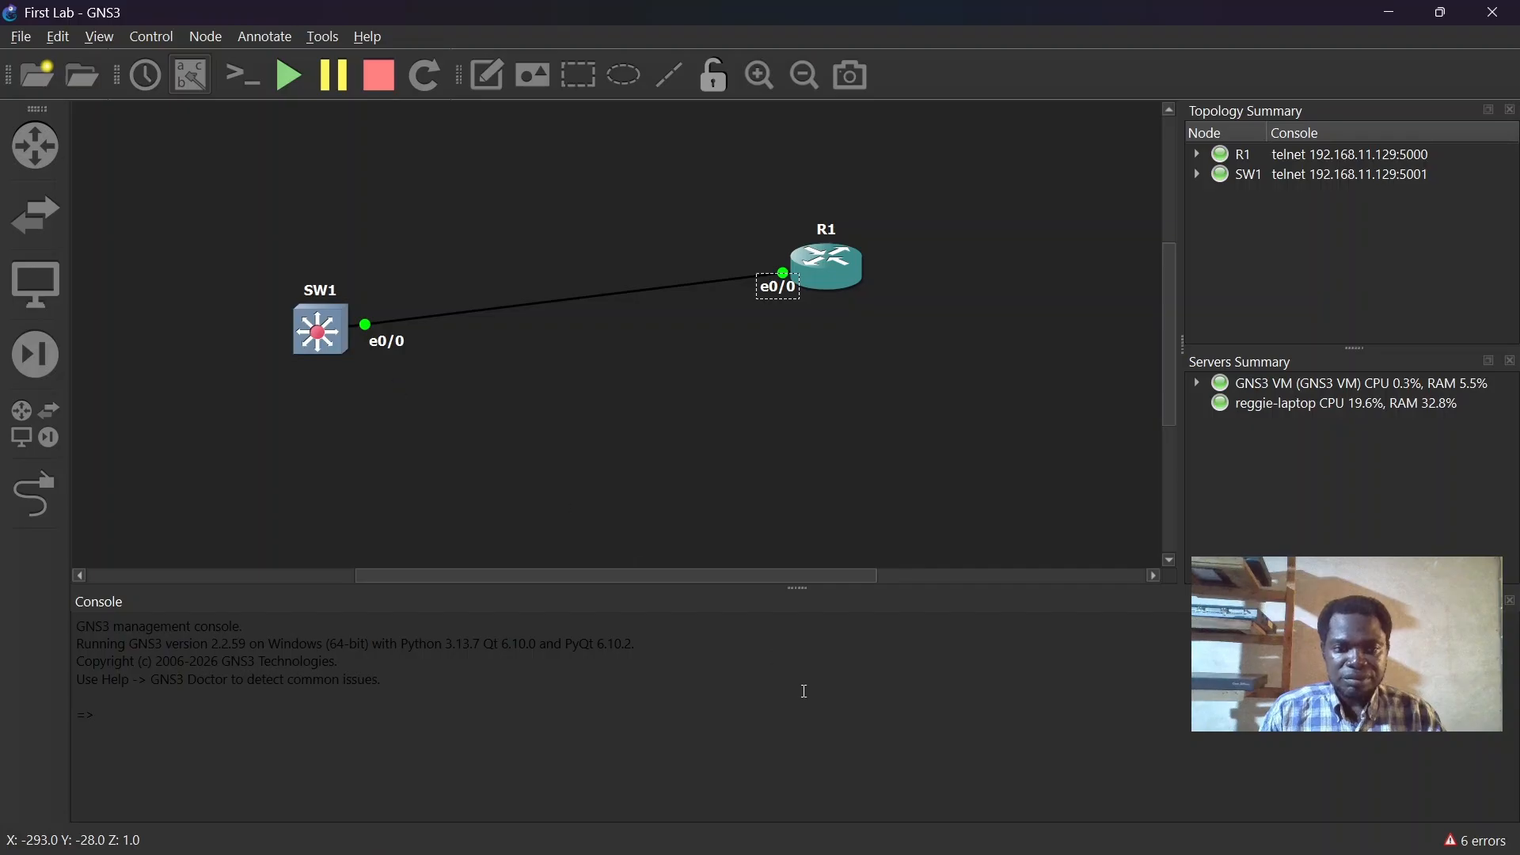
mouse_move(1130, 830)
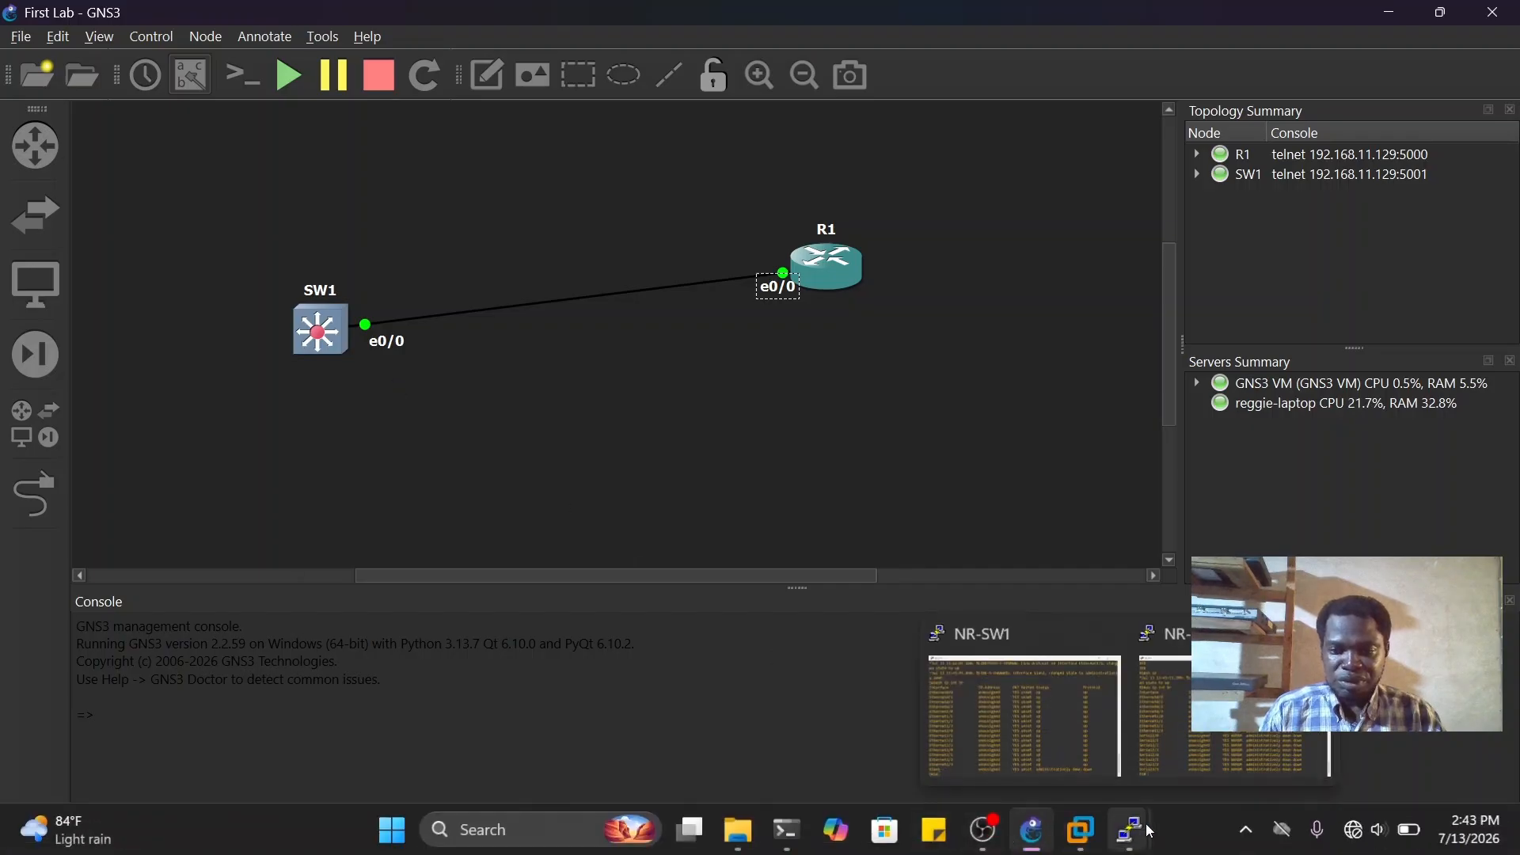
left_click(1026, 697)
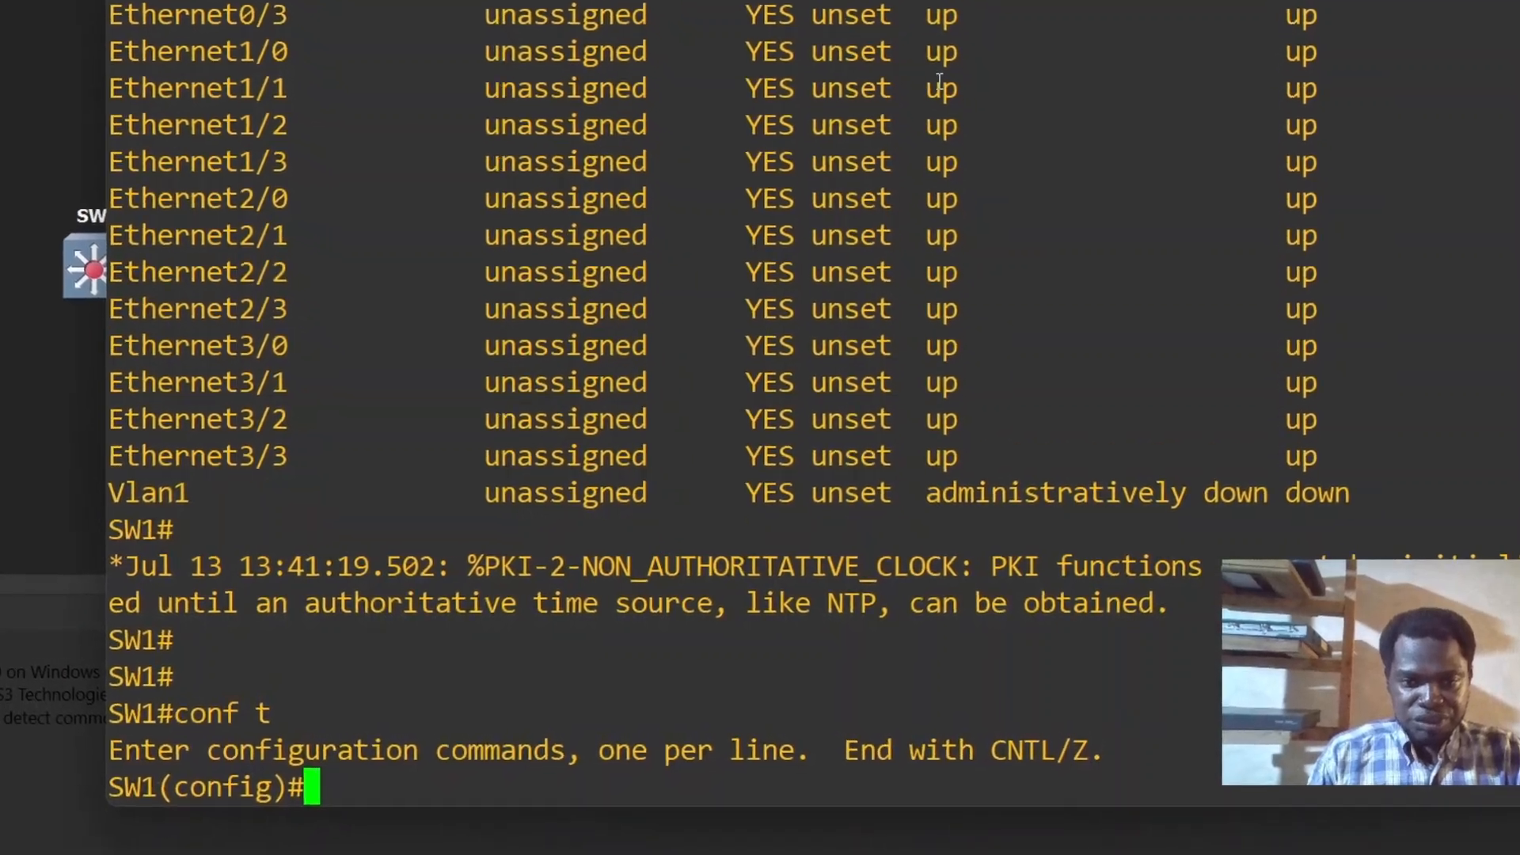
key("Return")
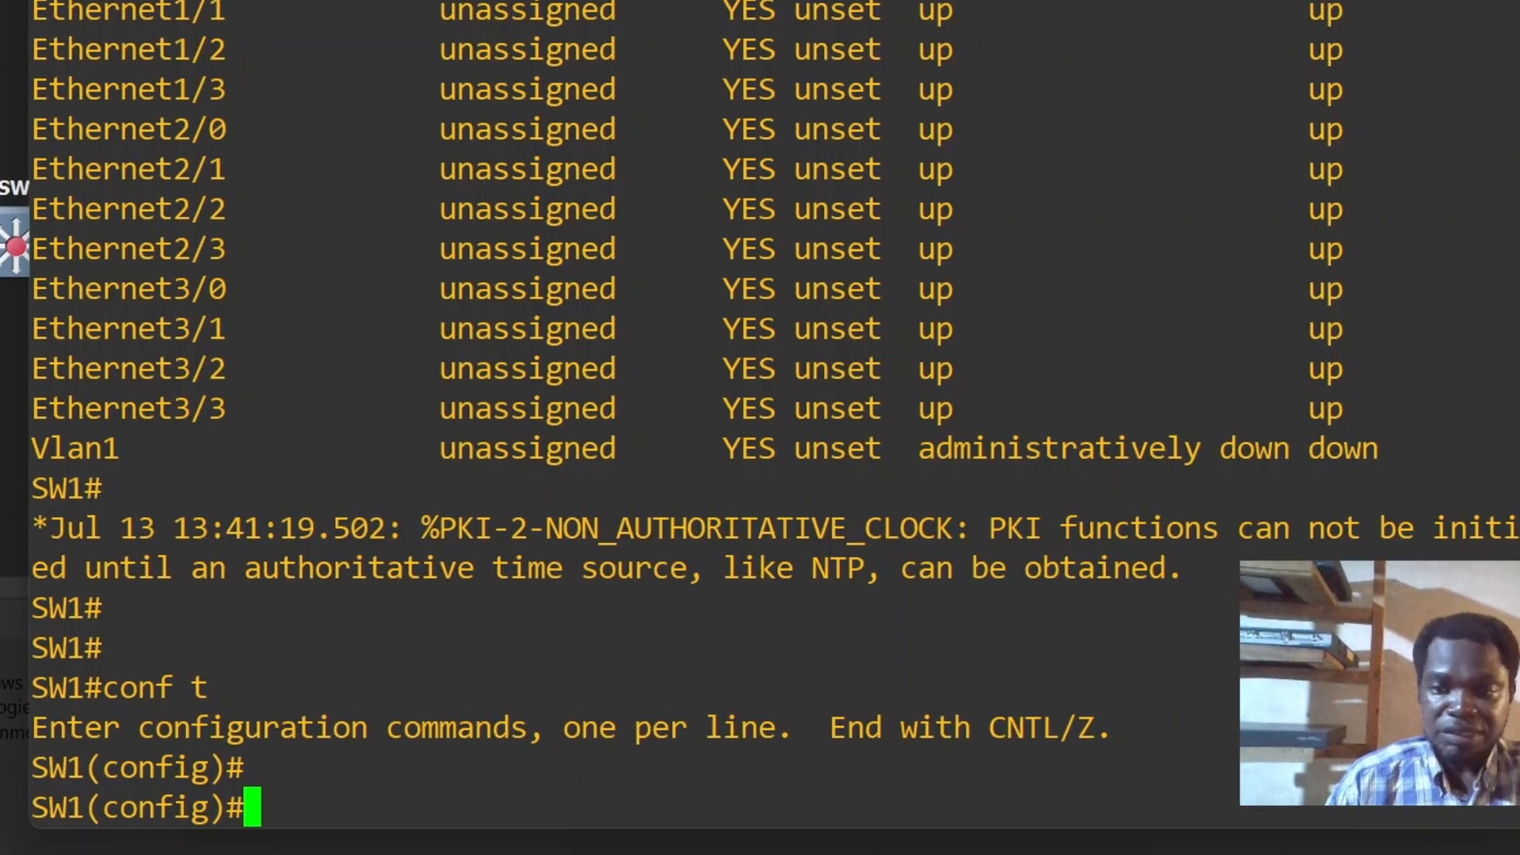
- Create VLAN 10 on SW1 and exit back to global configuration mode
scroll(760, 428, "up", 4)
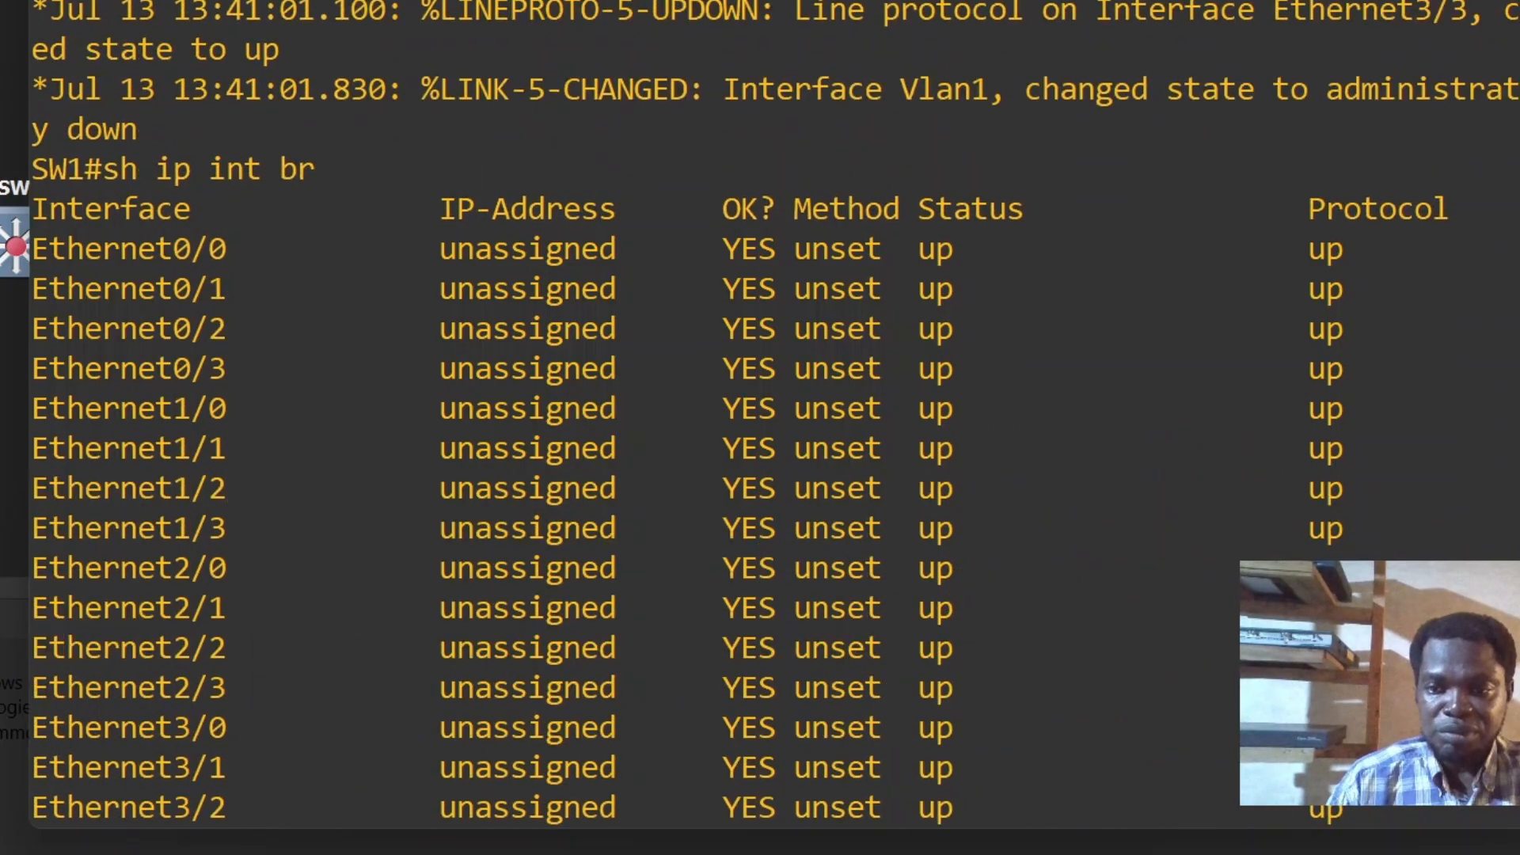
scroll(761, 427, "down", 4)
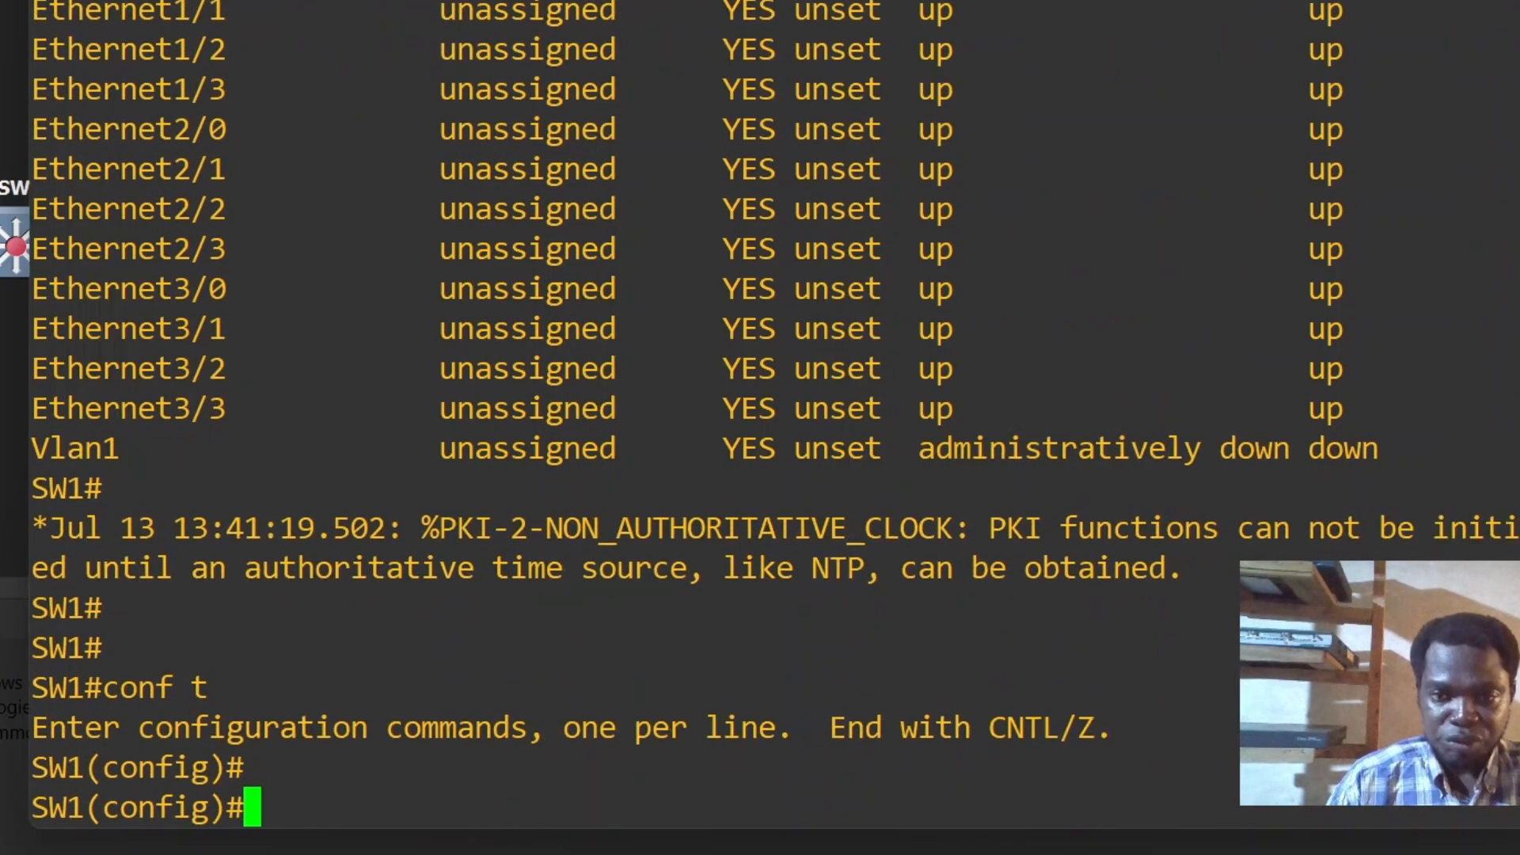
key("Return")
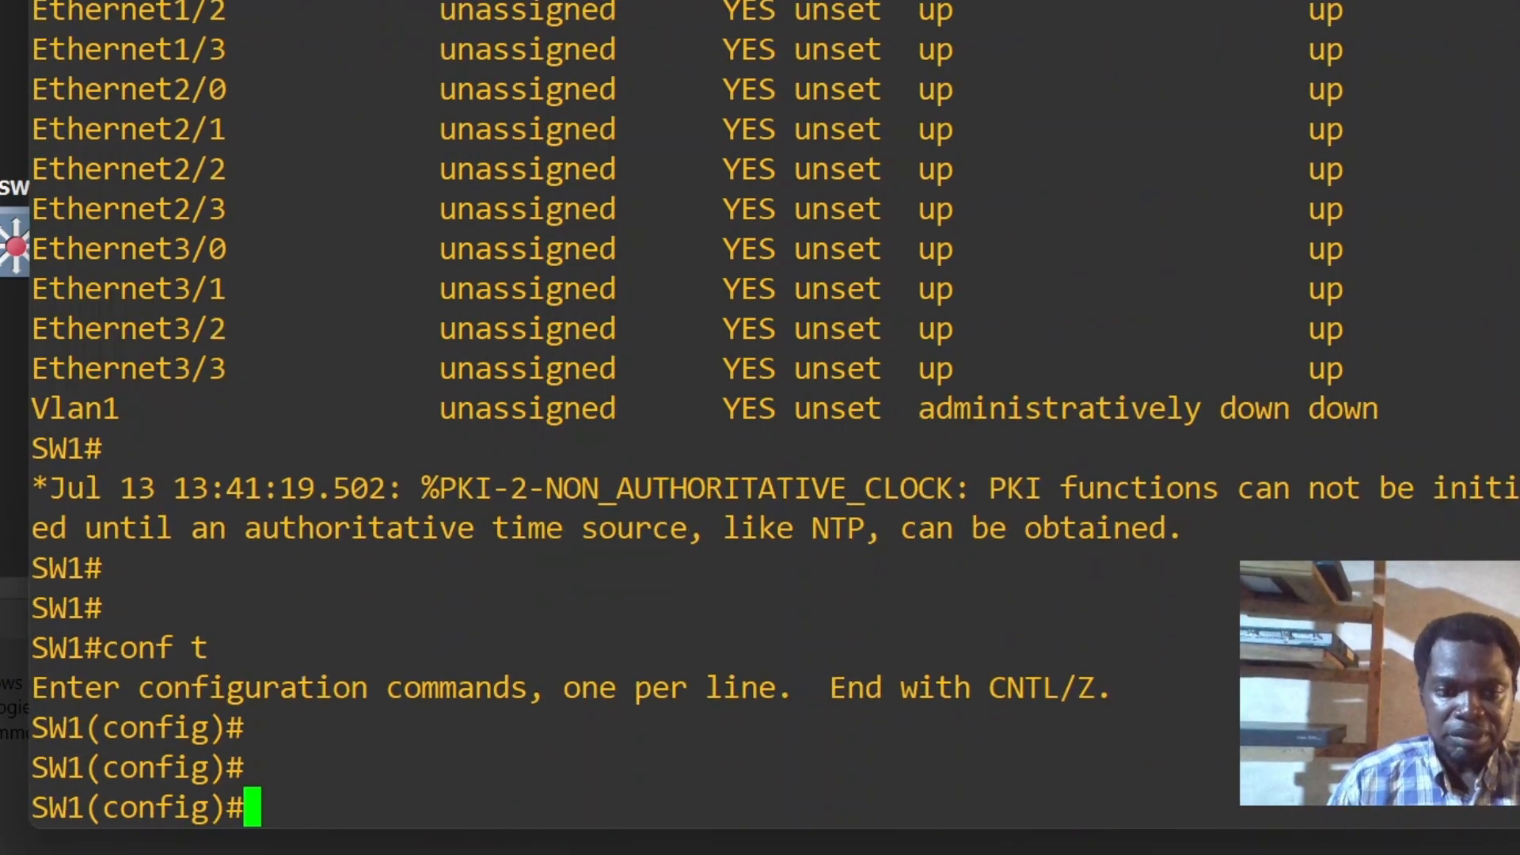
key("Return")
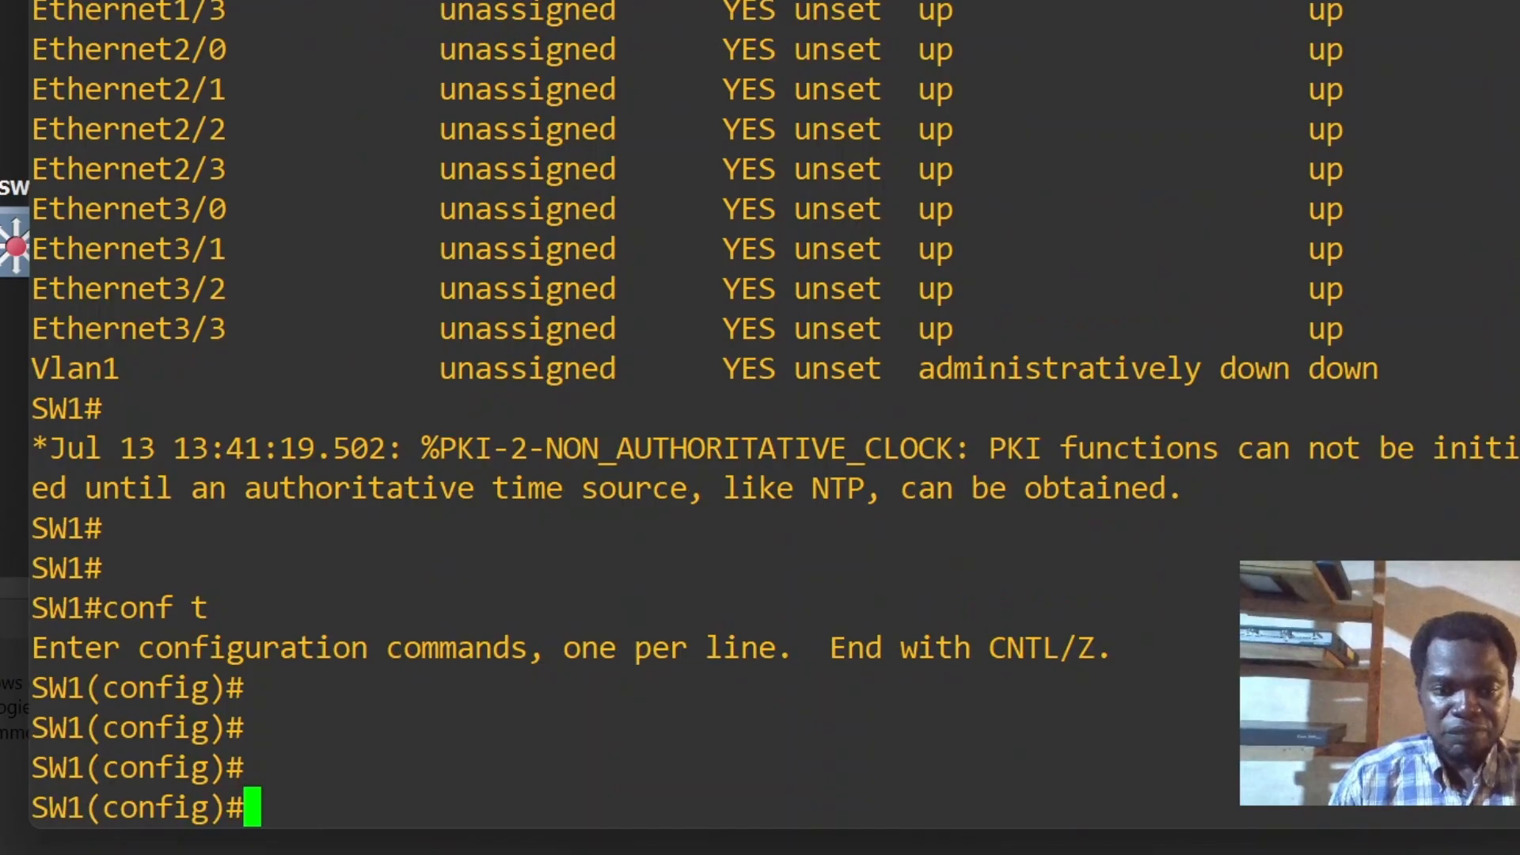
type("vl")
key("Tab")
type("1")
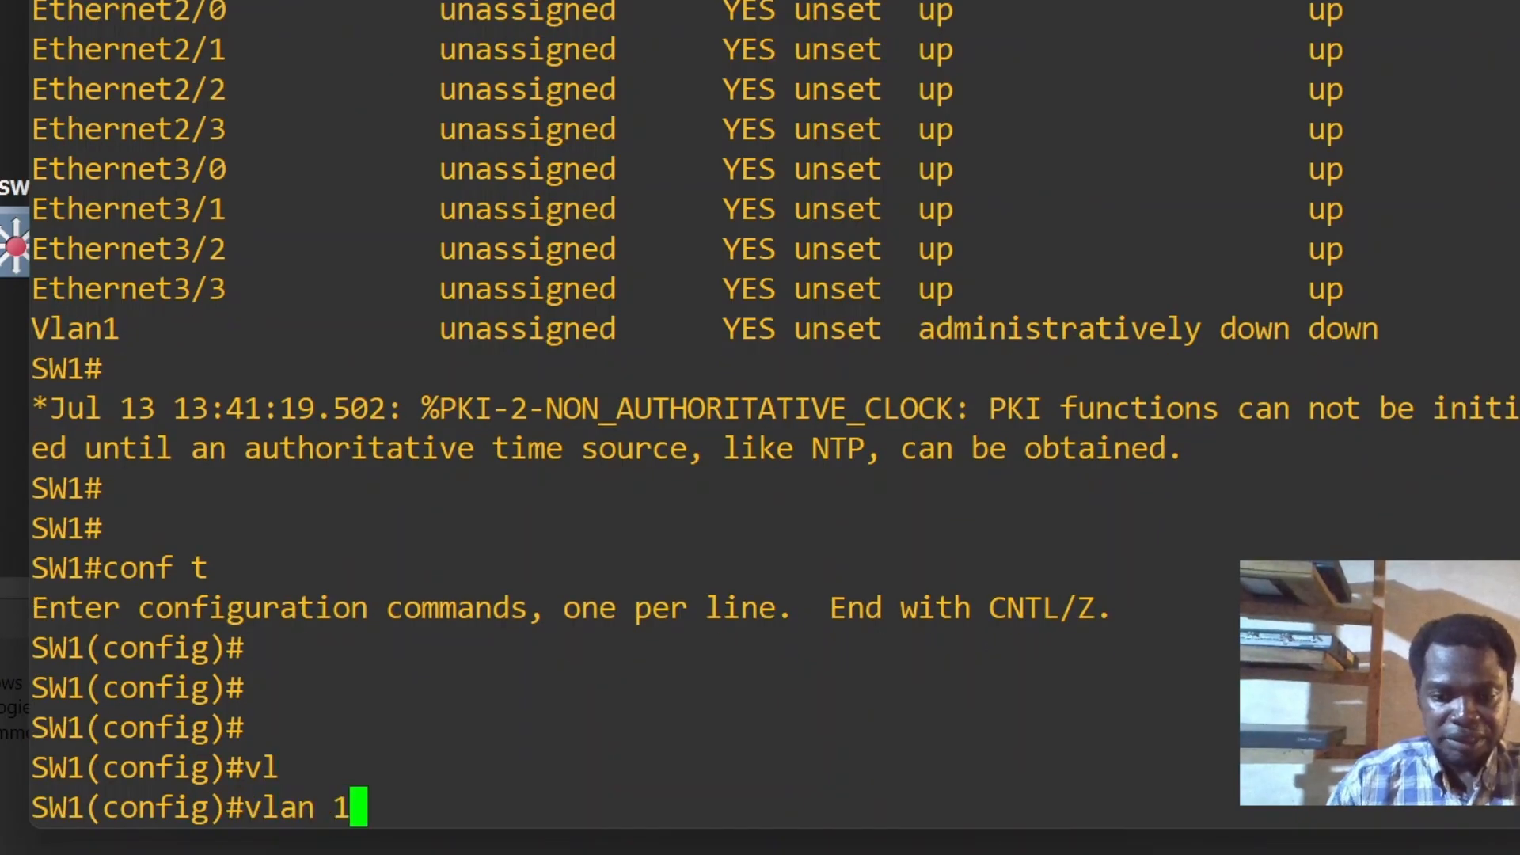
type("0")
key("Return")
type("exit")
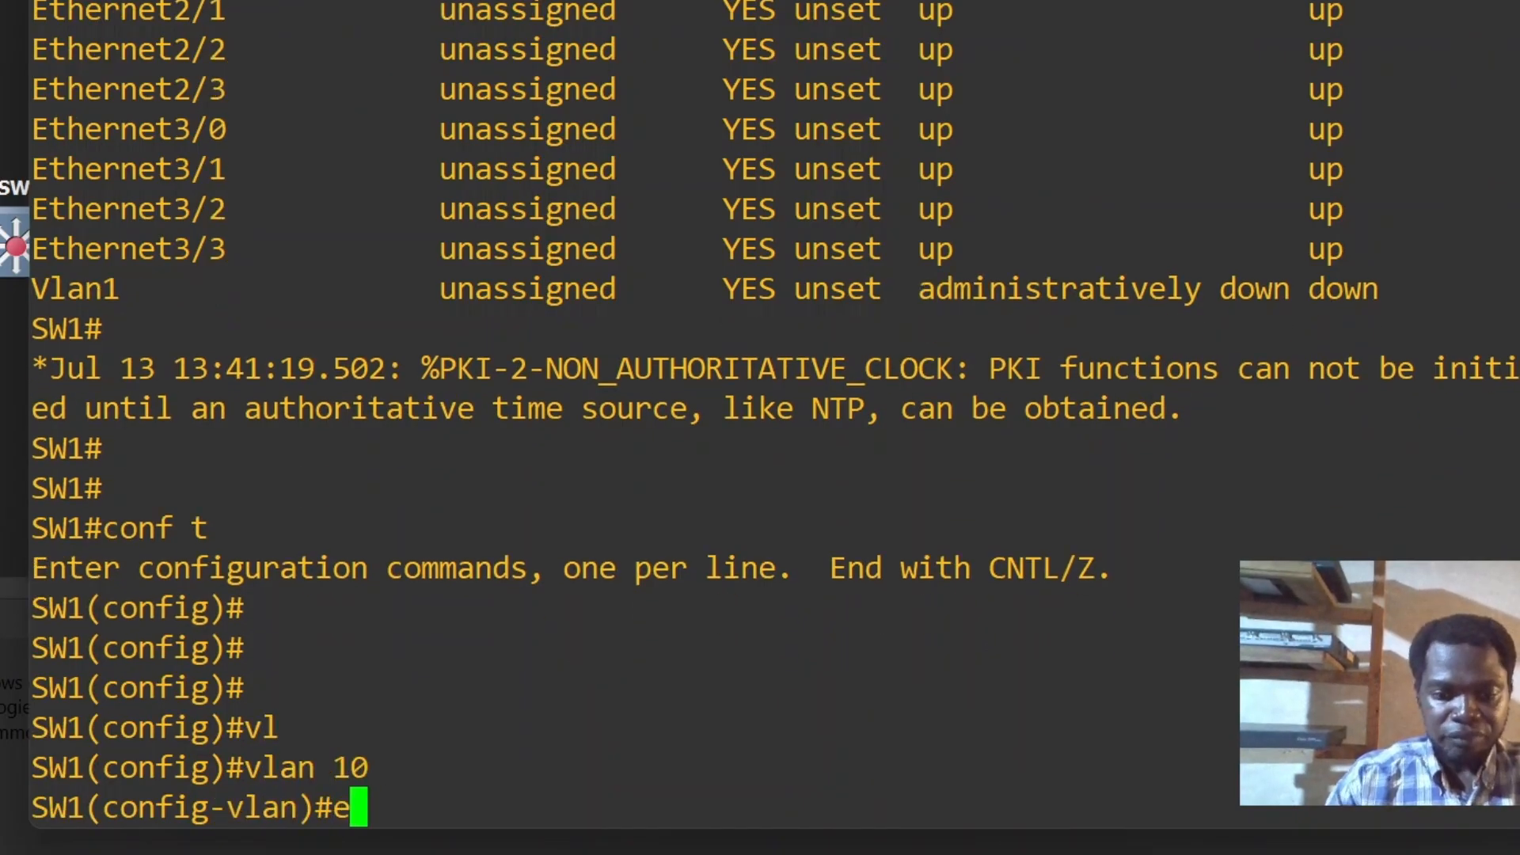
key("Return")
- Open interface vlan 10 on SW1 and assign it the address 10.1.1.2 with mask 255.255.255.0
type("int vl")
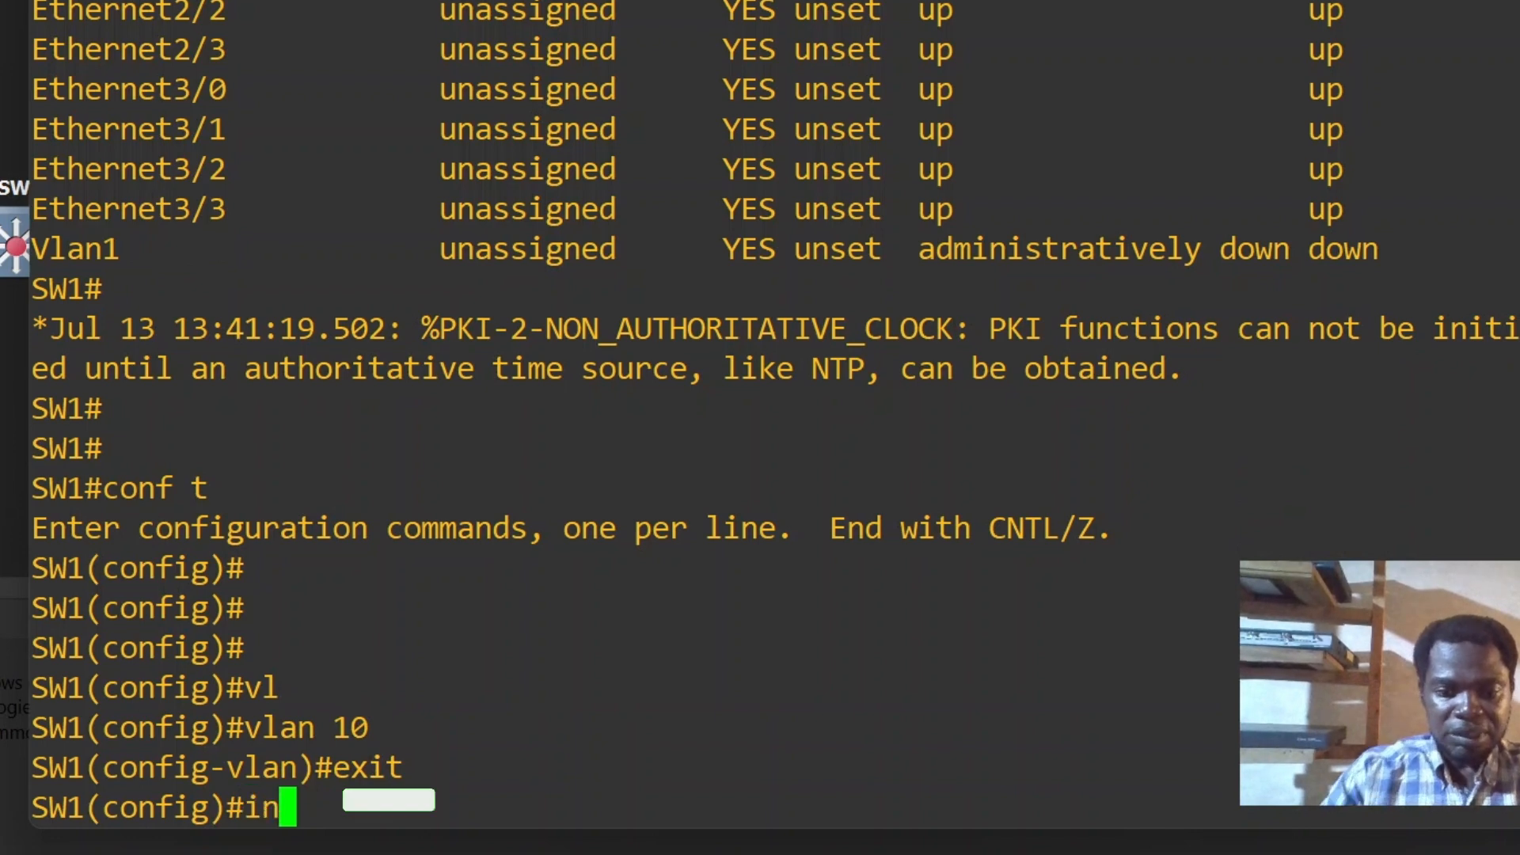
key("Tab")
key("Return")
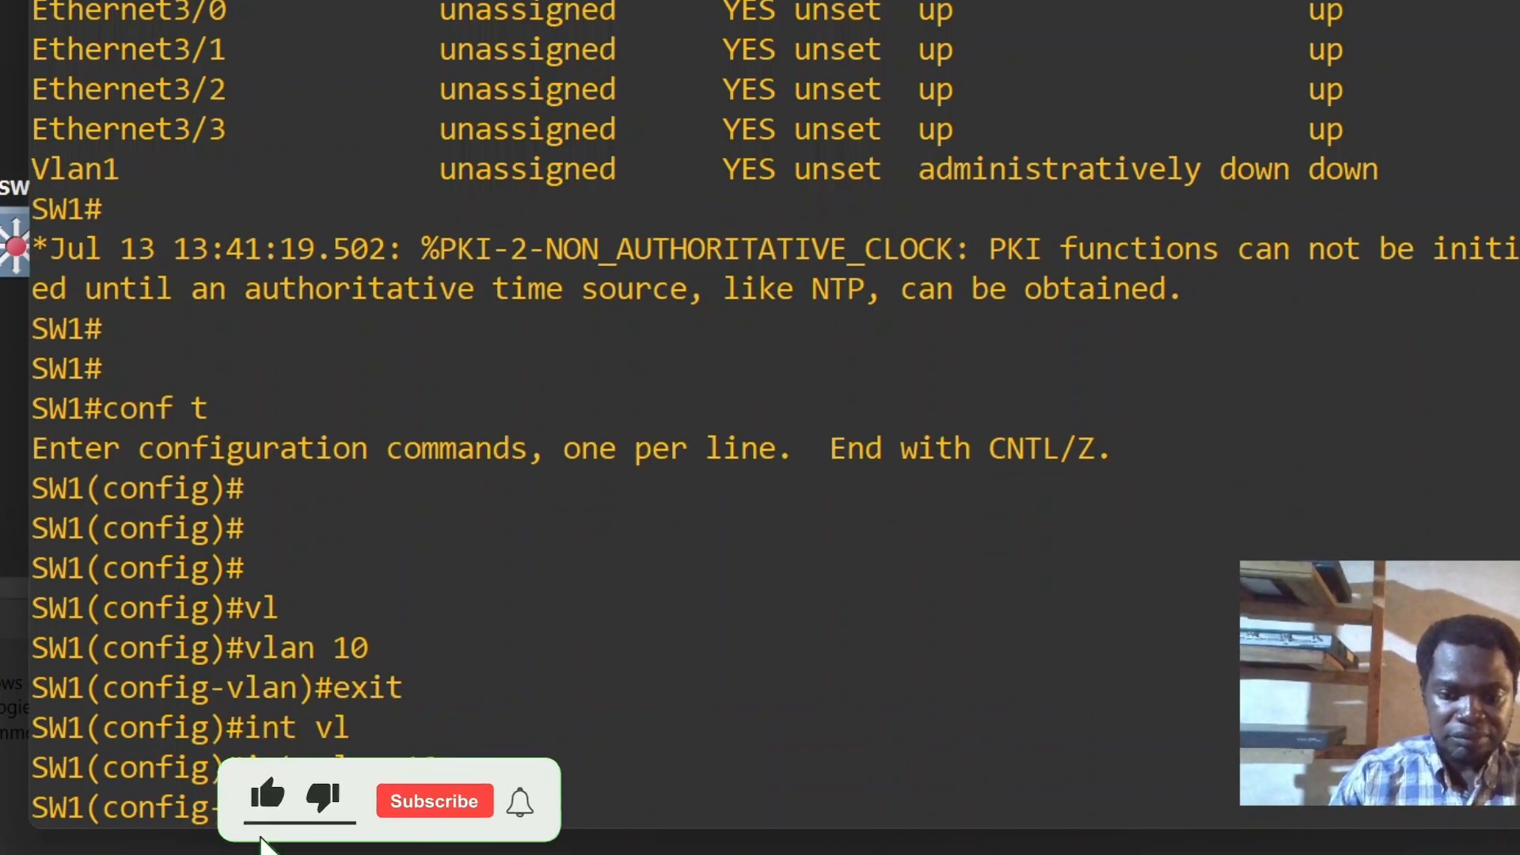
type("ip add")
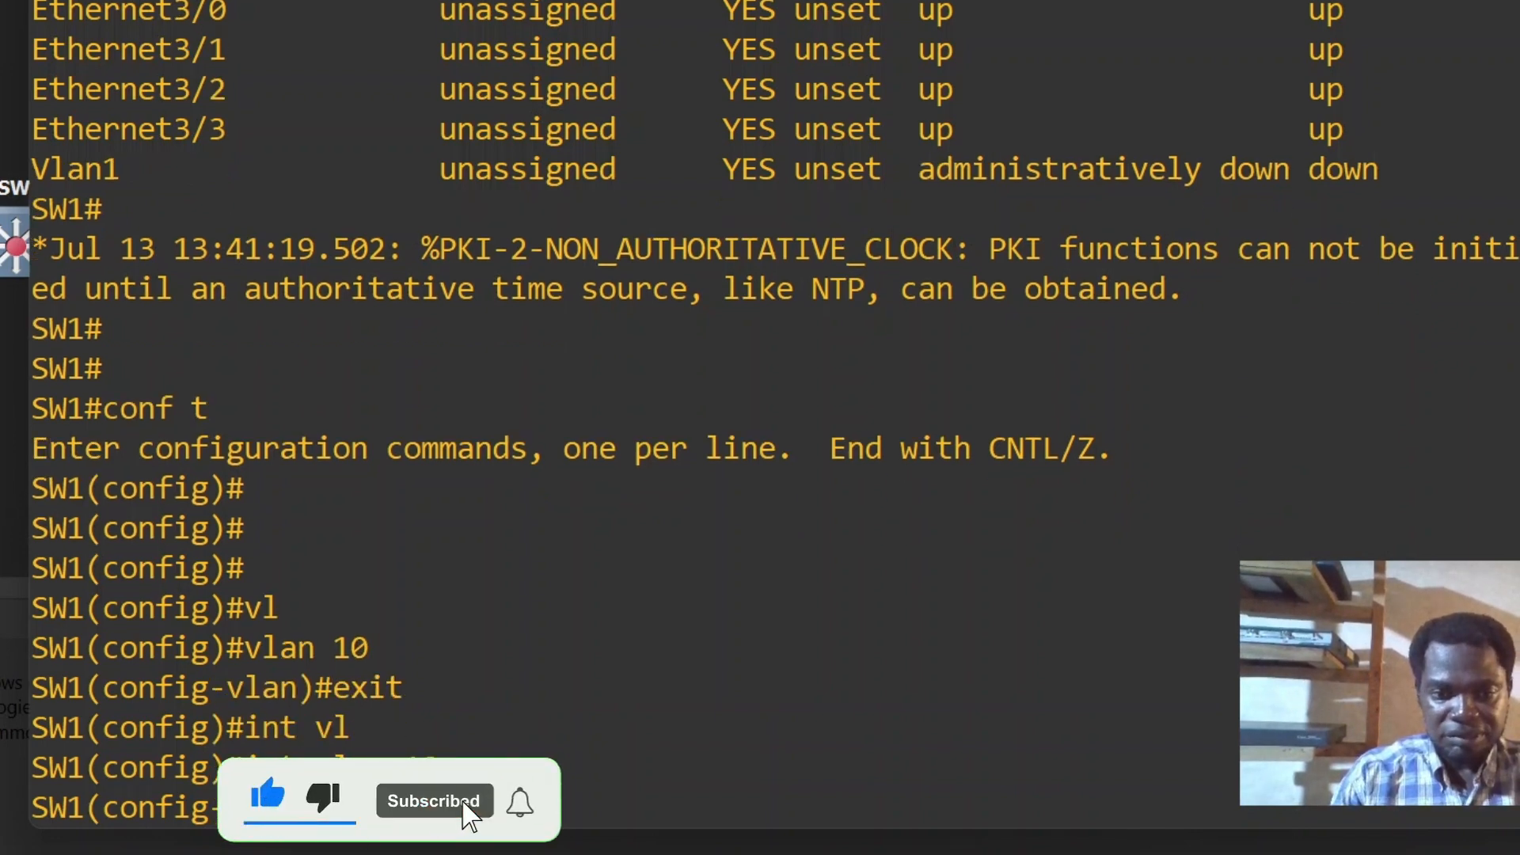
type(" 10.1.1")
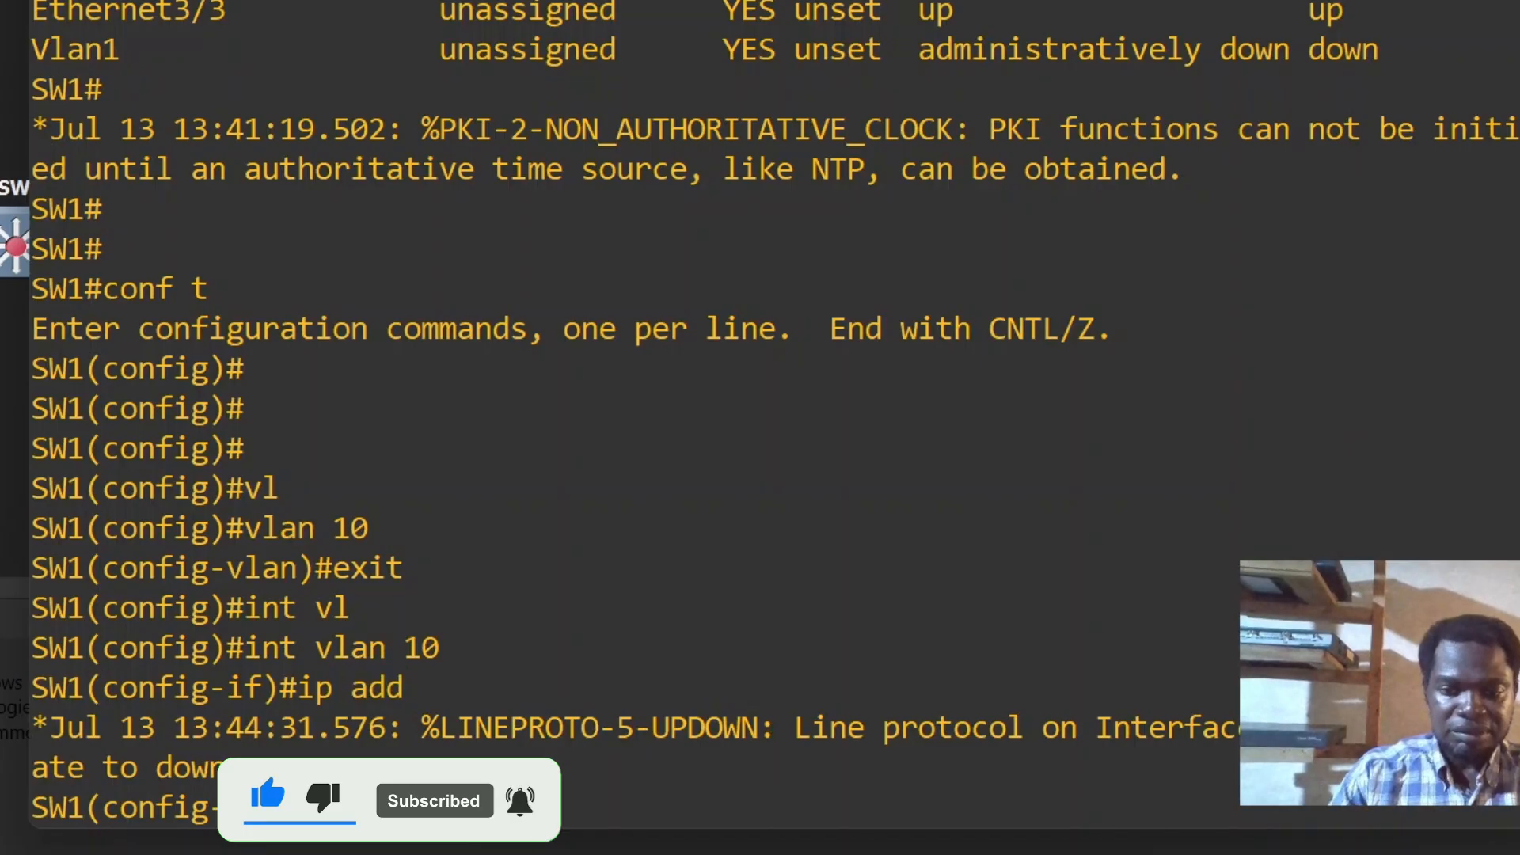
type(".2")
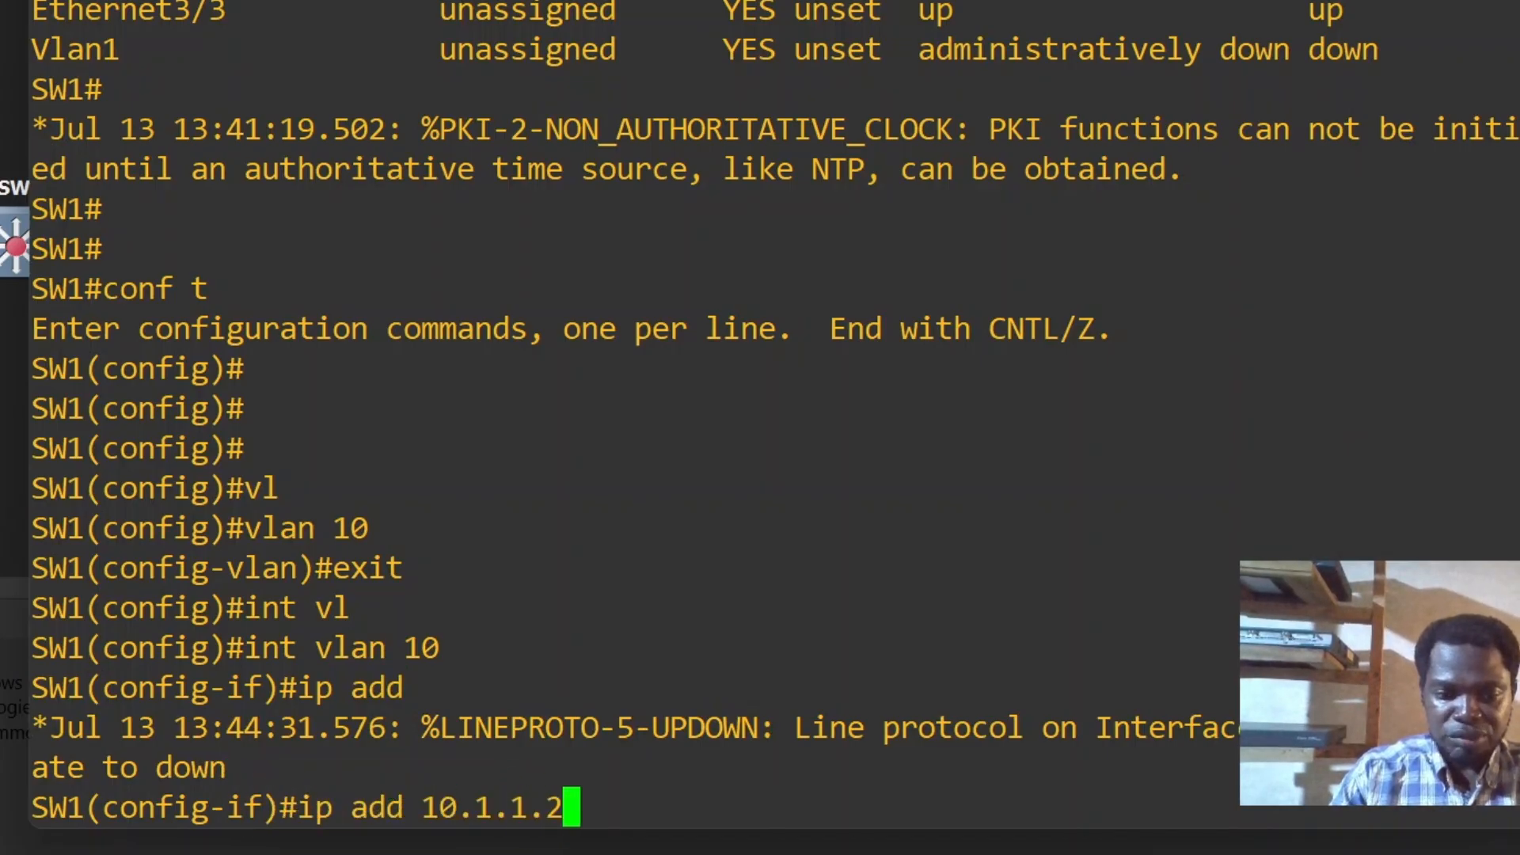
type(" 255.255")
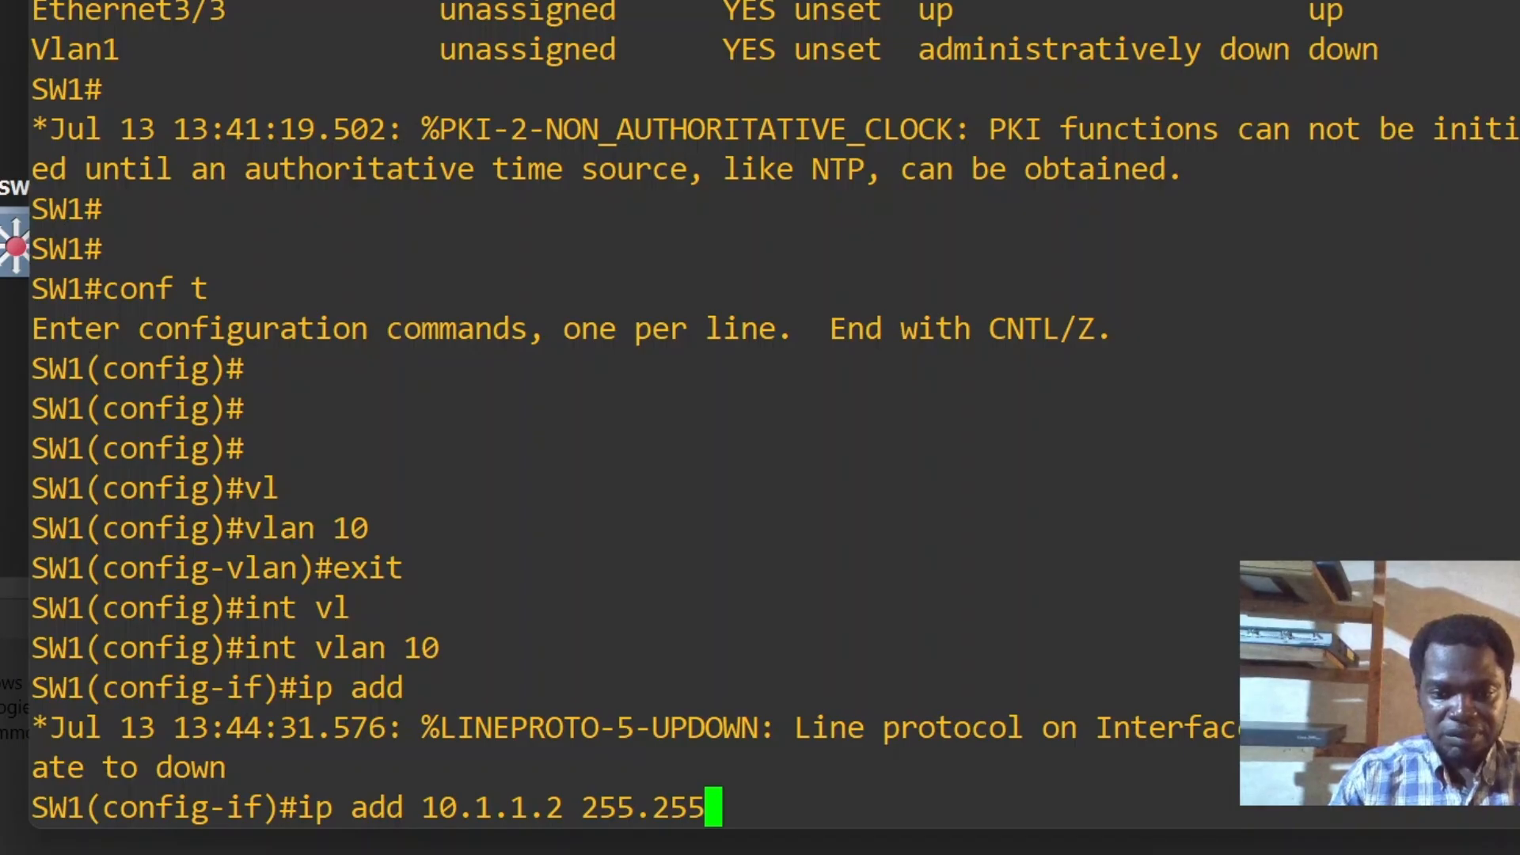
type(".255.")
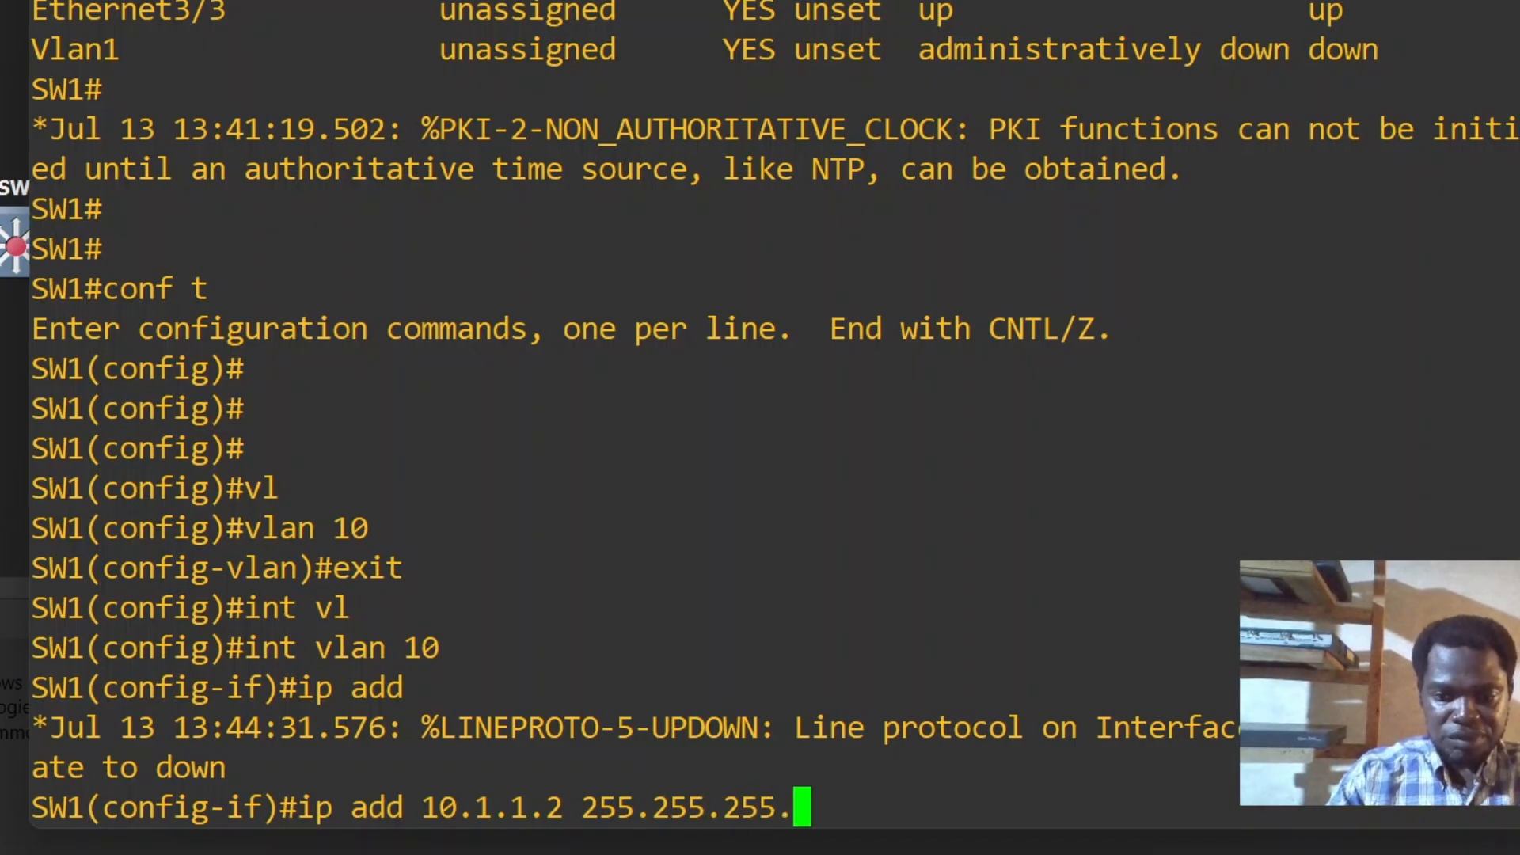
type("0")
key("Return")
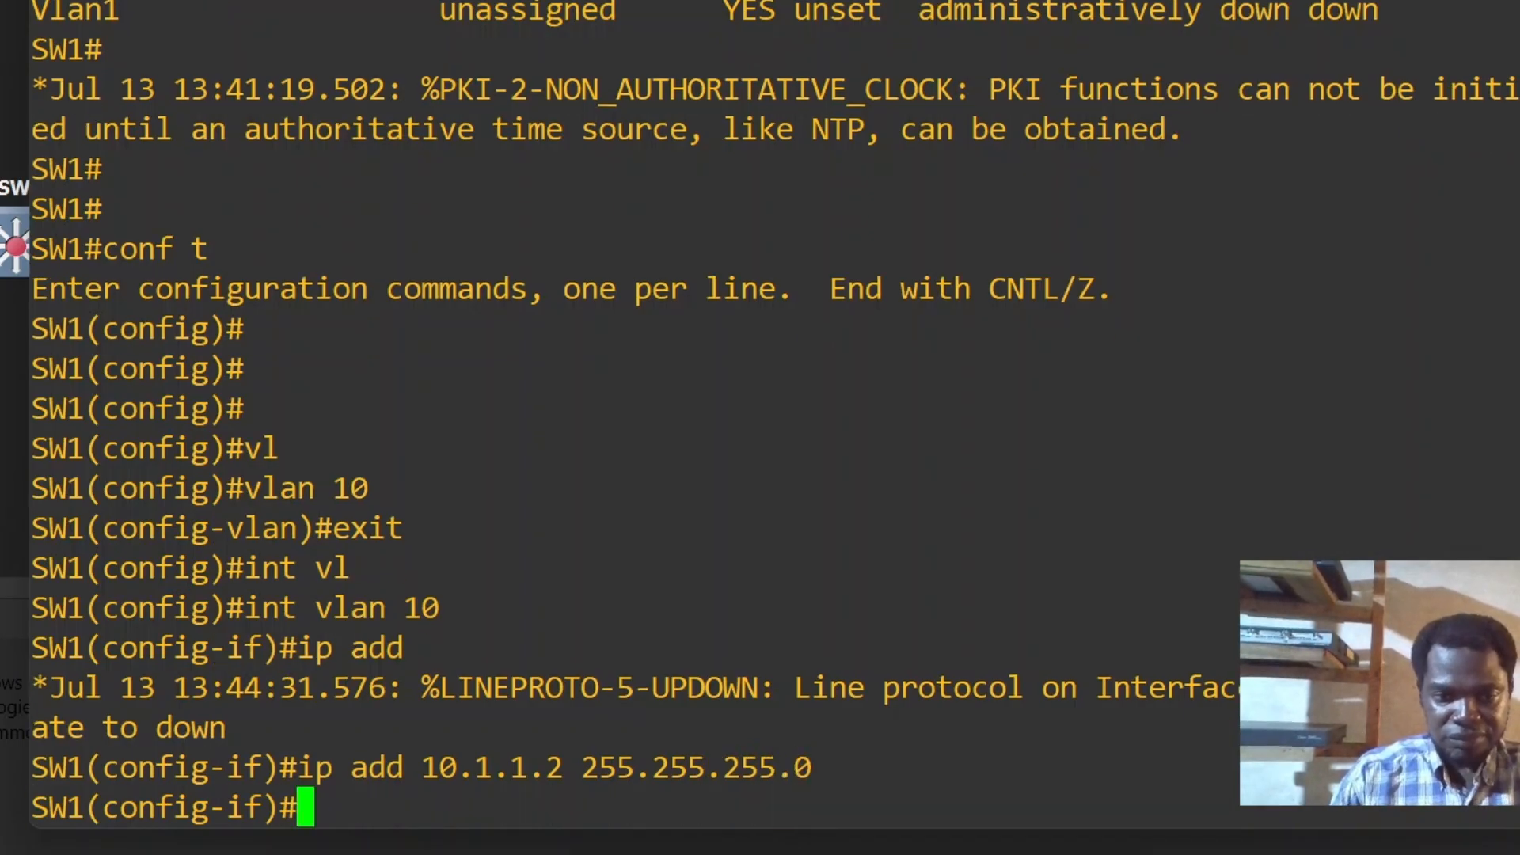
- Enable SW1's VLAN 10 interface with no shutdown and leave configuration mode with end
type("no shu")
key("Tab")
key("Return")
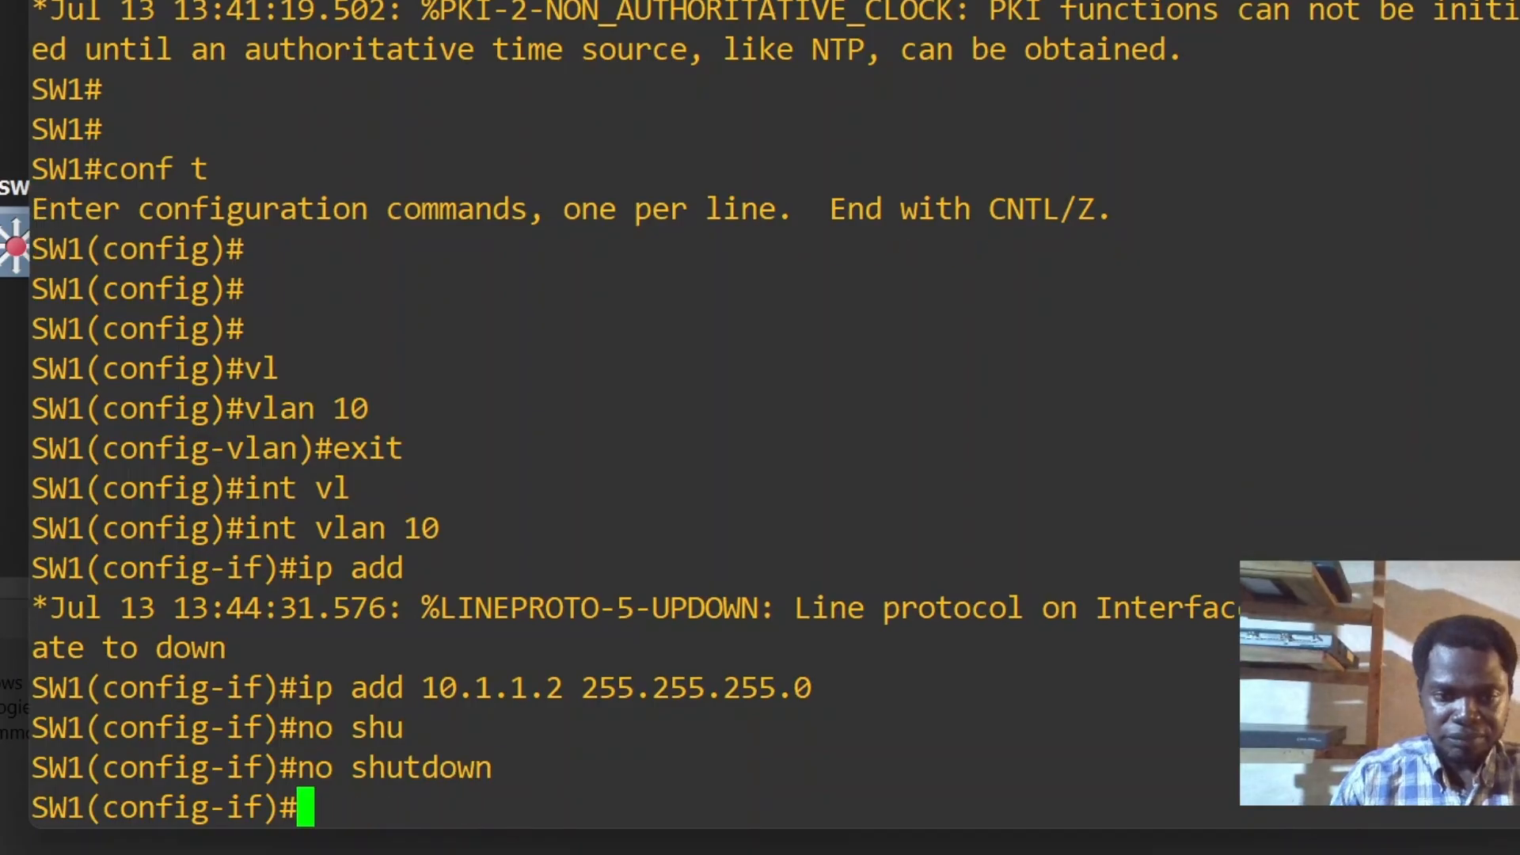
type("end")
key("Return")
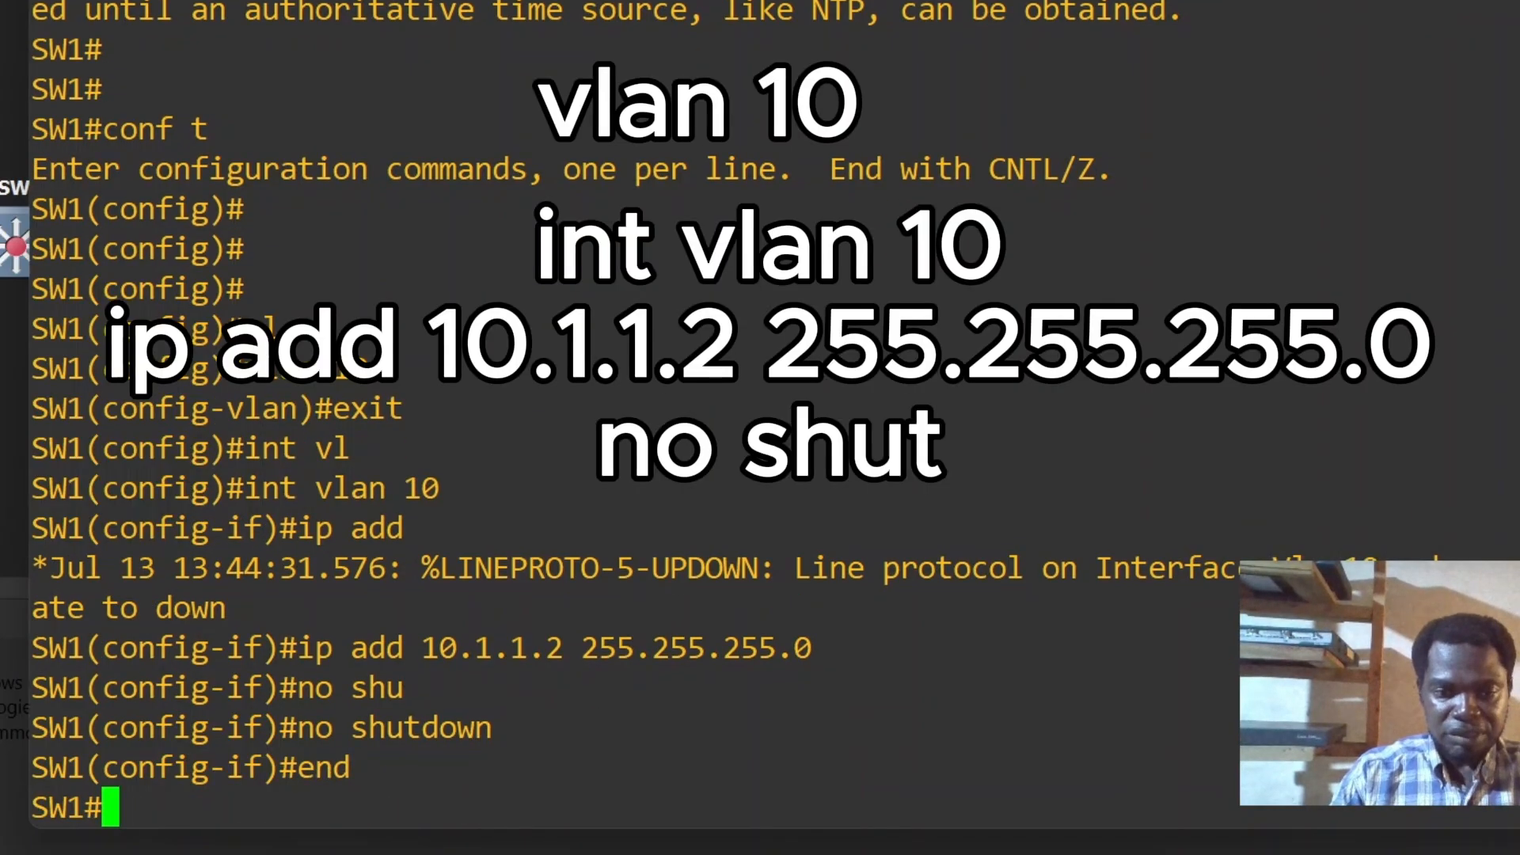
- Check the addresses and status of SW1's interfaces with sh ip int br
key("Return")
type("sh ip int br")
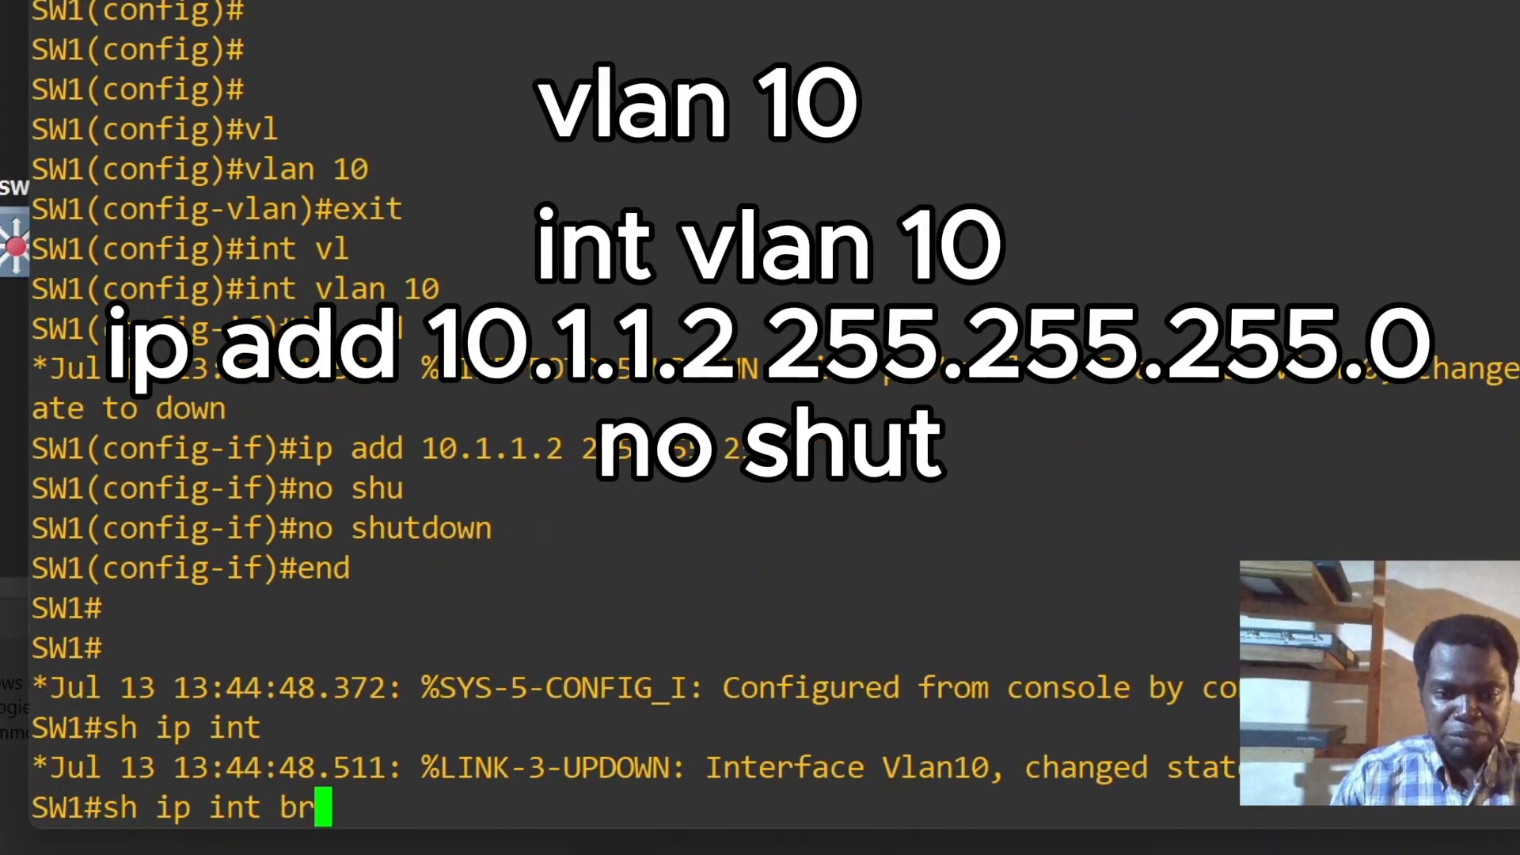
key("Return")
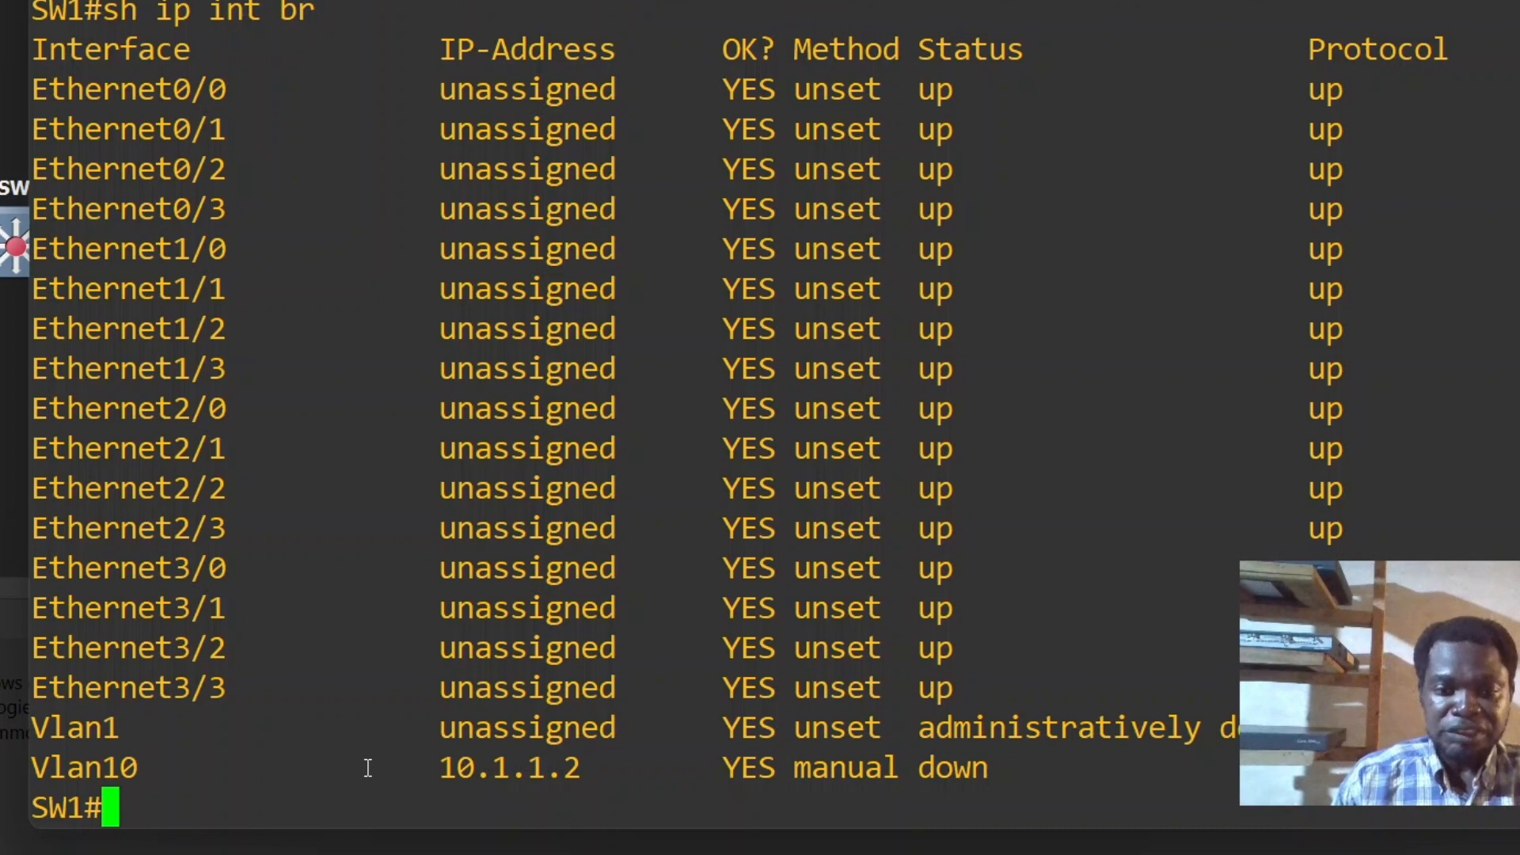
- Check the spanning-tree instance for VLAN 10 on SW1 with sh spanning-tree vlan 10
type("sh spa")
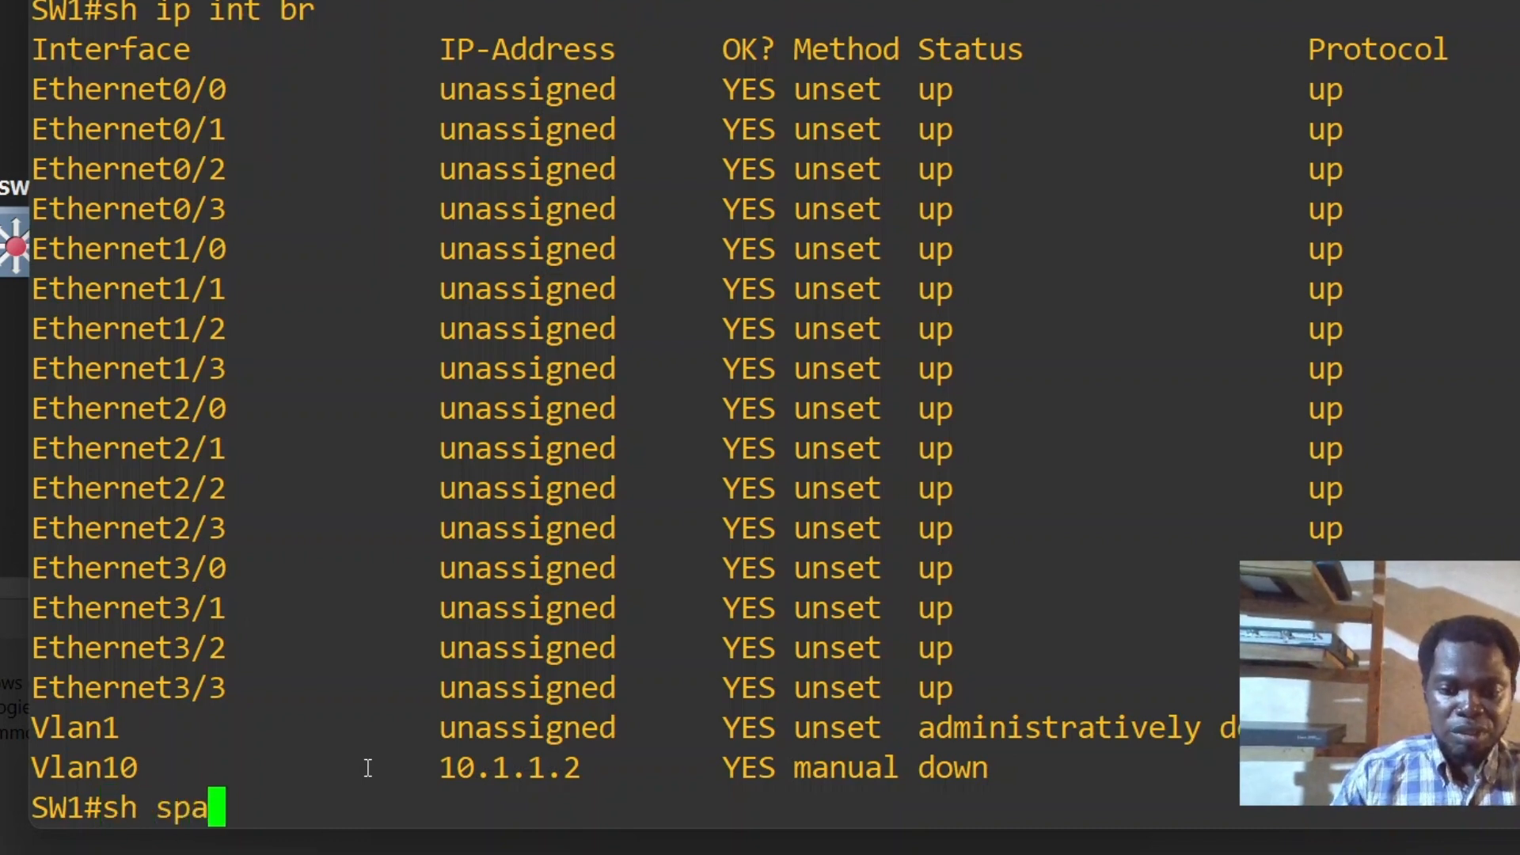
key("Tab")
type("vl")
key("Tab")
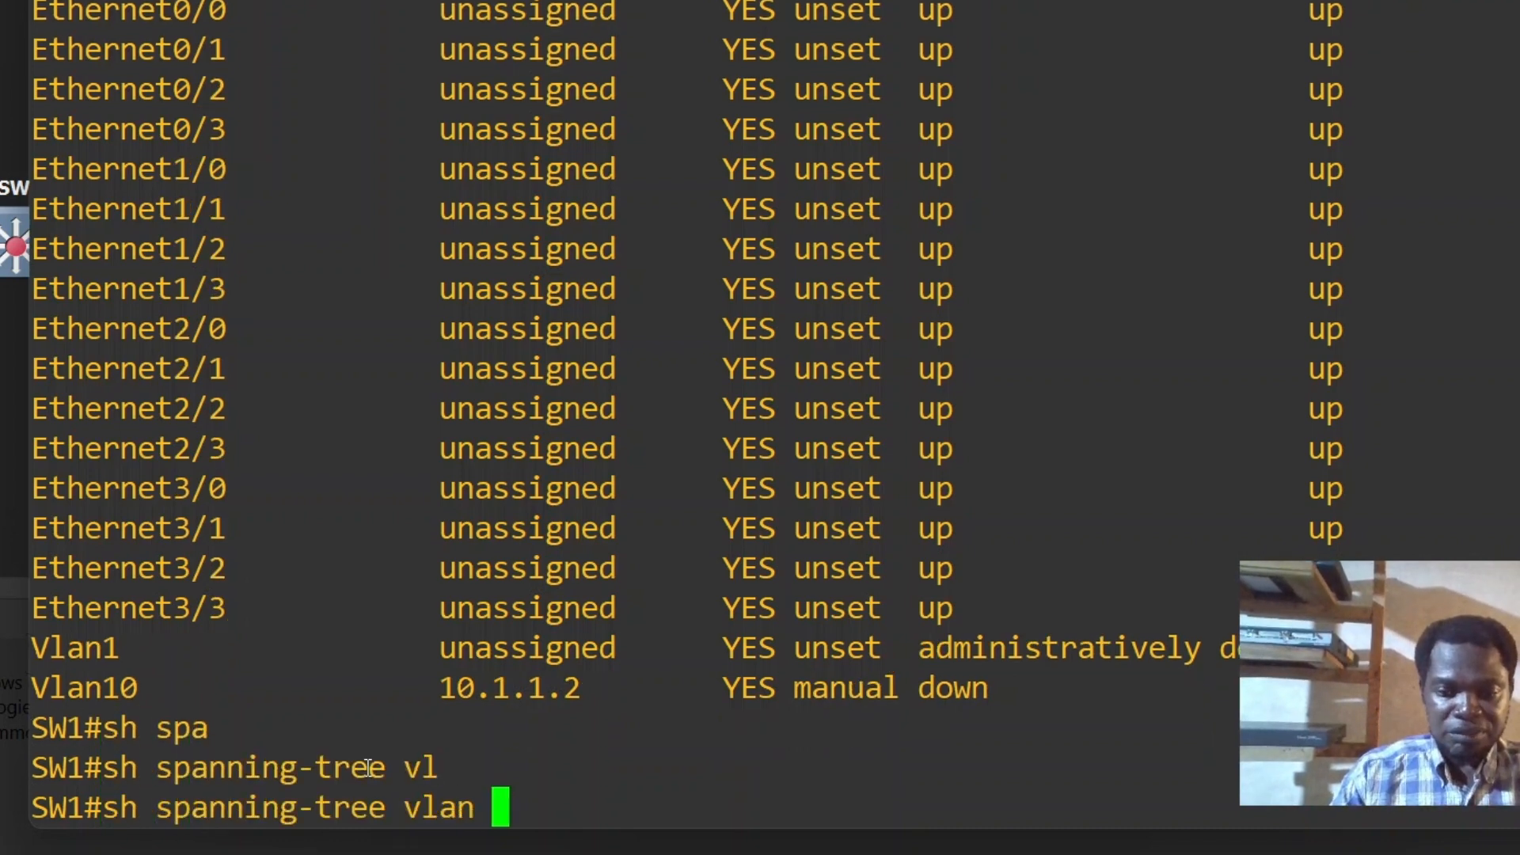
type("10")
key("Return")
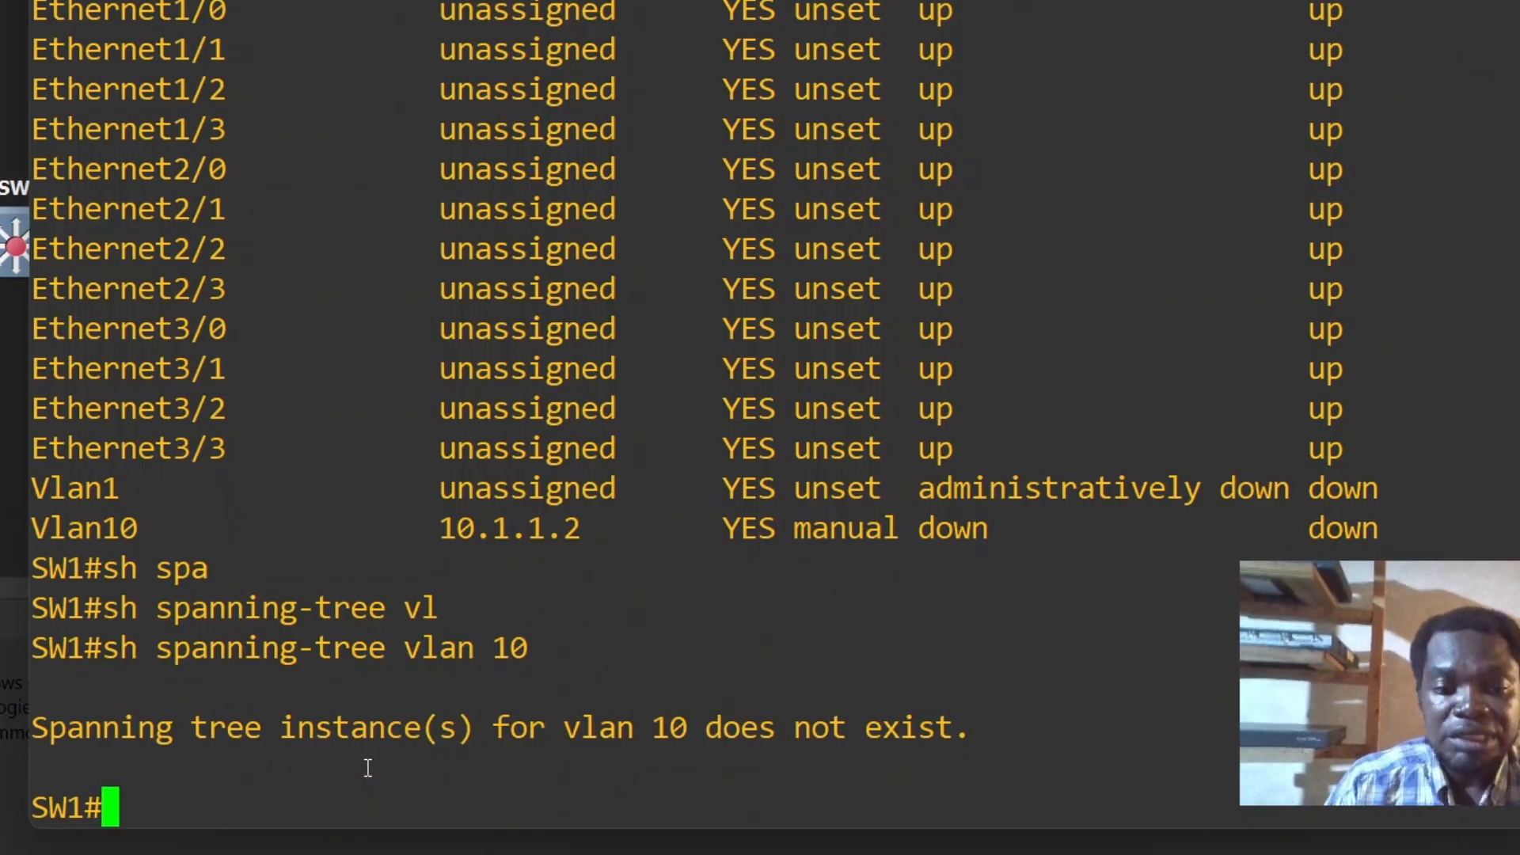
- Enter configuration mode on SW1 again with conf t and bring its console back to the front
type("t")
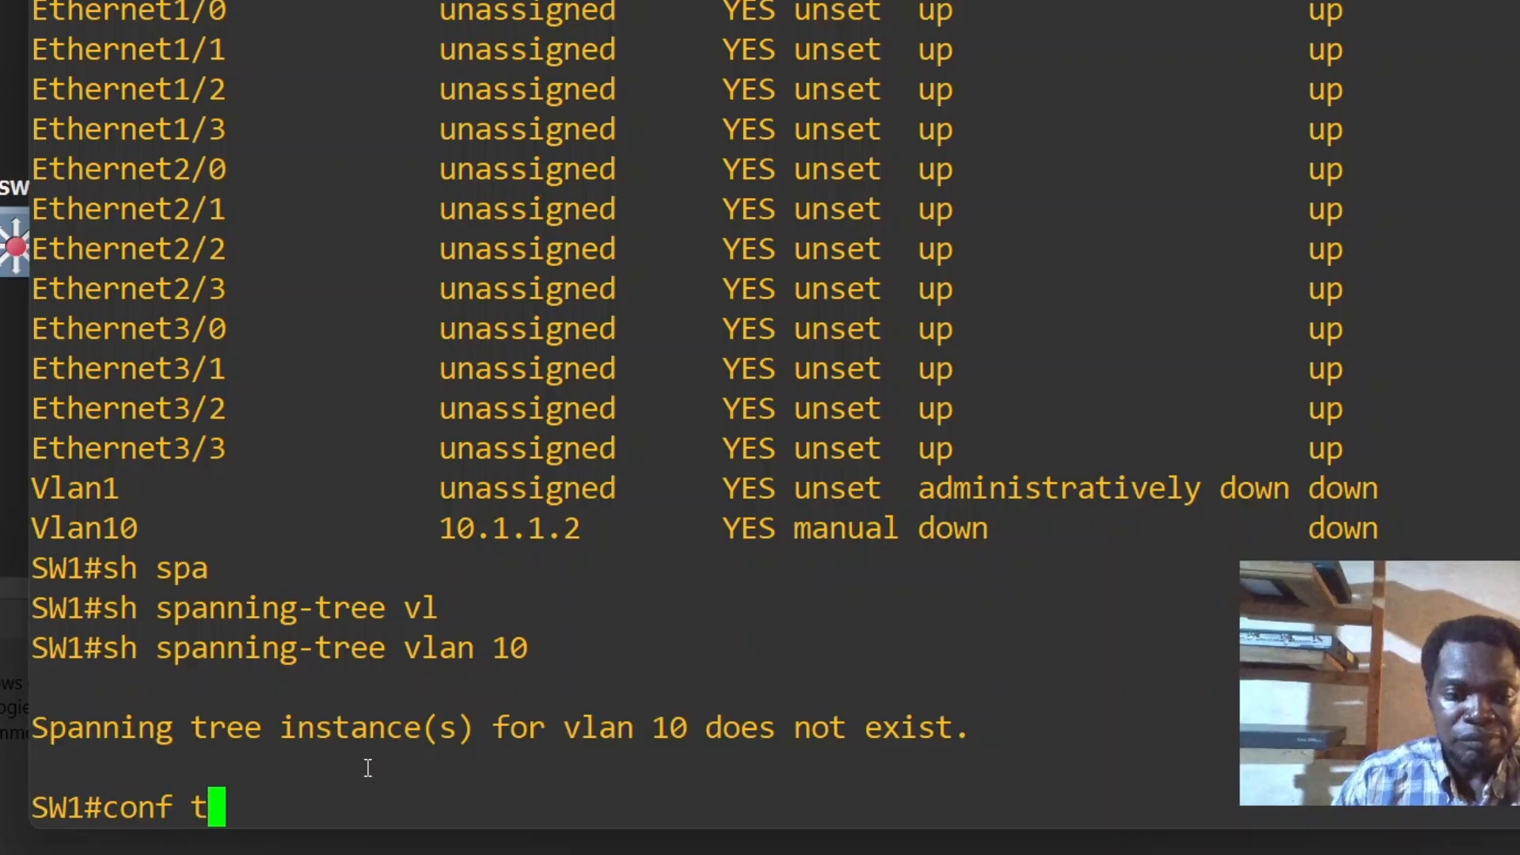
key("Return")
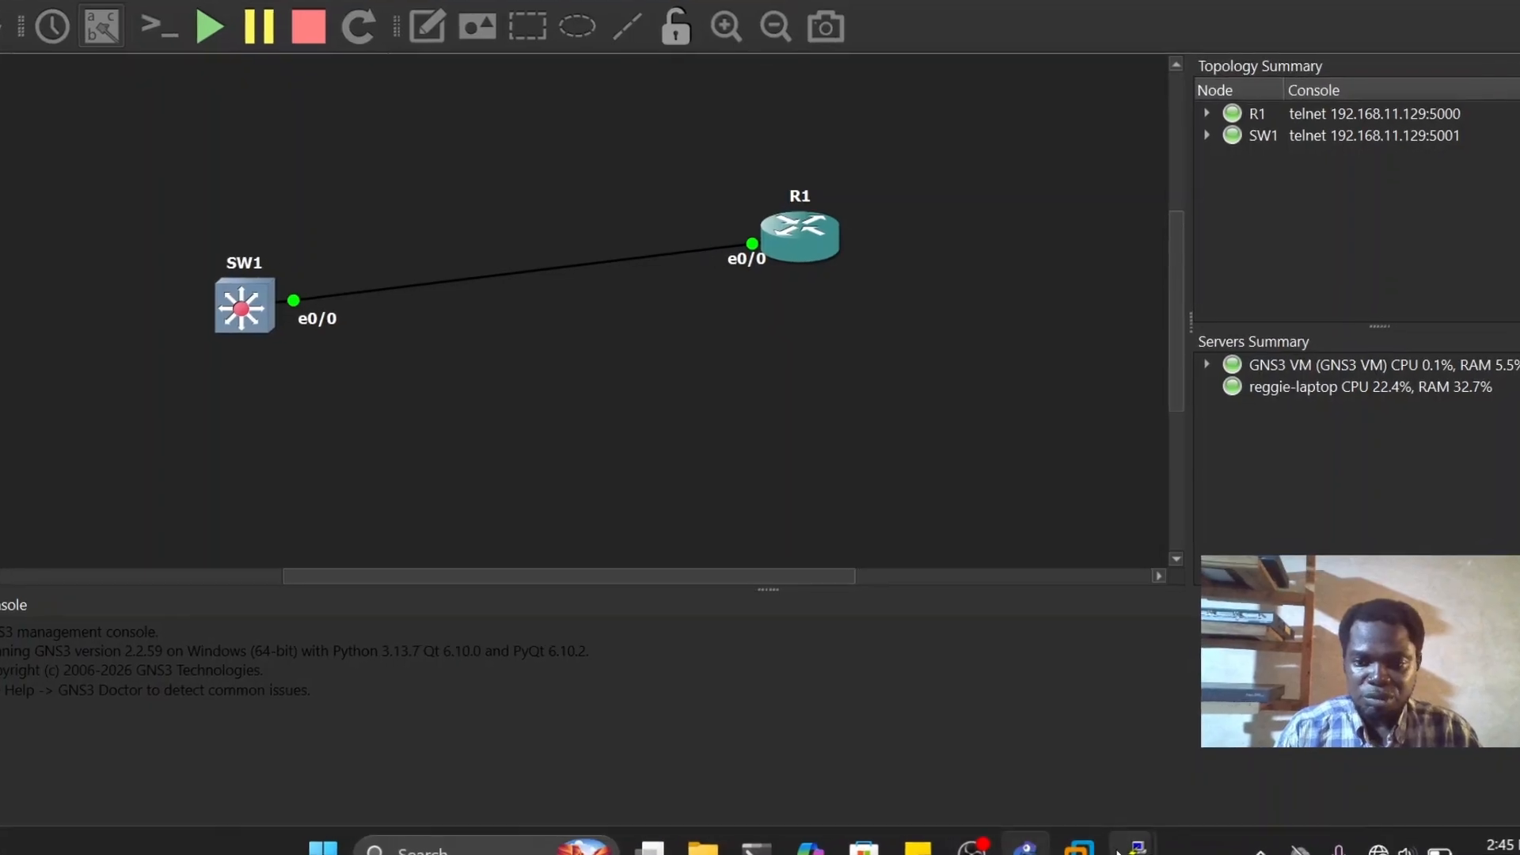
mouse_move(1132, 847)
left_click(1058, 761)
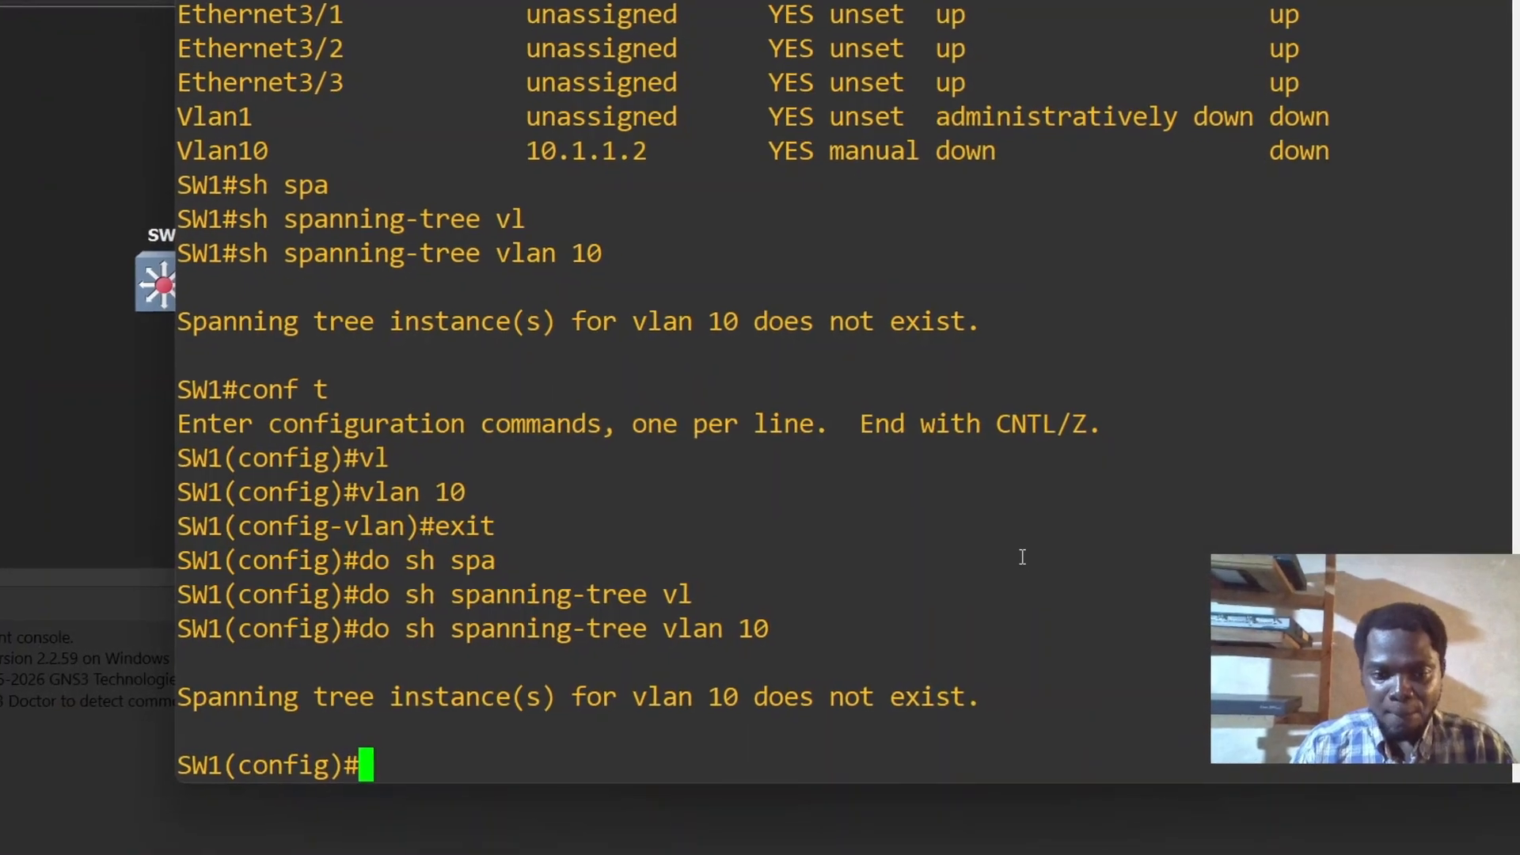
- Open SW1's interface e0/0 for configuration and set it to switchport mode access
key("Return")
type("int e")
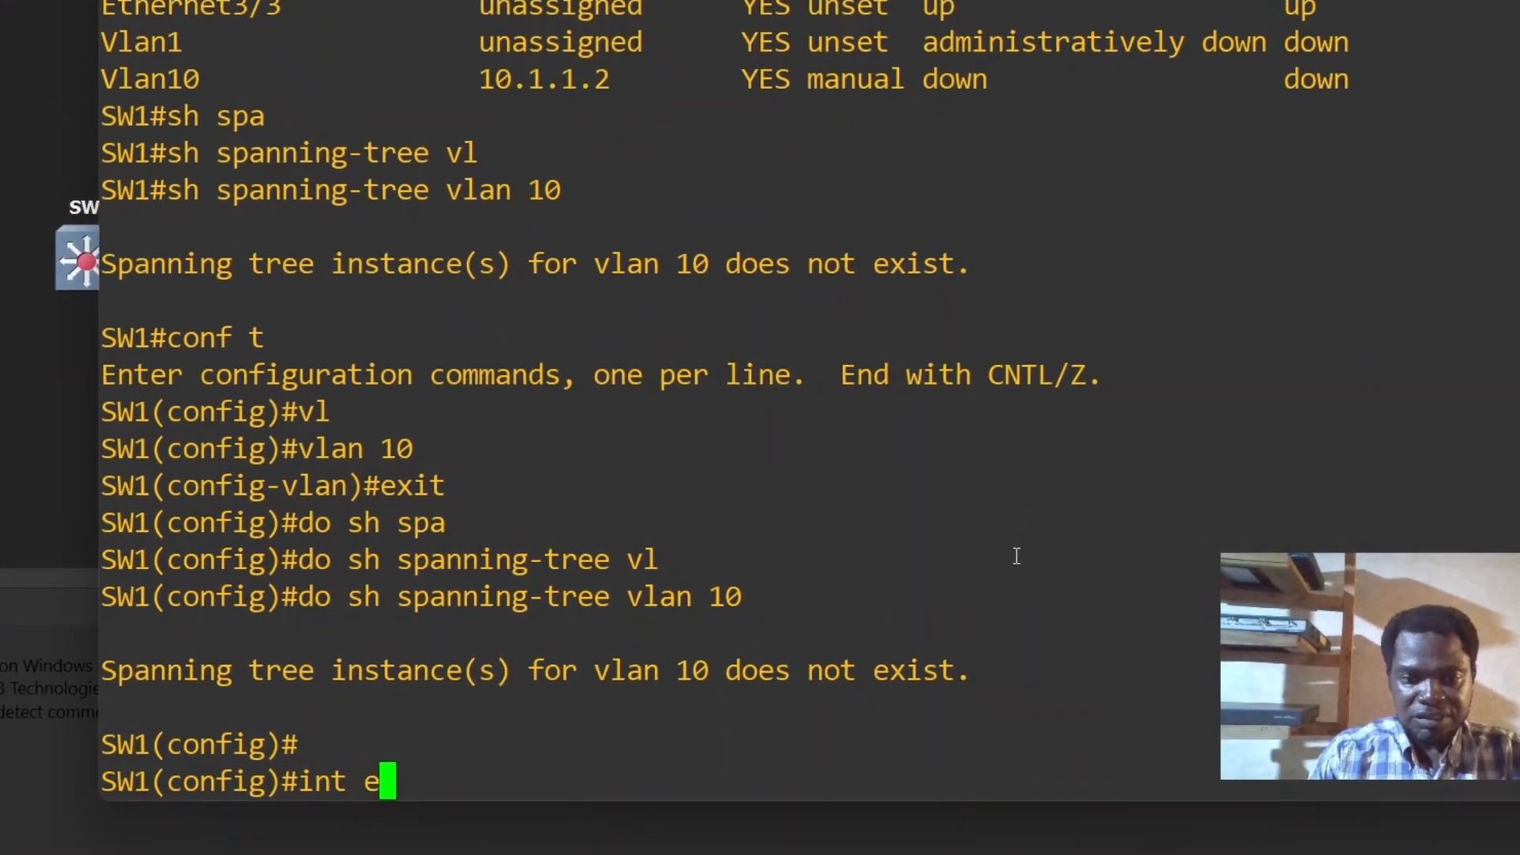
type("0/0")
key("Return")
type("sw")
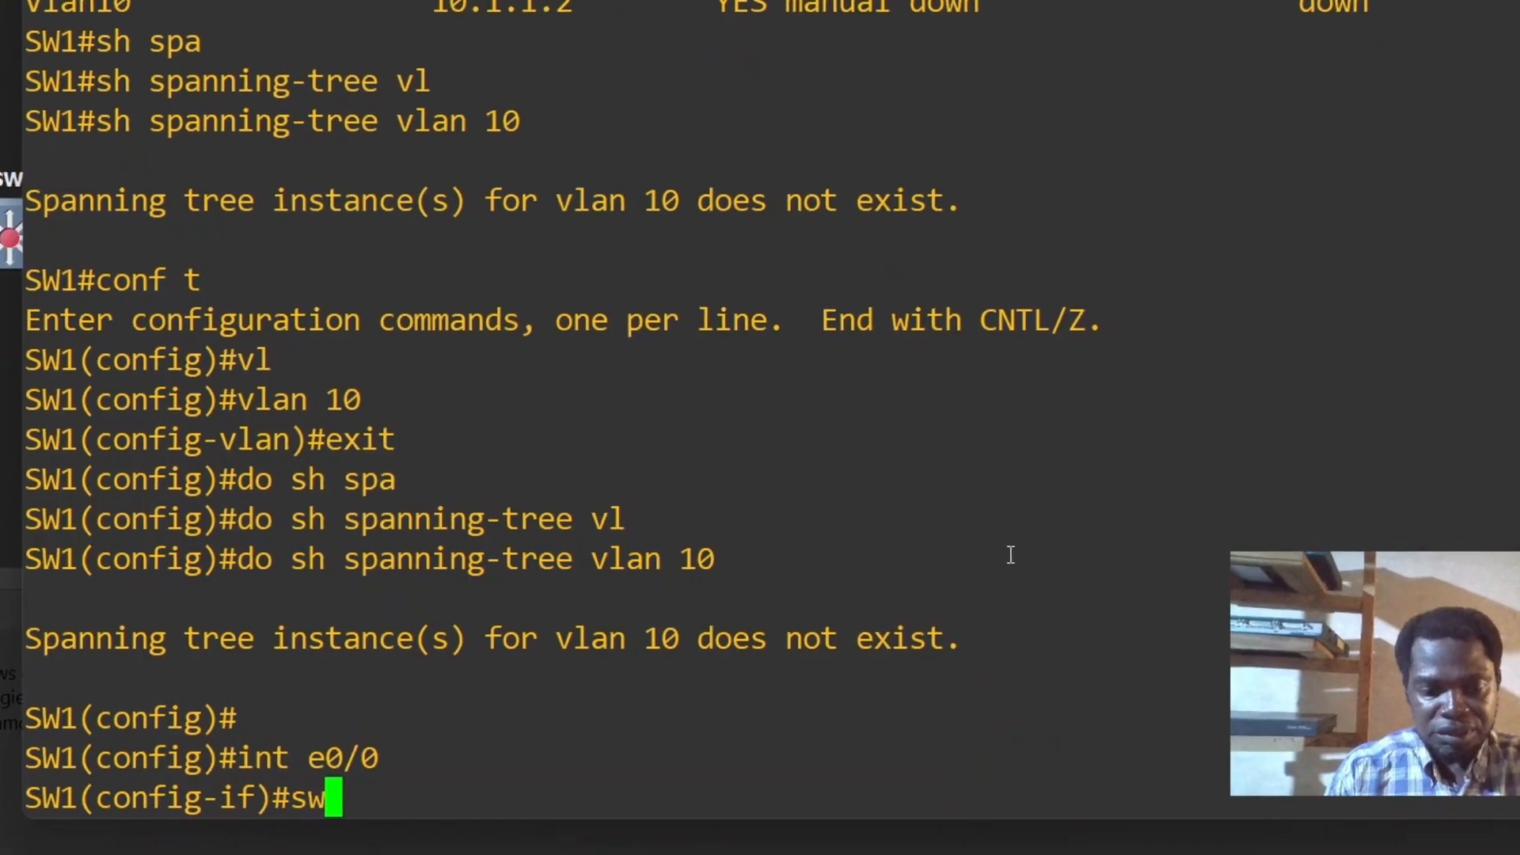
key("Tab")
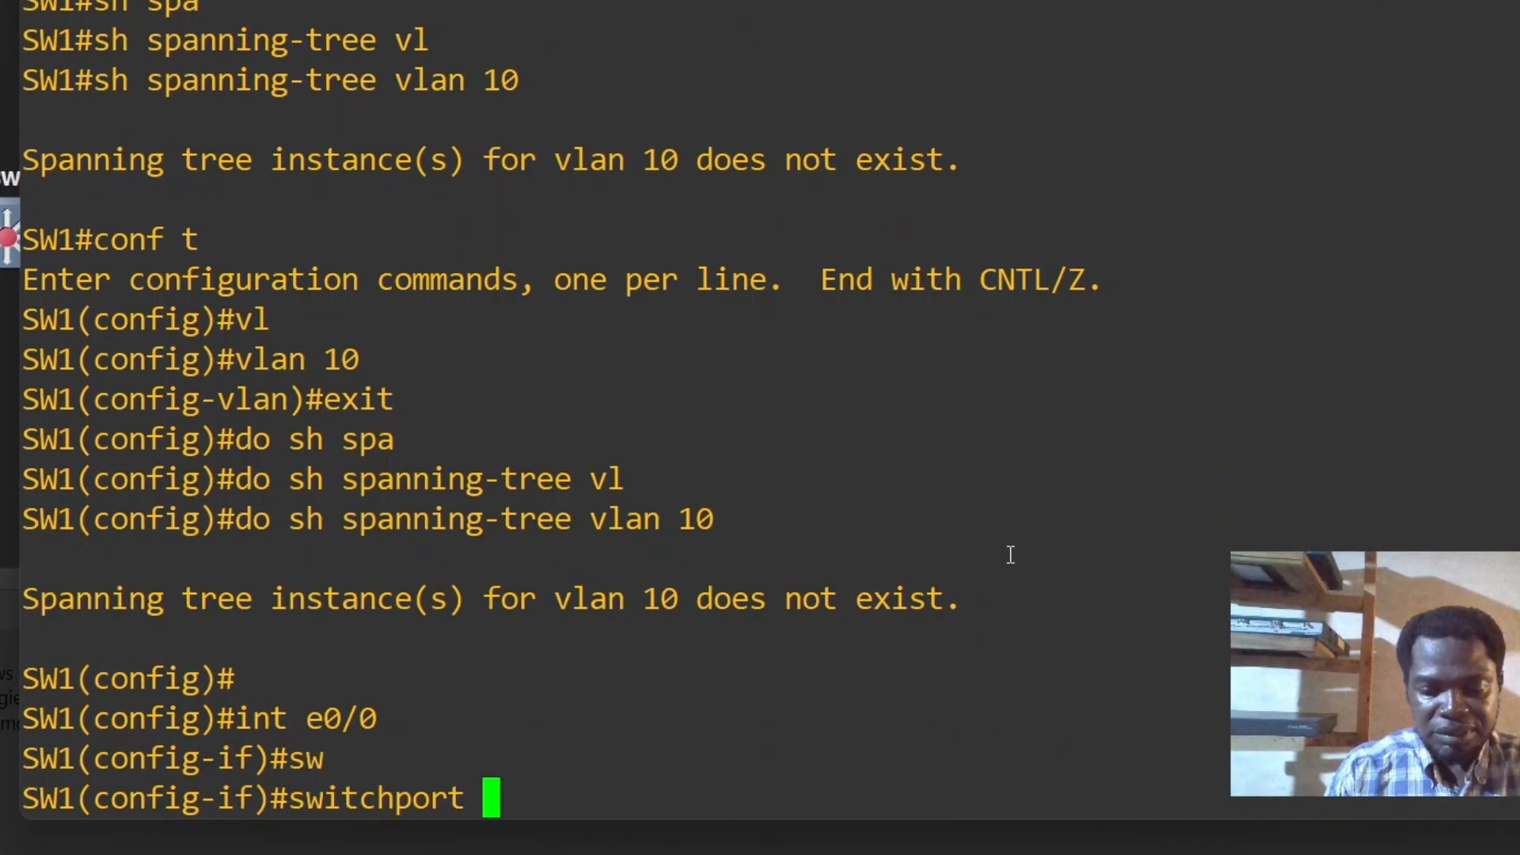
type("mo")
key("Tab")
type("de ace")
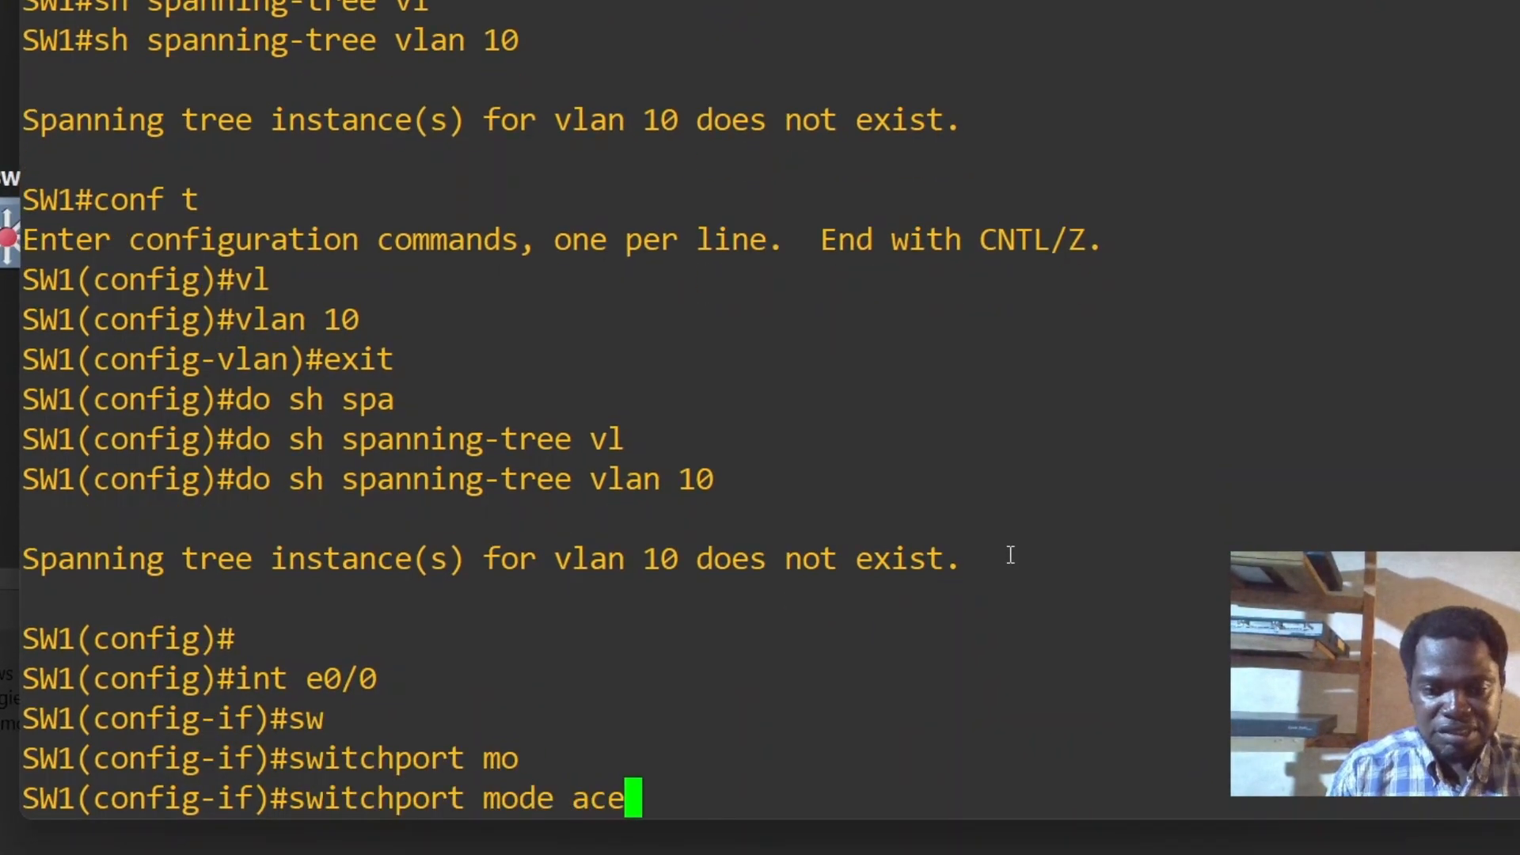
key("Tab")
key("BackSpace")
type("cc")
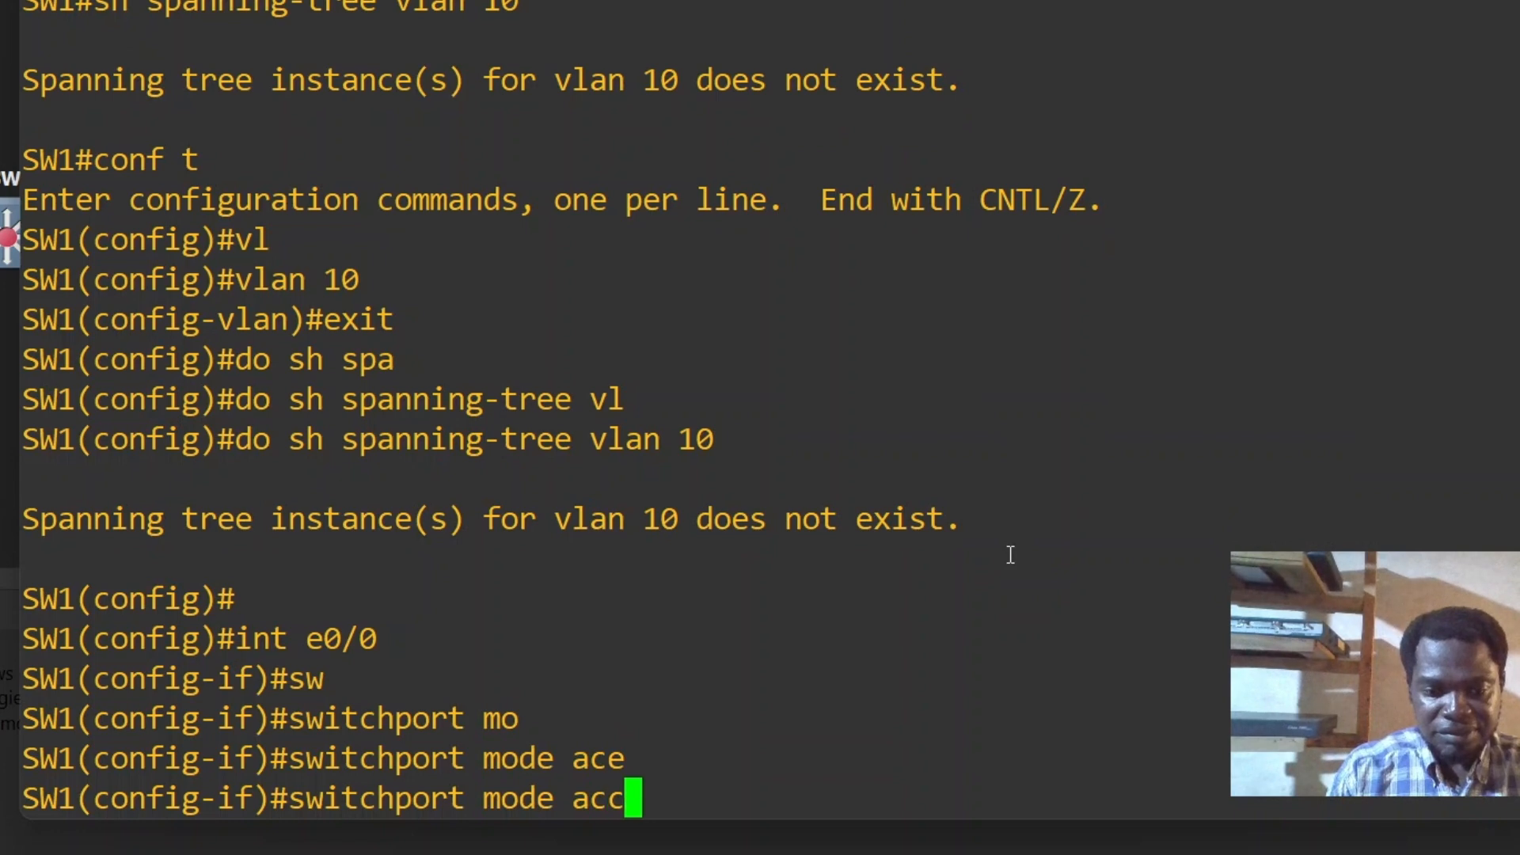
key("Tab")
key("Return")
- Assign SW1's interface e0/0 to VLAN 10 with switchport access vlan 10
type("sw")
key("Tab")
type("a")
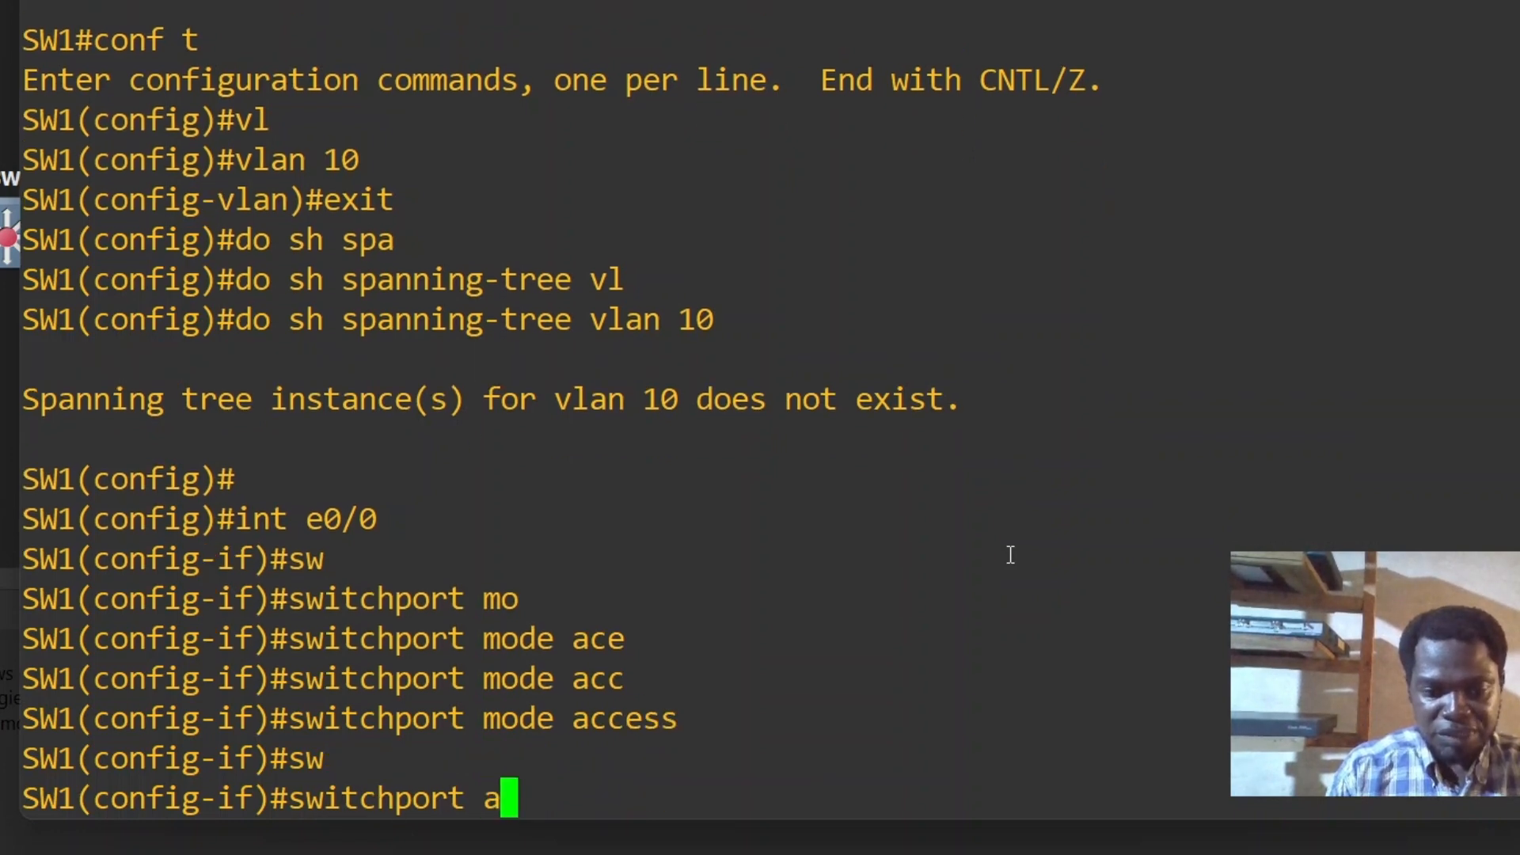
type("c")
key("Tab")
type("vl")
key("Tab")
type("10")
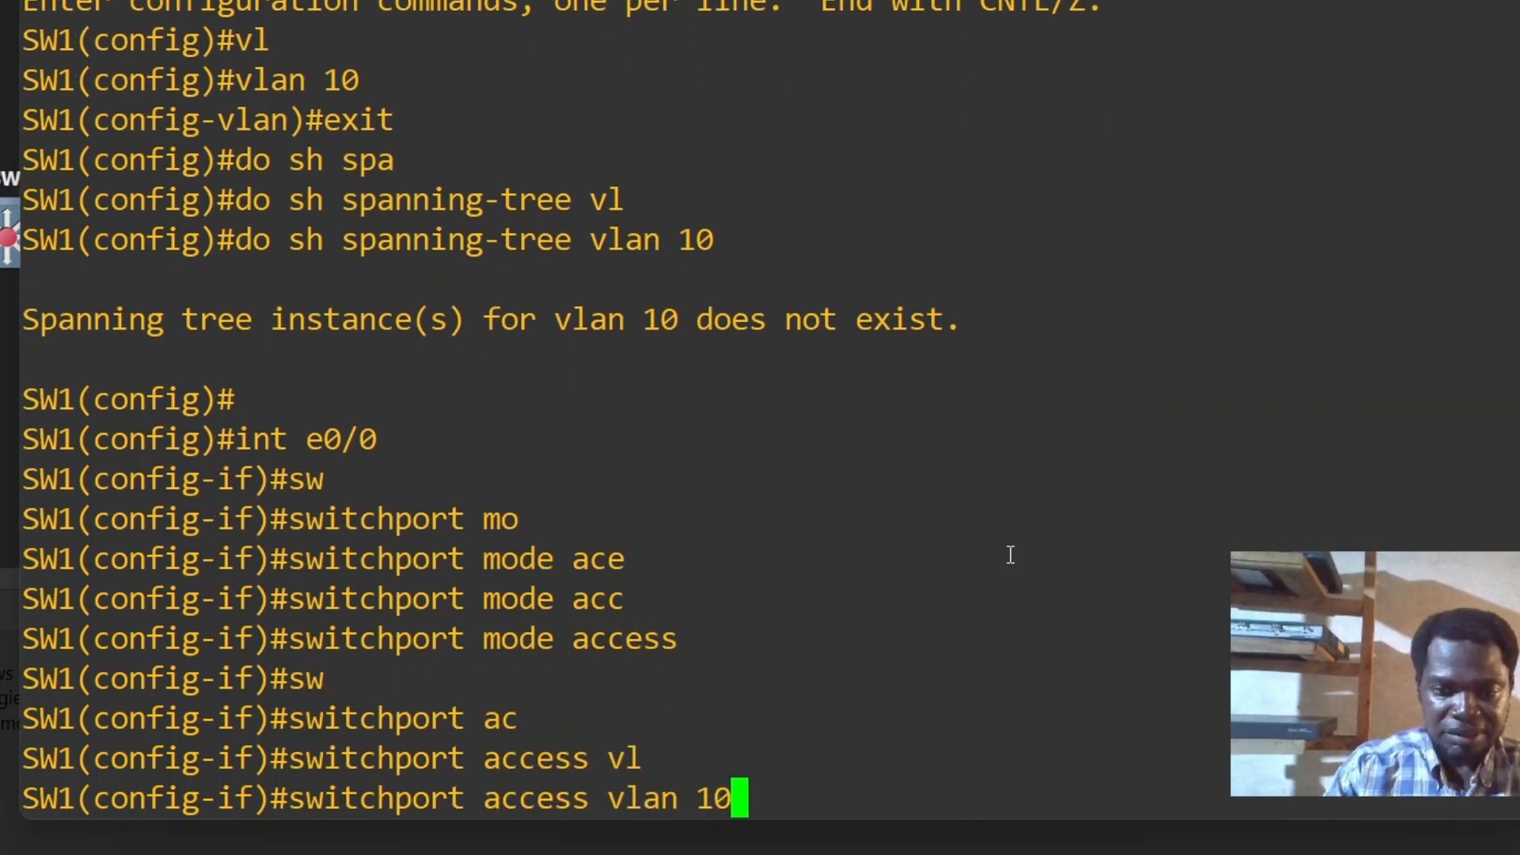
key("Return")
- Leave interface configuration on SW1 with exit and return to privileged mode with end
type("ex")
key("Tab")
key("Return")
type("end")
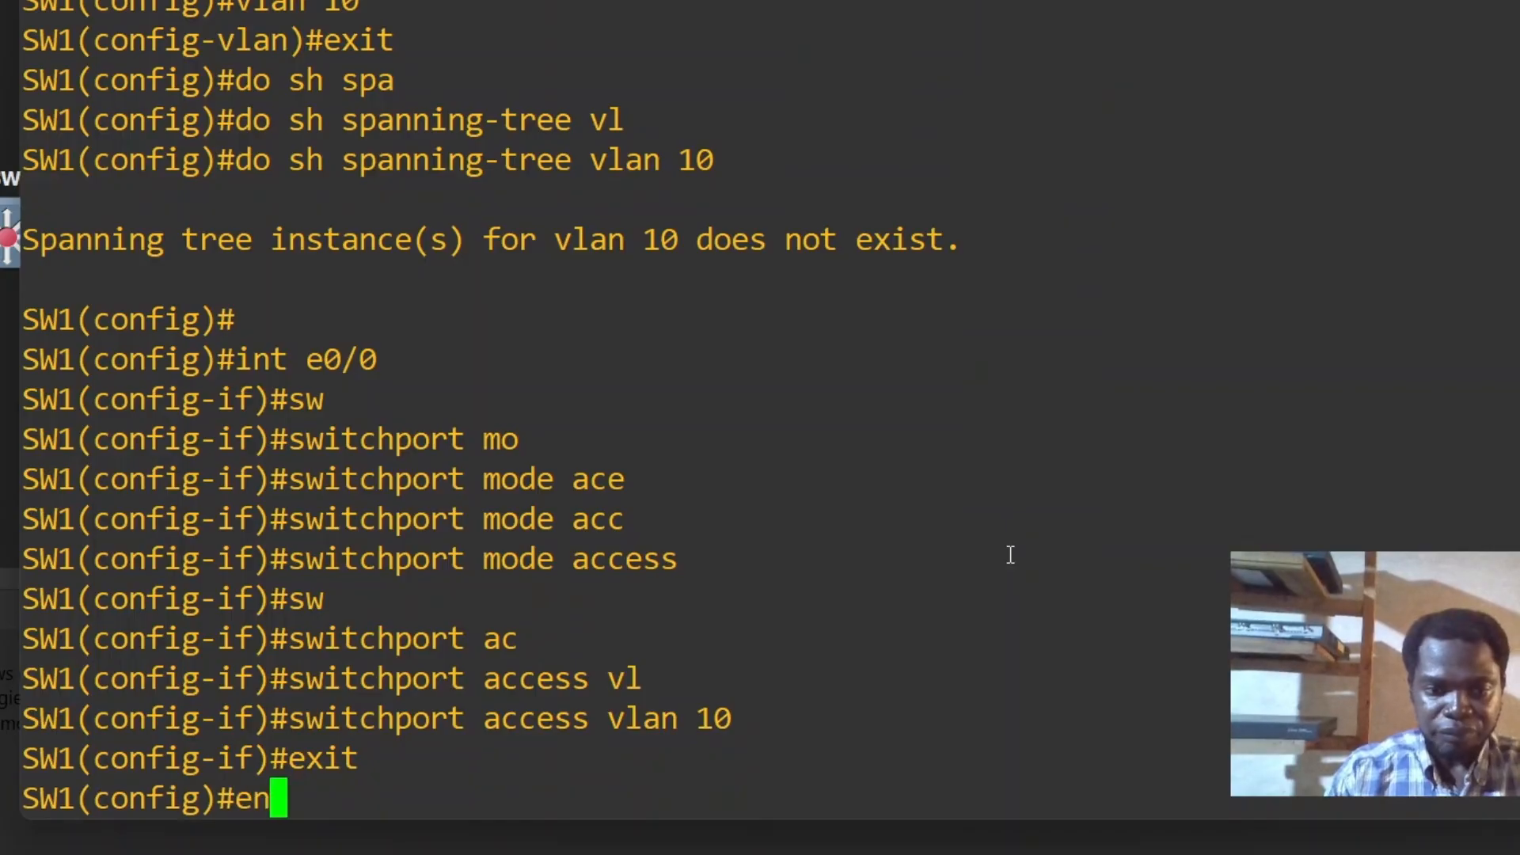
key("Return")
key("Return")
- Check VLAN 10's spanning tree on SW1 with sh spanning-tree vlan 10, running the command again to refresh the port state
type("sh sp")
key("Tab")
type("vl")
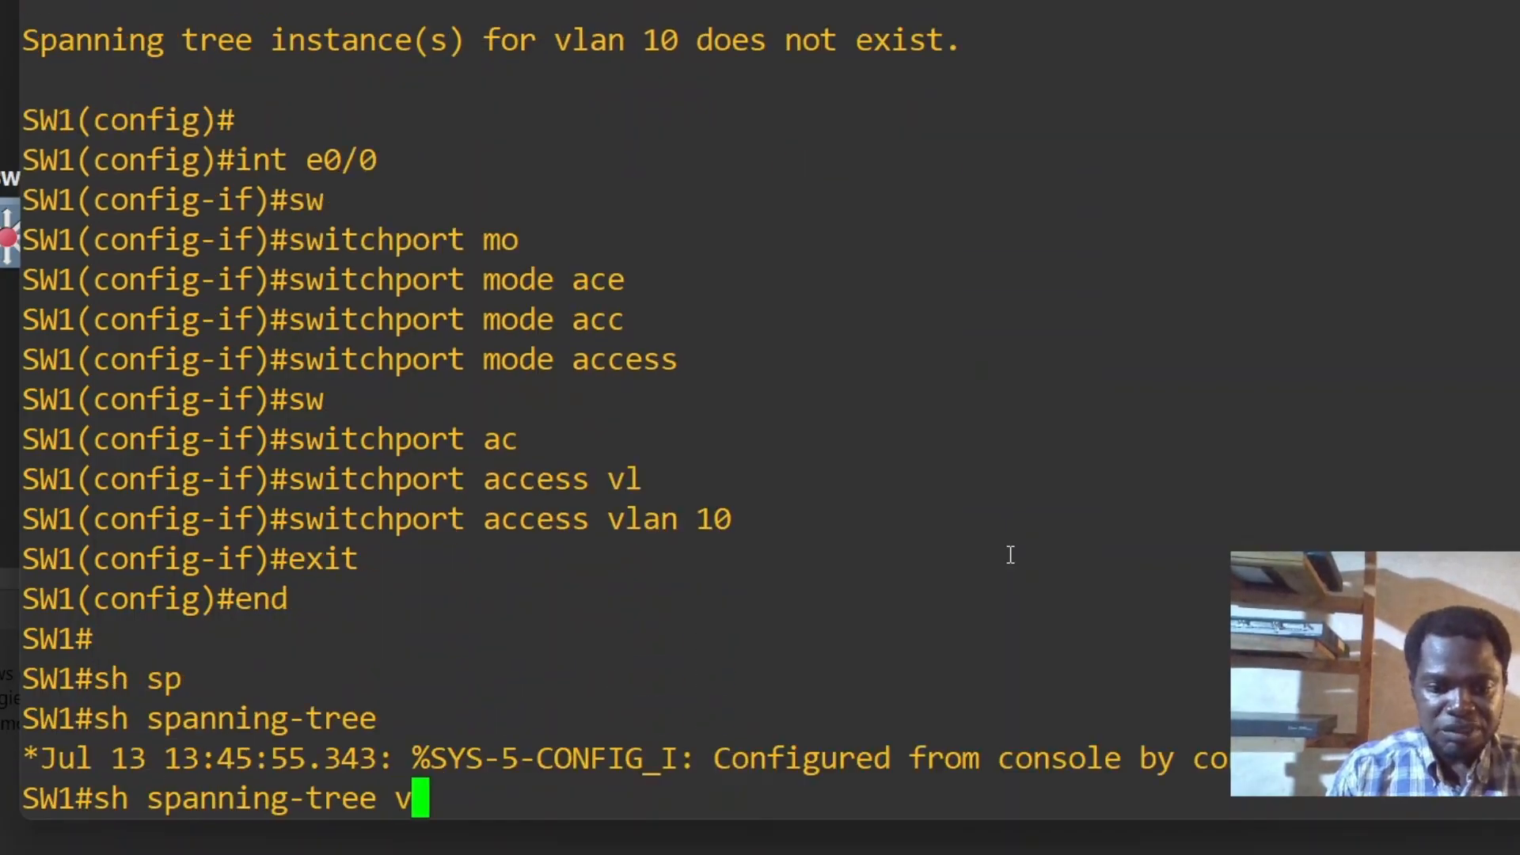
key("Tab")
type("10")
key("Return")
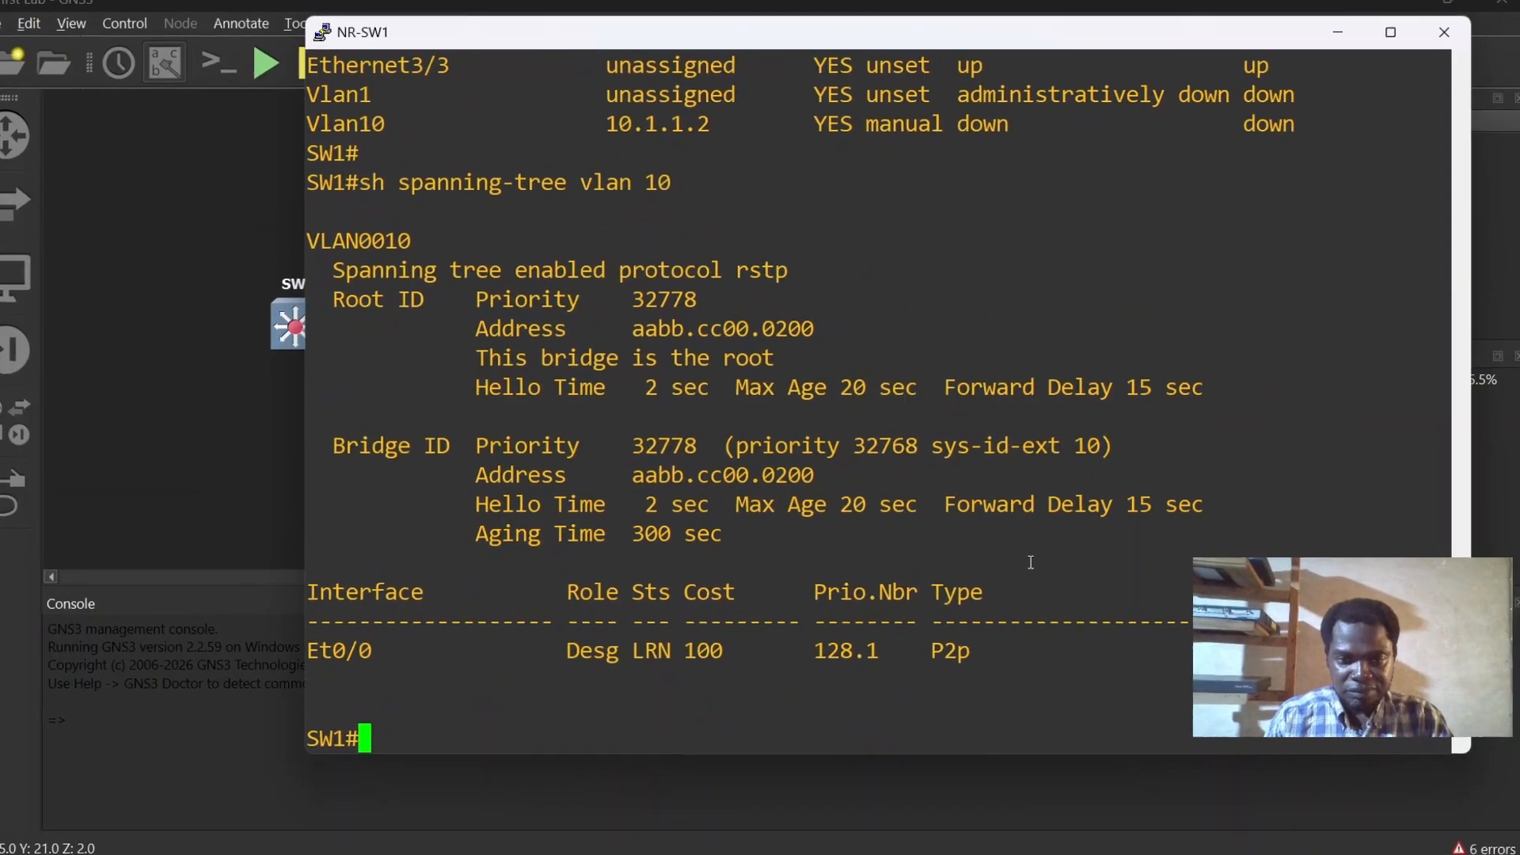
key("Return")
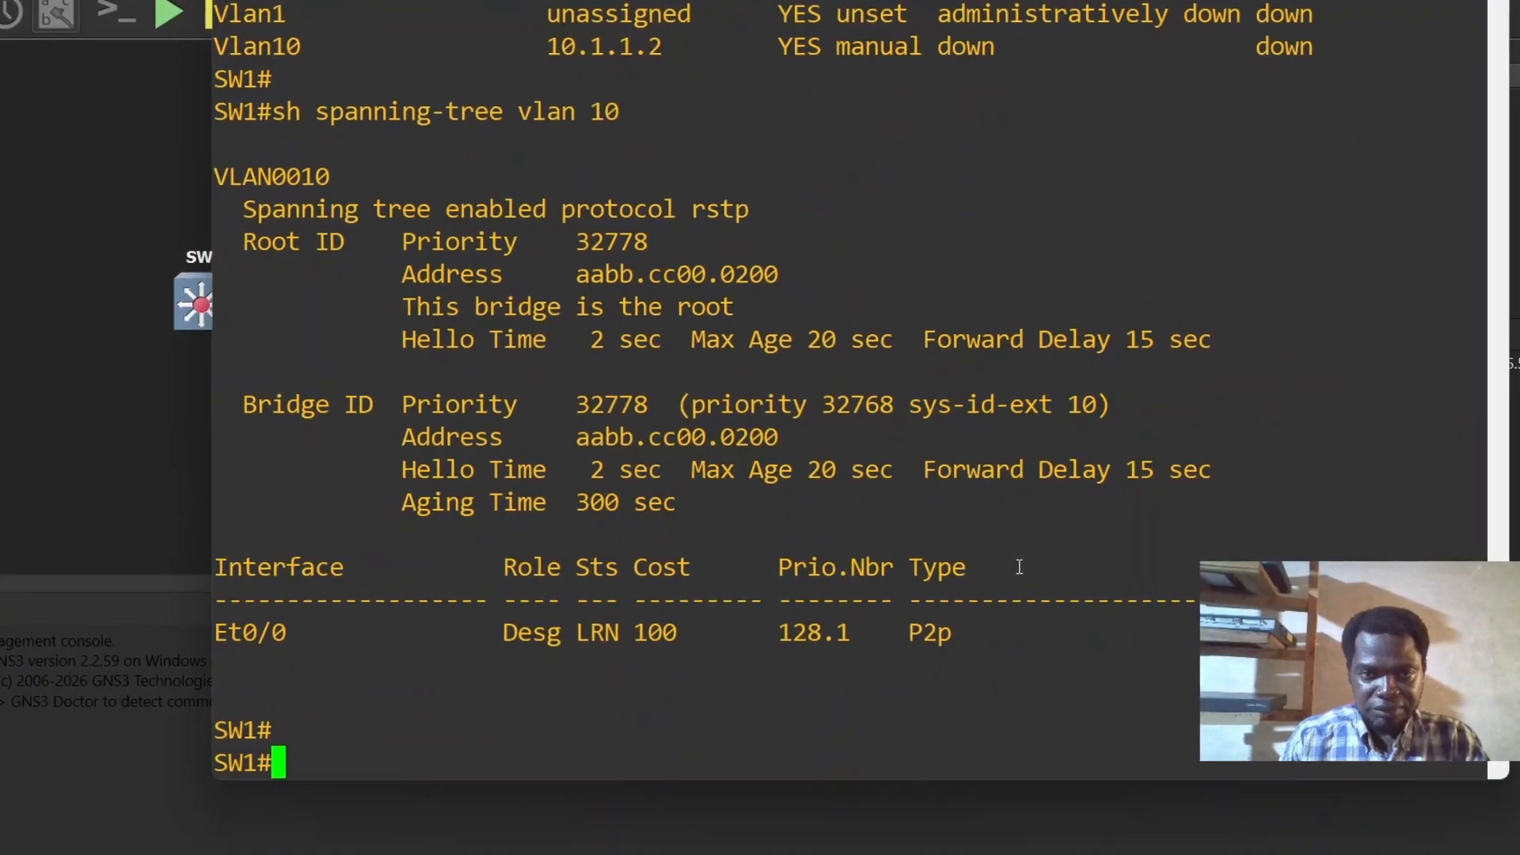
key("Up")
key("Return")
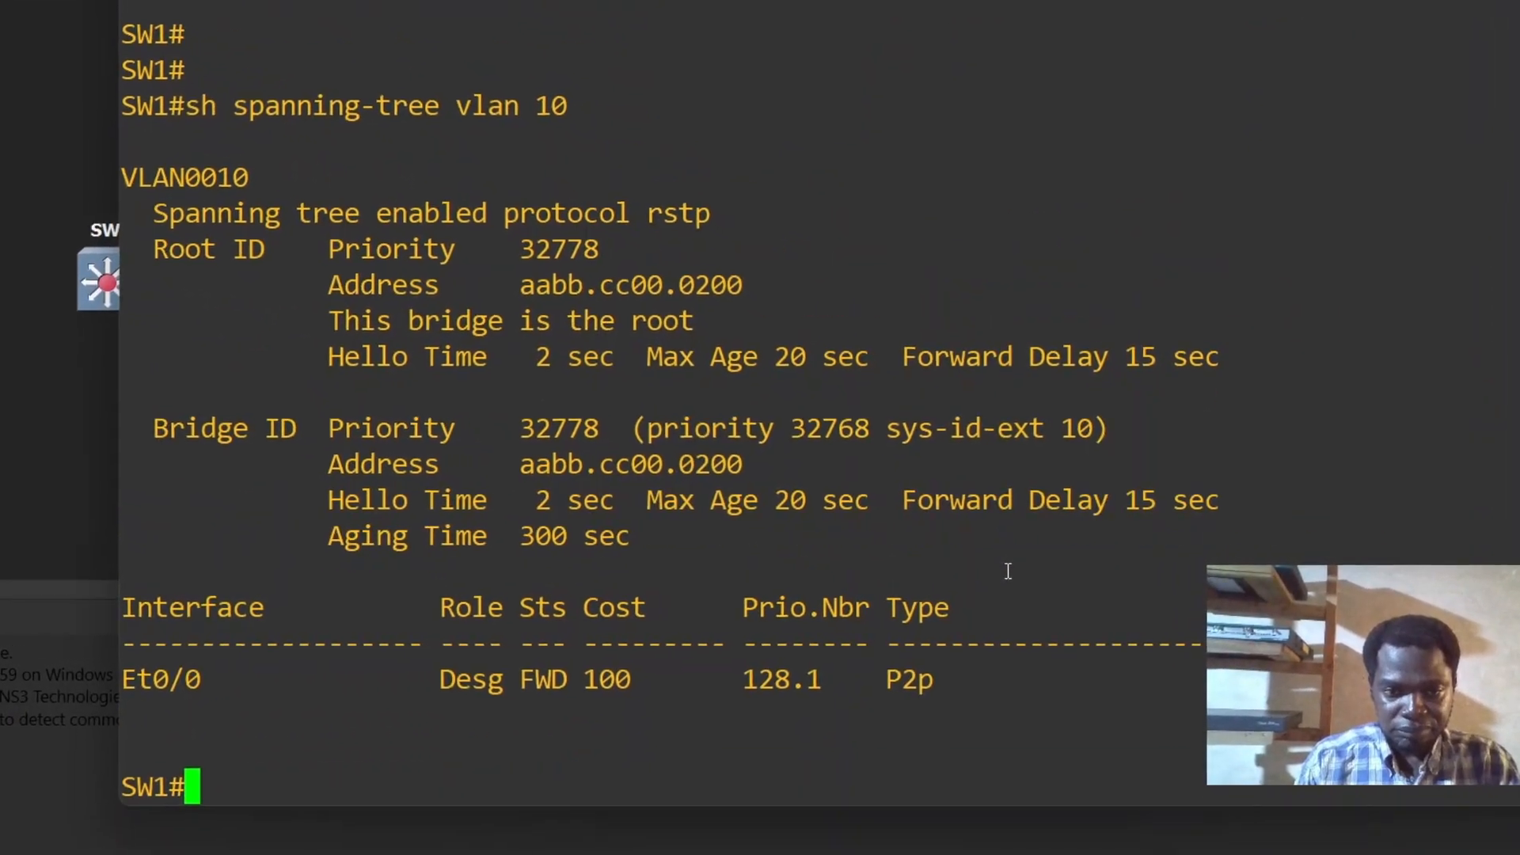
- Check the addresses and status of SW1's interfaces again with sh ip int br
key("Return")
key("Up")
key("Up")
key("Return")
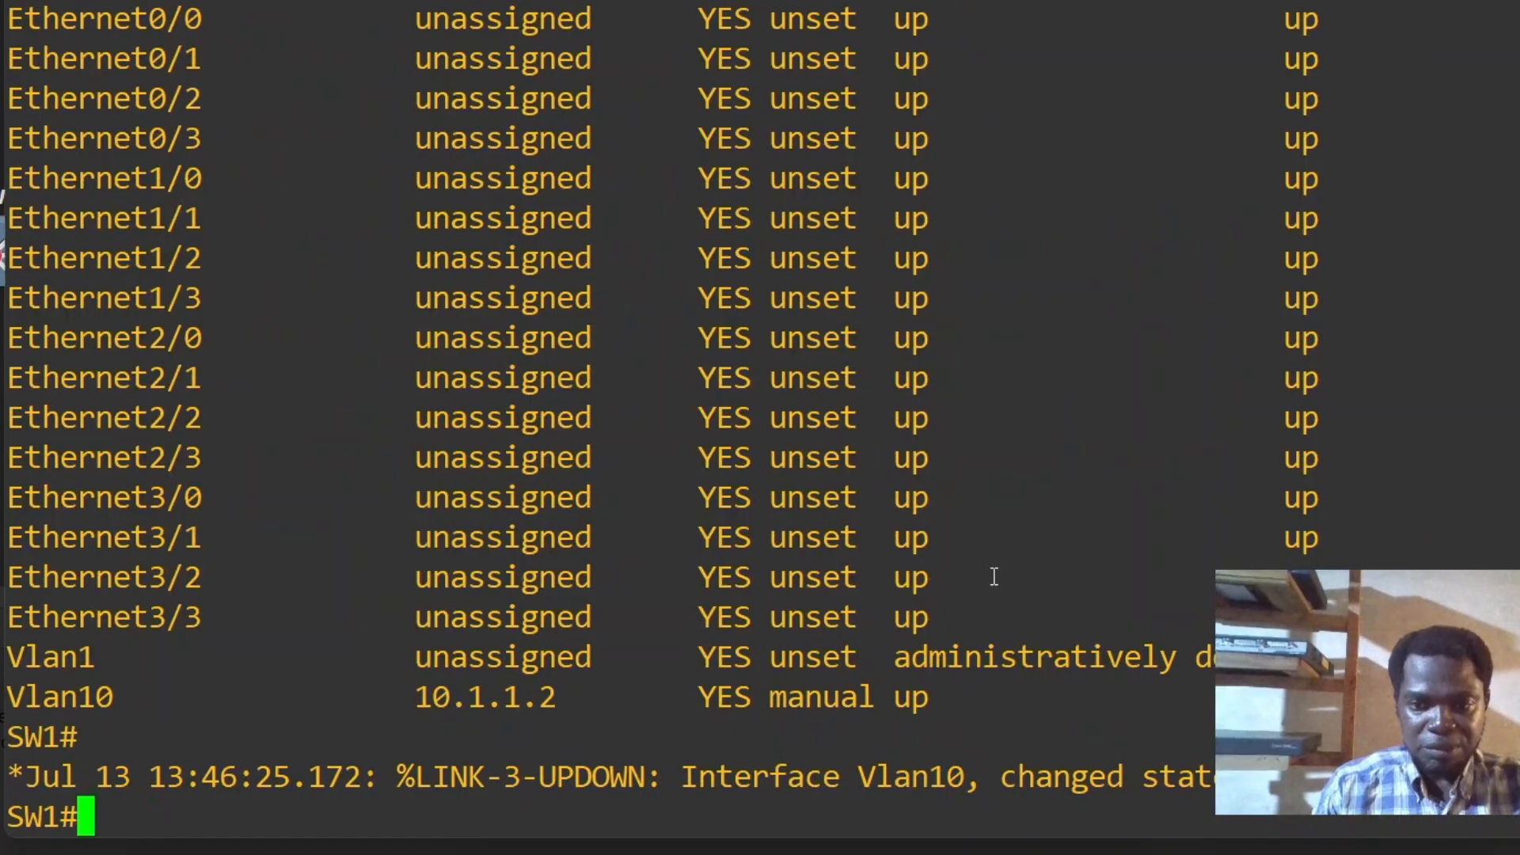
key("Return")
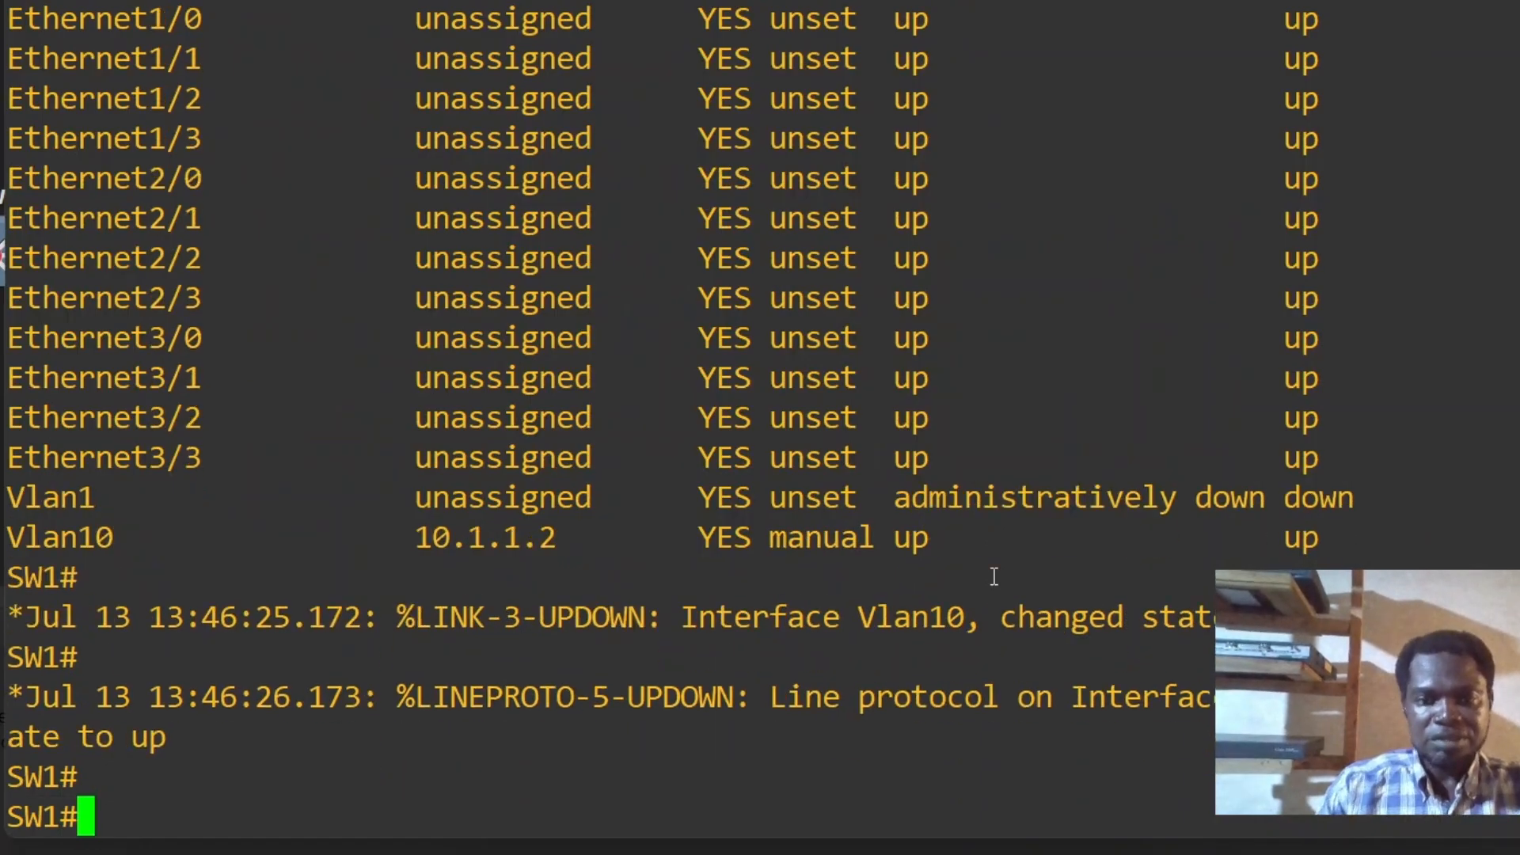
key("Return")
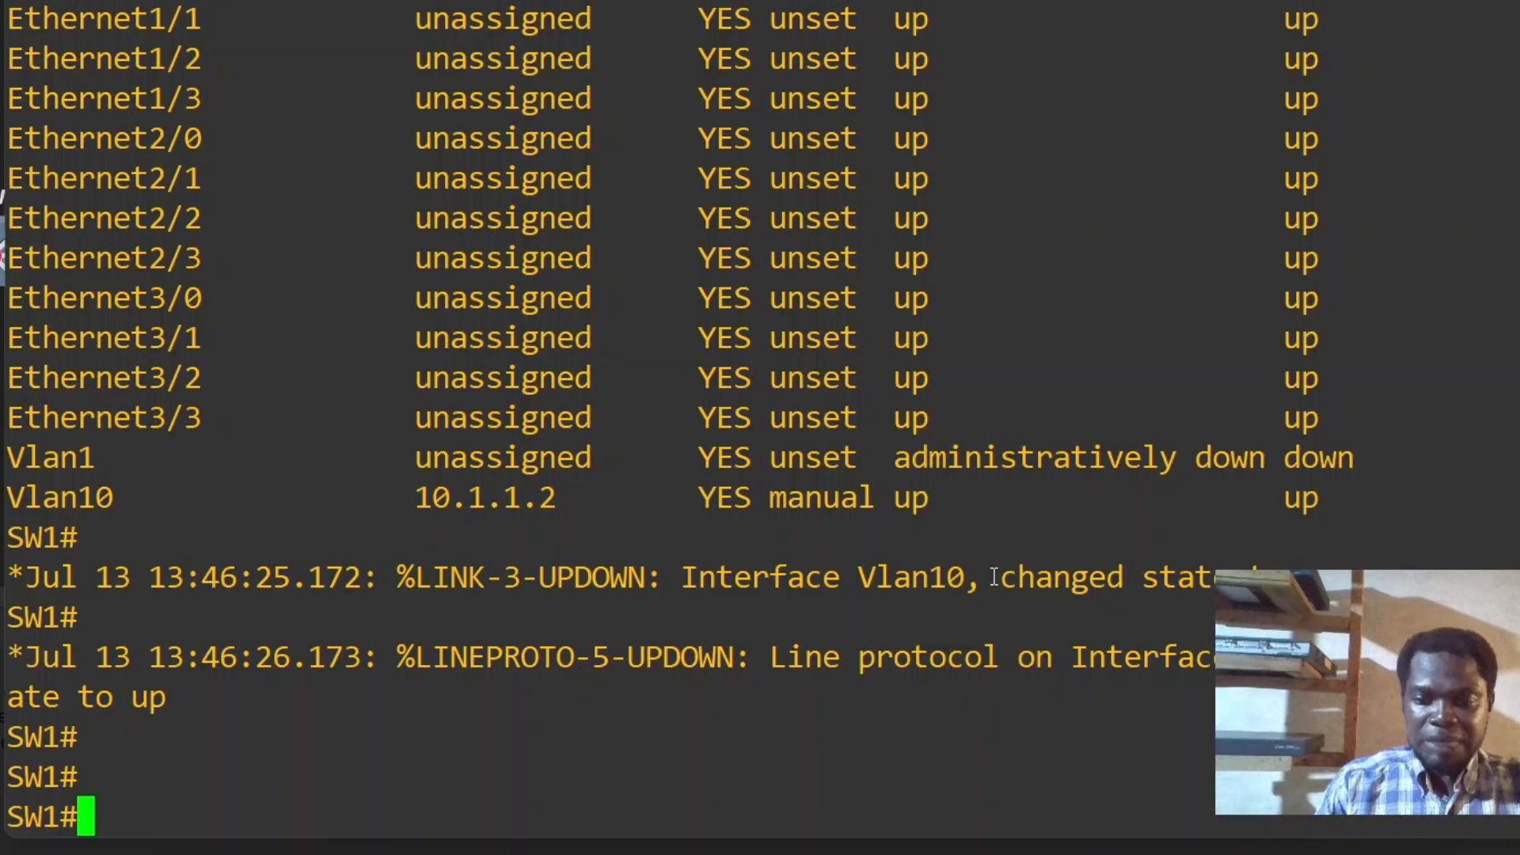
- Test connectivity from SW1 to R1 with ping 10.1.1.1
type("ping 1")
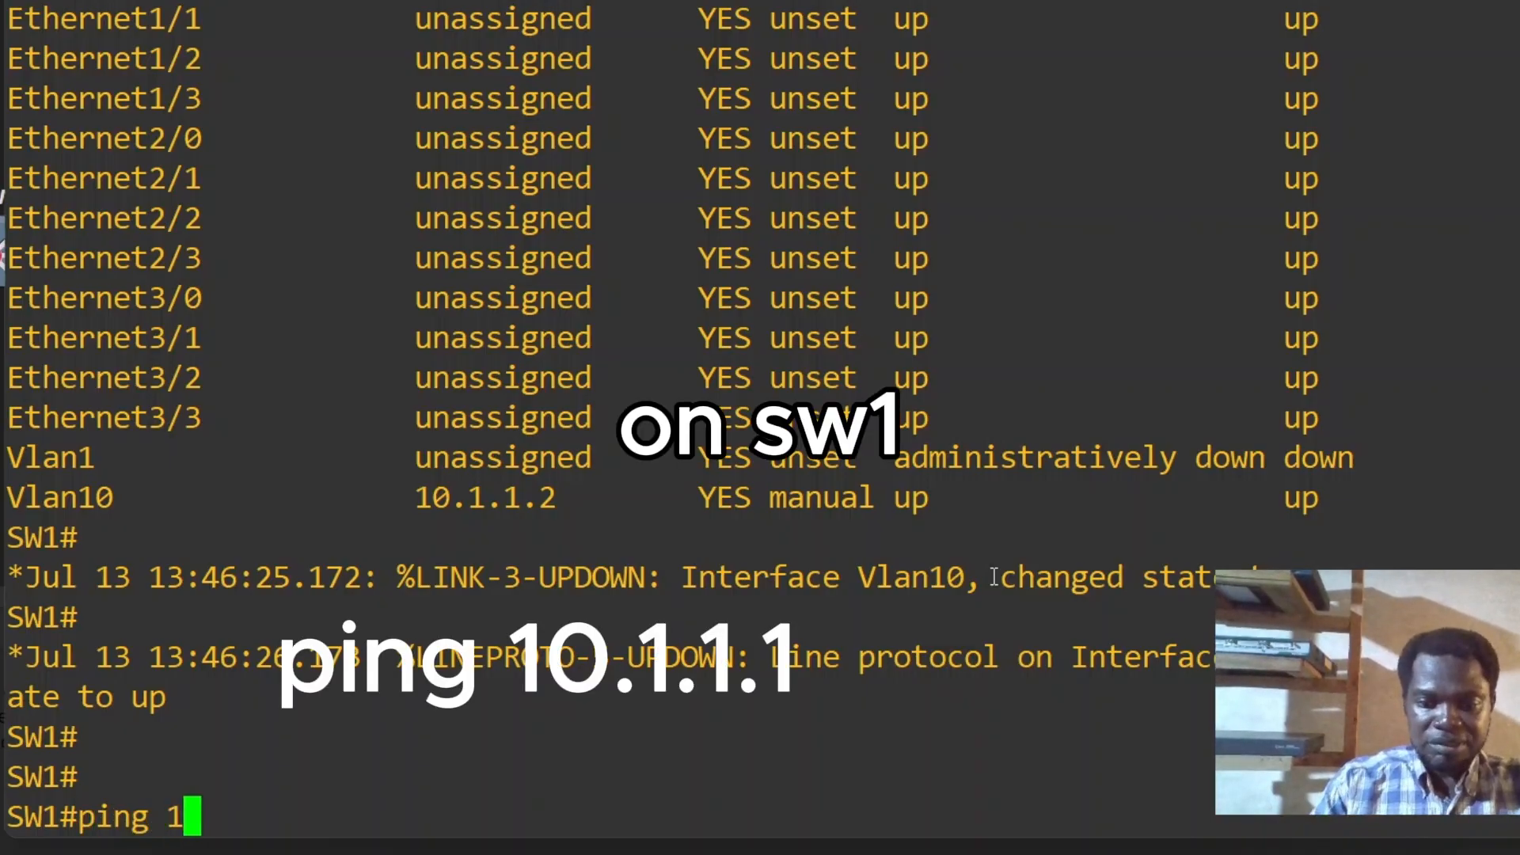
type("0.1.1.1")
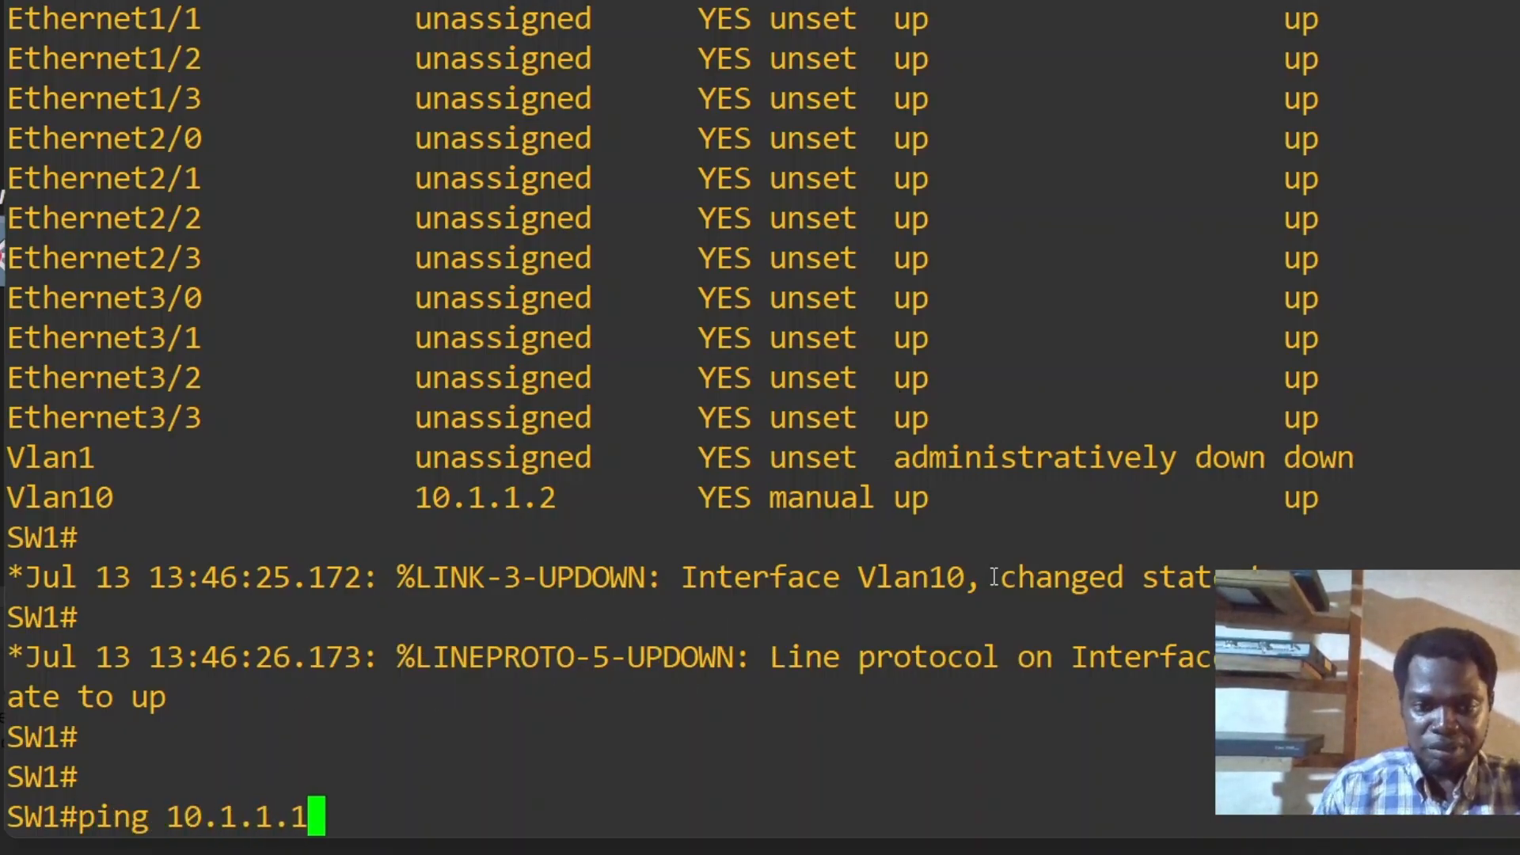
key("Return")
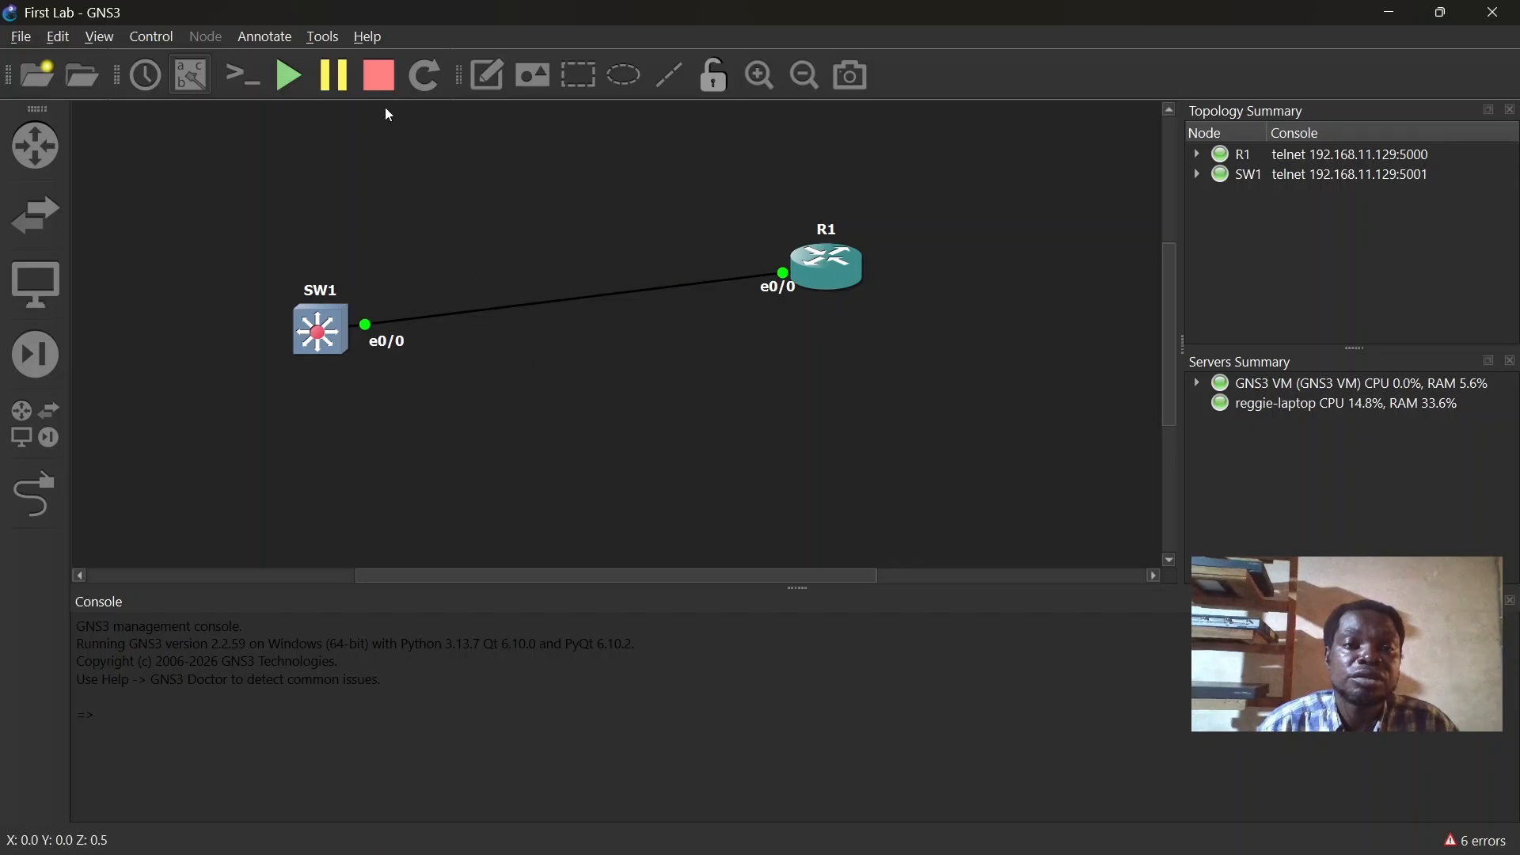
- Stop all devices in the First Lab project, then quit GNS3 and confirm the exit
left_click(381, 77)
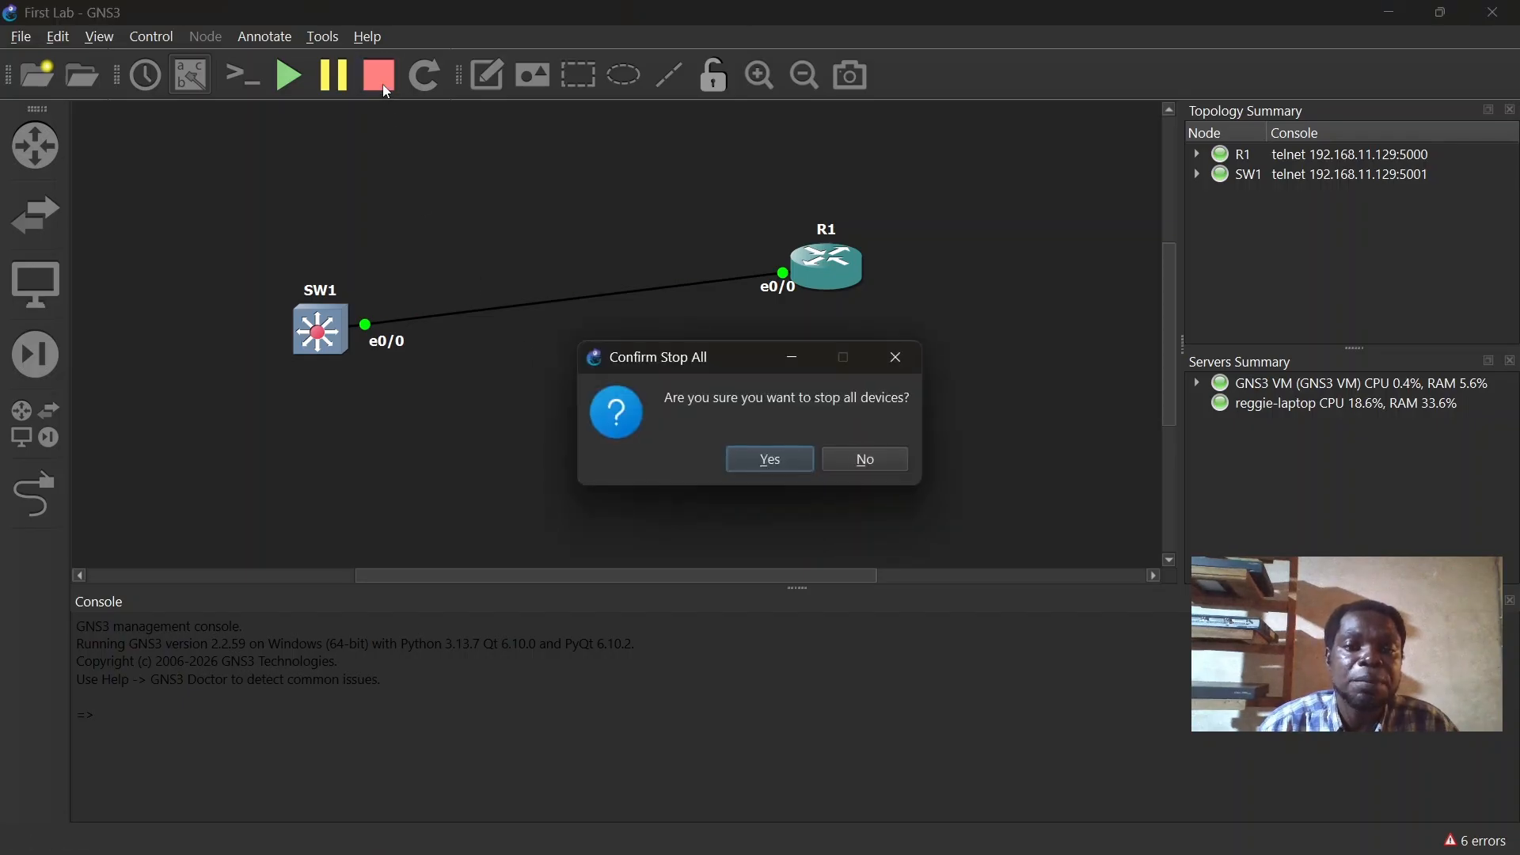
left_click(757, 462)
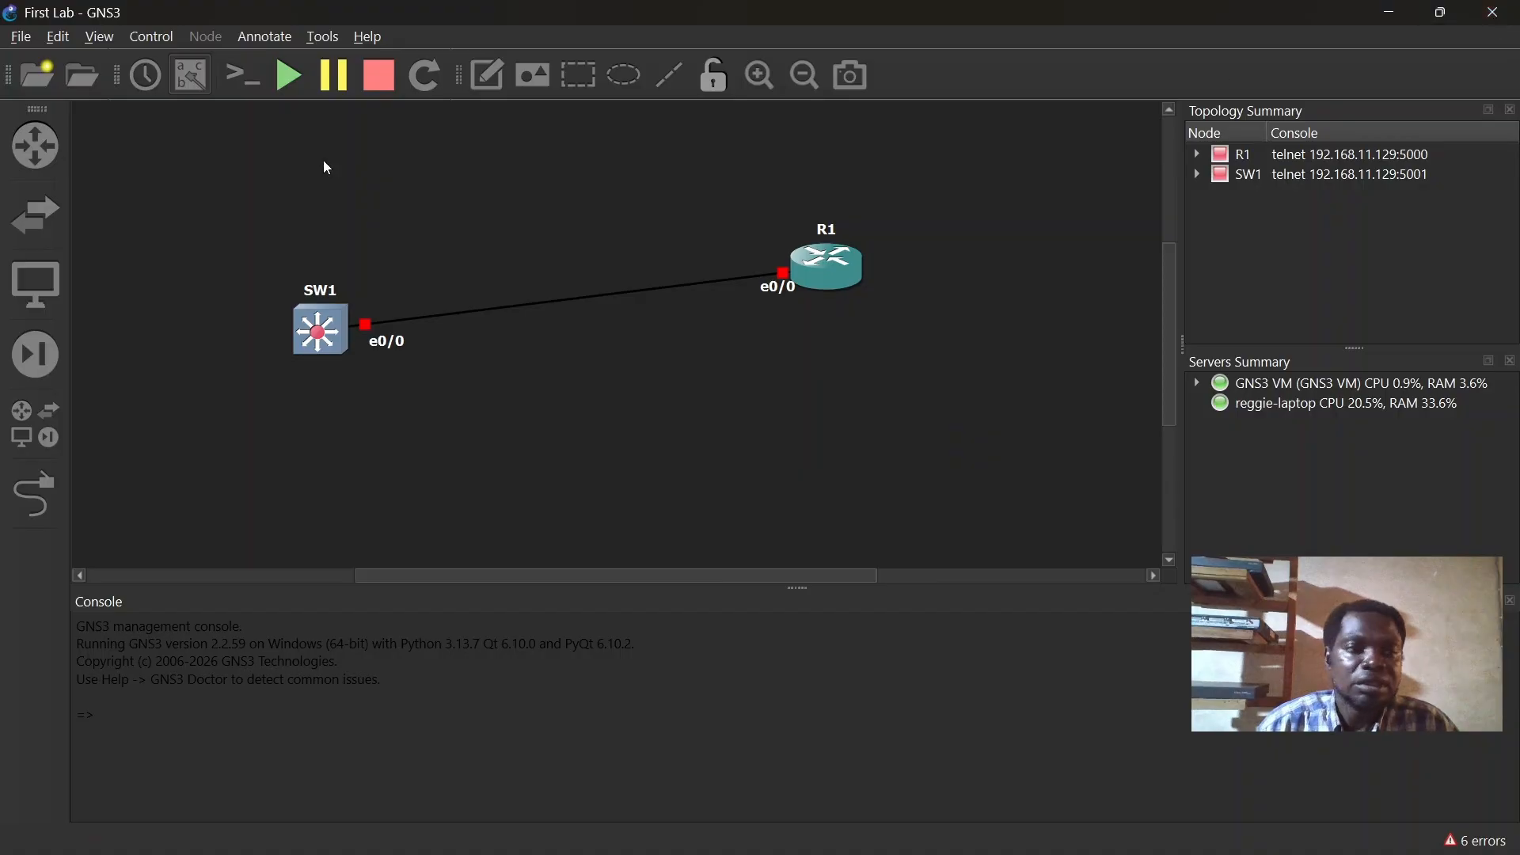
left_click(21, 37)
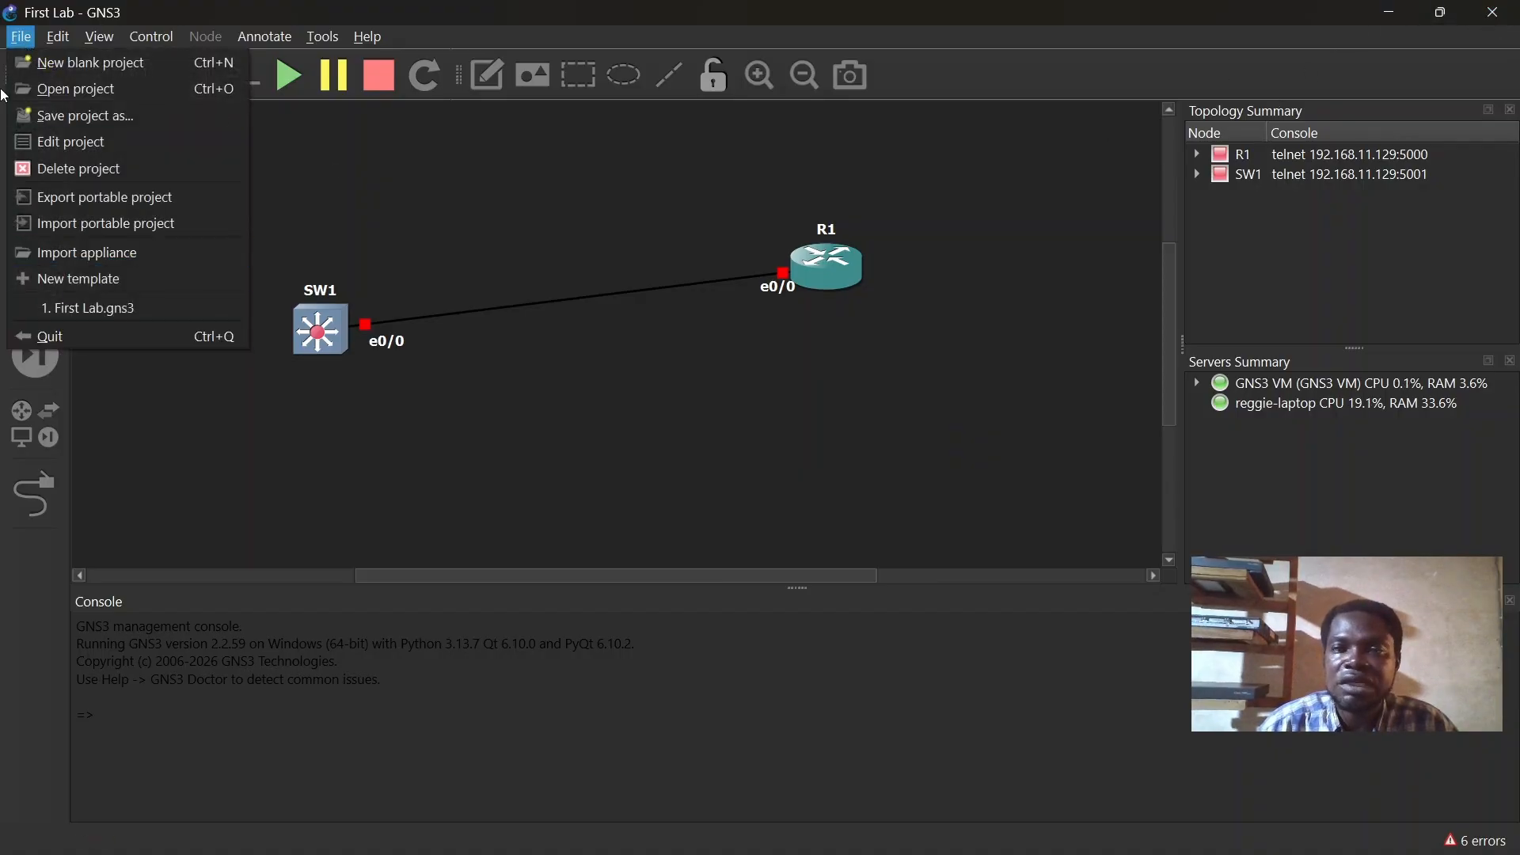
left_click(90, 340)
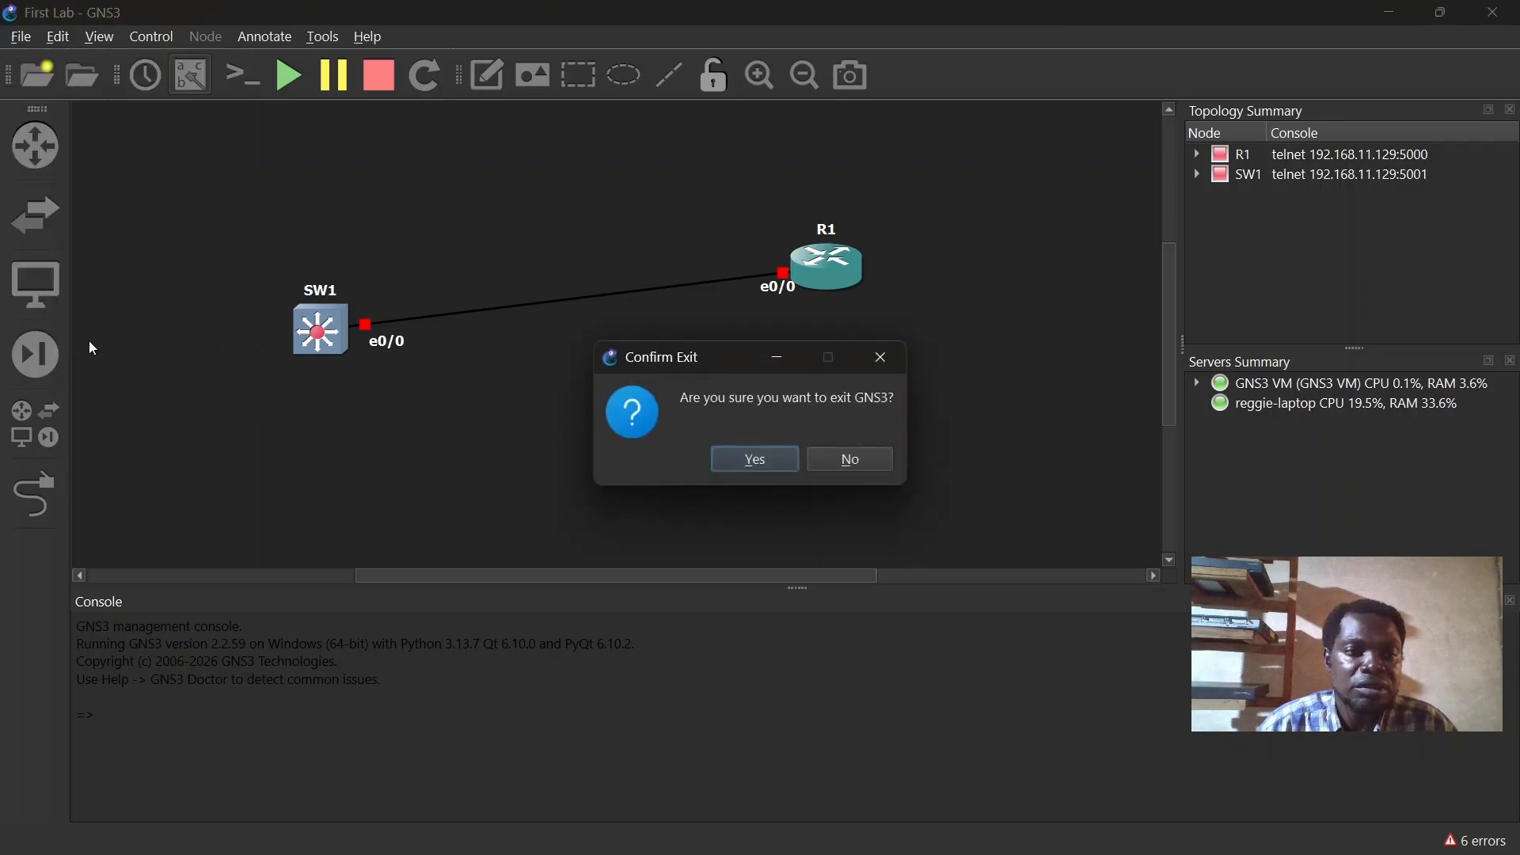
left_click(745, 461)
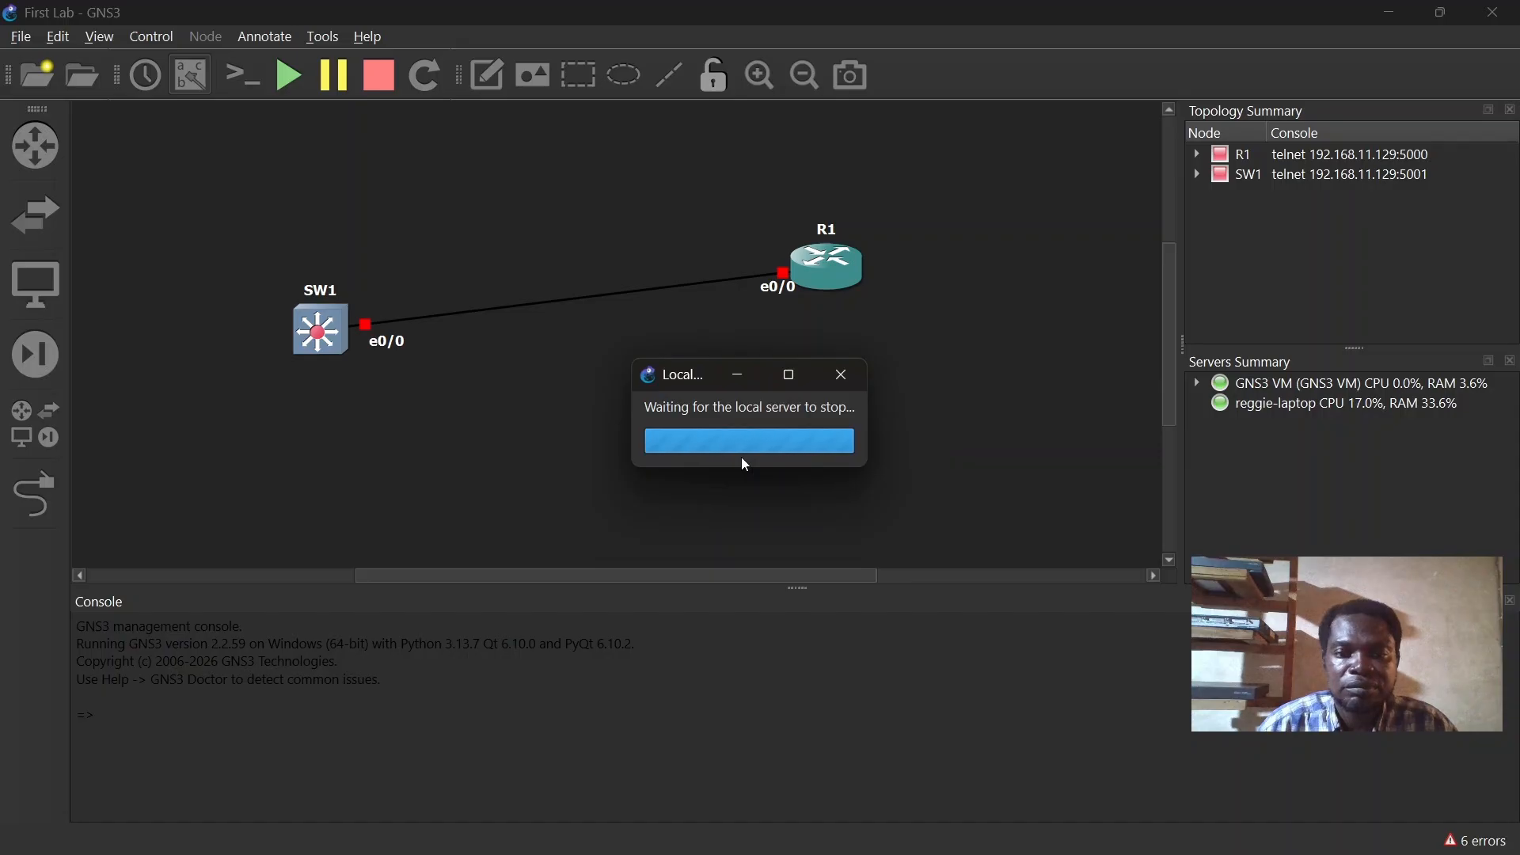